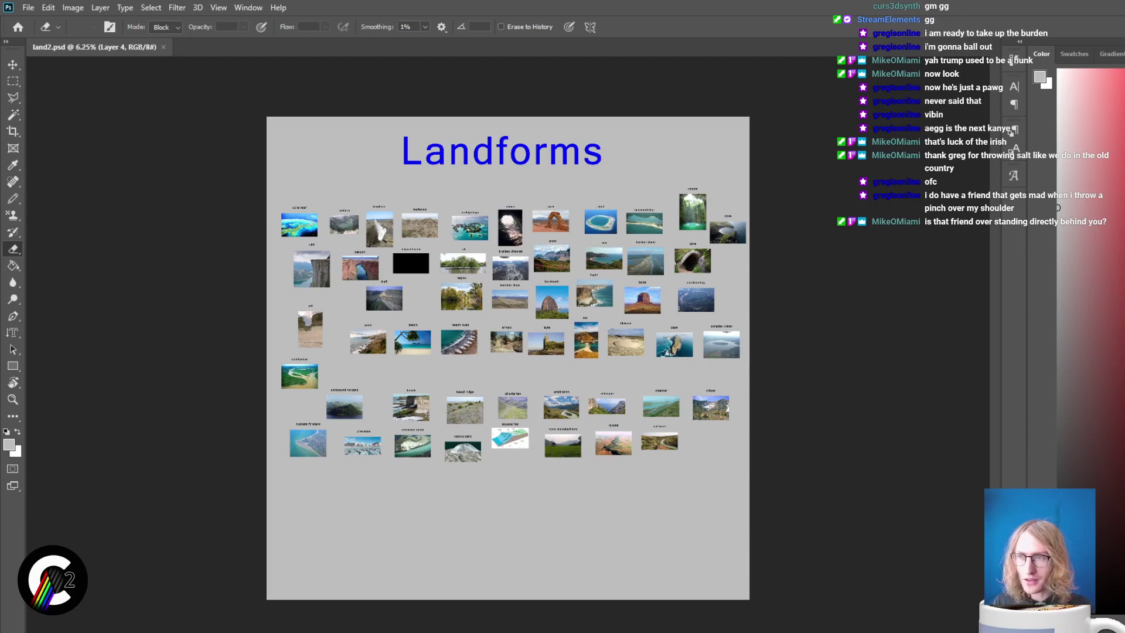
# Turn the maximized window into a smaller floating one and expand the Properties and Layers panels
pyautogui.press('super+Down')
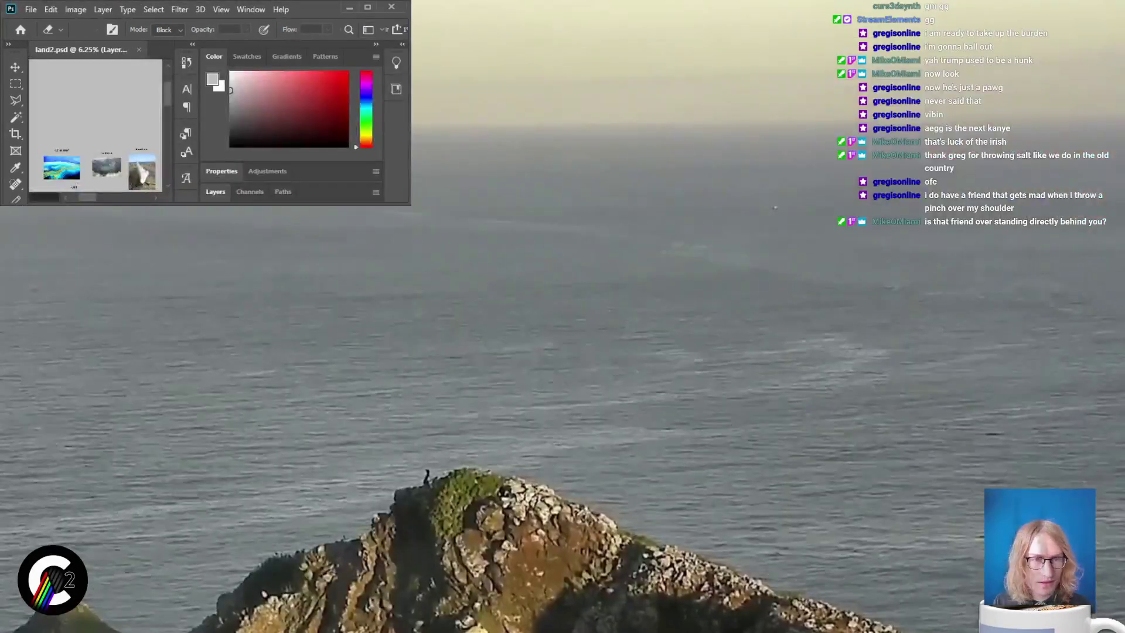
pyautogui.moveTo(410, 205); pyautogui.dragTo(814, 455)
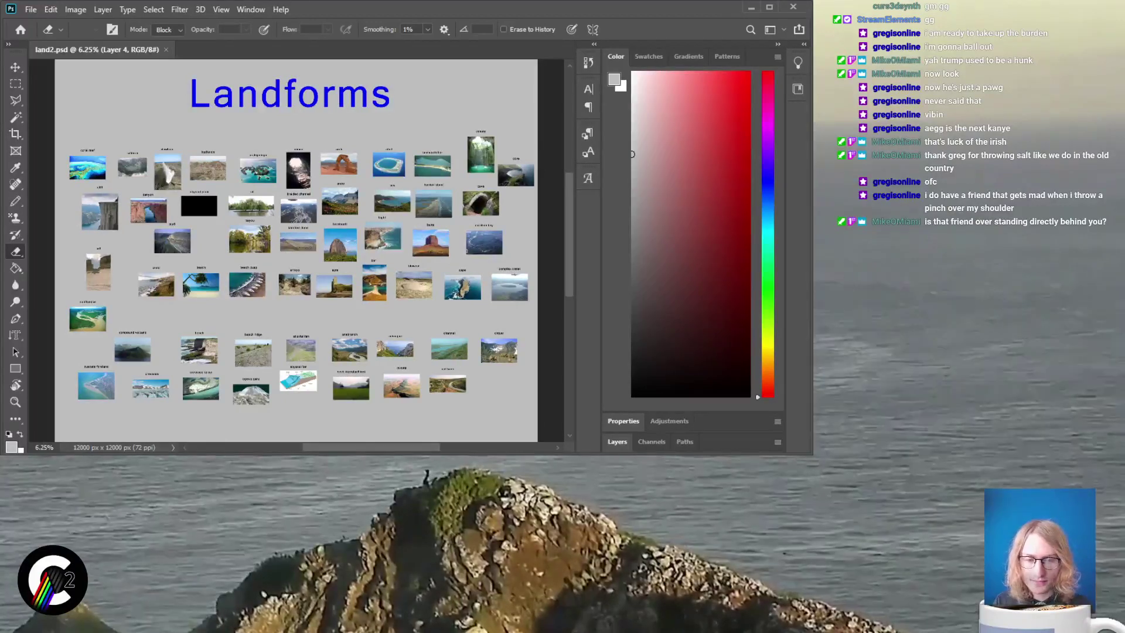
pyautogui.moveTo(813, 455); pyautogui.dragTo(839, 493)
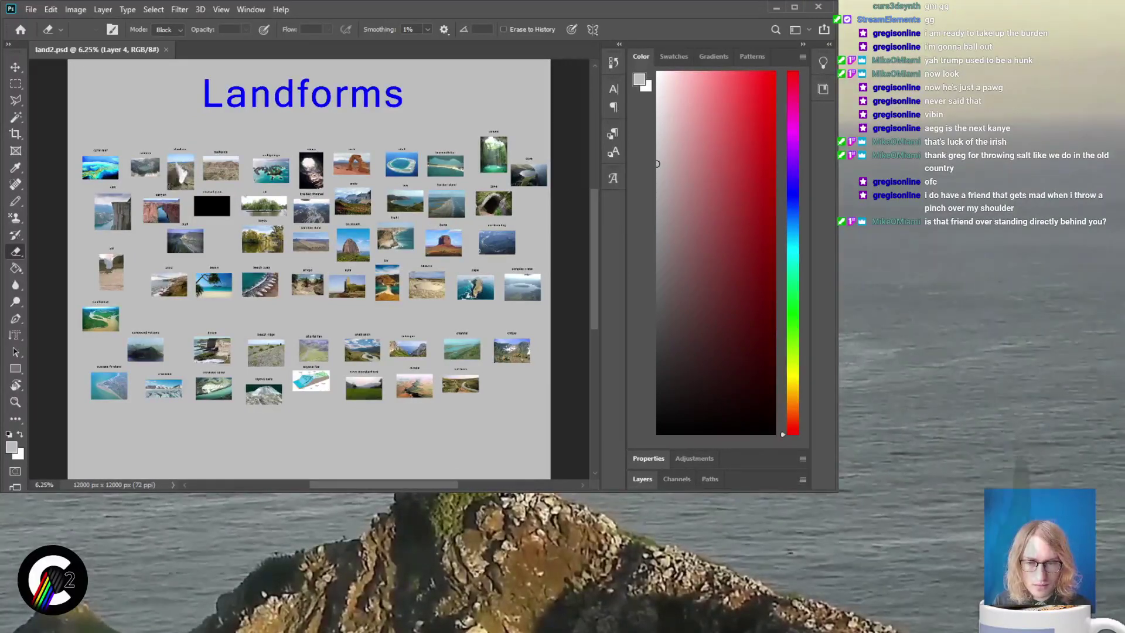
pyautogui.click(649, 458)
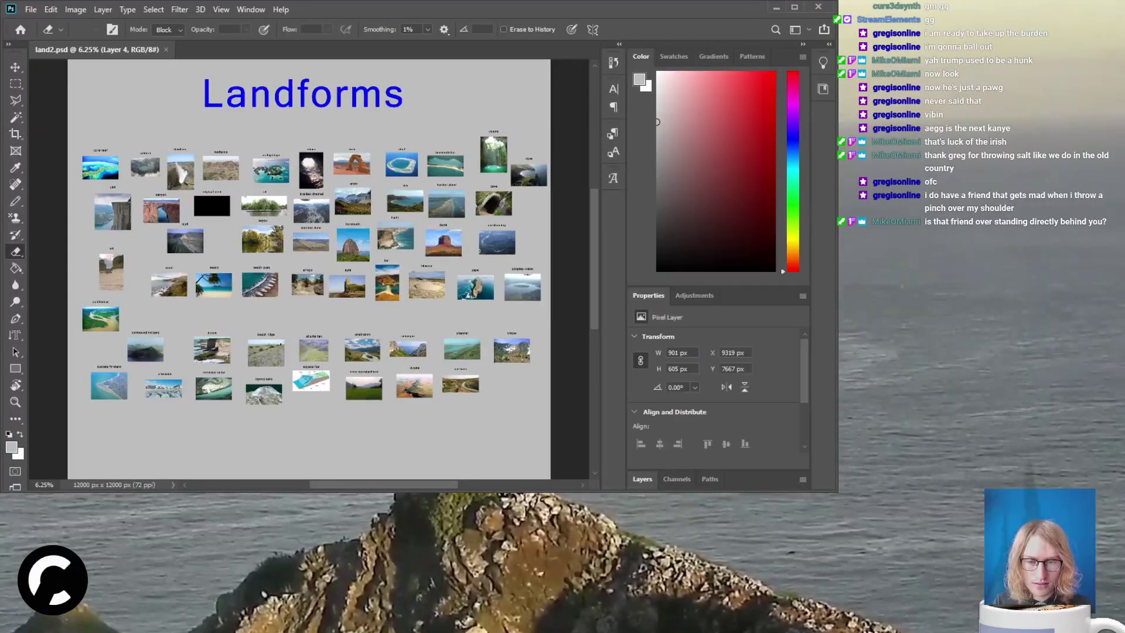
pyautogui.click(643, 479)
pyautogui.scroll(-2, 715, 422)
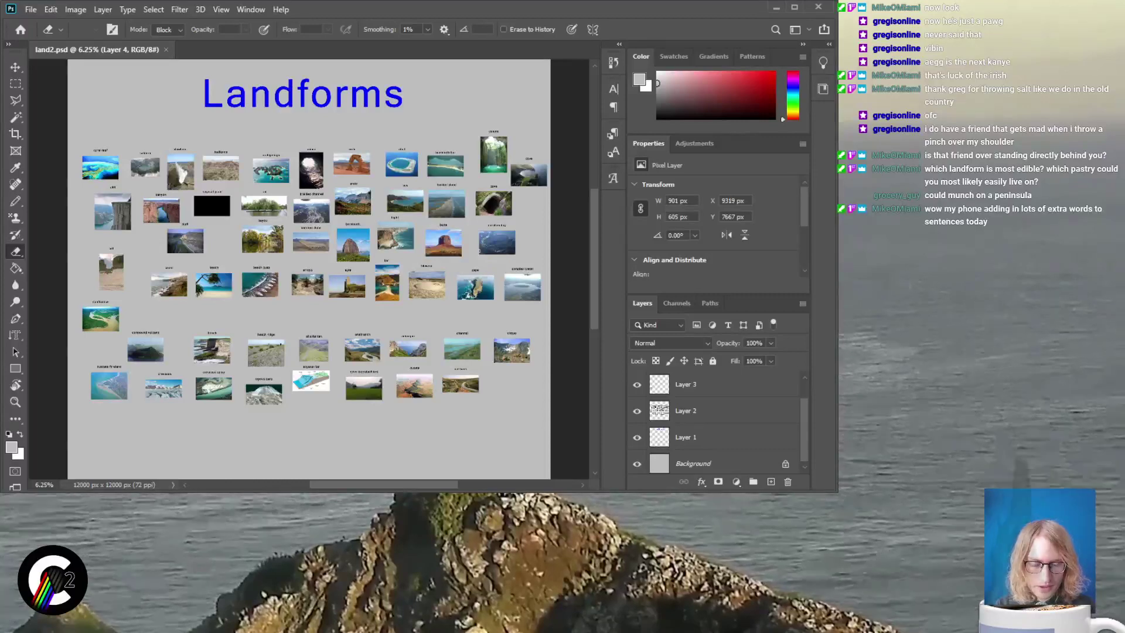
# Examine the labelled landform pictures up close, from coral reef and caldera across to carolina bay and complex crater
pyautogui.scroll(4, 309, 268)
pyautogui.scroll(6, 309, 269)
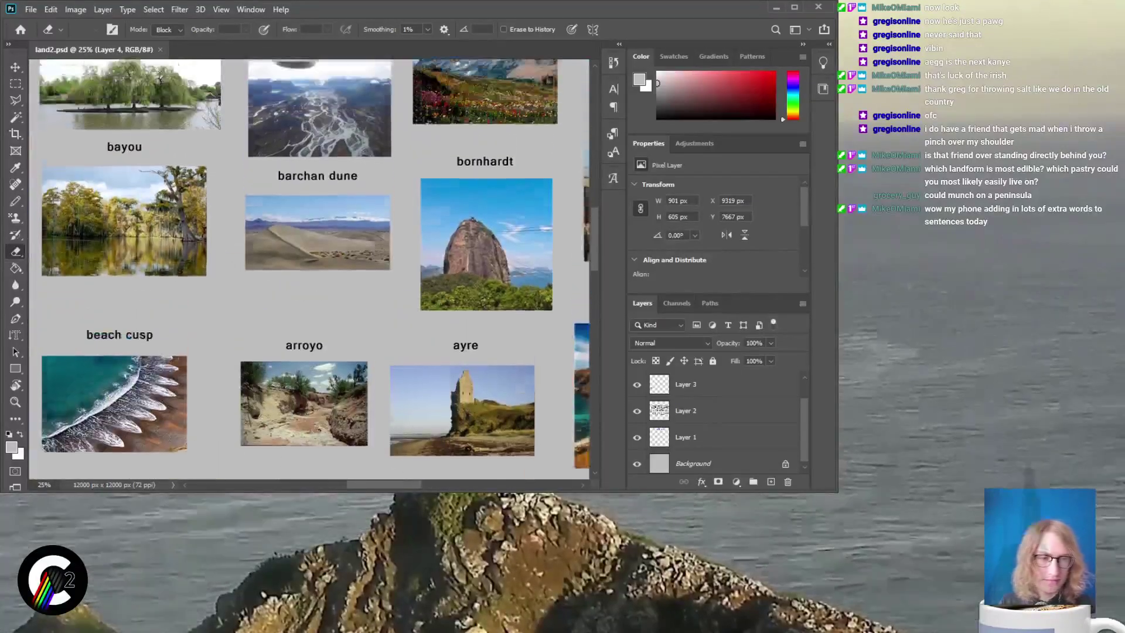
pyautogui.scroll(3, 308, 269)
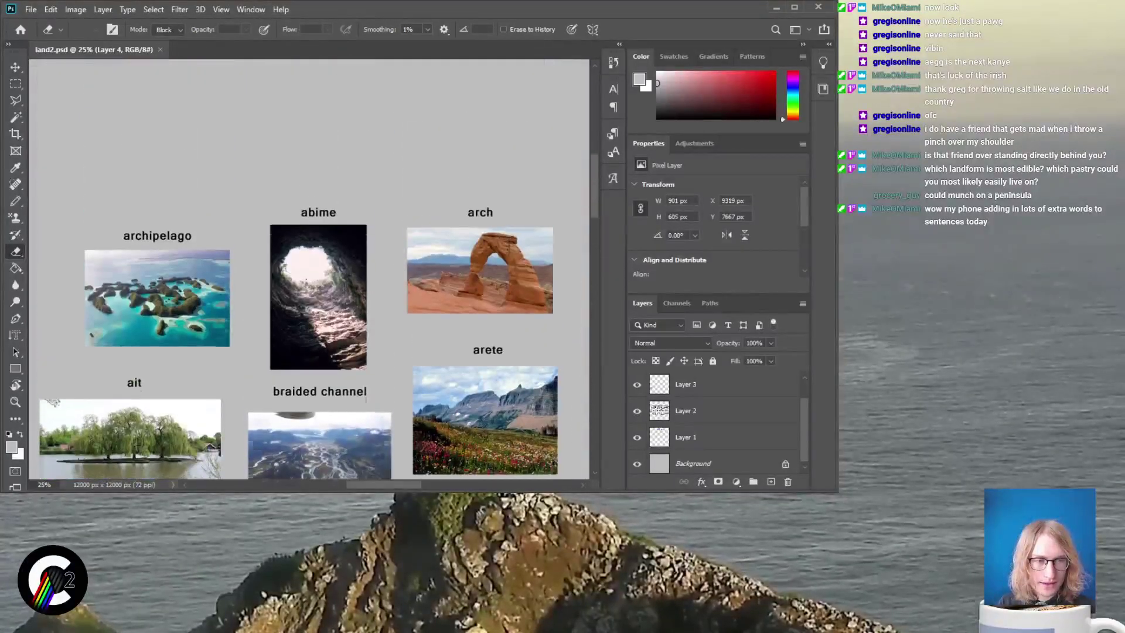
pyautogui.hscroll(-2, 308, 268)
pyautogui.hscroll(-4, 309, 269)
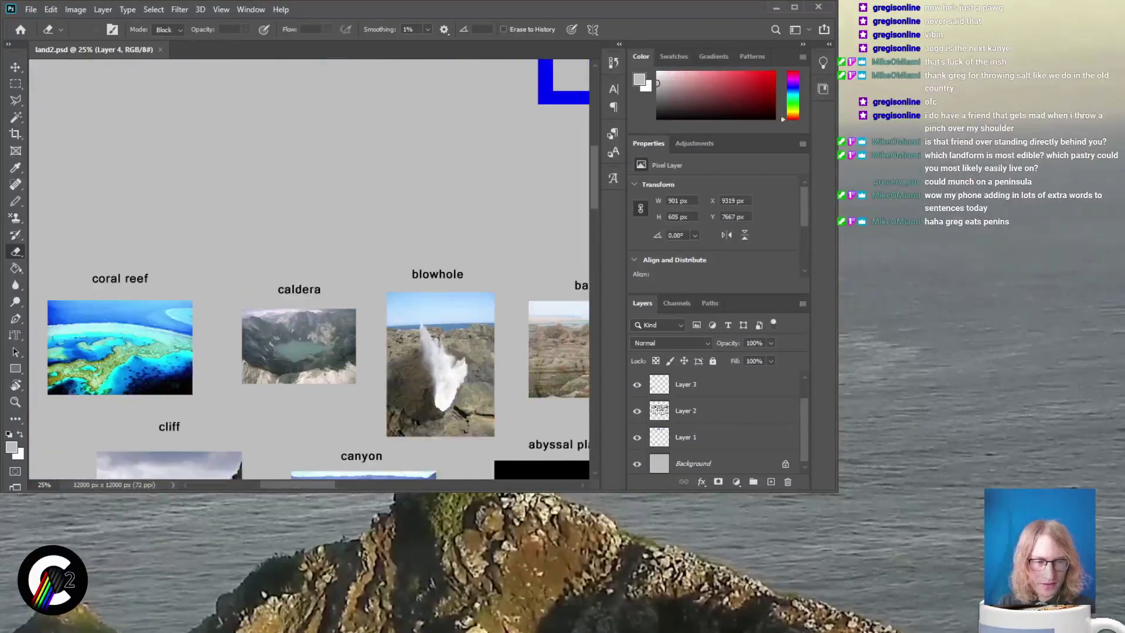
pyautogui.hscroll(-2, 309, 268)
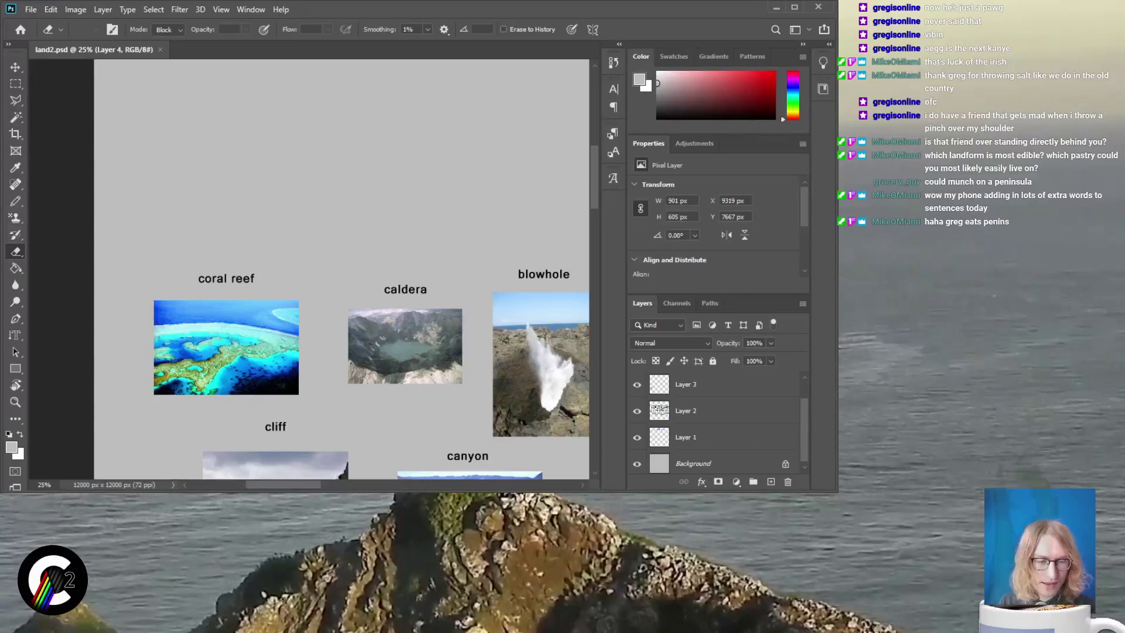
pyautogui.scroll(-2, 309, 268)
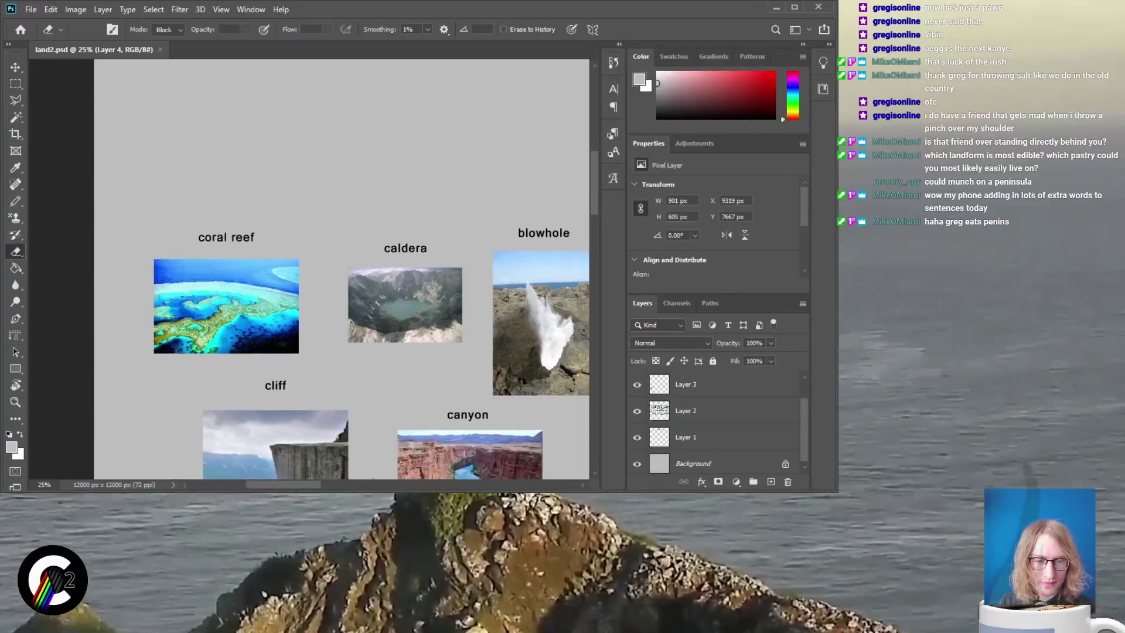
pyautogui.hscroll(3, 308, 269)
pyautogui.scroll(-3, 309, 269)
pyautogui.hotkey('ctrl', '-')
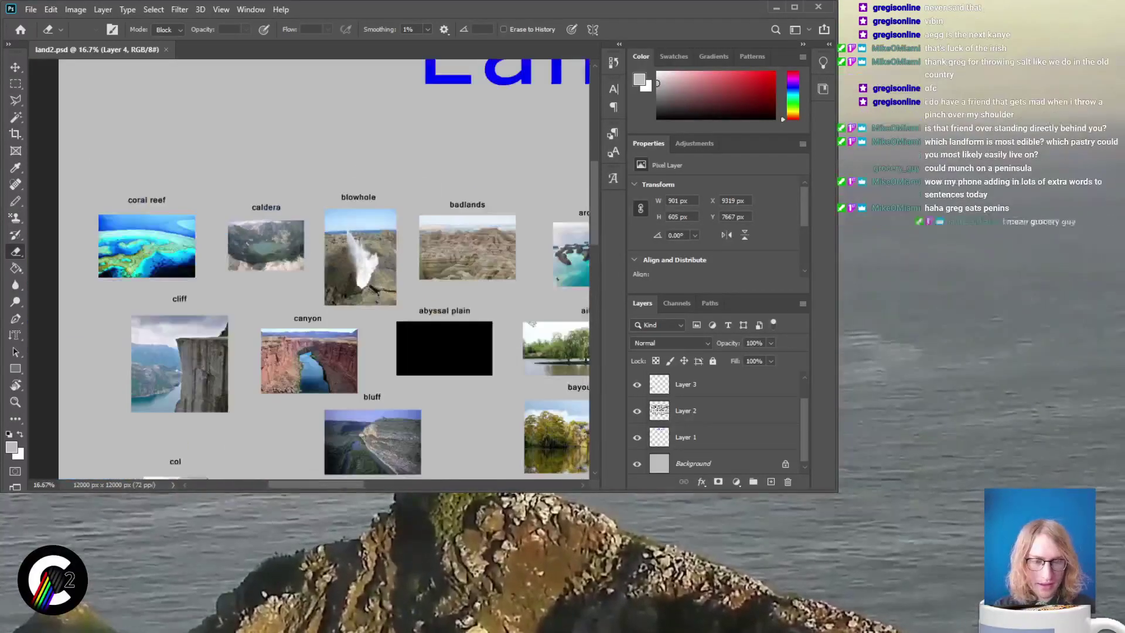
pyautogui.hscroll(6, 309, 269)
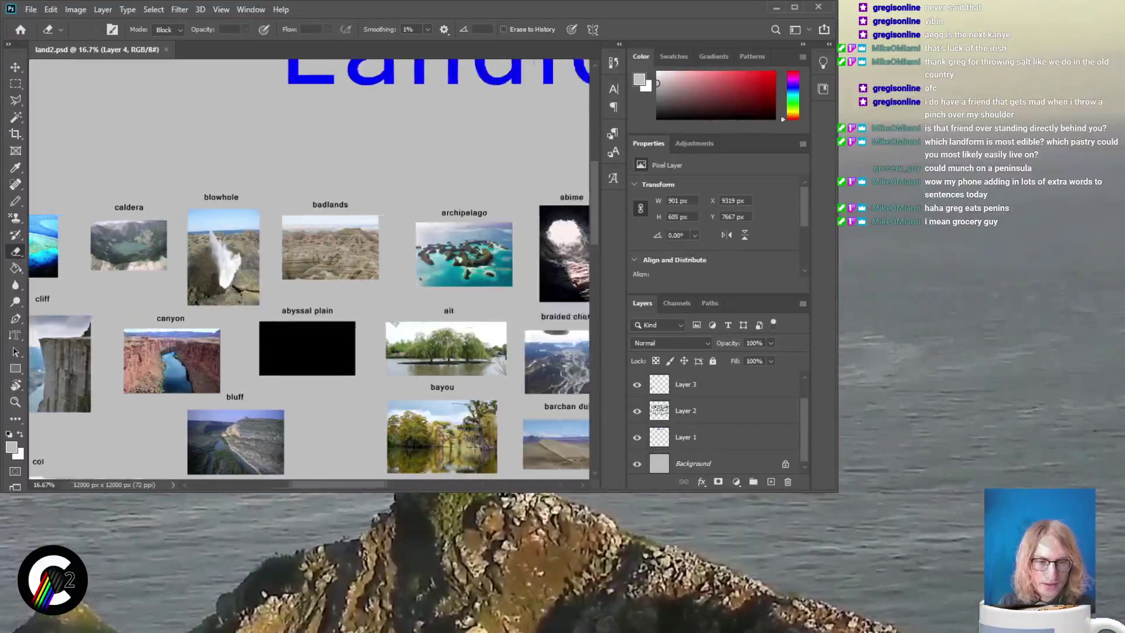
pyautogui.hscroll(3, 309, 268)
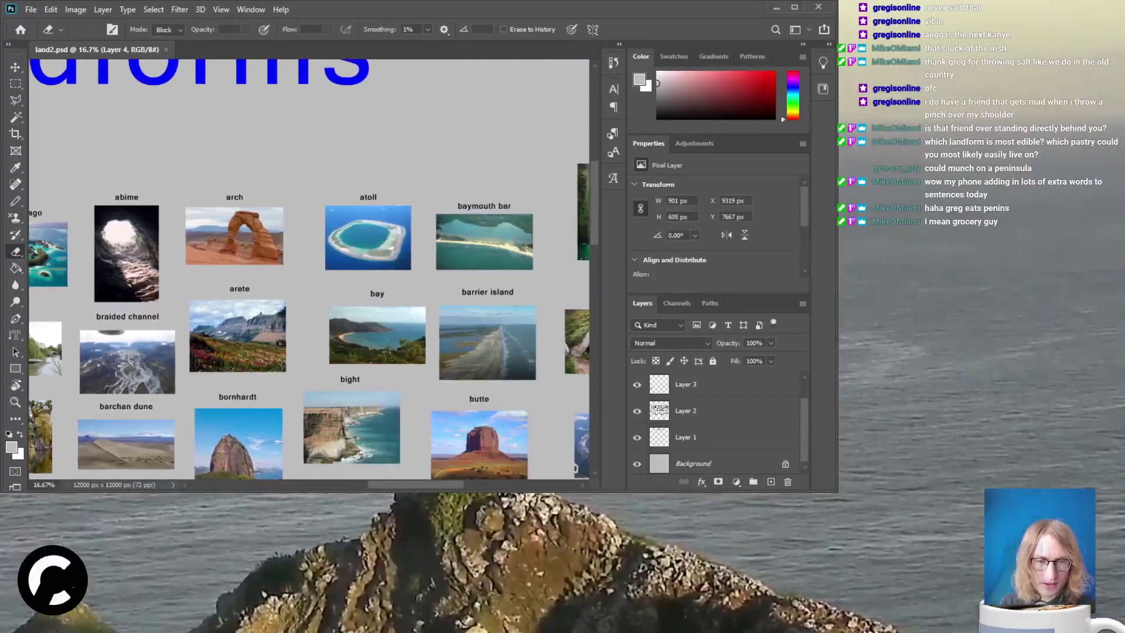
pyautogui.scroll(-4, 309, 268)
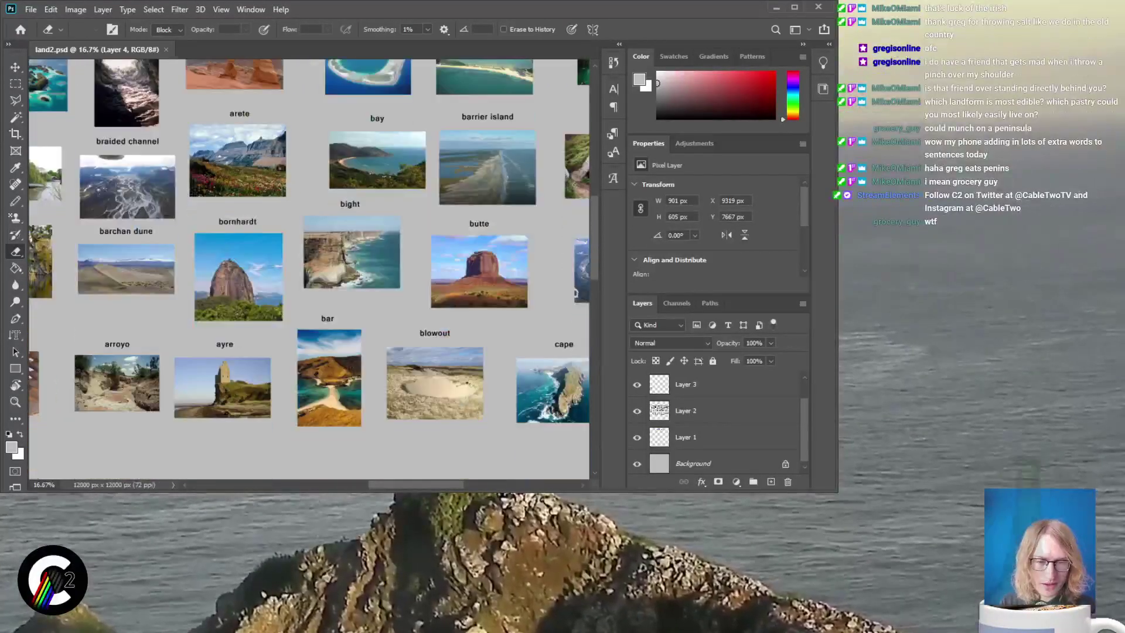
pyautogui.scroll(-1, 309, 268)
pyautogui.hscroll(7, 337, 303)
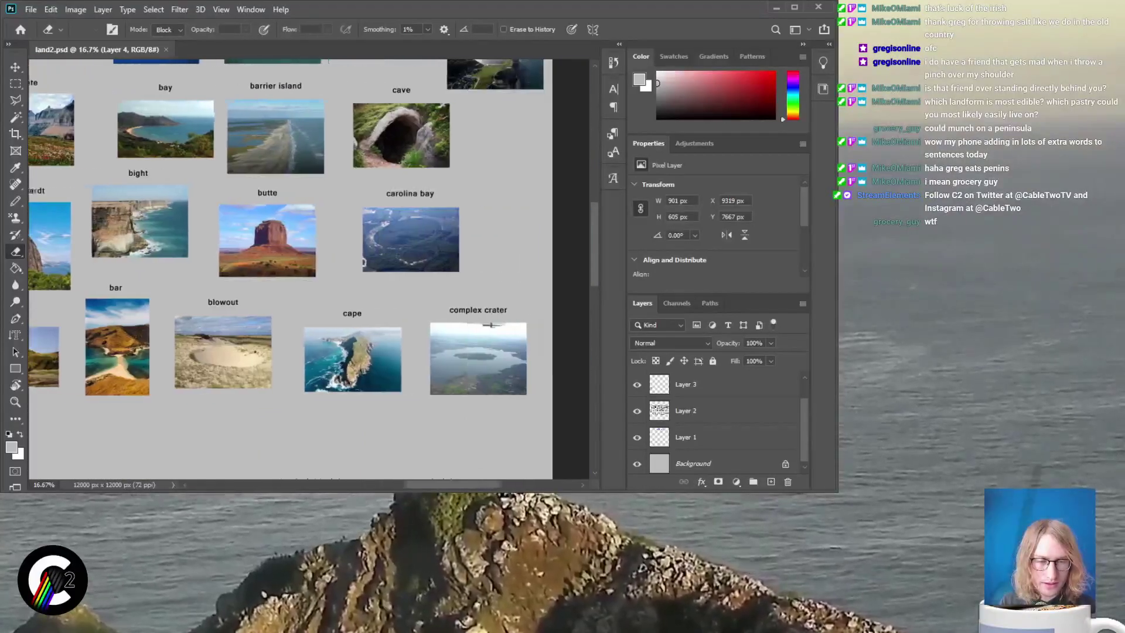
pyautogui.scroll(1, 337, 303)
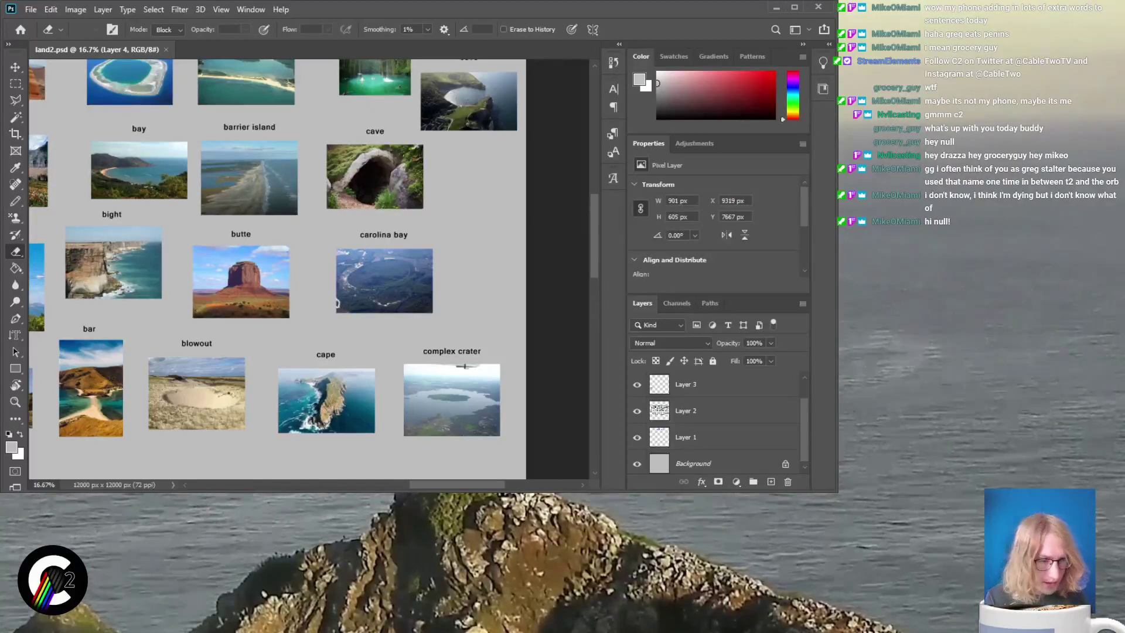
# Review the layout of the whole Landforms chart, including the two lowest picture rows and the space beneath them
pyautogui.click(777, 8)
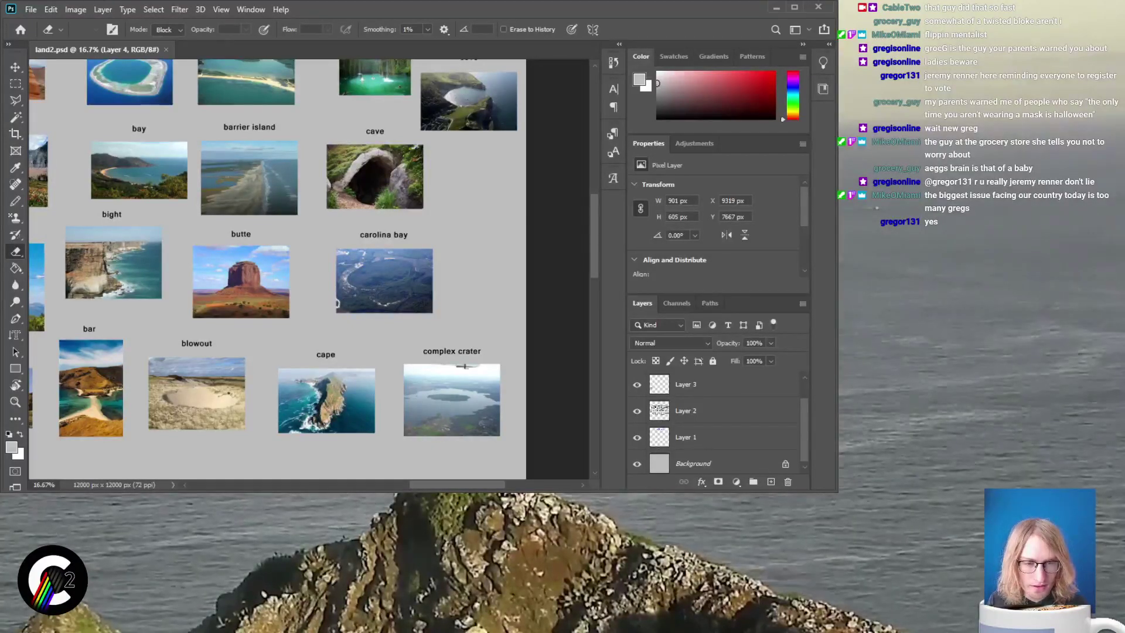
pyautogui.hscroll(-10, 337, 303)
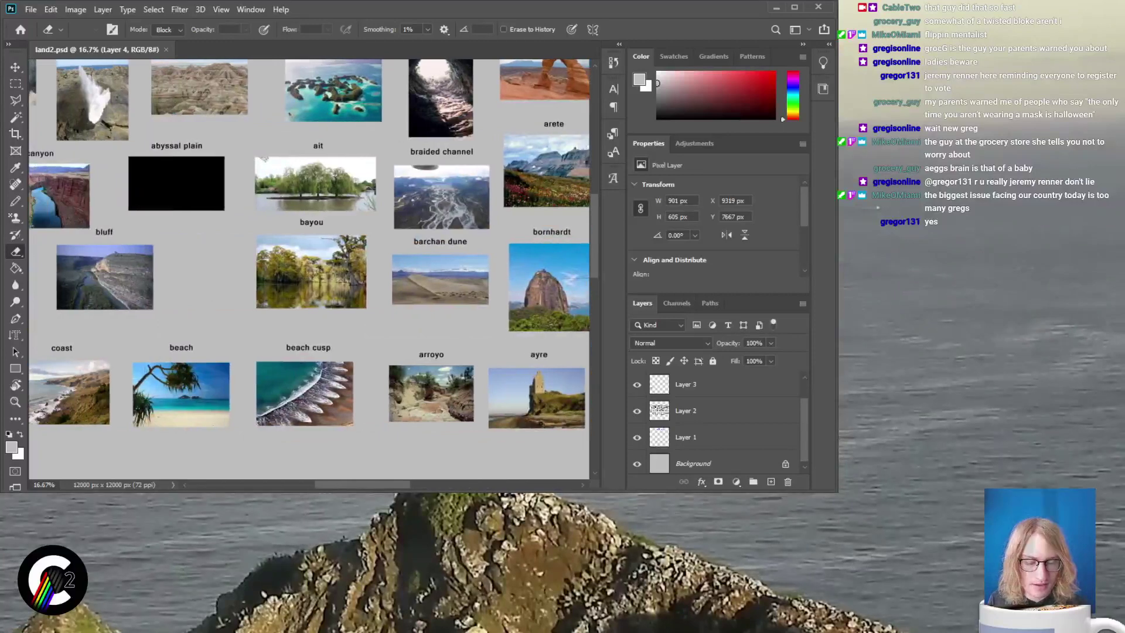
pyautogui.hotkey('ctrl', '-')
pyautogui.hotkey('ctrl', '-')
pyautogui.scroll(-2, 337, 303)
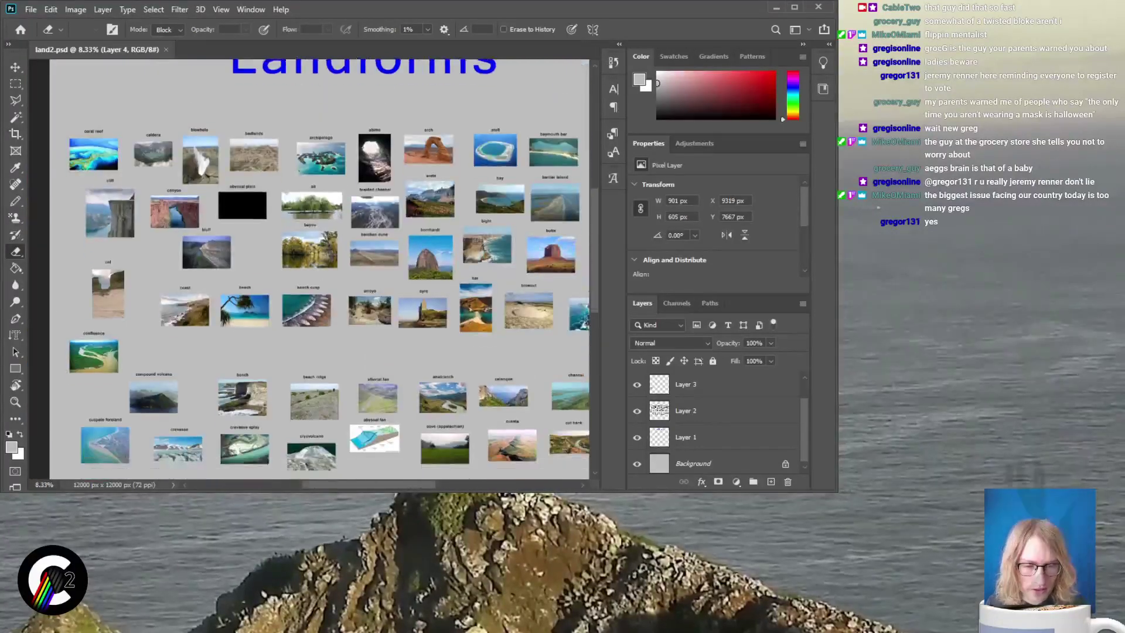
pyautogui.hscroll(3, 337, 303)
pyautogui.scroll(-6, 337, 303)
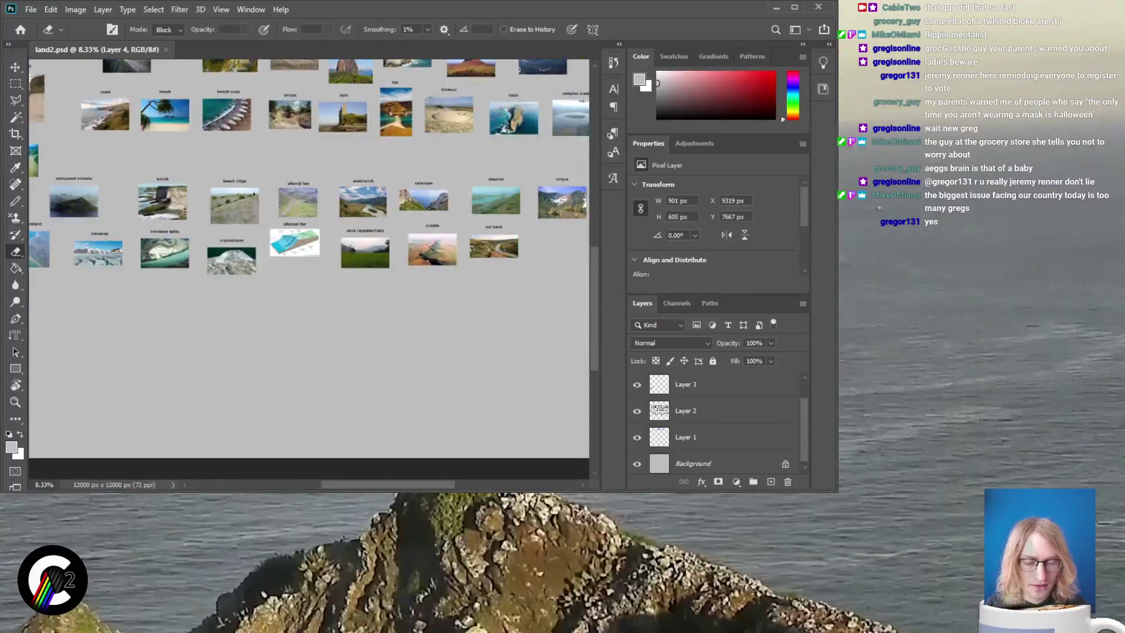
pyautogui.scroll(-1, 308, 268)
pyautogui.scroll(5, 296, 270)
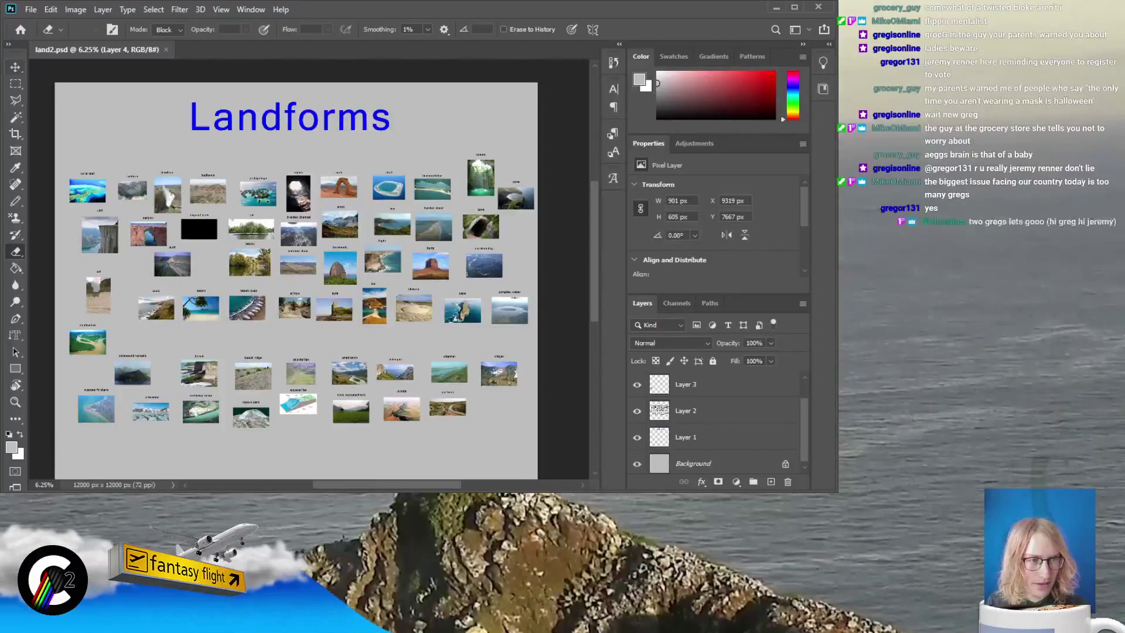
# Try to move the marquee-selected arroyo and ayre pictures on Layer 2 below their row, undo the move and deselect
pyautogui.press('m')
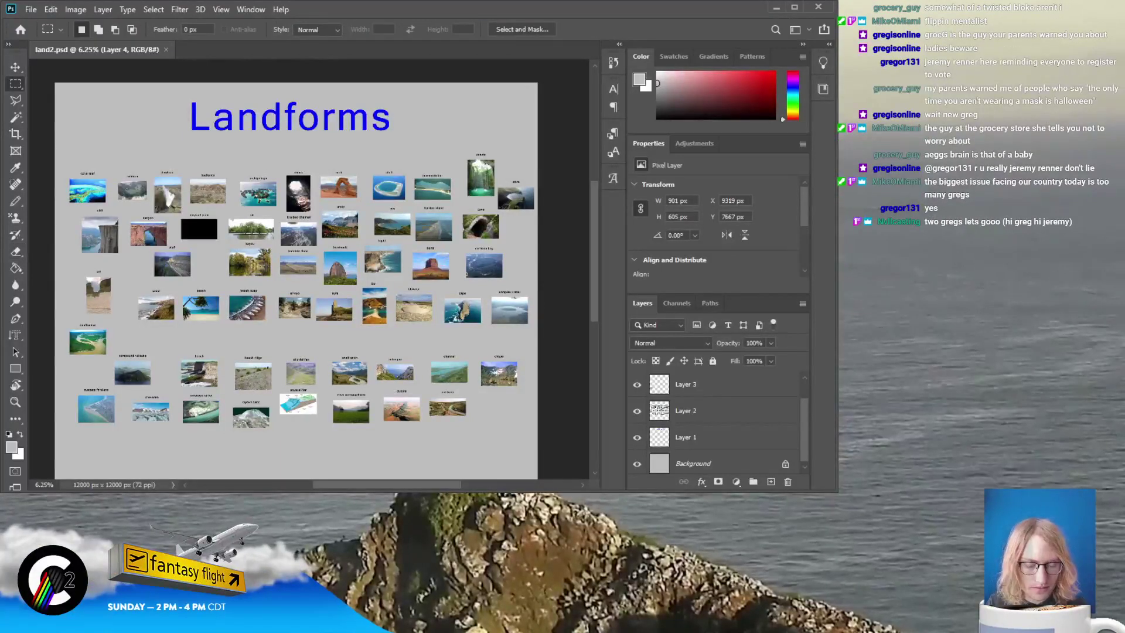
pyautogui.hotkey('ctrl', '+')
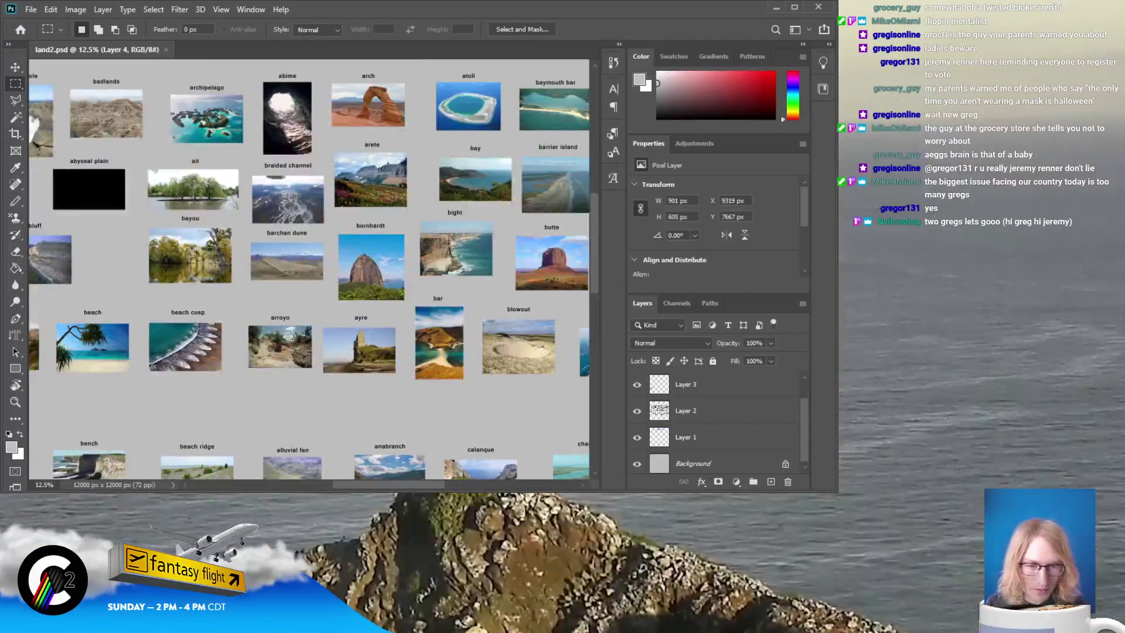
pyautogui.scroll(-5, 309, 270)
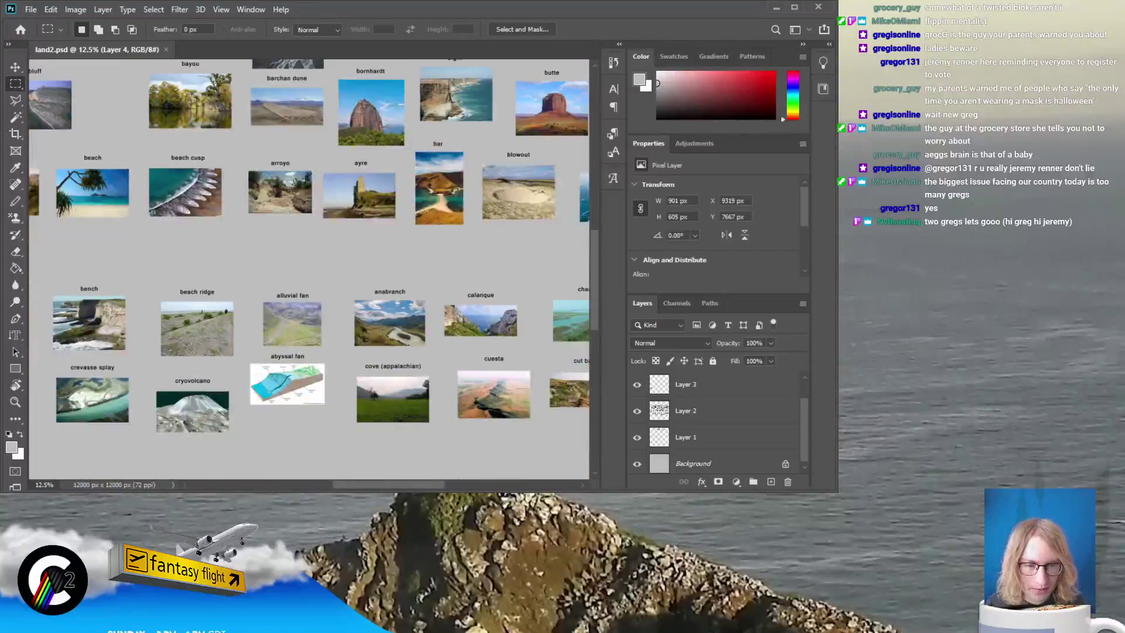
pyautogui.scroll(1, 309, 270)
pyautogui.scroll(2, 309, 269)
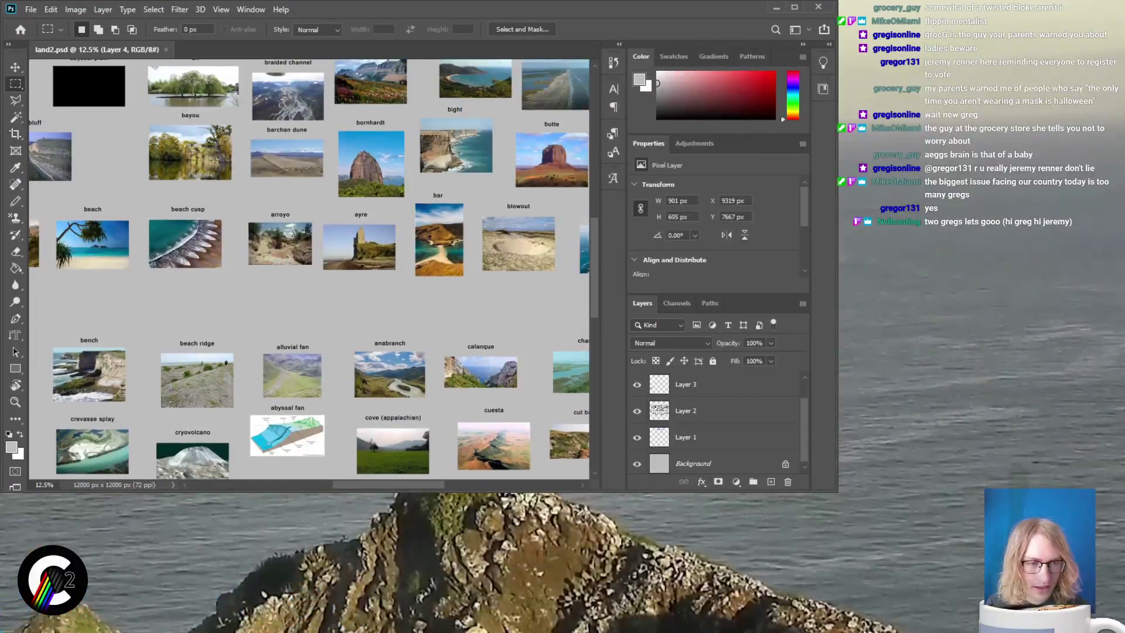
pyautogui.hotkey('ctrl', '+')
pyautogui.hotkey('ctrl', '+')
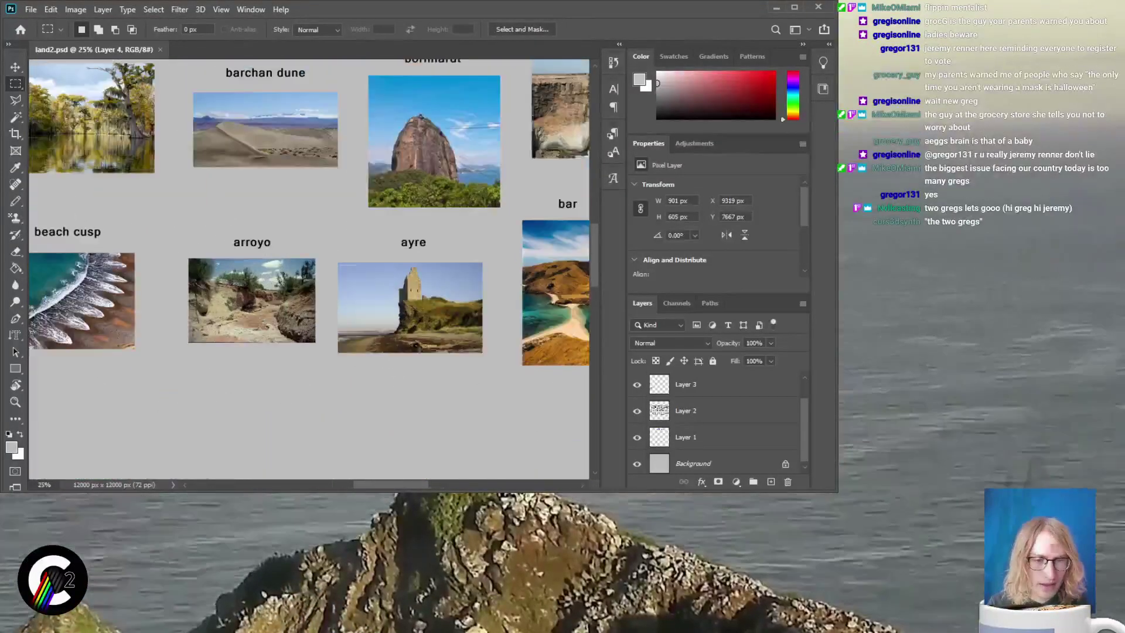
pyautogui.moveTo(173, 213); pyautogui.dragTo(491, 411)
pyautogui.press('v')
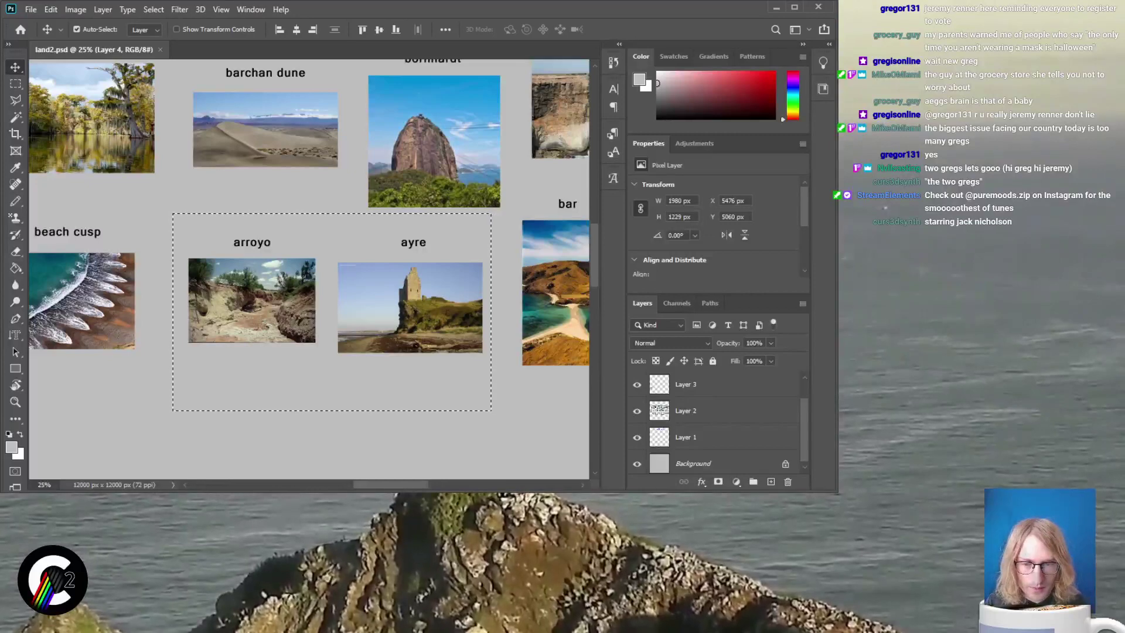
pyautogui.click(703, 411)
pyautogui.scroll(-3, 332, 312)
pyautogui.moveTo(351, 217); pyautogui.dragTo(354, 327)
pyautogui.scroll(-1, 354, 327)
pyautogui.hotkey('ctrl', '-')
pyautogui.hotkey('ctrl', '-')
pyautogui.hotkey('ctrl', '-')
pyautogui.hotkey('ctrl', '-')
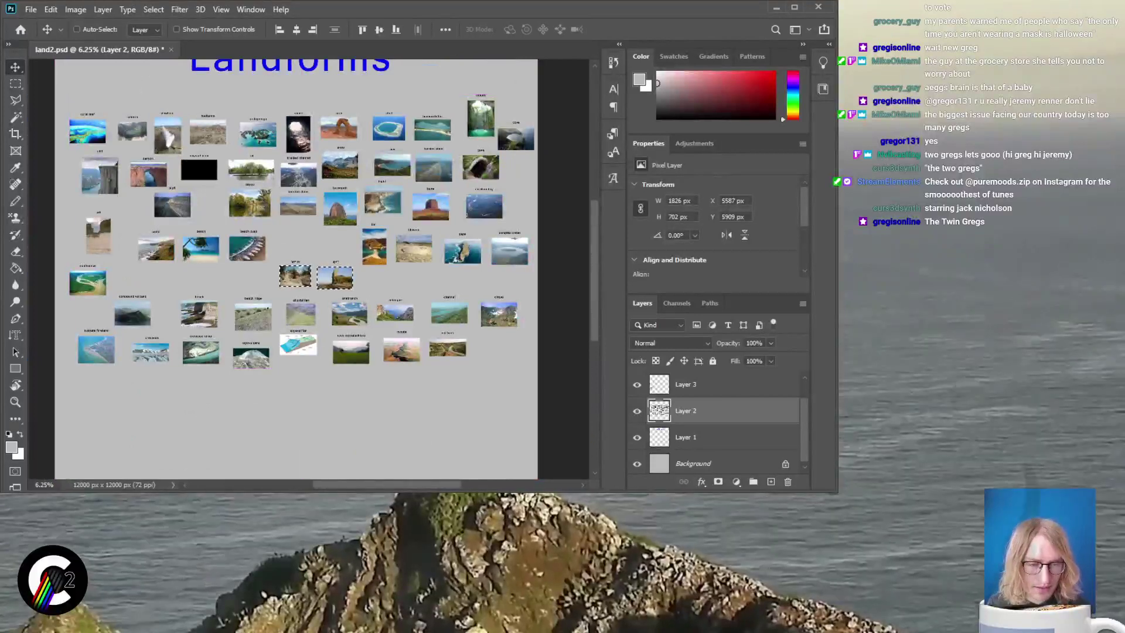
pyautogui.hotkey('ctrl', 'z')
pyautogui.hotkey('ctrl', 'd')
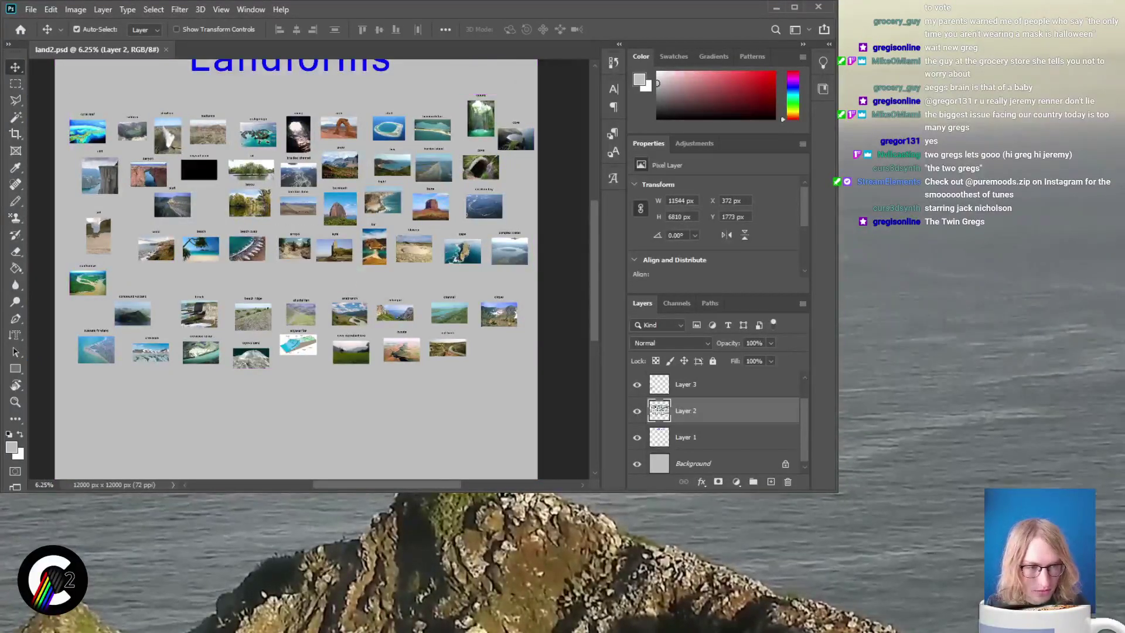
# Try to move the confluence picture and the two lowest picture rows down on Layer 2, and undo the move
pyautogui.press('m')
pyautogui.moveTo(64, 262); pyautogui.dragTo(109, 297)
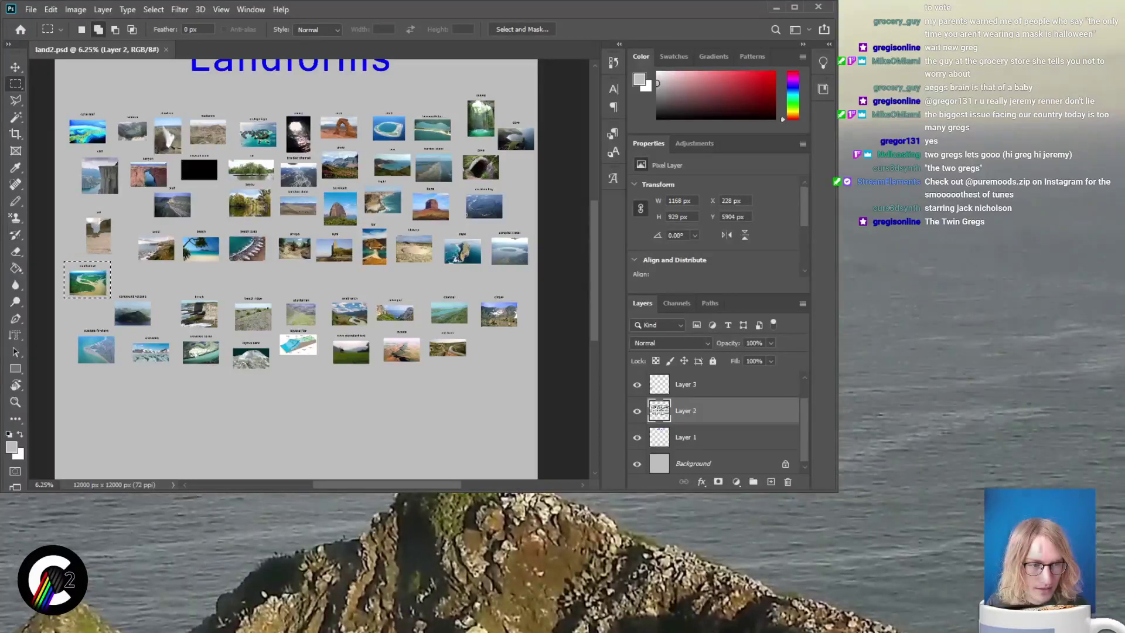
pyautogui.hscroll(5, 311, 270)
pyautogui.moveTo(93, 455); pyautogui.dragTo(93, 376)
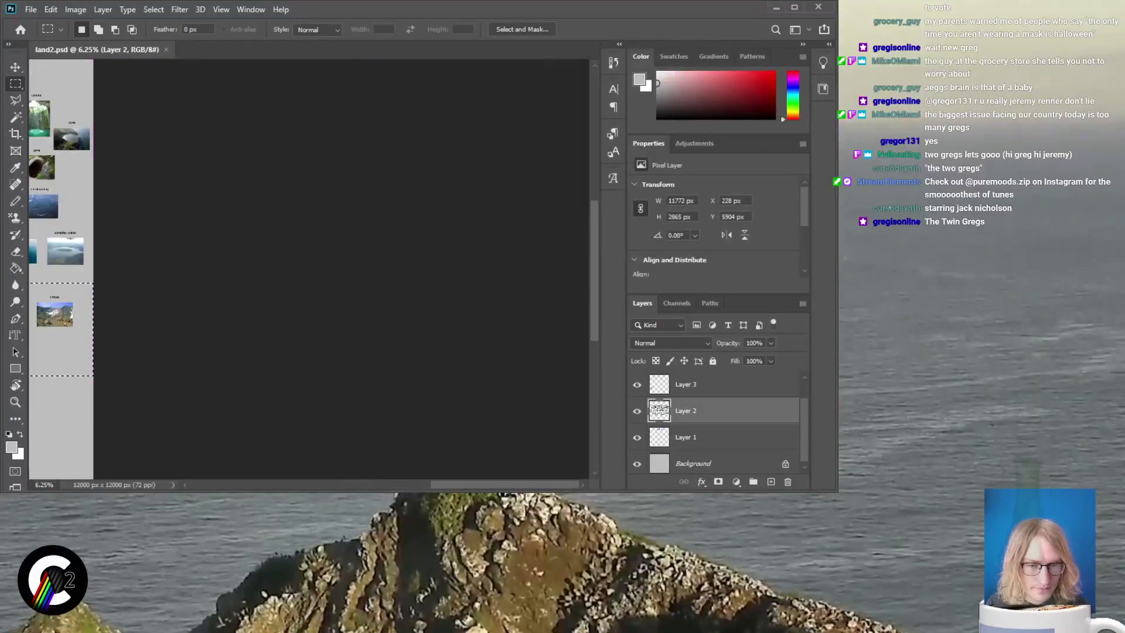
pyautogui.hscroll(-4, 310, 269)
pyautogui.hscroll(-3, 311, 269)
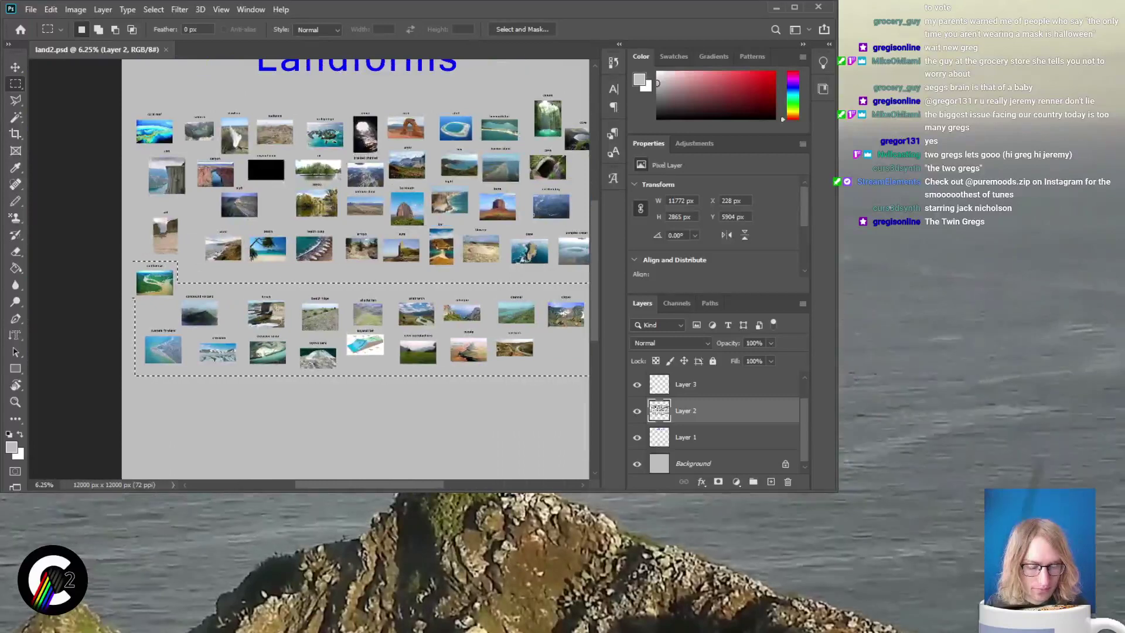
pyautogui.press('v')
pyautogui.moveTo(320, 317); pyautogui.dragTo(320, 365)
pyautogui.scroll(-7, 320, 328)
pyautogui.moveTo(320, 293); pyautogui.dragTo(321, 354)
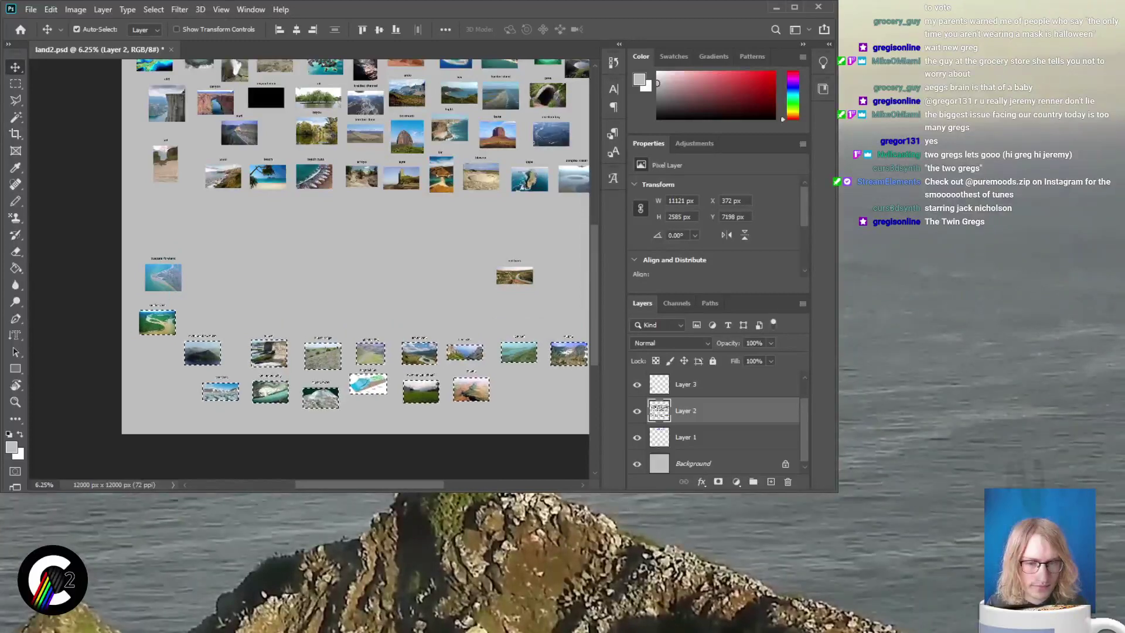
pyautogui.hotkey('ctrl', 'z')
pyautogui.hotkey('ctrl', 'z')
pyautogui.hotkey('ctrl', 'z')
# Check Layer 3's content by toggling its visibility, and merge Layers 3 and 2 down into Layer 1
pyautogui.click(637, 385)
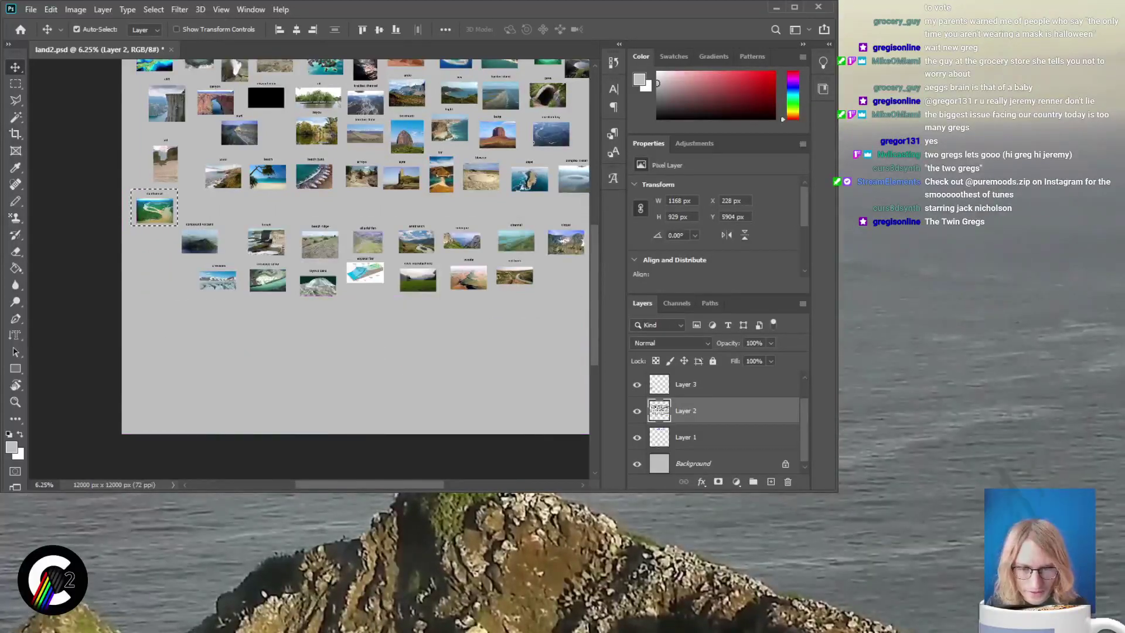
pyautogui.click(637, 385)
pyautogui.click(692, 384)
pyautogui.hotkey('ctrl', 'e')
# Merge Layer 4 down into Layer 1, and move the confluence picture with the two lowest picture rows down to about X 476, Y 9054 px
pyautogui.hotkey('ctrl', 'e')
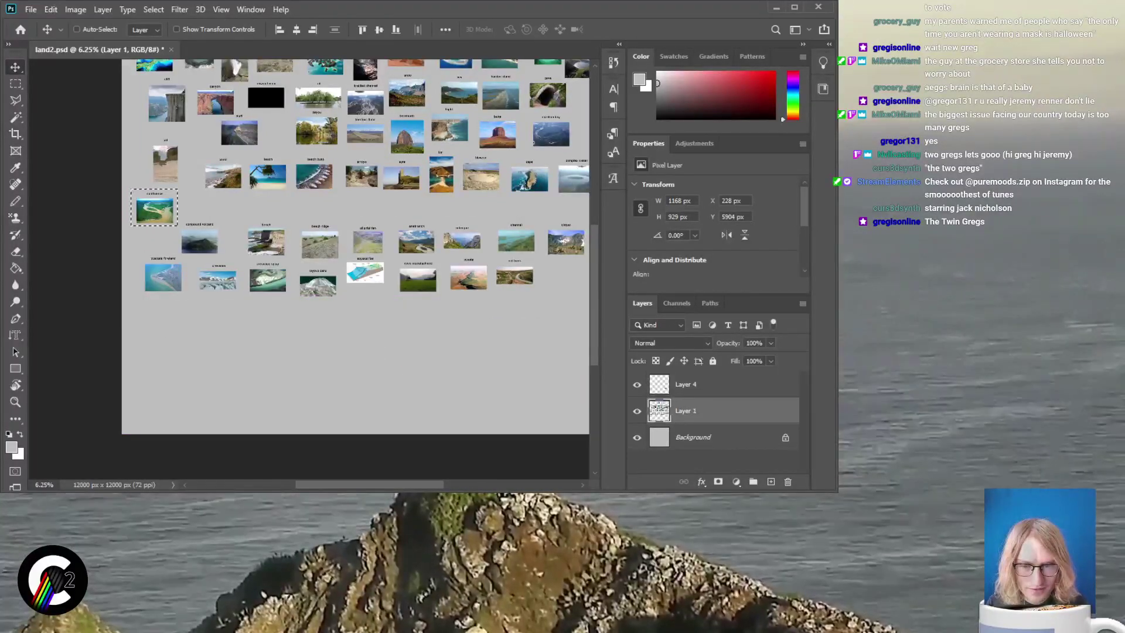
pyautogui.click(692, 384)
pyautogui.hotkey('ctrl', 'e')
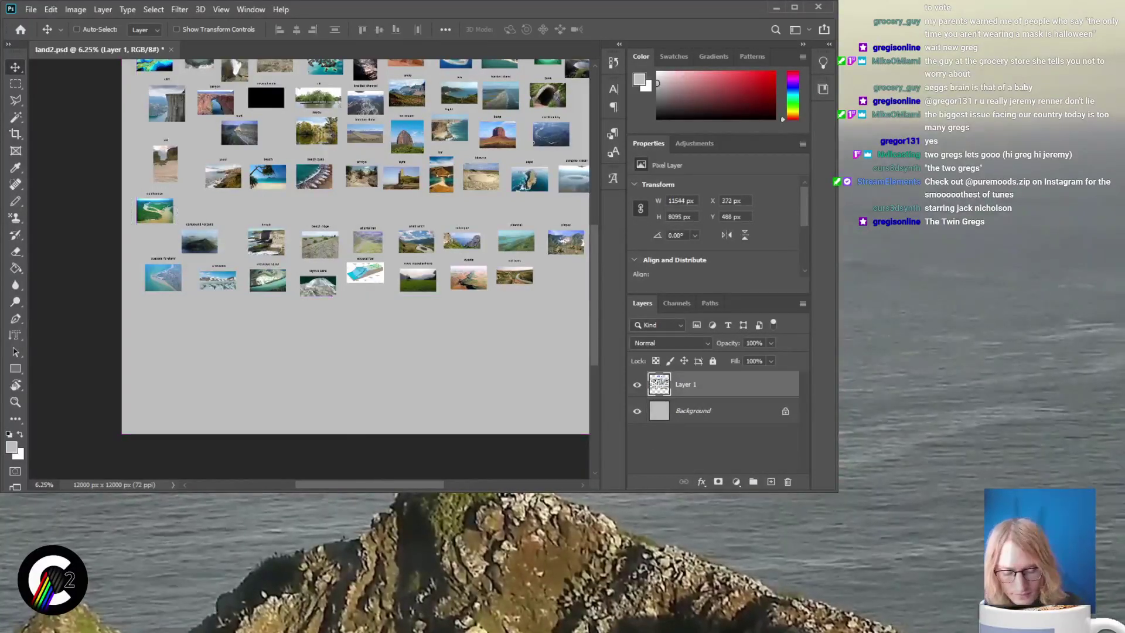
pyautogui.press('m')
pyautogui.moveTo(131, 192); pyautogui.dragTo(184, 233)
pyautogui.press('shift')
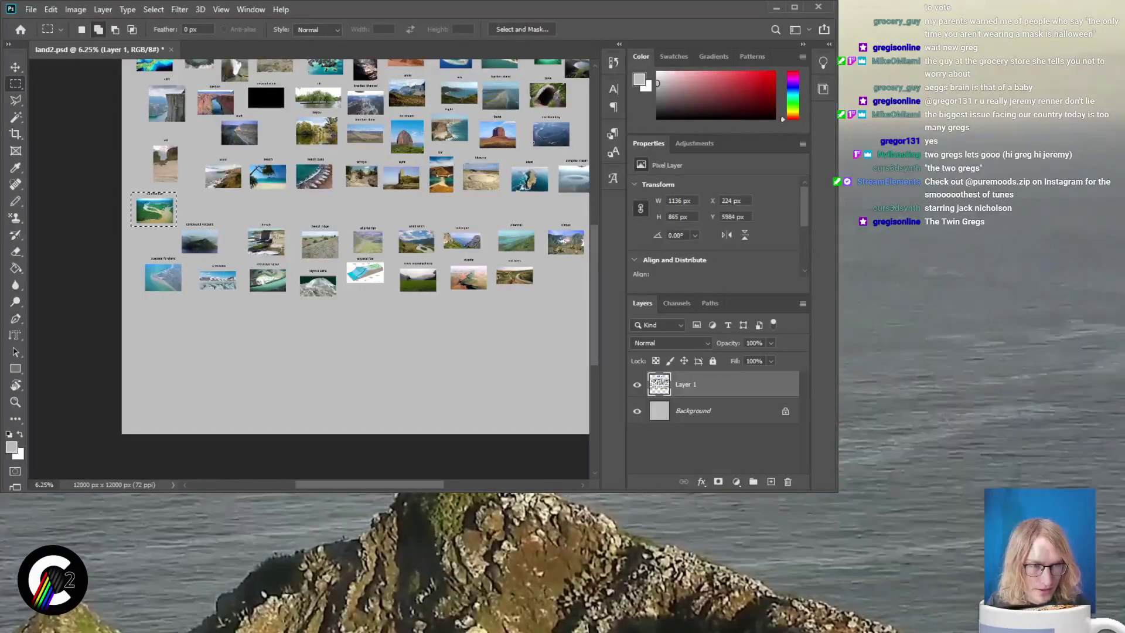
pyautogui.moveTo(316, 332); pyautogui.dragTo(587, 304)
pyautogui.press('v')
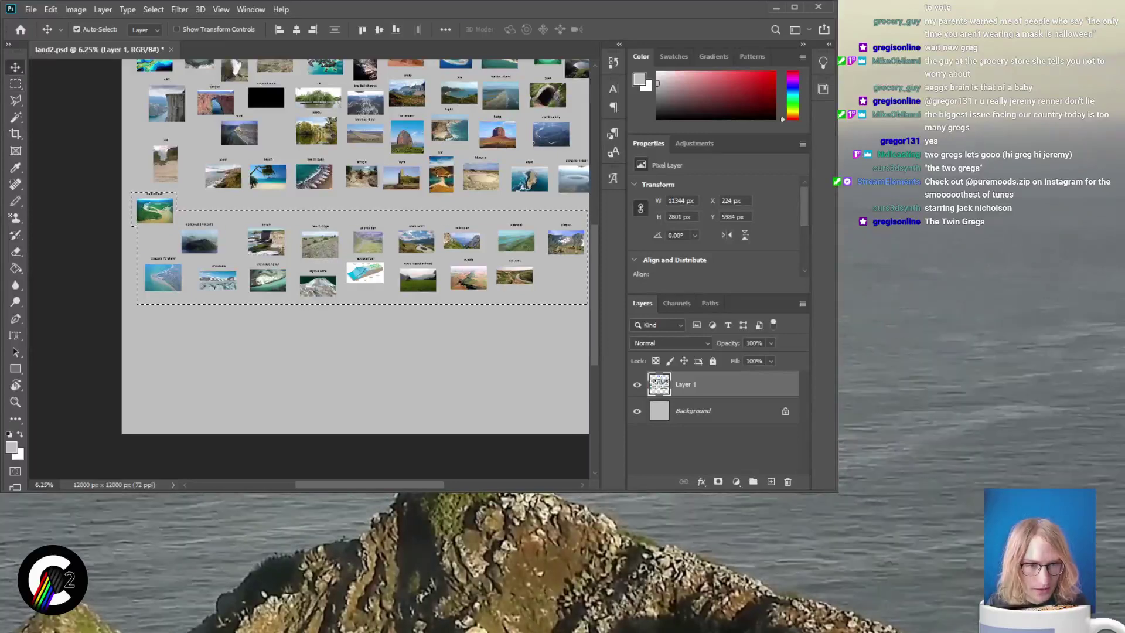
pyautogui.moveTo(362, 258); pyautogui.dragTo(369, 392)
# Move the complex crater picture and its label from the end of the fourth row to above the baymouth bar picture, and deselect it
pyautogui.scroll(5, 369, 392)
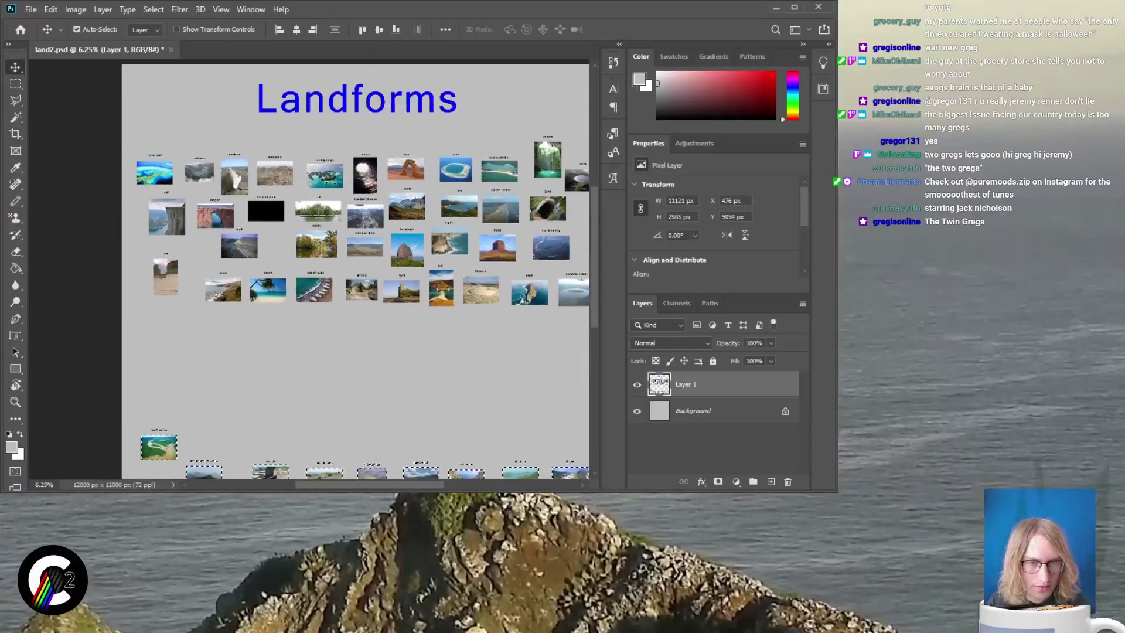
pyautogui.scroll(3, 308, 267)
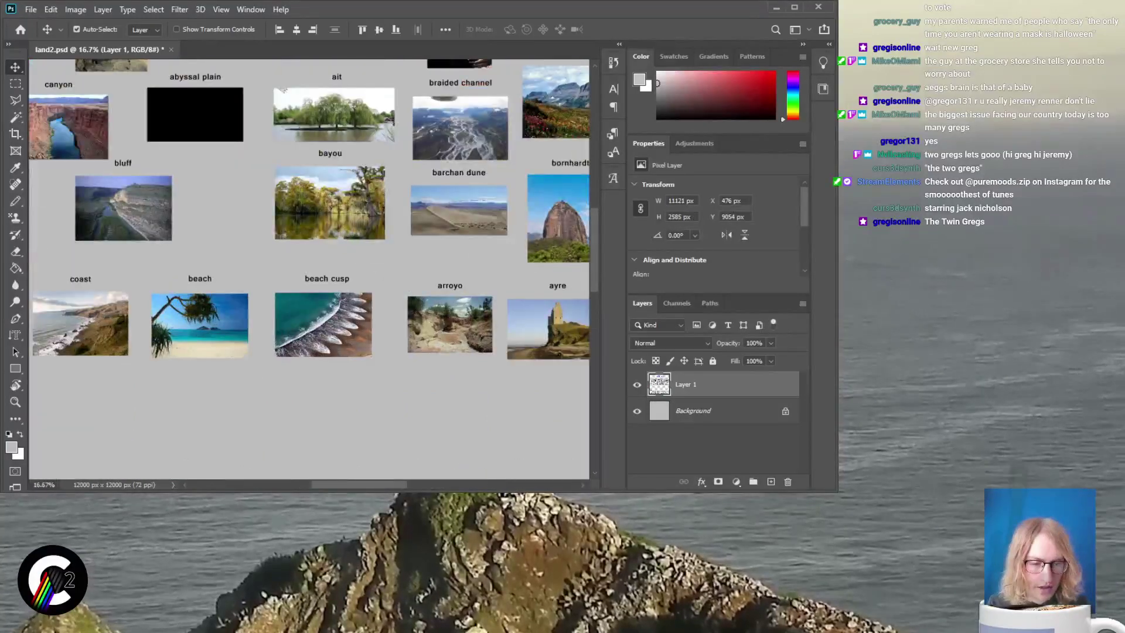
pyautogui.hscroll(8, 578, 297)
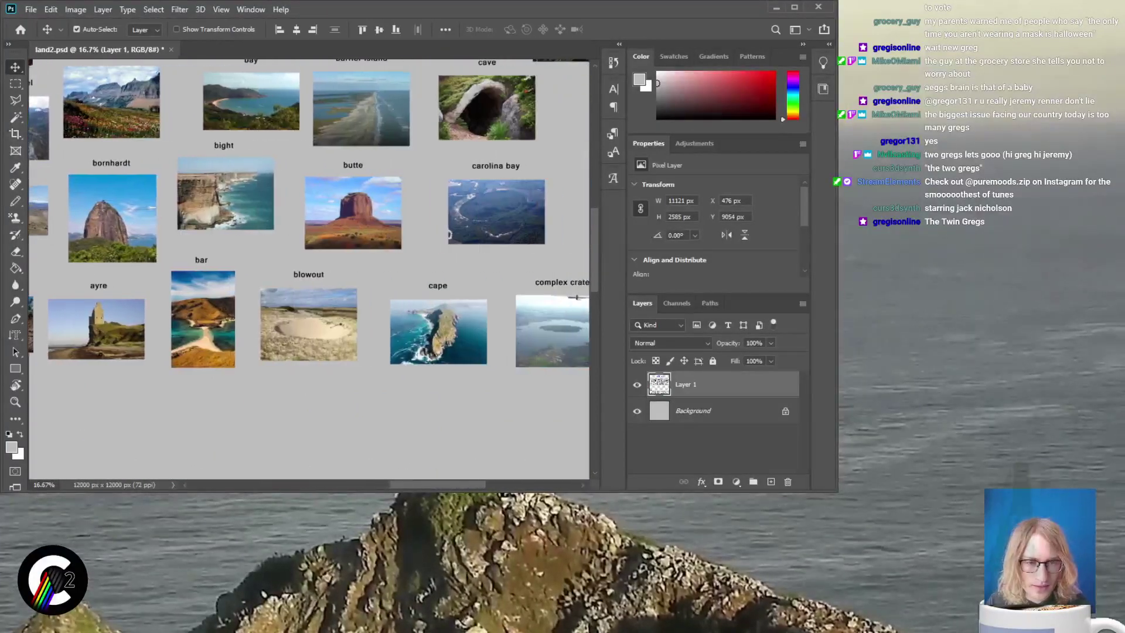
pyautogui.hscroll(3, 309, 269)
pyautogui.scroll(1, 309, 269)
pyautogui.scroll(1, 310, 269)
pyautogui.press('m')
pyautogui.moveTo(411, 339); pyautogui.dragTo(531, 439)
pyautogui.hotkey('ctrl', '-')
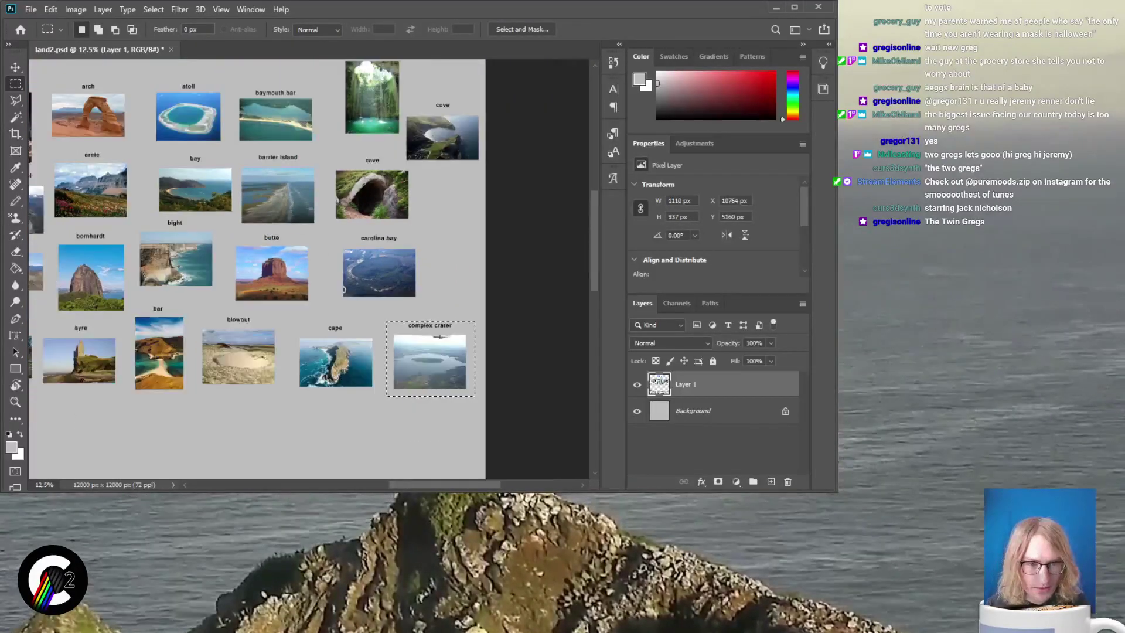
pyautogui.scroll(2, 257, 269)
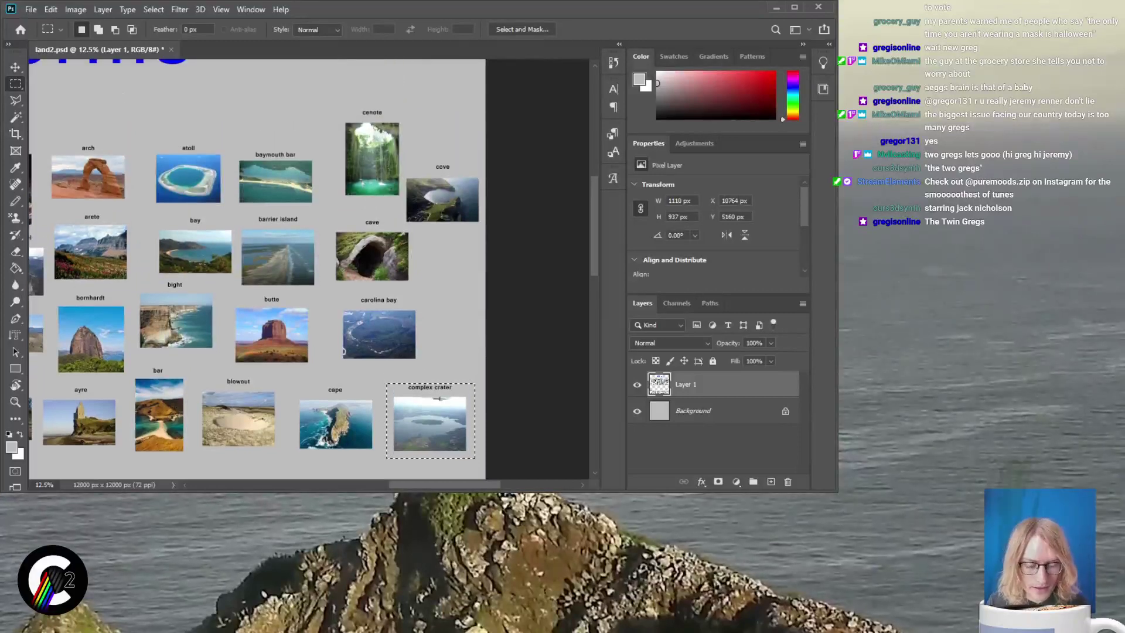
pyautogui.press('v')
pyautogui.moveTo(438, 399); pyautogui.dragTo(304, 86)
pyautogui.scroll(3, 304, 85)
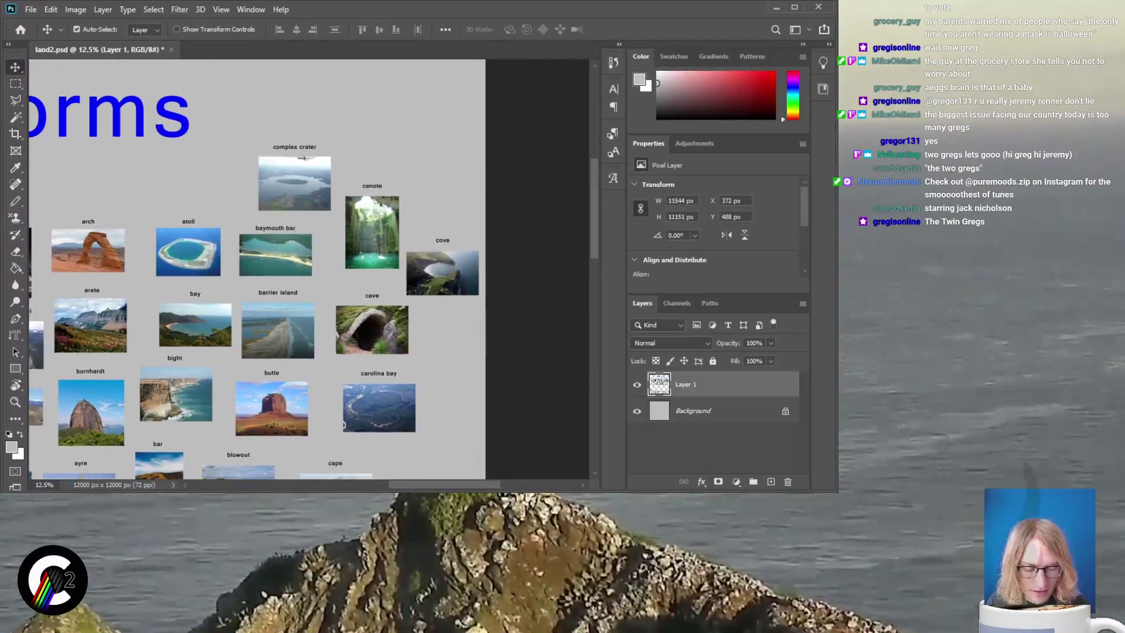
pyautogui.hotkey('ctrl', 'd')
# Move the carolina bay picture and its label up into the space above the cenote and cove pictures, and deselect it
pyautogui.press('m')
pyautogui.moveTo(335, 366); pyautogui.dragTo(438, 443)
pyautogui.press('v')
pyautogui.moveTo(387, 411)
pyautogui.mouseDown()
pyautogui.moveTo(395, 210)
pyautogui.moveTo(422, 148)
pyautogui.mouseUp()
pyautogui.hotkey('ctrl', 'd')
# Examine the middle rows of landform pictures up close, down to the row with ayre, bar, blowout and cape
pyautogui.scroll(-3, 304, 158)
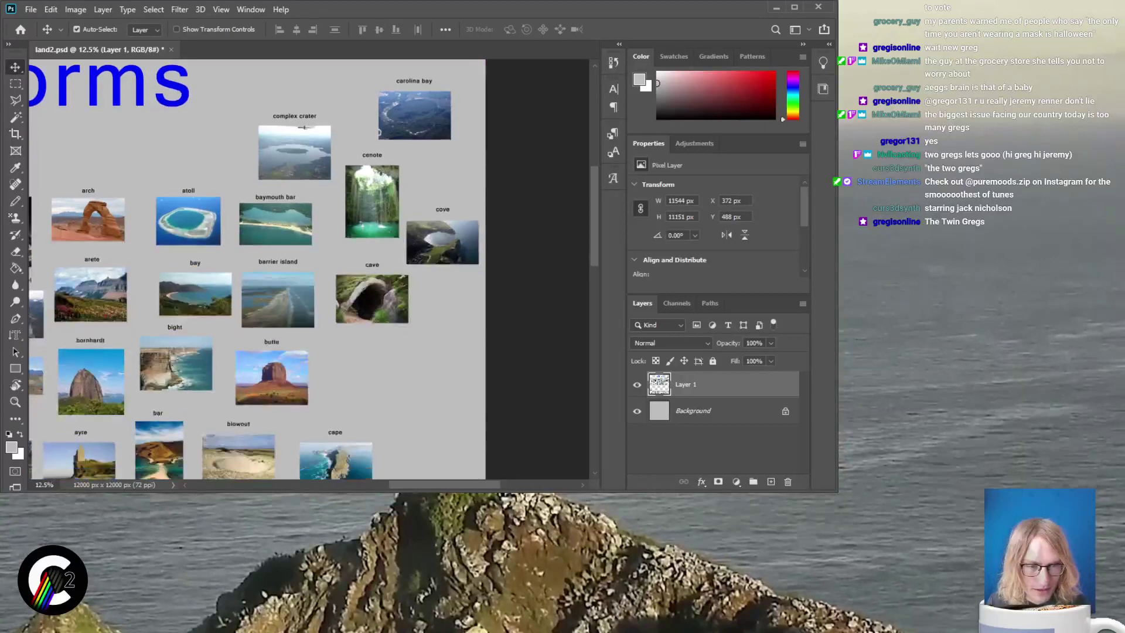
pyautogui.hscroll(-5, 309, 268)
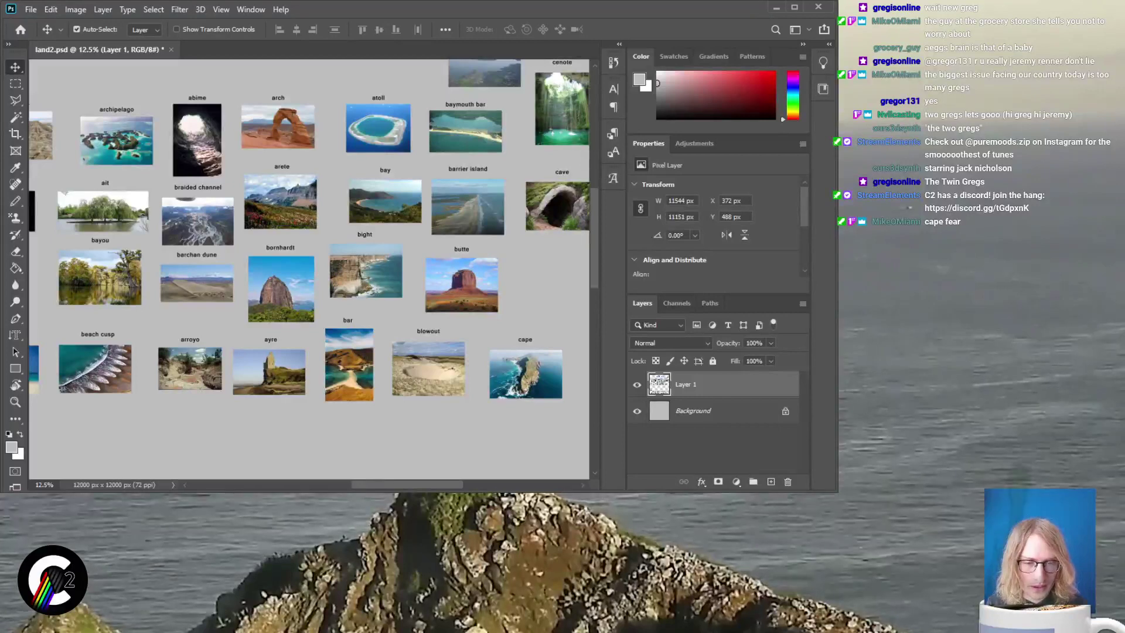
pyautogui.hotkey('ctrl', '+')
pyautogui.hotkey('ctrl', '+')
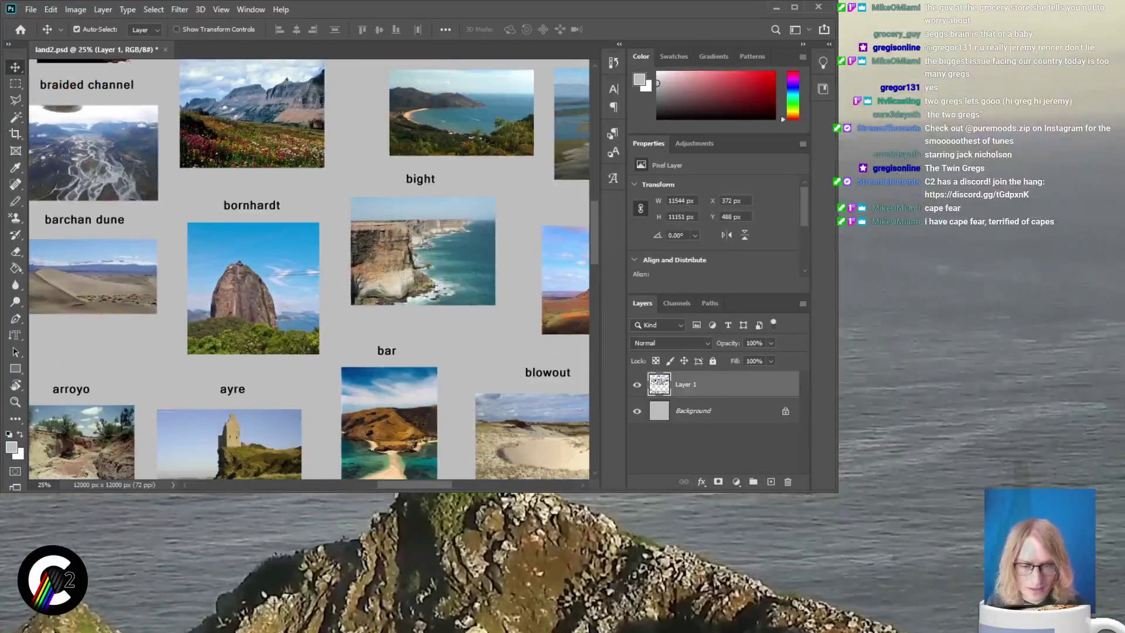
pyautogui.hscroll(-3, 309, 269)
pyautogui.scroll(-3, 309, 270)
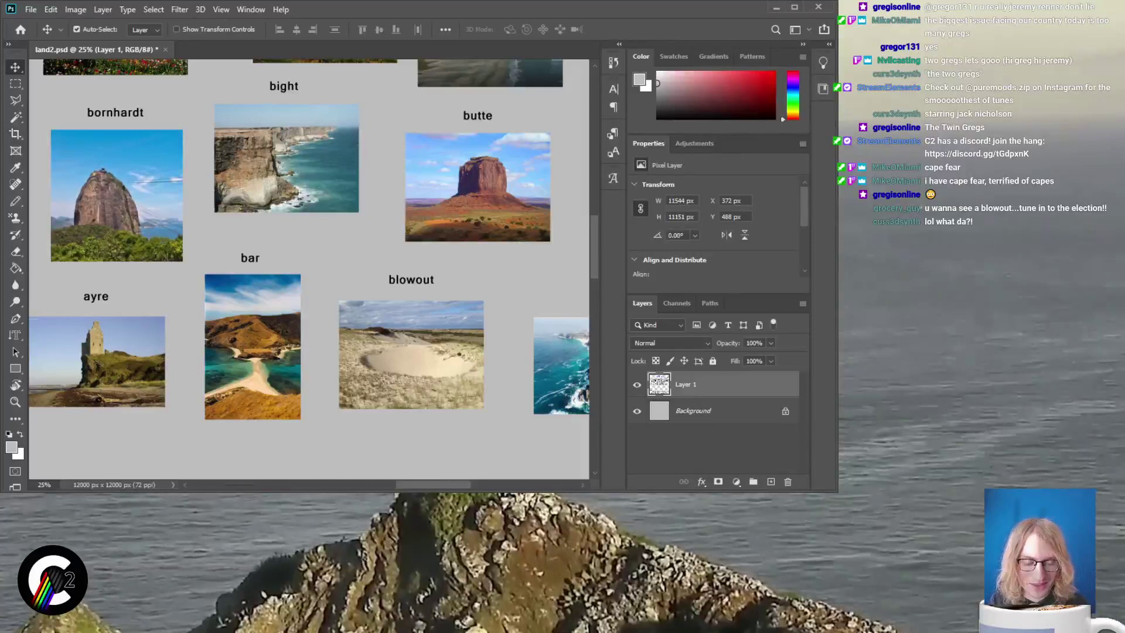
# Move the labelled ayre picture down to just above the anabranch picture, at about X 6923, Y 8765 px
pyautogui.press('m')
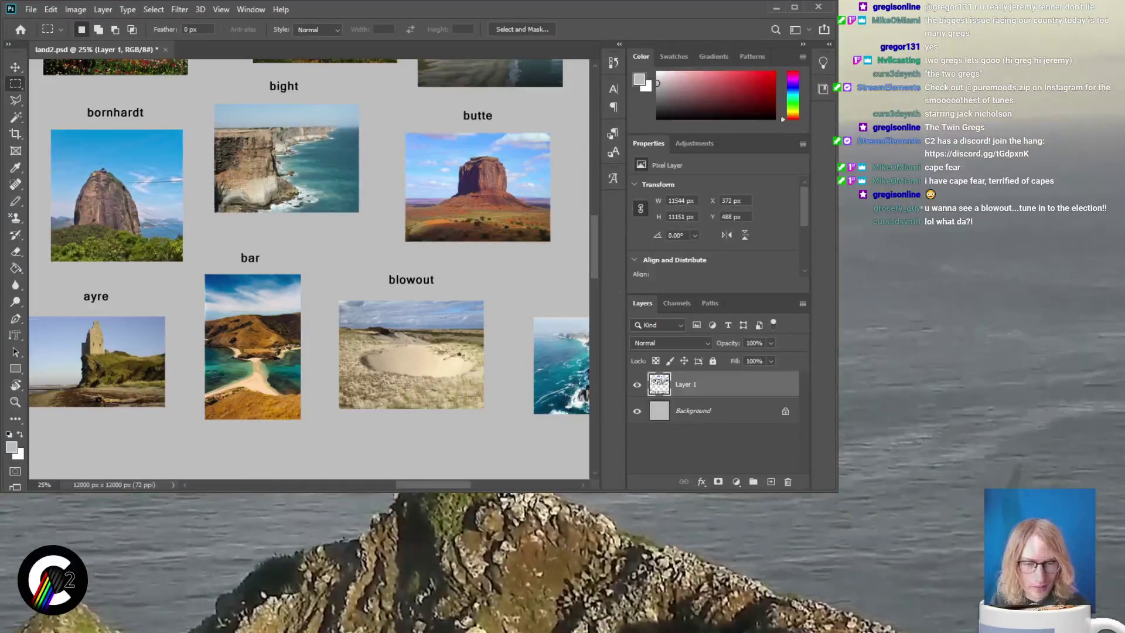
pyautogui.hscroll(-3, 309, 269)
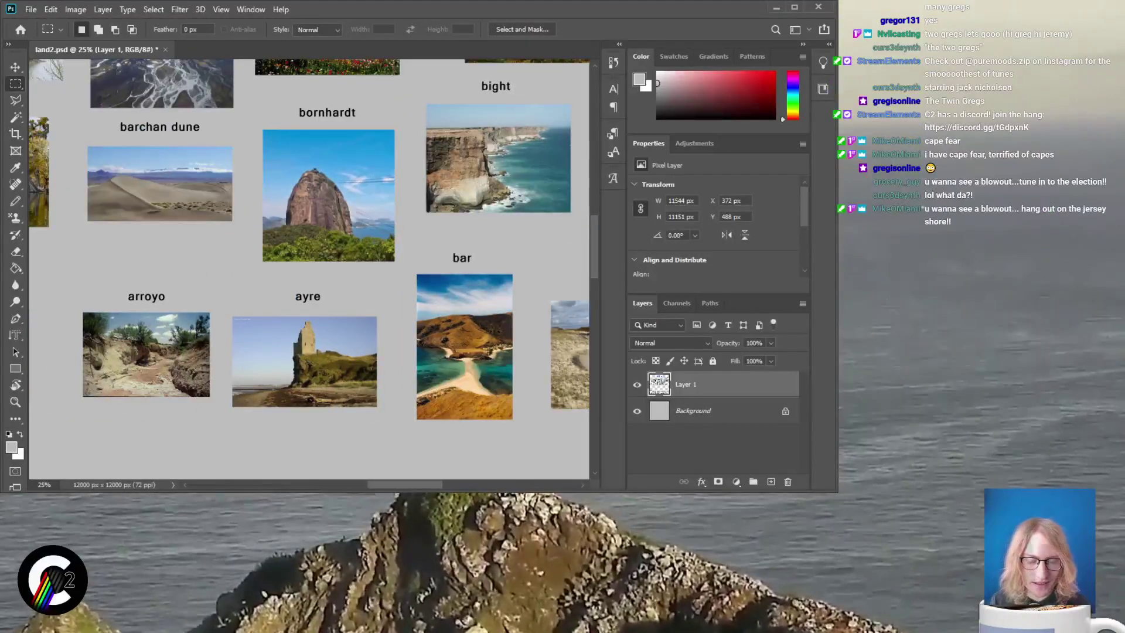
pyautogui.hotkey('ctrl', '+')
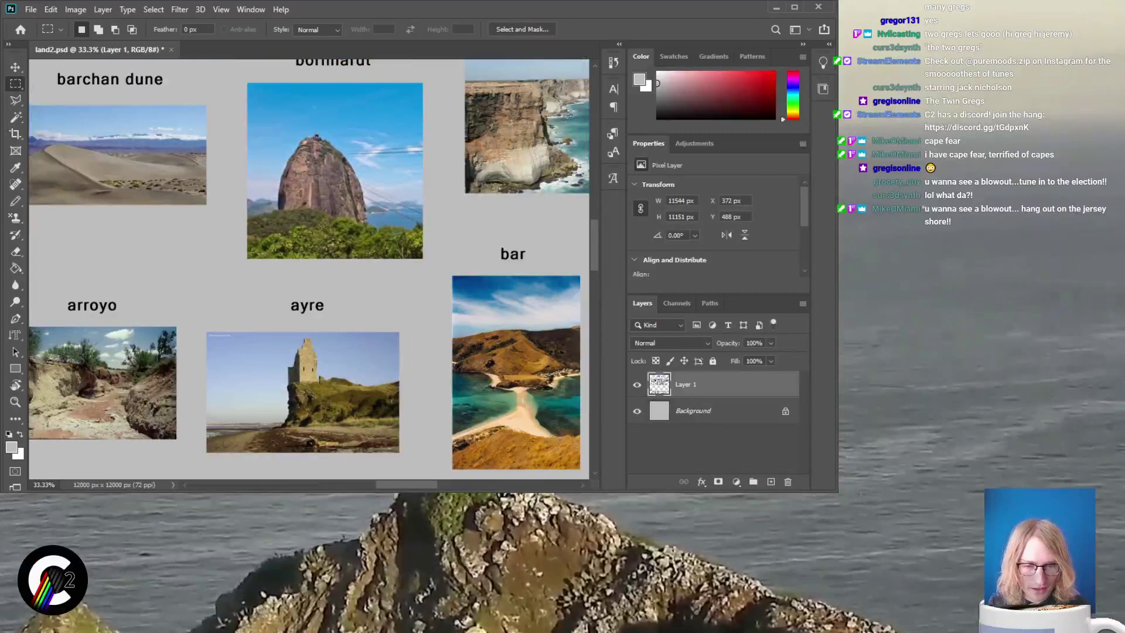
pyautogui.hscroll(3, 310, 264)
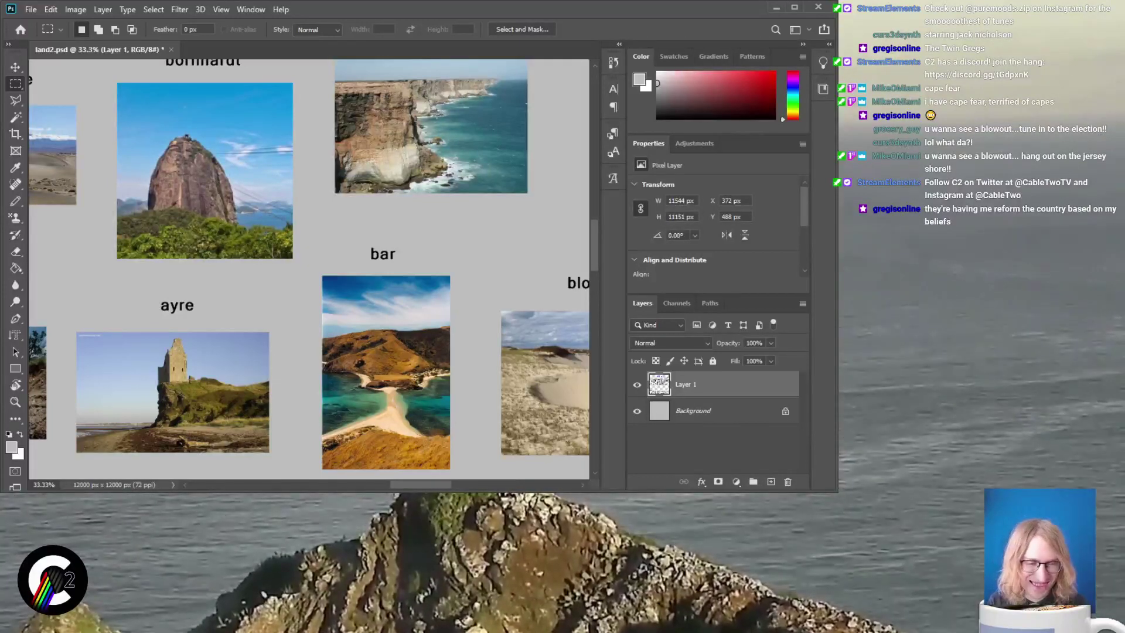
pyautogui.scroll(-1, 309, 263)
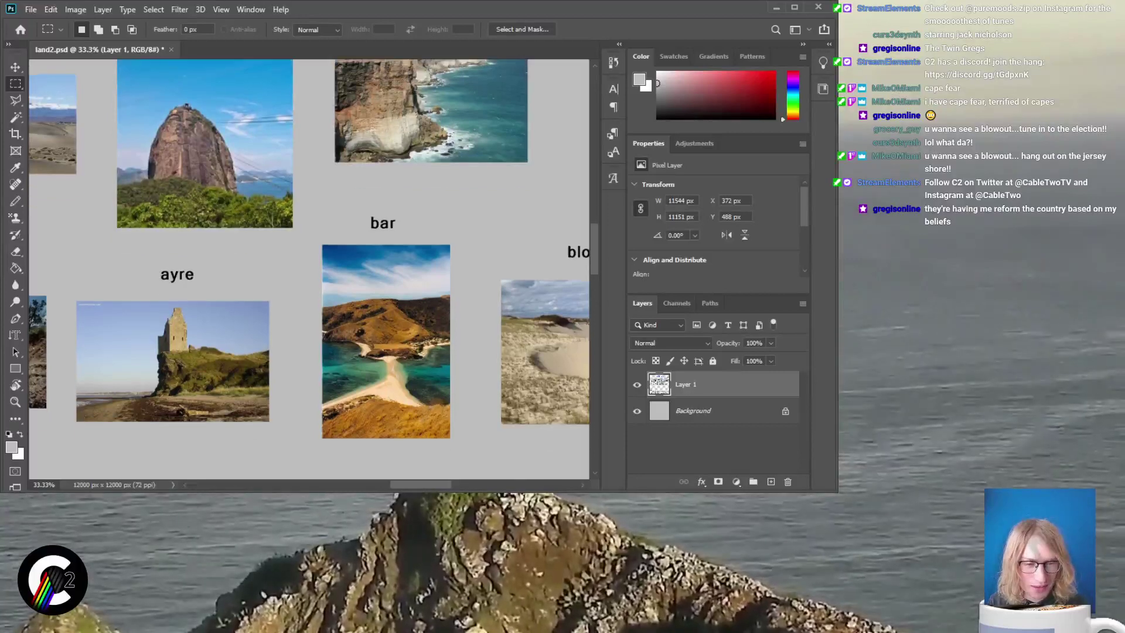
pyautogui.hscroll(-5, 310, 264)
pyautogui.hscroll(1, 309, 264)
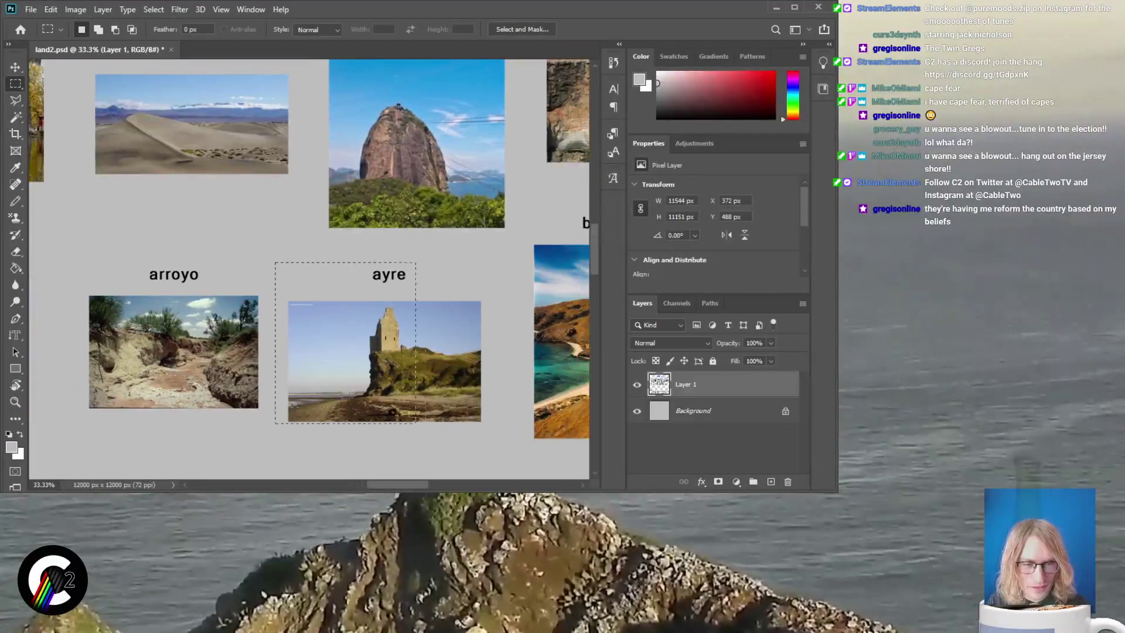
pyautogui.moveTo(485, 437); pyautogui.dragTo(500, 432)
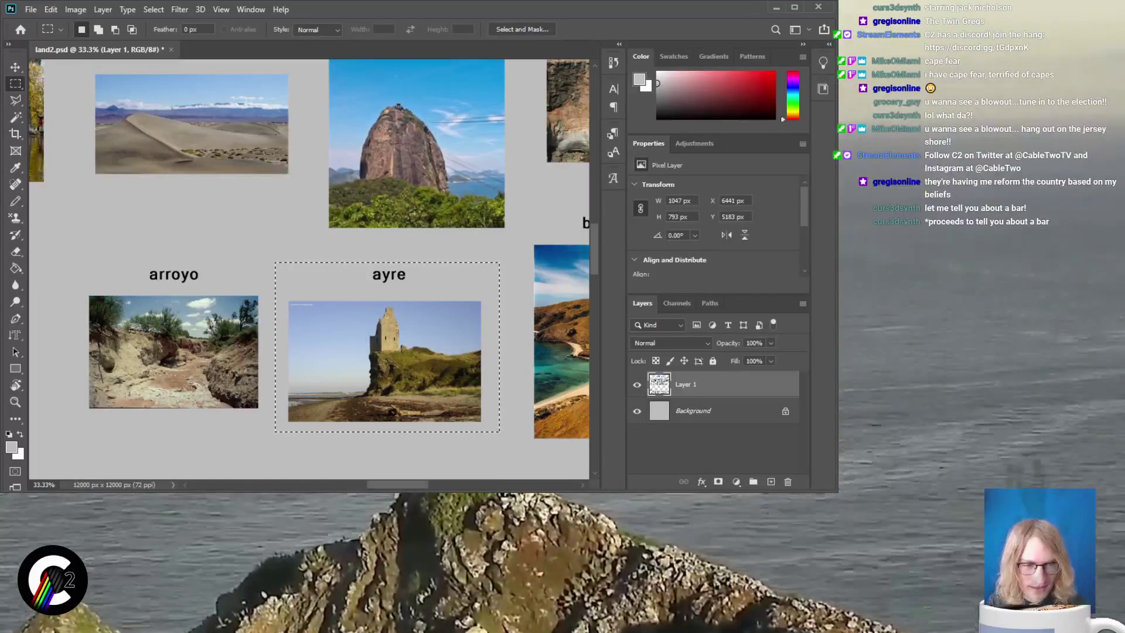
pyautogui.hotkey('ctrl', '-')
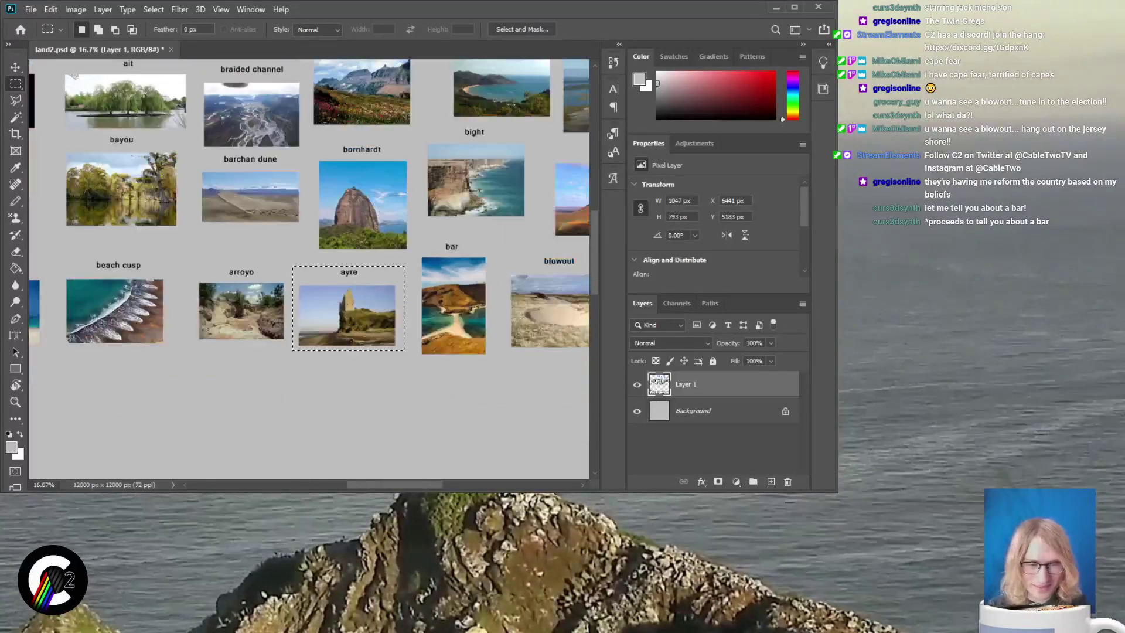
pyautogui.hotkey('ctrl', '-')
pyautogui.scroll(-1, 309, 268)
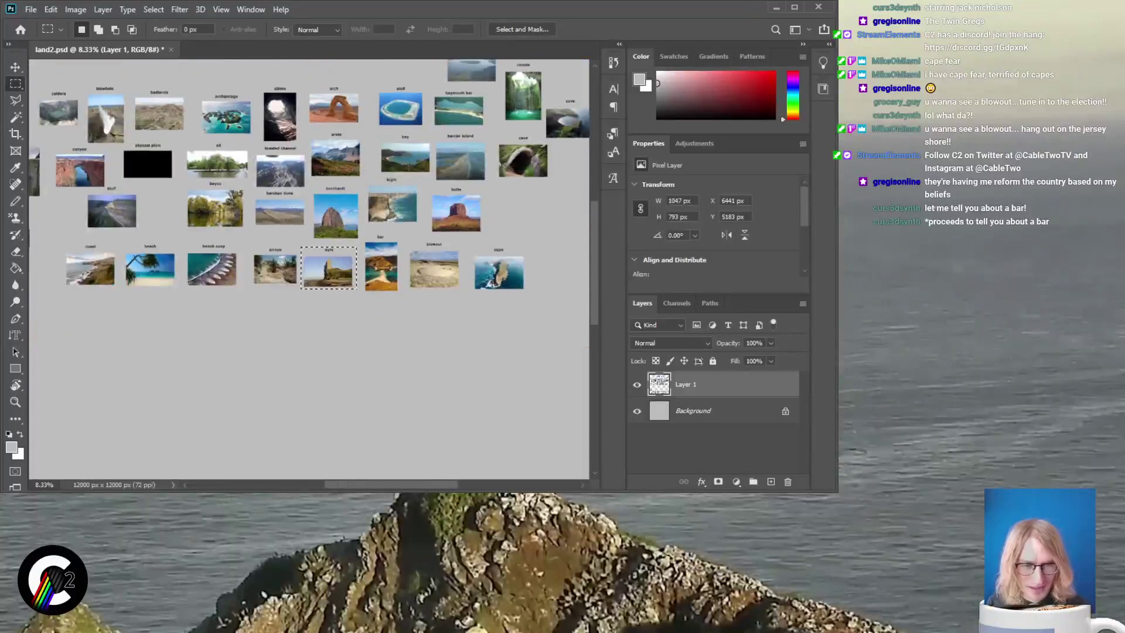
pyautogui.scroll(-3, 309, 268)
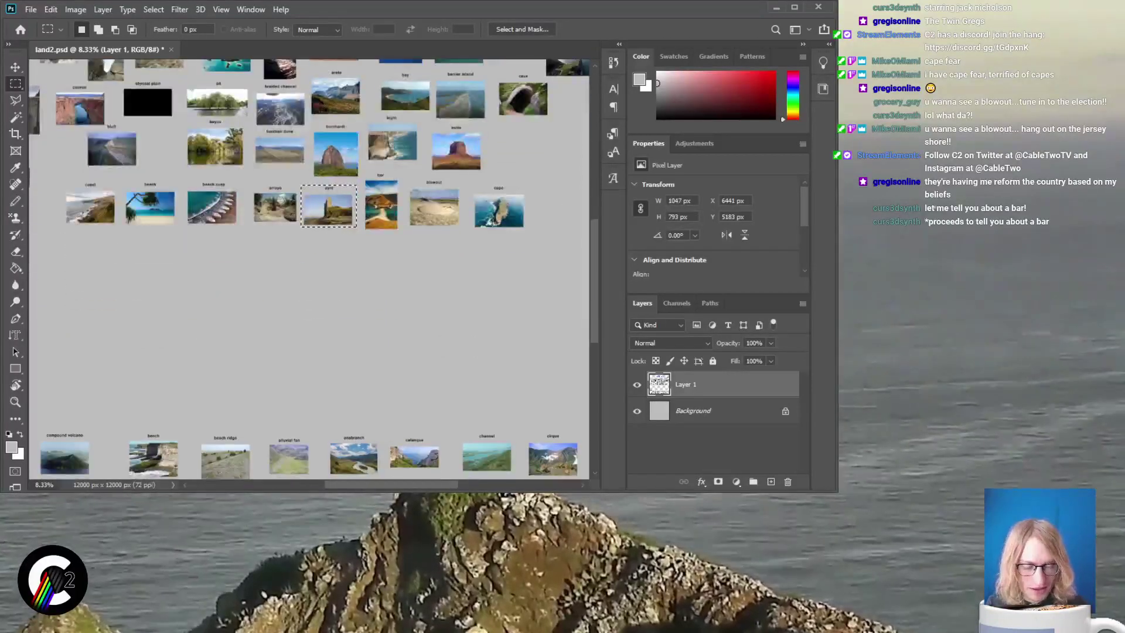
pyautogui.press('v')
pyautogui.moveTo(329, 208); pyautogui.dragTo(351, 402)
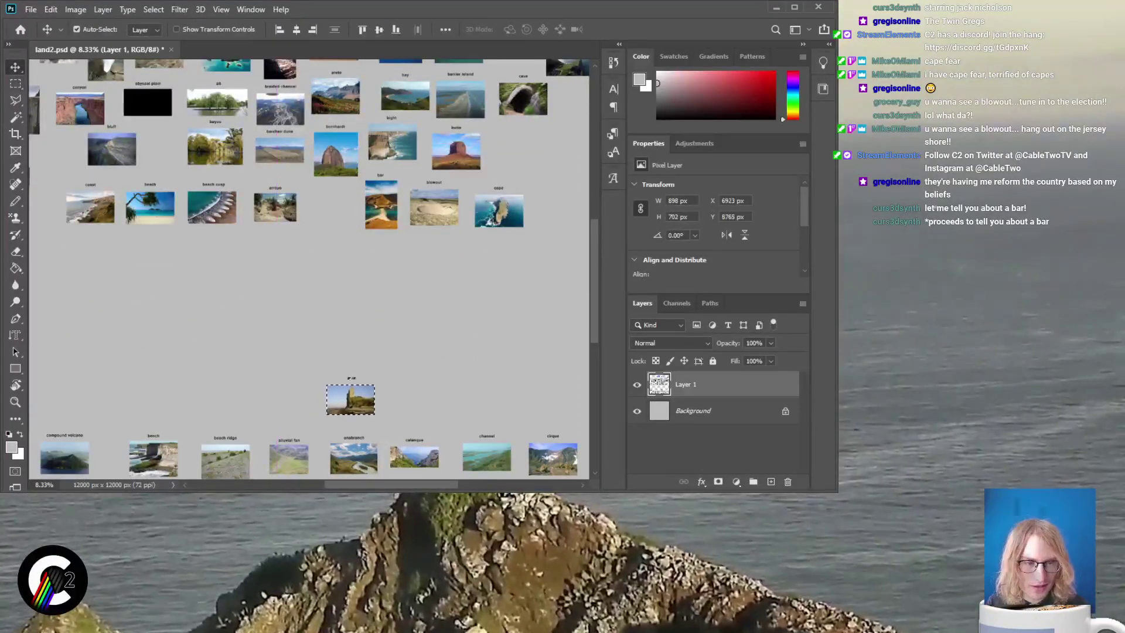
# Move the labelled beach picture from between coast and beach cusp down to just above the bench picture, at about X 3581, Y 8858 px
pyautogui.scroll(7, 309, 269)
pyautogui.hscroll(-8, 309, 268)
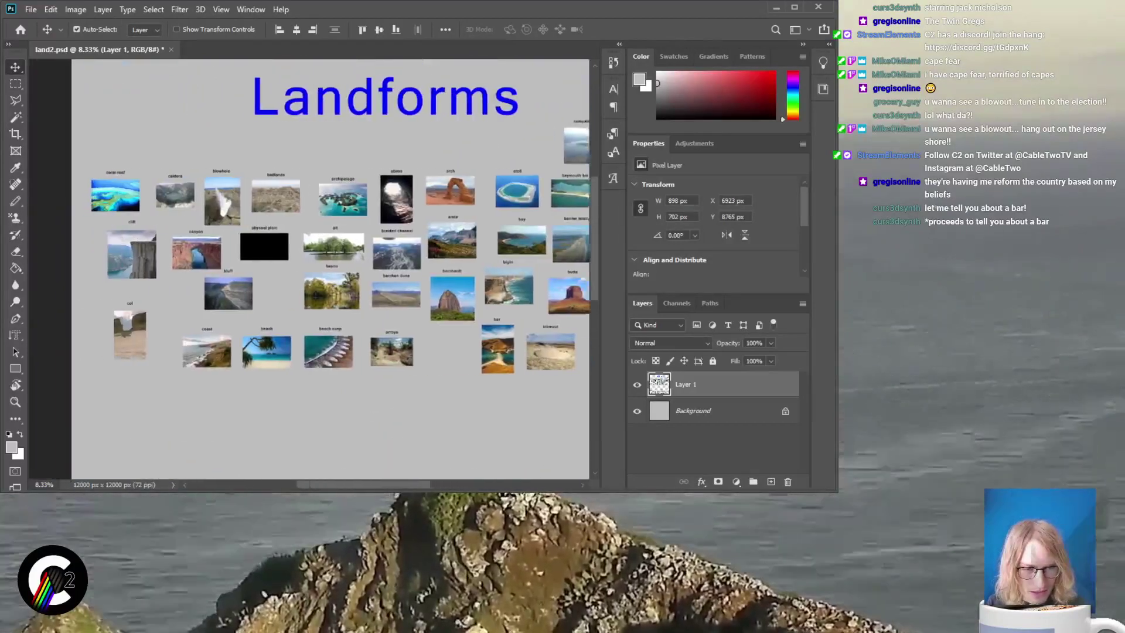
pyautogui.scroll(1, 309, 268)
pyautogui.hotkey('ctrl', '+')
pyautogui.hotkey('ctrl', '+')
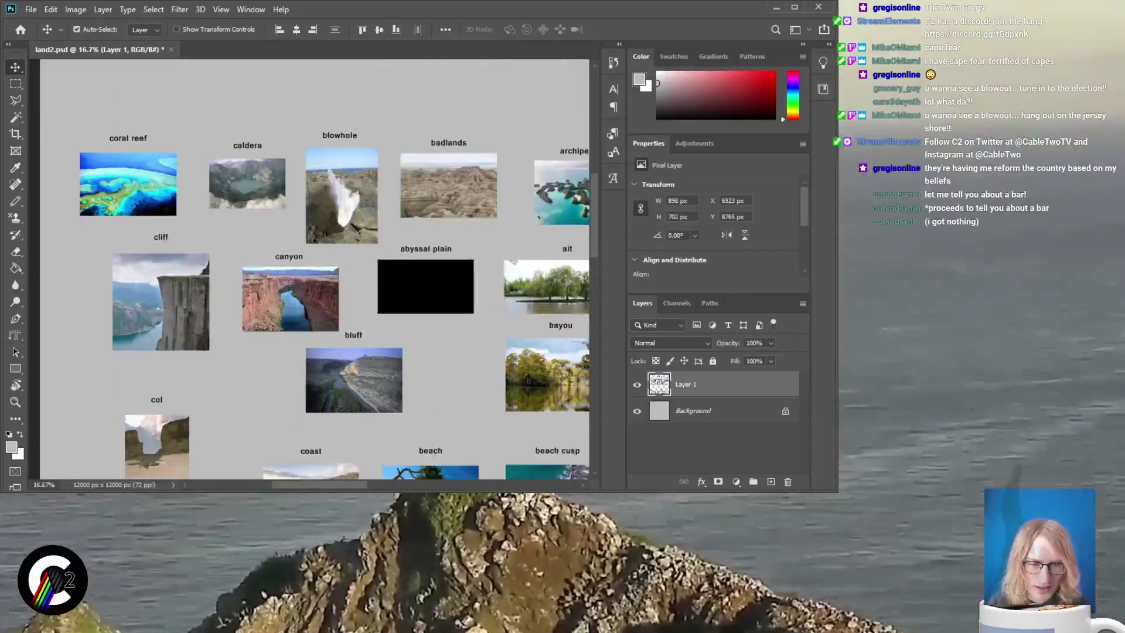
pyautogui.scroll(-4, 340, 269)
pyautogui.press('m')
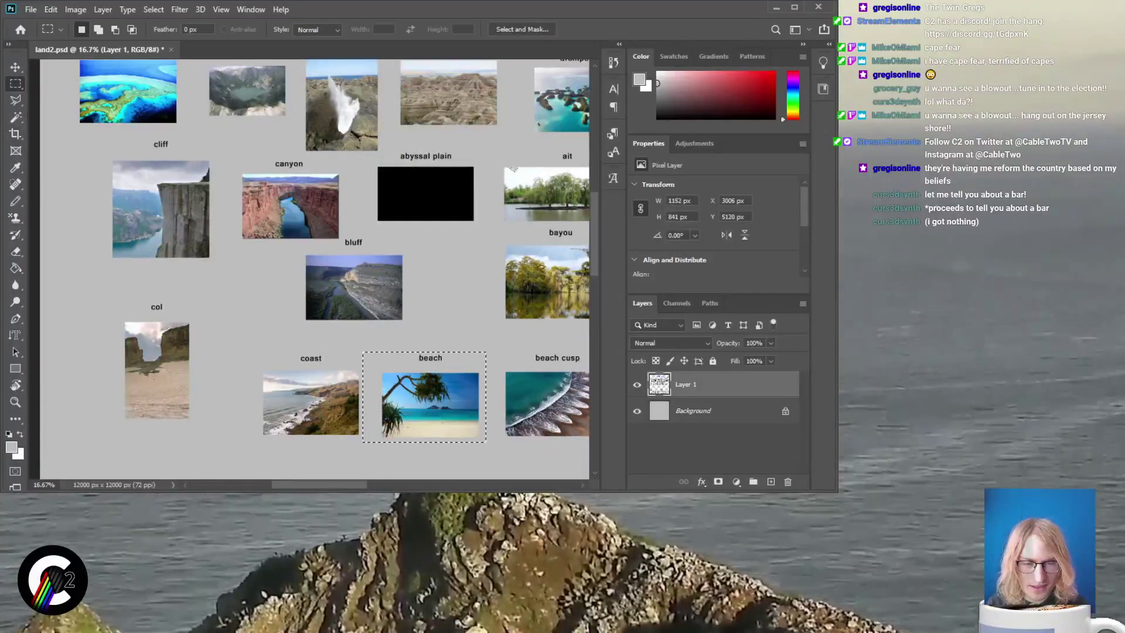
pyautogui.scroll(-1, 315, 268)
pyautogui.scroll(-4, 315, 268)
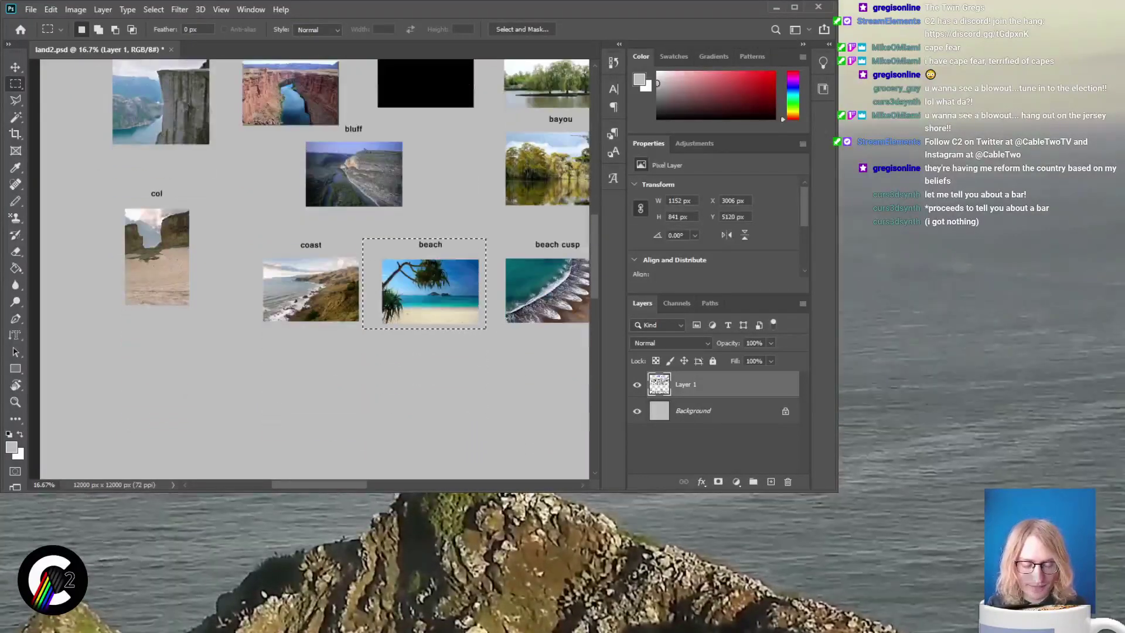
pyautogui.press('v')
pyautogui.scroll(-2, 315, 269)
pyautogui.hotkey('ctrl', '-')
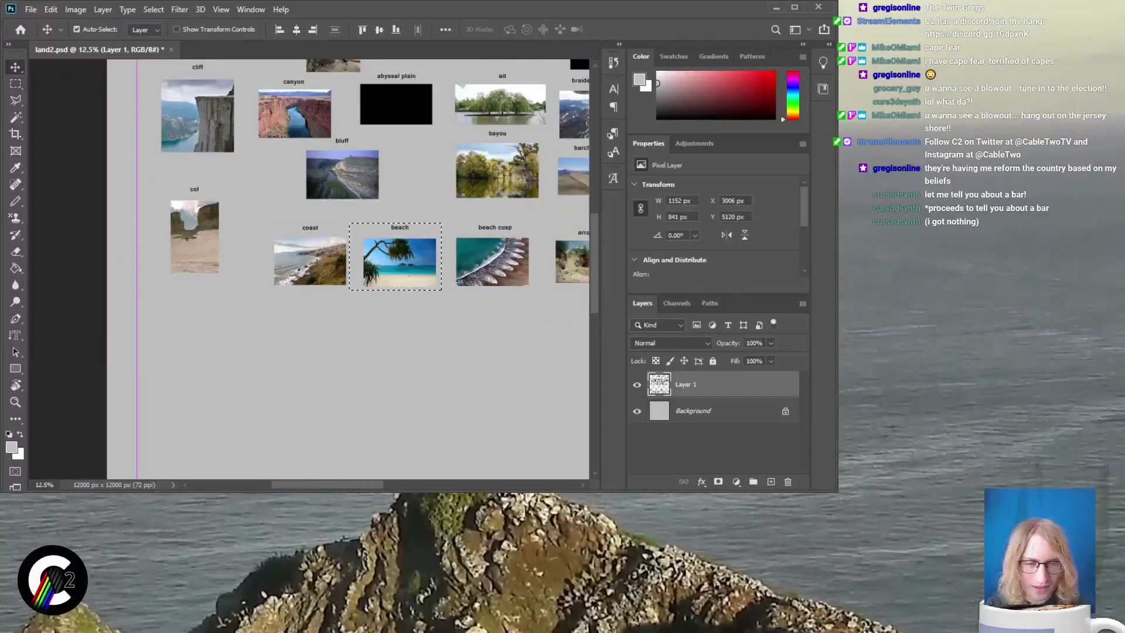
pyautogui.moveTo(399, 263); pyautogui.dragTo(406, 385)
pyautogui.scroll(-8, 406, 386)
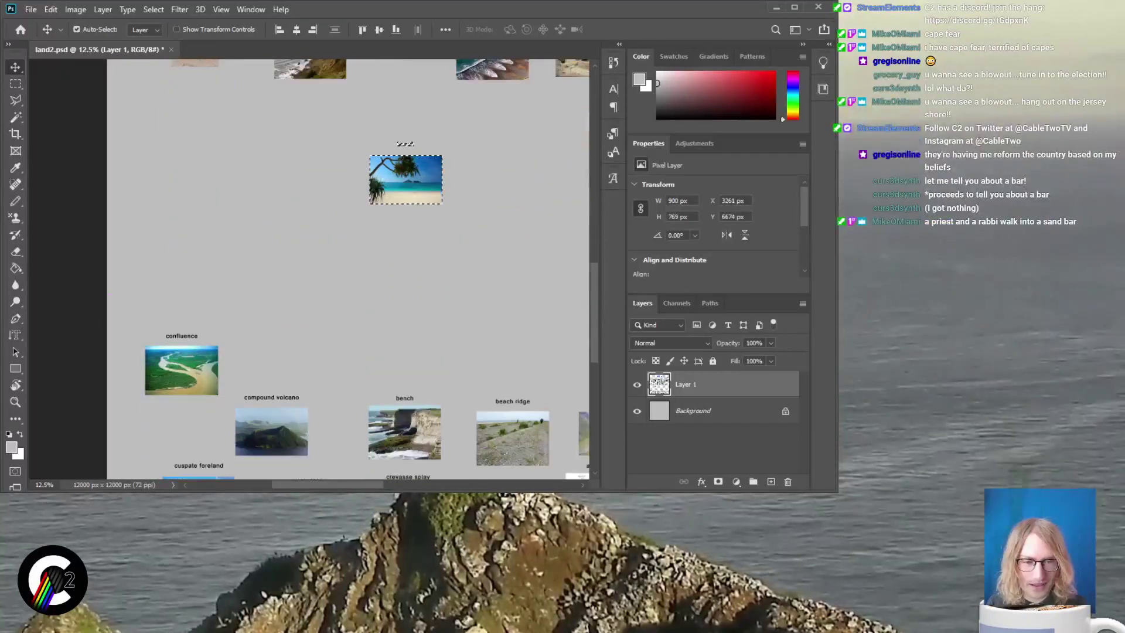
pyautogui.moveTo(406, 177); pyautogui.dragTo(431, 357)
# Move the labelled cryovolcano picture from the lowest row up into the gap between arroyo and bar, at about X 6495, Y 5172 px
pyautogui.scroll(-3, 352, 293)
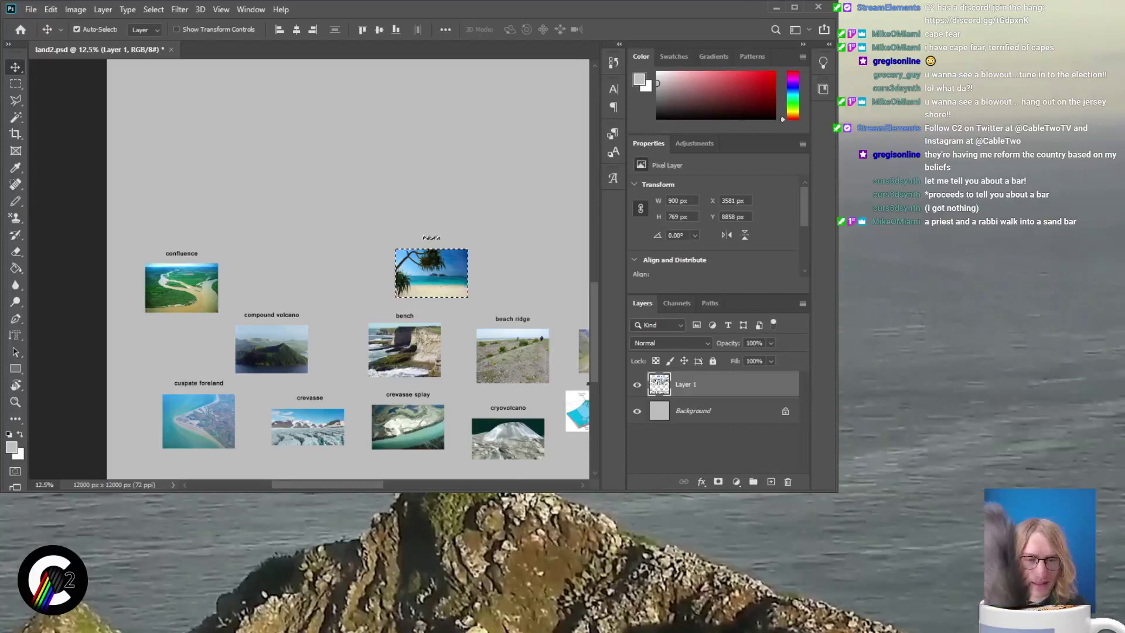
pyautogui.scroll(-2, 348, 269)
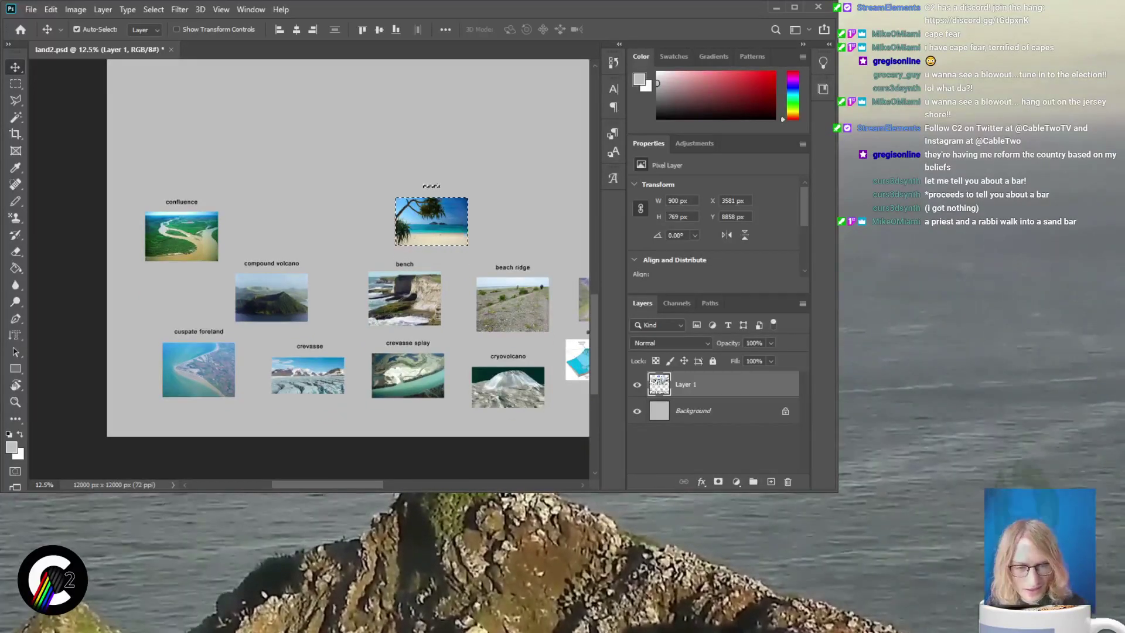
pyautogui.hscroll(5, 310, 247)
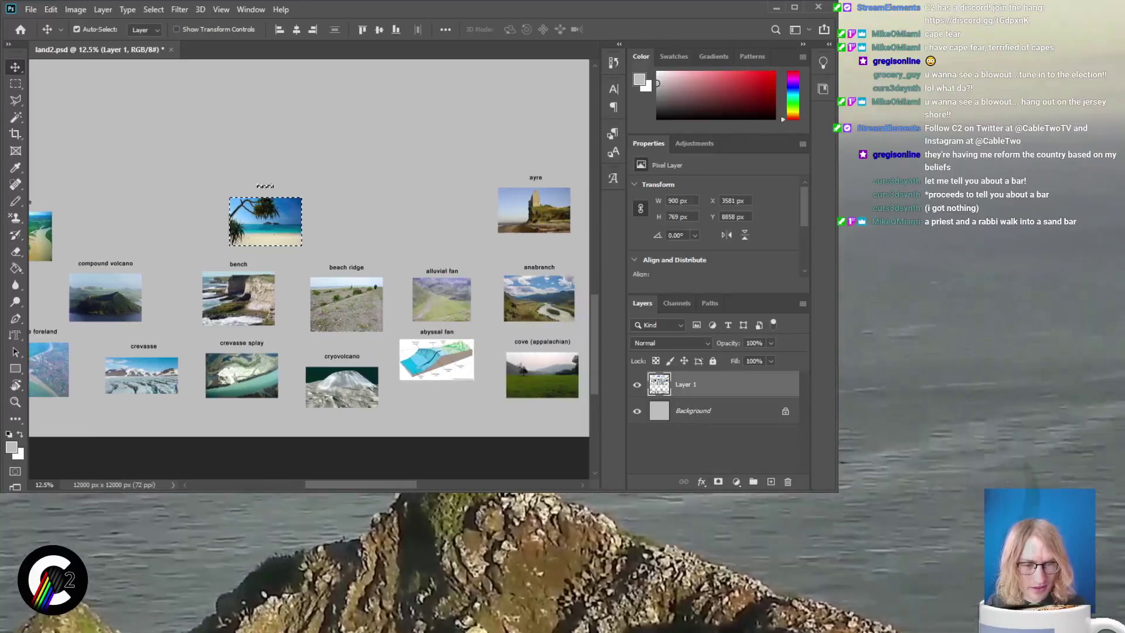
pyautogui.press('m')
pyautogui.moveTo(296, 346)
pyautogui.mouseDown()
pyautogui.moveTo(382, 367)
pyautogui.moveTo(390, 412)
pyautogui.moveTo(342, 188)
pyautogui.mouseUp()
pyautogui.scroll(2, 389, 412)
pyautogui.press('v')
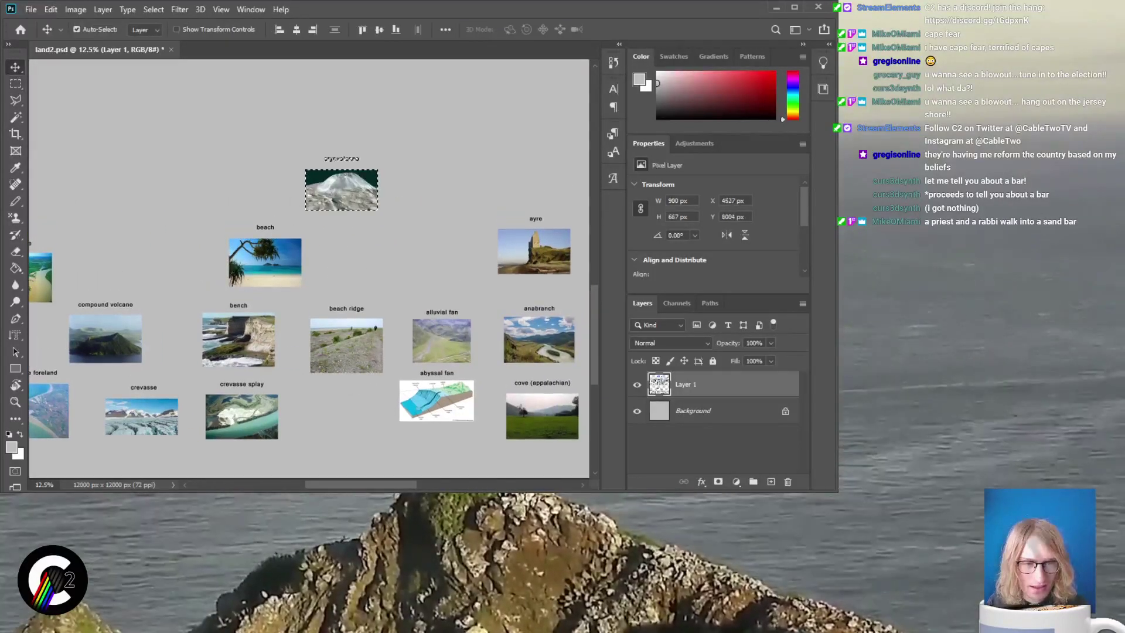
pyautogui.scroll(8, 342, 188)
pyautogui.moveTo(341, 437); pyautogui.dragTo(499, 209)
pyautogui.scroll(2, 500, 208)
pyautogui.scroll(4, 500, 209)
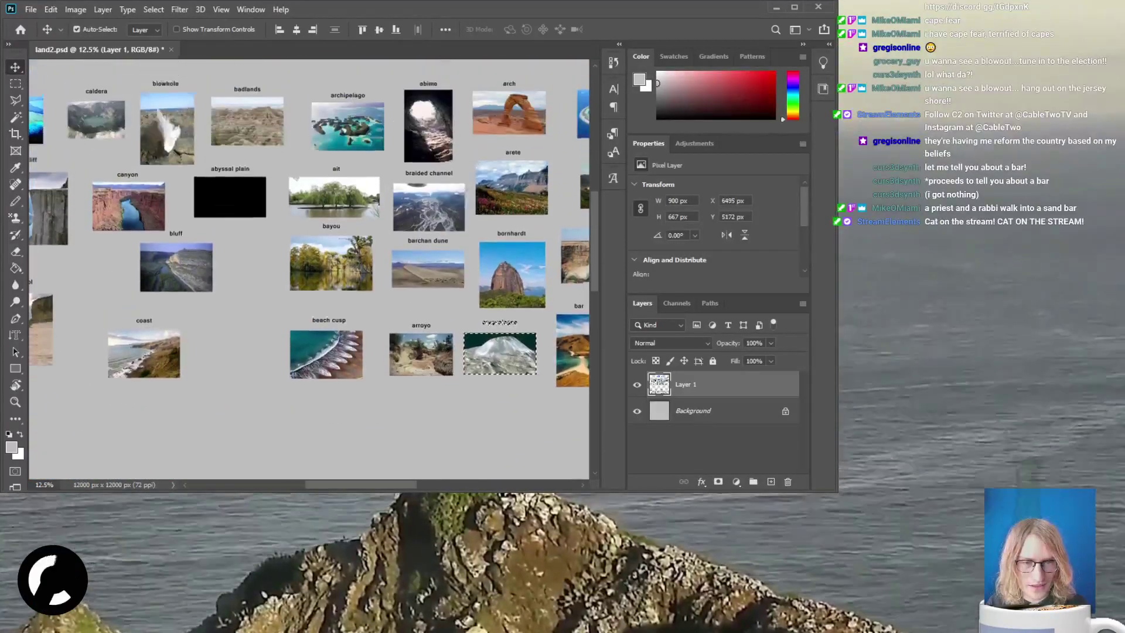
# Move the selected cryovolcano picture into the gap between coast and beach cusp, and clear the selection
pyautogui.moveTo(500, 395); pyautogui.dragTo(228, 391)
pyautogui.hotkey('ctrl', 'd')
pyautogui.press('m')
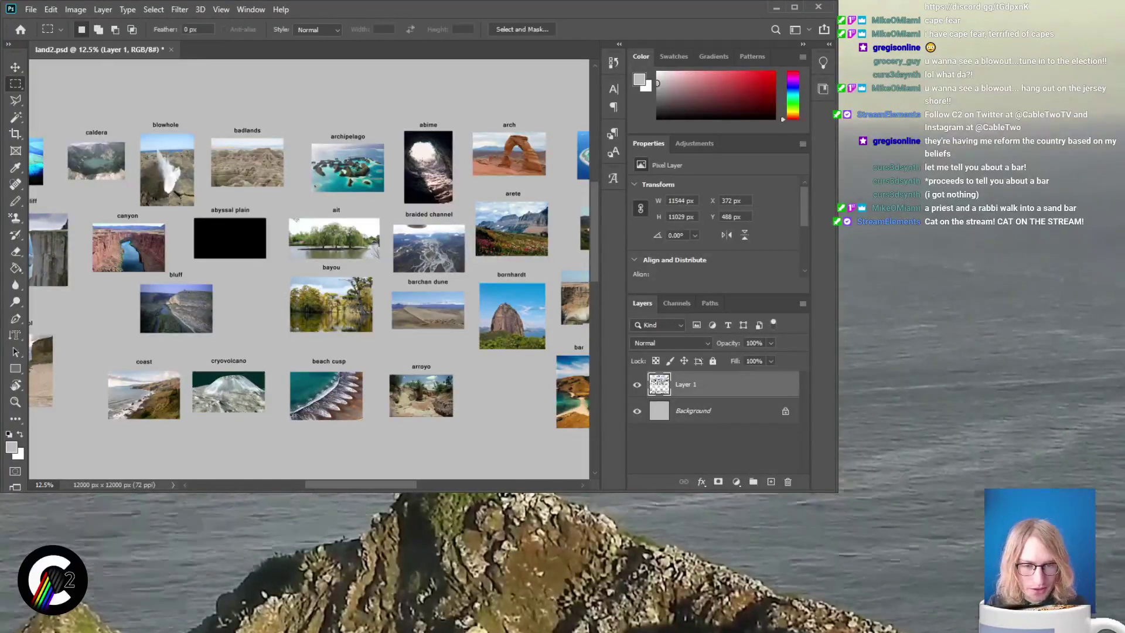
# Select the labelled beach cusp and arroyo pictures together and move them down to about X 4684, Y 8722 px, near the ayre picture
pyautogui.moveTo(451, 443); pyautogui.dragTo(452, 439)
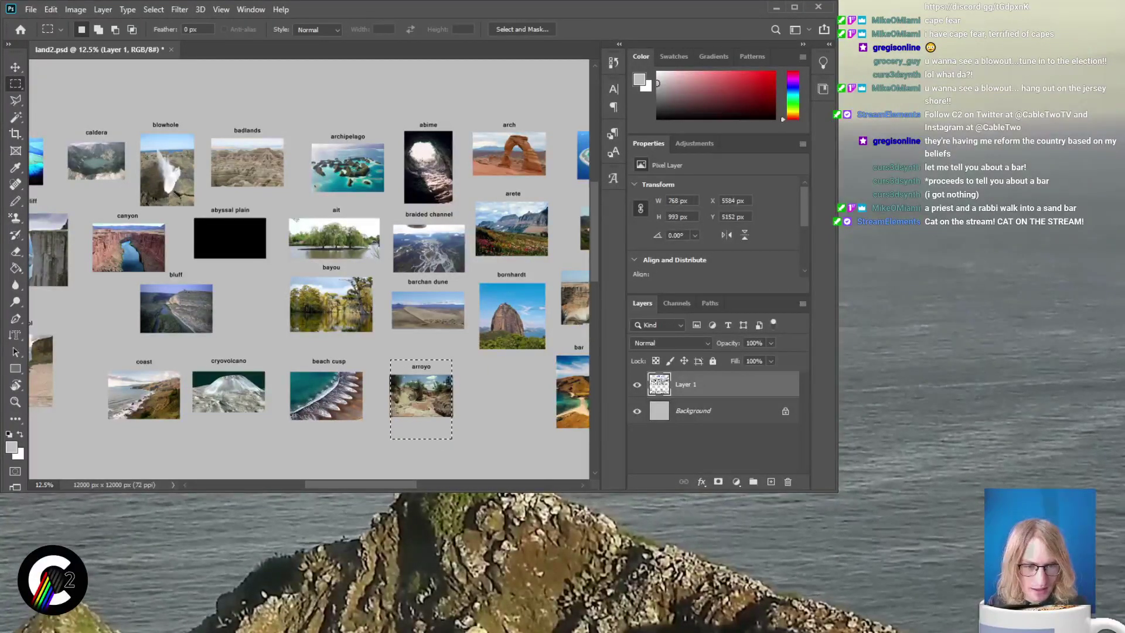
pyautogui.moveTo(375, 354); pyautogui.dragTo(462, 434)
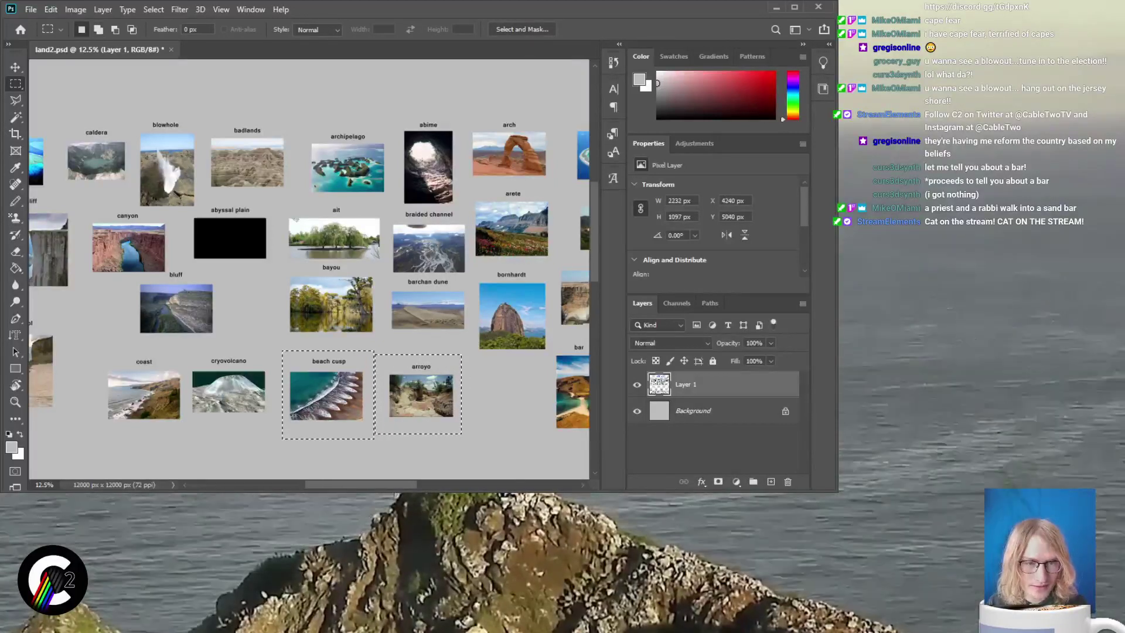
pyautogui.scroll(-2, 313, 264)
pyautogui.hscroll(1, 309, 250)
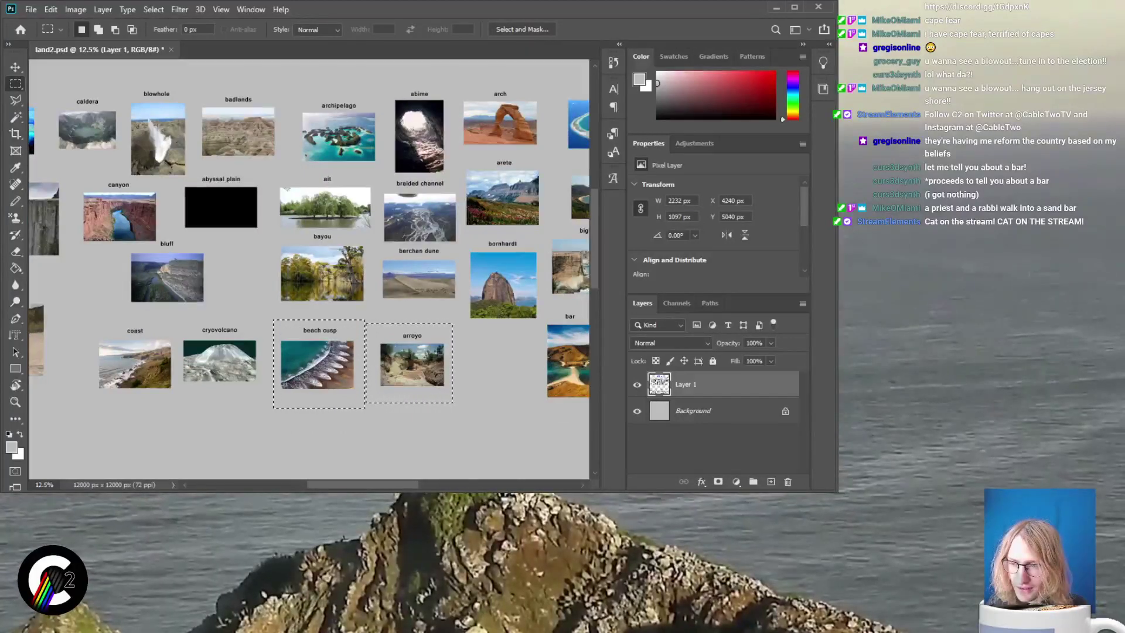
pyautogui.scroll(-1, 309, 264)
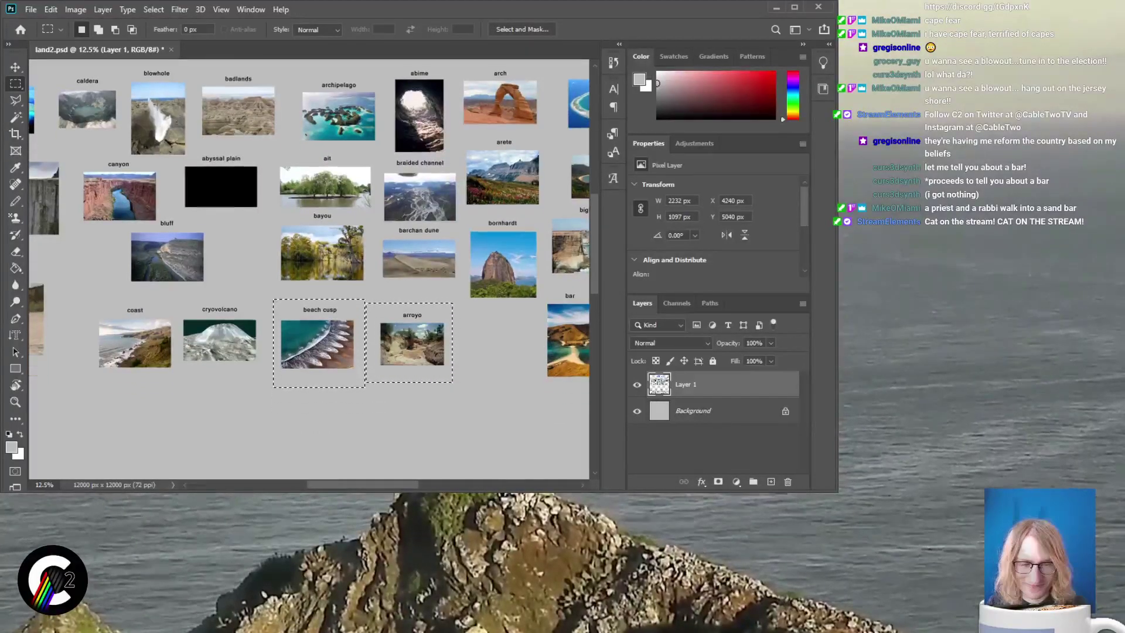
pyautogui.hscroll(3, 309, 264)
pyautogui.hscroll(-10, 309, 268)
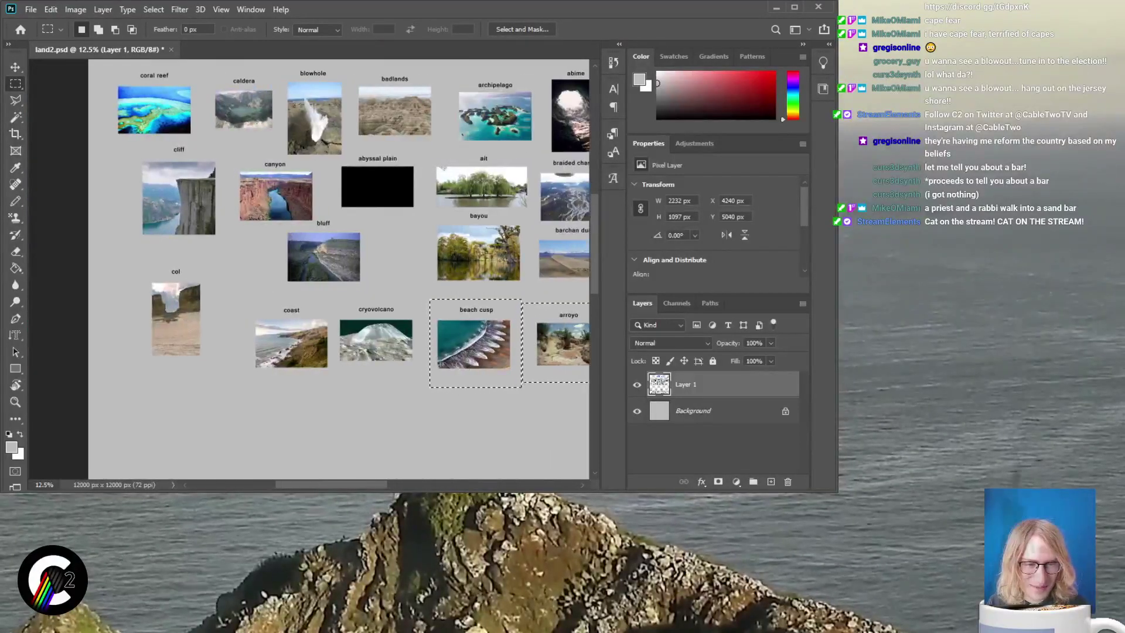
pyautogui.scroll(1, 338, 269)
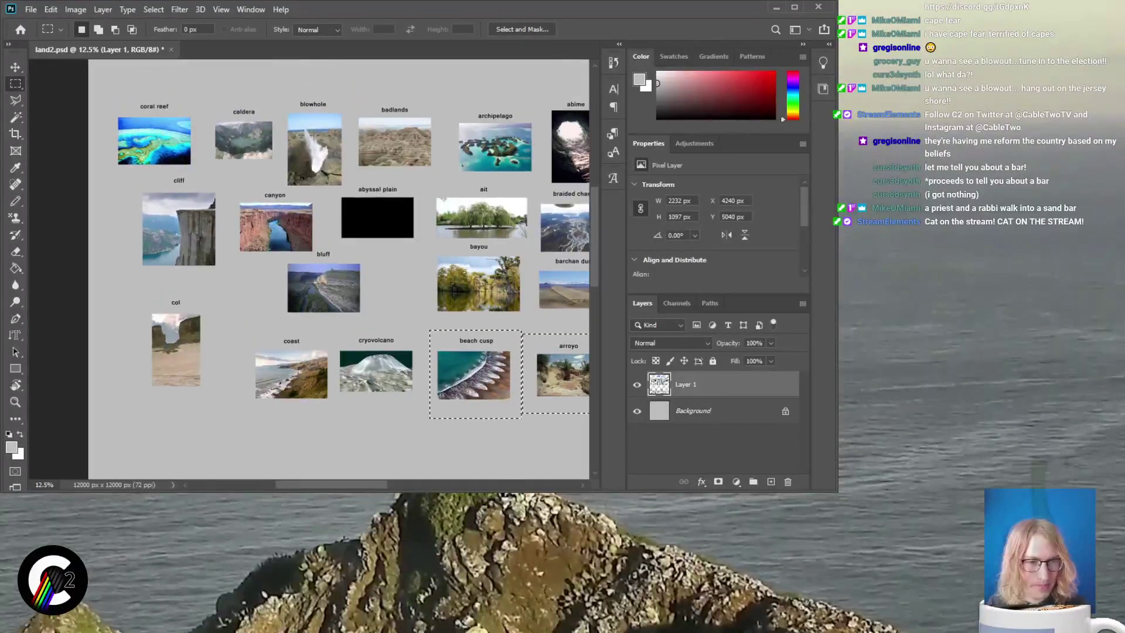
pyautogui.scroll(1, 339, 268)
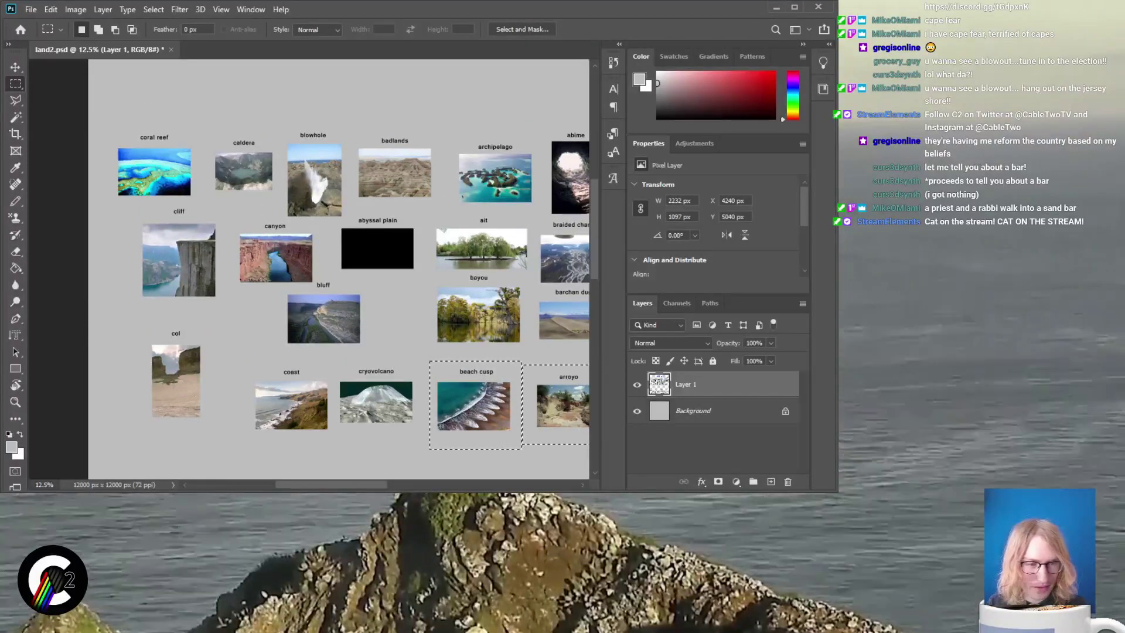
pyautogui.scroll(-1, 339, 269)
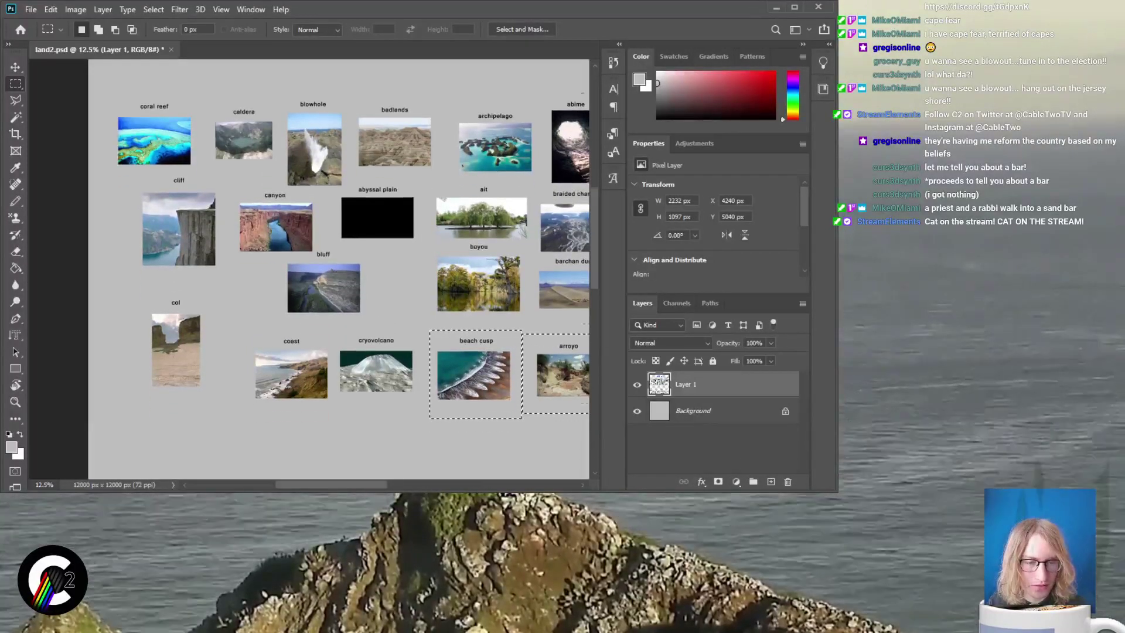
pyautogui.scroll(-1, 339, 268)
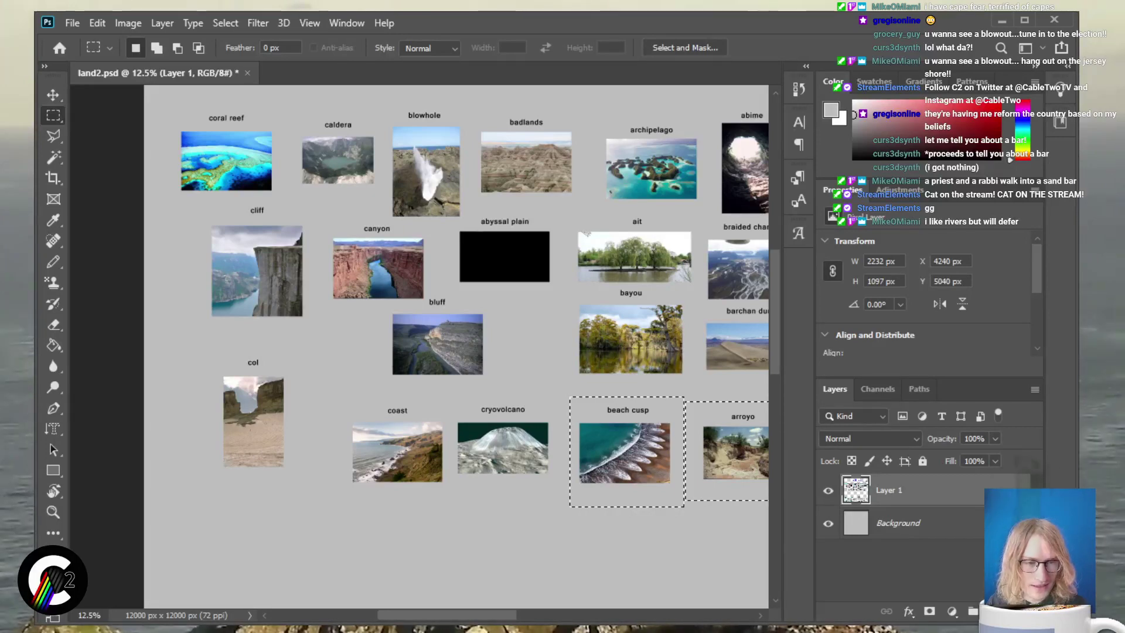
pyautogui.hscroll(6, 419, 347)
pyautogui.scroll(-3, 419, 347)
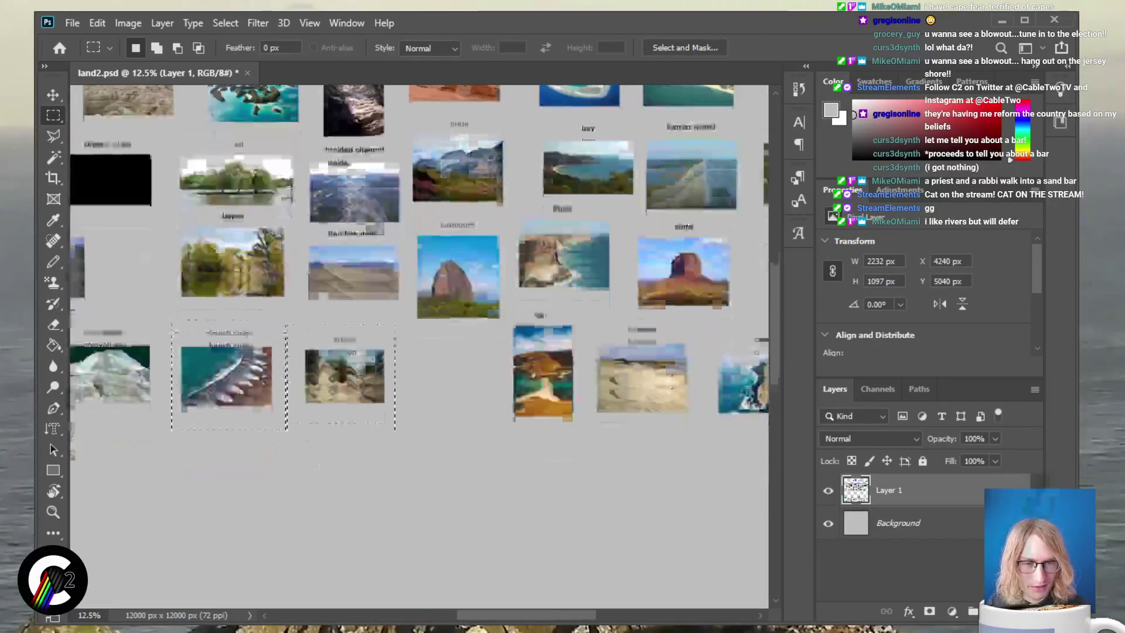
pyautogui.scroll(-2, 419, 347)
pyautogui.scroll(2, 419, 347)
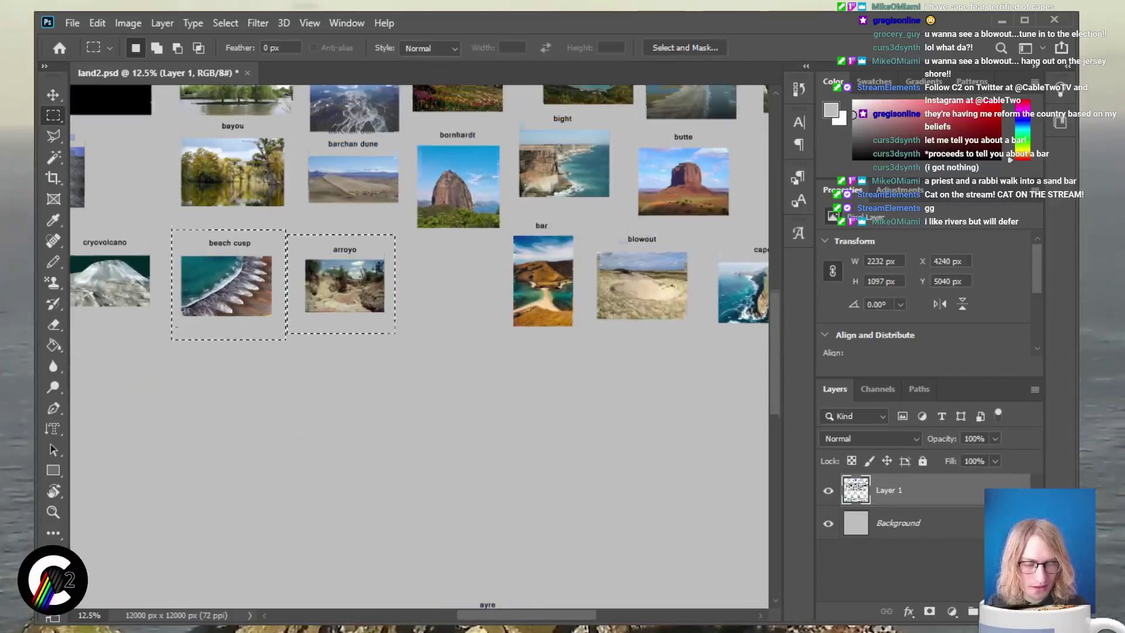
pyautogui.press('v')
pyautogui.scroll(-3, 419, 347)
pyautogui.moveTo(227, 157); pyautogui.dragTo(262, 516)
pyautogui.scroll(6, 419, 345)
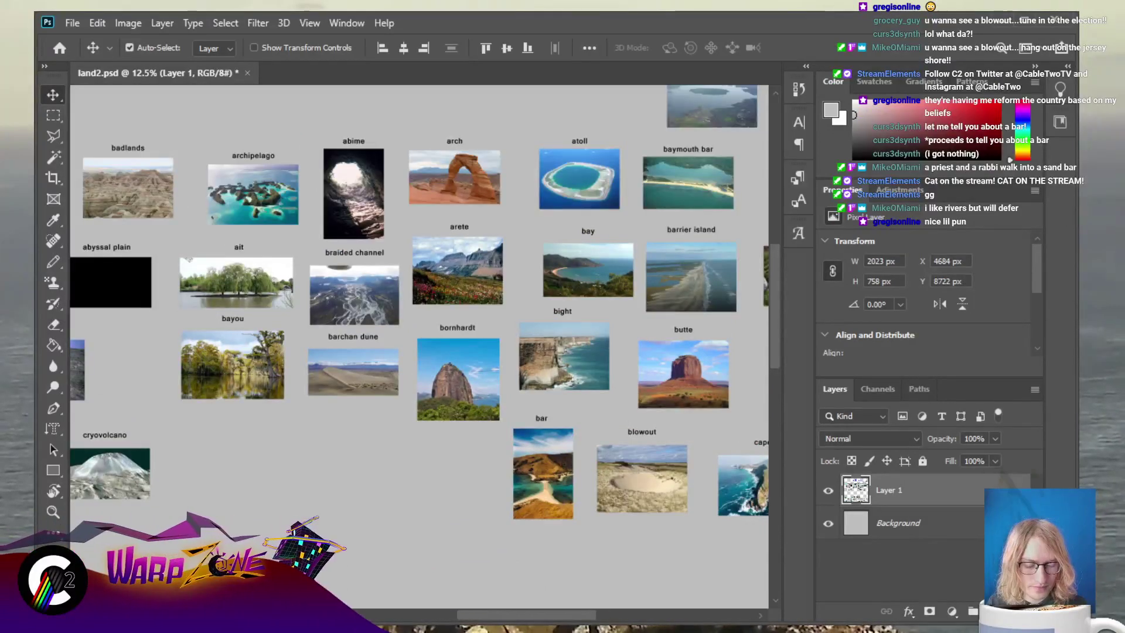
# Examine the upper rows of landform pictures up close, from baymouth bar and barrier island across to canyon and bluff
pyautogui.press('m')
pyautogui.scroll(2, 419, 282)
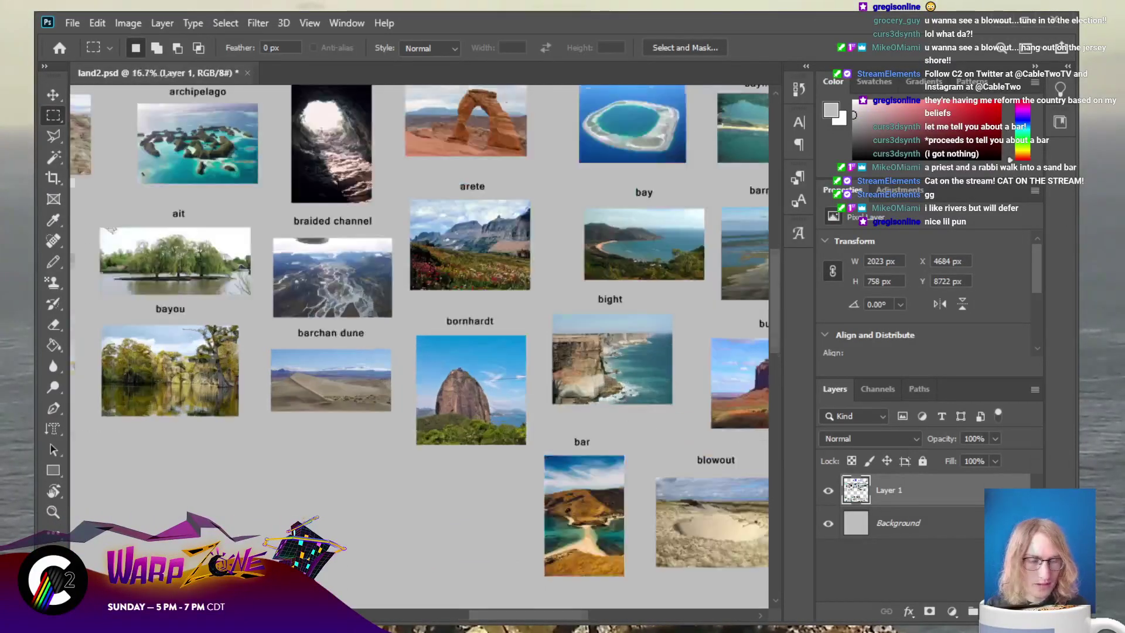
pyautogui.scroll(3, 419, 345)
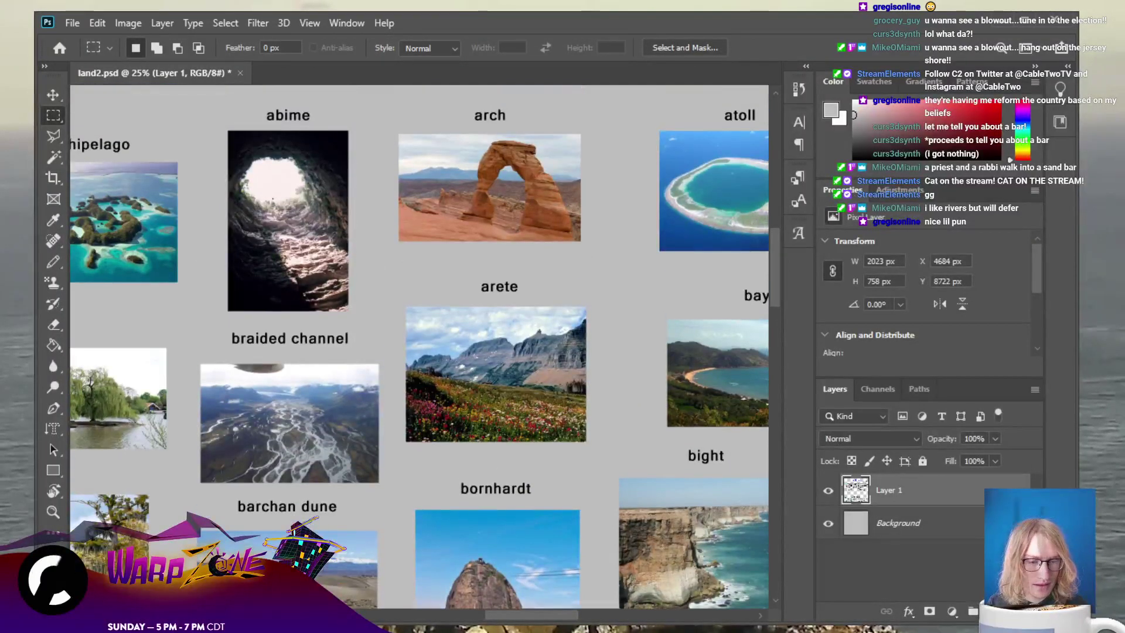
pyautogui.hscroll(5, 419, 346)
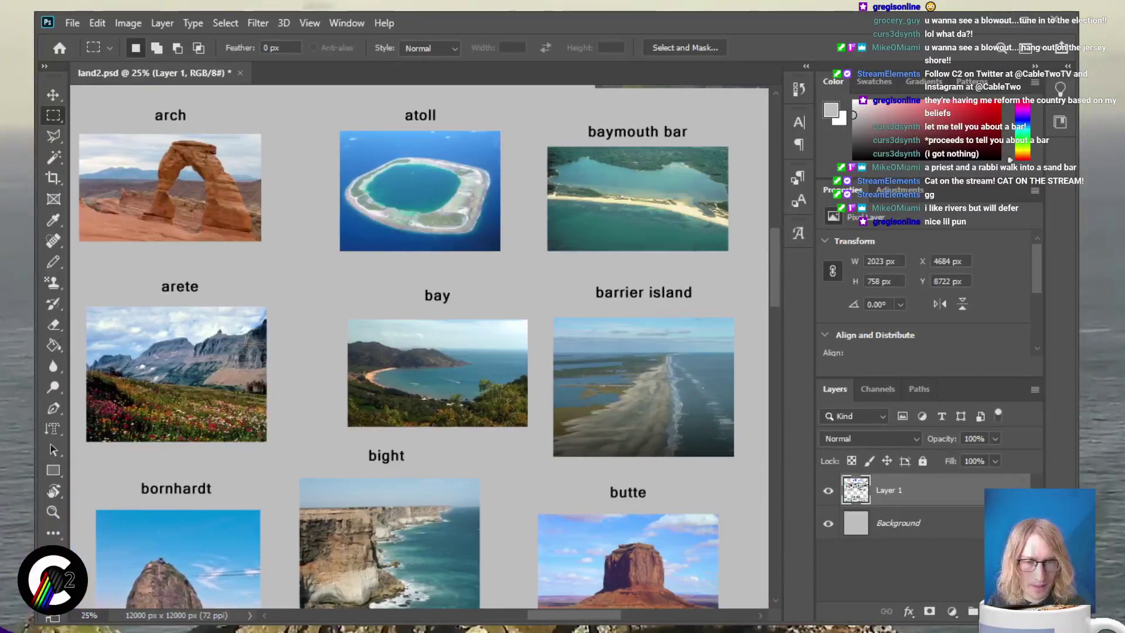
pyautogui.hscroll(-11, 419, 345)
pyautogui.hscroll(1, 419, 346)
pyautogui.hscroll(-4, 419, 345)
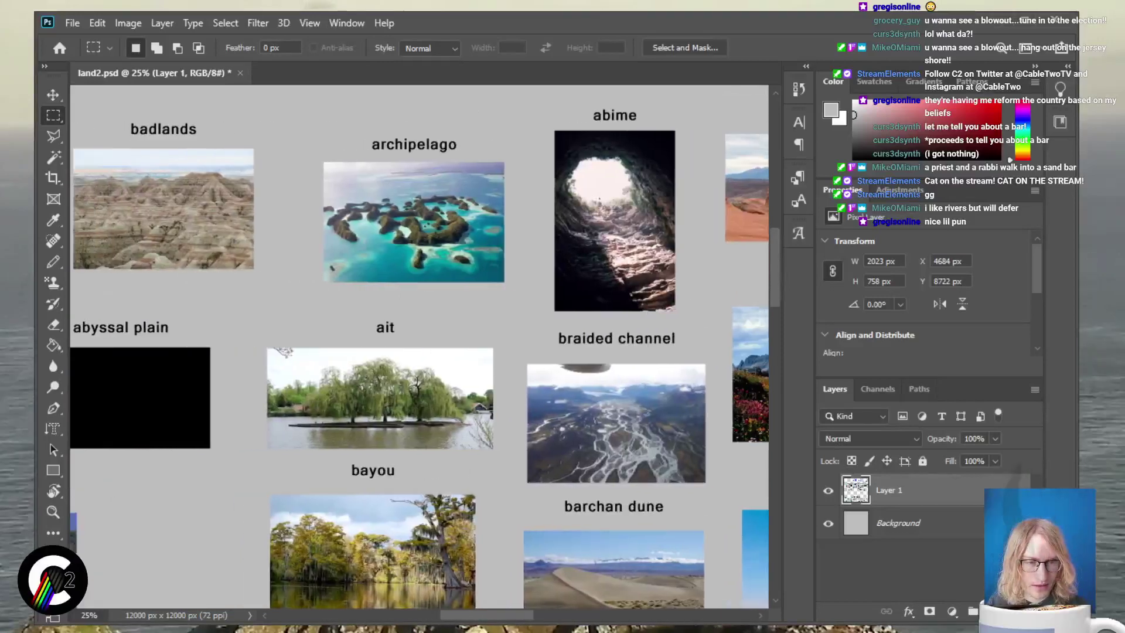
pyautogui.scroll(-3, 419, 346)
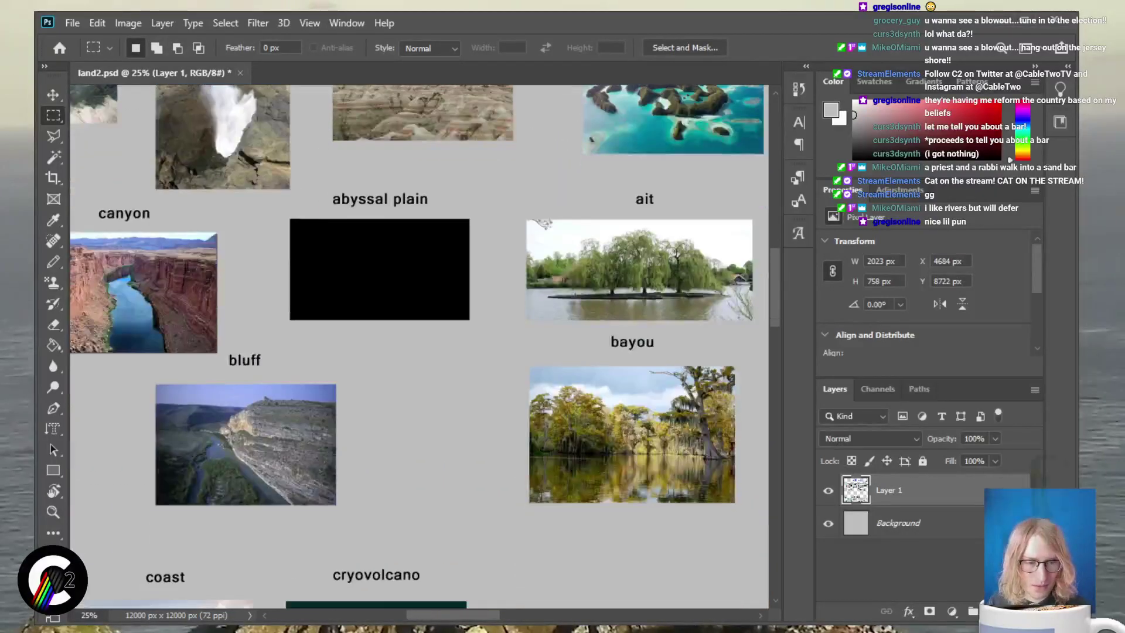
pyautogui.scroll(-1, 419, 346)
pyautogui.scroll(4, 419, 346)
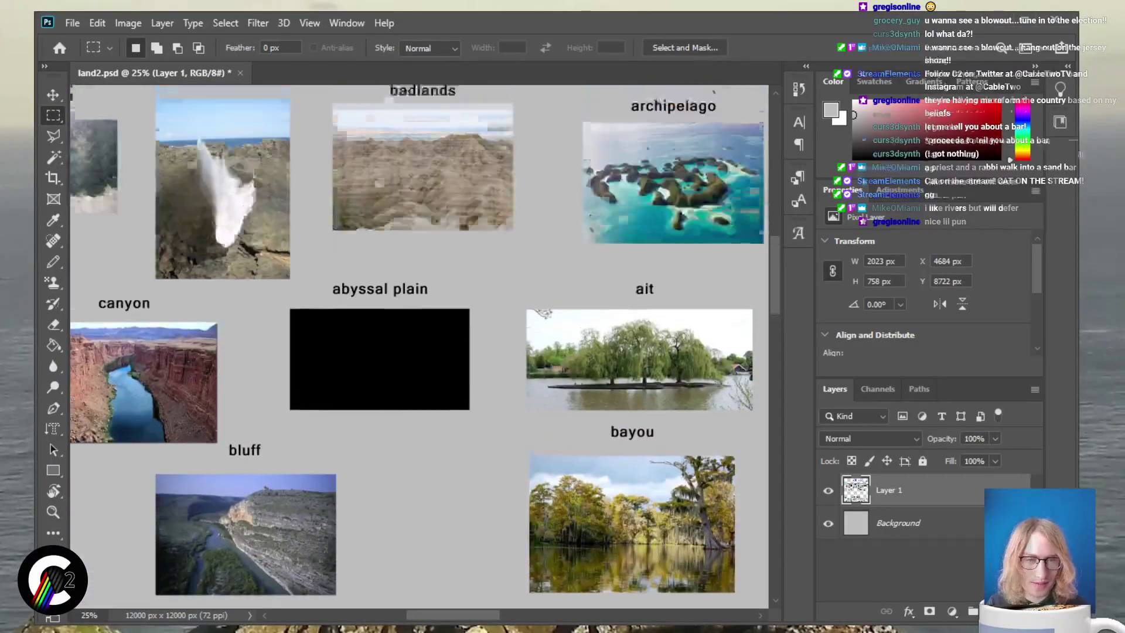
# Move the labelled ait picture down beside cryovolcano, below the bayou picture, at about X 4272, Y 5073 px
pyautogui.hotkey('ctrl', '-')
pyautogui.hotkey('ctrl', '-')
pyautogui.hotkey('ctrl', '-')
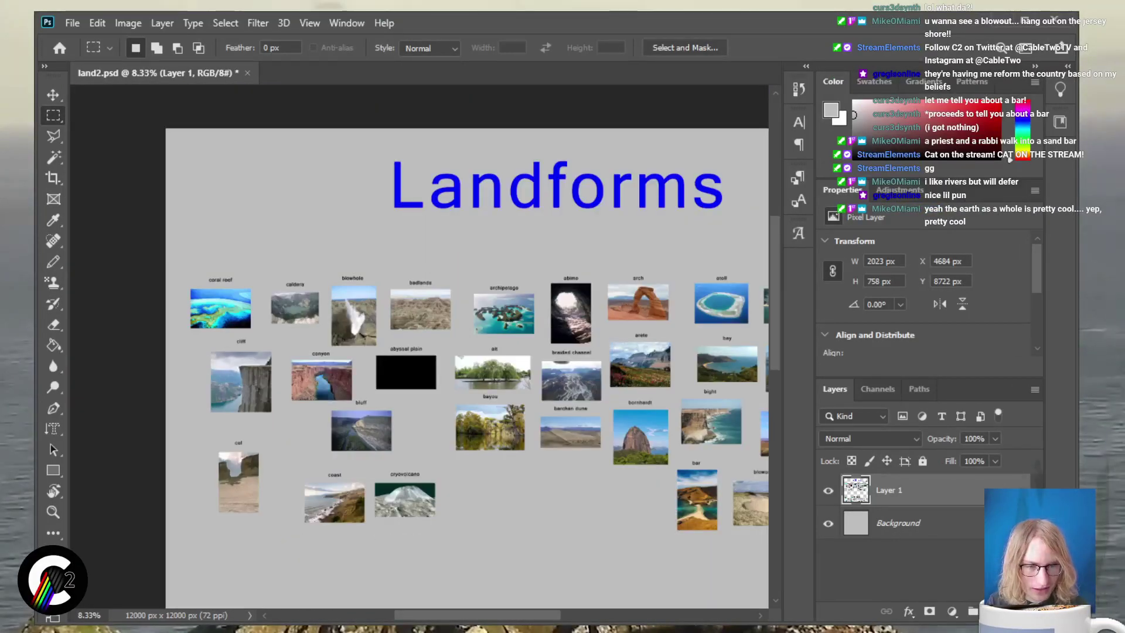
pyautogui.moveTo(534, 394); pyautogui.dragTo(536, 391)
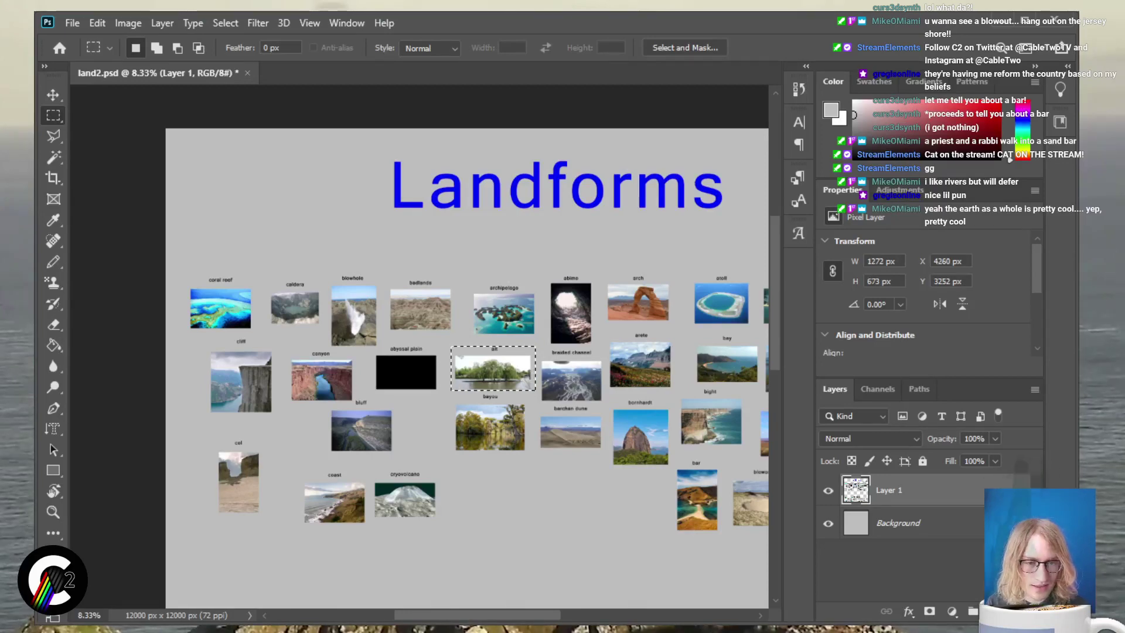
pyautogui.hotkey('ctrl', '+')
pyautogui.hotkey('ctrl', '+')
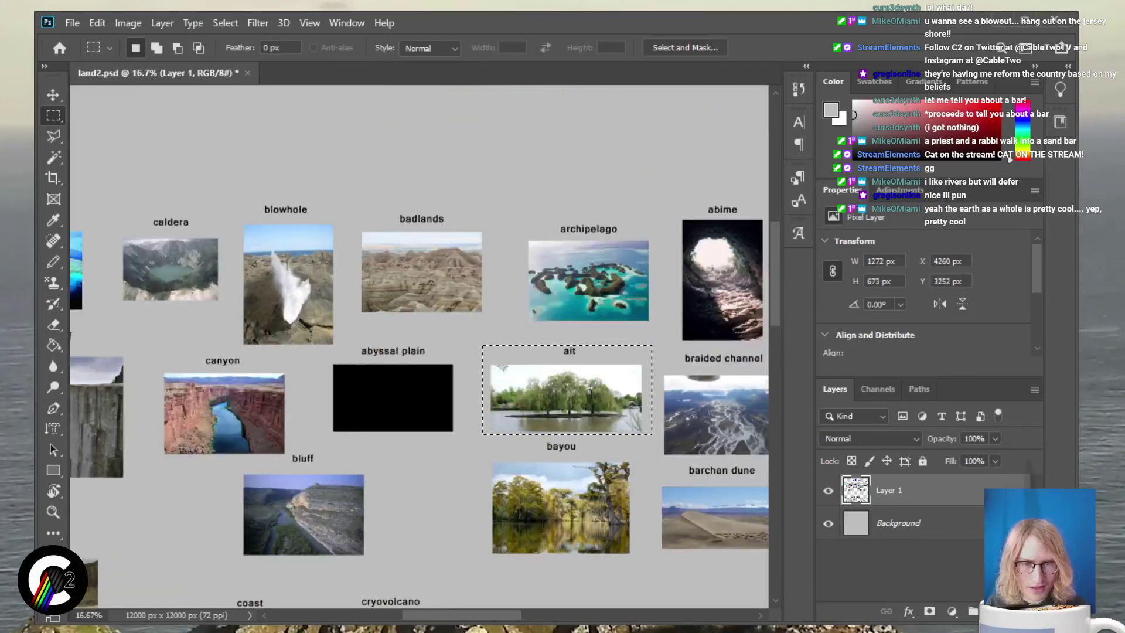
pyautogui.scroll(-3, 420, 346)
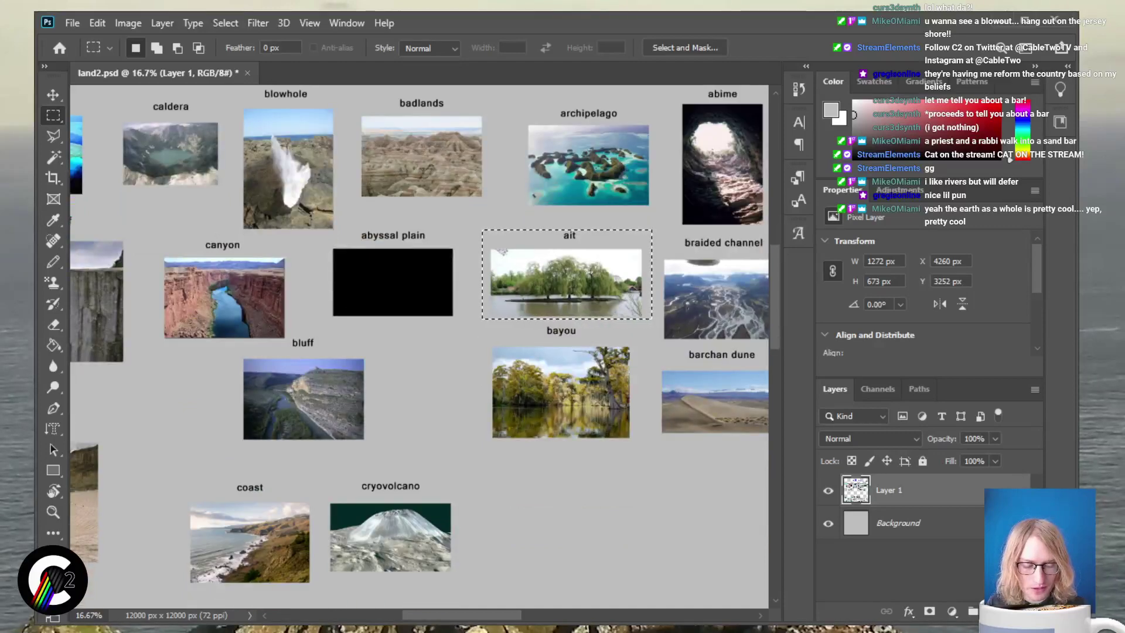
pyautogui.press('v')
pyautogui.moveTo(565, 238); pyautogui.dragTo(562, 439)
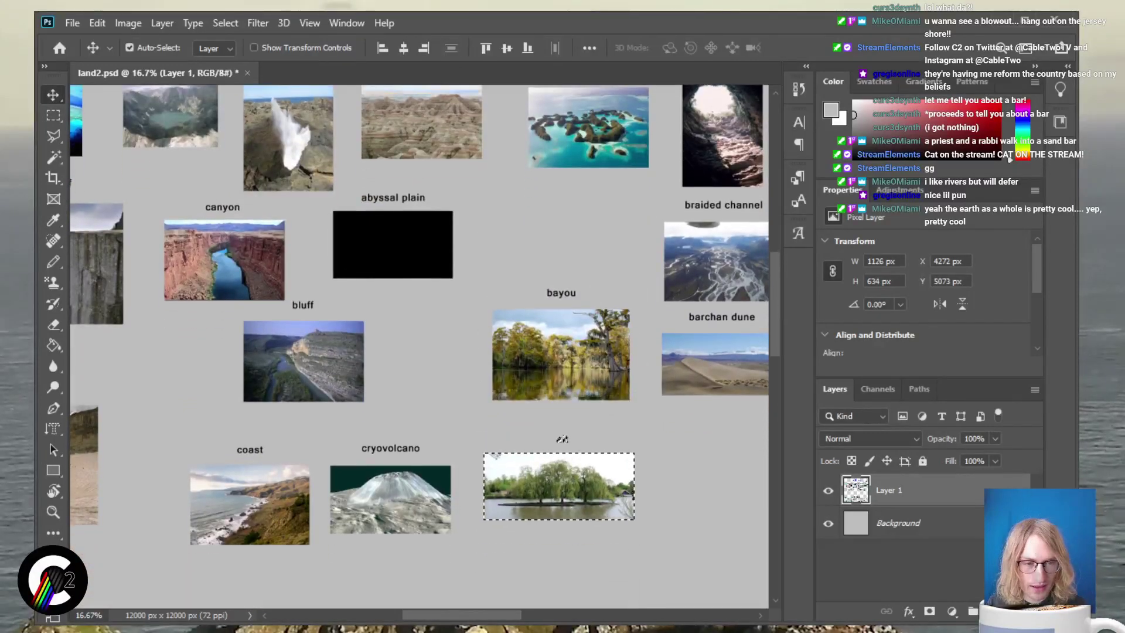
# Move the labelled cryovolcano picture up into the gap between abyssal plain and braided channel, and clear the selection
pyautogui.press('m')
pyautogui.moveTo(460, 433); pyautogui.dragTo(553, 237)
pyautogui.press('v')
pyautogui.scroll(-1, 553, 237)
pyautogui.hotkey('ctrl', 'd')
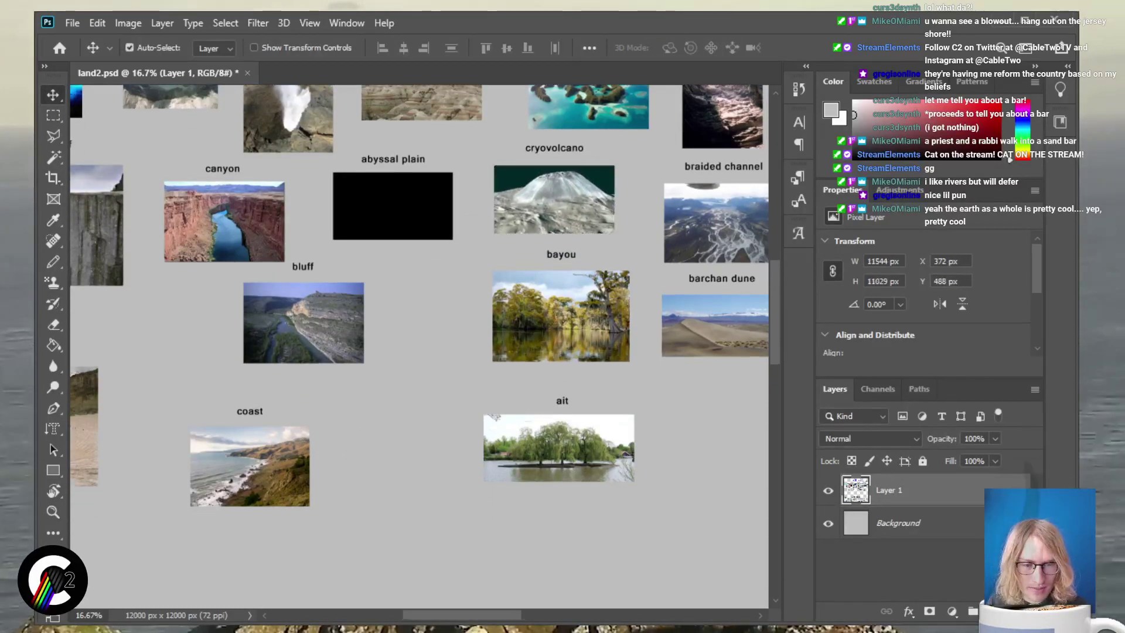
# Examine the upper rows across the whole chart, from carolina bay, complex crater and cove to coral reef, cliff, col and coast
pyautogui.hscroll(12, 419, 346)
pyautogui.scroll(2, 419, 346)
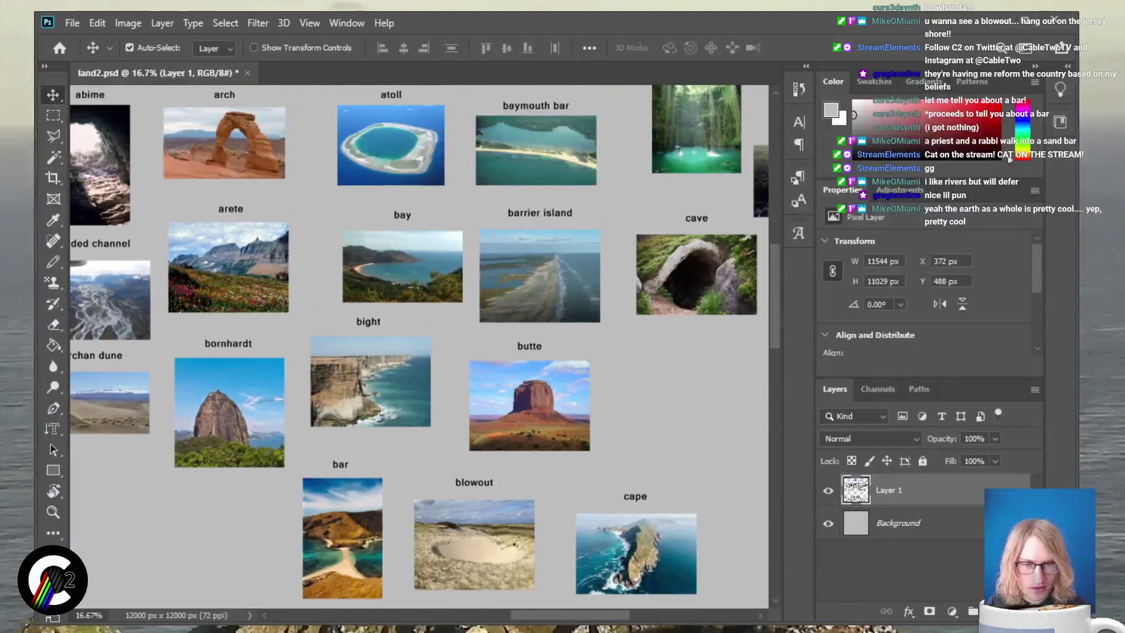
pyautogui.scroll(4, 419, 346)
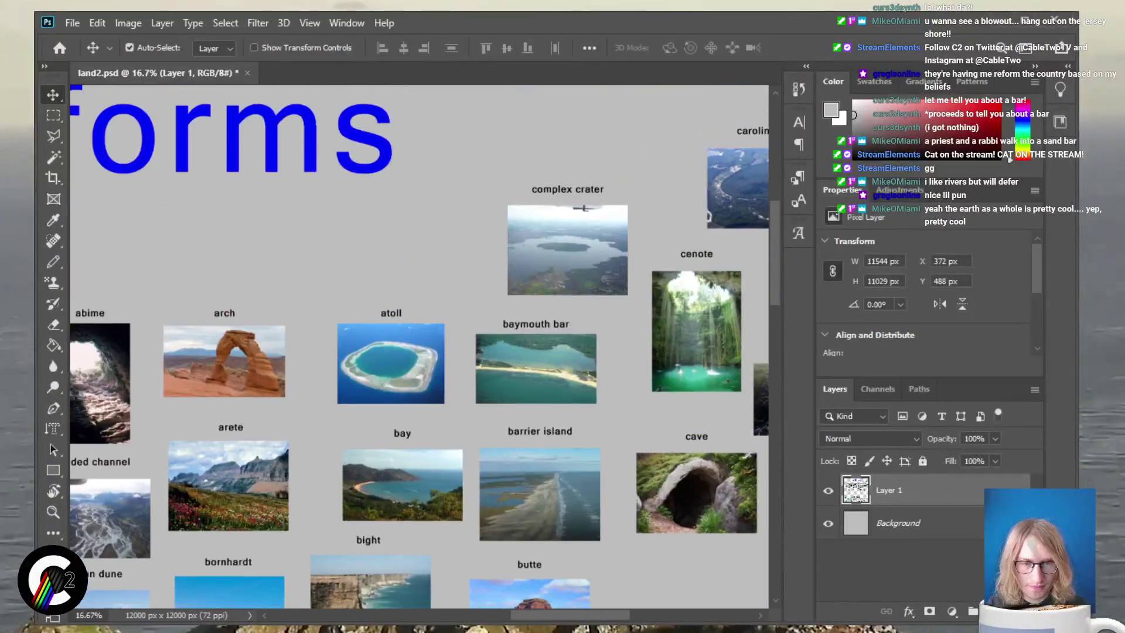
pyautogui.hscroll(4, 419, 346)
pyautogui.scroll(-1, 419, 346)
pyautogui.scroll(-1, 419, 345)
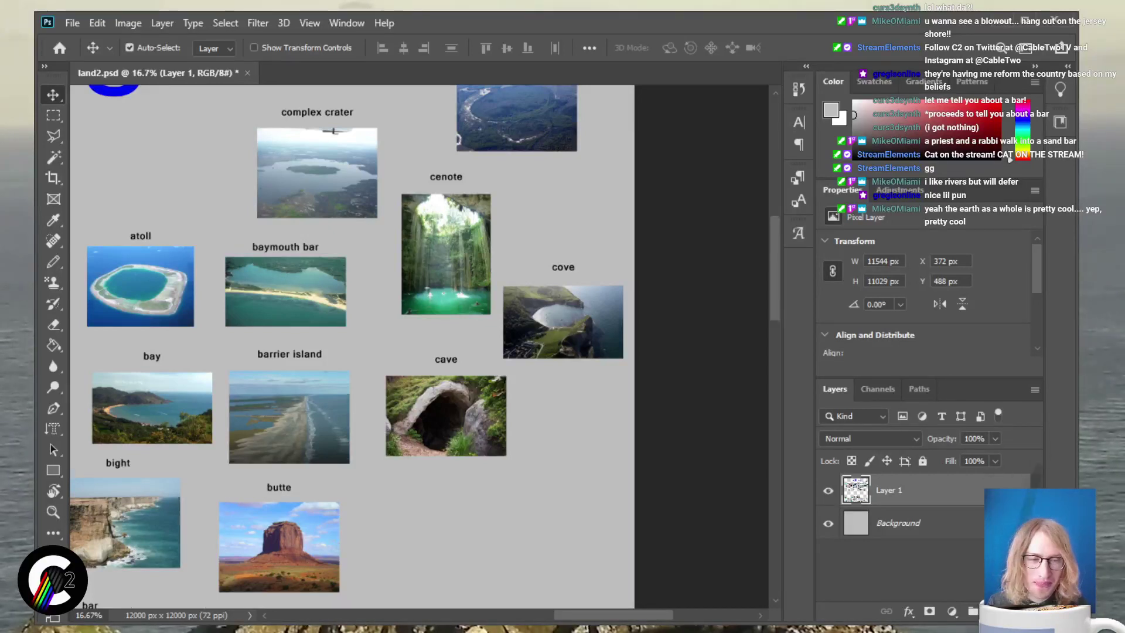
pyautogui.scroll(-2, 352, 346)
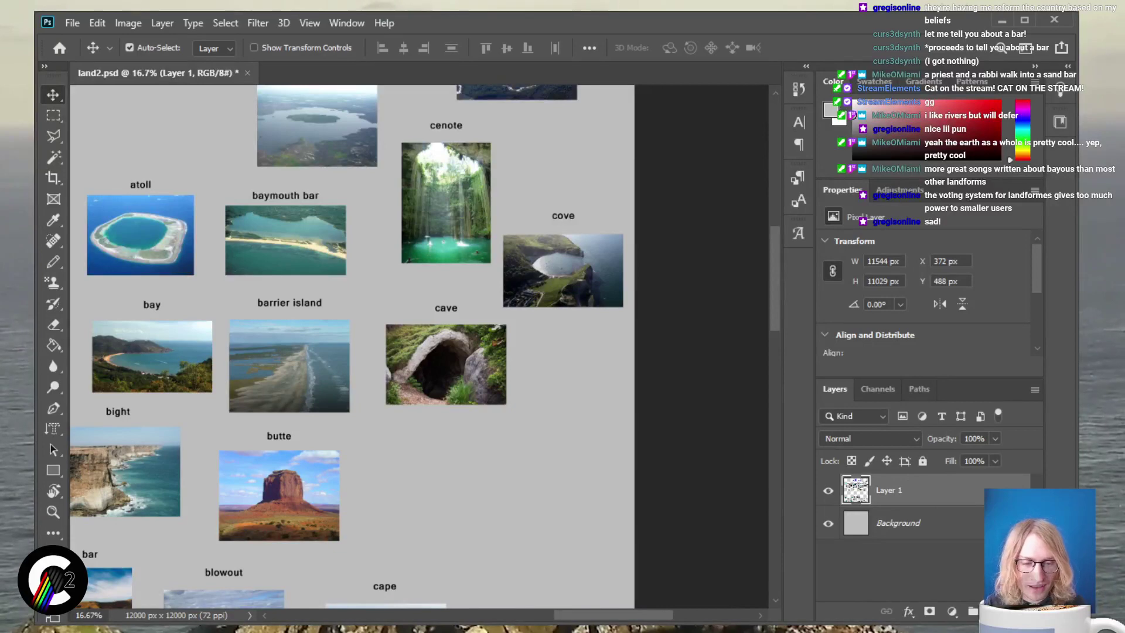
pyautogui.hscroll(-3, 419, 346)
pyautogui.scroll(2, 419, 345)
pyautogui.scroll(6, 419, 346)
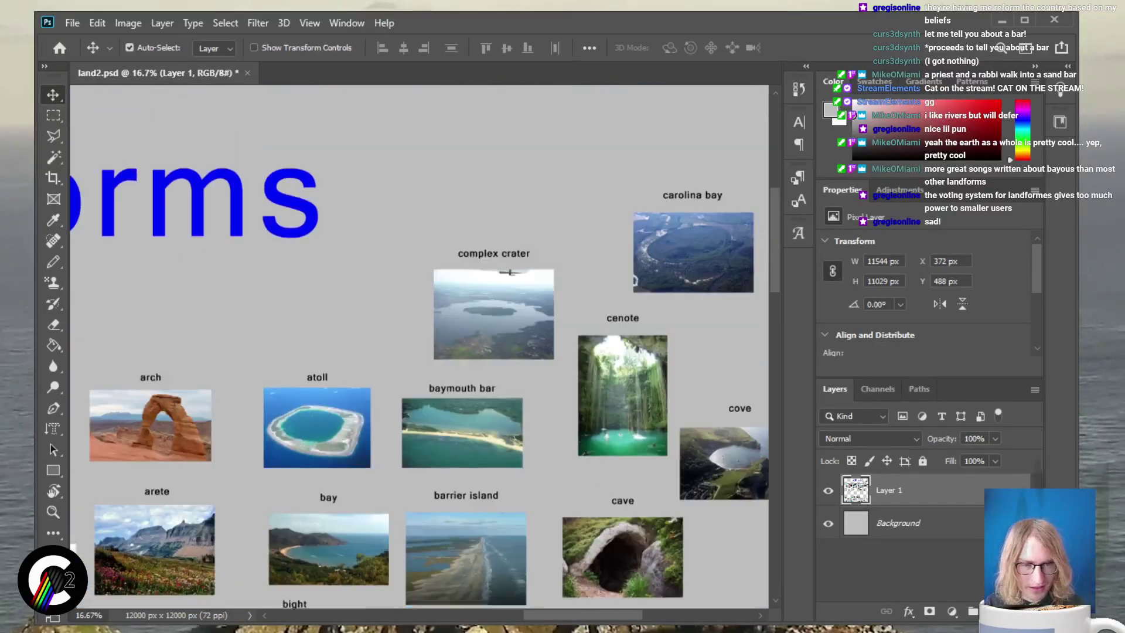
pyautogui.scroll(-1, 926, 293)
pyautogui.scroll(-4, 779, 293)
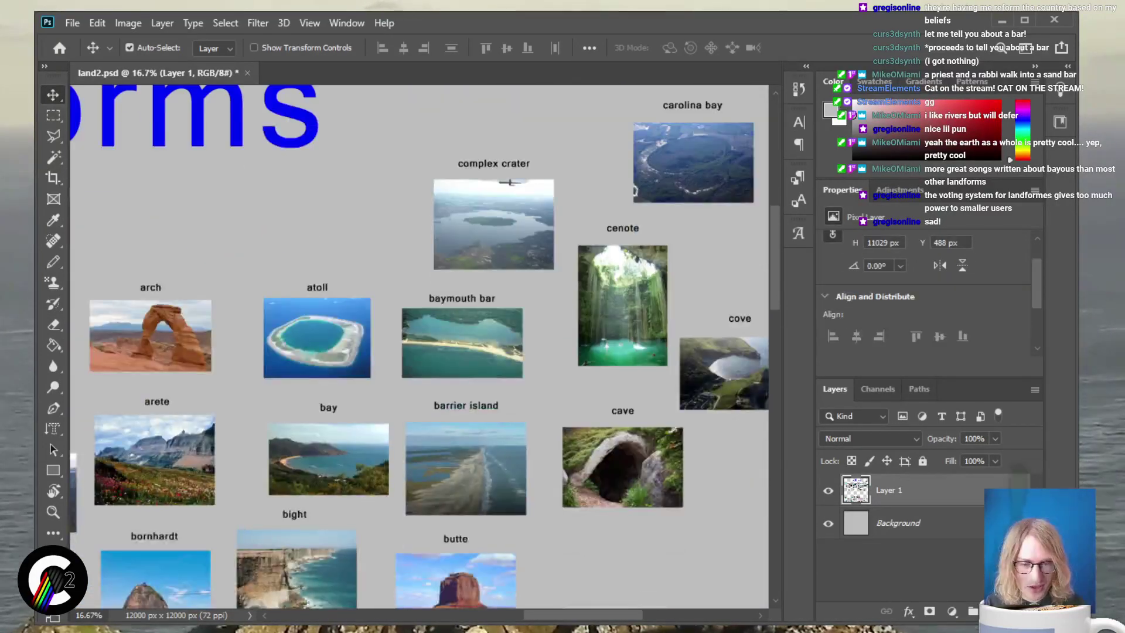
pyautogui.hscroll(-15, 509, 183)
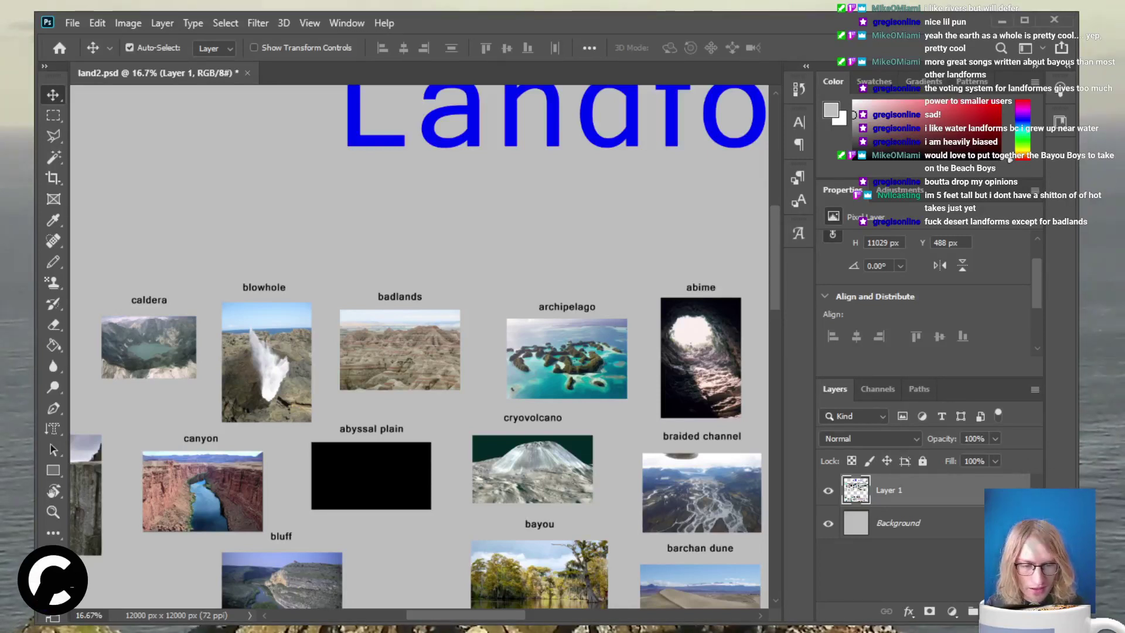
pyautogui.scroll(-3, 419, 346)
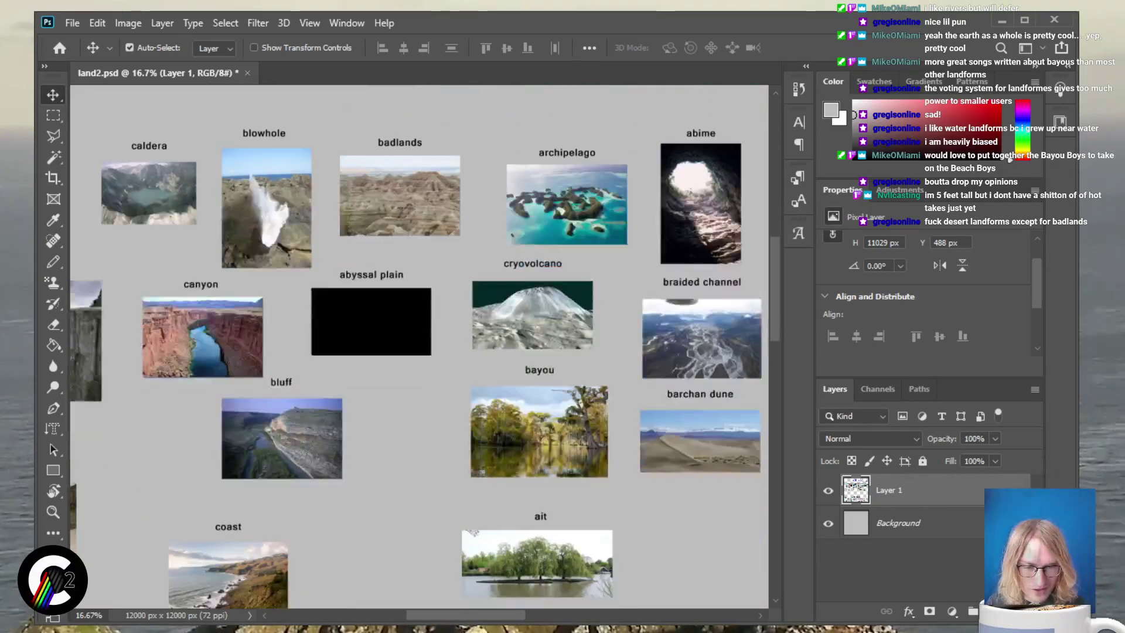
pyautogui.hscroll(-7, 419, 345)
pyautogui.scroll(-2, 419, 345)
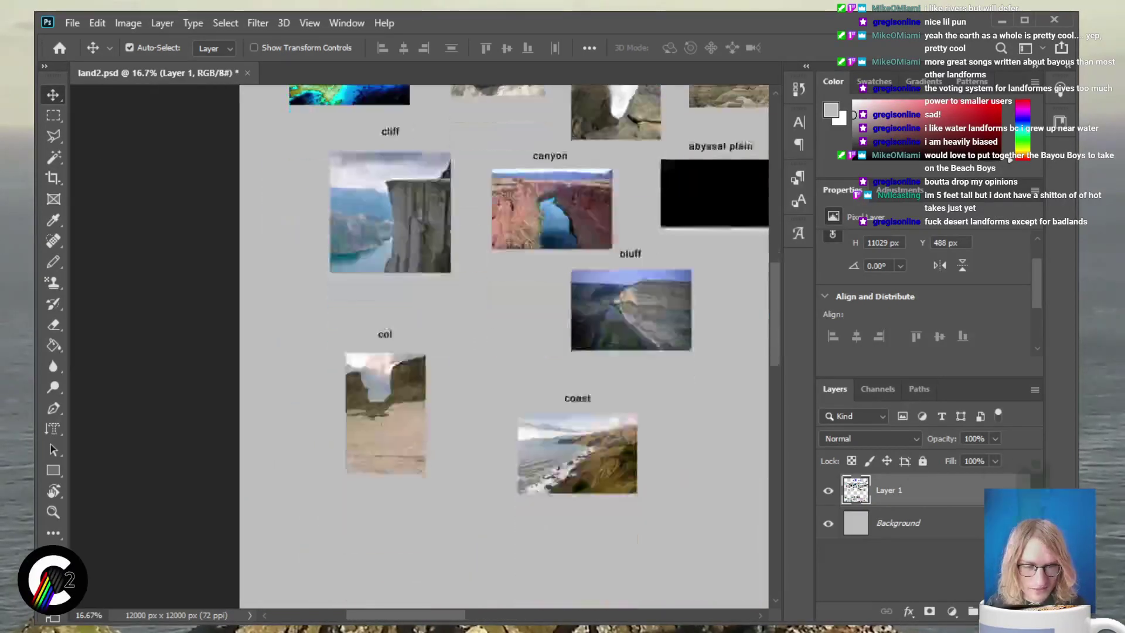
pyautogui.scroll(-2, 504, 346)
pyautogui.scroll(5, 504, 345)
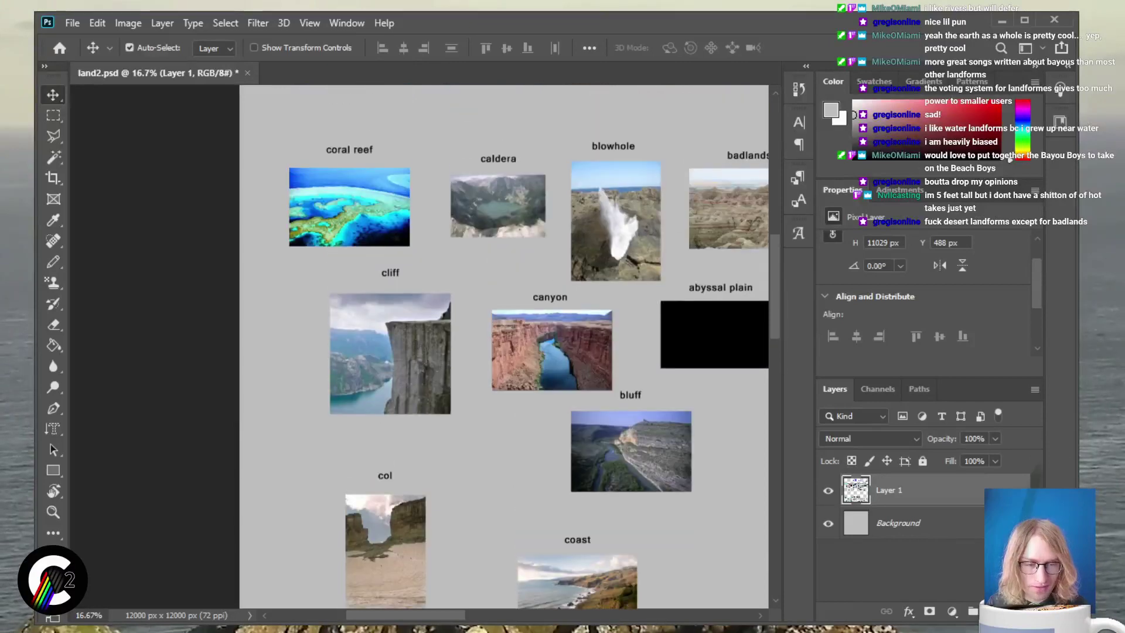
# Examine the upper rows of the chart, from coral reef and cliff across to carolina bay, cenote and cove
pyautogui.scroll(4, 504, 346)
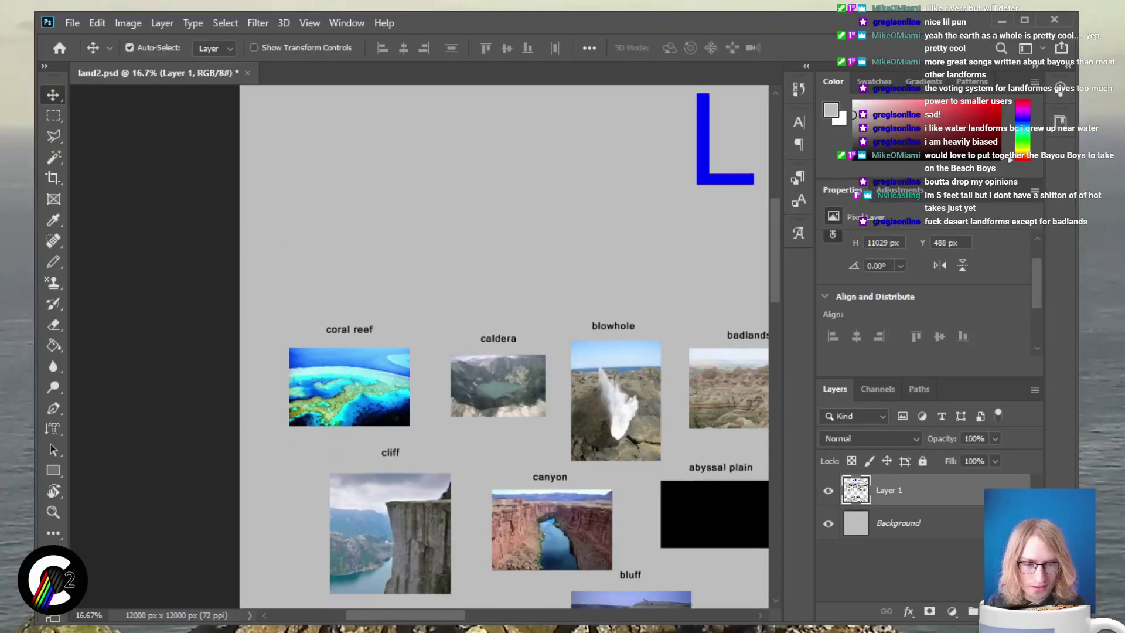
pyautogui.hscroll(20, 504, 345)
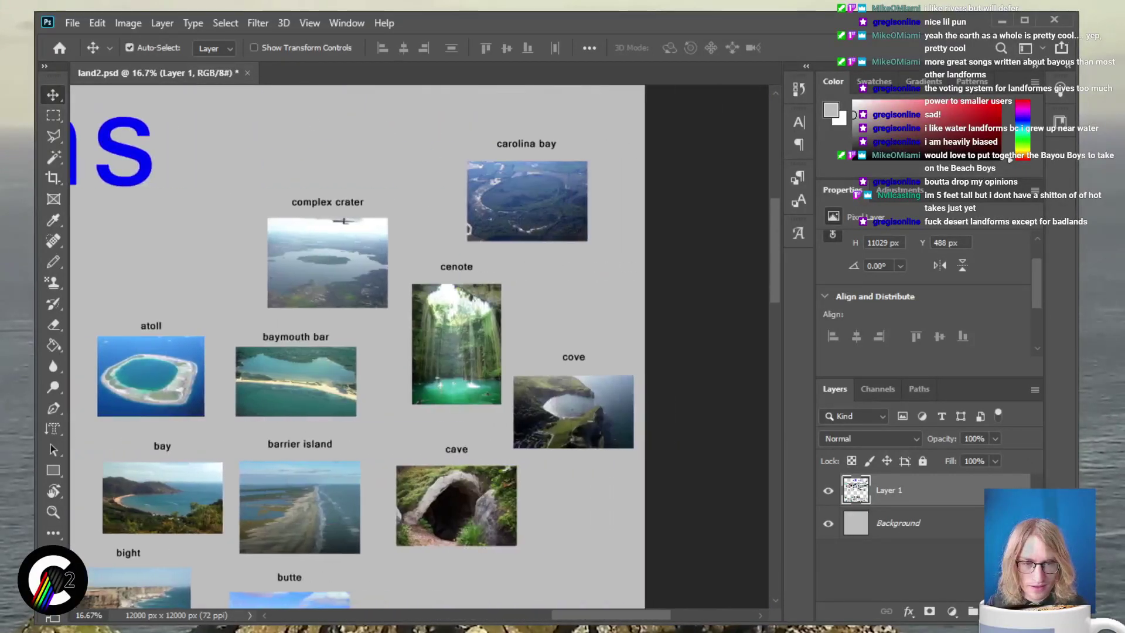
pyautogui.hscroll(-2, 419, 347)
pyautogui.scroll(-2, 420, 347)
pyautogui.hotkey('ctrl', '-')
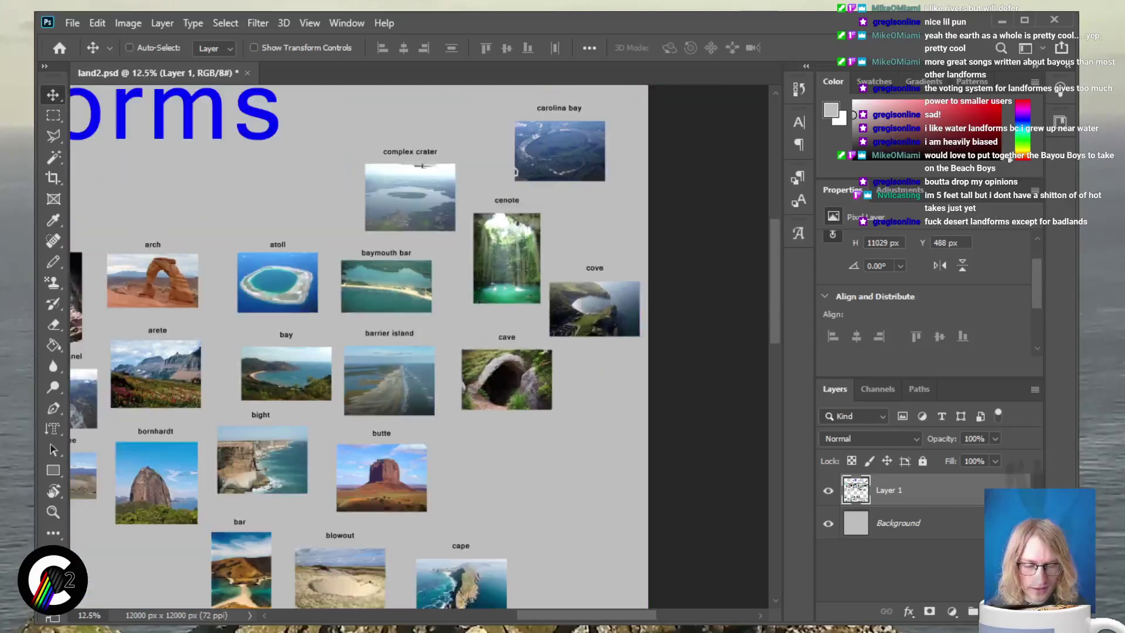
pyautogui.scroll(-3, 364, 346)
pyautogui.scroll(-9, 358, 346)
# Examine the lower rows of the chart, from confluence, beach and crevasse across to ayre, cut bank and cirque
pyautogui.scroll(-5, 358, 345)
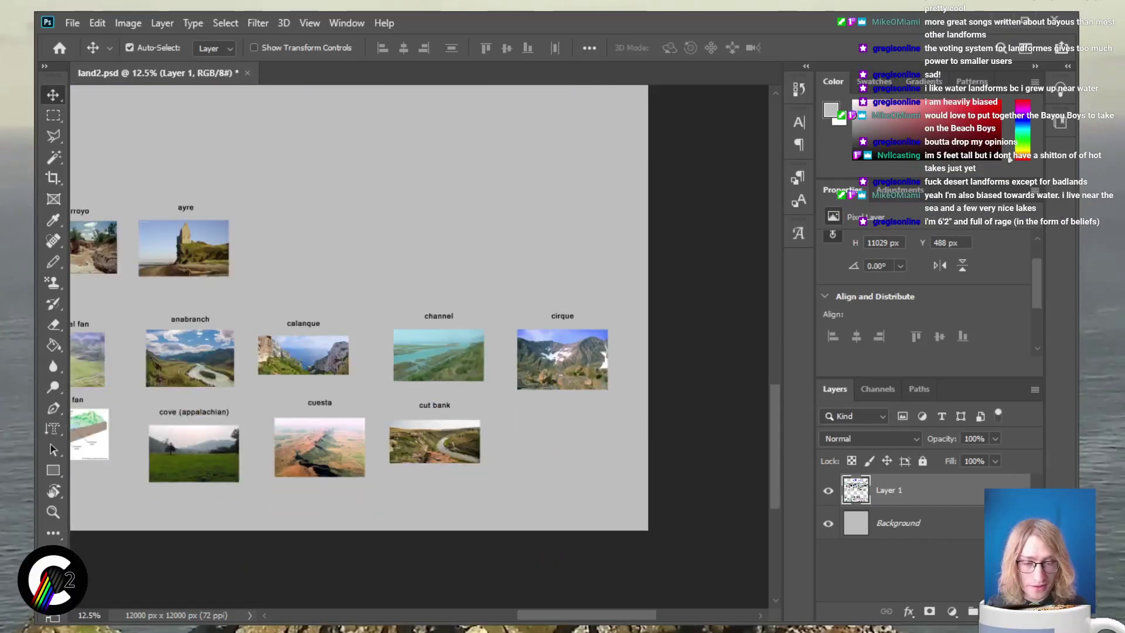
pyautogui.hscroll(-12, 419, 308)
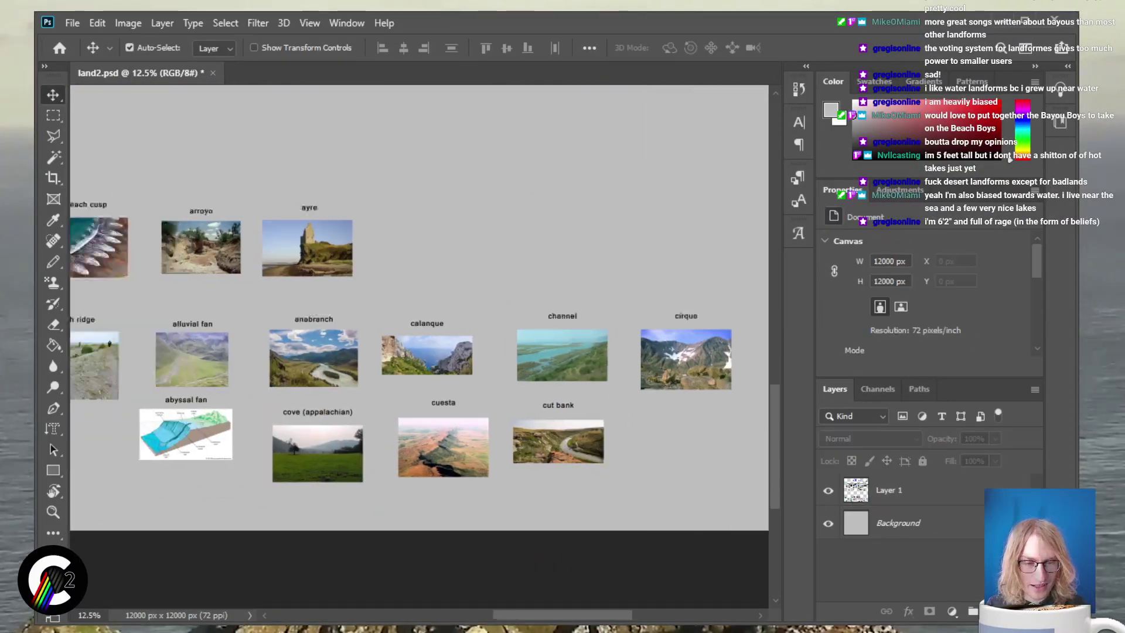
pyautogui.hscroll(-4, 420, 308)
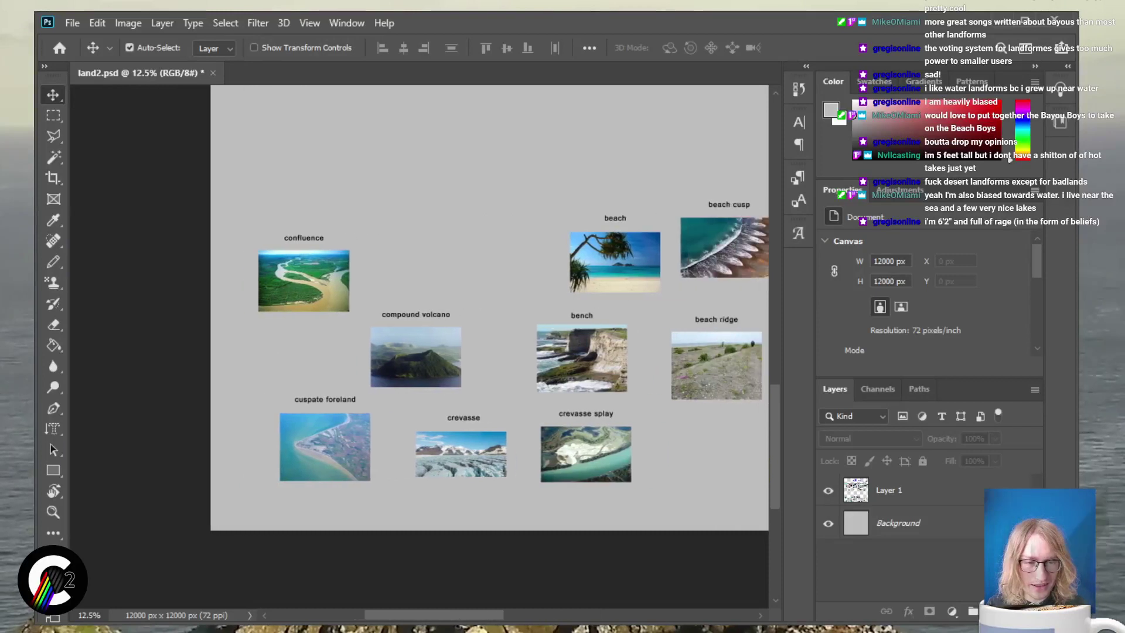
pyautogui.scroll(1, 420, 308)
pyautogui.scroll(1, 420, 308)
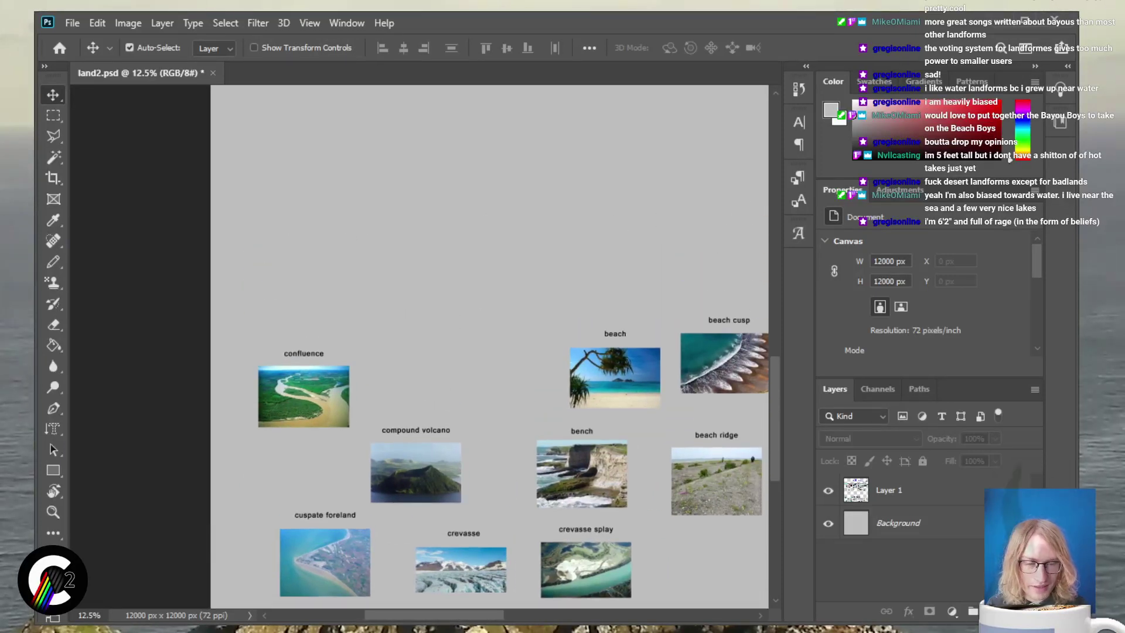
pyautogui.hotkey('ctrl', '+')
pyautogui.scroll(-2, 419, 308)
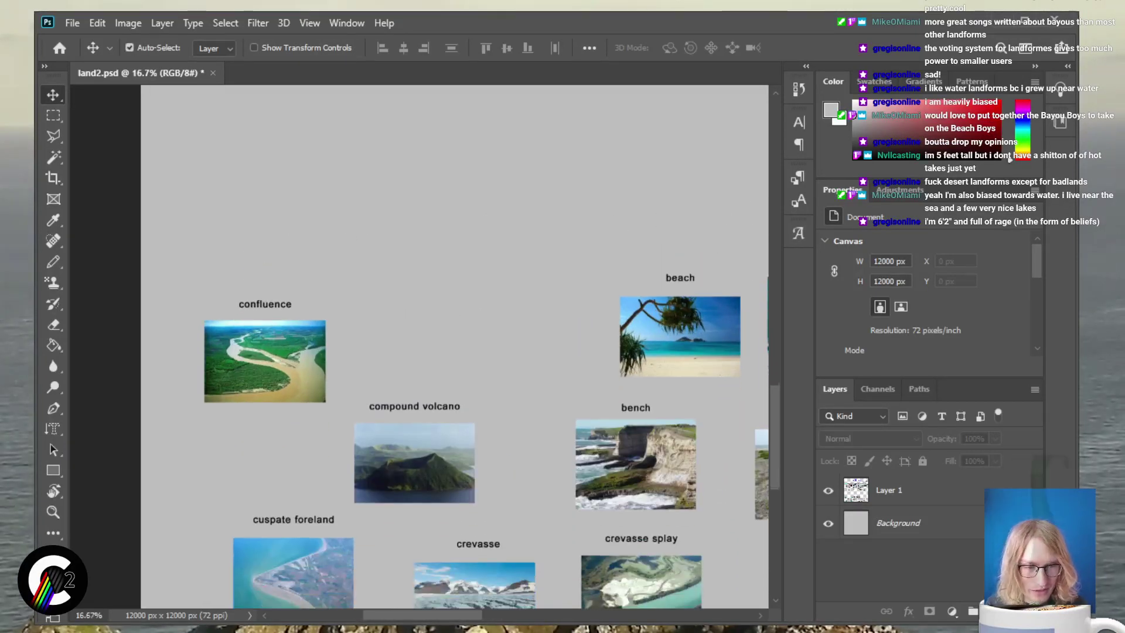
pyautogui.hscroll(10, 420, 346)
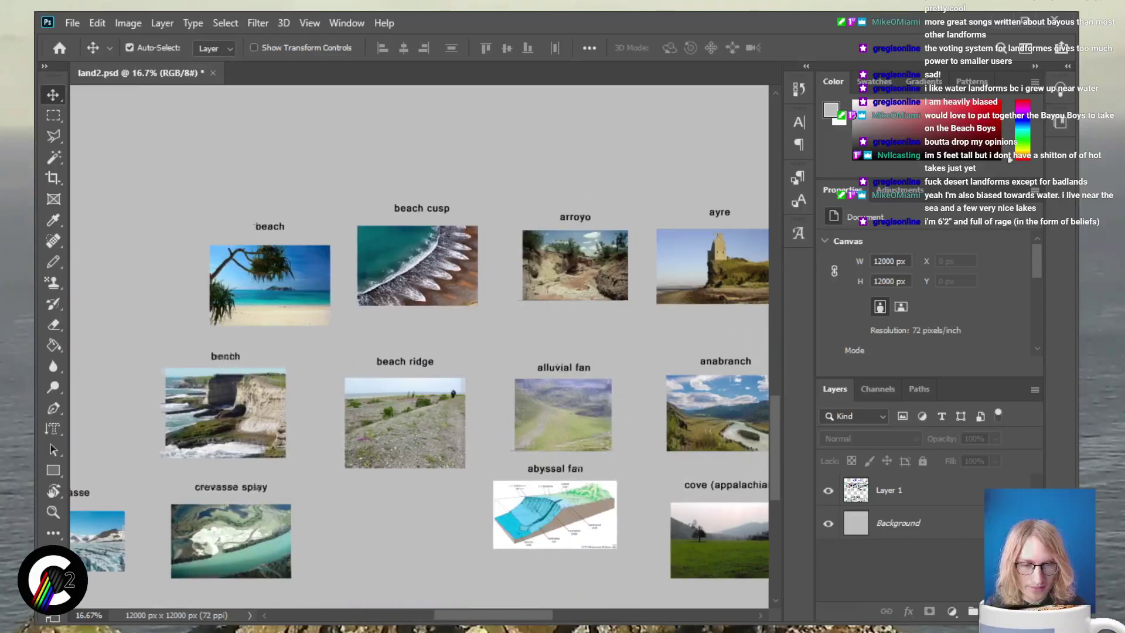
pyautogui.hscroll(8, 419, 346)
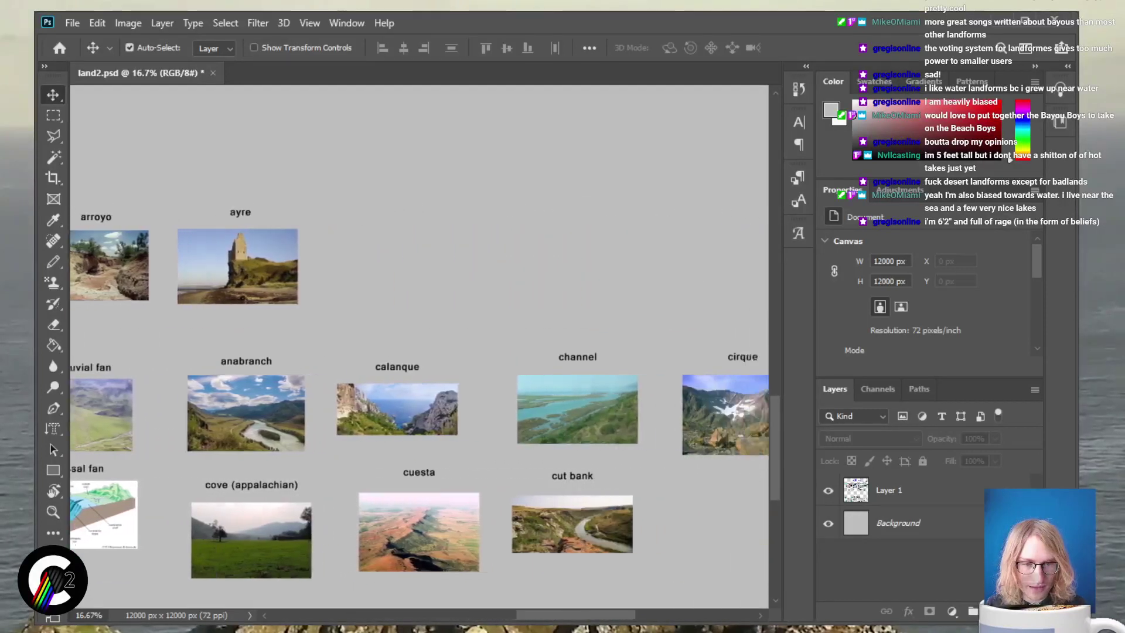
pyautogui.hscroll(-4, 419, 345)
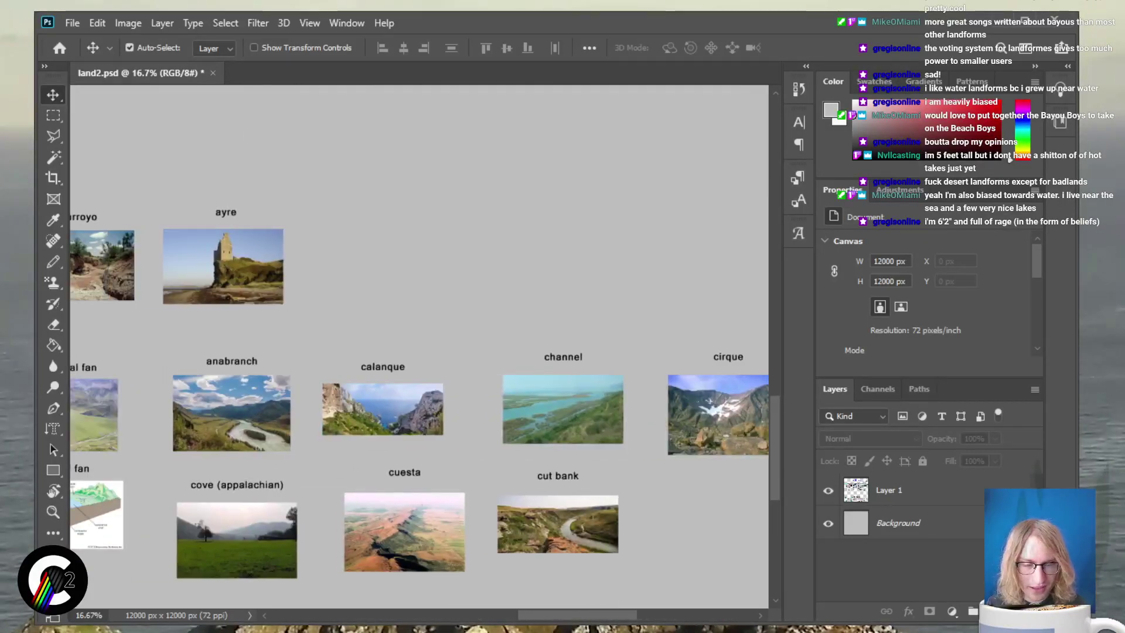
# Examine the upper group of landforms again, from cape and butte back to coral reef, cliff, col and coast
pyautogui.hotkey('ctrl', '-')
pyautogui.scroll(10, 404, 346)
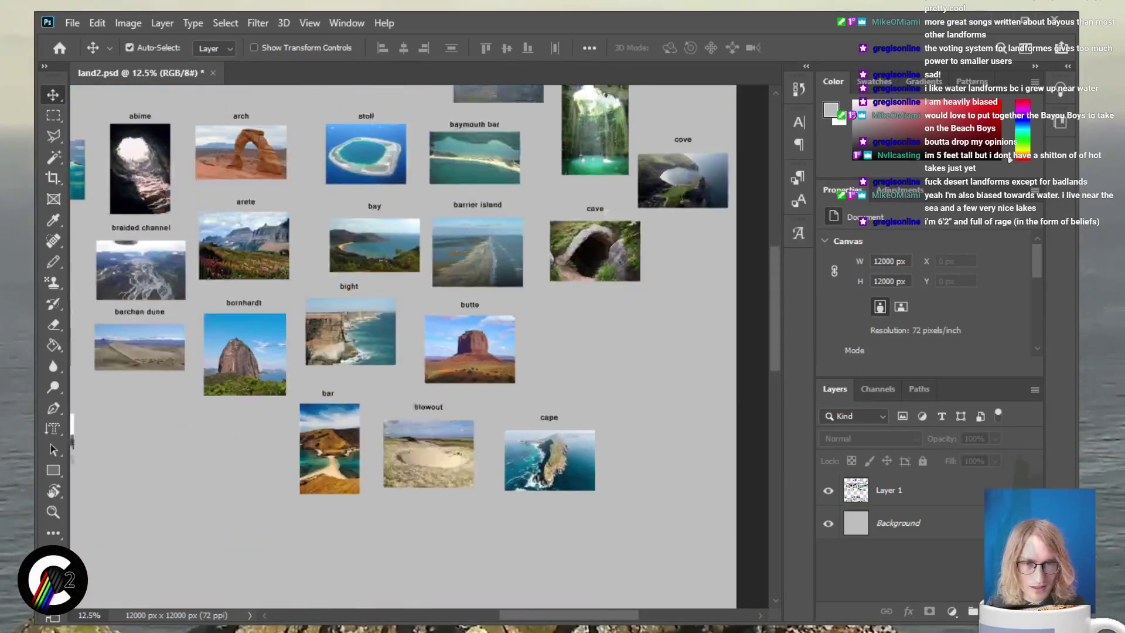
pyautogui.scroll(8, 420, 346)
pyautogui.hscroll(-4, 420, 345)
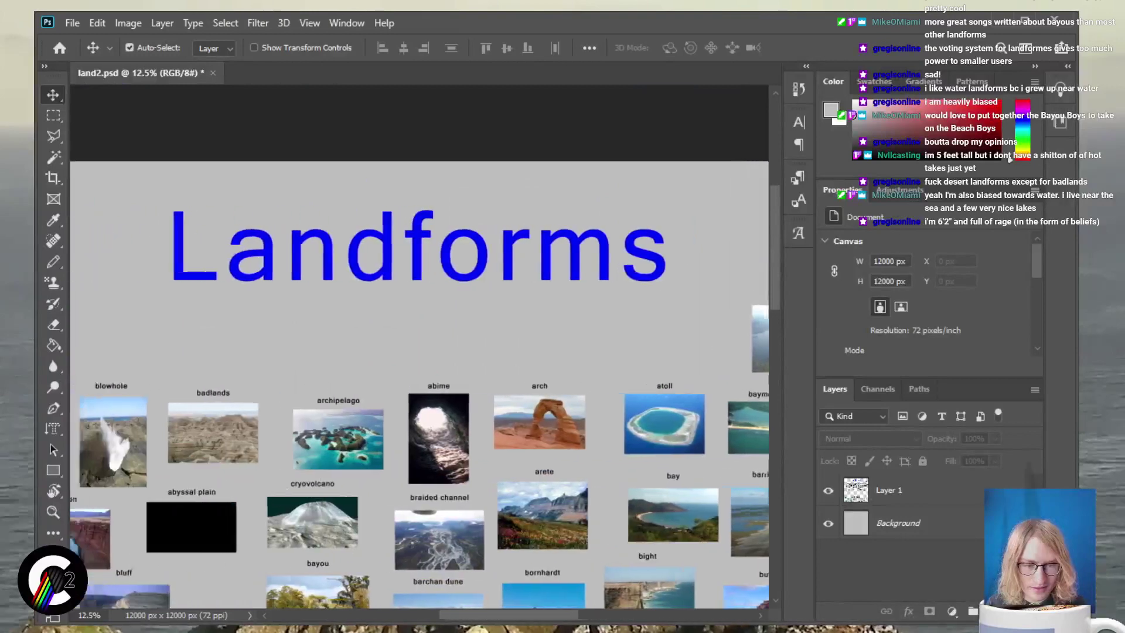
pyautogui.hscroll(-3, 419, 346)
pyautogui.scroll(-4, 420, 346)
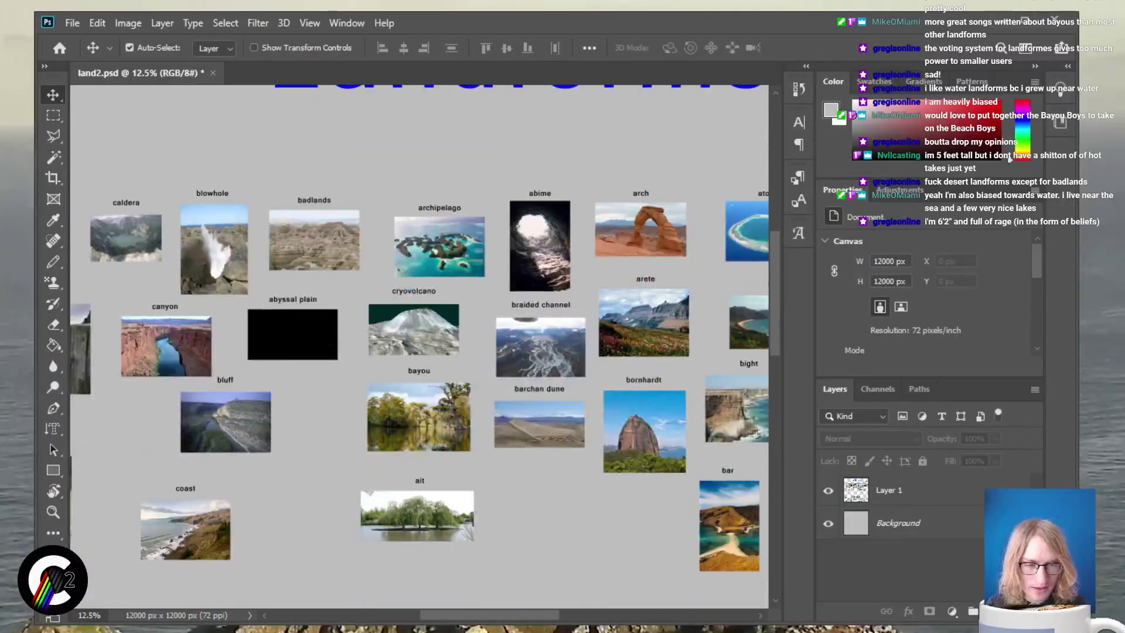
pyautogui.hscroll(-5, 419, 346)
pyautogui.scroll(-2, 419, 345)
pyautogui.scroll(1, 419, 346)
pyautogui.scroll(1, 420, 348)
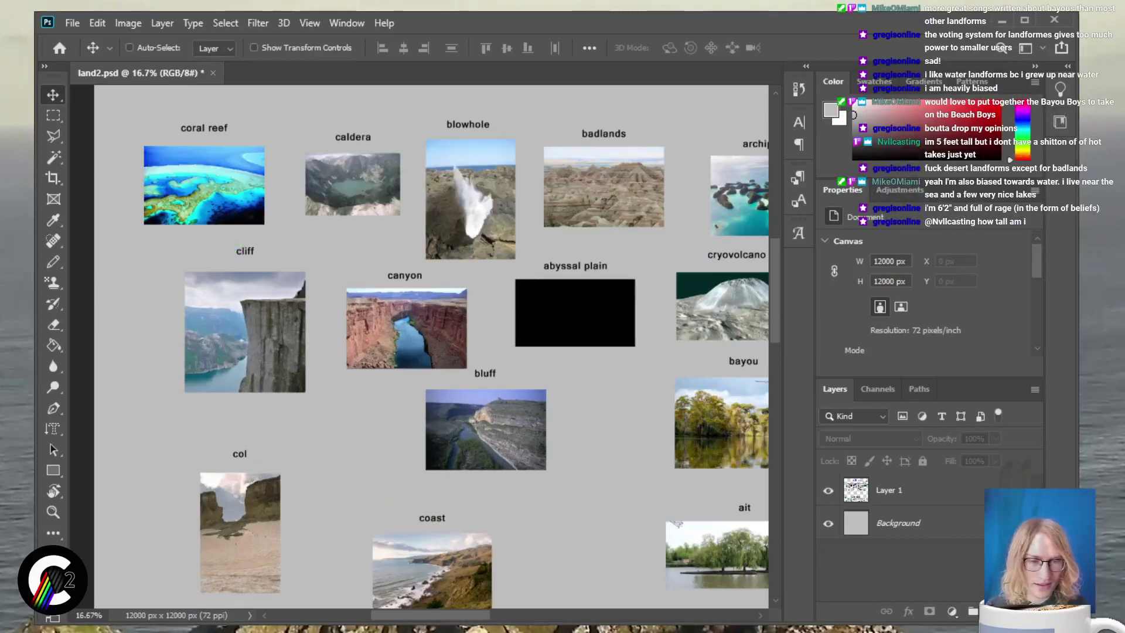
pyautogui.scroll(1, 420, 348)
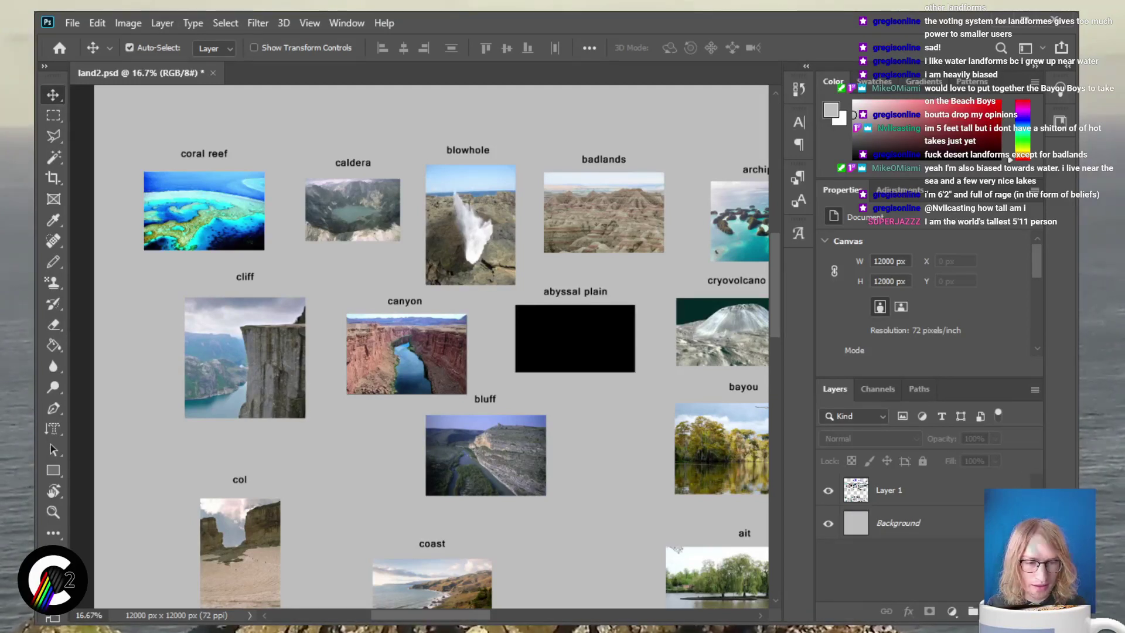
# Move the three lower rows of Layer 1 pictures down together to about X 501, Y 9147 px, and clear the selection
pyautogui.hscroll(3, 420, 348)
pyautogui.hotkey('ctrl', '-')
pyautogui.hotkey('ctrl', '-')
pyautogui.hotkey('ctrl', '-')
pyautogui.hotkey('ctrl', '-')
pyautogui.hotkey('ctrl', '-')
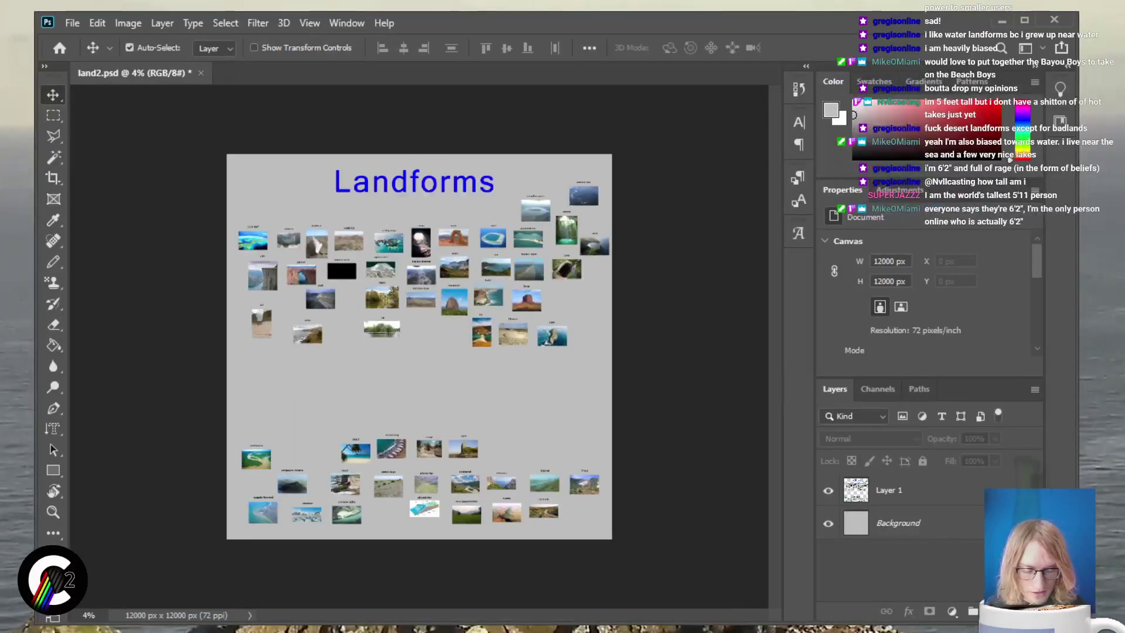
pyautogui.press('m')
pyautogui.moveTo(231, 433); pyautogui.dragTo(611, 537)
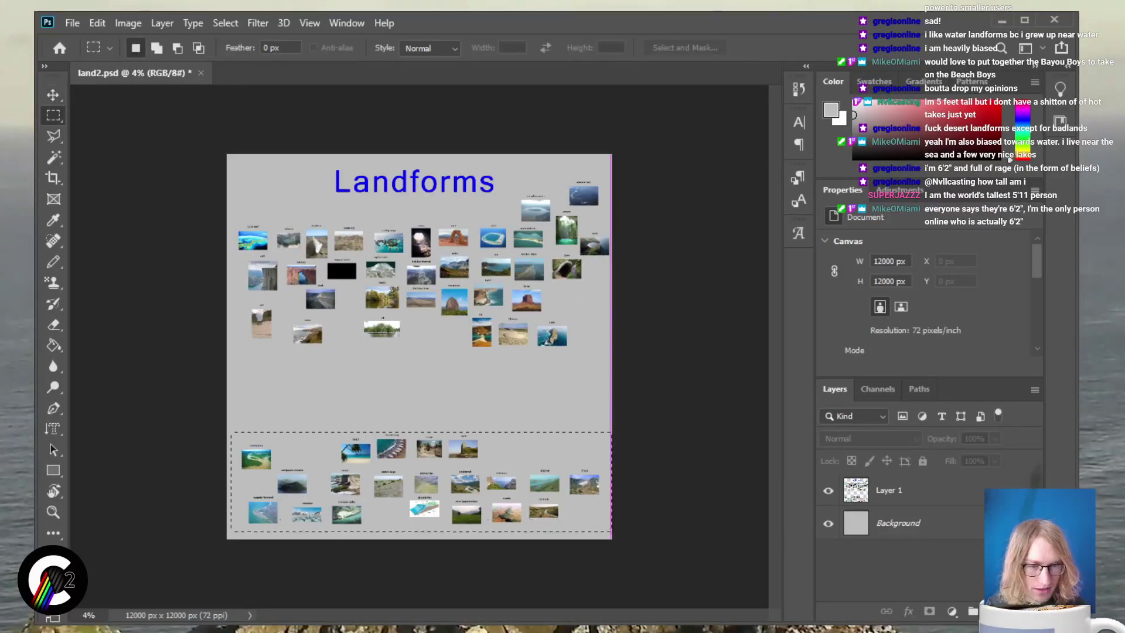
pyautogui.press('v')
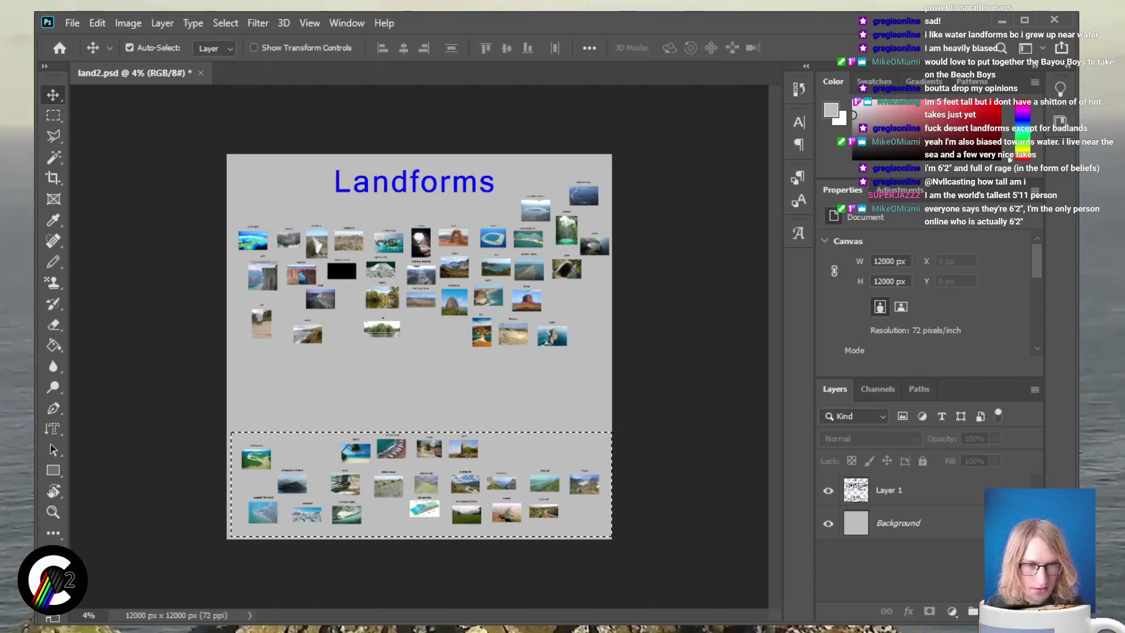
pyautogui.click(889, 490)
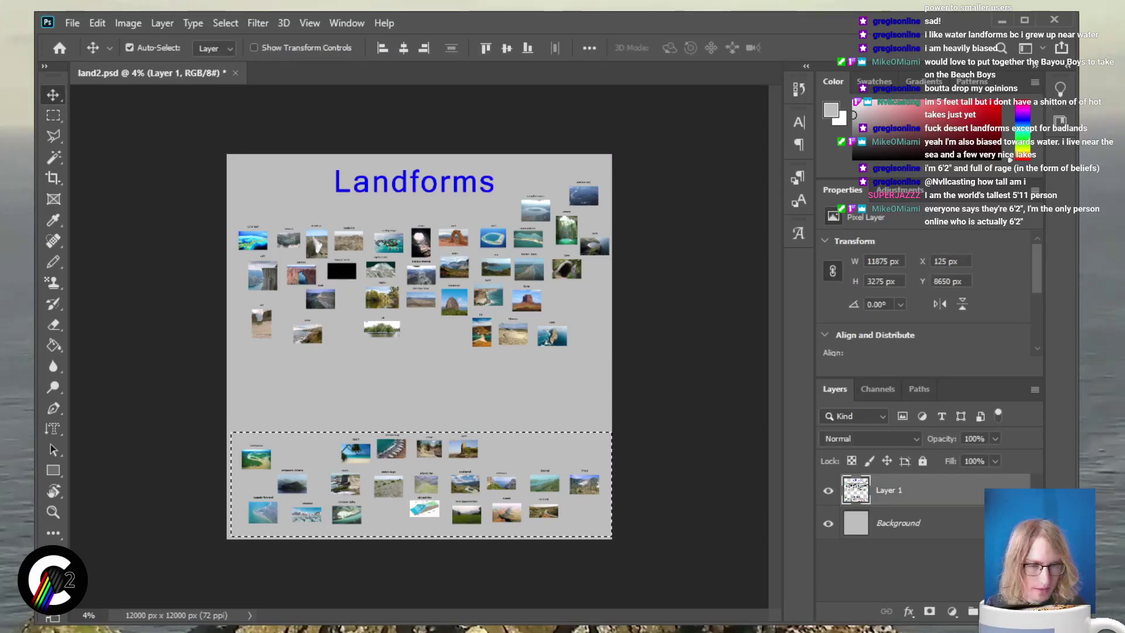
pyautogui.moveTo(419, 485); pyautogui.dragTo(418, 496)
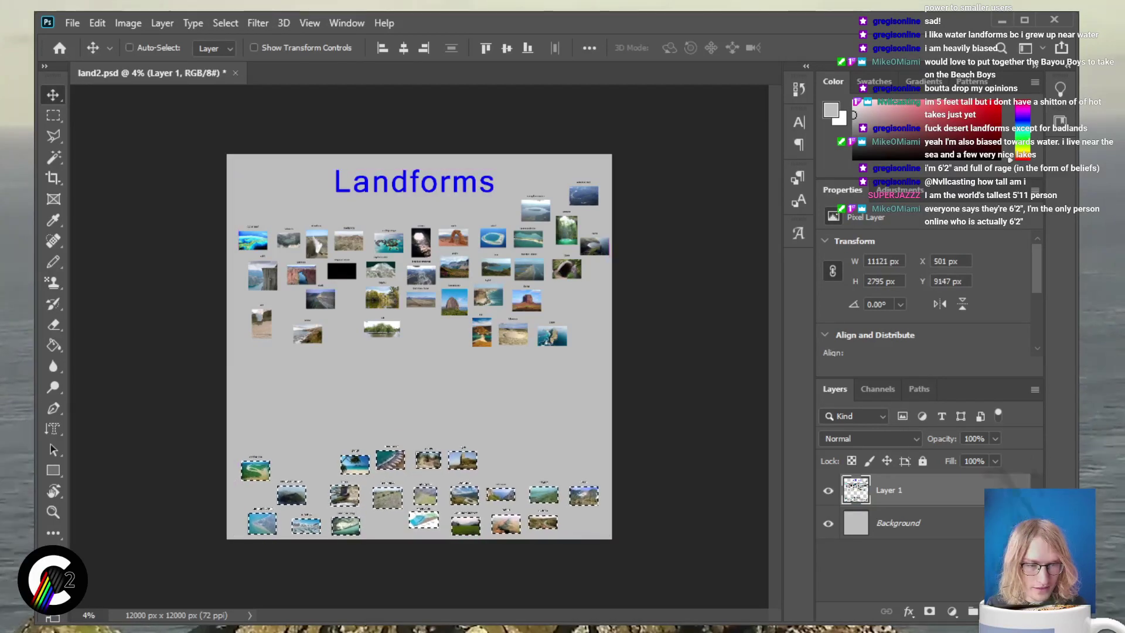
pyautogui.hotkey('ctrl', 'd')
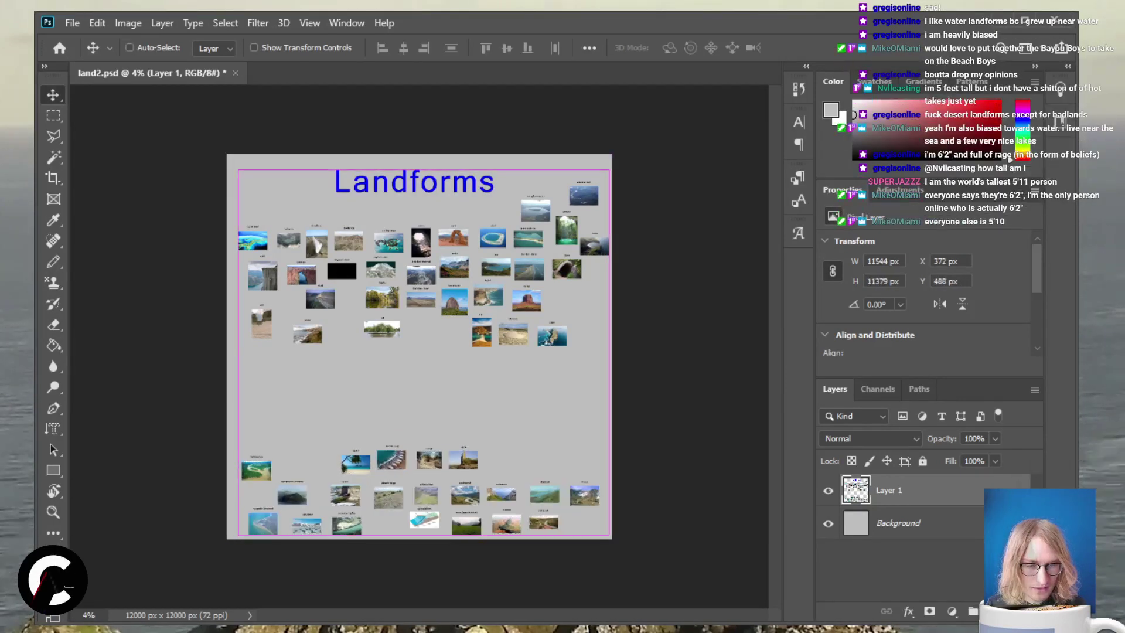
# Move all upper-row pictures, including complex crater and carolina bay but not the title, down to about X 228, Y 3422 px, and clear the selection
pyautogui.hotkey('ctrl', '+')
pyautogui.hotkey('ctrl', '+')
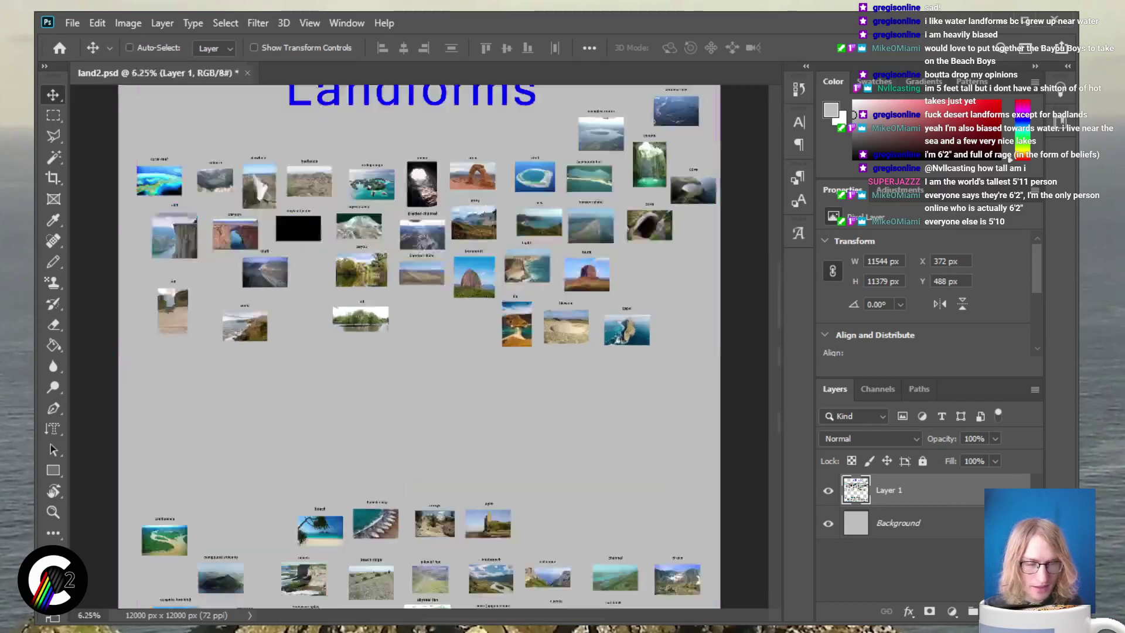
pyautogui.scroll(3, 419, 347)
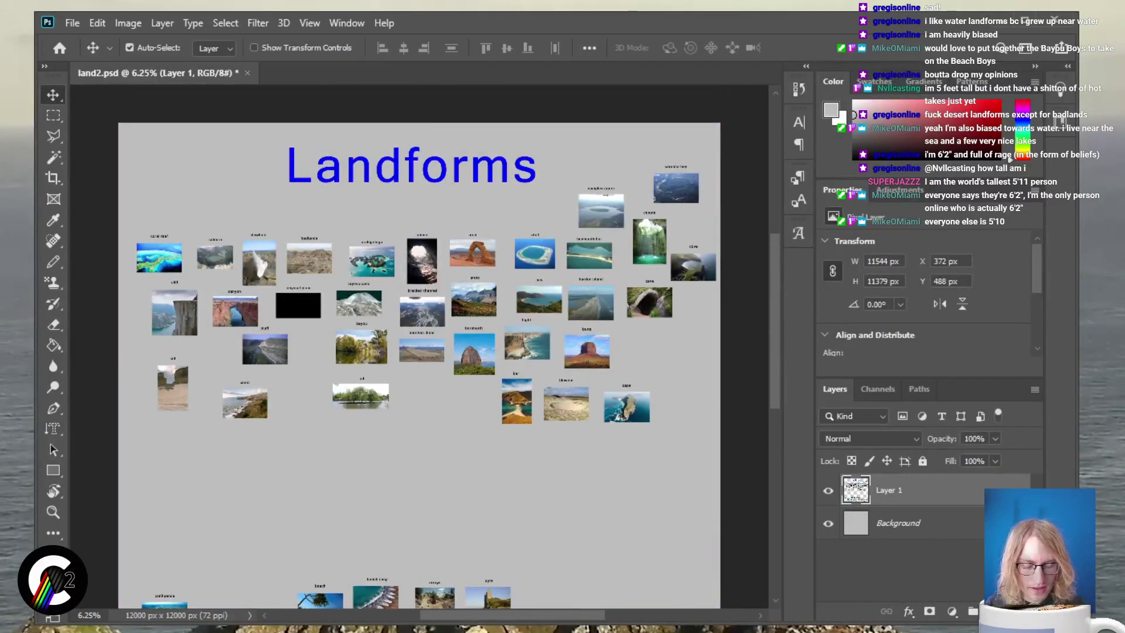
pyautogui.press('m')
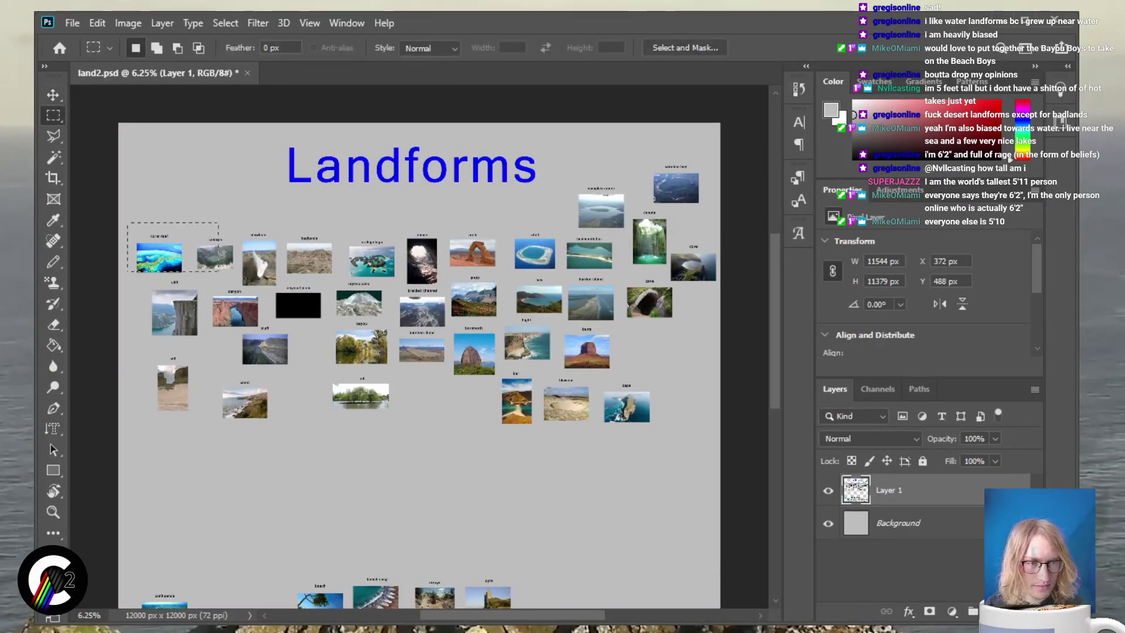
pyautogui.moveTo(593, 450); pyautogui.dragTo(721, 433)
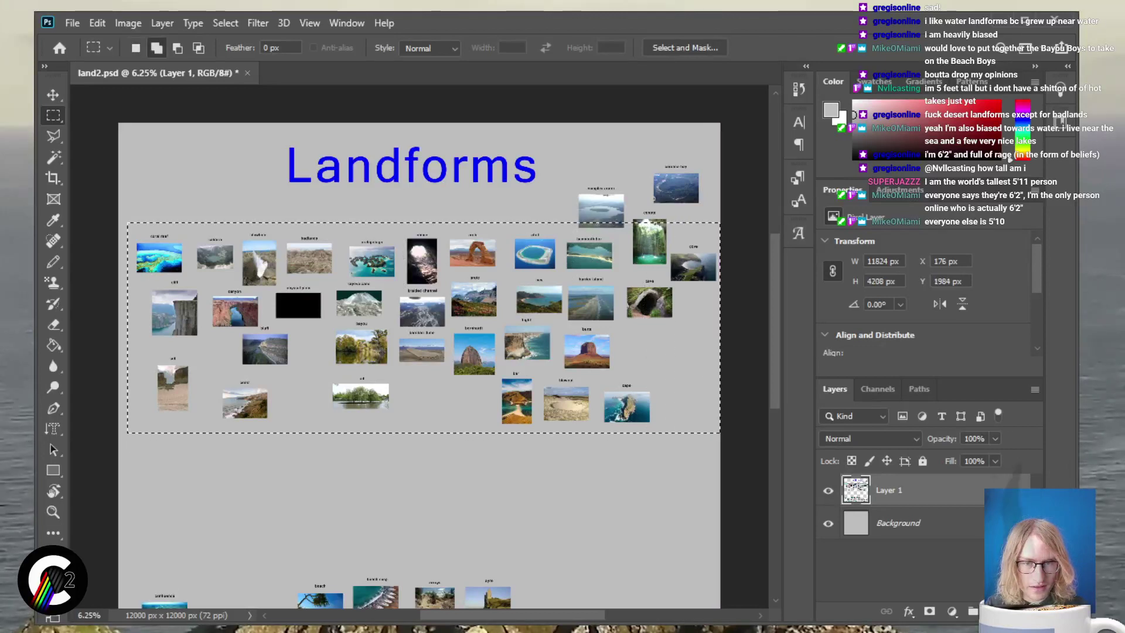
pyautogui.moveTo(569, 153); pyautogui.dragTo(777, 279)
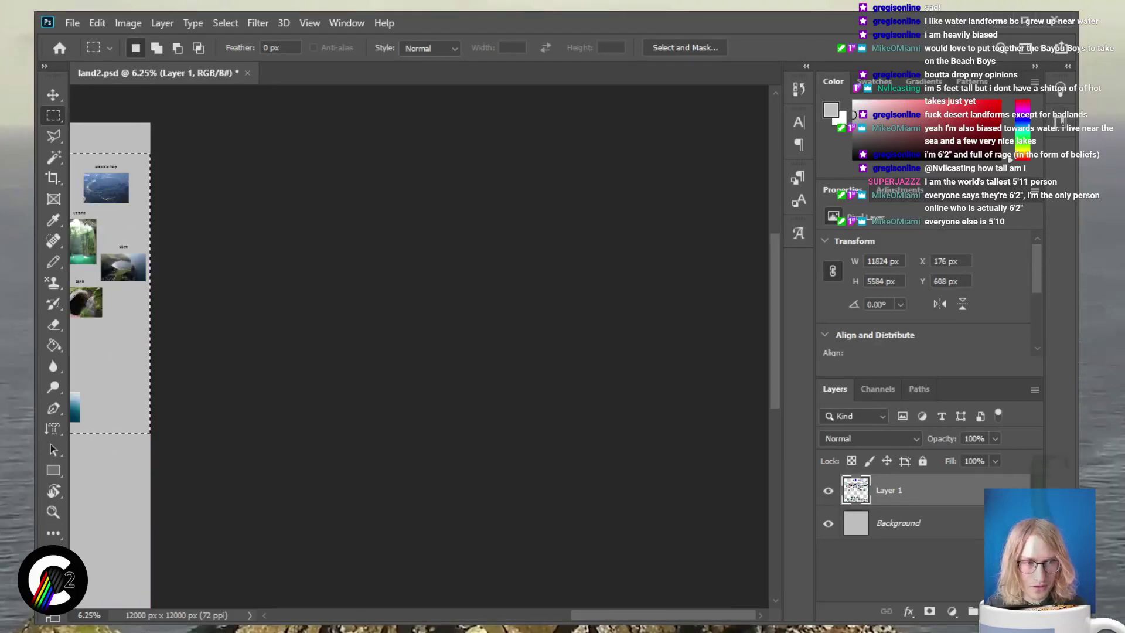
pyautogui.moveTo(663, 615); pyautogui.dragTo(515, 615)
pyautogui.scroll(-3, 386, 352)
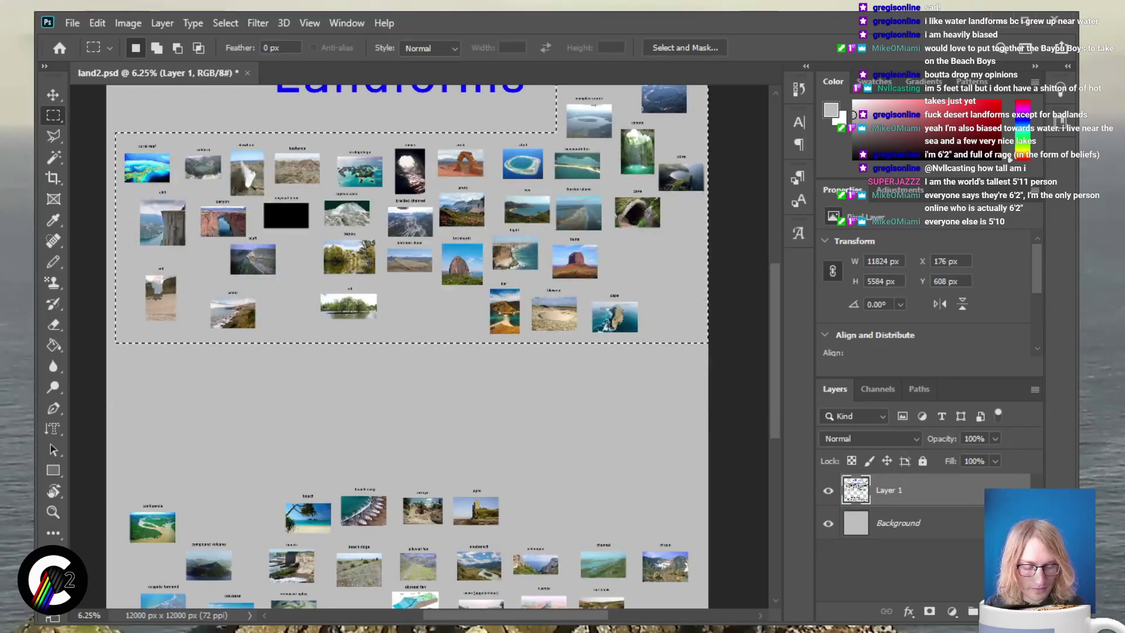
pyautogui.press('v')
pyautogui.moveTo(398, 252); pyautogui.dragTo(403, 363)
pyautogui.hotkey('ctrl', '+')
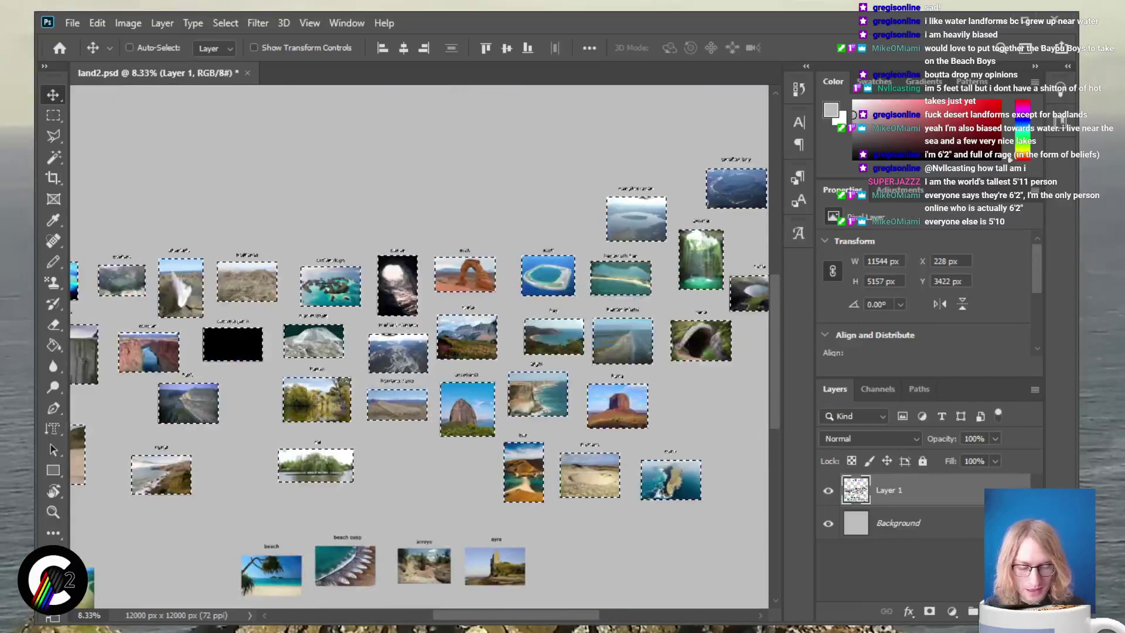
pyautogui.hotkey('ctrl', 'd')
# Move the carolina bay picture with its label up above the other landforms, to about X 10691, Y 2362 px
pyautogui.scroll(1, 420, 347)
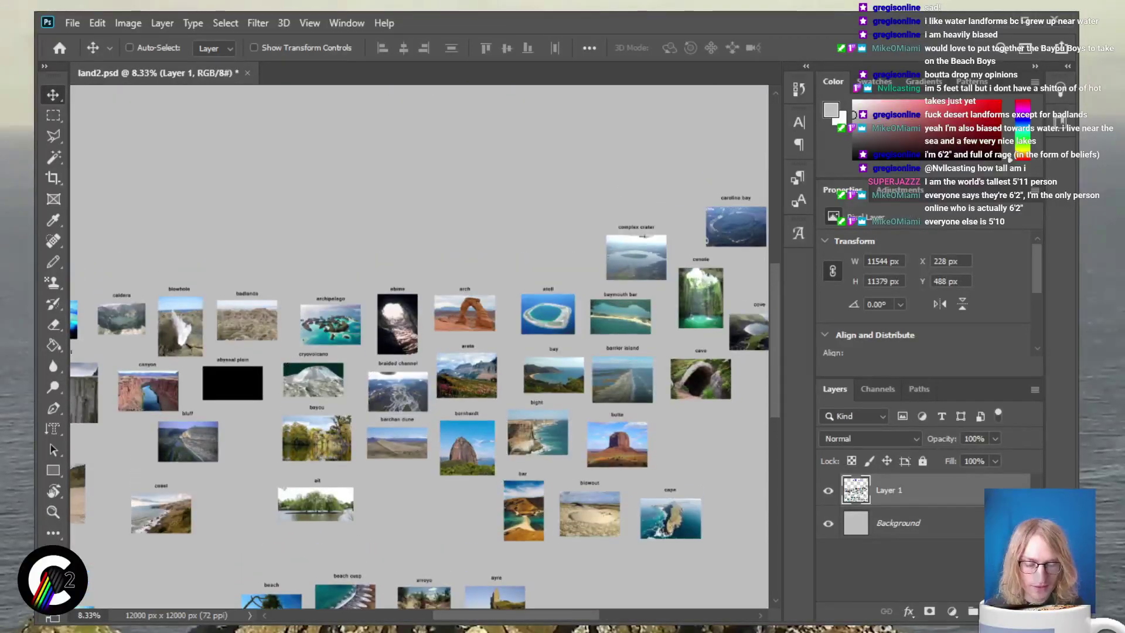
pyautogui.hotkey('ctrl', '+')
pyautogui.scroll(3, 420, 346)
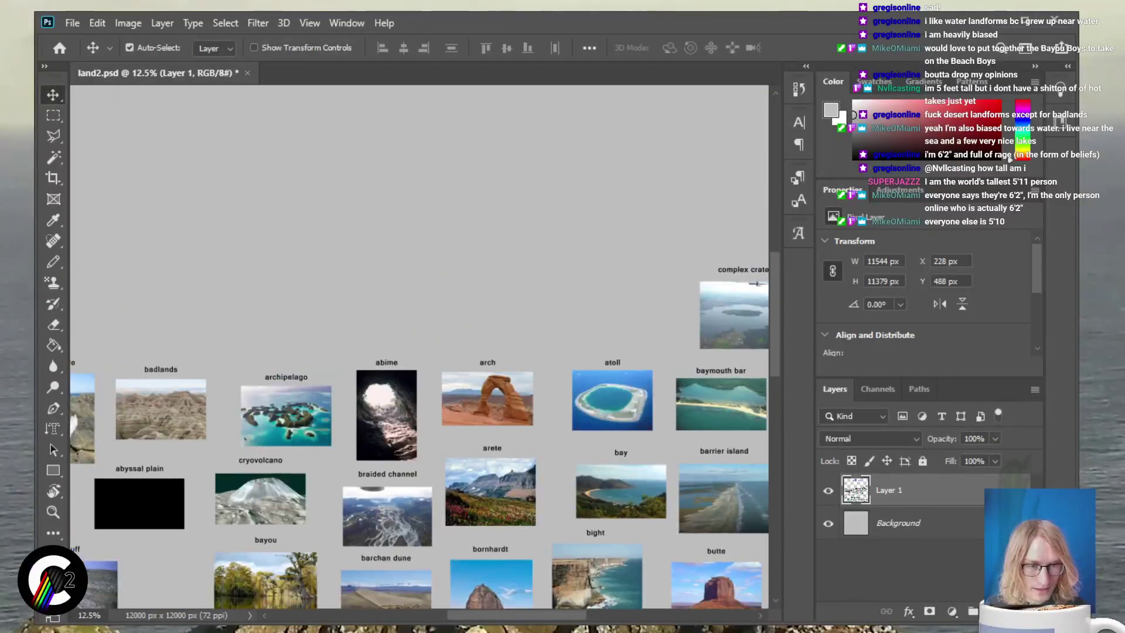
pyautogui.hscroll(5, 420, 346)
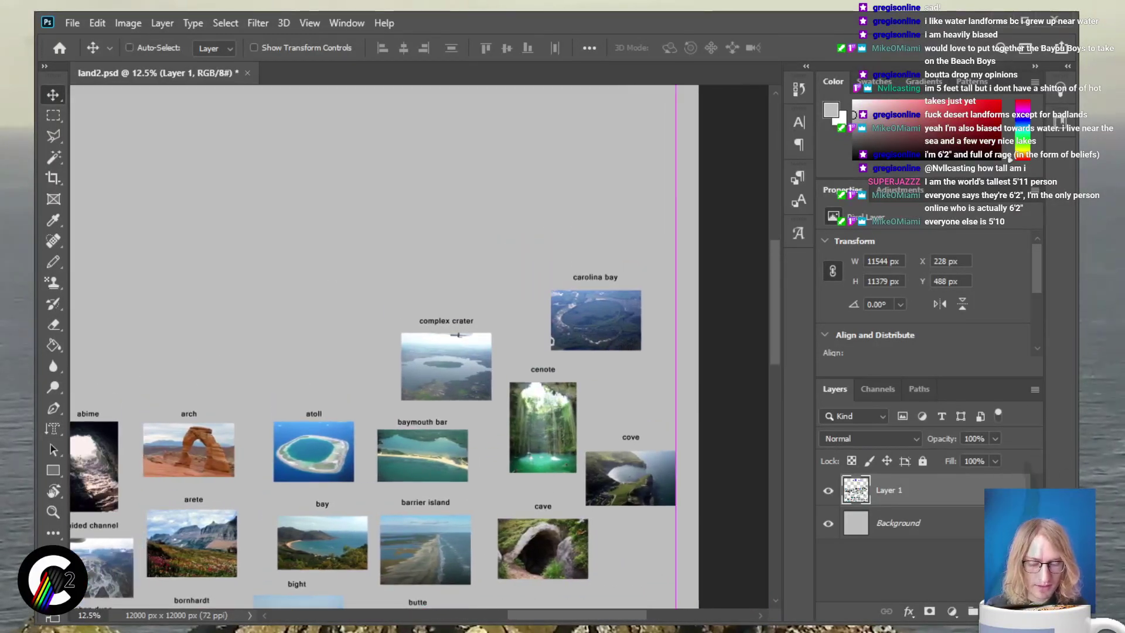
pyautogui.hotkey('ctrl', '+')
pyautogui.hotkey('ctrl', '+')
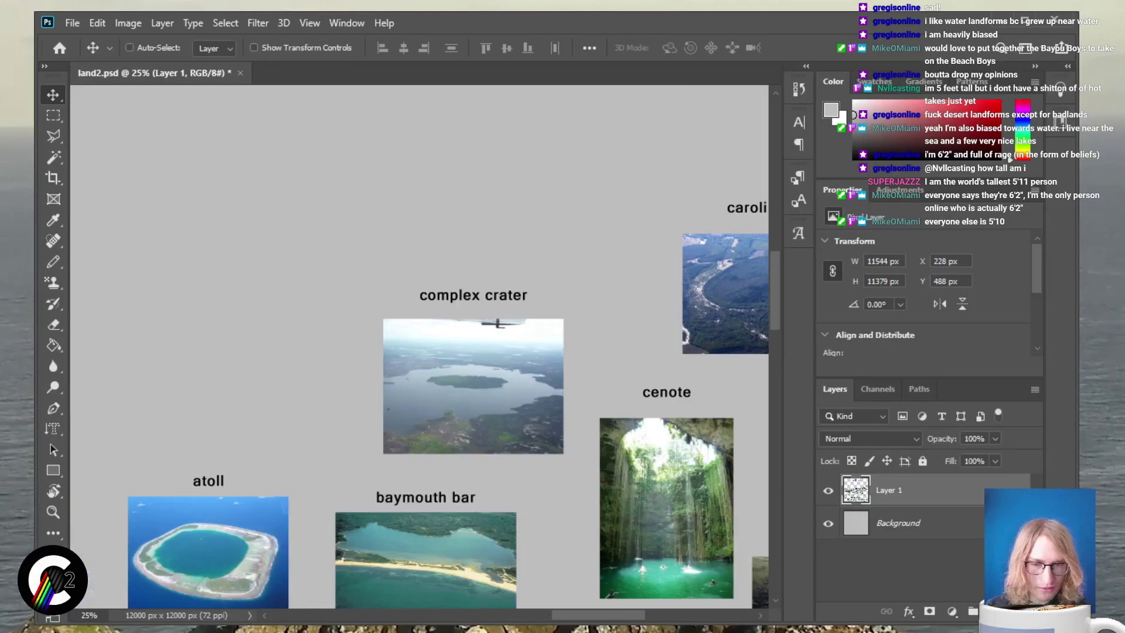
pyautogui.hscroll(5, 420, 346)
pyautogui.scroll(3, 420, 346)
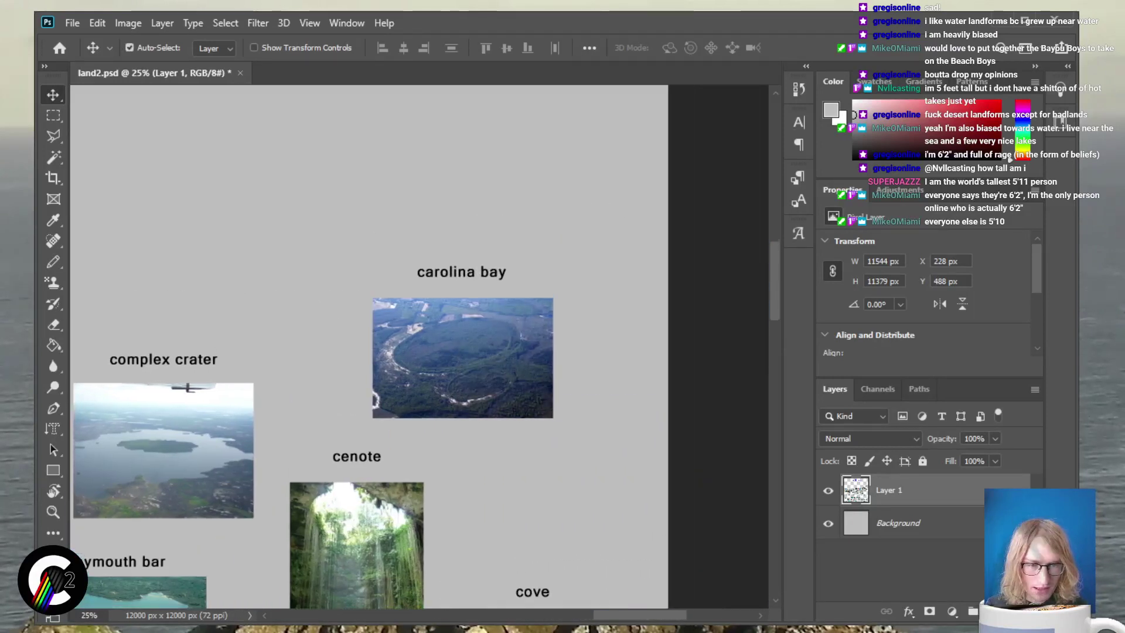
pyautogui.press('m')
pyautogui.moveTo(567, 481); pyautogui.dragTo(569, 477)
pyautogui.press('v')
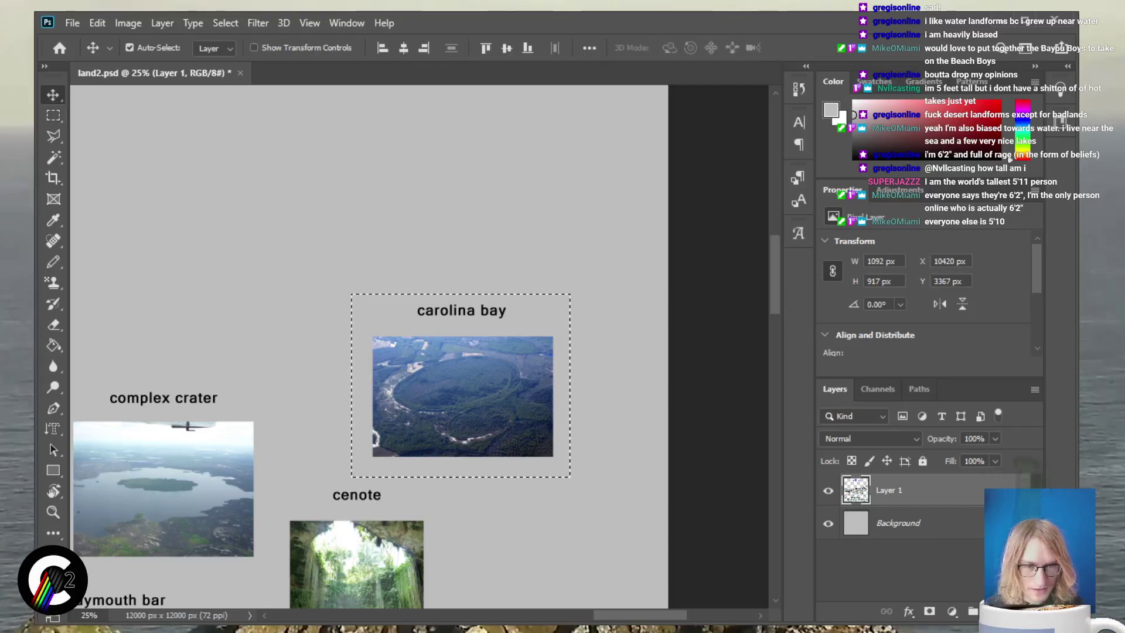
pyautogui.moveTo(463, 393); pyautogui.dragTo(490, 229)
pyautogui.scroll(5, 490, 229)
pyautogui.scroll(3, 490, 364)
pyautogui.moveTo(490, 450); pyautogui.dragTo(496, 402)
pyautogui.scroll(1, 496, 402)
pyautogui.scroll(-9, 496, 402)
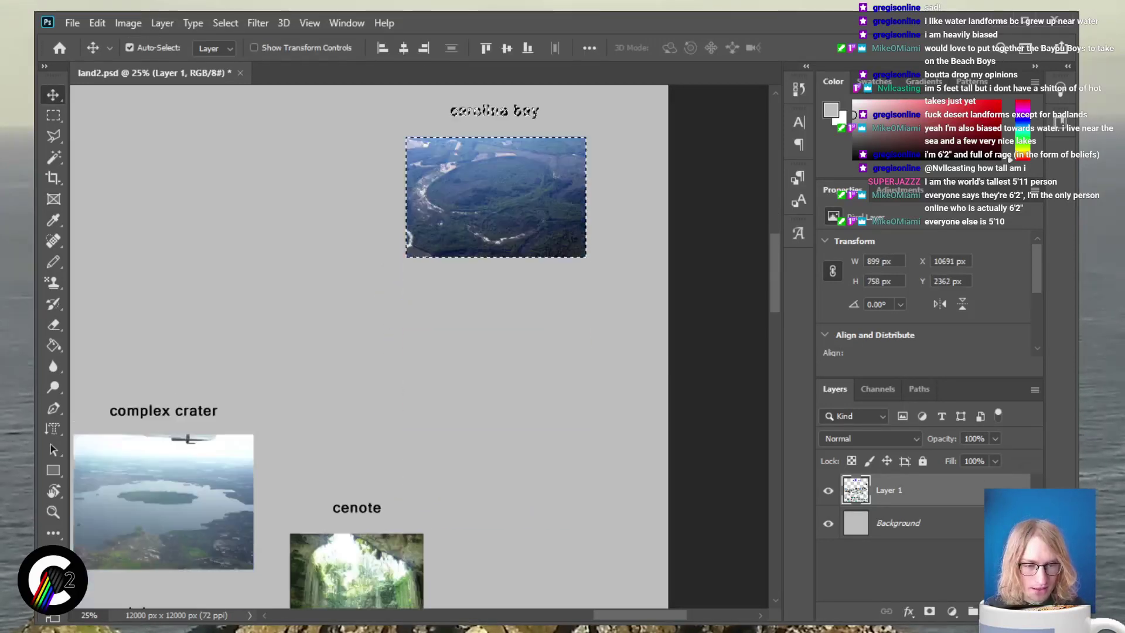
# Examine the landforms around complex crater, baymouth bar and cenote, down to cove, cave and barrier island
pyautogui.scroll(-4, 370, 345)
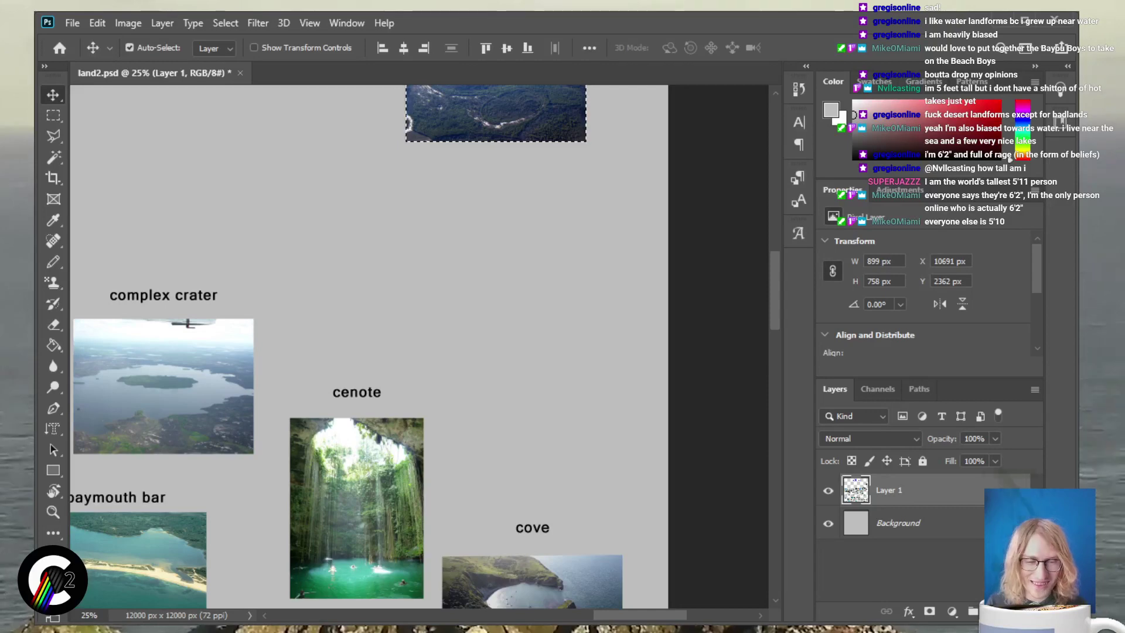
pyautogui.hscroll(-10, 419, 346)
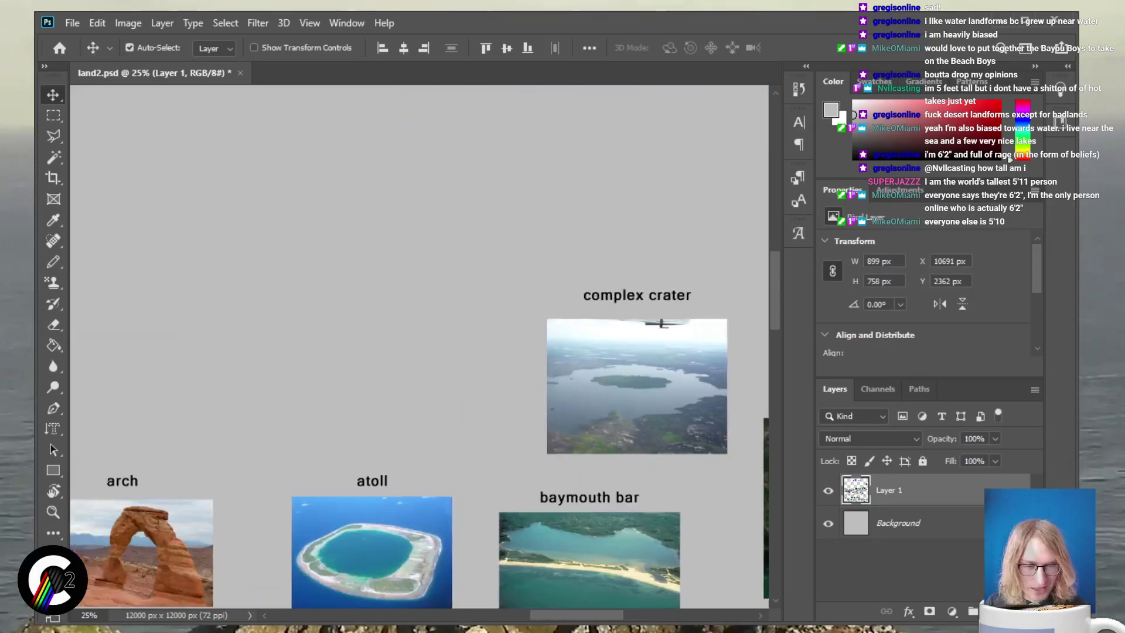
pyautogui.hscroll(10, 419, 346)
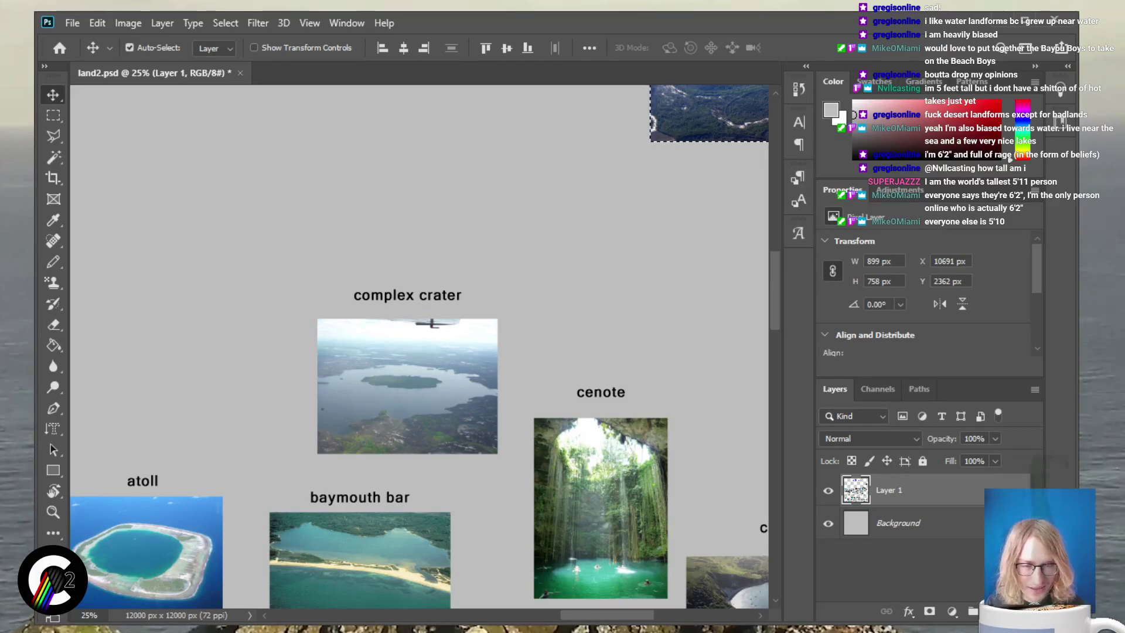
pyautogui.hscroll(3, 419, 346)
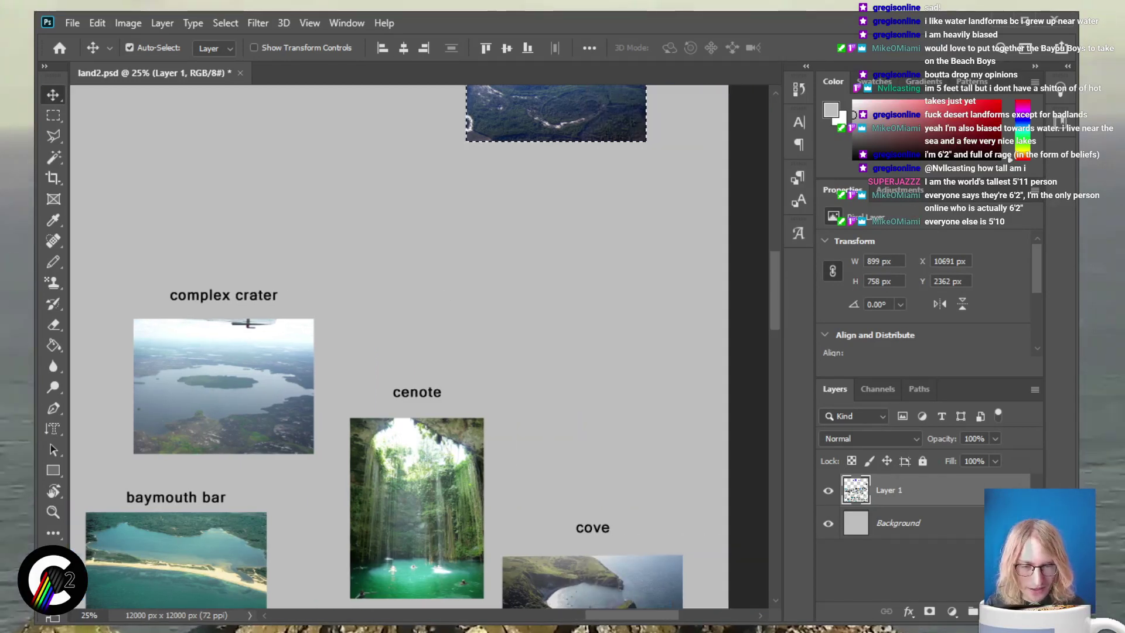
pyautogui.scroll(-4, 419, 345)
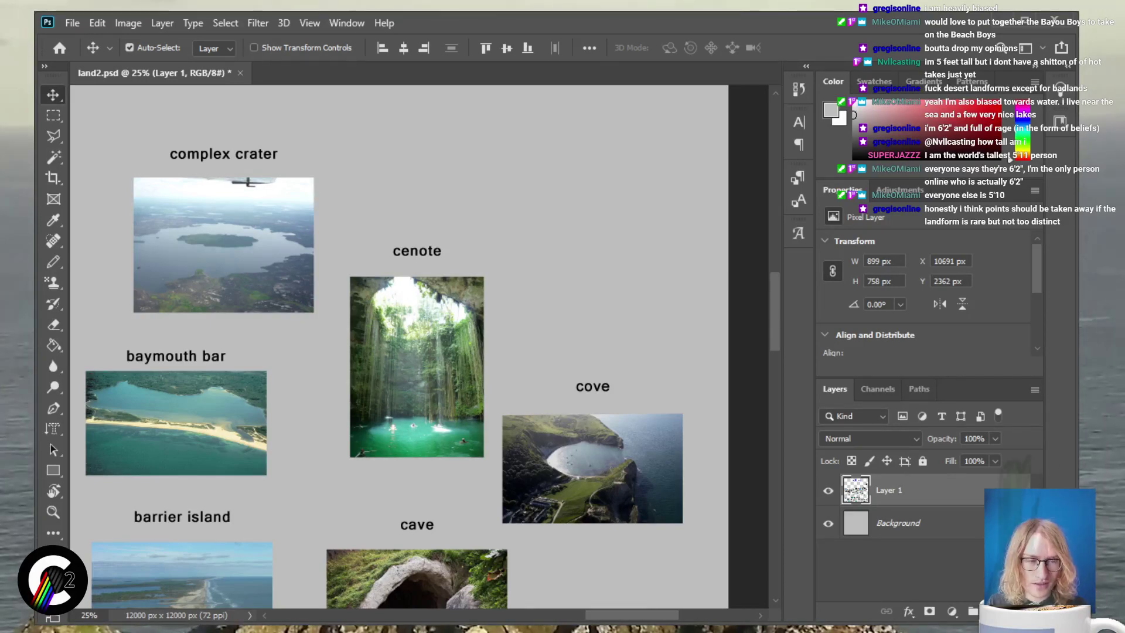
pyautogui.scroll(-2, 419, 346)
pyautogui.hscroll(2, 419, 346)
pyautogui.scroll(-6, 419, 346)
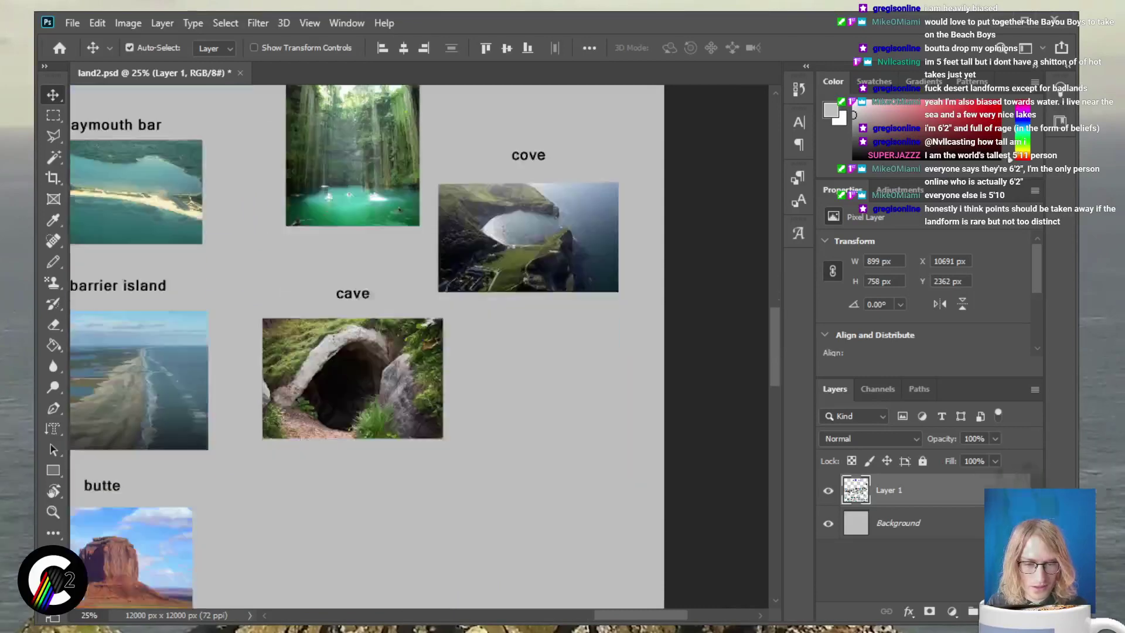
pyautogui.scroll(8, 419, 346)
# Examine the landforms from blowhole, badlands and abyssal plain across to archipelago, abime and arch
pyautogui.hscroll(-16, 419, 346)
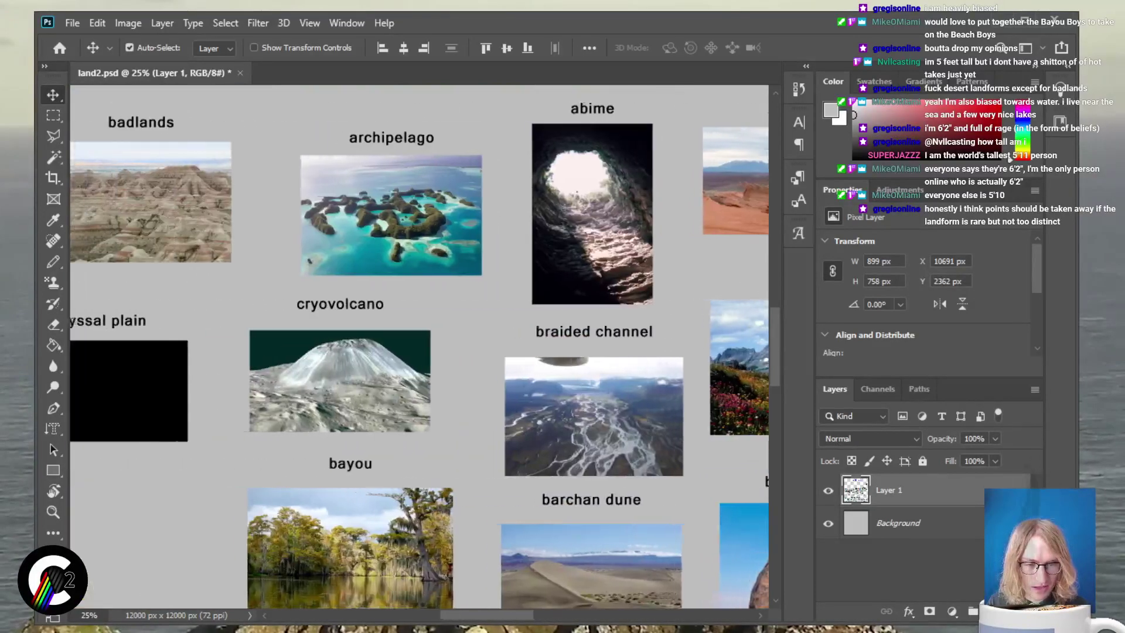
pyautogui.scroll(-2, 419, 345)
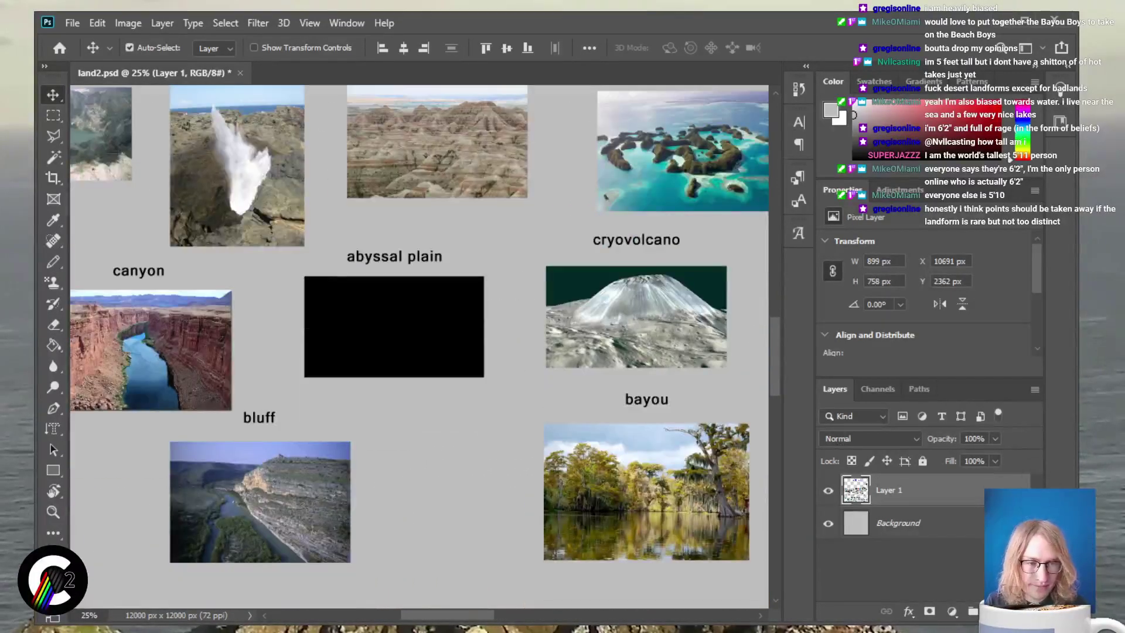
pyautogui.scroll(8, 419, 346)
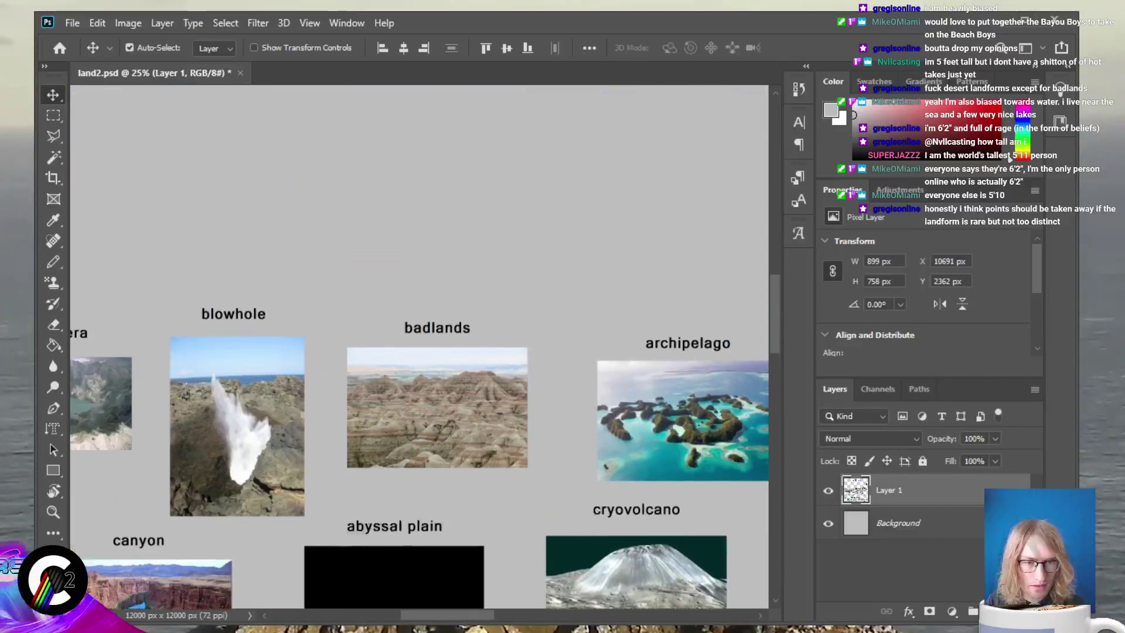
pyautogui.scroll(2, 419, 346)
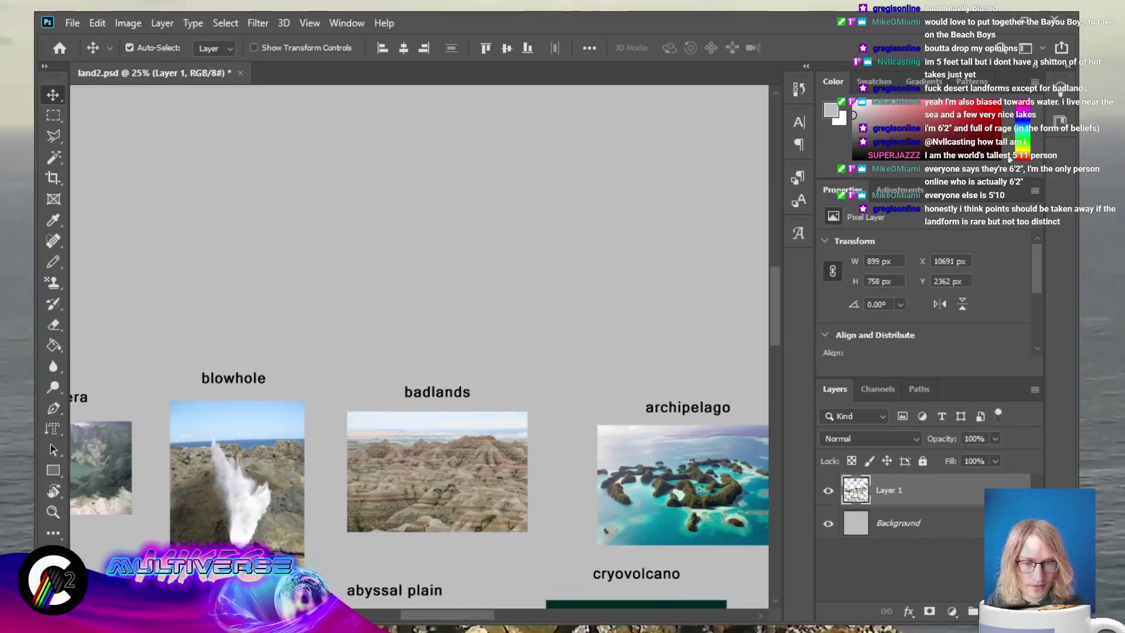
pyautogui.hscroll(3, 419, 346)
pyautogui.hscroll(12, 419, 346)
pyautogui.scroll(-2, 419, 346)
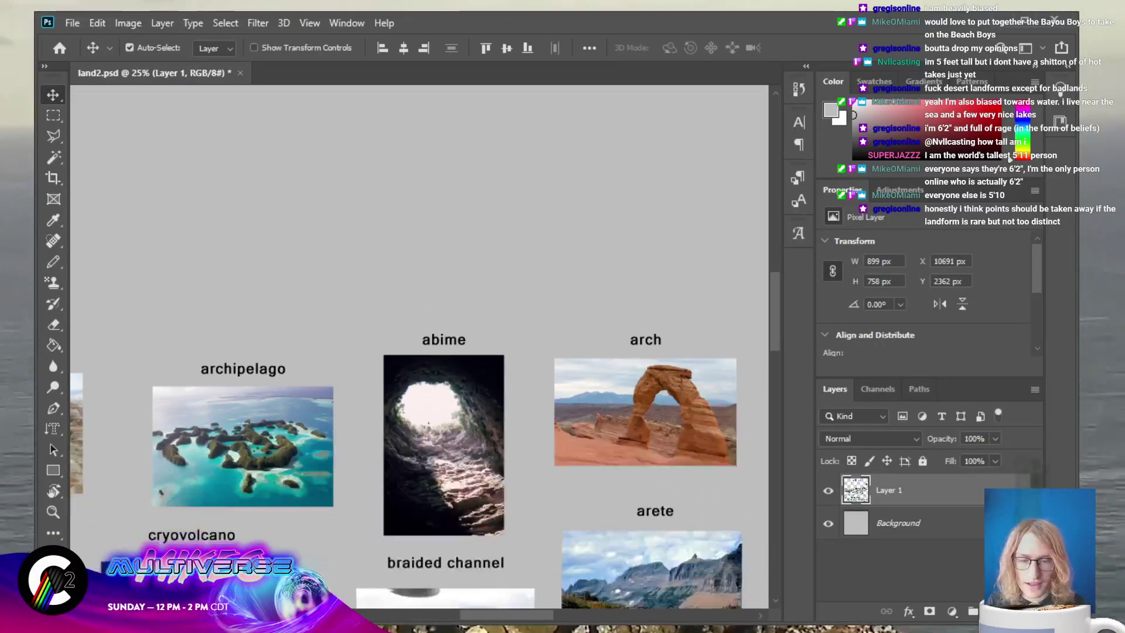
pyautogui.scroll(-1, 419, 346)
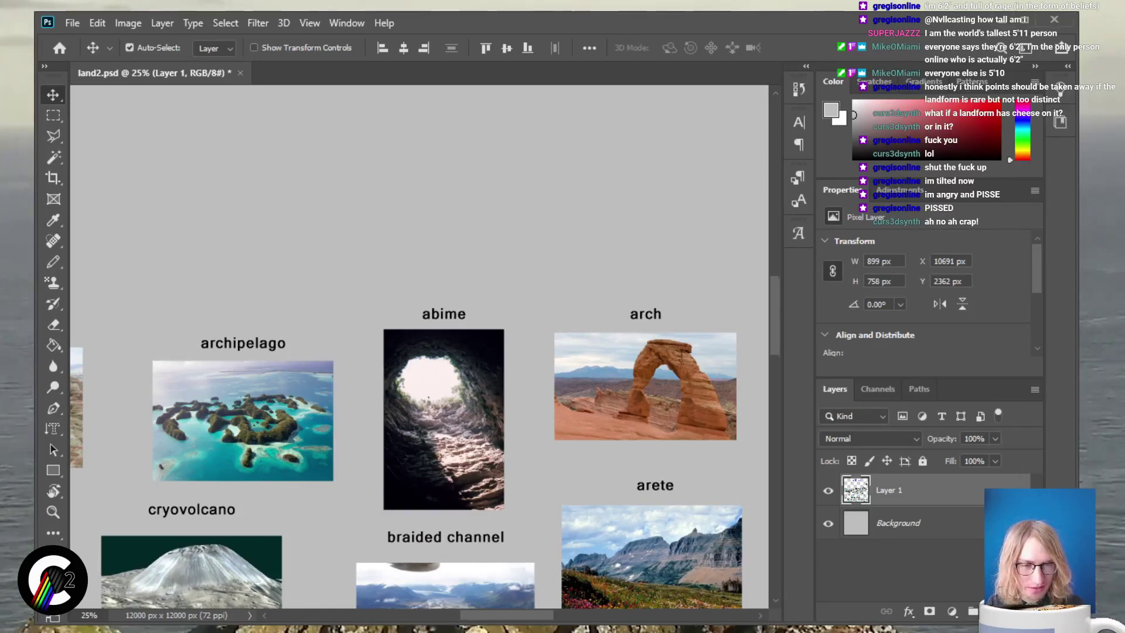
# Examine the lower landforms and the group from coral reef, caldera, cliff and canyon down to col, coast and confluence
pyautogui.scroll(-5, 419, 346)
pyautogui.scroll(-4, 419, 345)
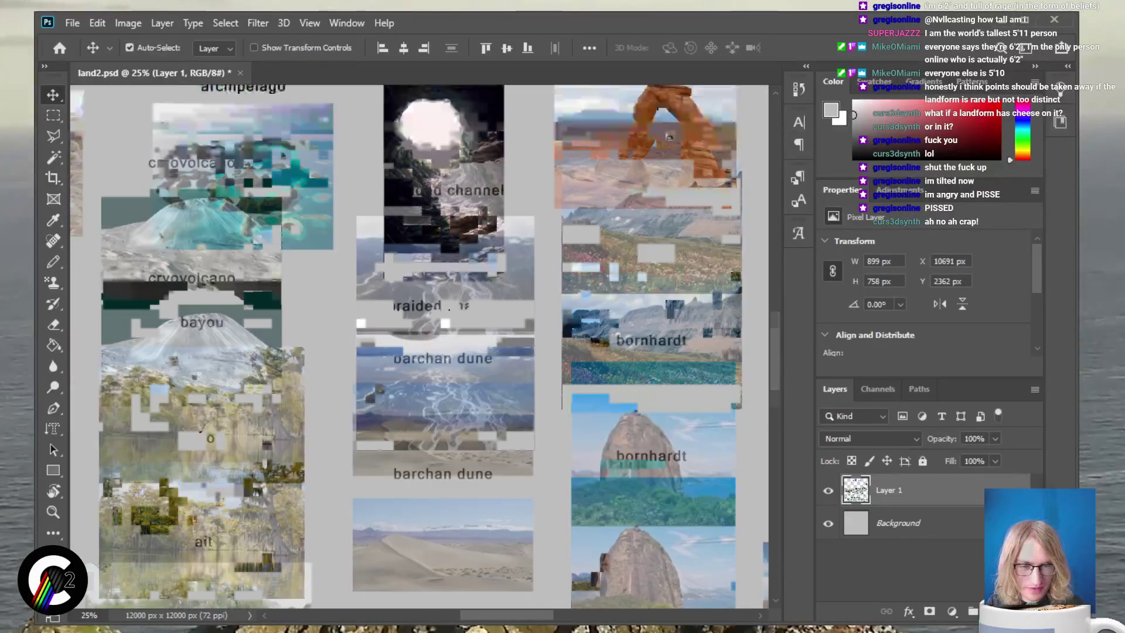
pyautogui.hscroll(-15, 419, 345)
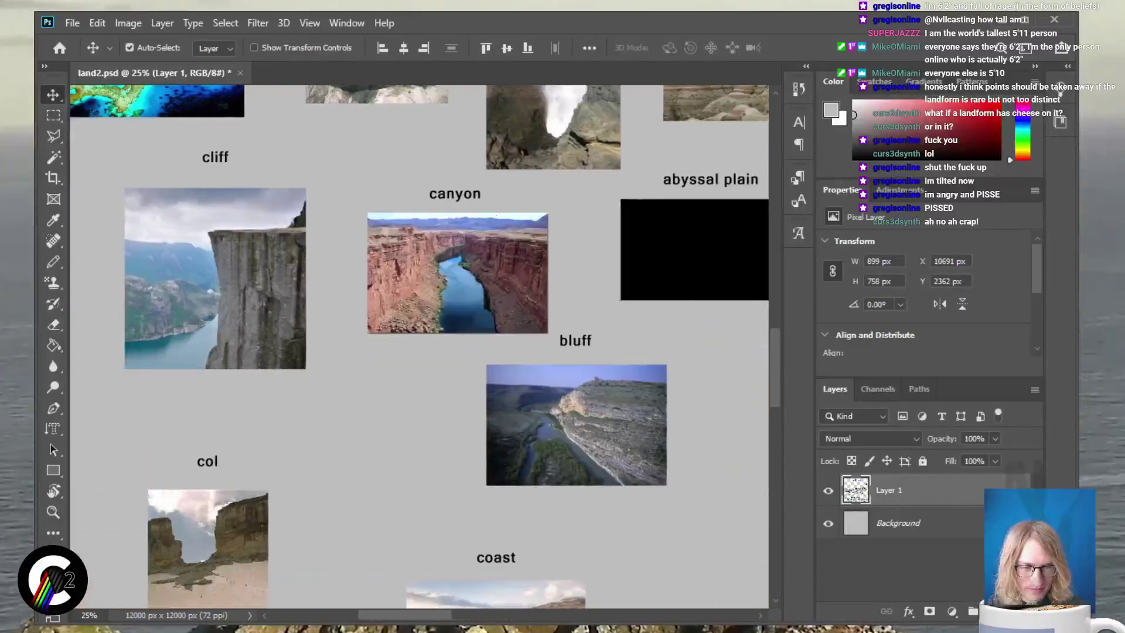
pyautogui.scroll(4, 419, 345)
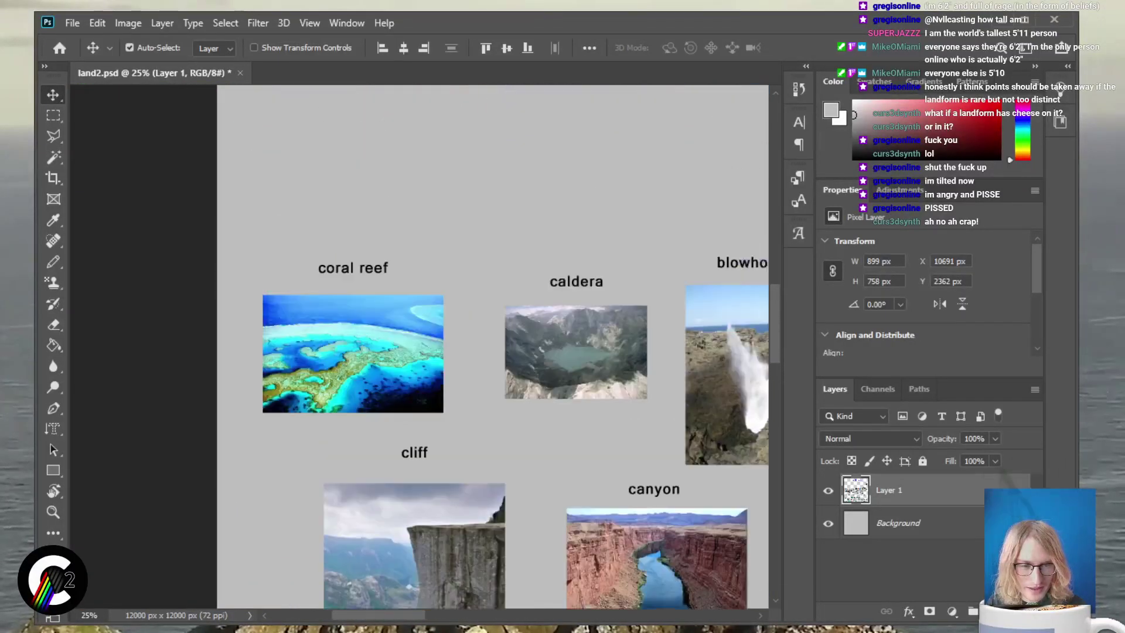
pyautogui.scroll(1, 419, 346)
pyautogui.scroll(-8, 419, 346)
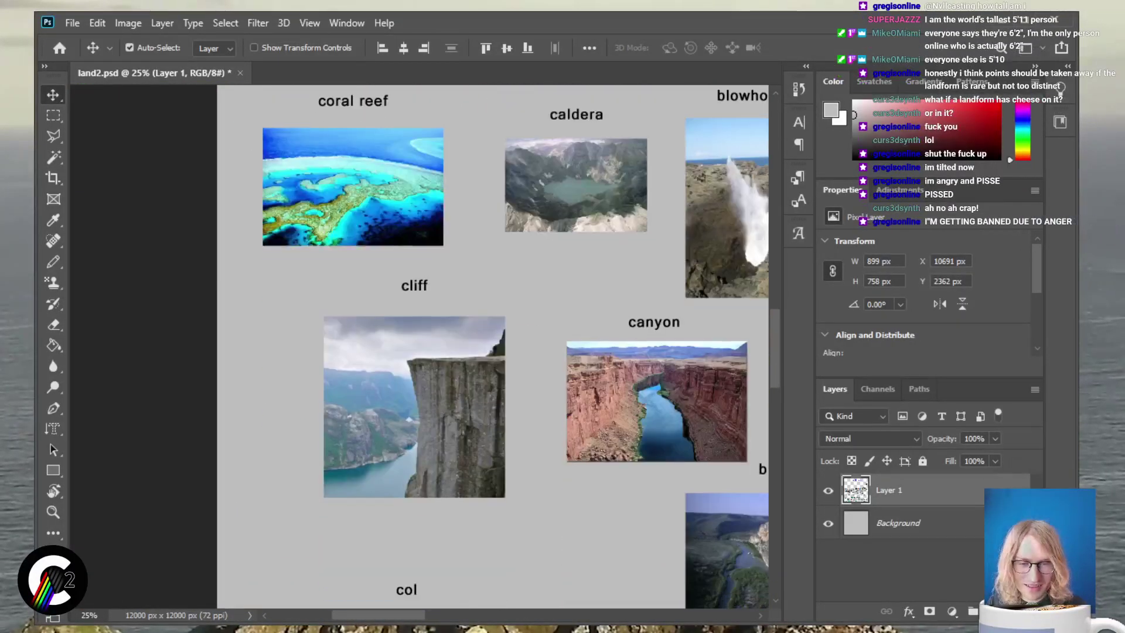
pyautogui.scroll(-12, 493, 346)
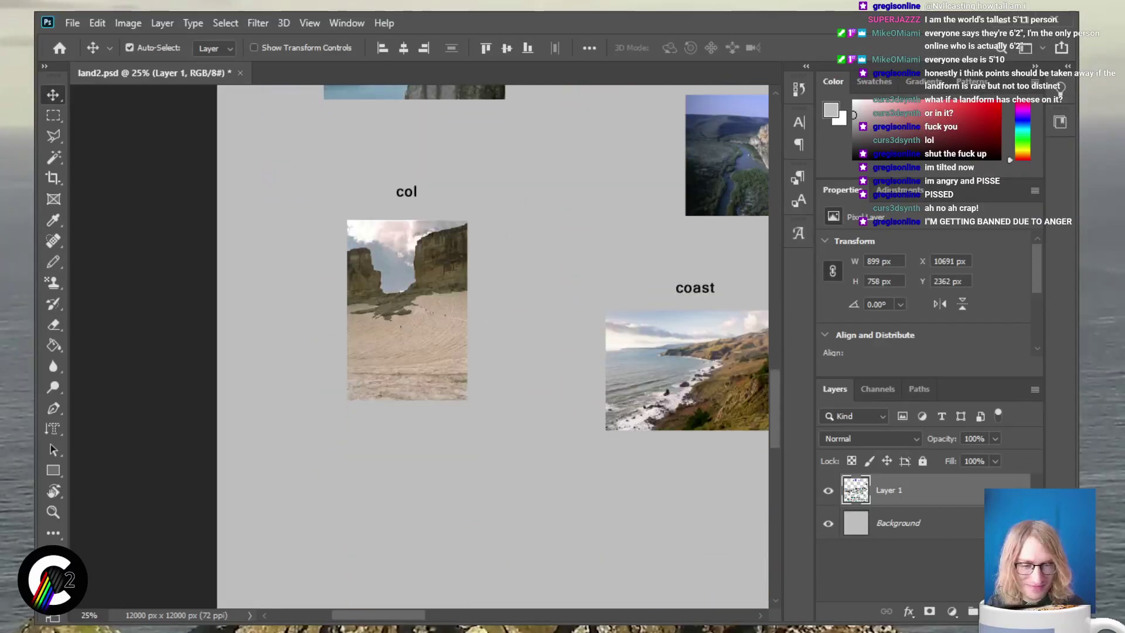
pyautogui.scroll(-2, 493, 347)
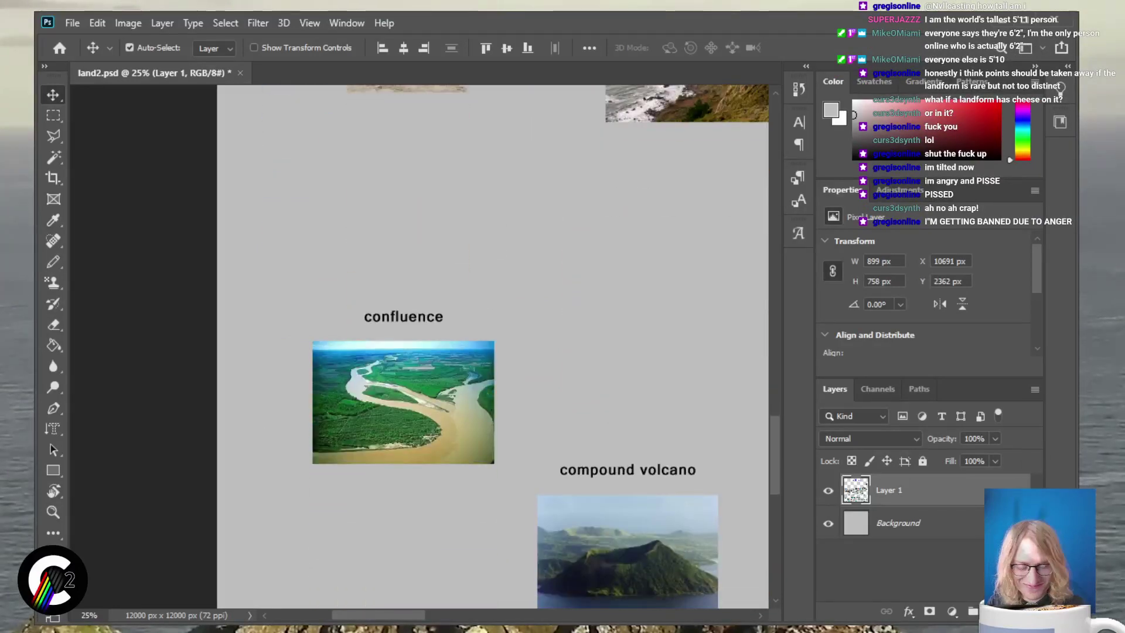
# Move the confluence picture with its label up beneath col, to about X 520, Y 8476 px, and clear the selection
pyautogui.press('m')
pyautogui.moveTo(303, 302); pyautogui.dragTo(429, 436)
pyautogui.moveTo(516, 484); pyautogui.dragTo(508, 478)
pyautogui.scroll(2, 493, 347)
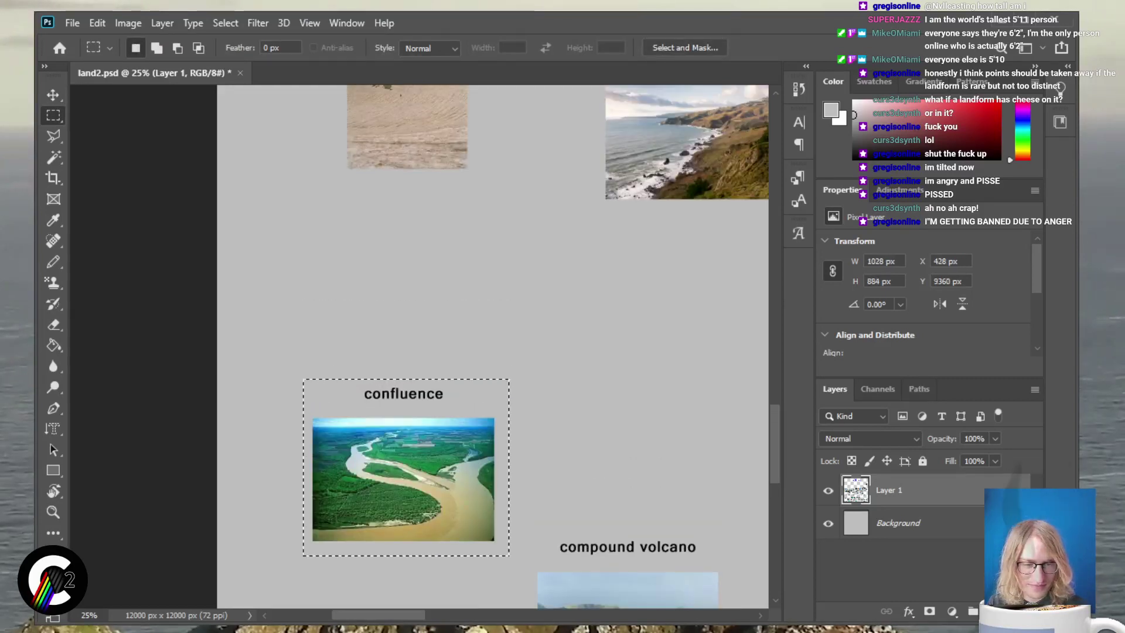
pyautogui.press('v')
pyautogui.moveTo(404, 480); pyautogui.dragTo(412, 294)
pyautogui.scroll(2, 412, 294)
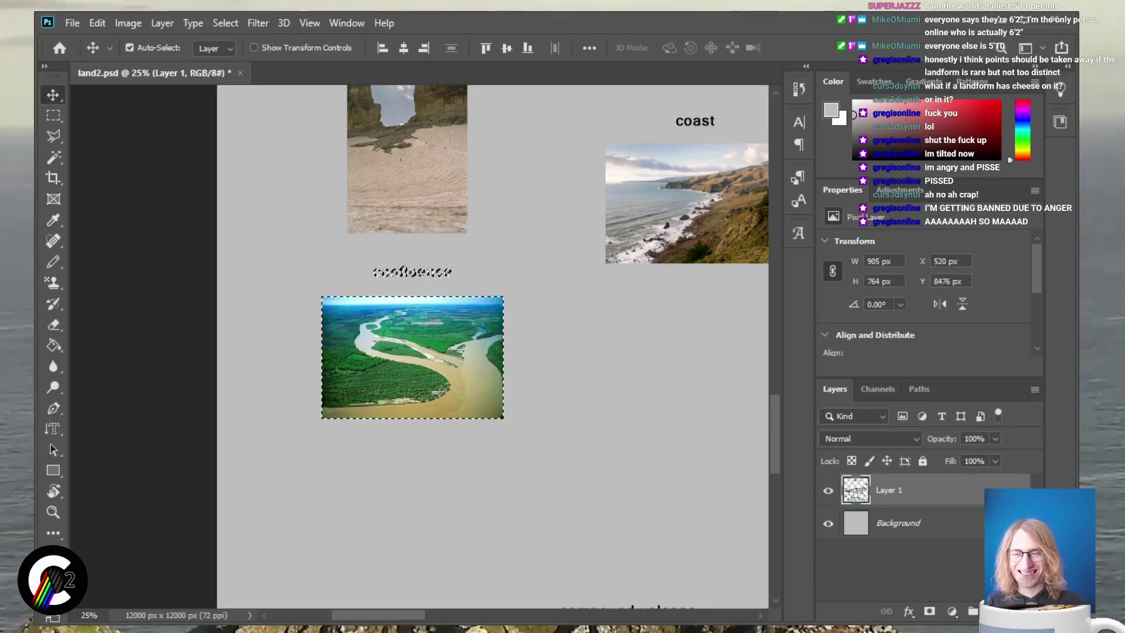
pyautogui.scroll(-1, 492, 346)
pyautogui.scroll(3, 493, 346)
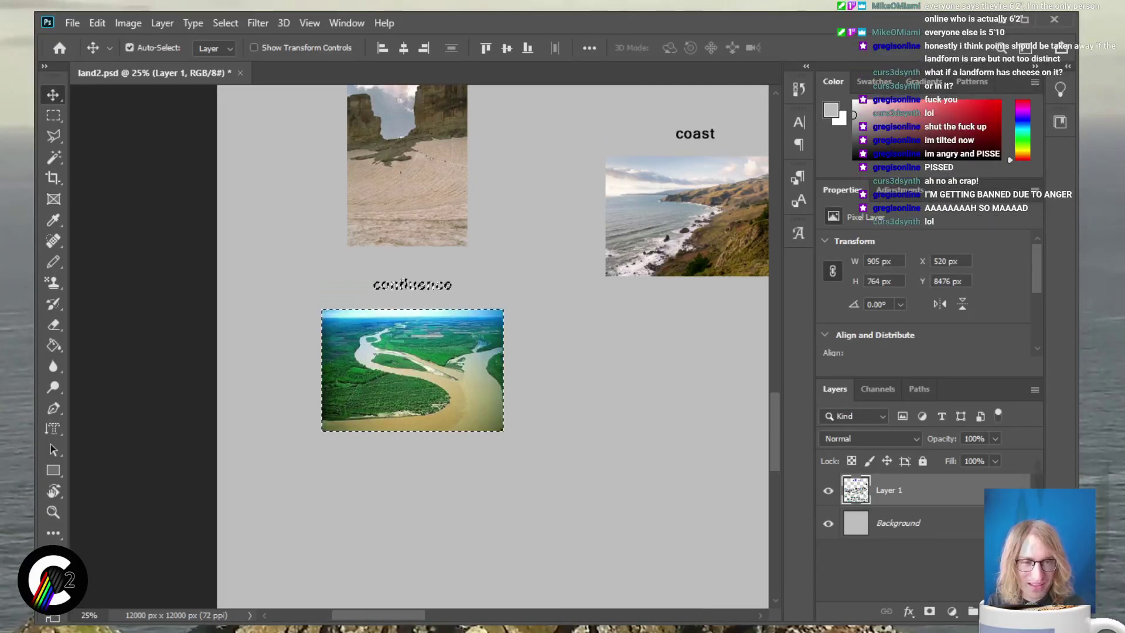
pyautogui.hotkey('ctrl', '+')
pyautogui.hotkey('ctrl', '+')
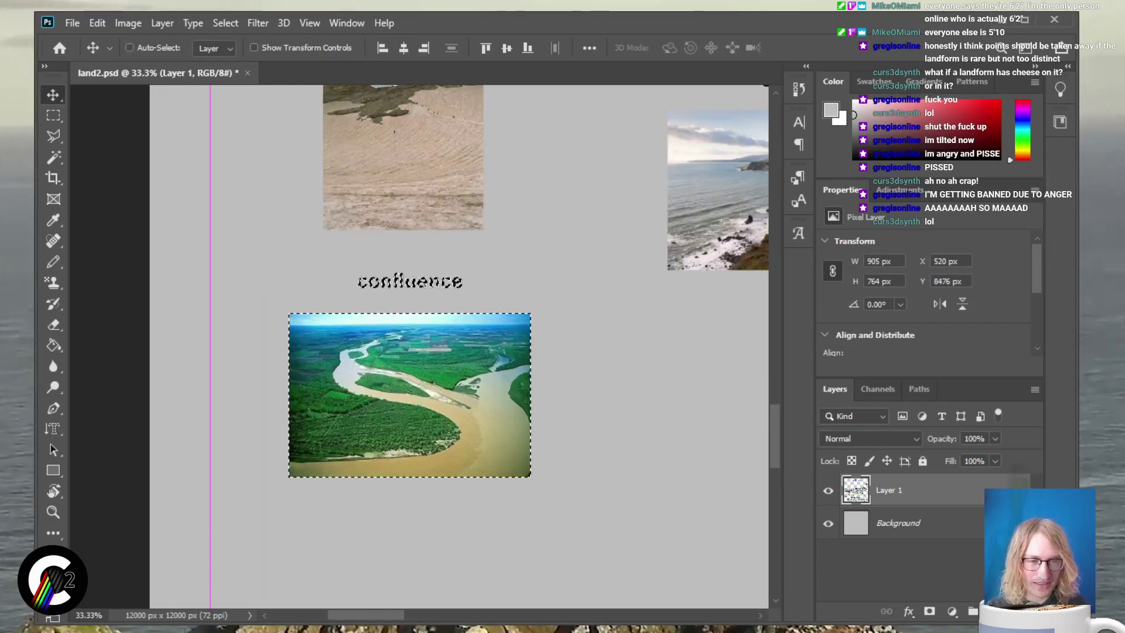
pyautogui.hotkey('ctrl', 'd')
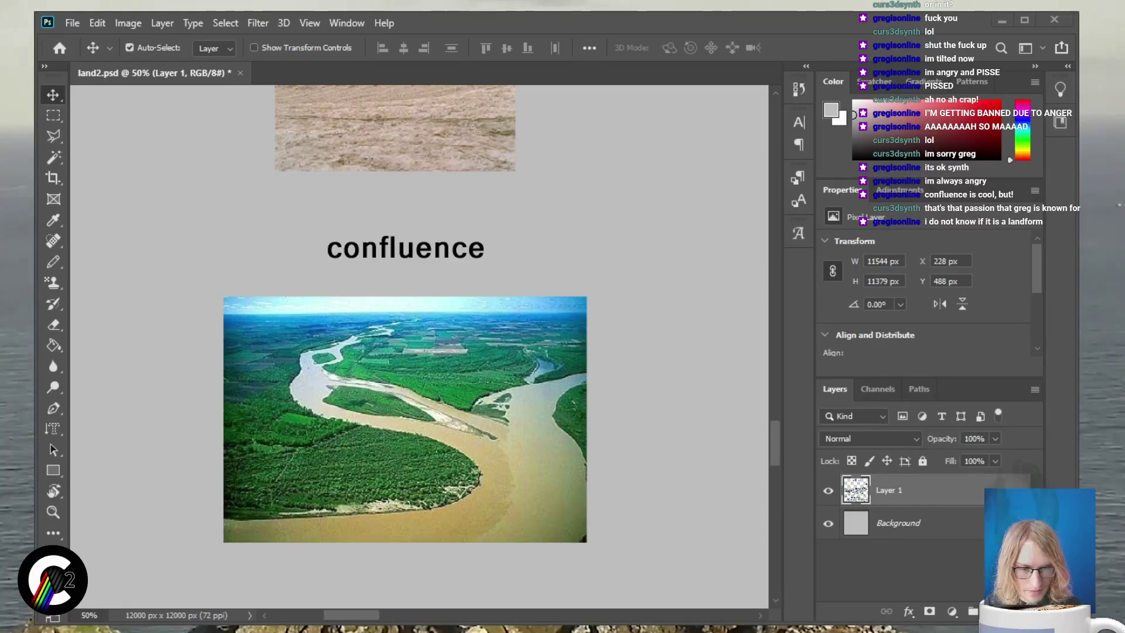
# Switch to the Wikipedia landforms list in the browser, enlarge its text, and look for the Confluence entry
pyautogui.hotkey('alt', 'Tab')
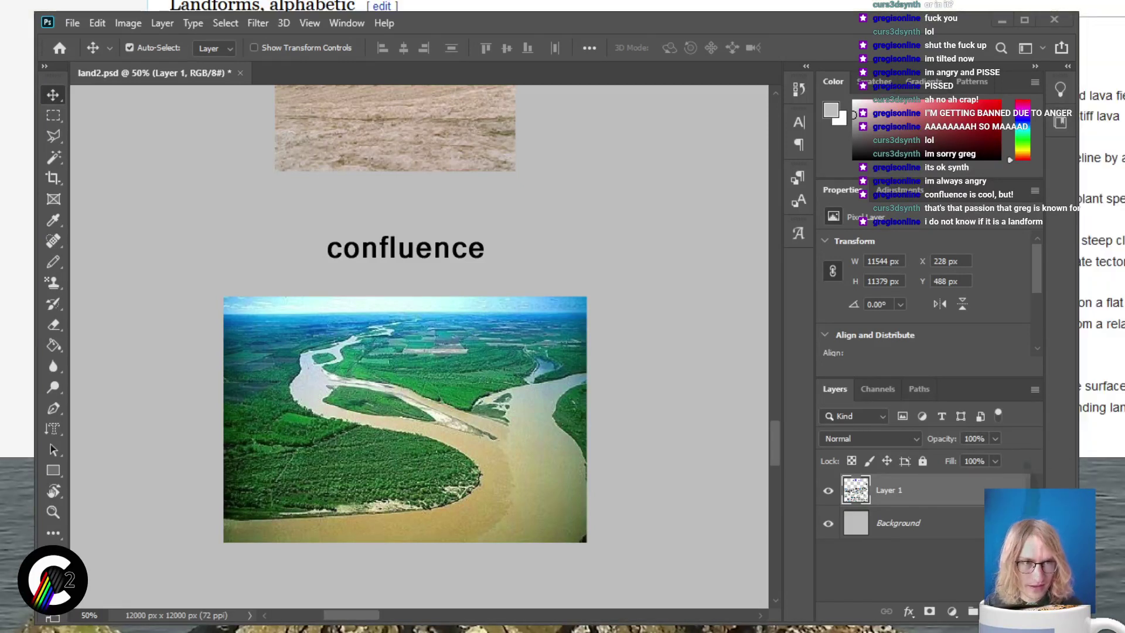
pyautogui.click(1002, 20)
pyautogui.moveTo(733, 0); pyautogui.dragTo(744, 0)
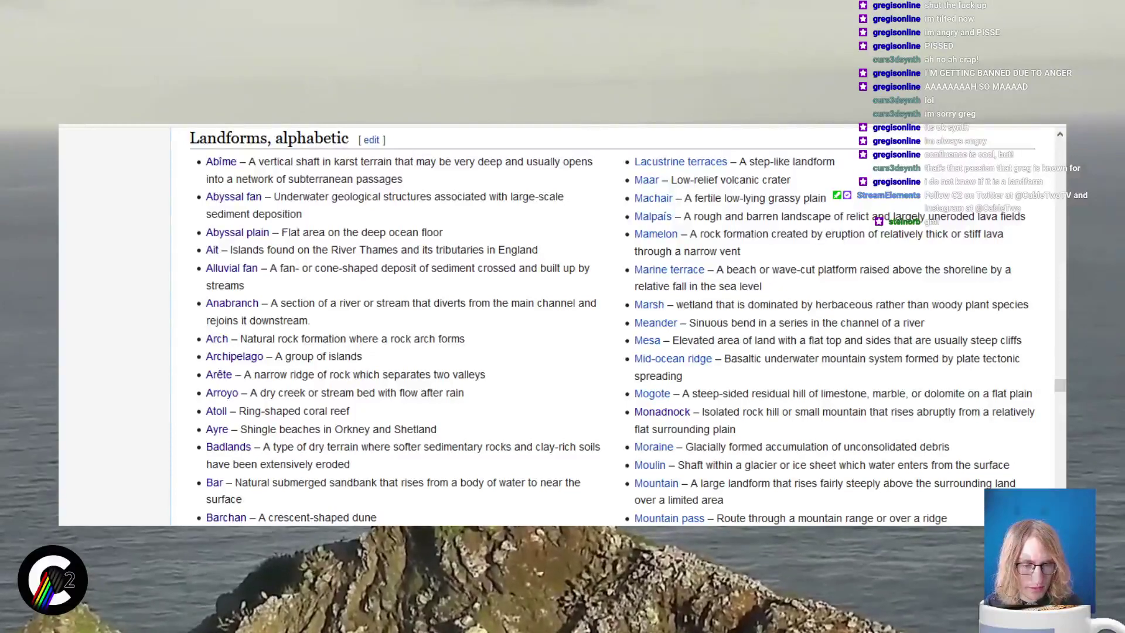
pyautogui.hotkey('ctrl', '+')
pyautogui.hotkey('ctrl', '+')
pyautogui.hotkey('ctrl', '+')
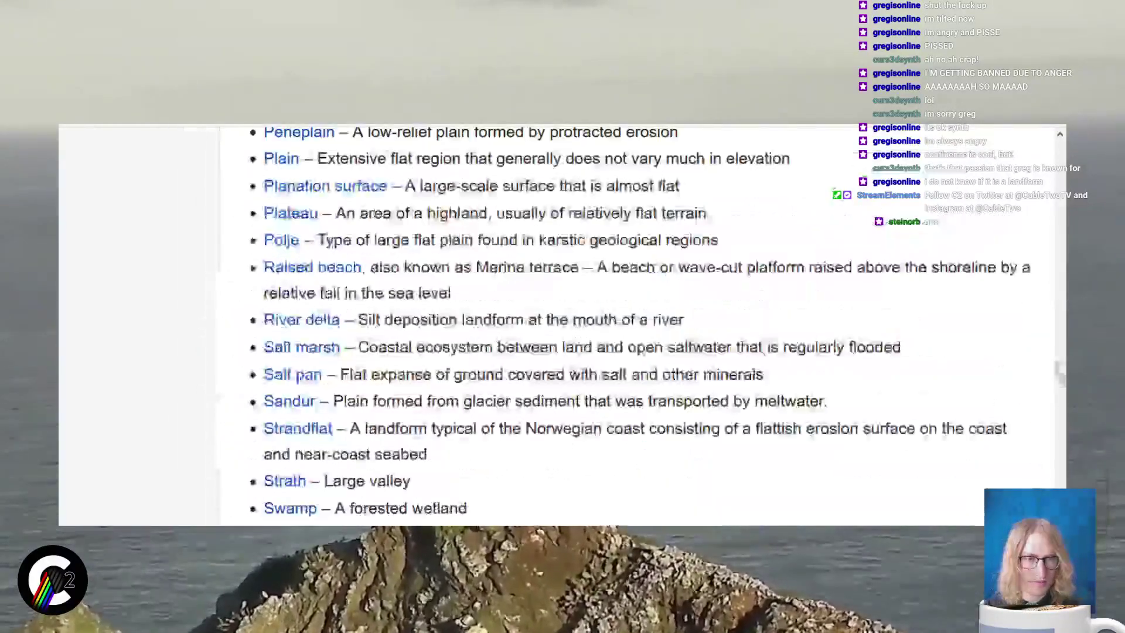
pyautogui.scroll(-5, 1022, 471)
pyautogui.scroll(-20, 346, 503)
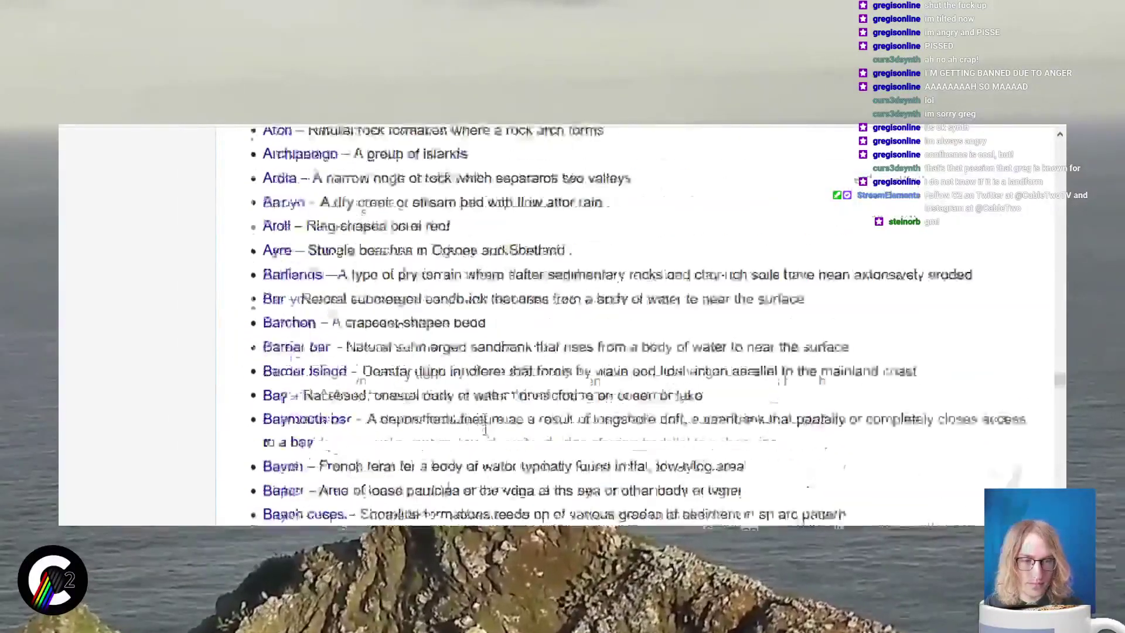
pyautogui.scroll(5, 313, 311)
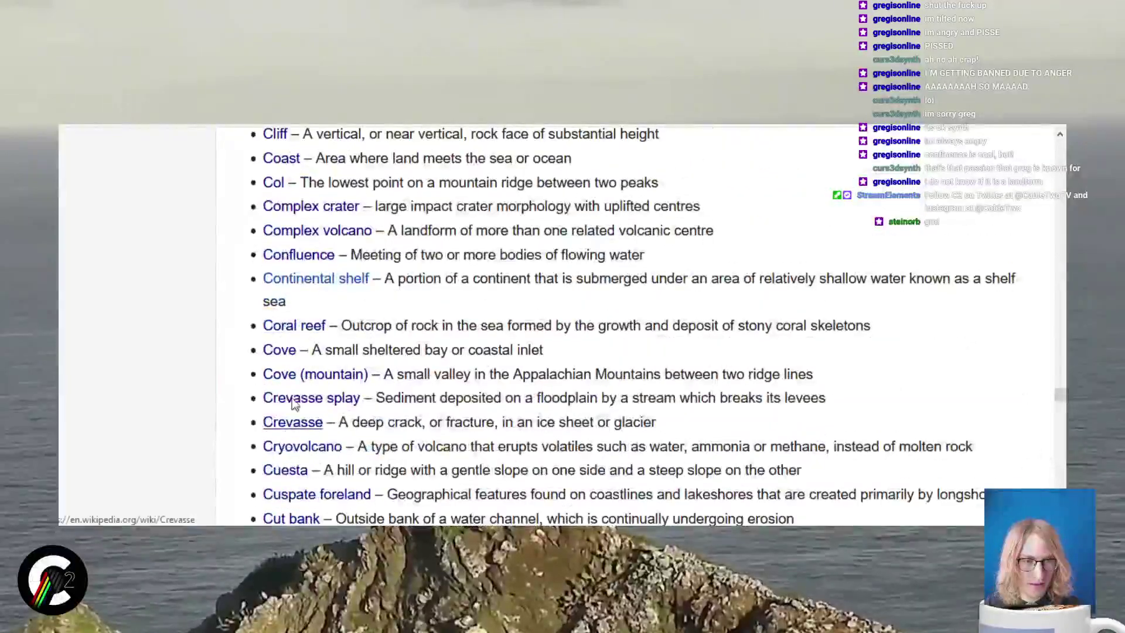
# Open the Wikipedia article on Confluence, skim its notable examples, and enlarge the photo of the triple confluence in Passau
pyautogui.scroll(2, 291, 321)
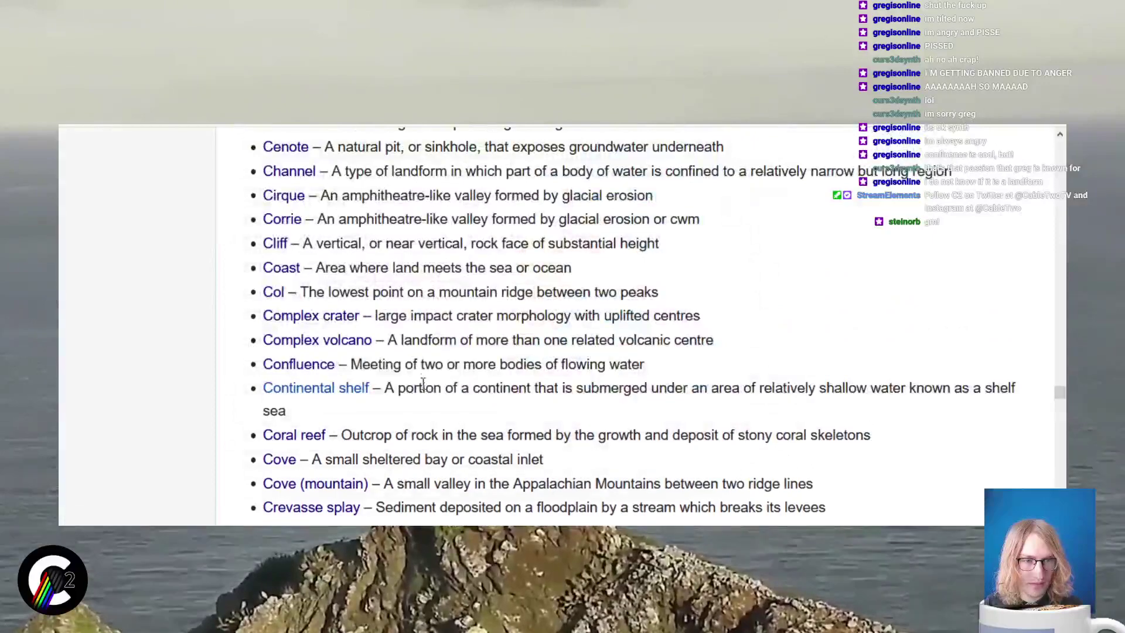
pyautogui.click(277, 368)
pyautogui.scroll(-9, 560, 360)
pyautogui.scroll(4, 560, 361)
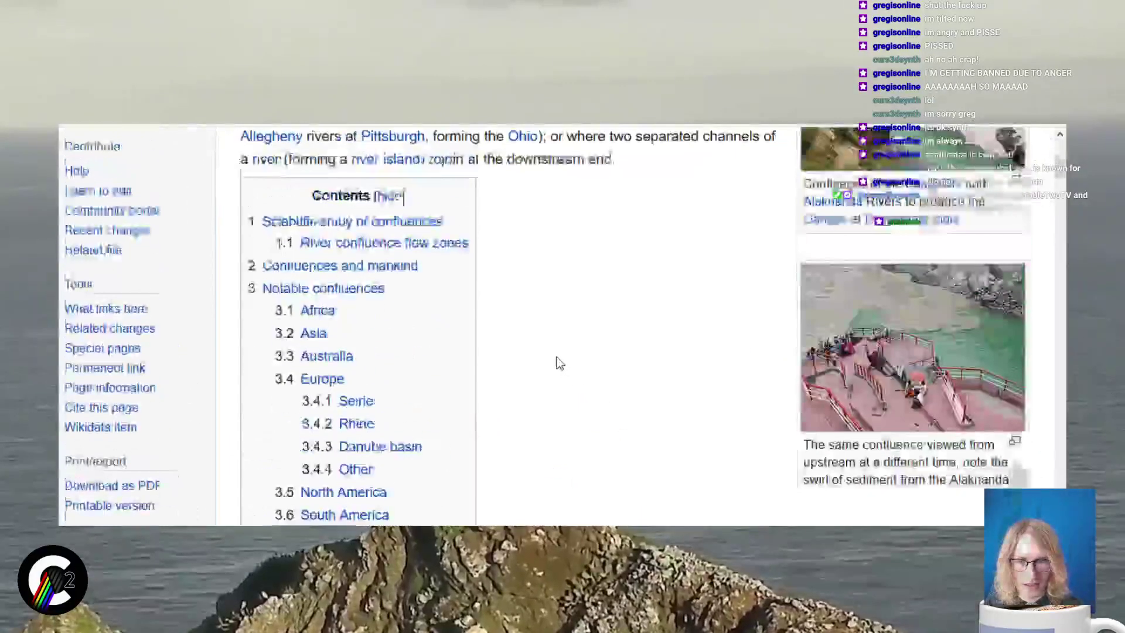
pyautogui.scroll(-15, 551, 363)
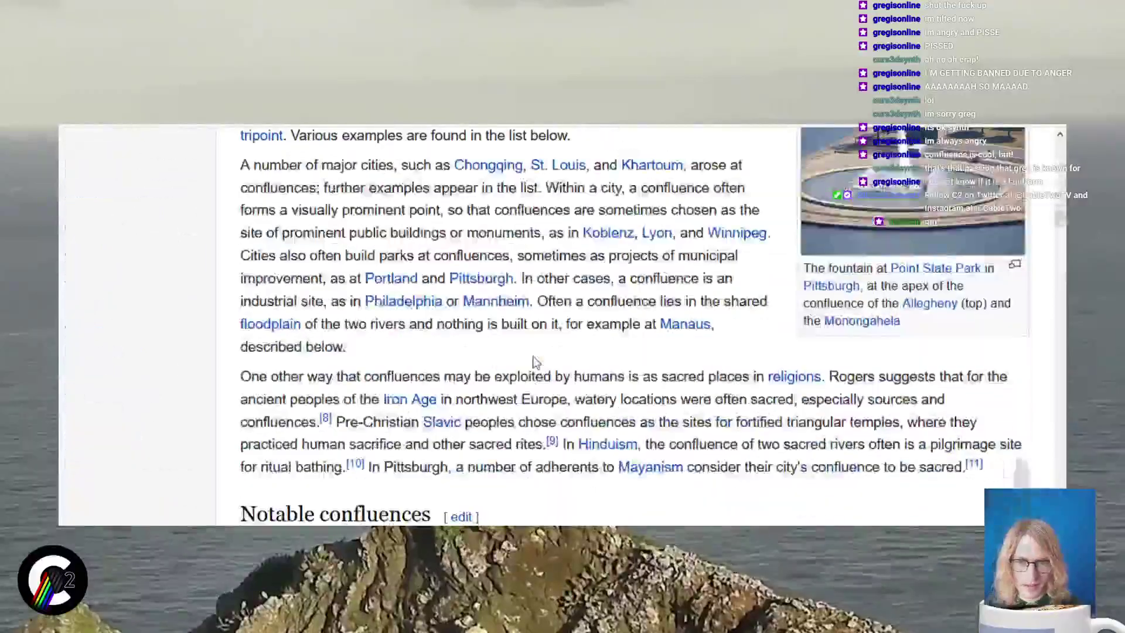
pyautogui.scroll(-15, 537, 362)
pyautogui.scroll(5, 560, 347)
pyautogui.scroll(-15, 644, 349)
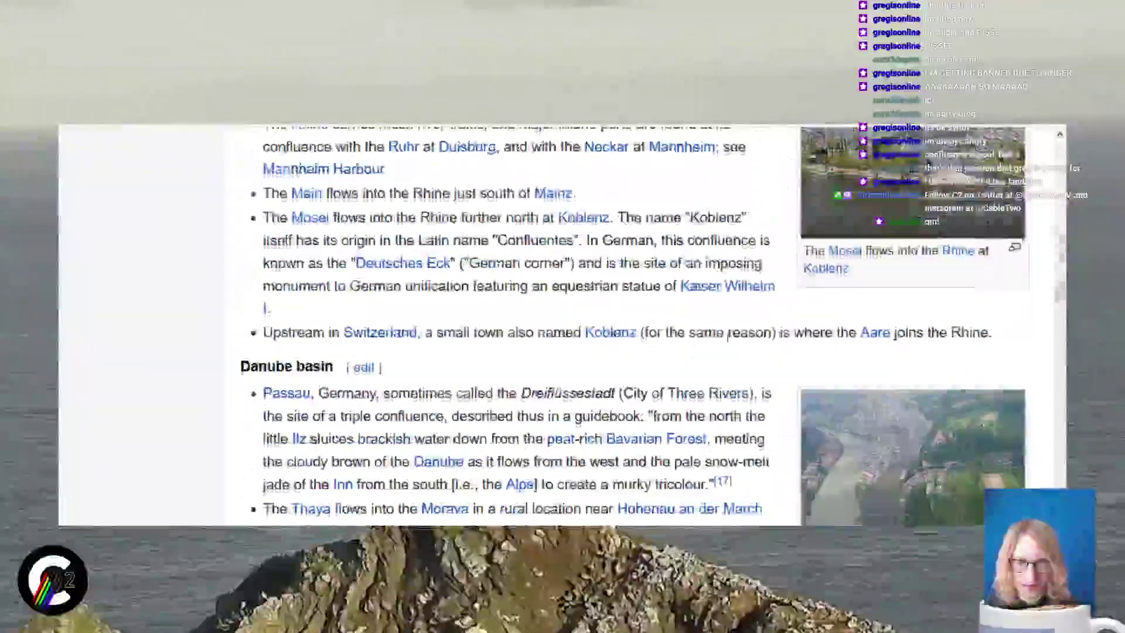
pyautogui.scroll(-5, 694, 350)
pyautogui.click(849, 205)
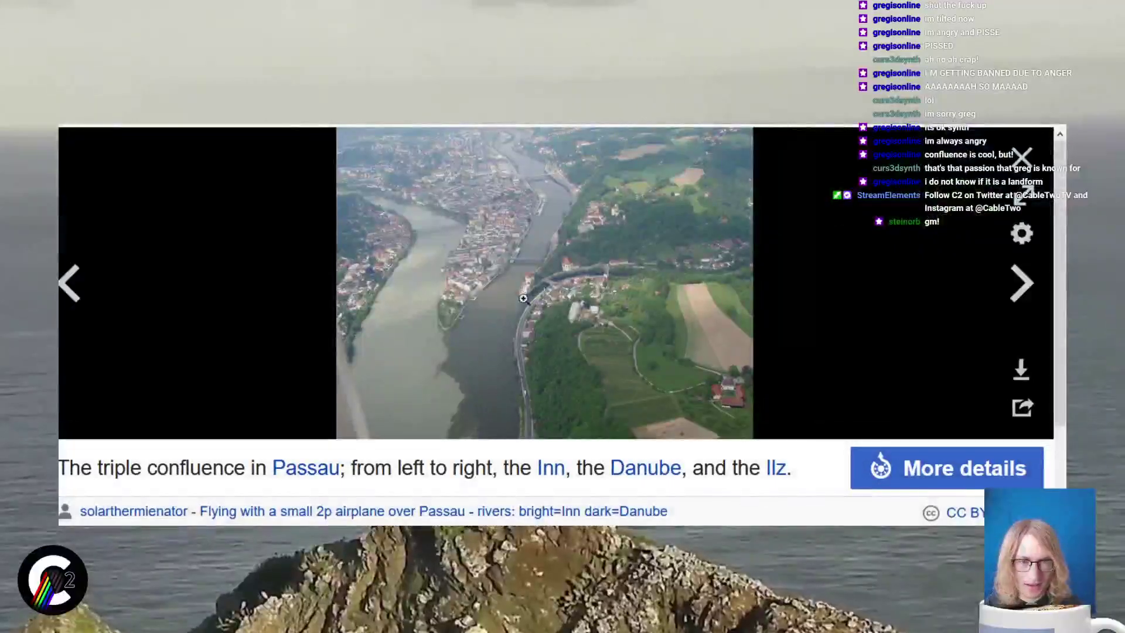
pyautogui.click(407, 375)
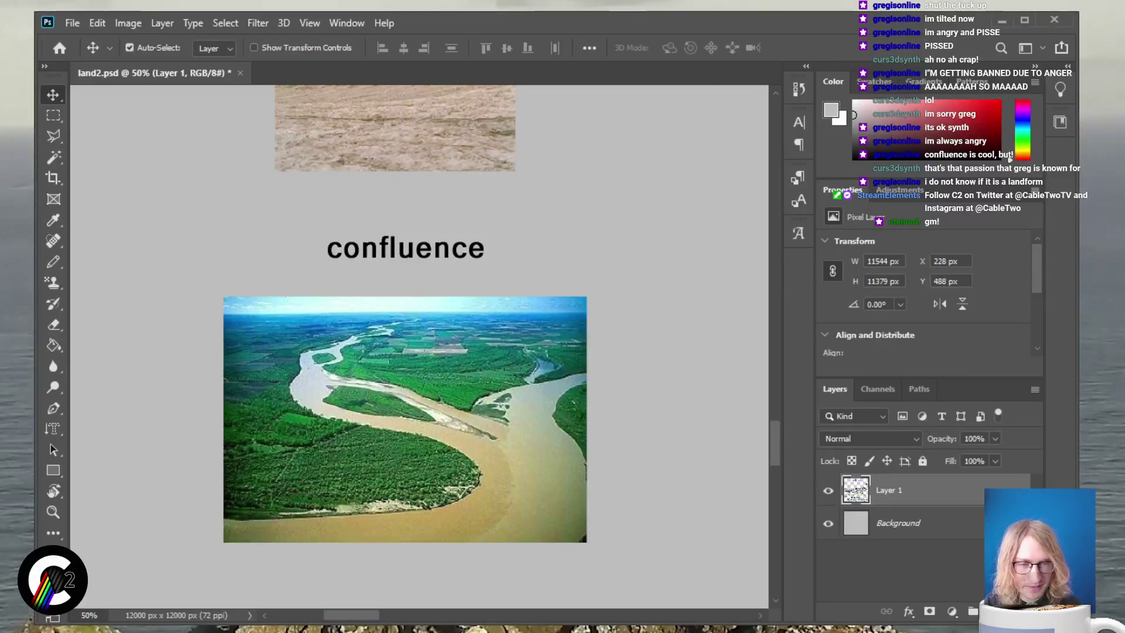
pyautogui.press('m')
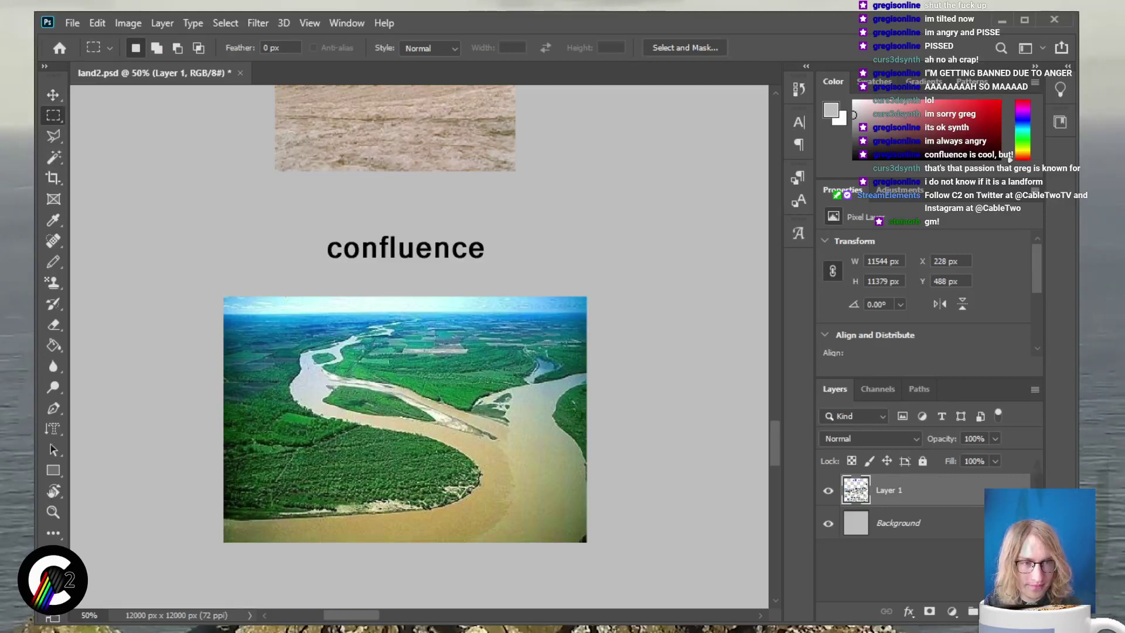
pyautogui.moveTo(499, 525); pyautogui.dragTo(606, 558)
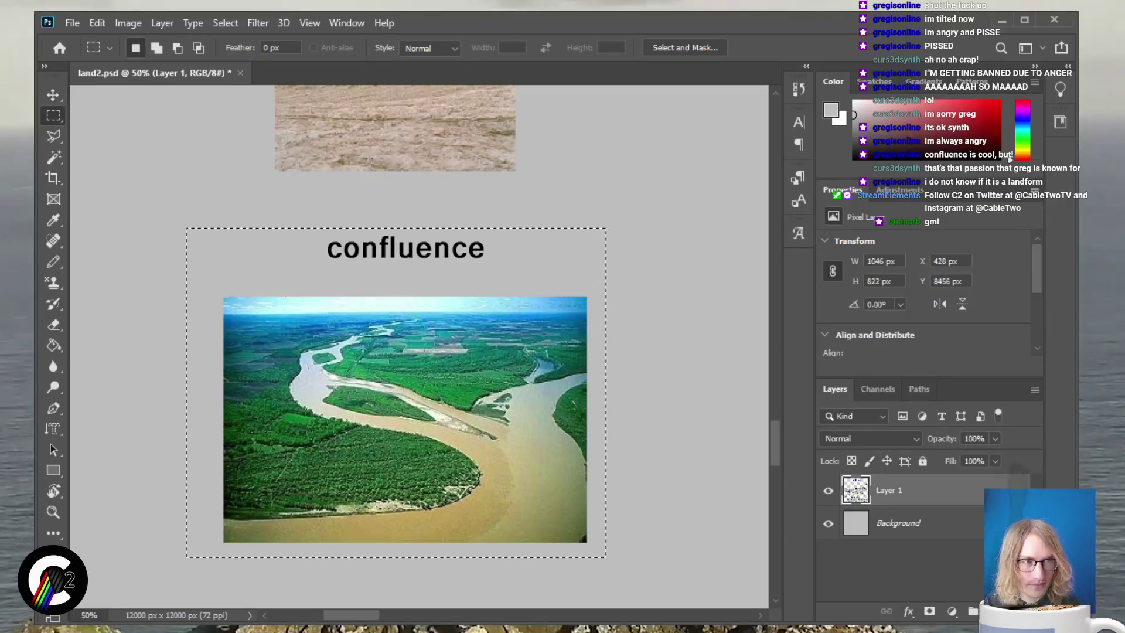
pyautogui.press('v')
pyautogui.hotkey('ctrl', '-')
pyautogui.hotkey('ctrl', '-')
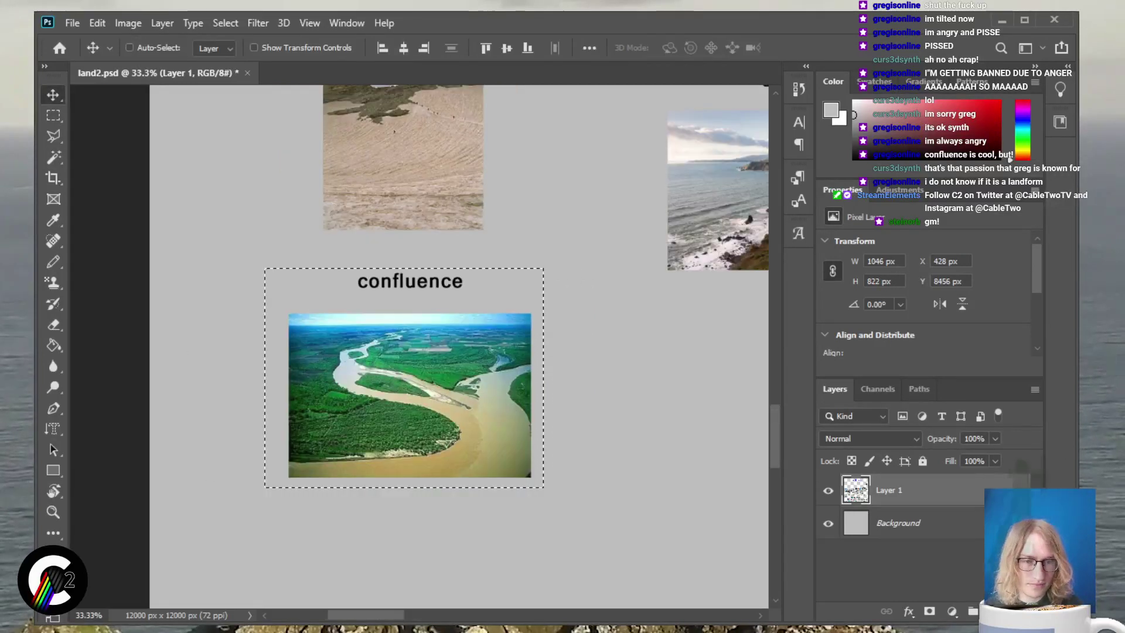
pyautogui.hotkey('ctrl', '-')
pyautogui.hotkey('ctrl', '-')
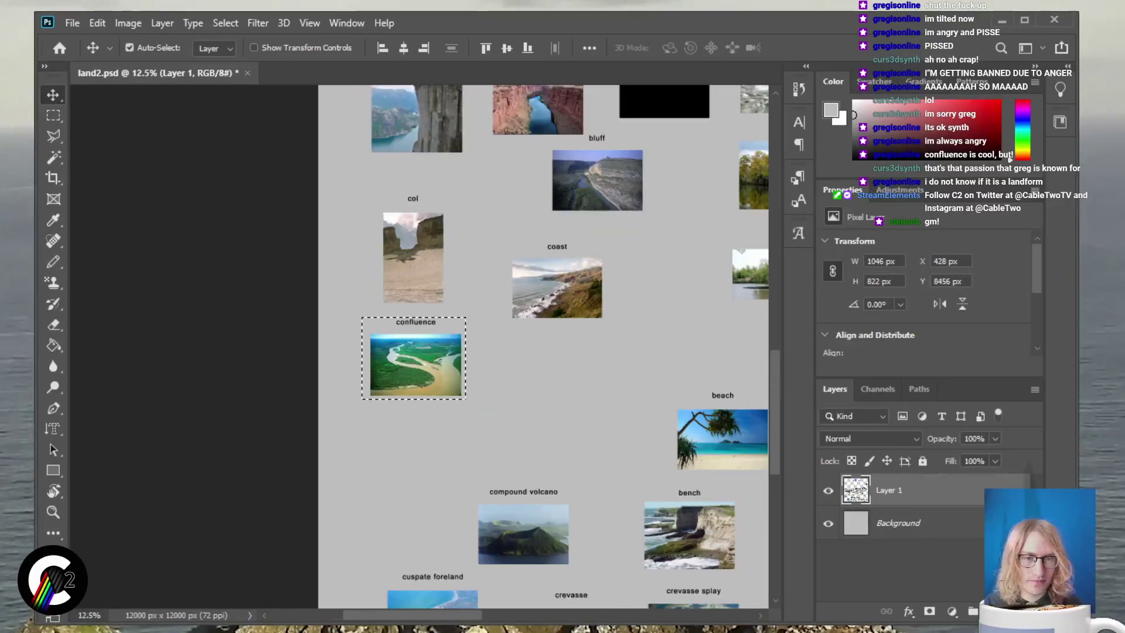
pyautogui.hotkey('ctrl', '-')
pyautogui.hotkey('ctrl', '-')
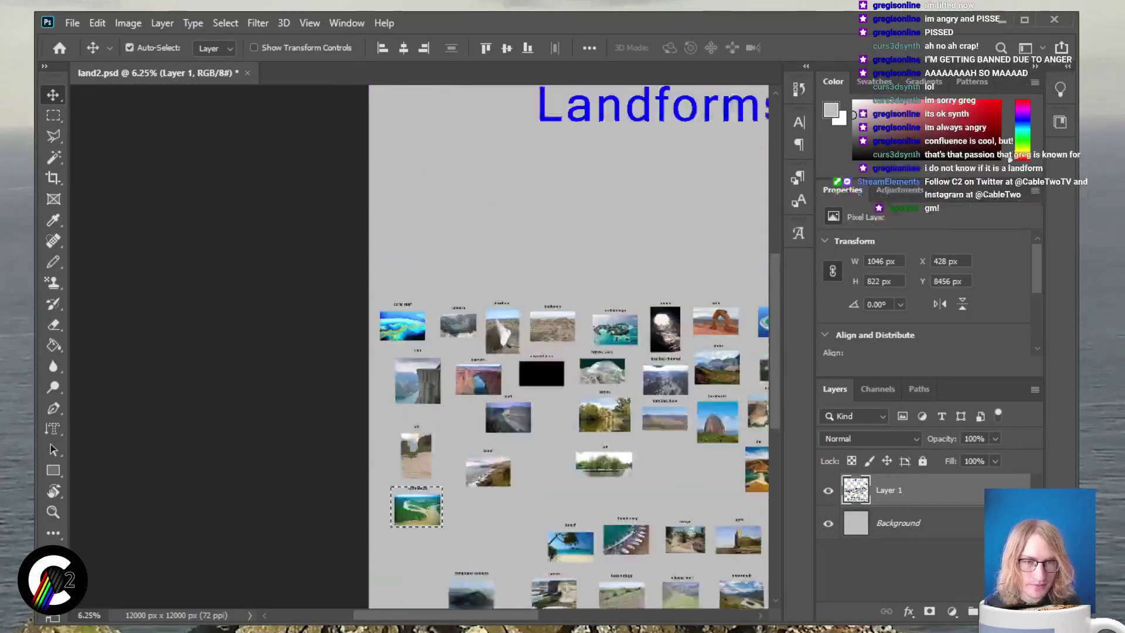
pyautogui.scroll(-2, 568, 352)
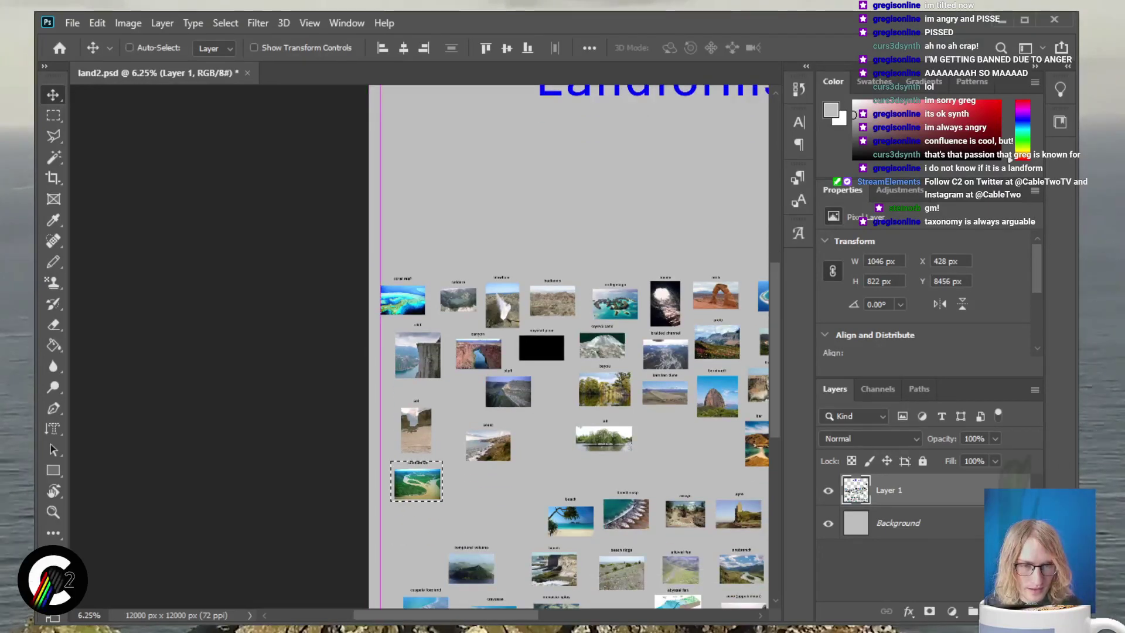
# Select the caldera and blowhole pictures together with their labels, extending the selection over blowhole's uncovered edge
pyautogui.hotkey('ctrl', '+')
pyautogui.hotkey('ctrl', '+')
pyautogui.hotkey('ctrl', '+')
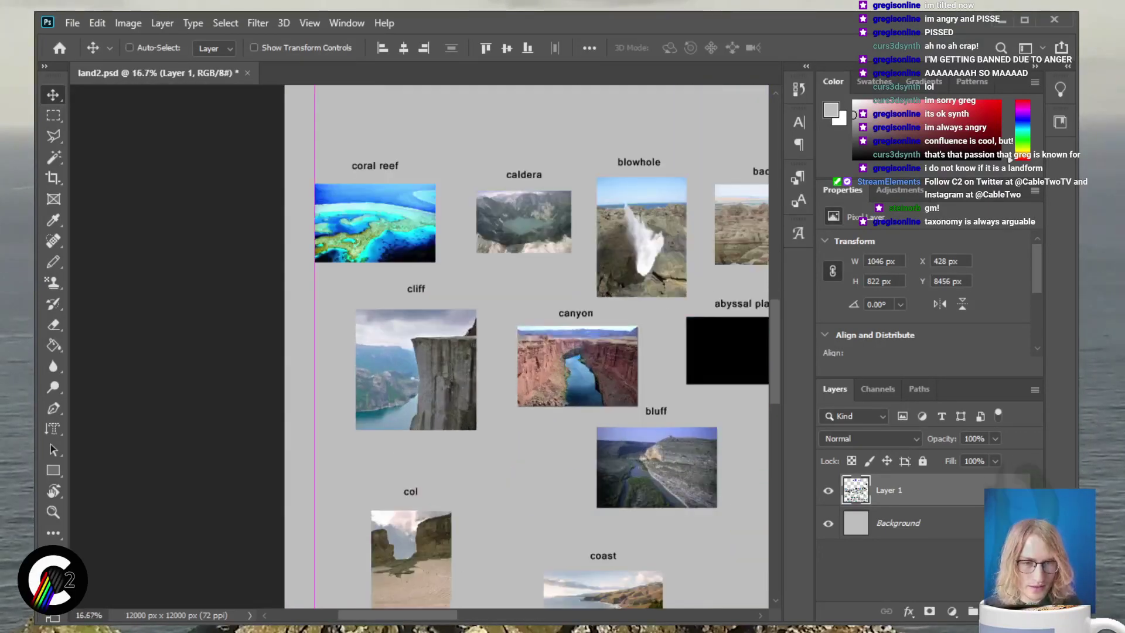
pyautogui.scroll(-1, 419, 347)
pyautogui.scroll(4, 527, 346)
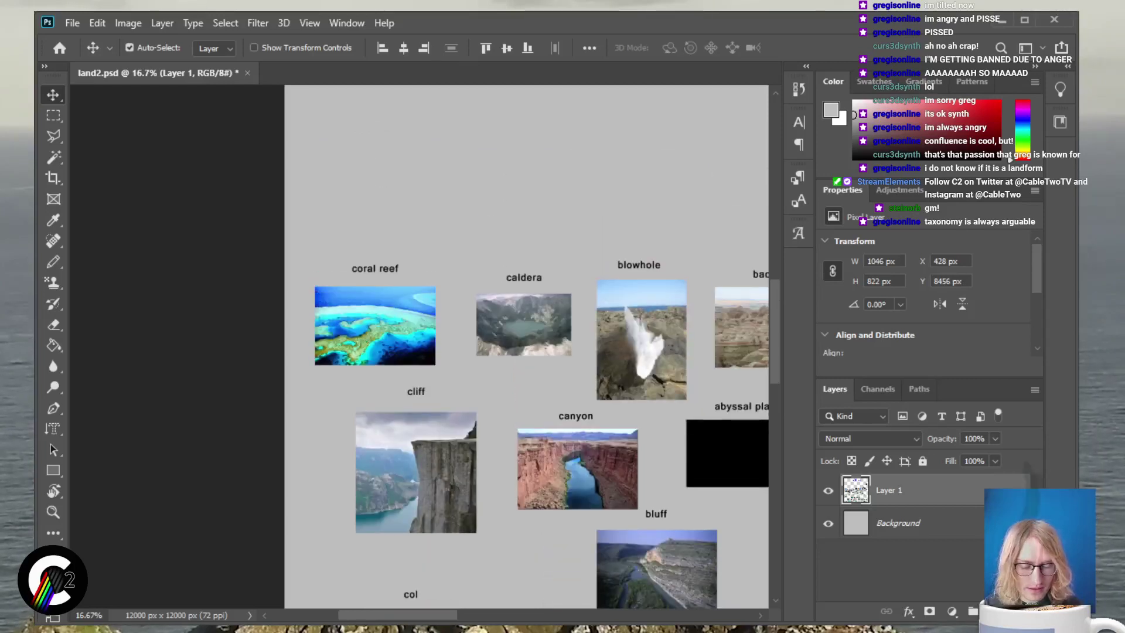
pyautogui.press('m')
pyautogui.moveTo(554, 327); pyautogui.dragTo(582, 360)
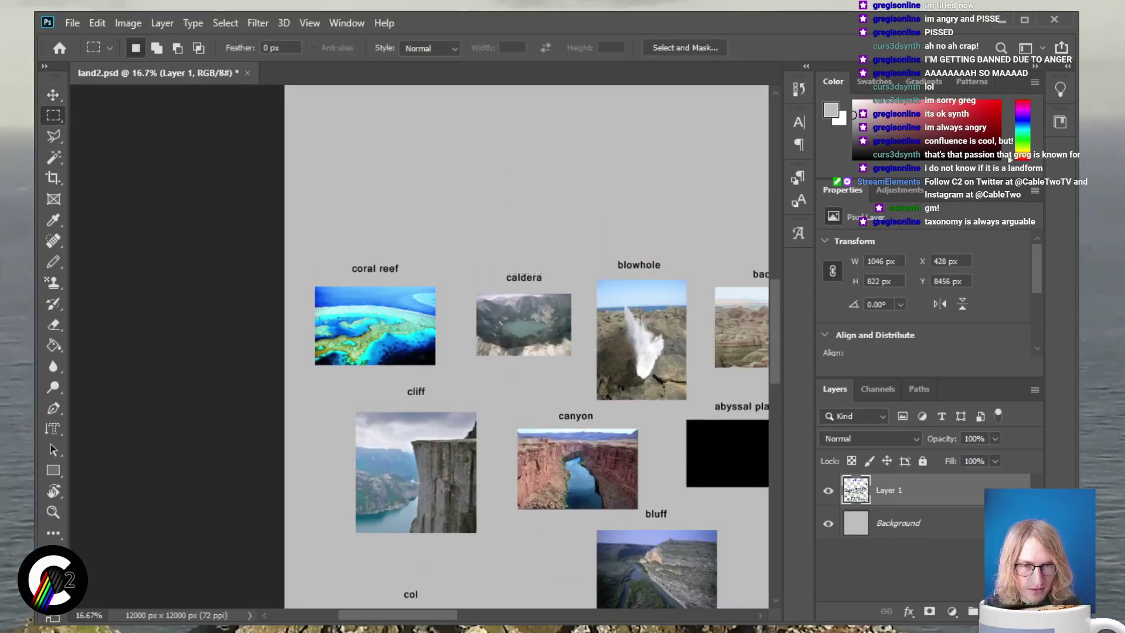
pyautogui.press('Up')
pyautogui.press('Up')
pyautogui.press('Up')
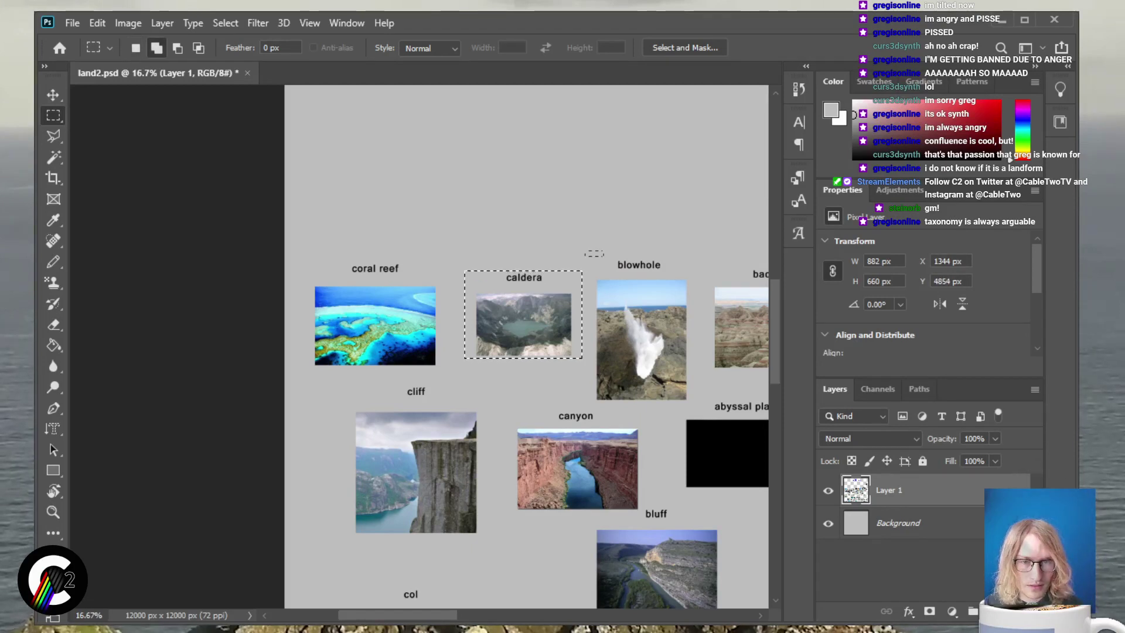
pyautogui.moveTo(694, 409); pyautogui.dragTo(694, 406)
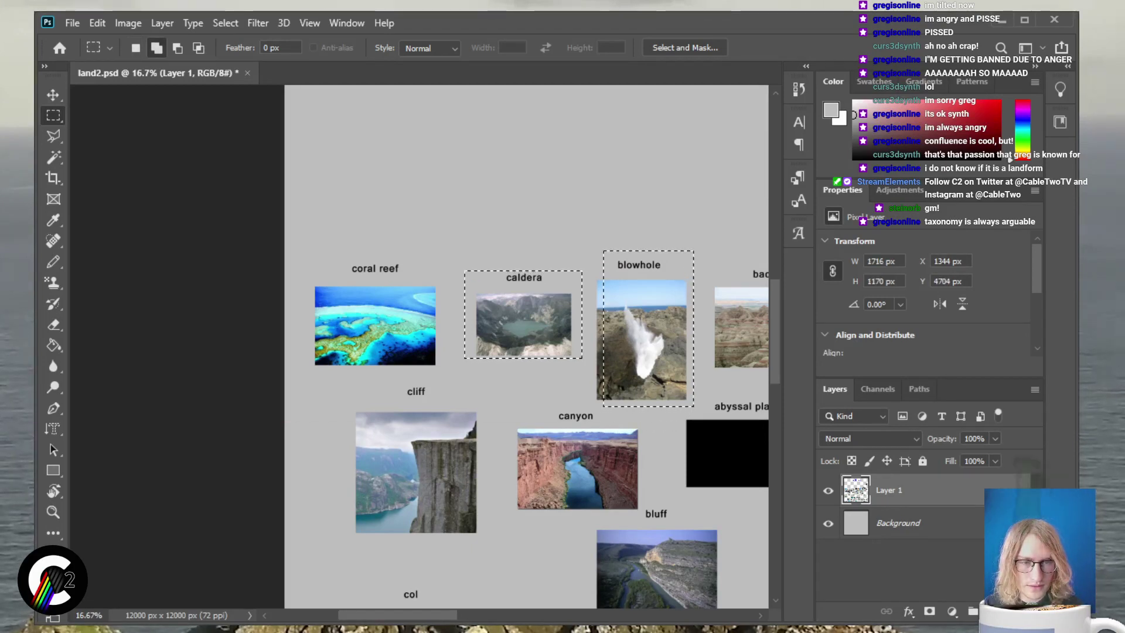
pyautogui.moveTo(594, 271); pyautogui.dragTo(646, 401)
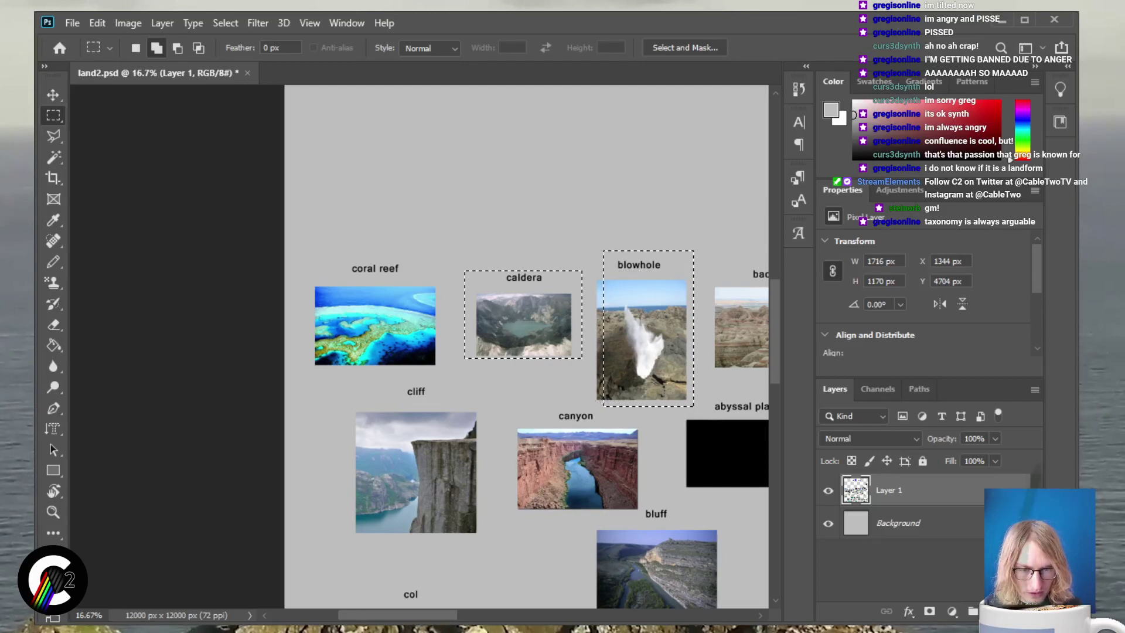
# Move the selected caldera and blowhole pictures up beneath the Landforms title, to about X 2605, Y 1802 px
pyautogui.hscroll(3, 646, 402)
pyautogui.hscroll(4, 426, 346)
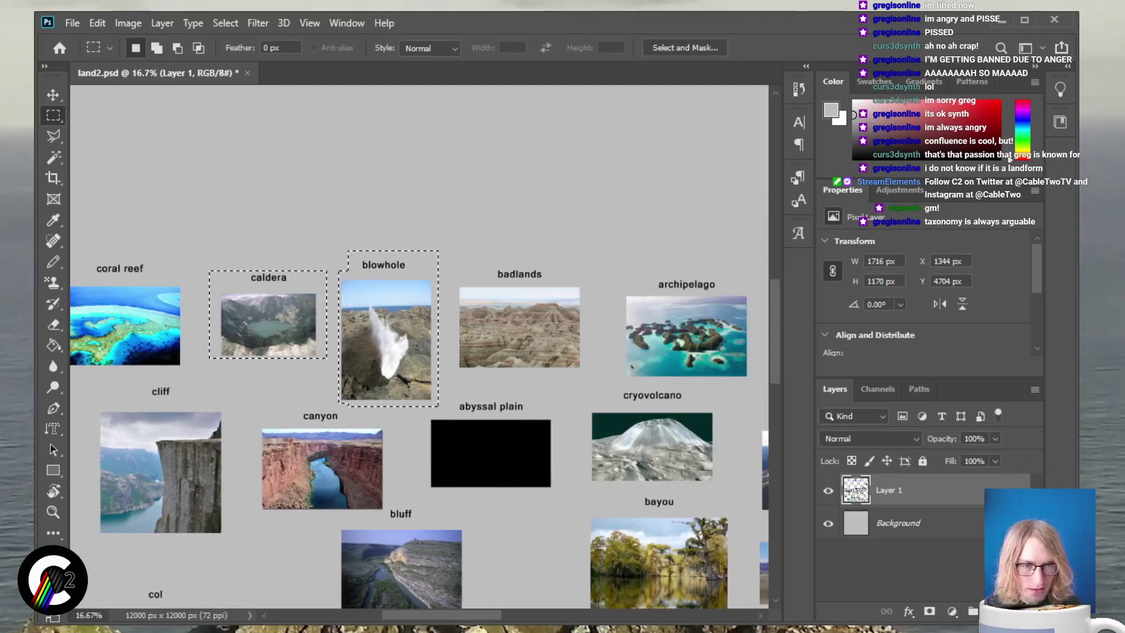
pyautogui.hscroll(2, 419, 346)
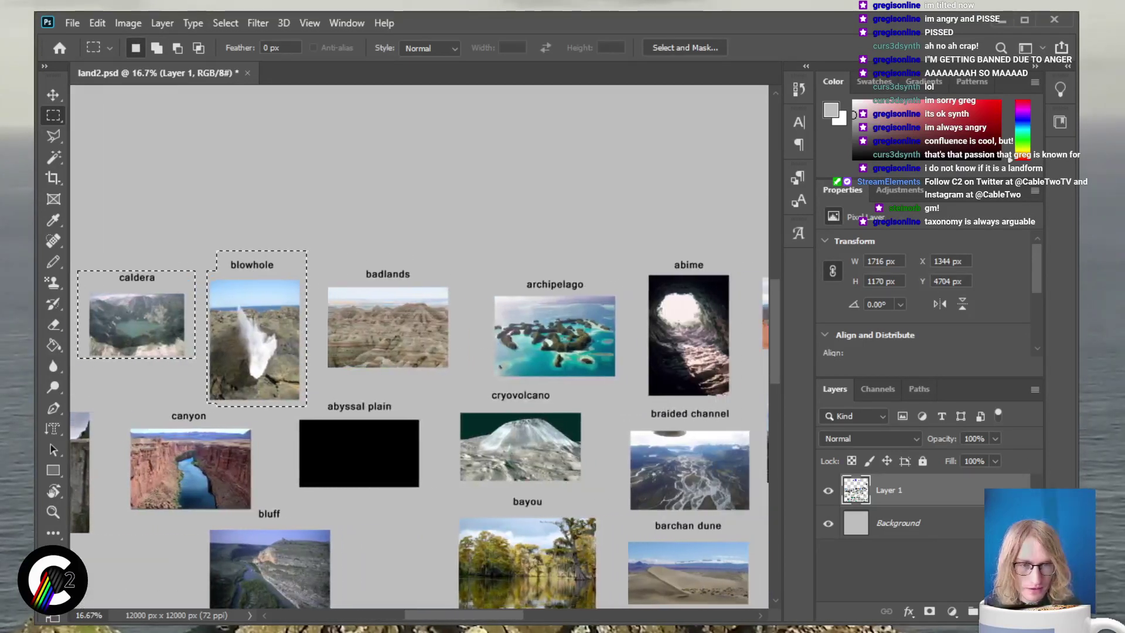
pyautogui.scroll(4, 420, 346)
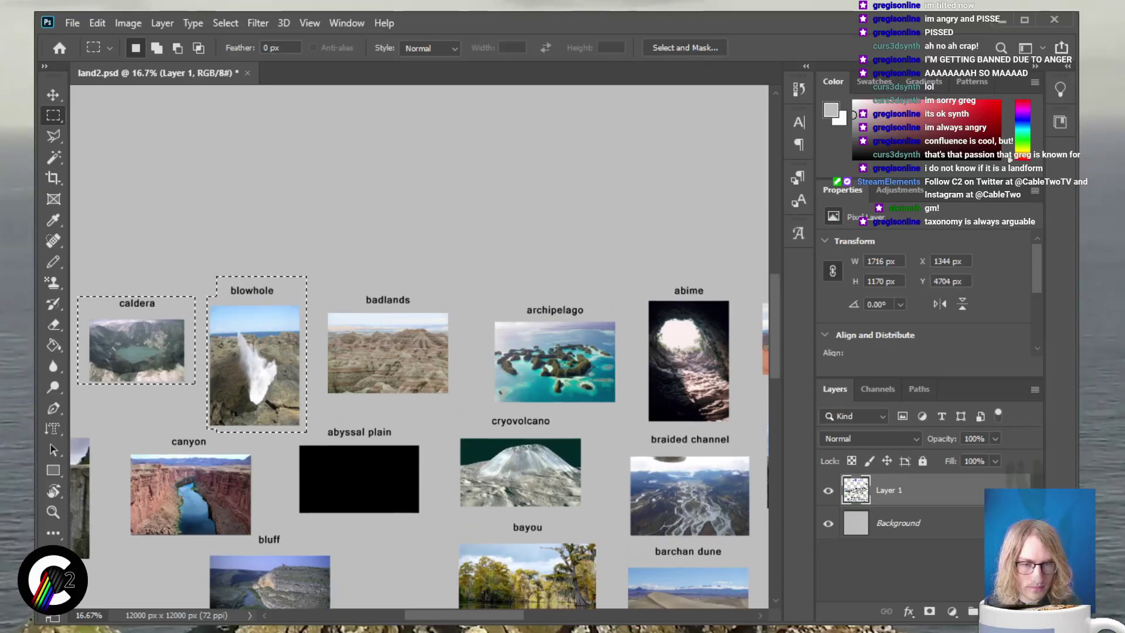
pyautogui.scroll(8, 420, 346)
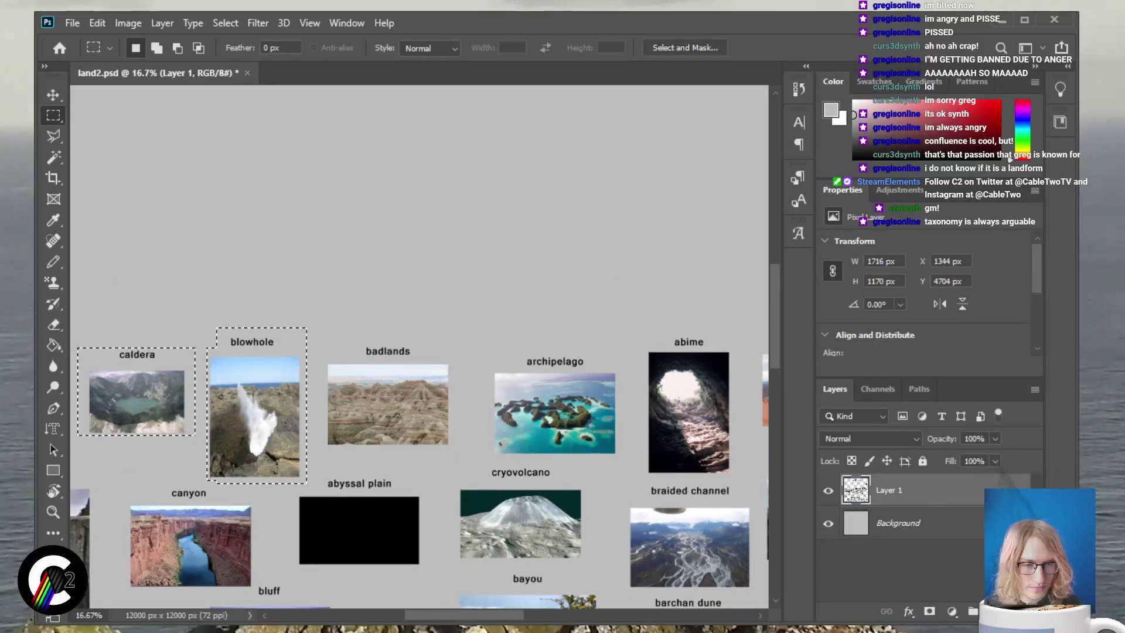
pyautogui.press('v')
pyautogui.moveTo(255, 520); pyautogui.dragTo(525, 209)
pyautogui.scroll(16, 525, 210)
pyautogui.moveTo(525, 414); pyautogui.dragTo(411, 328)
# Examine the landform rows from badlands, archipelago and abime across to arch, atoll, baymouth bar, barrier island and butte
pyautogui.scroll(-7, 423, 266)
pyautogui.scroll(5, 423, 266)
pyautogui.scroll(-5, 411, 328)
pyautogui.scroll(-6, 419, 346)
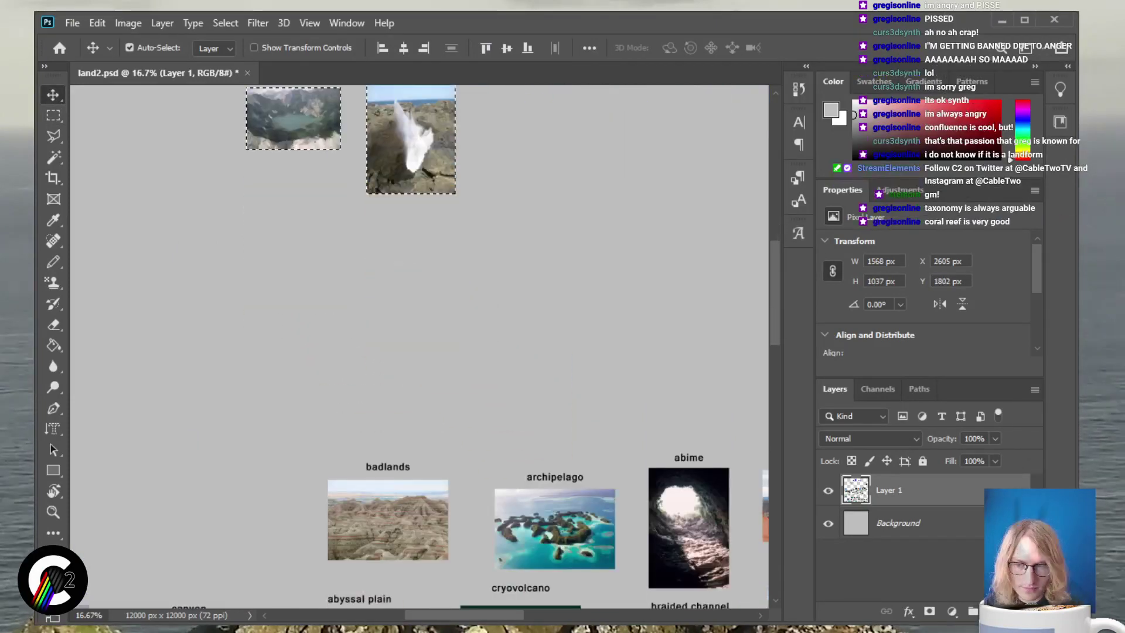
pyautogui.scroll(-3, 419, 346)
pyautogui.scroll(-2, 420, 346)
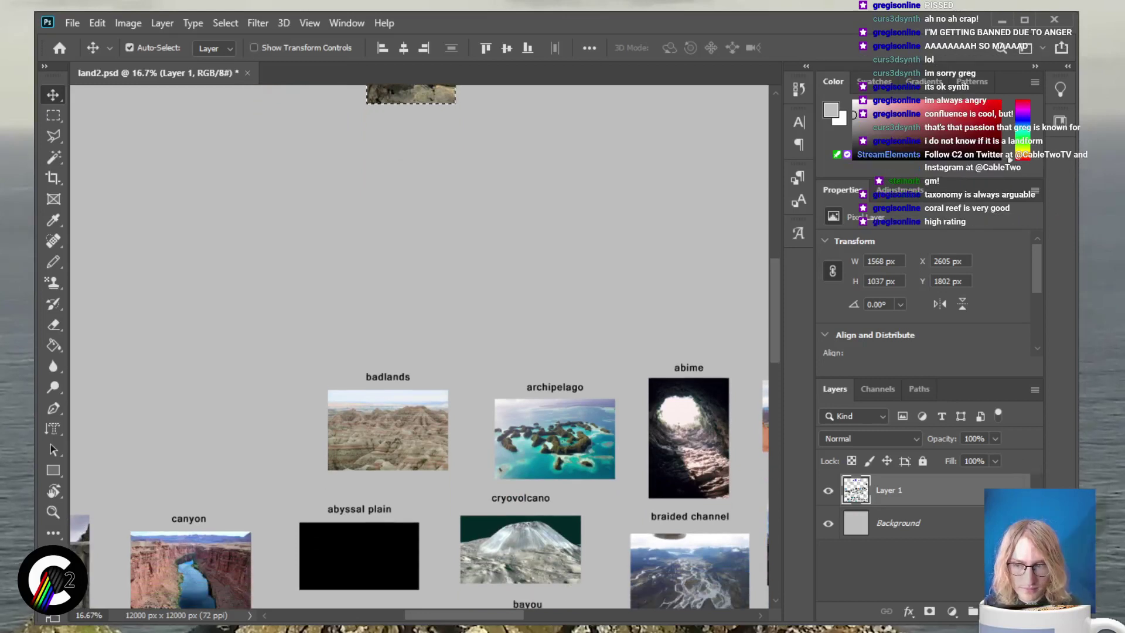
pyautogui.scroll(-1, 420, 345)
pyautogui.scroll(-2, 420, 345)
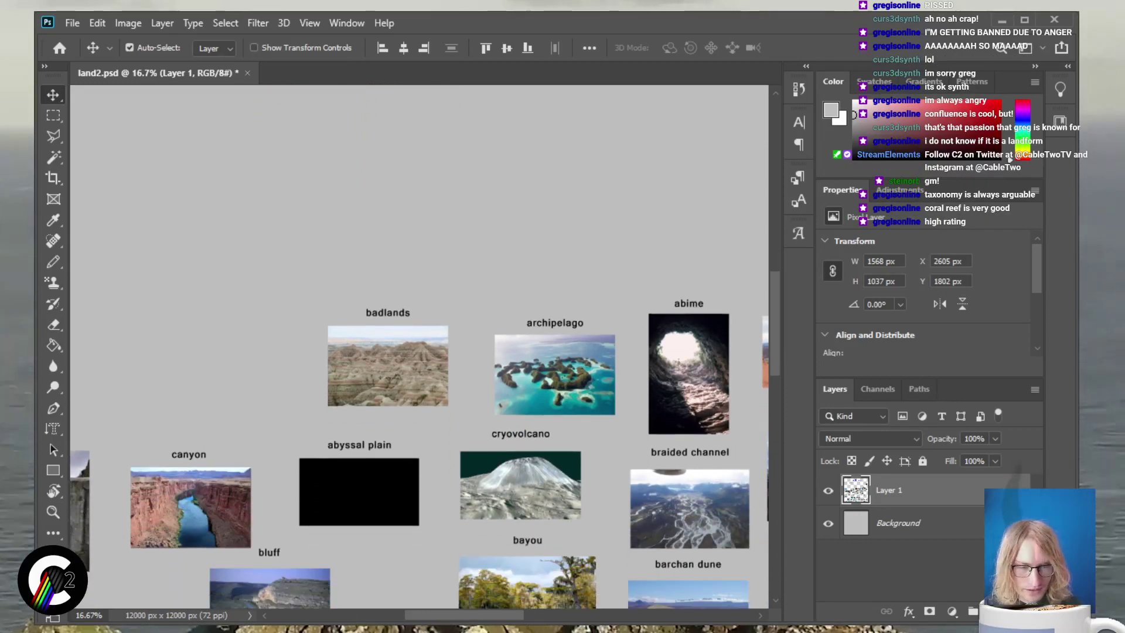
pyautogui.hscroll(15, 419, 346)
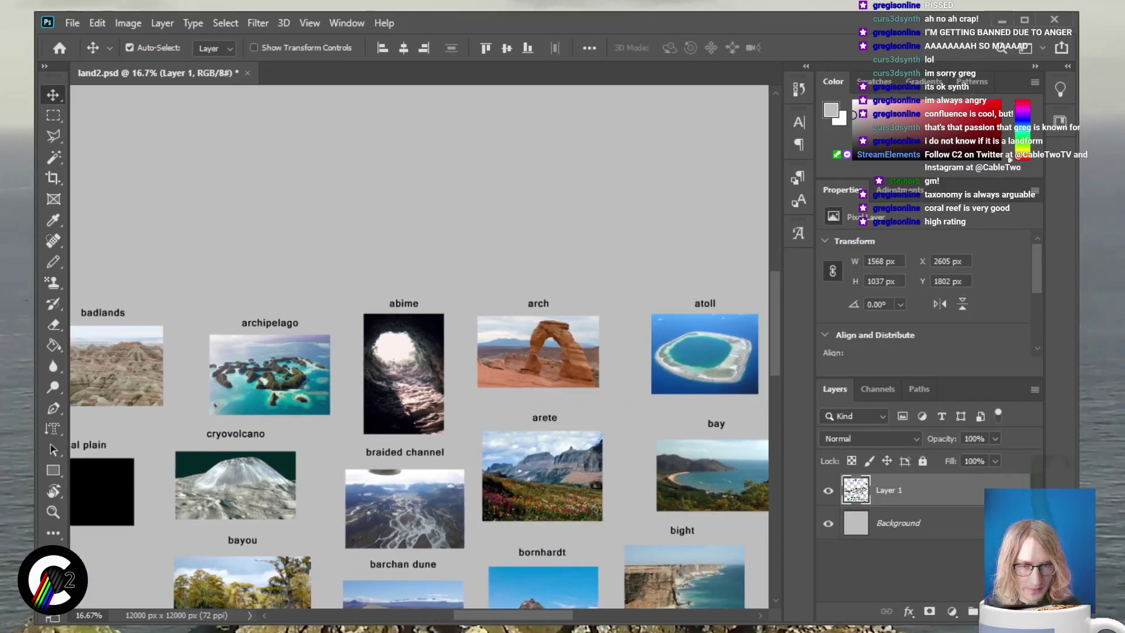
pyautogui.hscroll(12, 420, 346)
pyautogui.scroll(-3, 420, 346)
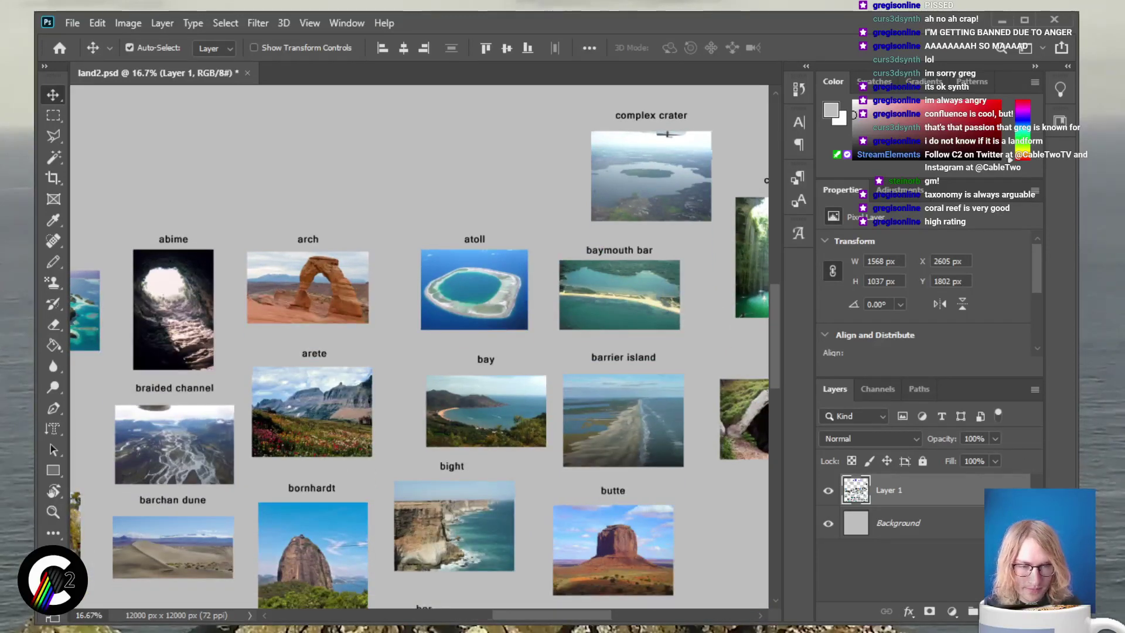
# Select the bornhardt picture with its label and lift it above the arch row, to about X 6230, Y 3320 px
pyautogui.scroll(-3, 420, 346)
pyautogui.hscroll(-3, 420, 346)
pyautogui.press('m')
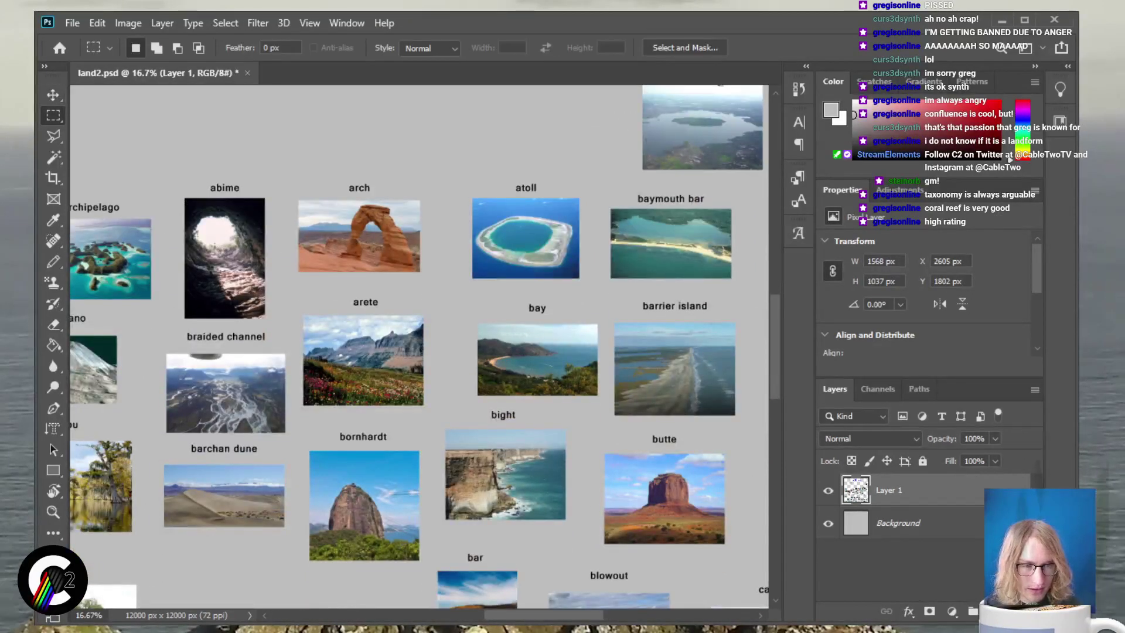
pyautogui.moveTo(304, 434)
pyautogui.mouseDown()
pyautogui.moveTo(375, 527)
pyautogui.moveTo(423, 567)
pyautogui.mouseUp()
pyautogui.press('v')
pyautogui.moveTo(364, 505); pyautogui.dragTo(365, 230)
pyautogui.scroll(6, 365, 229)
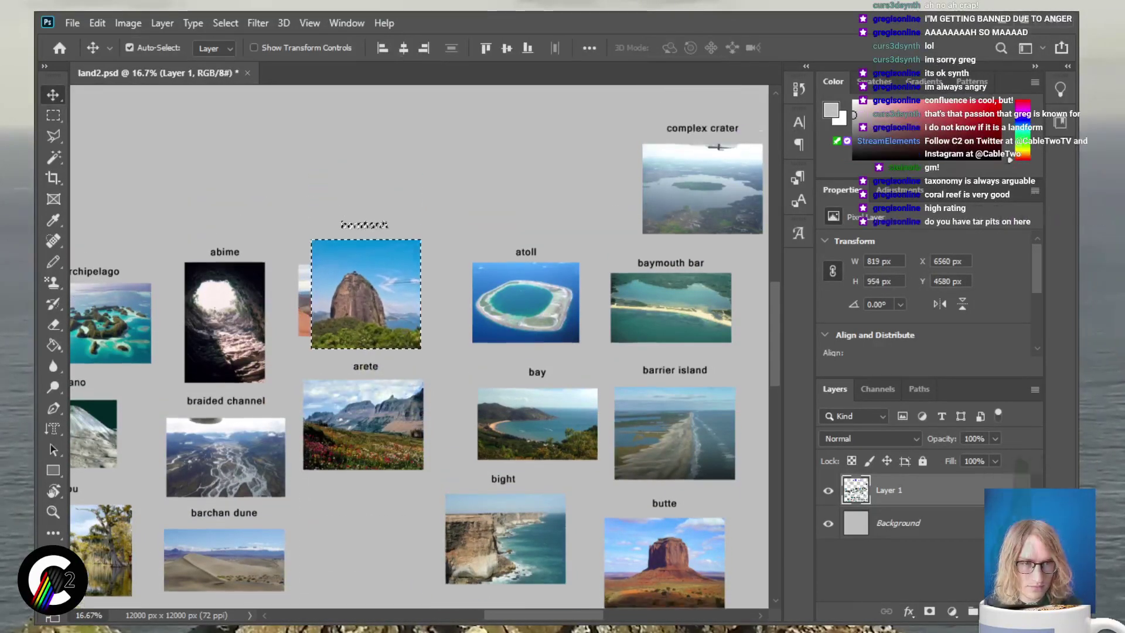
pyautogui.moveTo(365, 387); pyautogui.dragTo(322, 219)
# Move the bornhardt picture with its label to directly beneath caldera, at about X 2534, Y 2726 px
pyautogui.scroll(8, 322, 219)
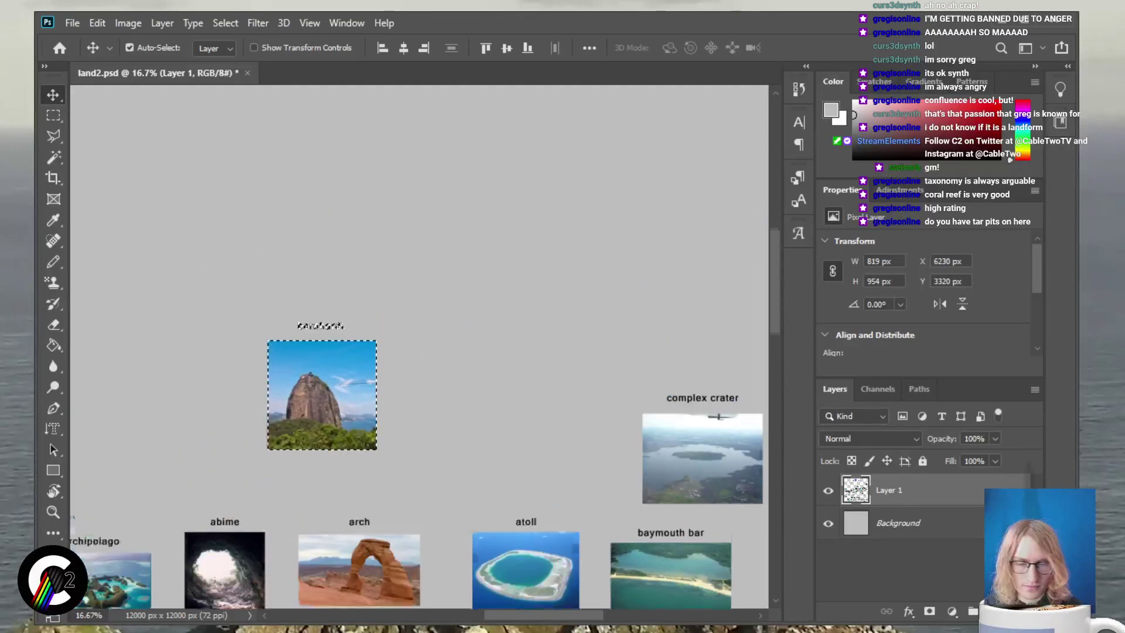
pyautogui.scroll(3, 419, 346)
pyautogui.hscroll(-14, 419, 345)
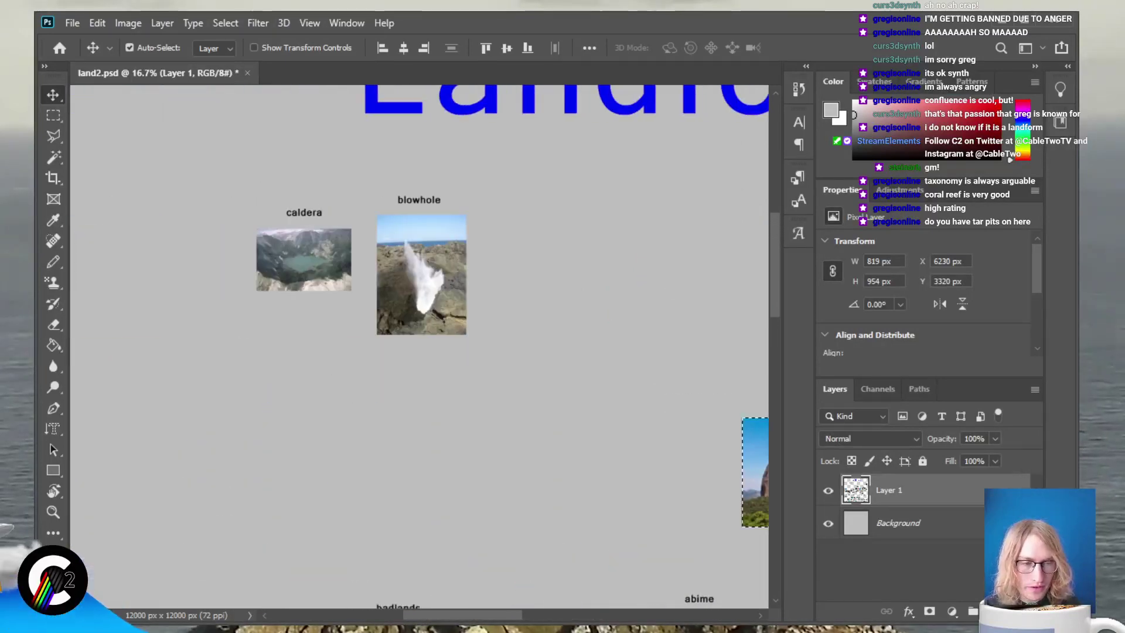
pyautogui.hscroll(3, 419, 346)
pyautogui.moveTo(689, 472); pyautogui.dragTo(459, 294)
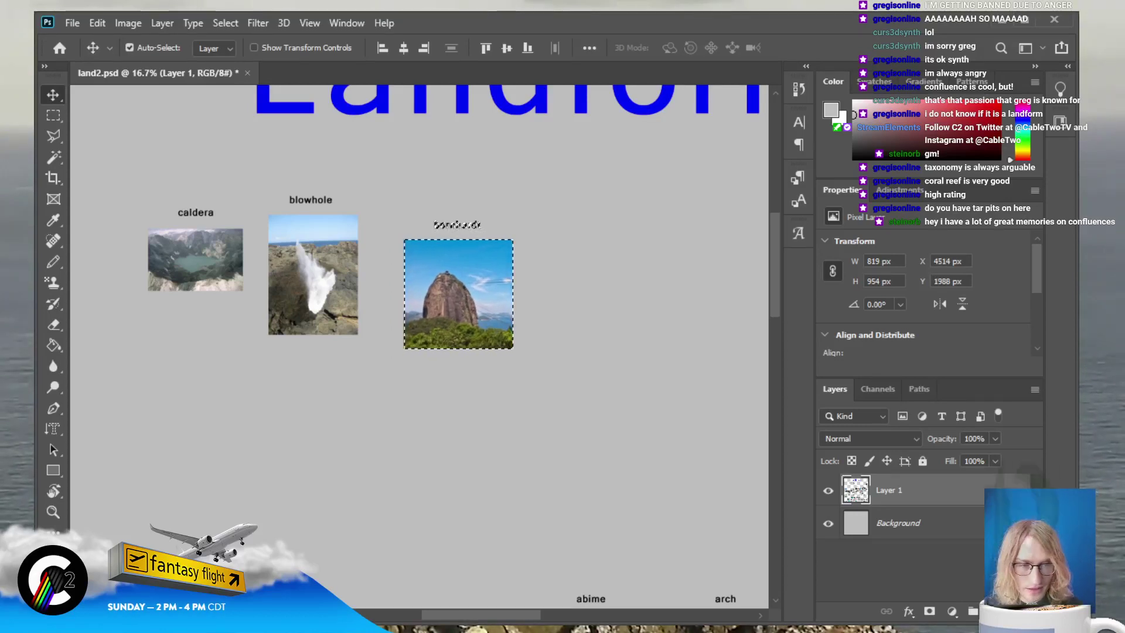
pyautogui.scroll(3, 420, 346)
pyautogui.moveTo(459, 371); pyautogui.dragTo(193, 469)
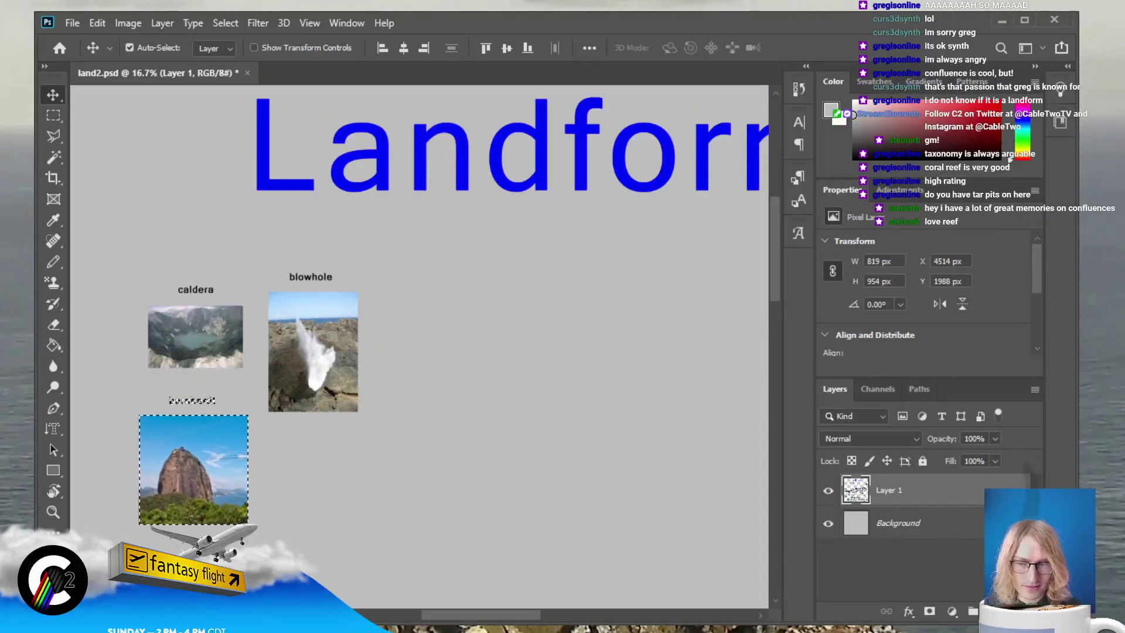
pyautogui.scroll(-10, 420, 346)
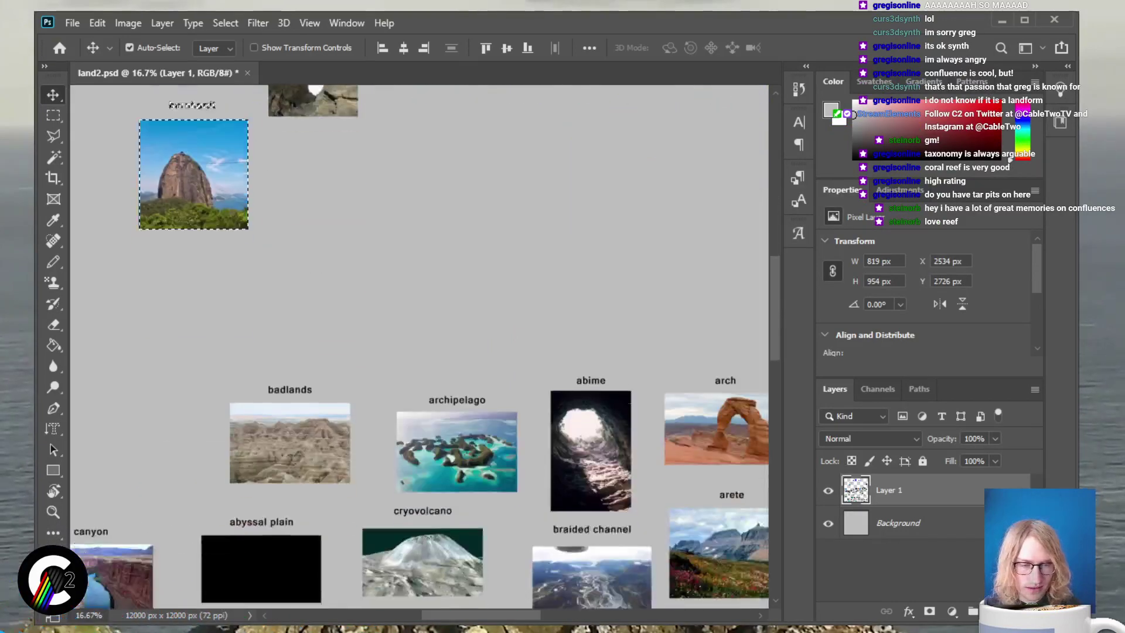
pyautogui.scroll(-2, 420, 346)
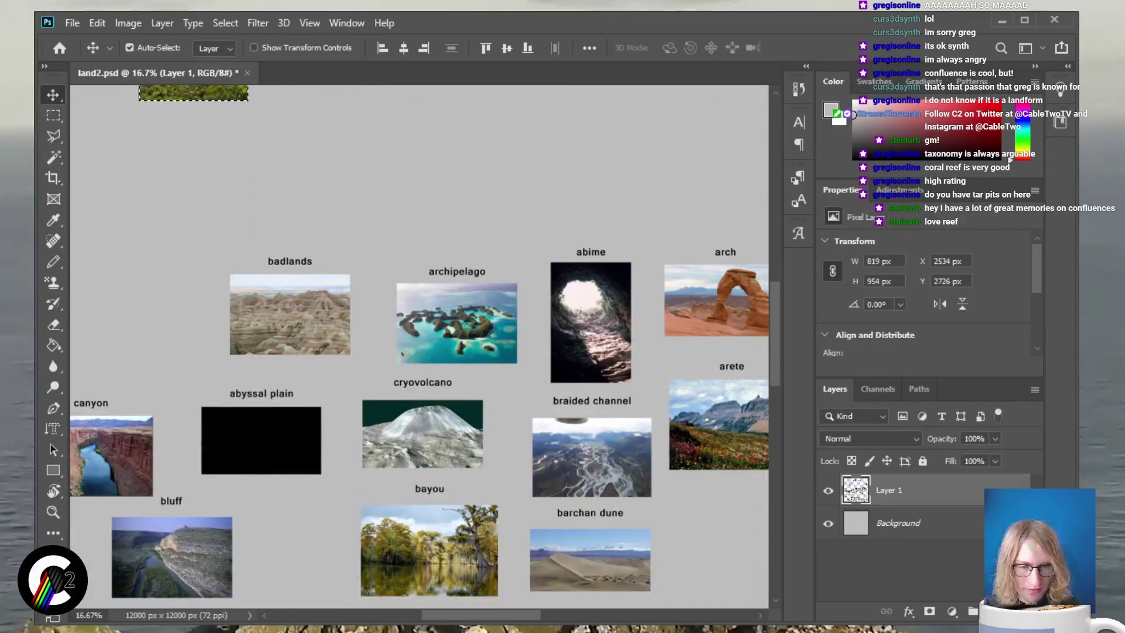
# Move the coral reef picture with its label beside bornhardt, to about X 3696, Y 2956 px
pyautogui.hscroll(-5, 420, 346)
pyautogui.hscroll(-5, 420, 346)
pyautogui.press('m')
pyautogui.moveTo(376, 237); pyautogui.dragTo(519, 379)
pyautogui.scroll(2, 504, 363)
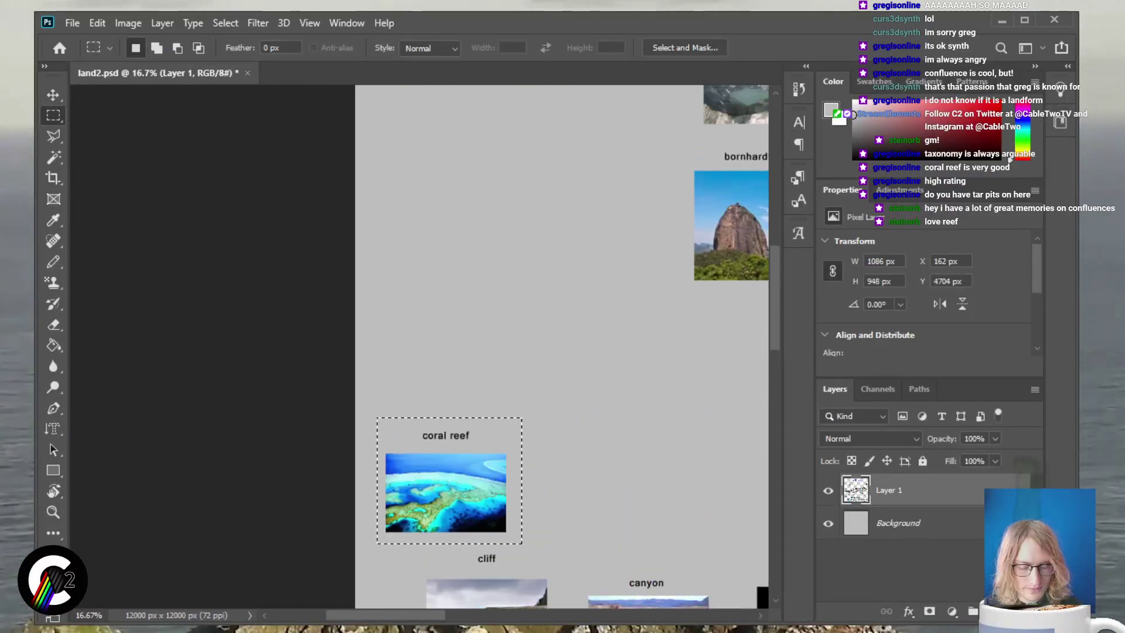
pyautogui.press('v')
pyautogui.moveTo(446, 493); pyautogui.dragTo(552, 297)
pyautogui.scroll(2, 552, 297)
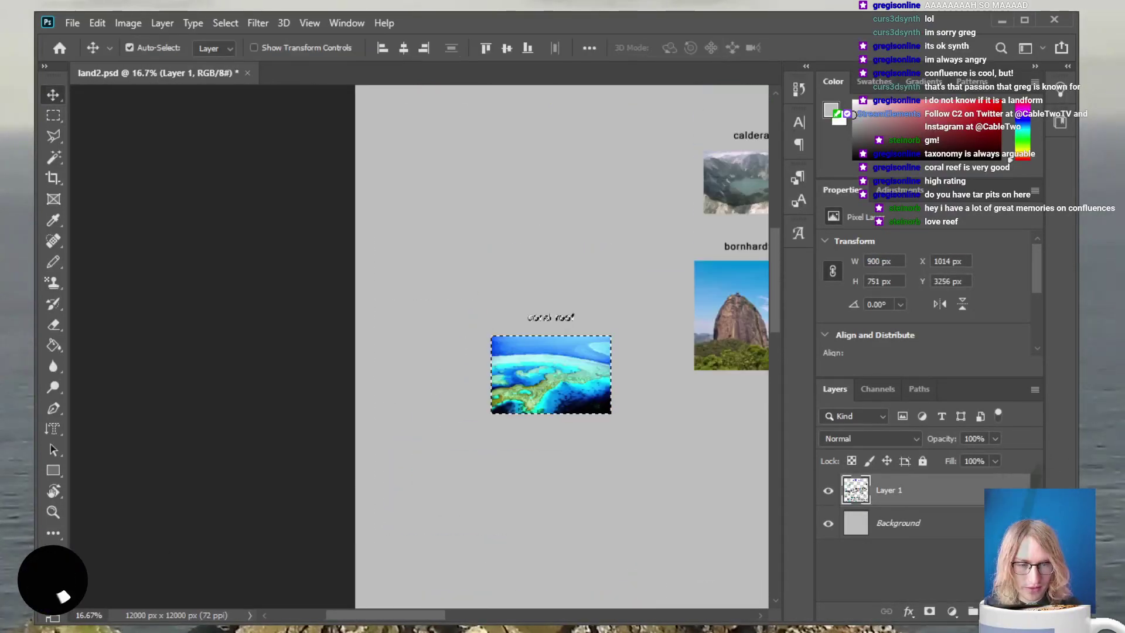
pyautogui.hscroll(5, 552, 297)
pyautogui.hscroll(2, 419, 346)
pyautogui.moveTo(176, 372); pyautogui.dragTo(532, 334)
# Examine the unsorted landforms from cliff and canyon down through col, coast and confluence, and across to bayou, ait and arete
pyautogui.scroll(-5, 420, 345)
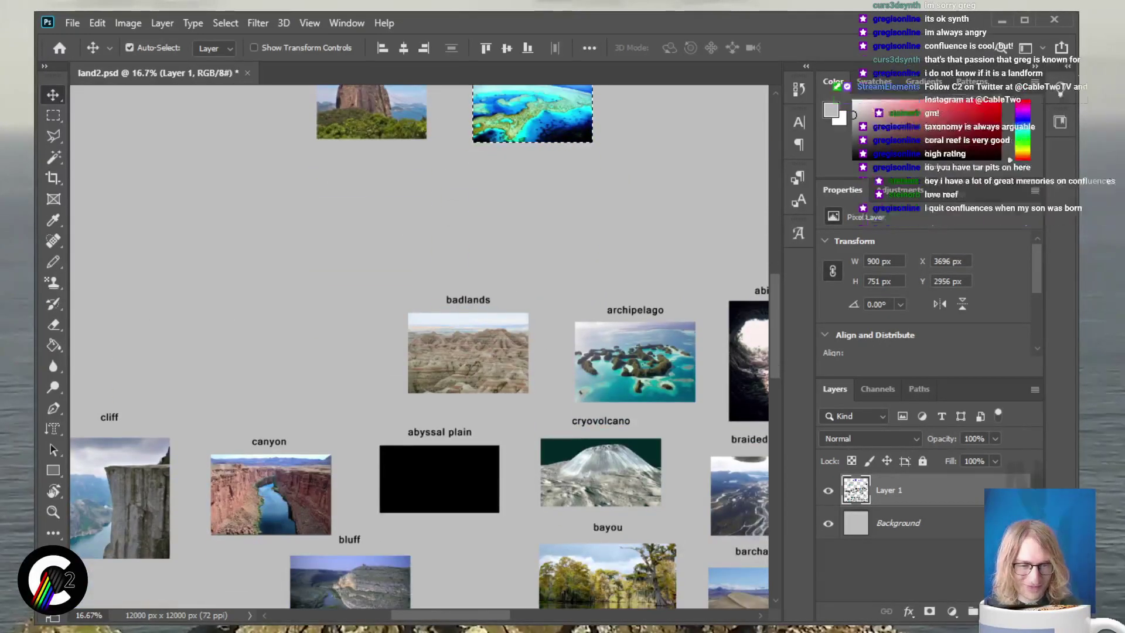
pyautogui.hscroll(-1, 420, 346)
pyautogui.hscroll(-4, 420, 345)
pyautogui.hscroll(2, 420, 346)
pyautogui.scroll(-4, 419, 345)
pyautogui.scroll(-1, 419, 346)
pyautogui.hscroll(1, 420, 346)
pyautogui.scroll(-3, 420, 346)
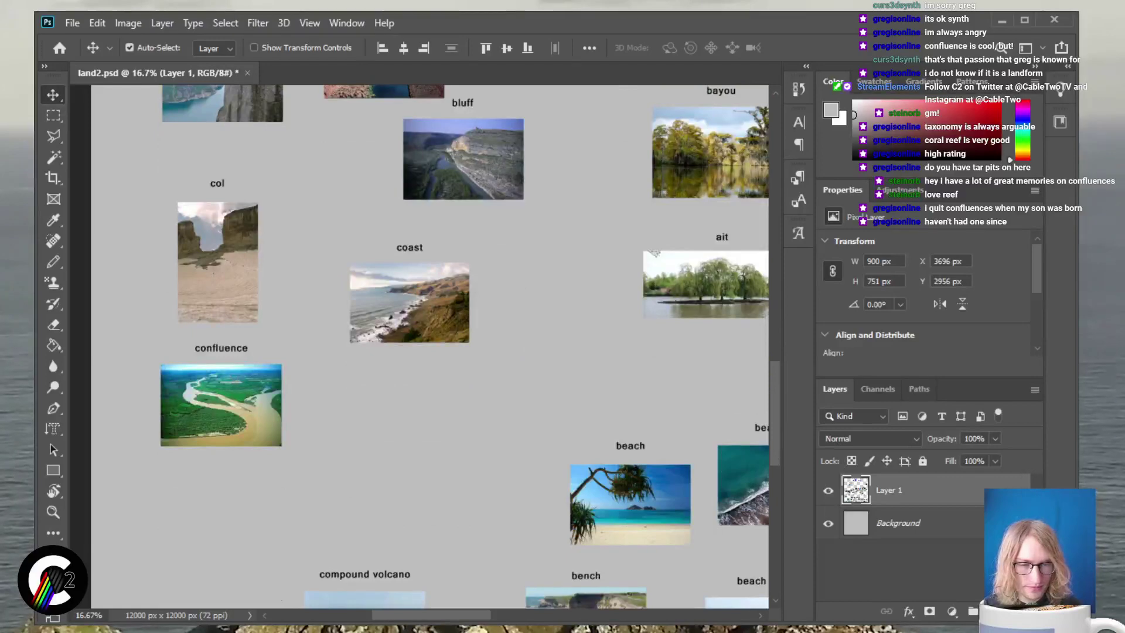
pyautogui.hscroll(6, 419, 346)
pyautogui.scroll(5, 420, 346)
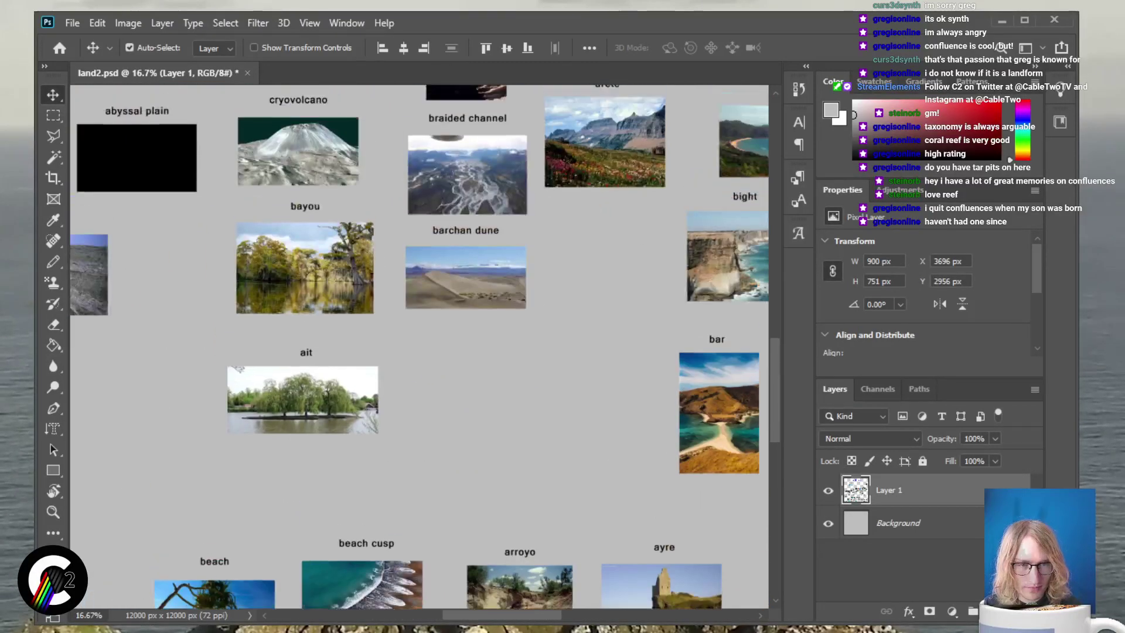
pyautogui.scroll(3, 419, 346)
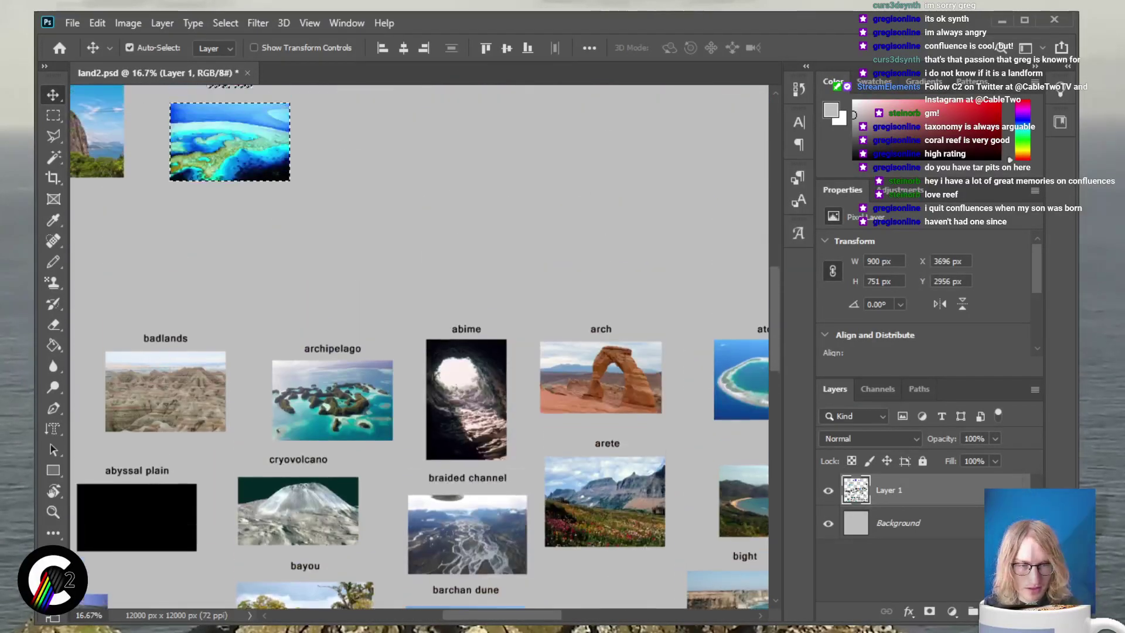
# Move the cryovolcano picture with its label up beside blowhole, to about X 4429, Y 2188 px
pyautogui.press('m')
pyautogui.hotkey('ctrl', 'd')
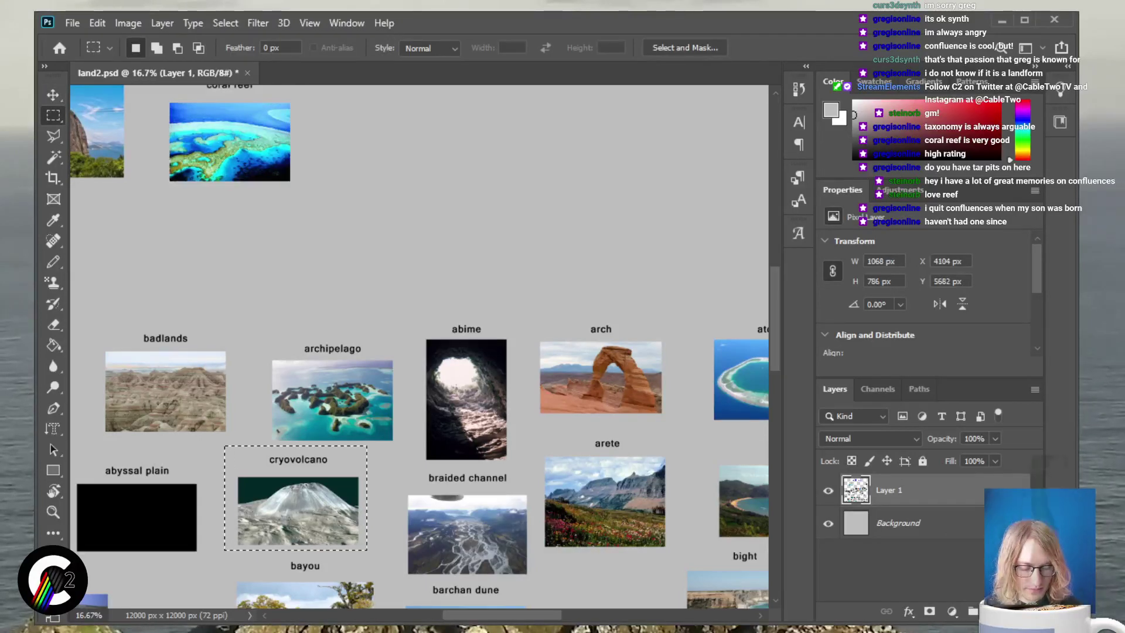
pyautogui.press('v')
pyautogui.moveTo(295, 495); pyautogui.dragTo(435, 172)
pyautogui.scroll(5, 437, 176)
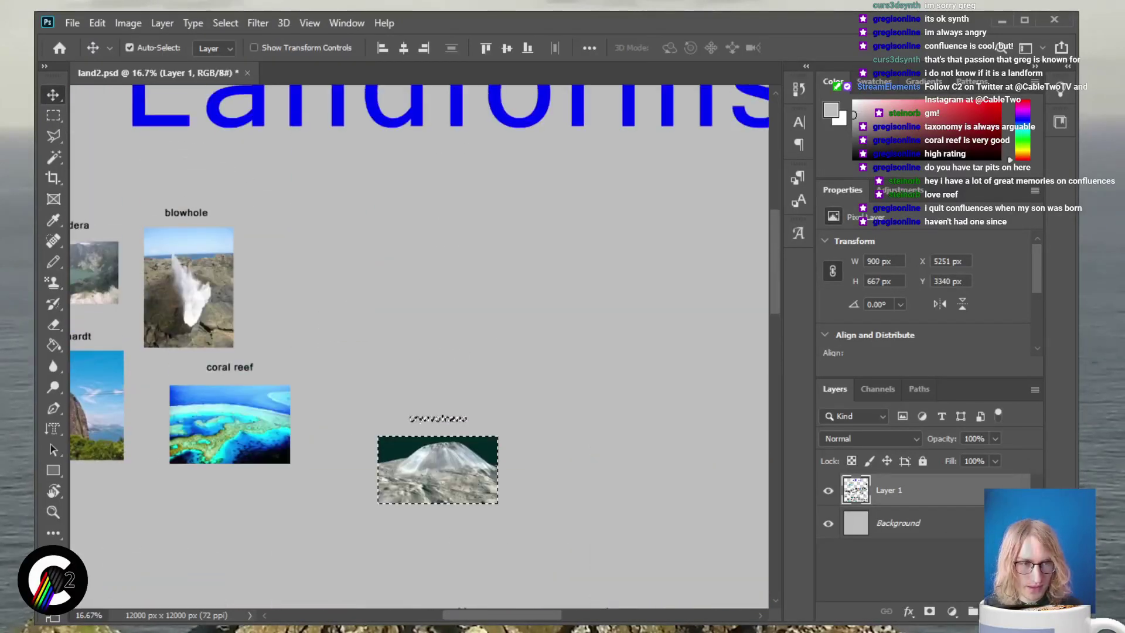
pyautogui.moveTo(437, 471); pyautogui.dragTo(331, 319)
# Move the abime picture with its label beneath cryovolcano and beside coral reef, at about X 4732, Y 2942 px
pyautogui.scroll(-5, 420, 346)
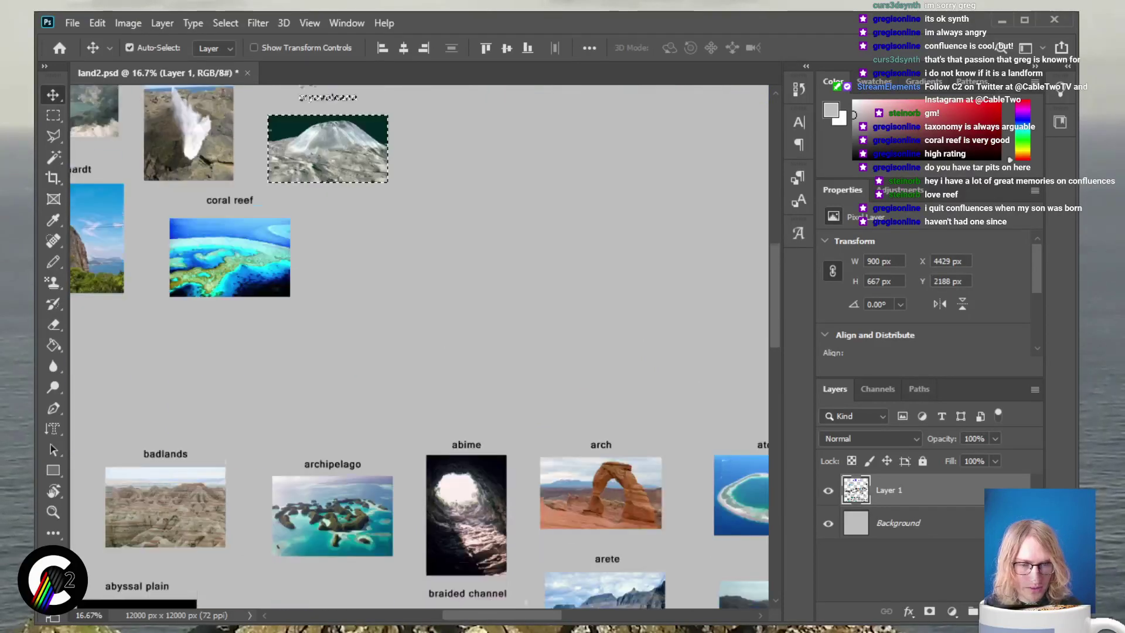
pyautogui.press('m')
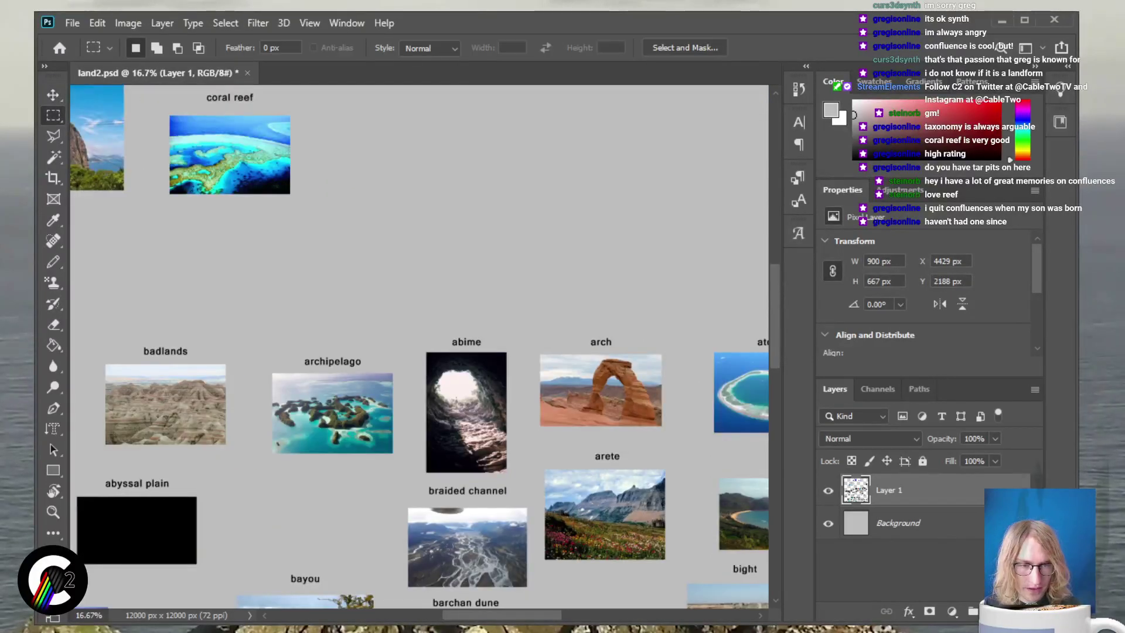
pyautogui.moveTo(499, 479); pyautogui.dragTo(515, 479)
pyautogui.press('v')
pyautogui.moveTo(468, 414); pyautogui.dragTo(412, 227)
pyautogui.scroll(6, 412, 228)
pyautogui.moveTo(410, 457); pyautogui.dragTo(348, 398)
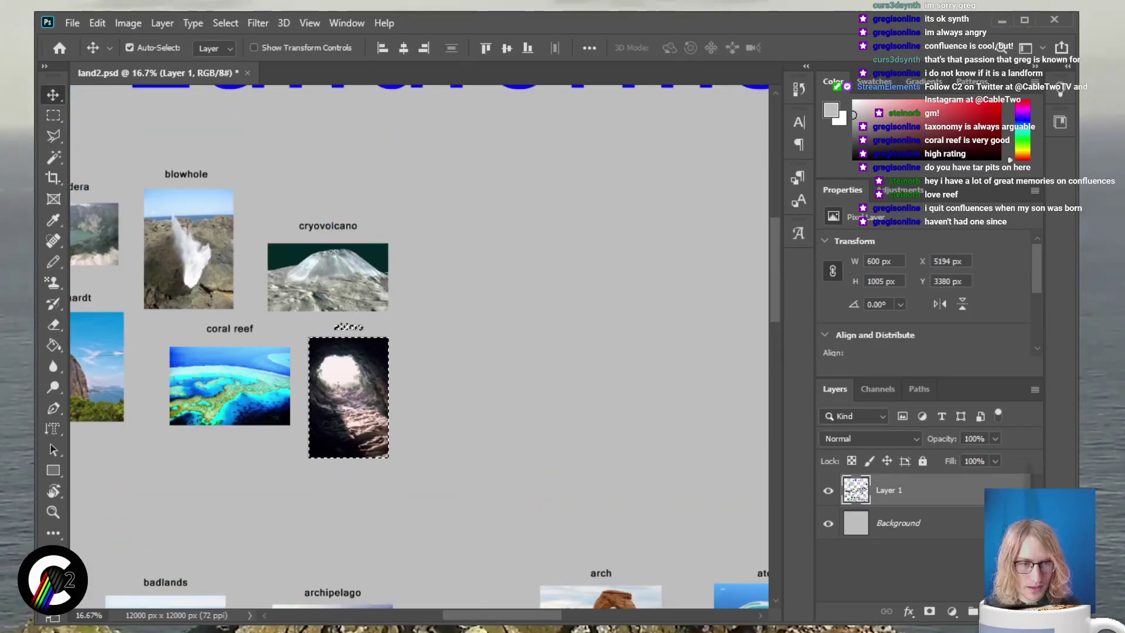
# Inspect the braided channel and arete pictures at close range, comparing them with the surrounding landforms
pyautogui.scroll(-3, 349, 397)
pyautogui.scroll(-4, 410, 345)
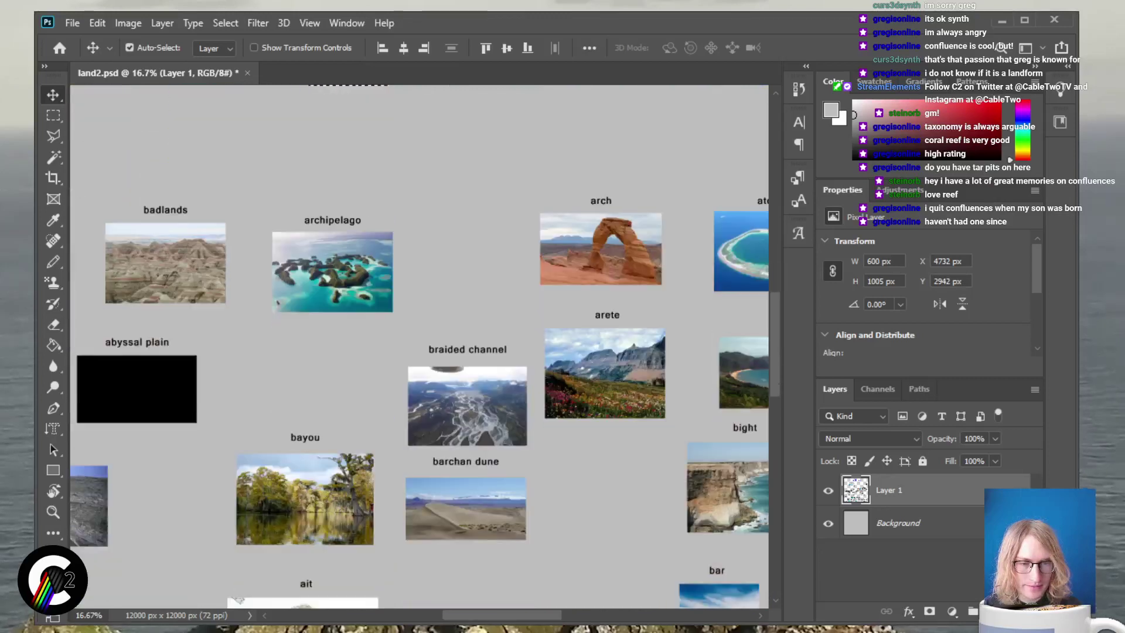
pyautogui.hscroll(5, 419, 346)
pyautogui.hscroll(-4, 419, 346)
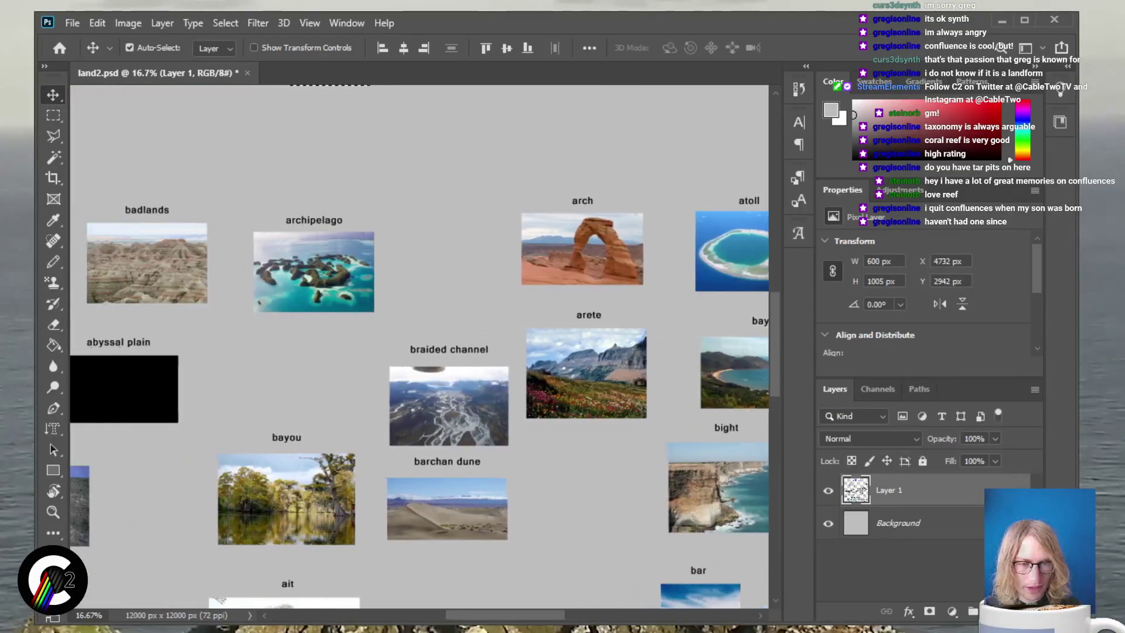
pyautogui.scroll(2, 419, 346)
pyautogui.scroll(-1, 419, 346)
pyautogui.hotkey('ctrl', '+')
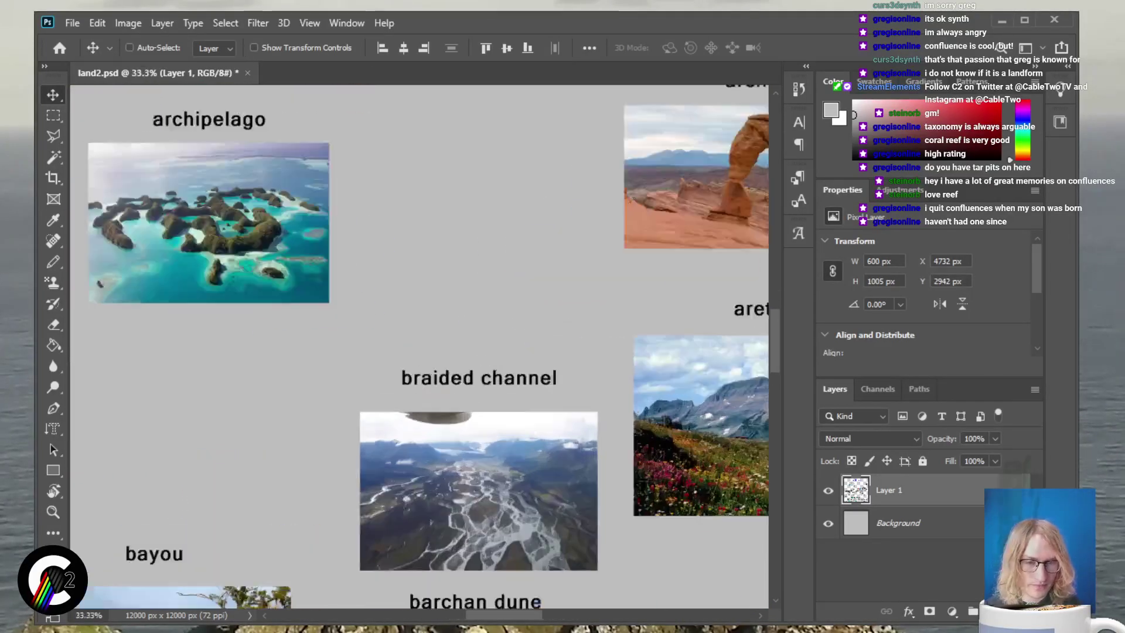
pyautogui.scroll(-1, 419, 345)
pyautogui.scroll(-1, 420, 345)
pyautogui.hscroll(5, 420, 345)
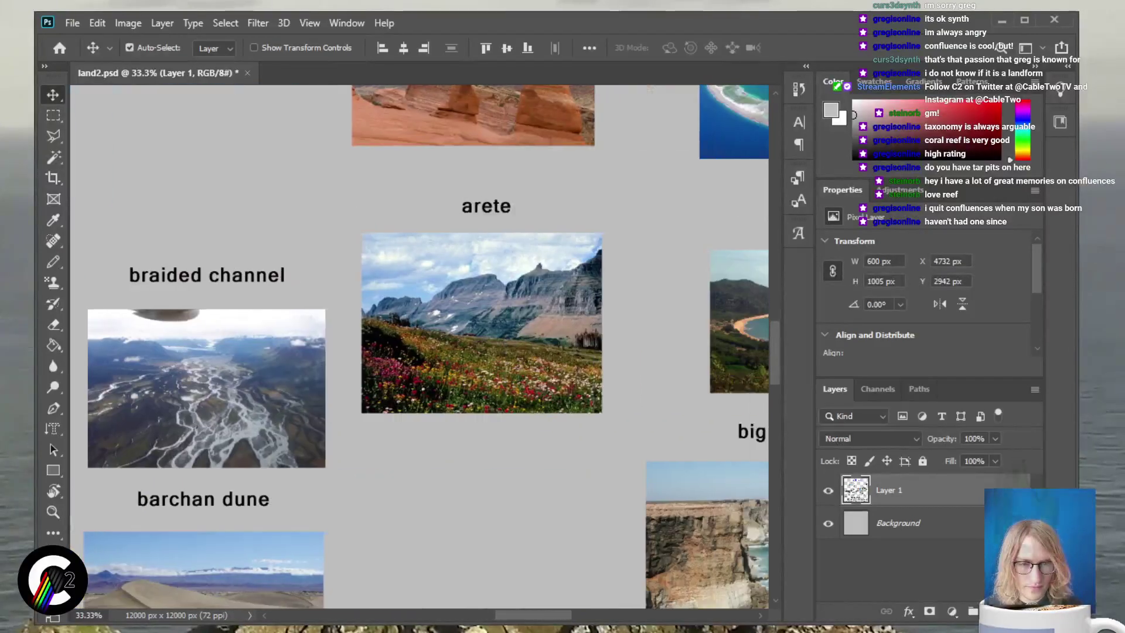
pyautogui.hscroll(-3, 420, 345)
pyautogui.hscroll(1, 420, 346)
pyautogui.hotkey('ctrl', '+')
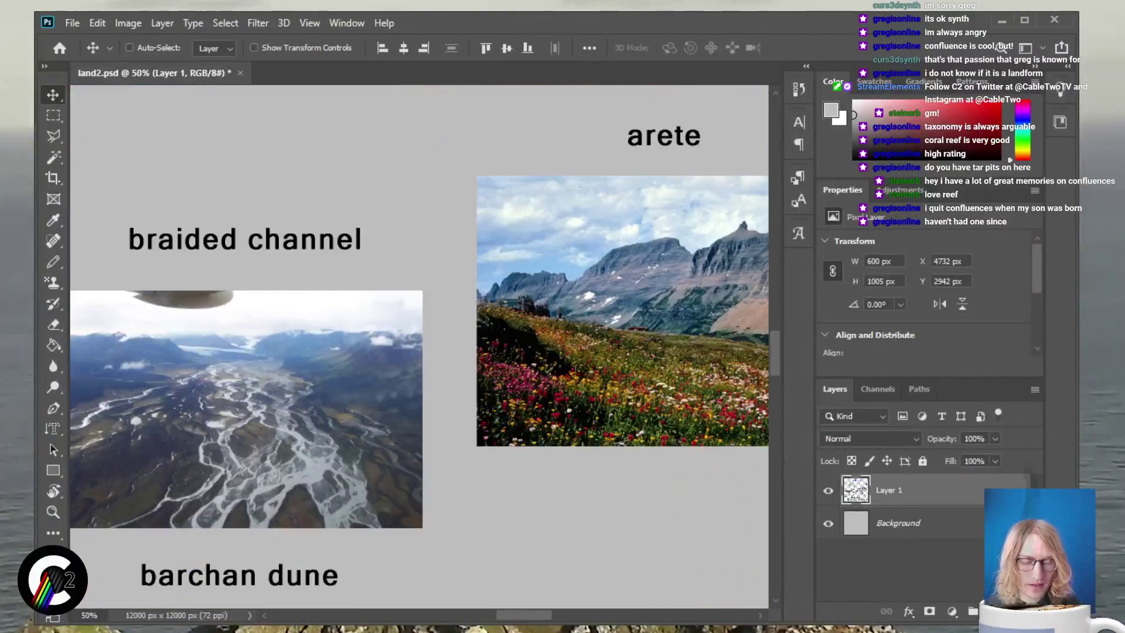
pyautogui.hotkey('ctrl', '-')
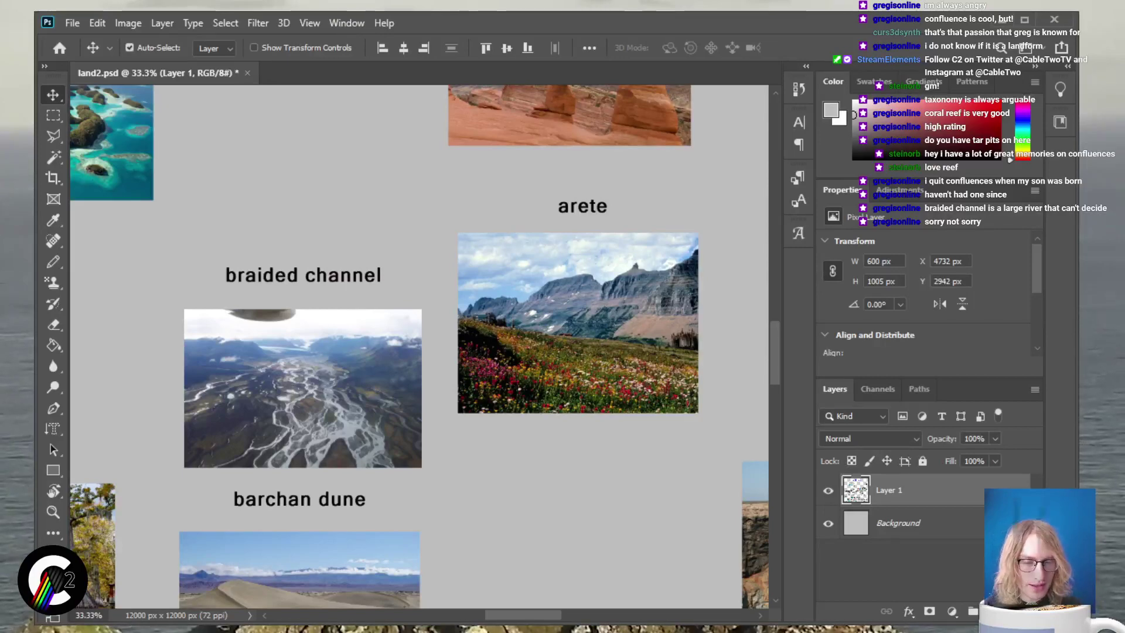
# Examine the barchan dune, bayou and bight pictures, and the row from arch and atoll across to baymouth bar and complex crater
pyautogui.scroll(-3, 419, 345)
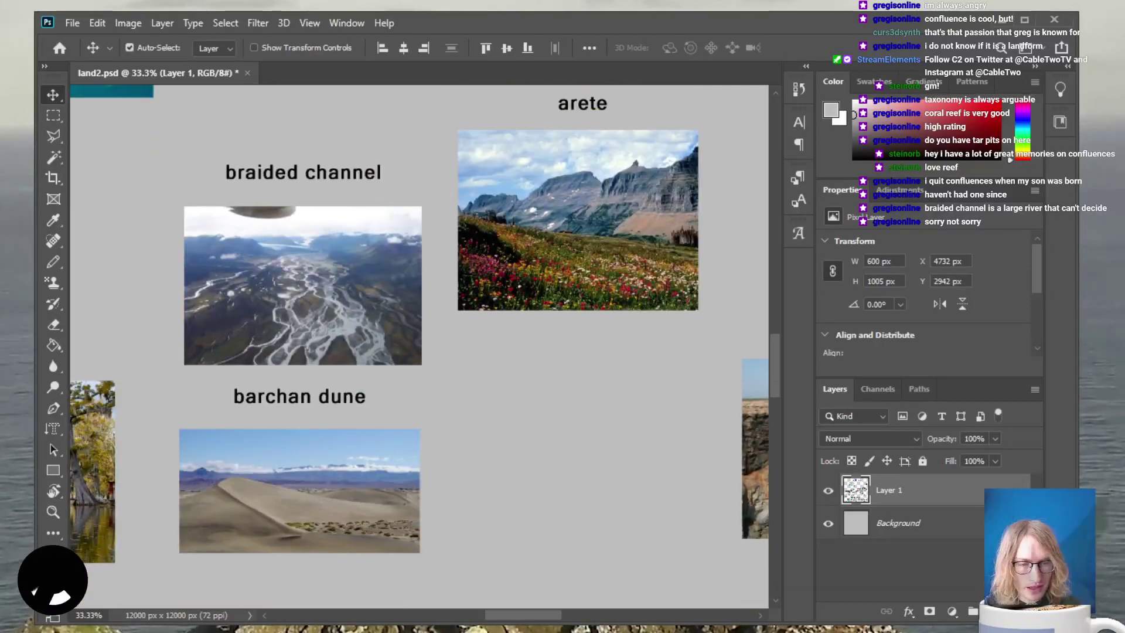
pyautogui.hscroll(-8, 419, 345)
pyautogui.scroll(-2, 419, 345)
pyautogui.hscroll(10, 419, 345)
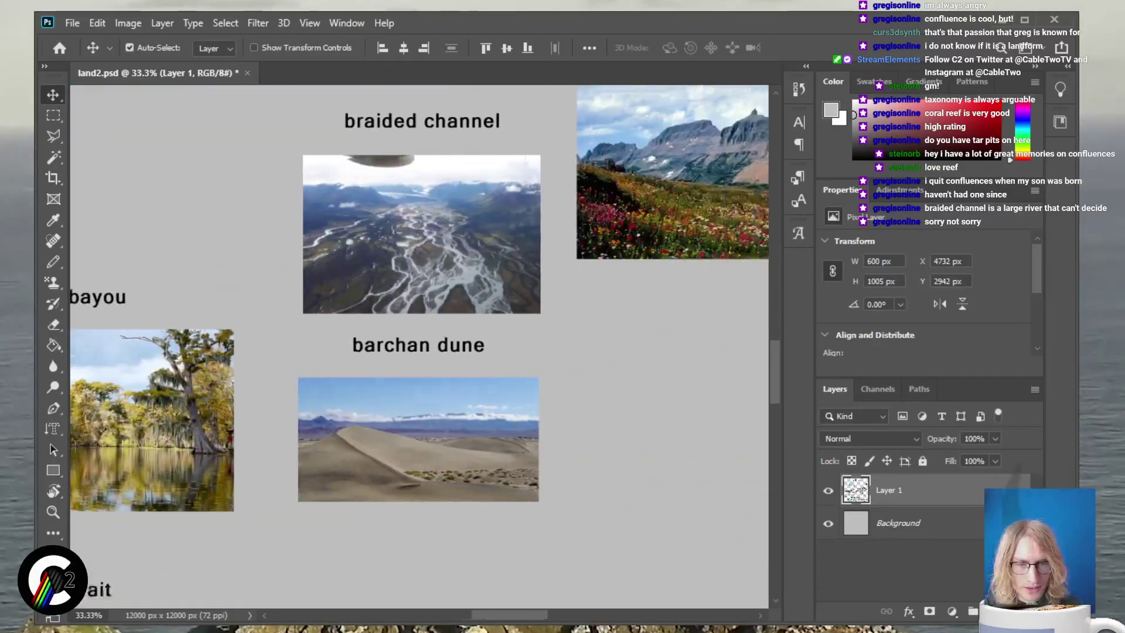
pyautogui.scroll(3, 419, 345)
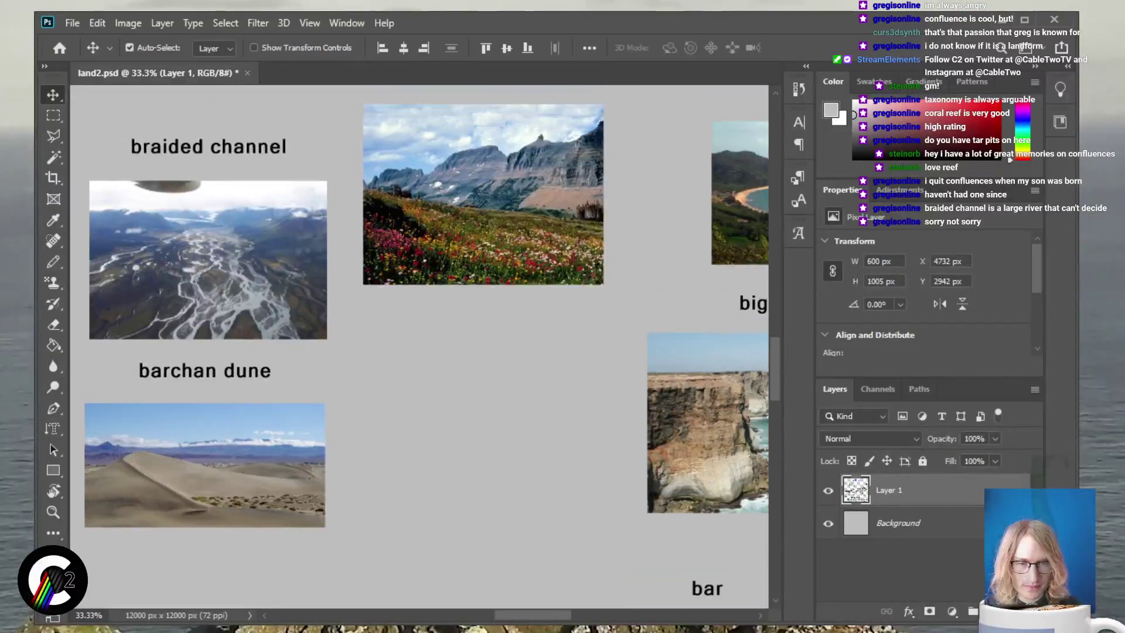
pyautogui.hotkey('ctrl', '-')
pyautogui.hotkey('ctrl', '-')
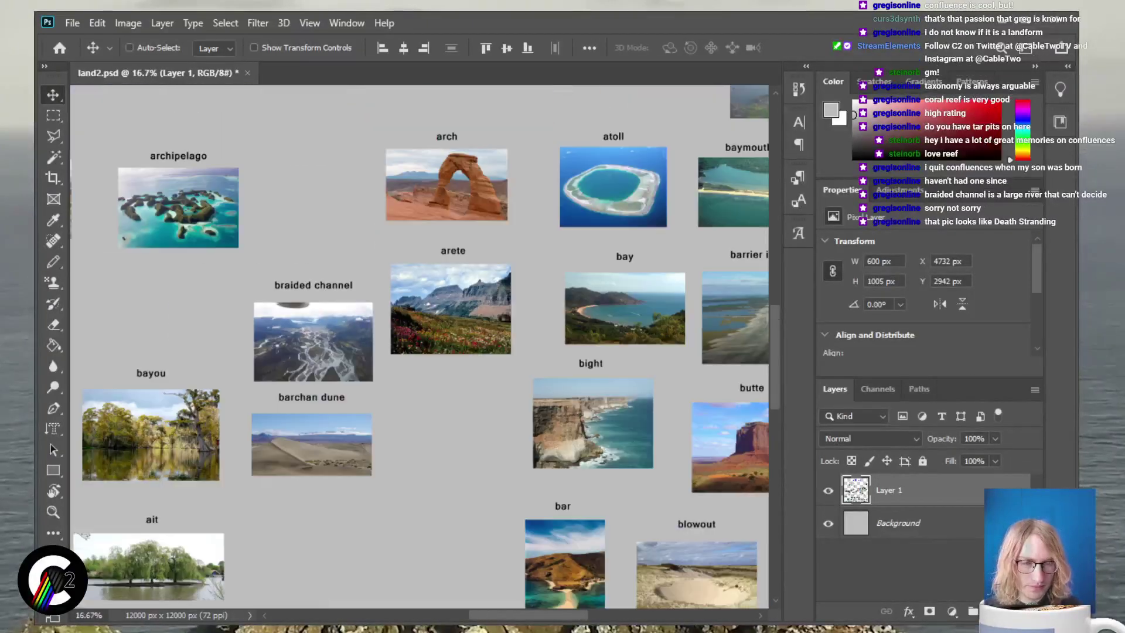
pyautogui.scroll(4, 419, 346)
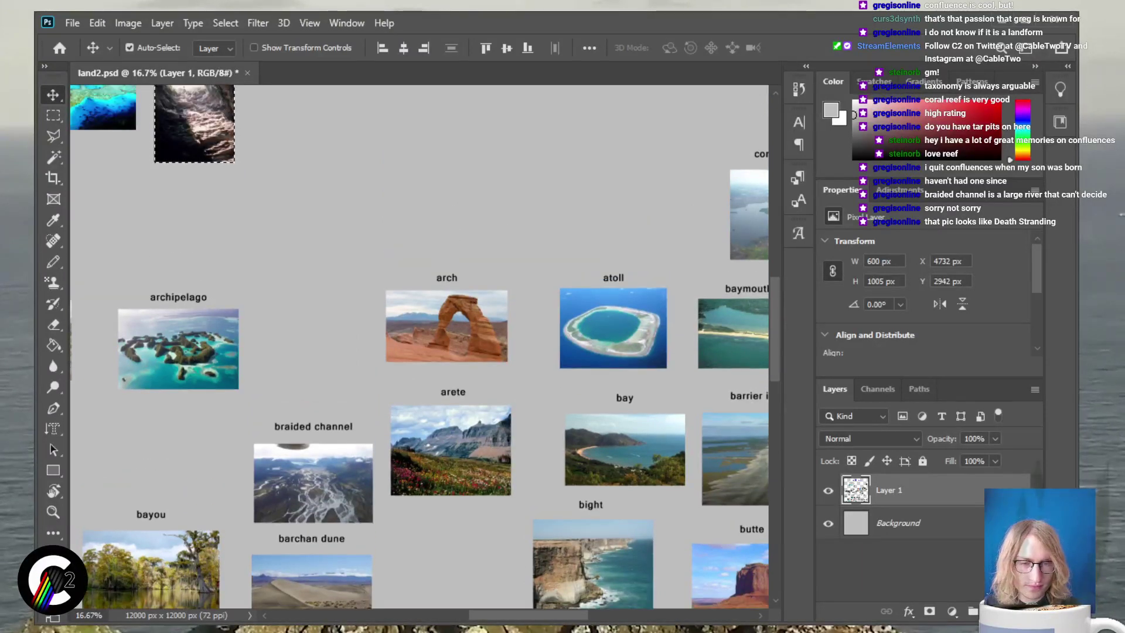
pyautogui.hscroll(5, 419, 346)
pyautogui.scroll(1, 419, 346)
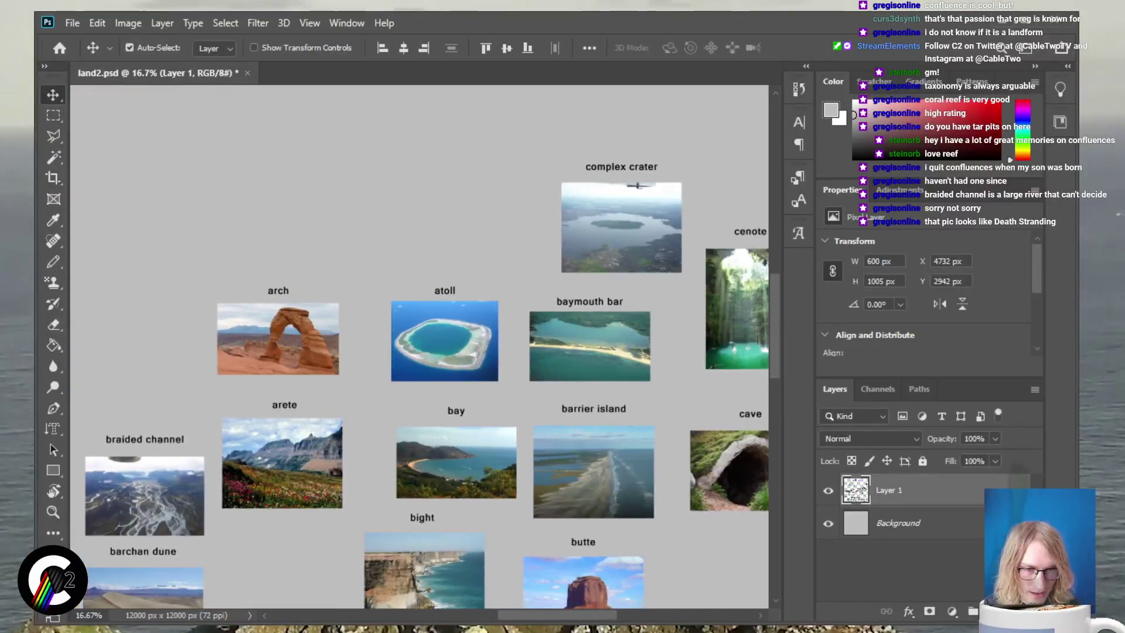
# Select the arch, arete, atoll and bay pictures with their labels and lift them as a group to about X 6165, Y 3992 px
pyautogui.hotkey('ctrl', '+')
pyautogui.scroll(-2, 419, 345)
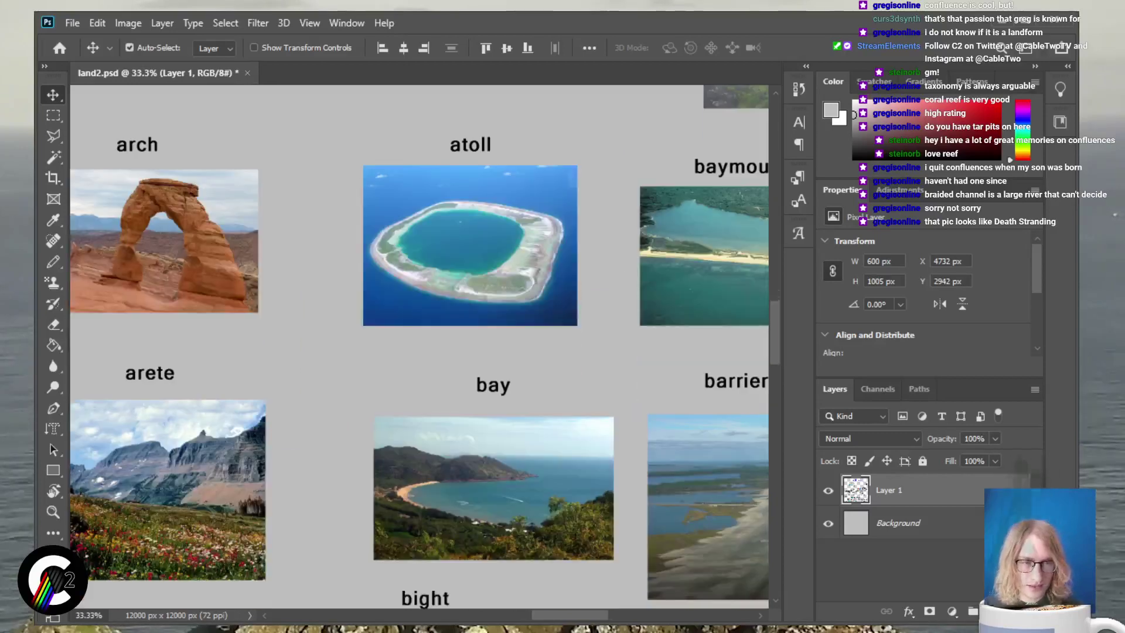
pyautogui.press('m')
pyautogui.moveTo(337, 114); pyautogui.dragTo(624, 607)
pyautogui.scroll(-1, 419, 346)
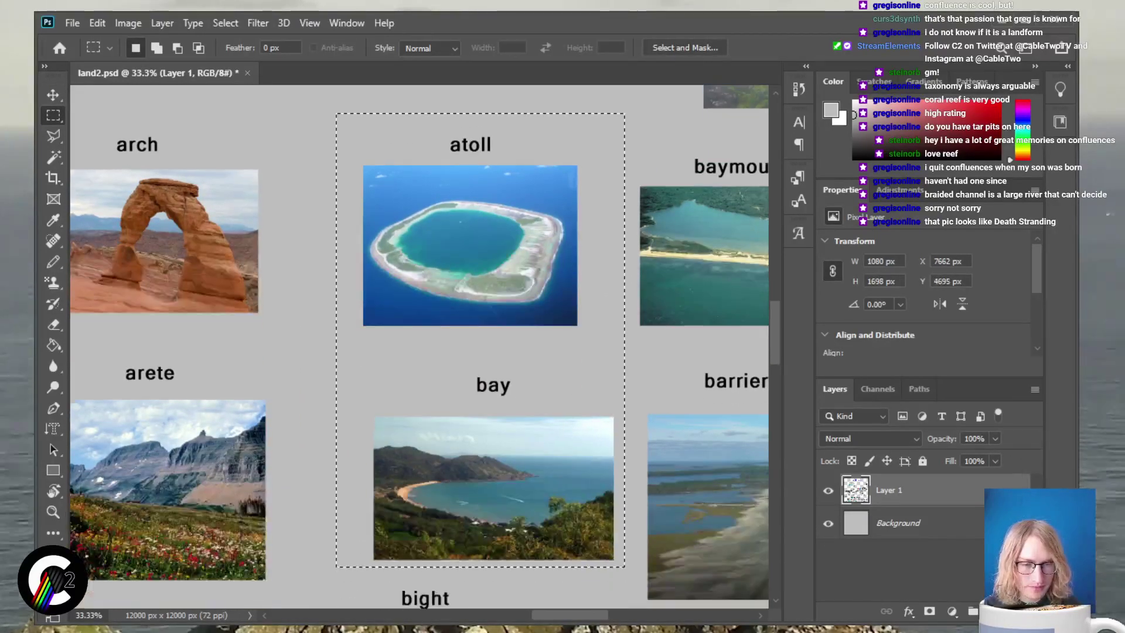
pyautogui.hscroll(-10, 419, 346)
pyautogui.hscroll(4, 419, 346)
pyautogui.hotkey('ctrl', '-')
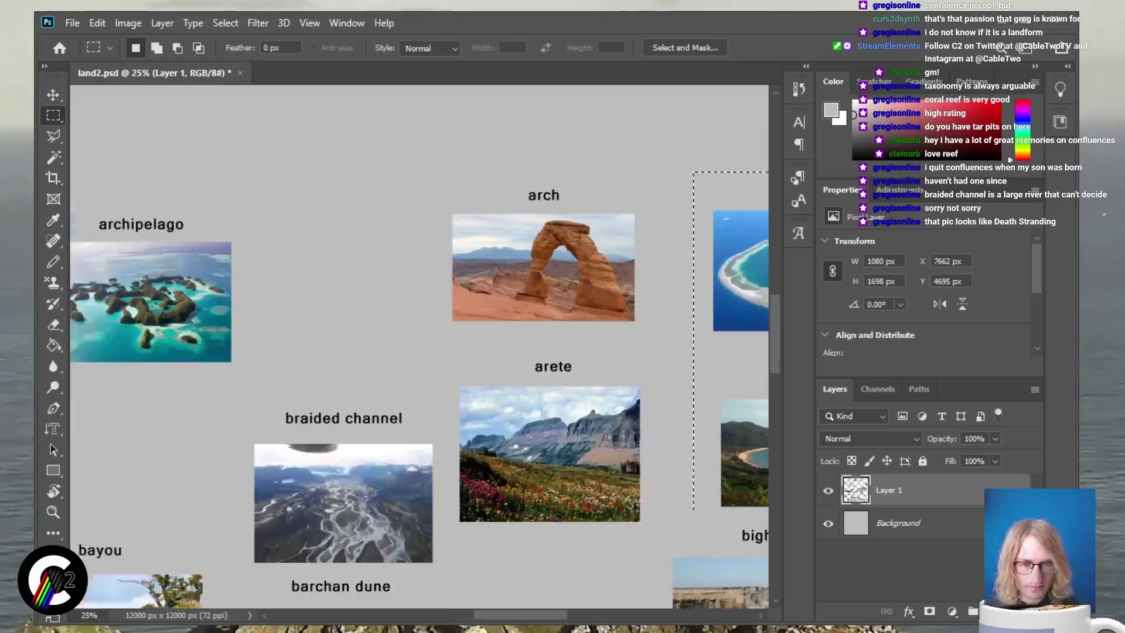
pyautogui.hscroll(3, 419, 345)
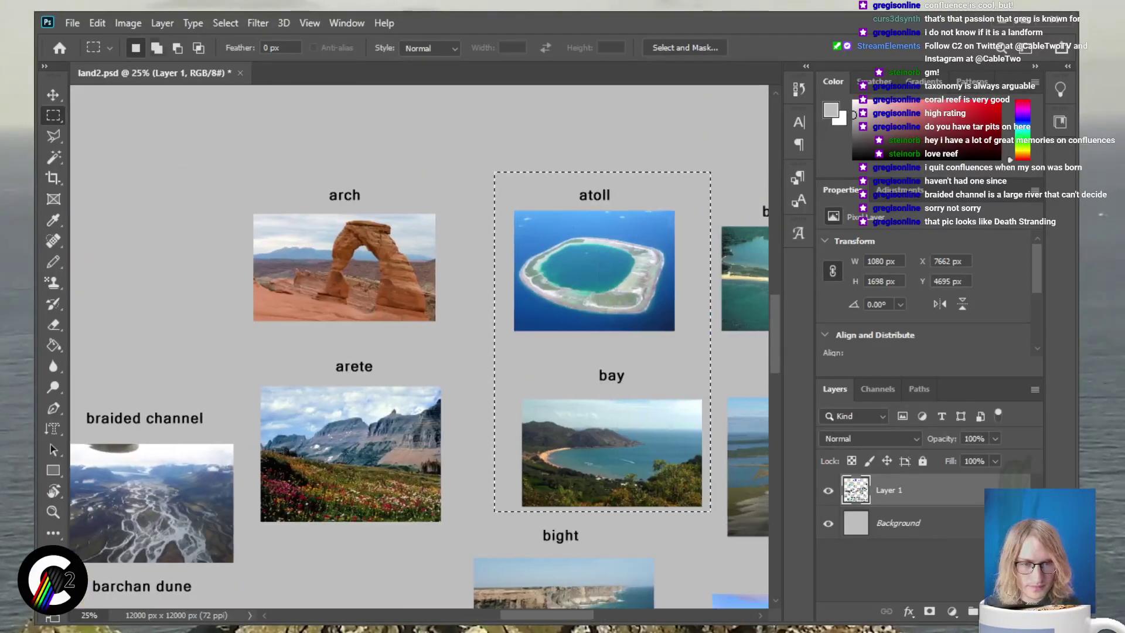
pyautogui.moveTo(241, 175); pyautogui.dragTo(522, 530)
pyautogui.press('v')
pyautogui.moveTo(474, 434); pyautogui.dragTo(415, 275)
pyautogui.scroll(7, 414, 275)
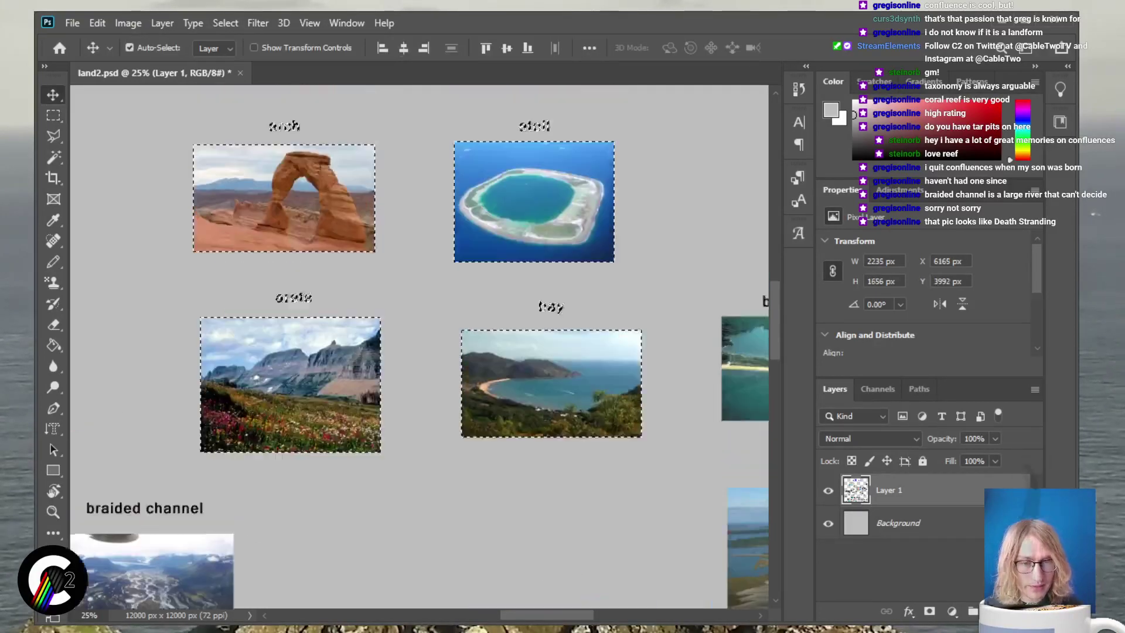
# Move the selected arch, arete, atoll and bay pictures beneath the Landforms title beside cryovolcano, to about X 5533, Y 1680 px
pyautogui.hscroll(-10, 419, 346)
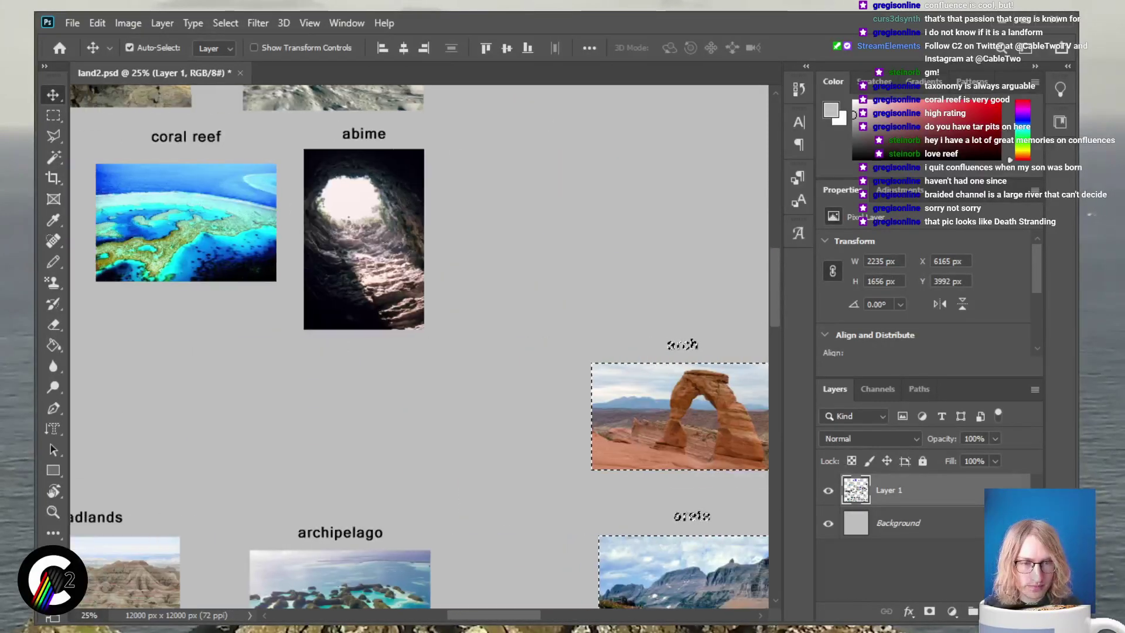
pyautogui.hscroll(3, 419, 346)
pyautogui.hotkey('ctrl', '-')
pyautogui.hotkey('ctrl', '-')
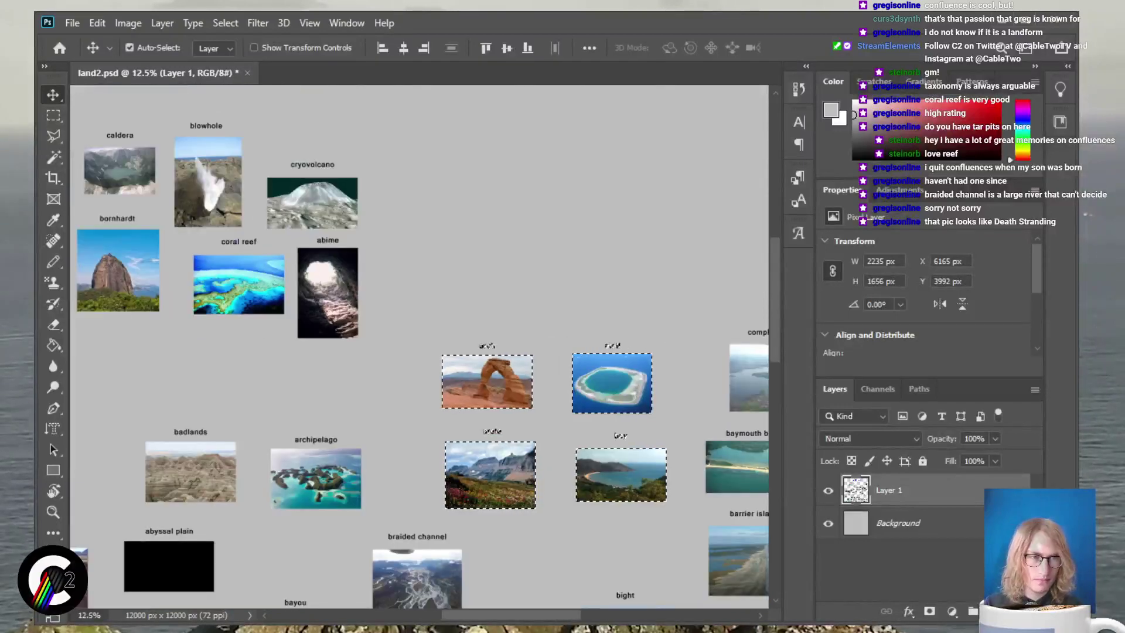
pyautogui.scroll(3, 419, 346)
pyautogui.moveTo(487, 497); pyautogui.dragTo(424, 265)
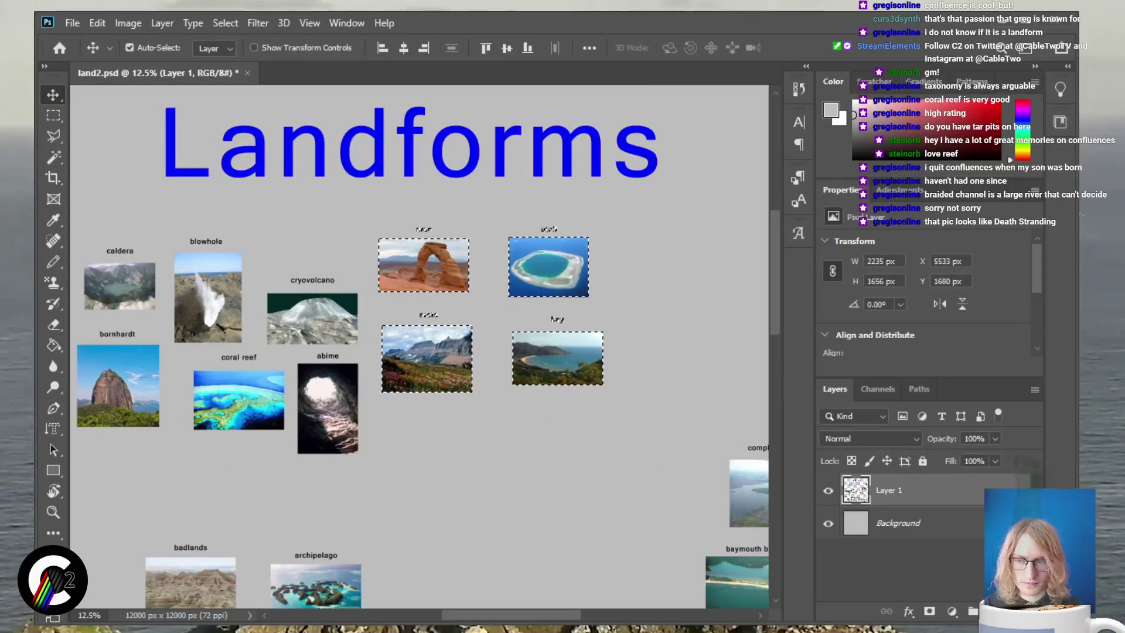
# Compare the ranked pictures beneath the title with the unplaced landforms from badlands and archipelago across to complex crater and carolina bay
pyautogui.scroll(-1, 424, 265)
pyautogui.hscroll(1, 424, 265)
pyautogui.scroll(-4, 419, 346)
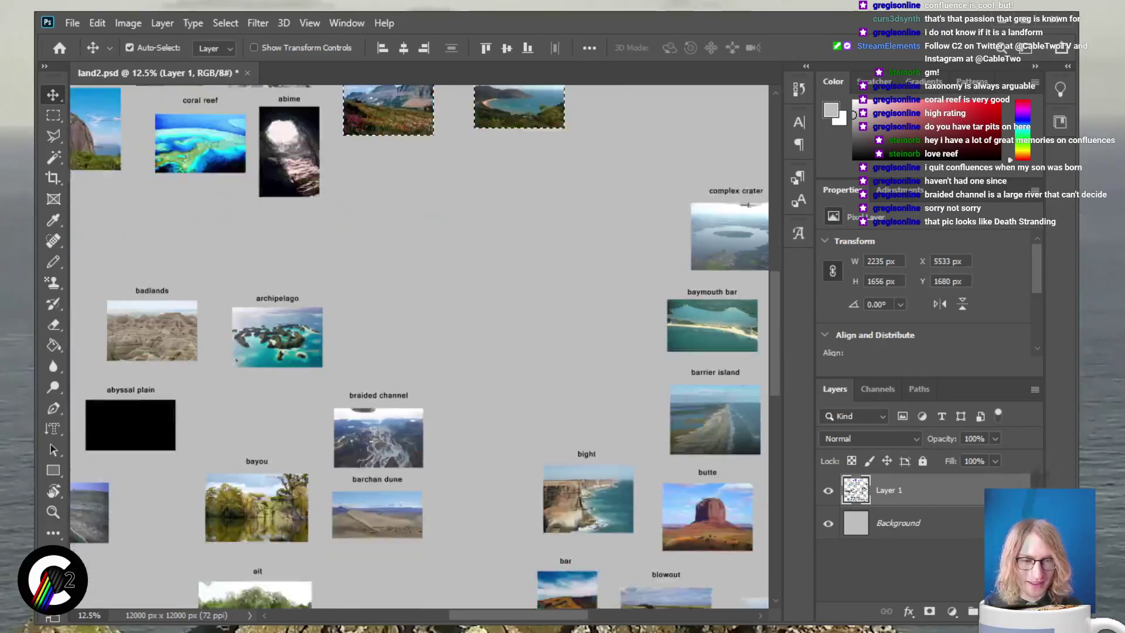
pyautogui.scroll(4, 419, 346)
pyautogui.scroll(2, 419, 345)
pyautogui.click(451, 345)
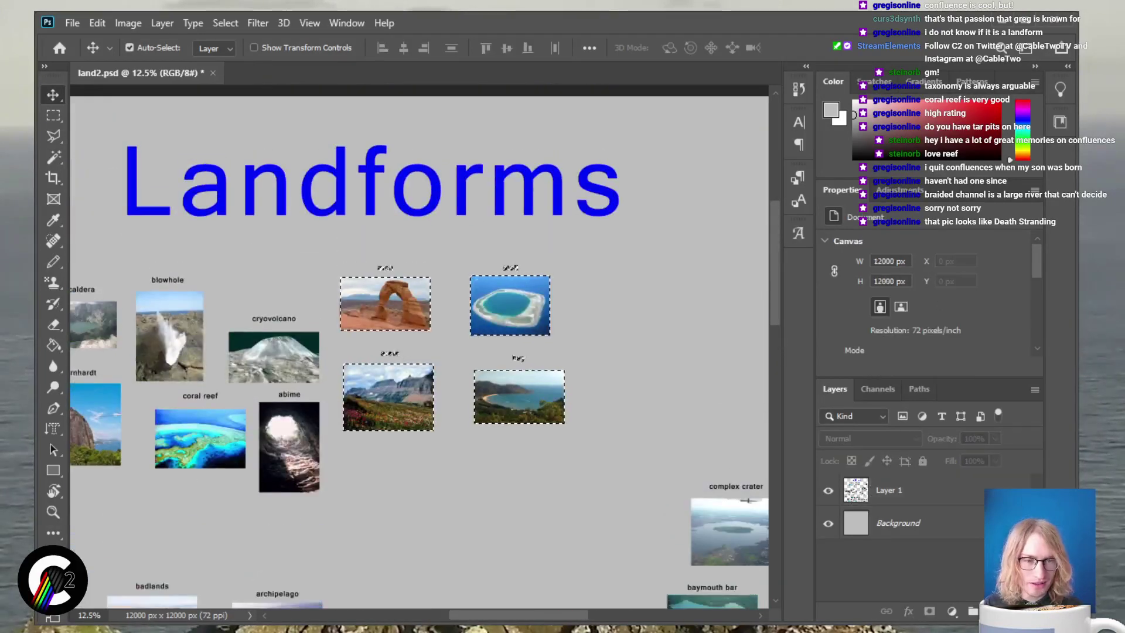
pyautogui.scroll(-2, 419, 346)
pyautogui.hscroll(7, 419, 345)
pyautogui.scroll(-2, 419, 346)
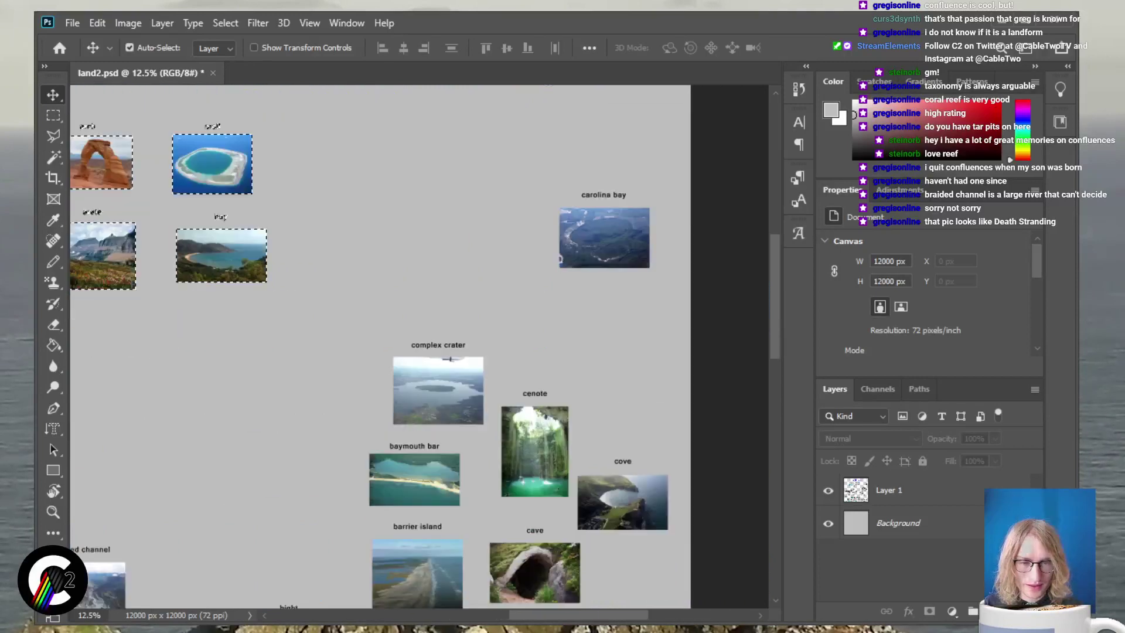
# Select the complex crater picture with its label, move it up beside the bay picture and clear the selection
pyautogui.press('m')
pyautogui.scroll(-2, 410, 293)
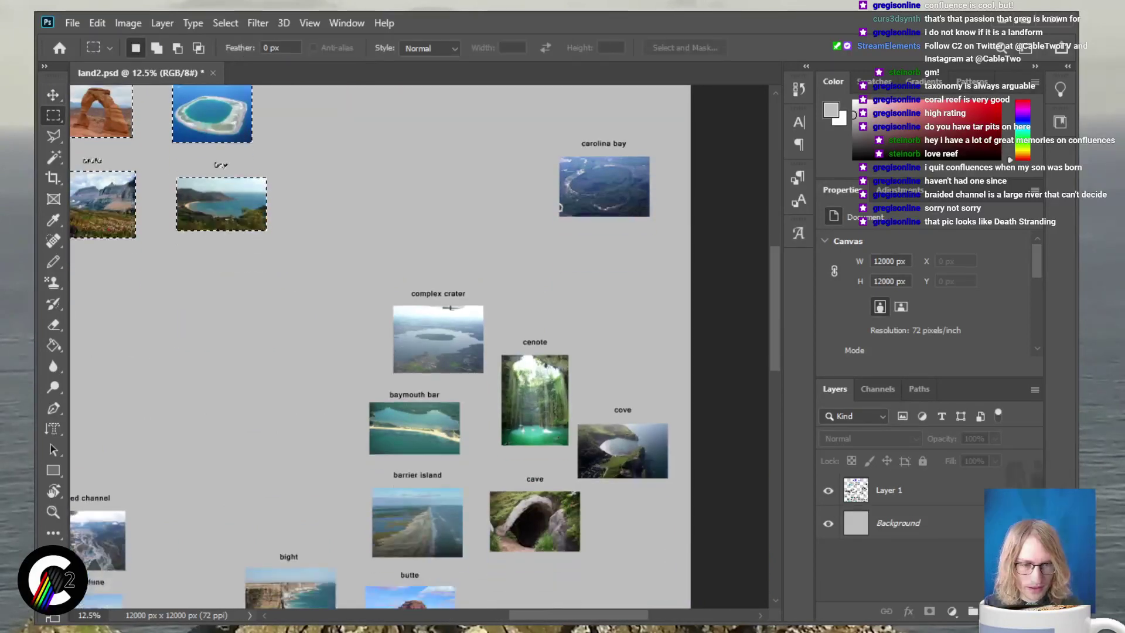
pyautogui.moveTo(386, 267)
pyautogui.mouseDown()
pyautogui.moveTo(452, 371)
pyautogui.moveTo(492, 377)
pyautogui.mouseUp()
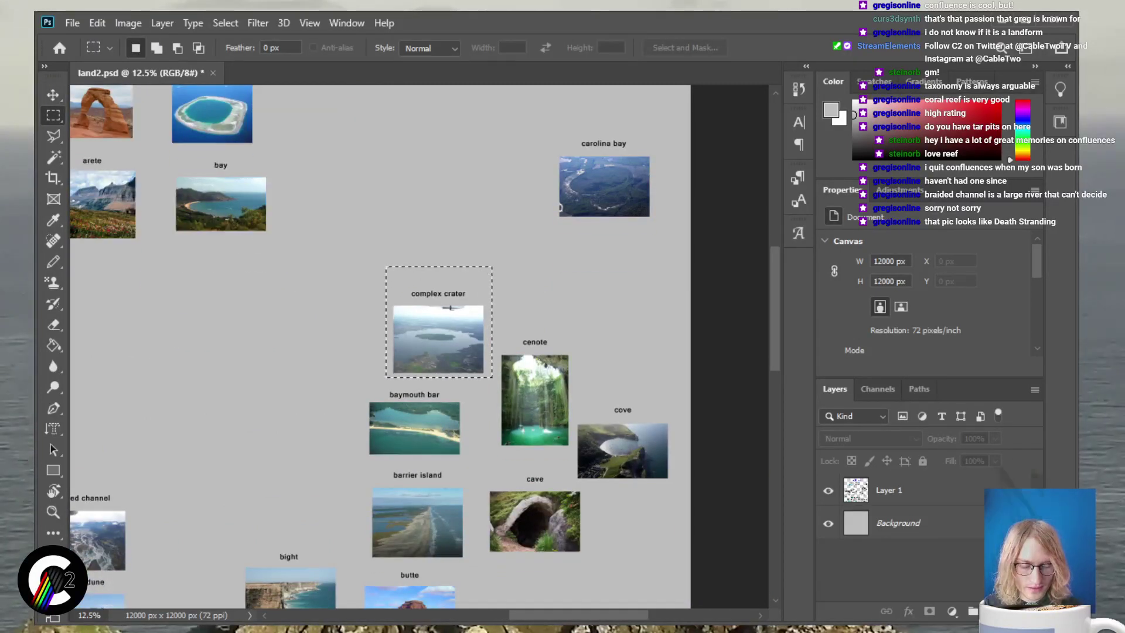
pyautogui.press('v')
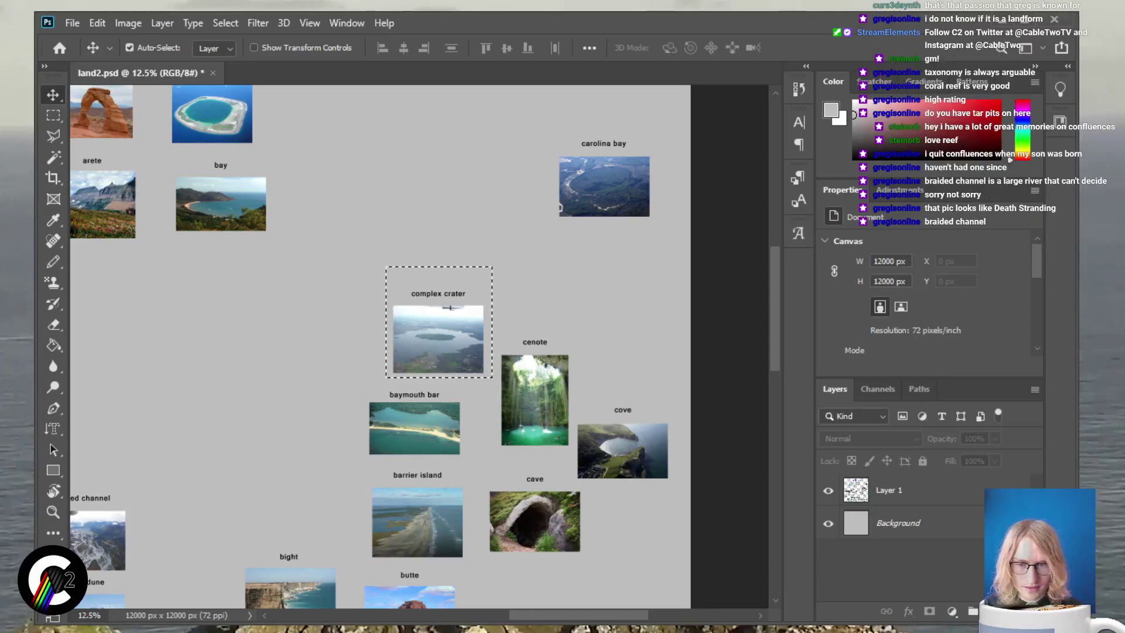
pyautogui.click(449, 307)
pyautogui.moveTo(449, 307); pyautogui.dragTo(364, 193)
pyautogui.hscroll(-2, 364, 193)
pyautogui.moveTo(481, 192); pyautogui.dragTo(322, 192)
pyautogui.hotkey('ctrl', 'd')
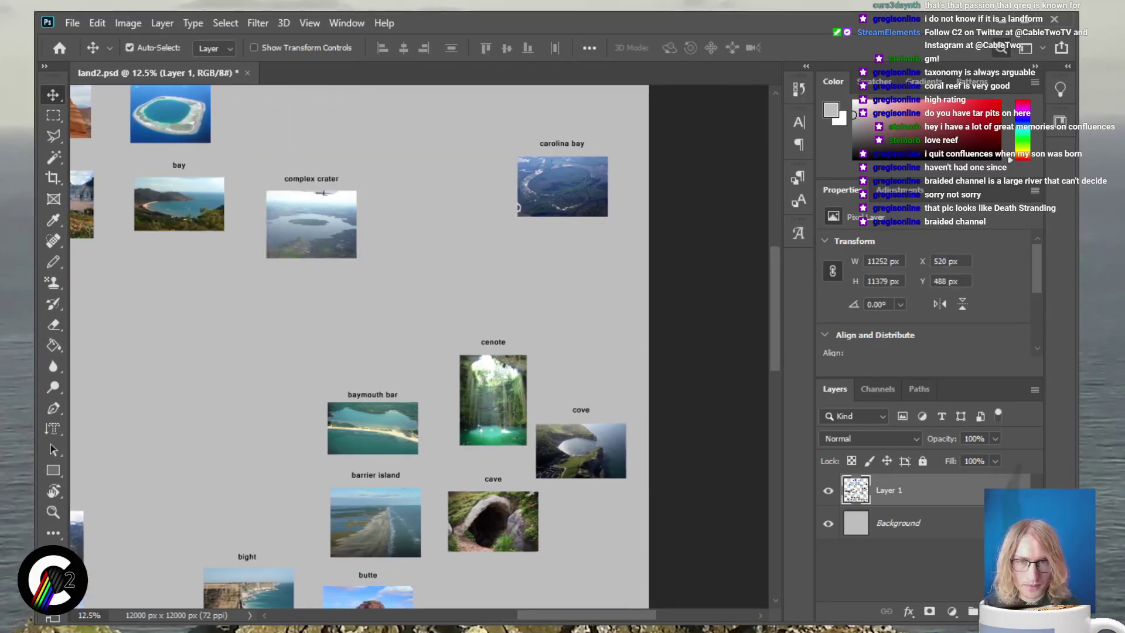
# Select the cenote picture with its label, move it directly beneath the bay picture and clear the selection
pyautogui.press('m')
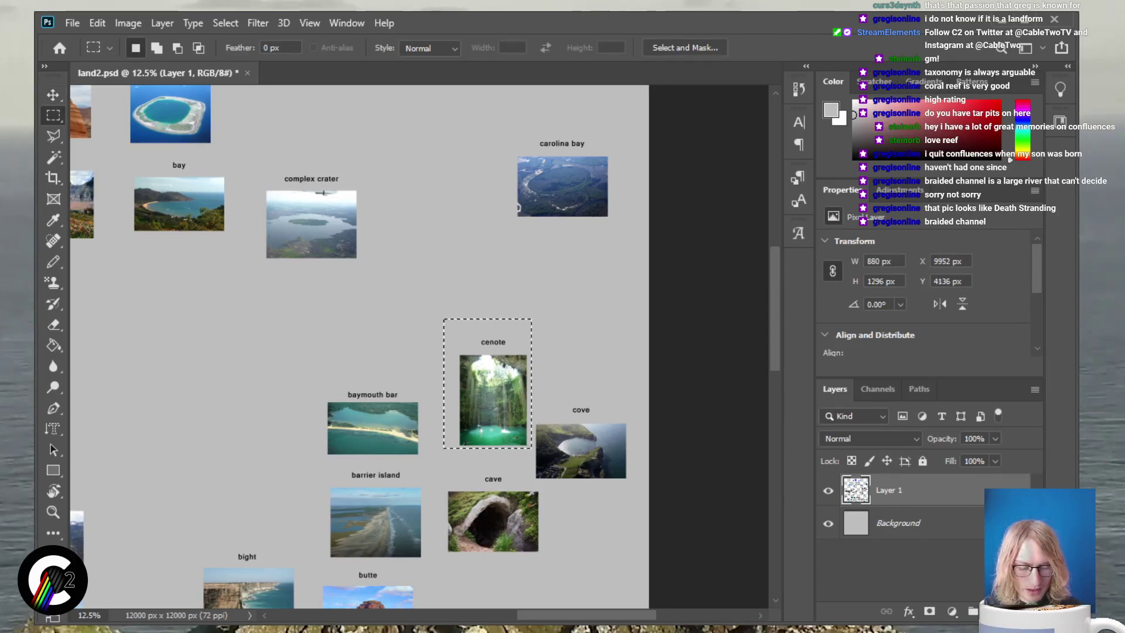
pyautogui.press('v')
pyautogui.moveTo(492, 404); pyautogui.dragTo(395, 211)
pyautogui.scroll(4, 395, 211)
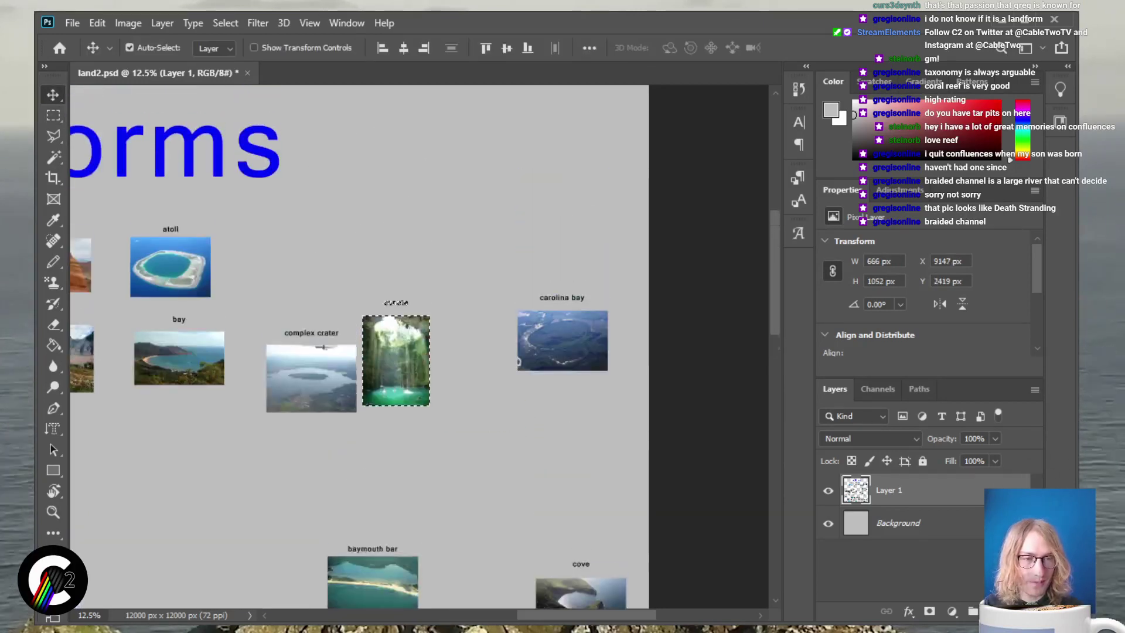
pyautogui.moveTo(396, 360); pyautogui.dragTo(201, 460)
pyautogui.hotkey('ctrl', 'd')
# Select the cove picture with its label and move it below cenote, beside baymouth bar, to about X 7354, Y 4773 px
pyautogui.scroll(-1, 360, 346)
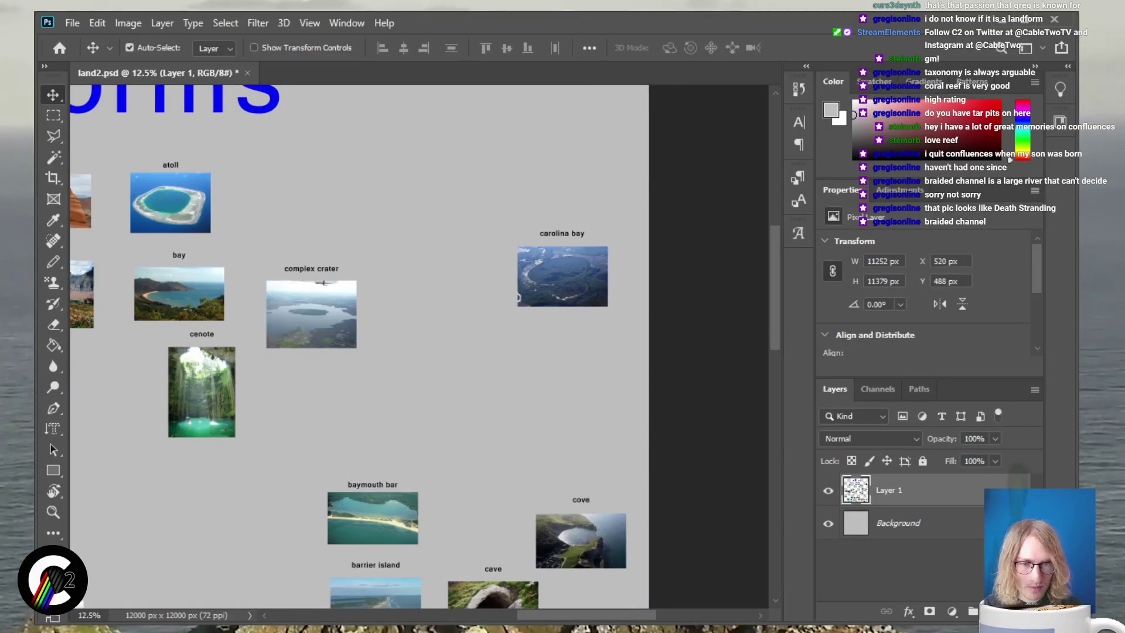
pyautogui.scroll(-2, 360, 345)
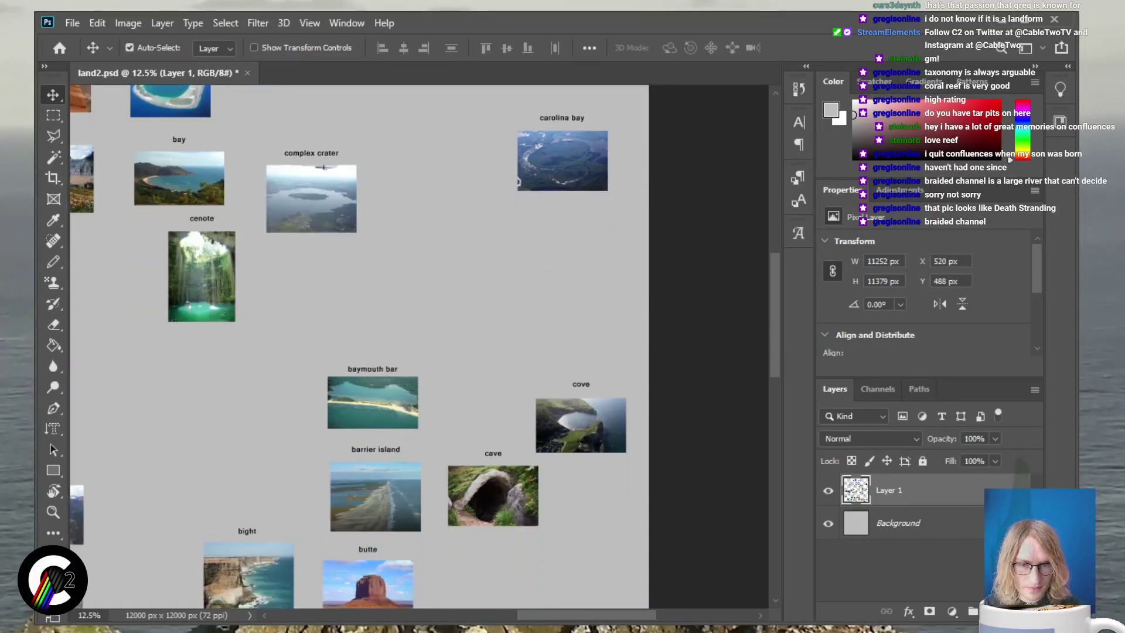
pyautogui.press('m')
pyautogui.moveTo(513, 380); pyautogui.dragTo(641, 456)
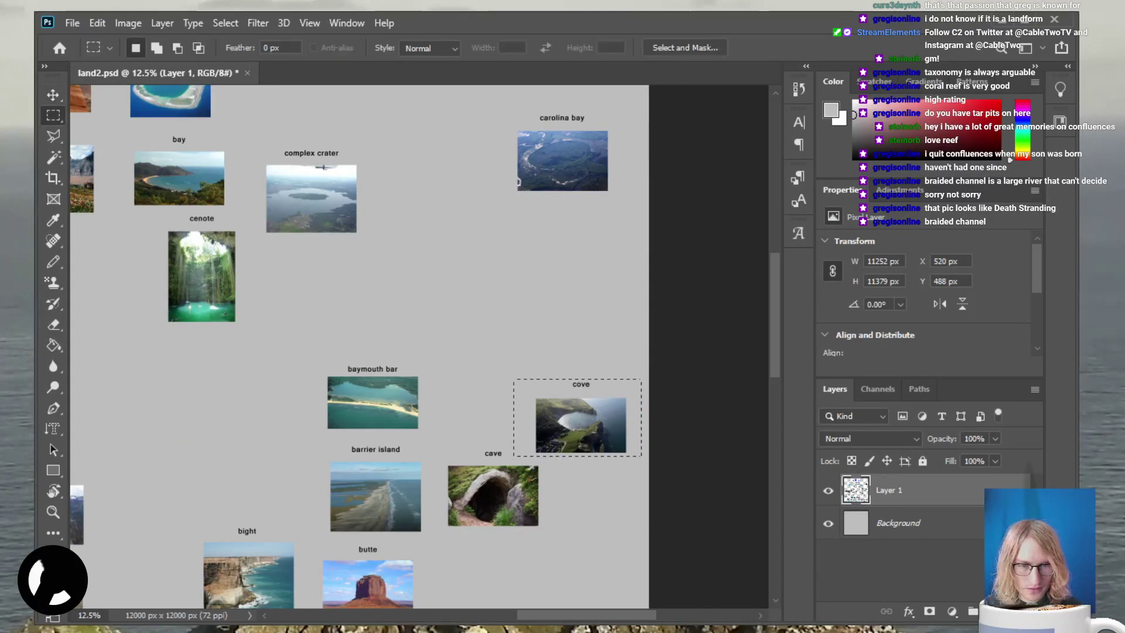
pyautogui.press('v')
pyautogui.moveTo(581, 425); pyautogui.dragTo(448, 374)
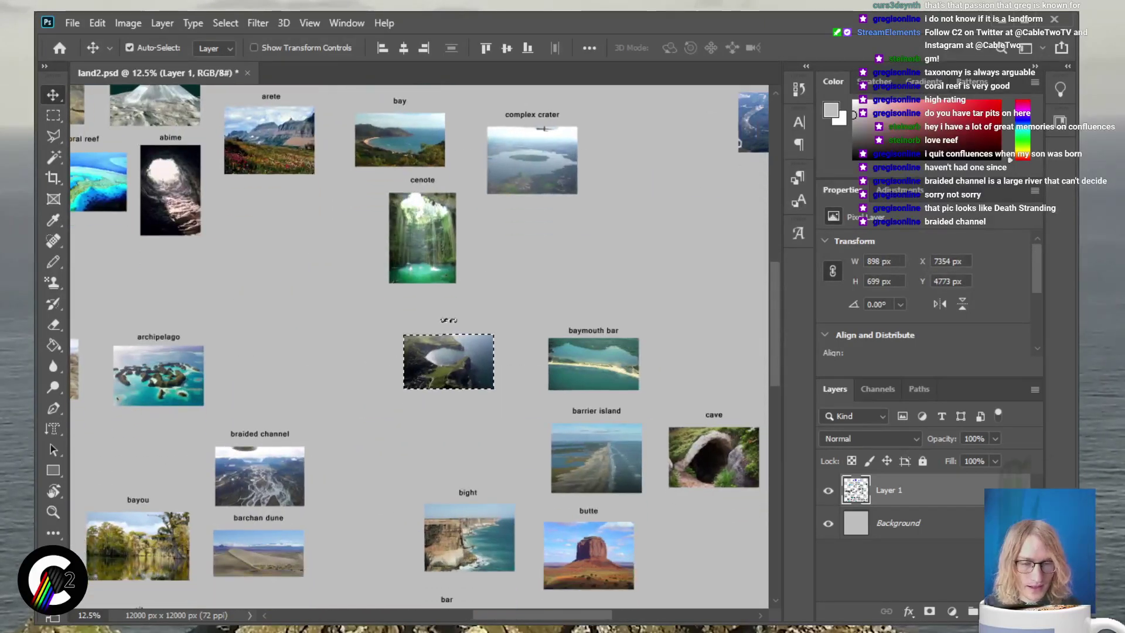
# Examine the landforms from badlands and archipelago down to abyssal plain, canyon, bluff, coast and ait
pyautogui.hscroll(-5, 419, 346)
pyautogui.hscroll(-2, 419, 346)
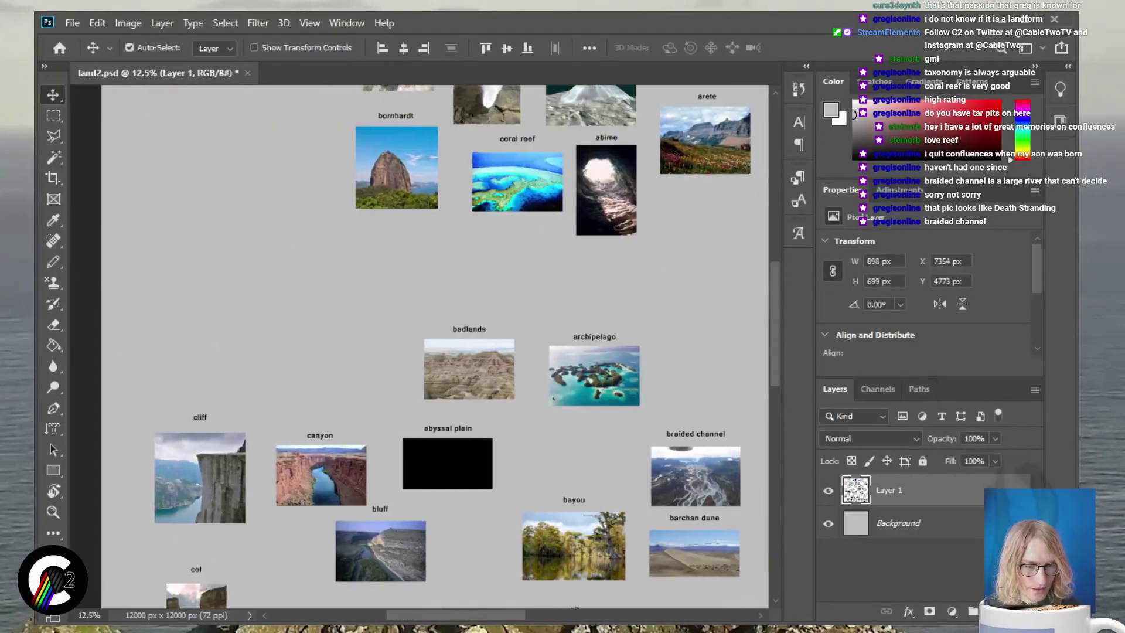
pyautogui.scroll(-3, 435, 346)
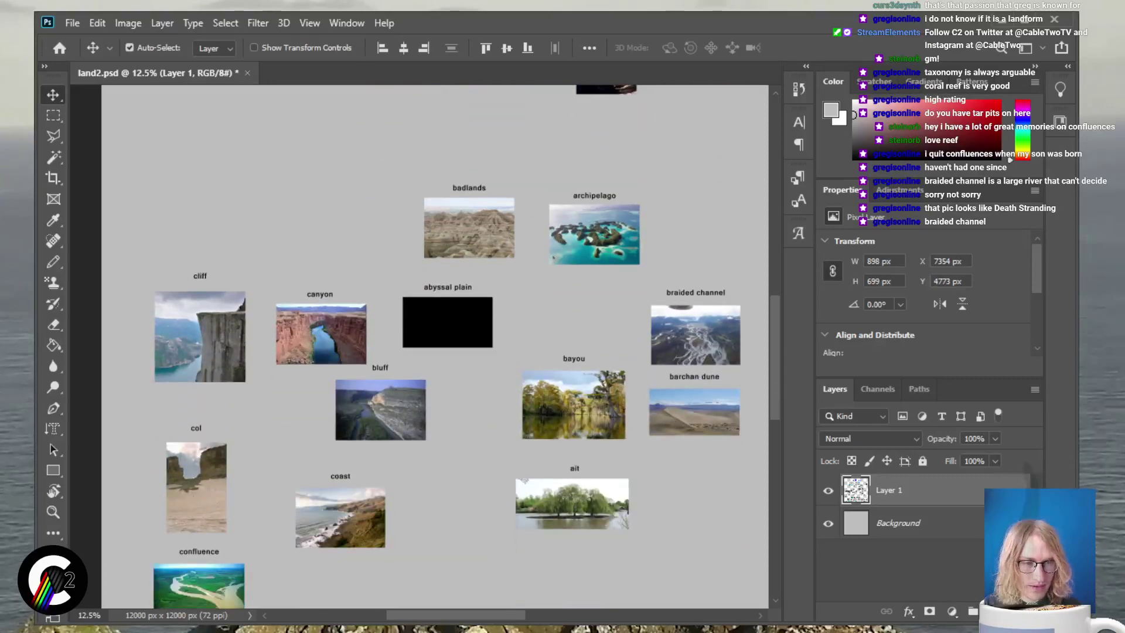
pyautogui.scroll(1, 435, 346)
pyautogui.scroll(3, 434, 346)
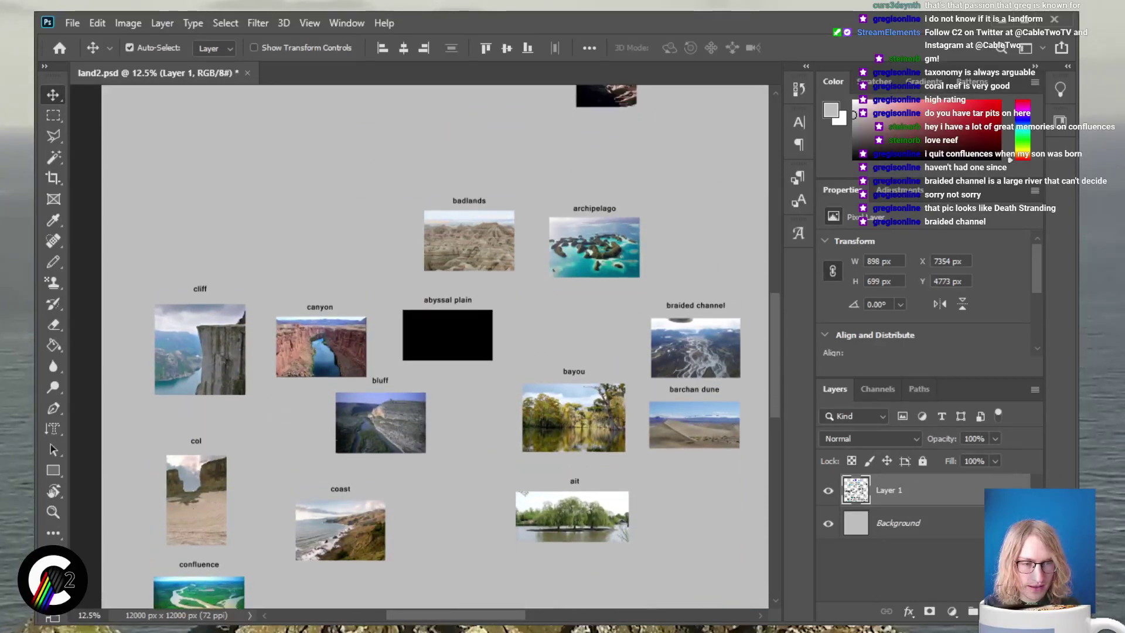
pyautogui.scroll(3, 435, 346)
pyautogui.scroll(-5, 435, 345)
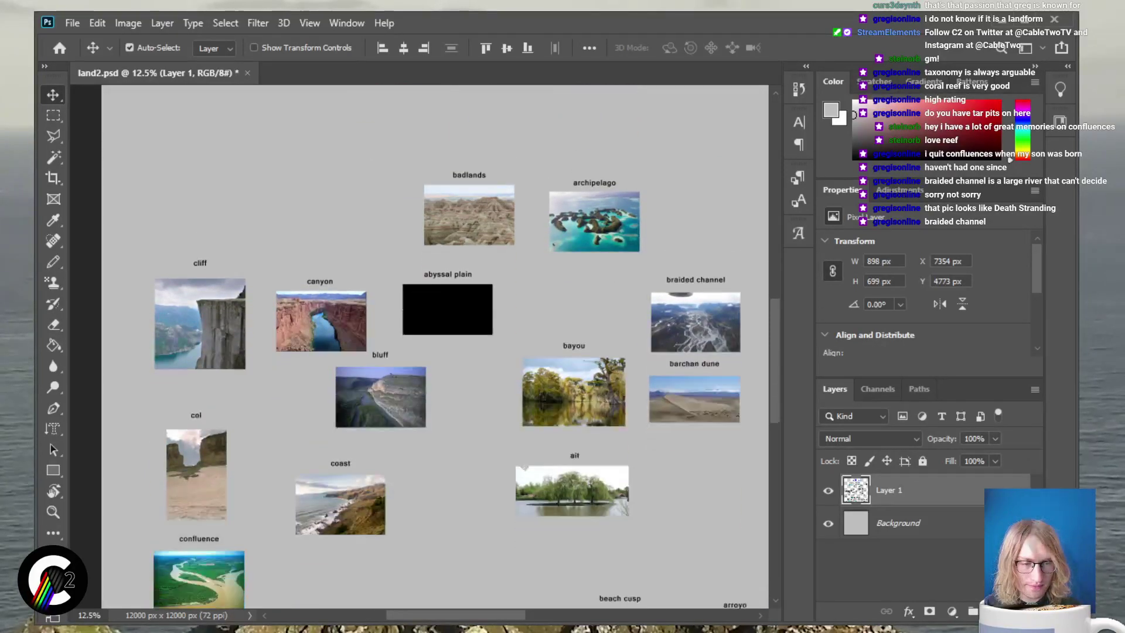
pyautogui.scroll(9, 435, 345)
pyautogui.scroll(4, 435, 346)
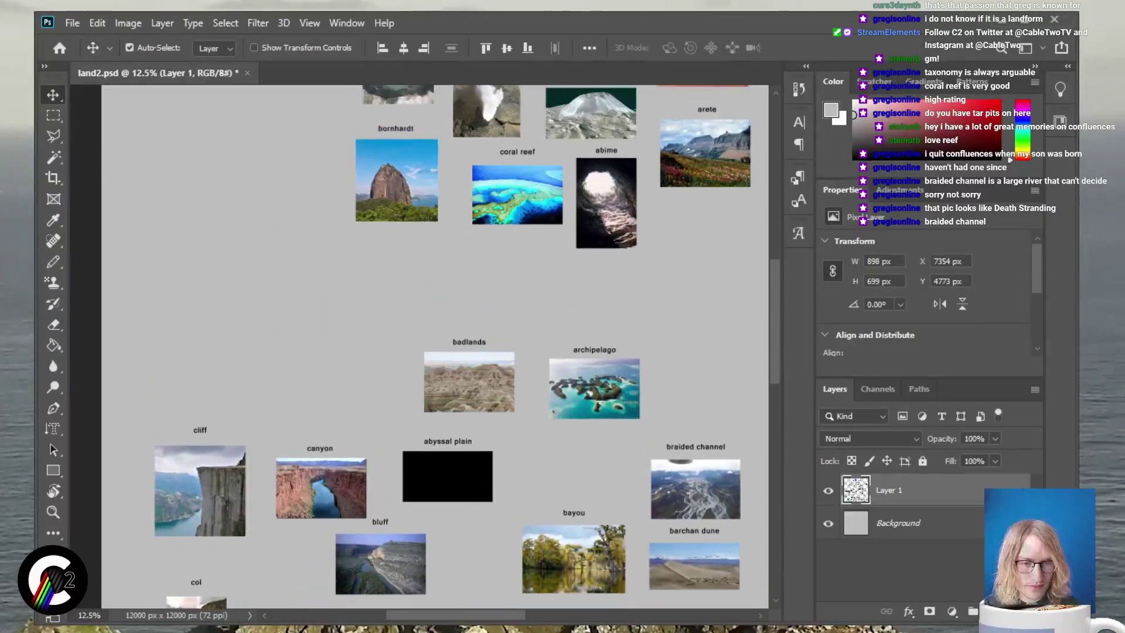
pyautogui.press('m')
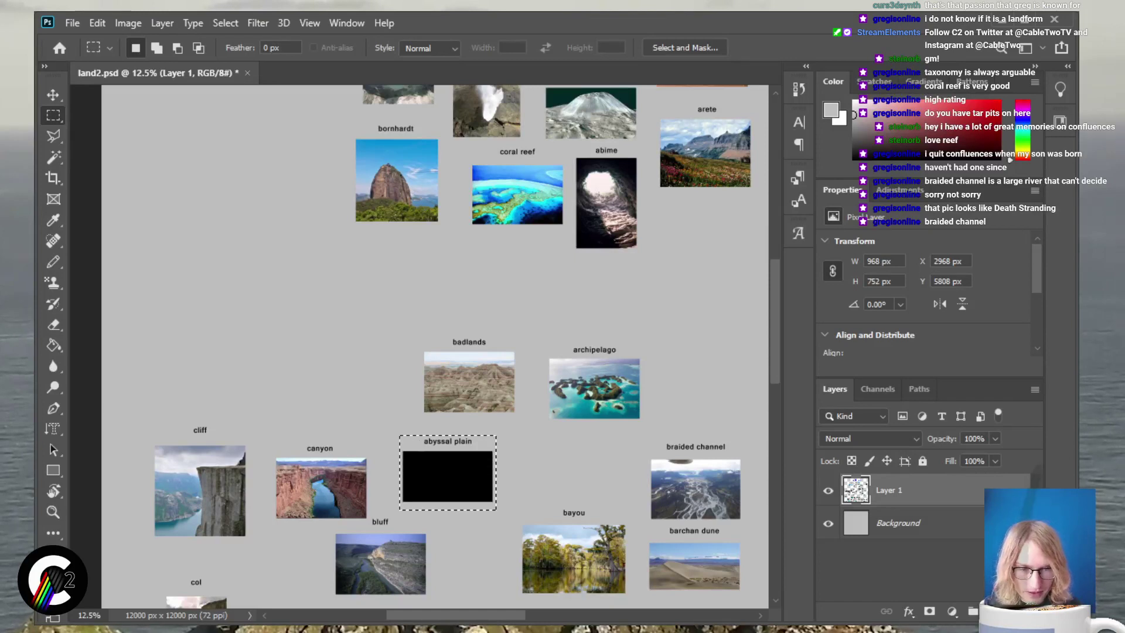
pyautogui.hotkey('ctrl', 'd')
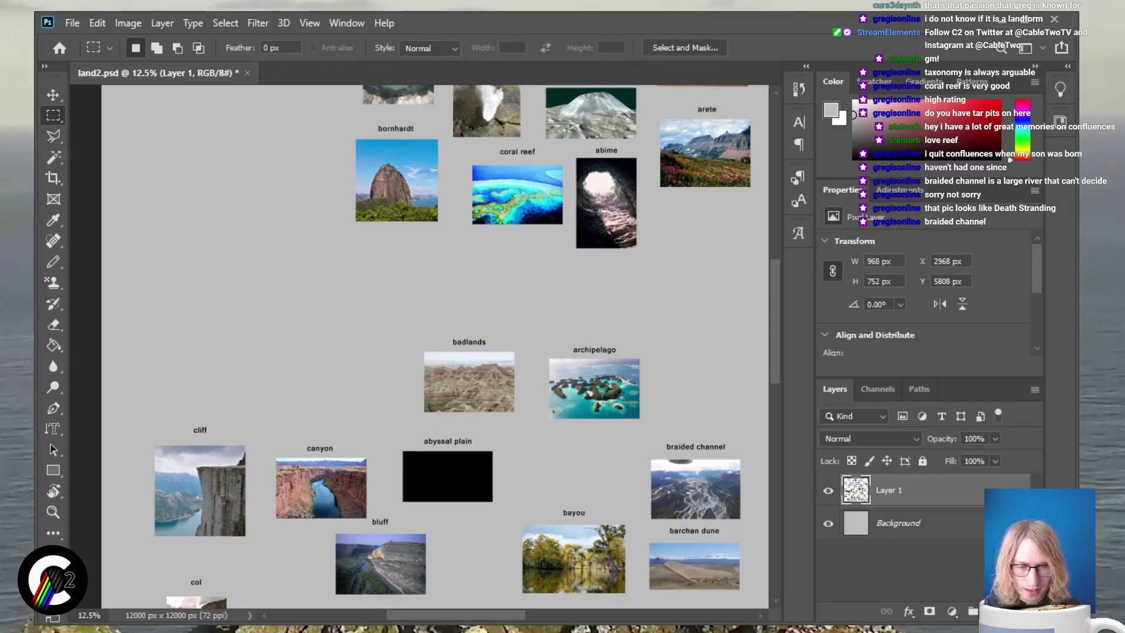
# Review the lower tiers, from cave, butte and cape through cirque and cut bank across to compound volcano and confluence
pyautogui.hscroll(8, 420, 347)
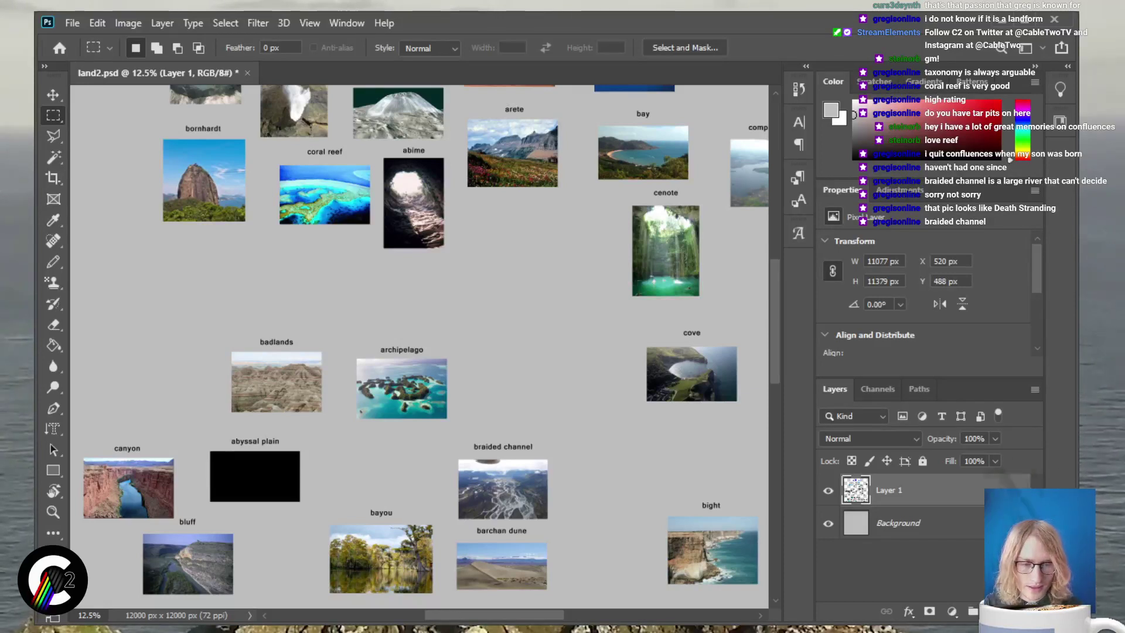
pyautogui.hscroll(10, 419, 346)
pyautogui.scroll(-3, 419, 345)
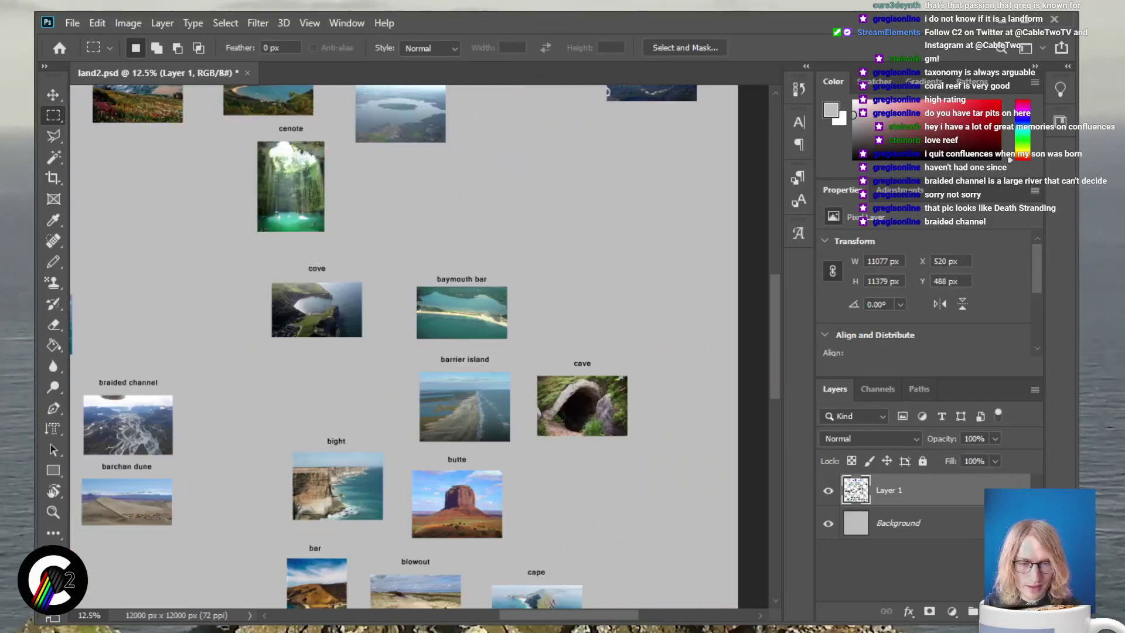
pyautogui.scroll(-6, 419, 346)
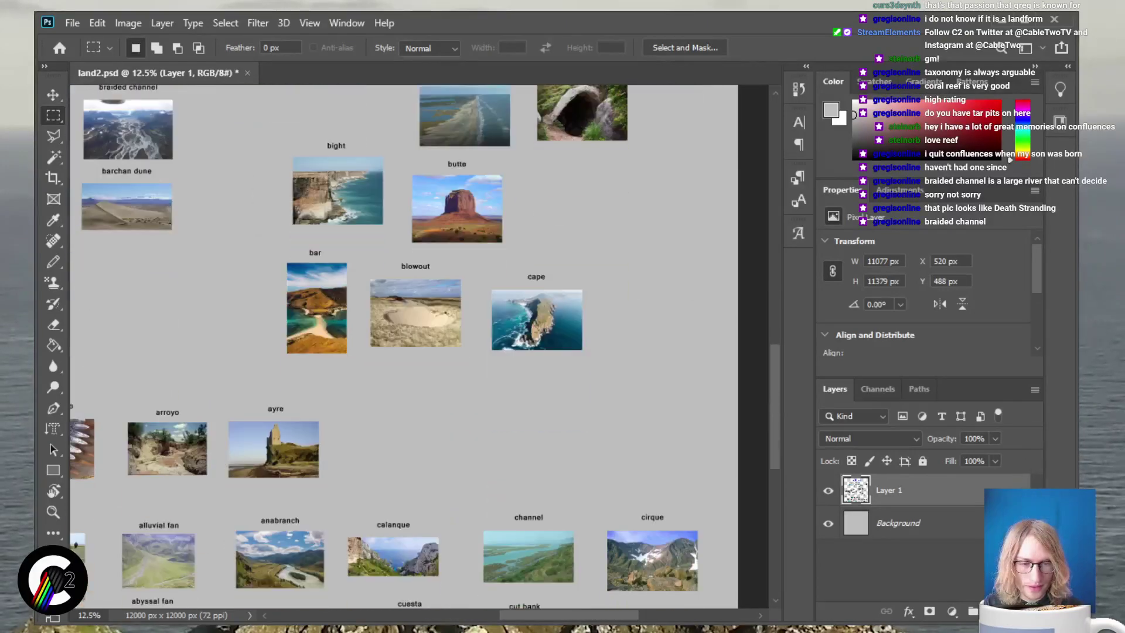
pyautogui.scroll(-5, 405, 346)
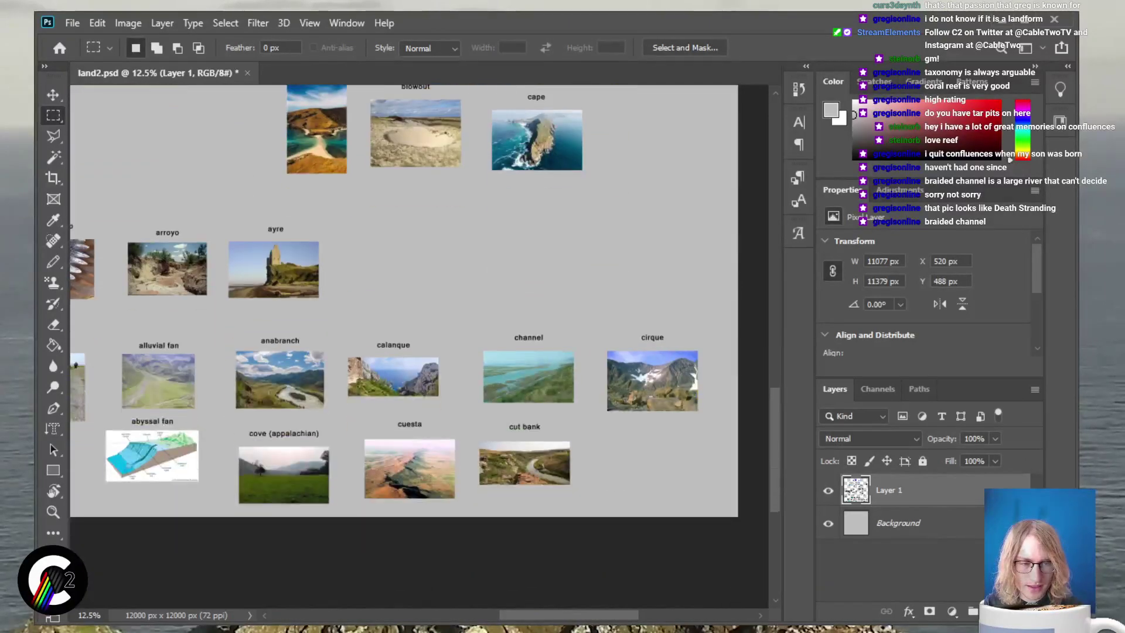
pyautogui.hscroll(-11, 419, 345)
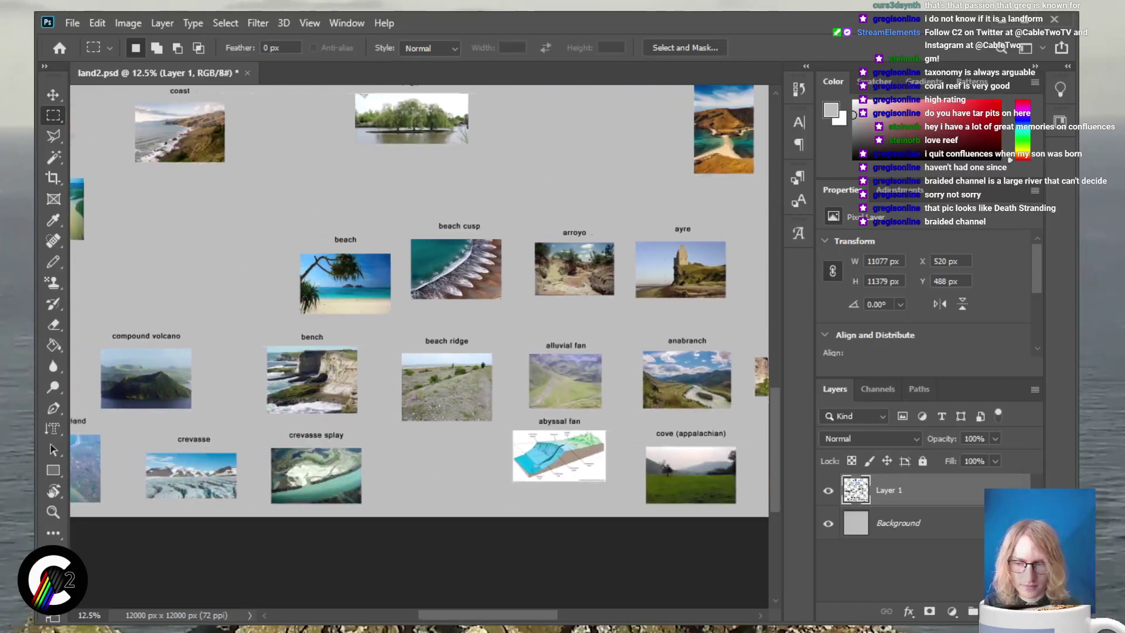
pyautogui.hscroll(-4, 419, 346)
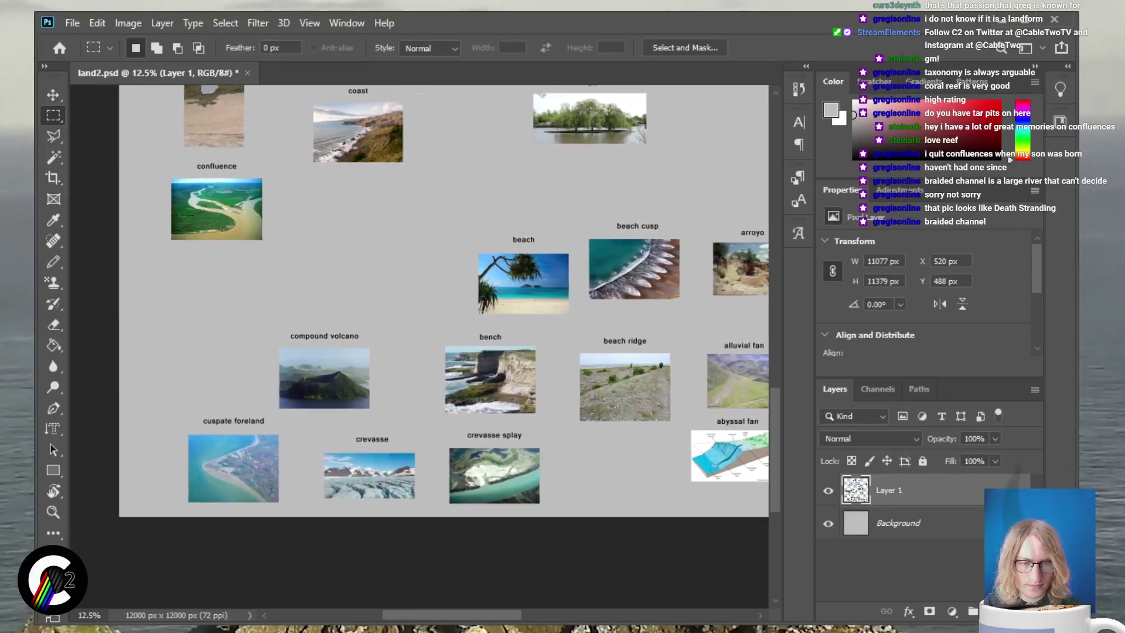
pyautogui.scroll(10, 420, 346)
pyautogui.scroll(4, 420, 346)
# Move the cenote picture with its label to the start of the upper row, before caldera, at about X 1643, Y 1547 px
pyautogui.hotkey('ctrl', '-')
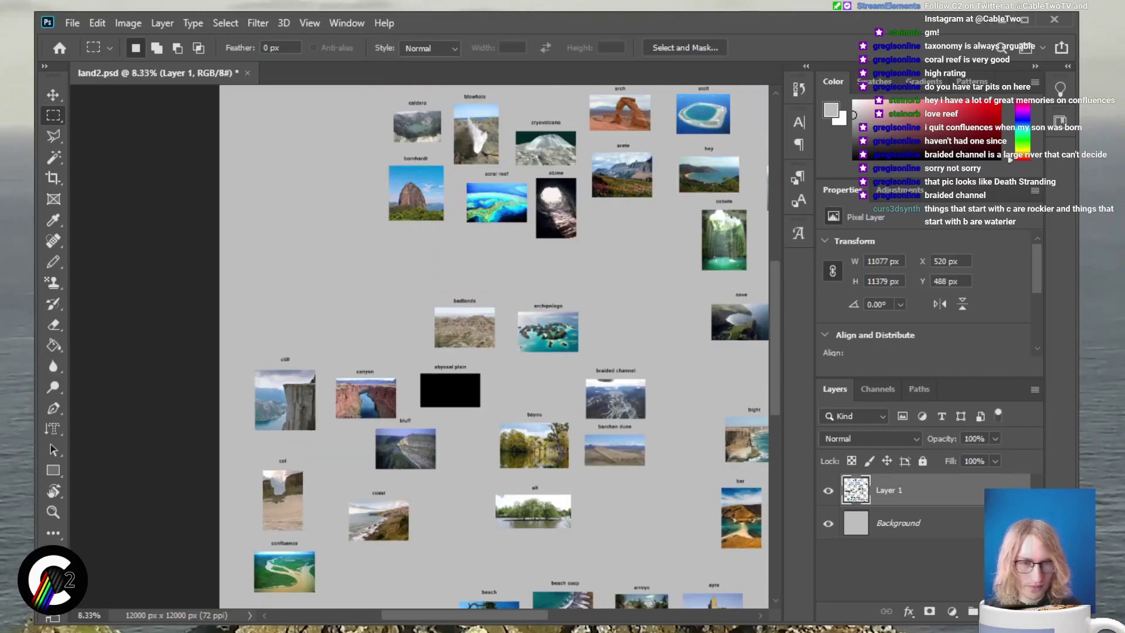
pyautogui.scroll(5, 525, 548)
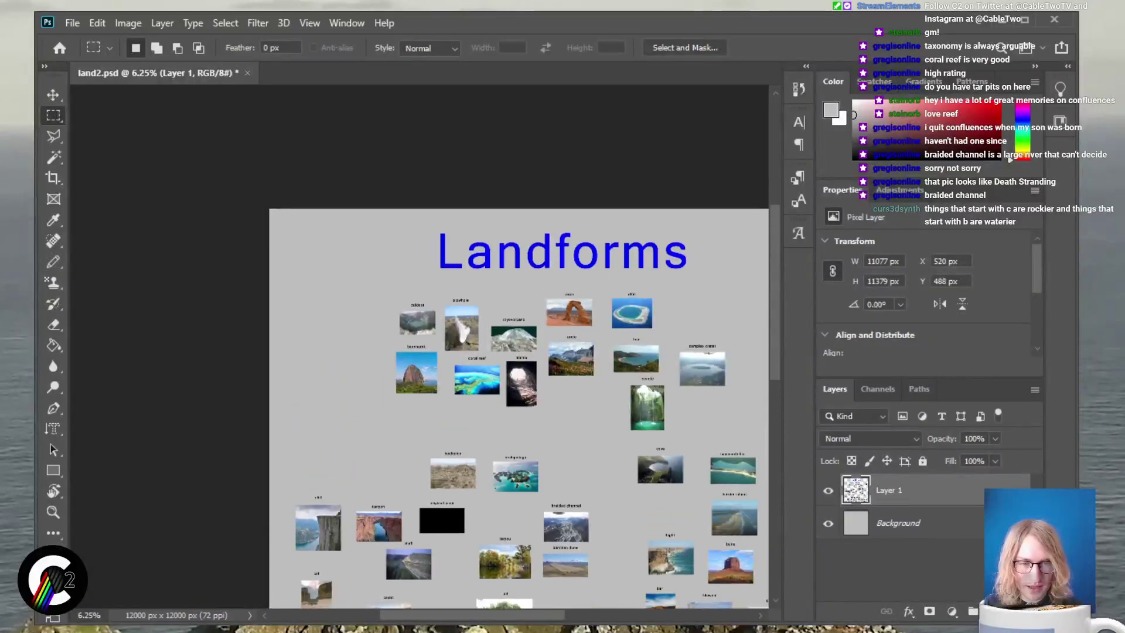
pyautogui.hotkey('ctrl', '+')
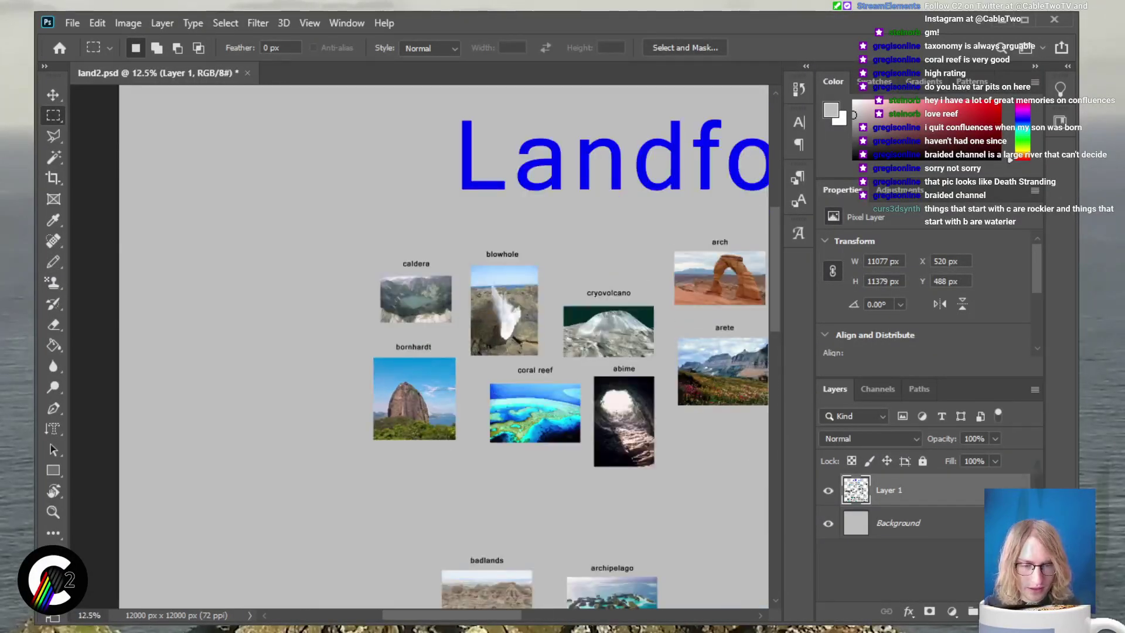
pyautogui.hscroll(8, 419, 346)
pyautogui.hotkey('ctrl', '-')
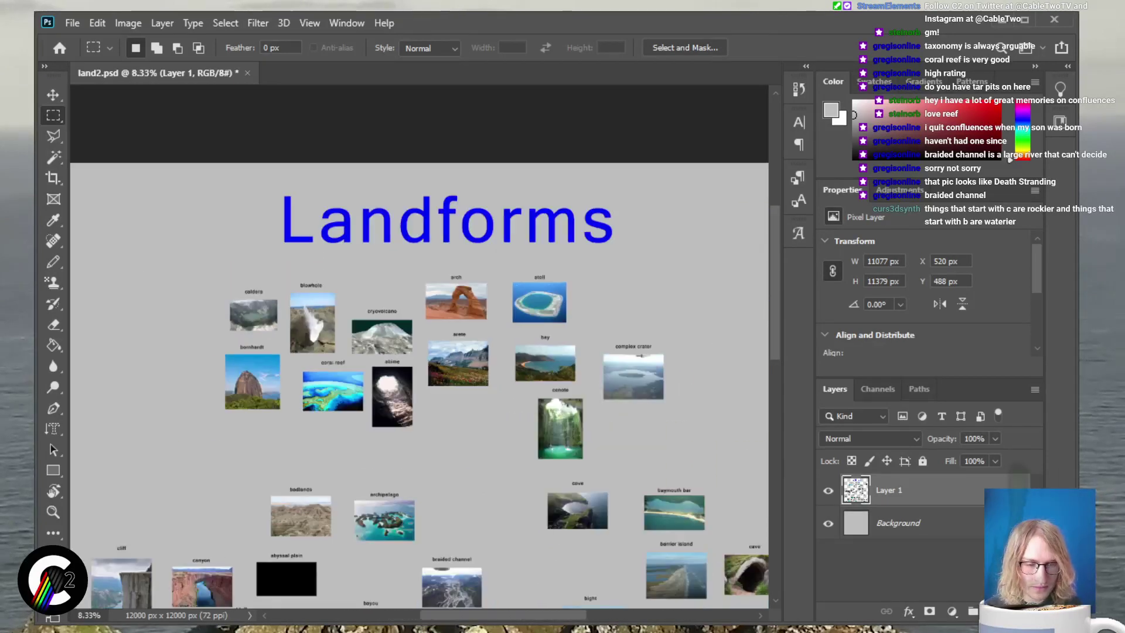
pyautogui.moveTo(533, 384); pyautogui.dragTo(188, 306)
pyautogui.press('v')
pyautogui.hotkey('ctrl', 'e')
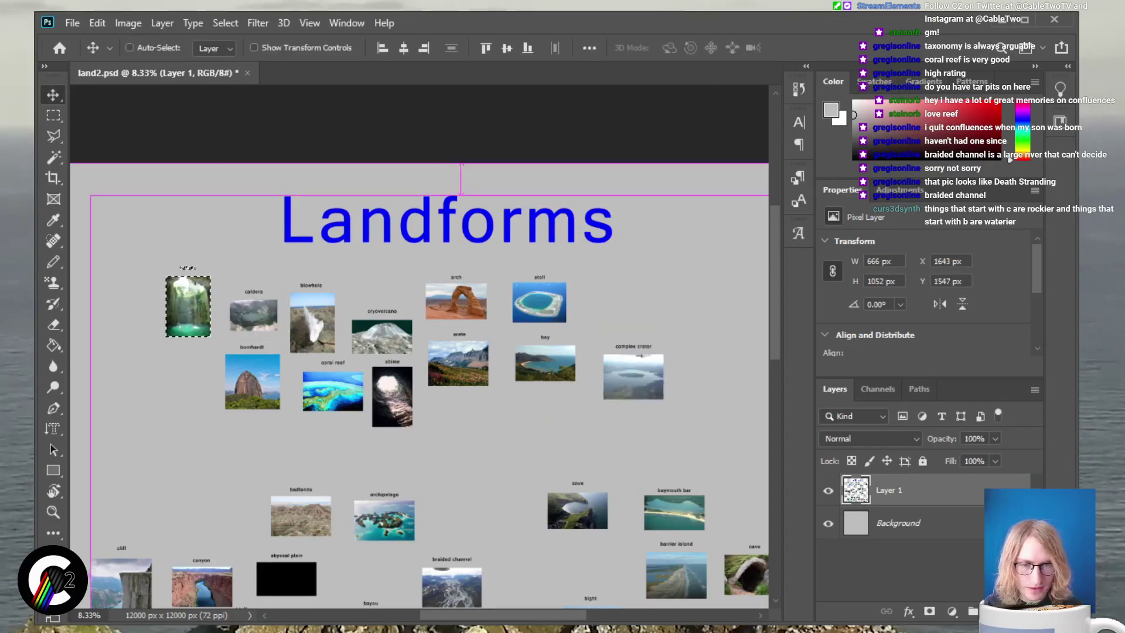
pyautogui.press('m')
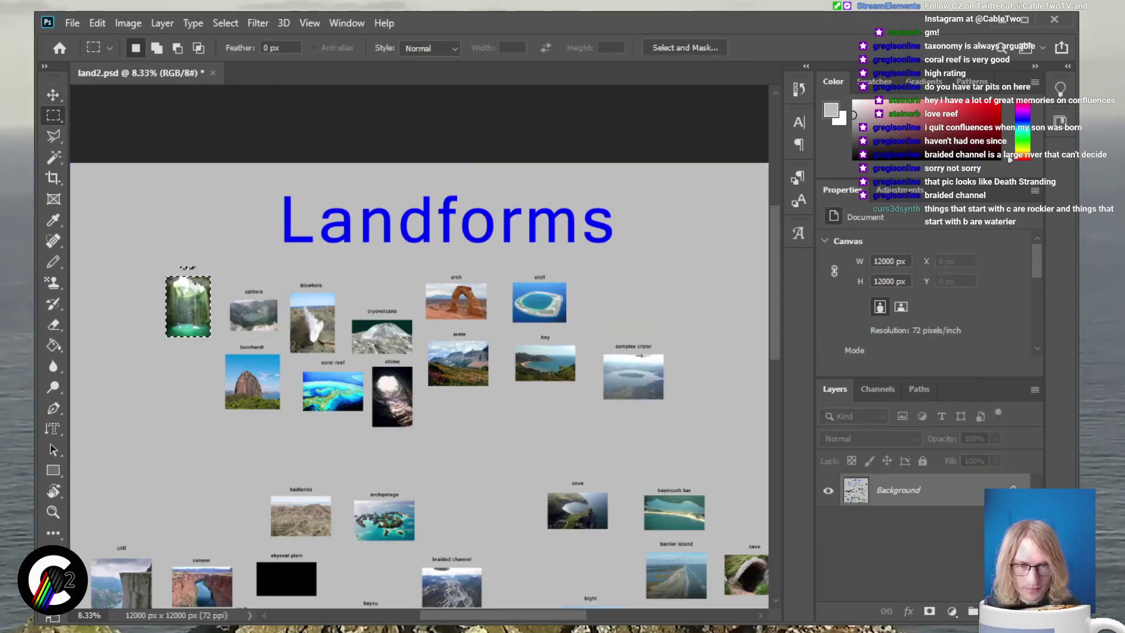
pyautogui.press('v')
pyautogui.moveTo(641, 356); pyautogui.dragTo(635, 283)
pyautogui.hotkey('ctrl', 'z')
pyautogui.hotkey('ctrl', 'z')
pyautogui.hotkey('ctrl', 'z')
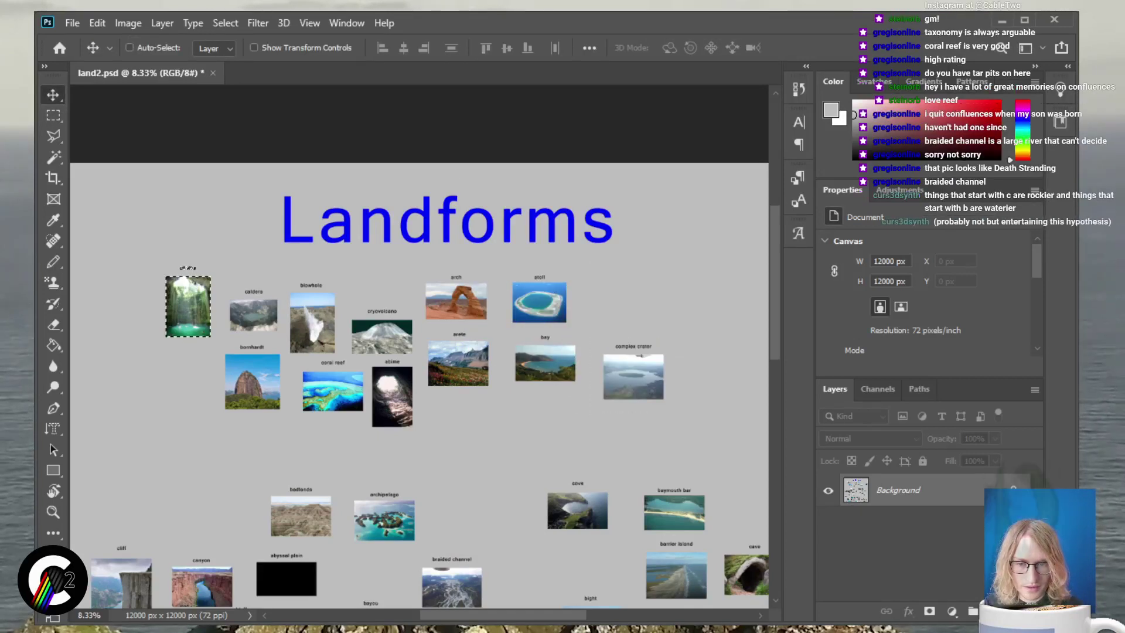
# Select the complex crater picture with its label and move it to the start of the second row, before bornhardt, at about X 880, Y 2818 px
pyautogui.press('m')
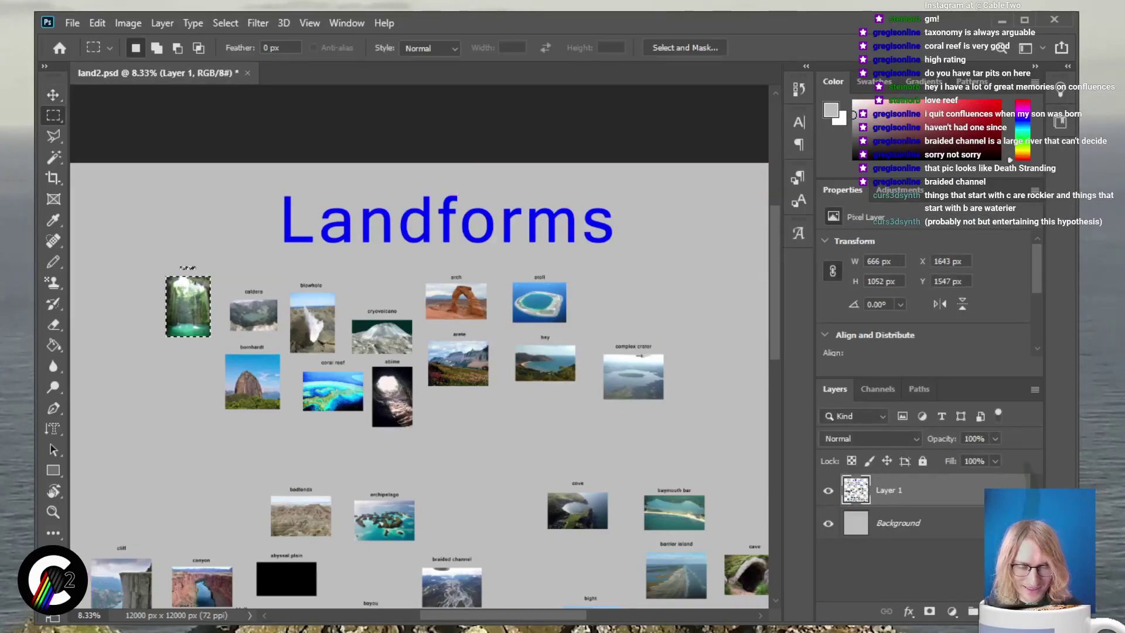
pyautogui.moveTo(593, 341); pyautogui.dragTo(678, 407)
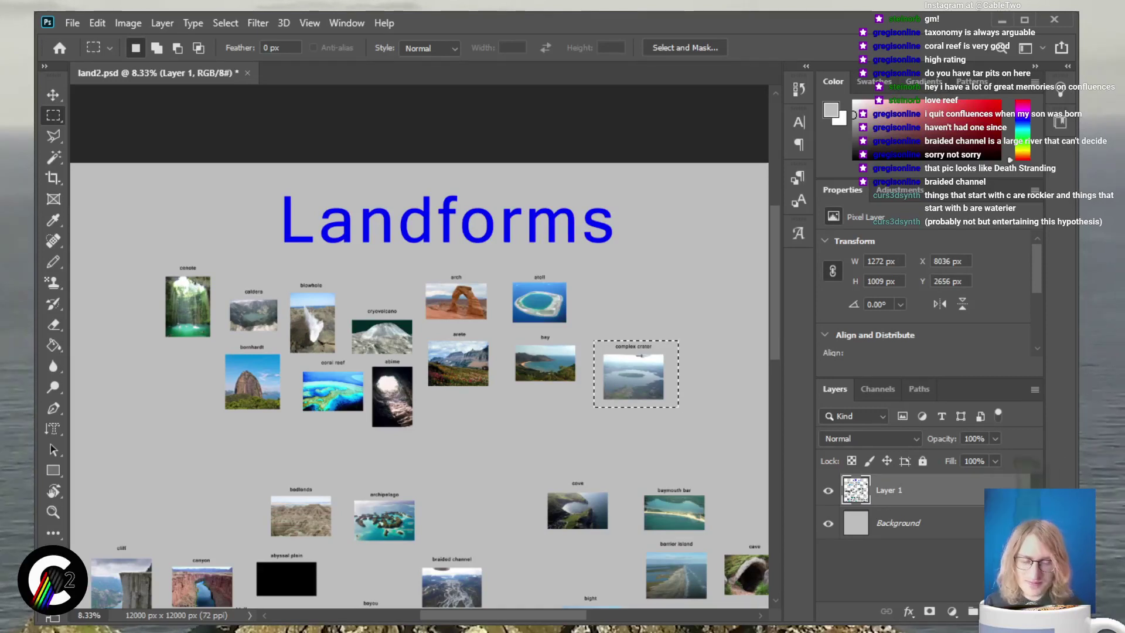
pyautogui.press('v')
pyautogui.moveTo(641, 355); pyautogui.dragTo(172, 370)
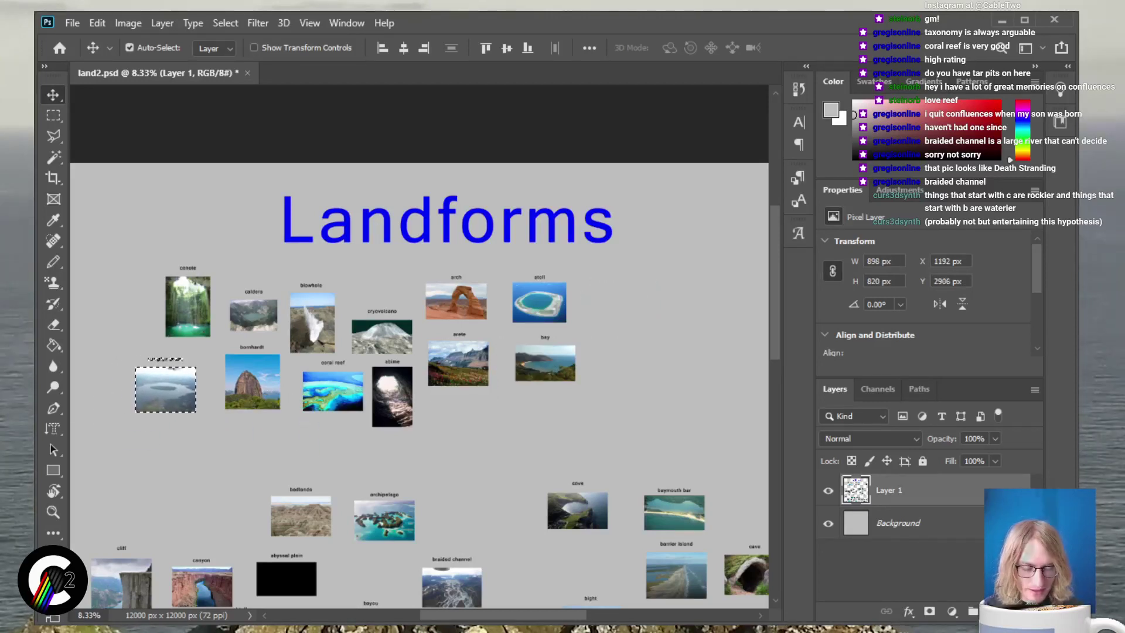
pyautogui.press('ctrl')
pyautogui.hotkey('ctrl', '+')
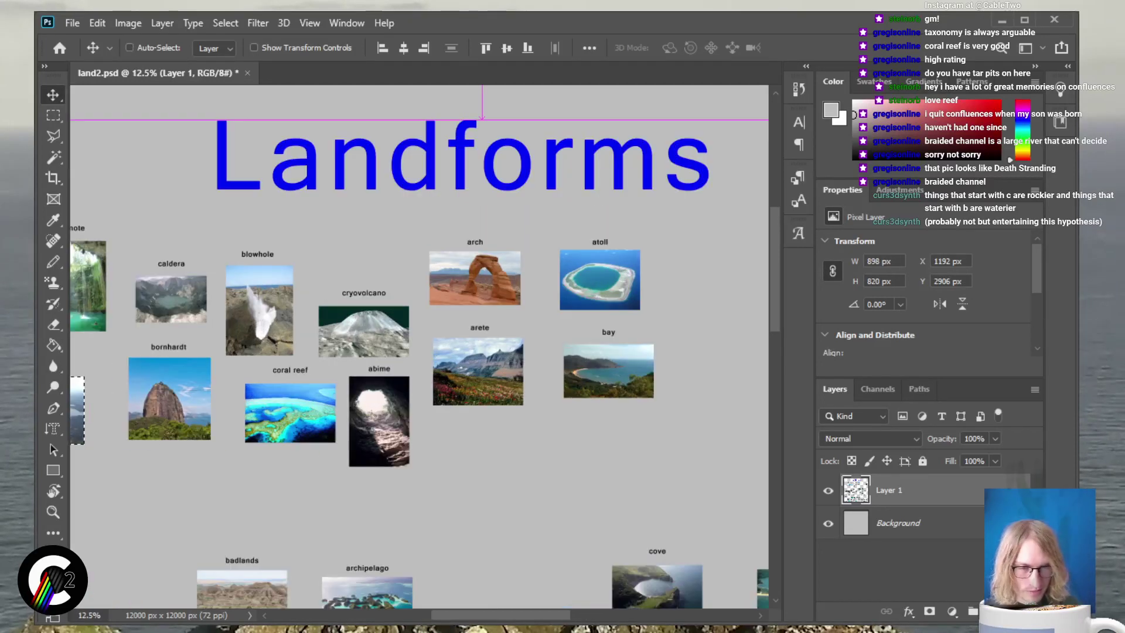
pyautogui.moveTo(501, 614); pyautogui.dragTo(437, 615)
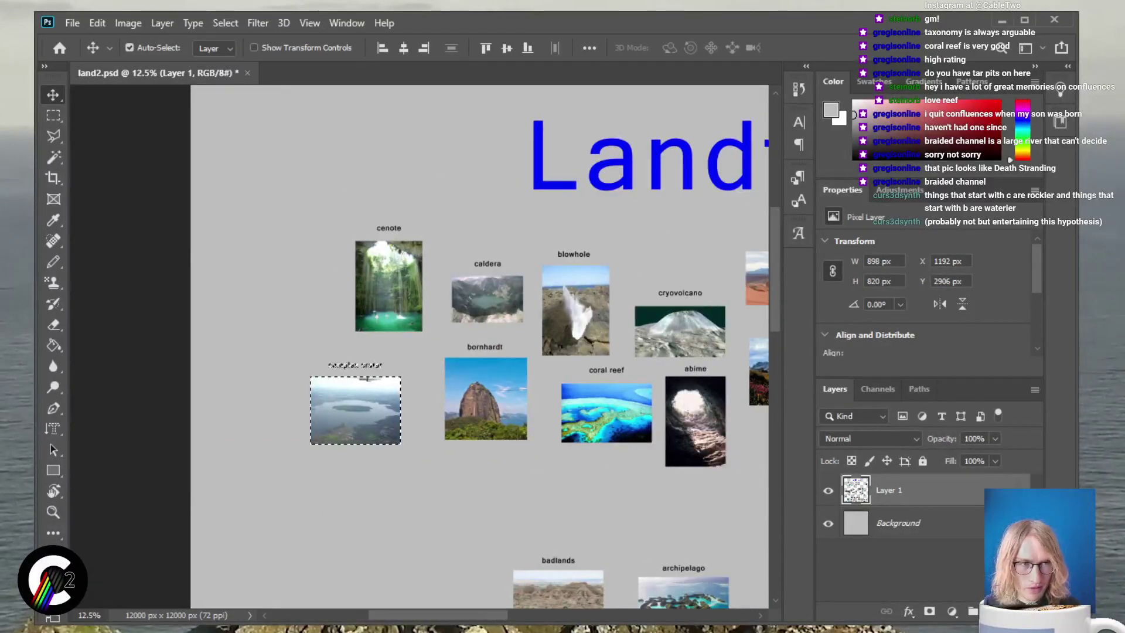
pyautogui.scroll(3, 480, 346)
pyautogui.moveTo(367, 431); pyautogui.dragTo(335, 421)
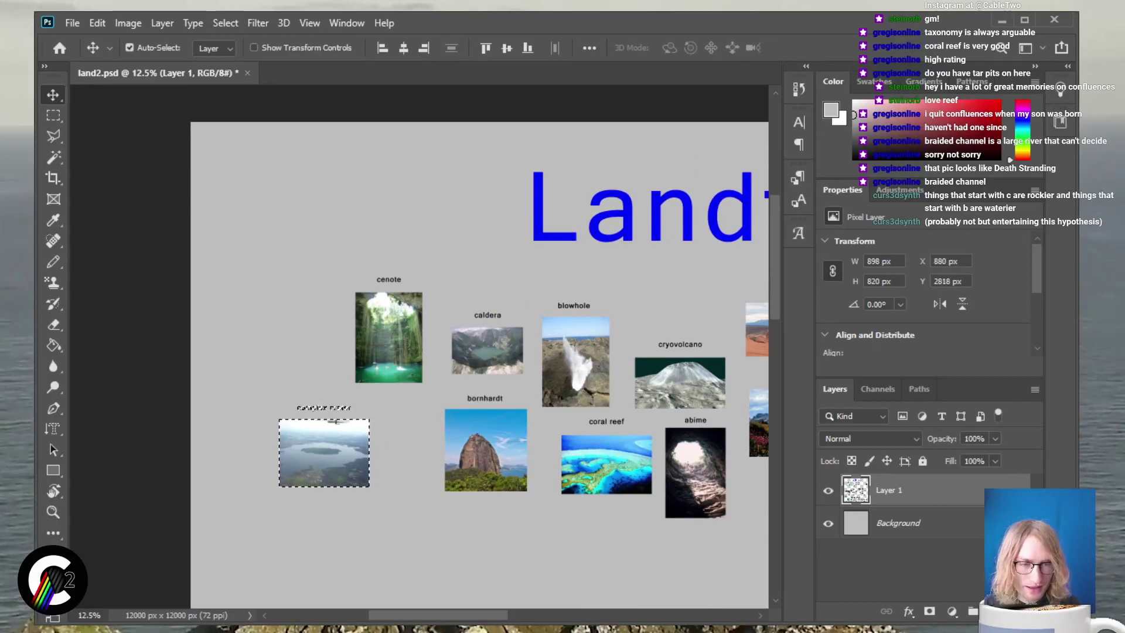
# Compare the pictures in the upper tiers beneath the title, from cenote and caldera across to arch, atoll, arete and bay
pyautogui.scroll(-2, 335, 422)
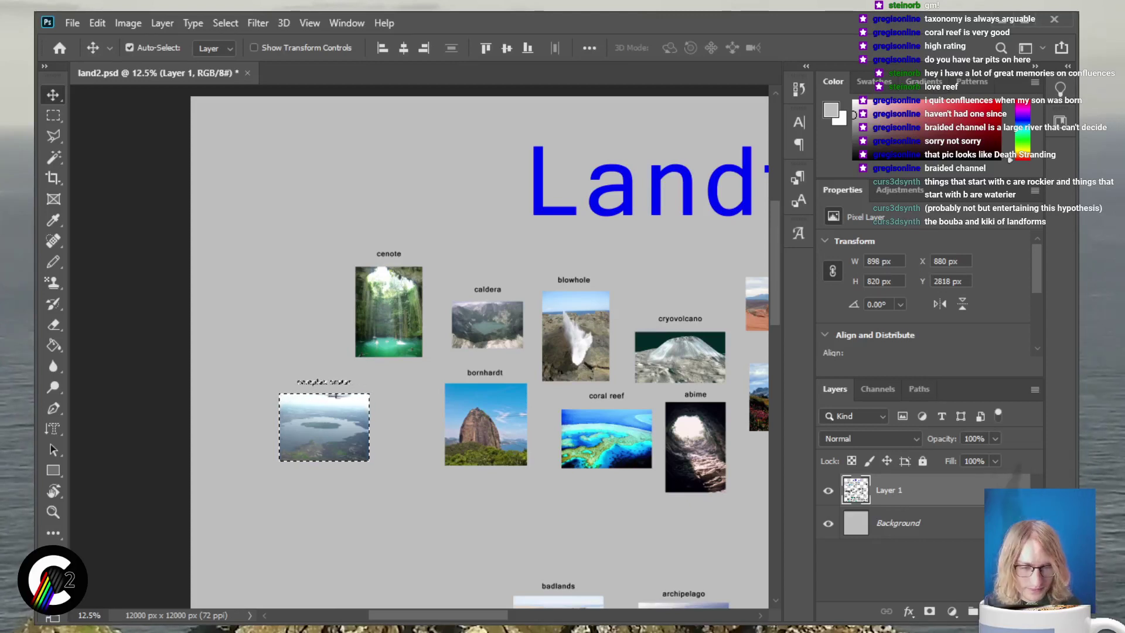
pyautogui.hscroll(5, 419, 352)
pyautogui.hscroll(2, 419, 352)
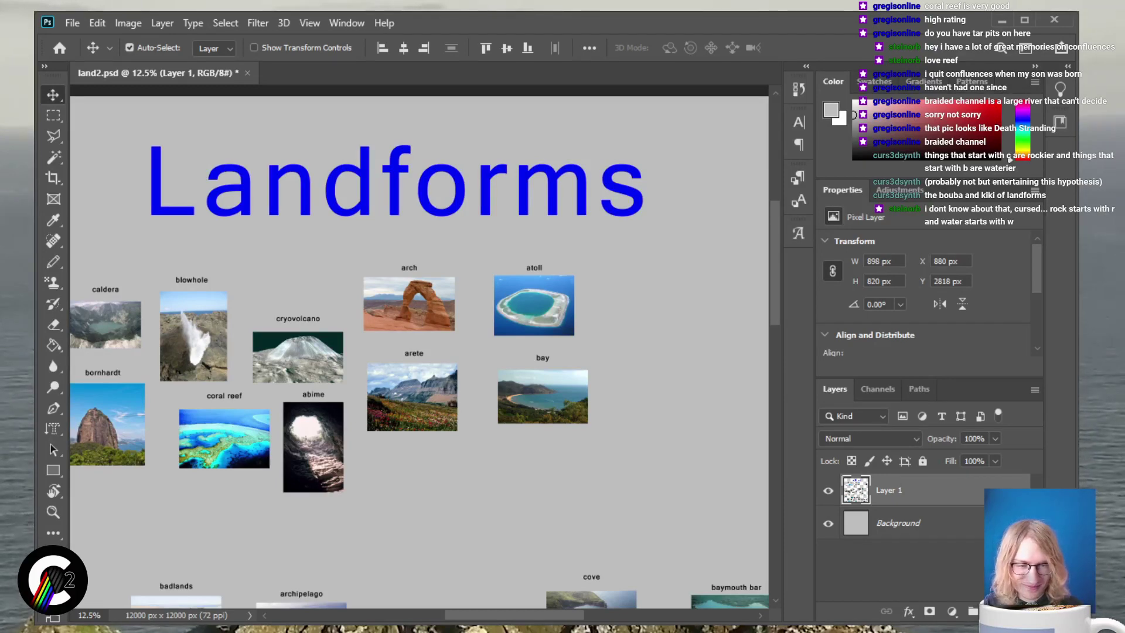
pyautogui.hscroll(-2, 419, 346)
pyautogui.scroll(-2, 419, 346)
pyautogui.scroll(1, 419, 346)
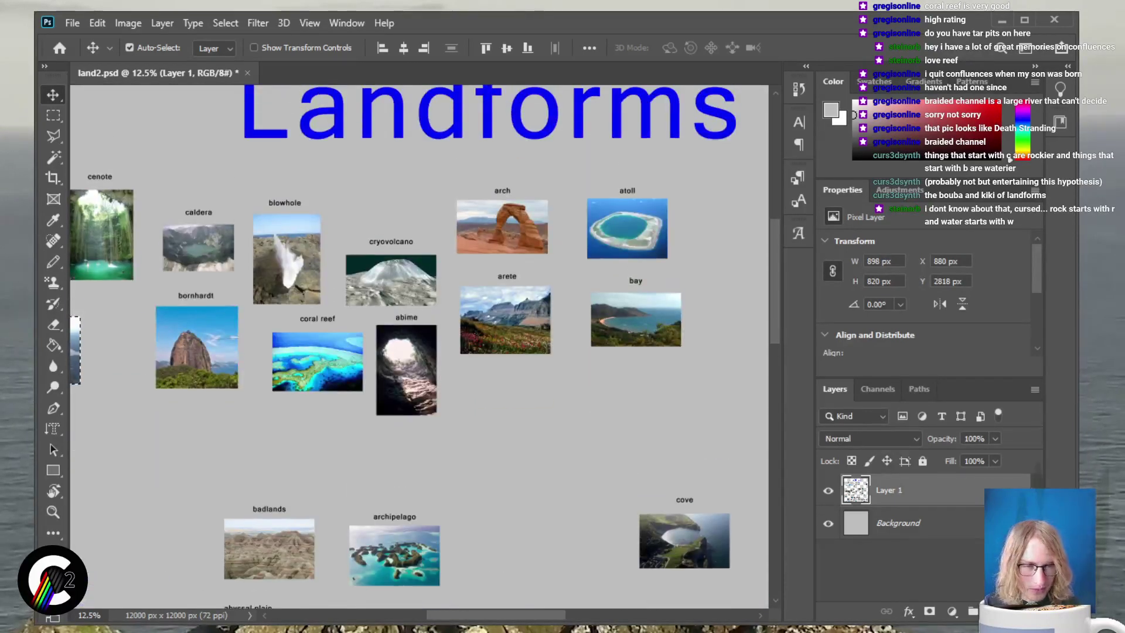
pyautogui.scroll(3, 419, 346)
pyautogui.scroll(-1, 419, 346)
pyautogui.scroll(1, 419, 346)
pyautogui.scroll(-1, 419, 346)
pyautogui.scroll(1, 419, 346)
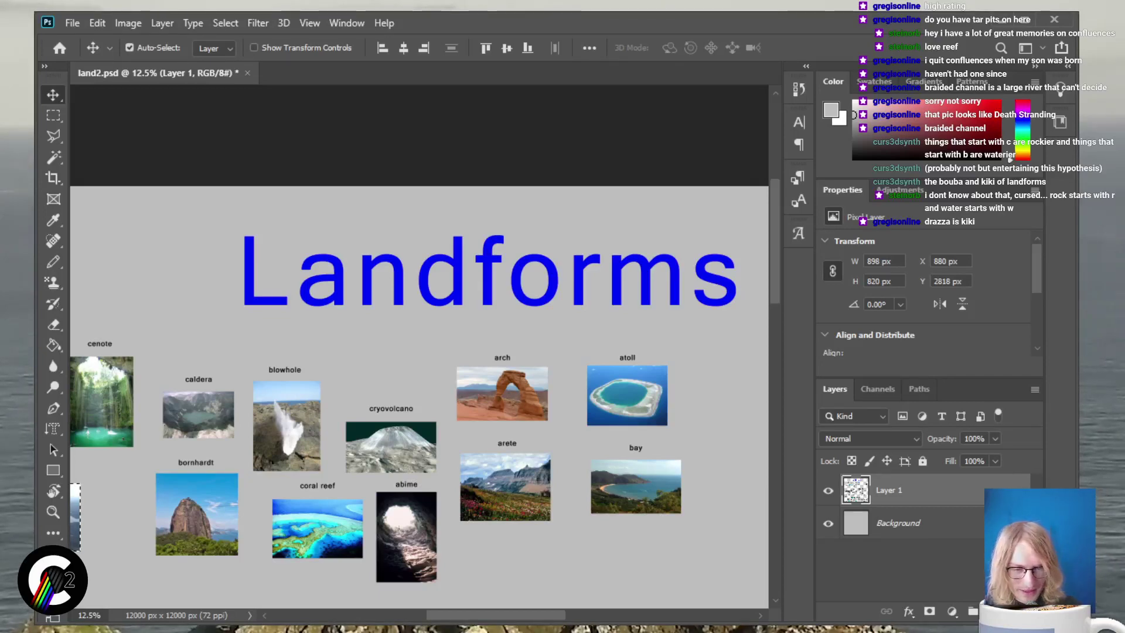
pyautogui.scroll(-3, 419, 340)
pyautogui.scroll(2, 419, 340)
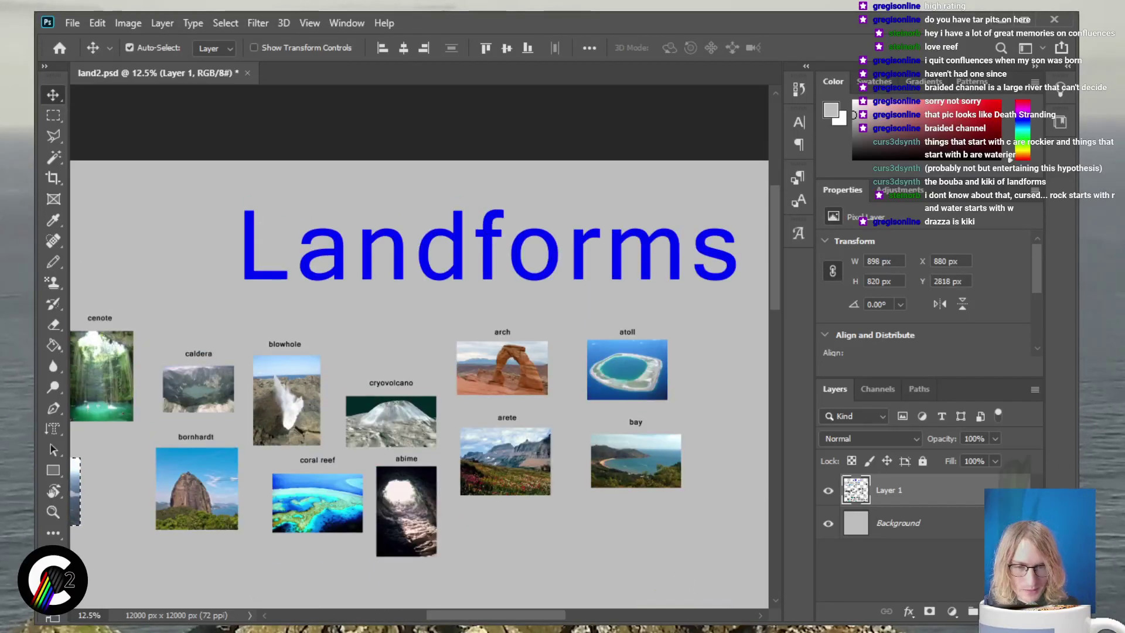
pyautogui.scroll(-2, 419, 340)
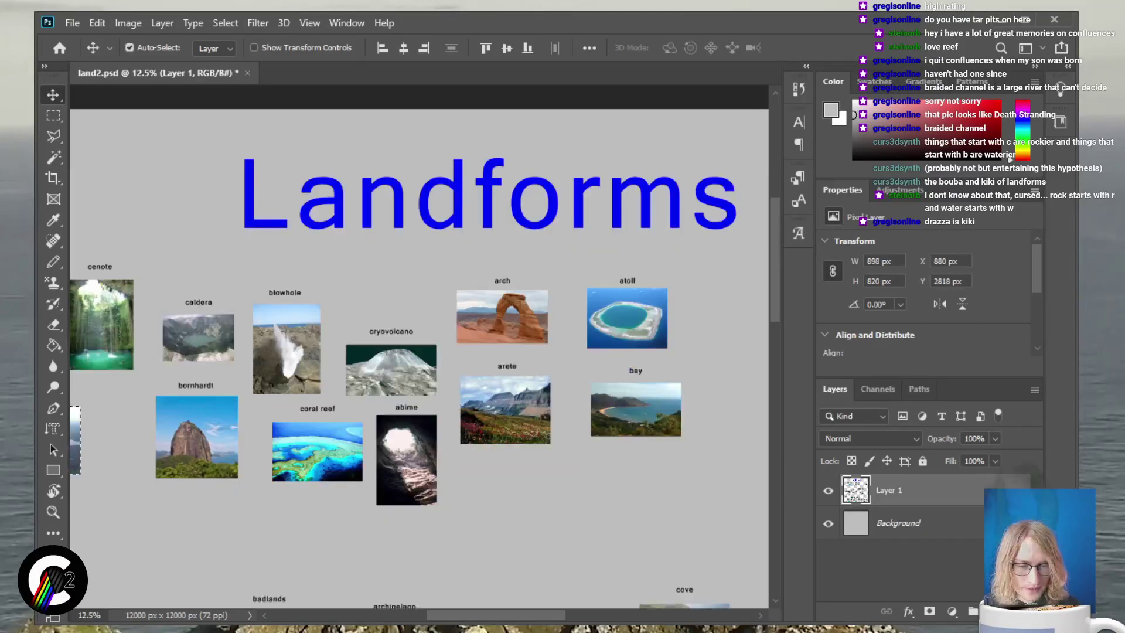
# Shift the selected complex crater picture and label closer to bornhardt, to about X 1200, Y 2866 px
pyautogui.hscroll(-9, 419, 340)
pyautogui.hscroll(10, 419, 339)
pyautogui.hscroll(-7, 419, 339)
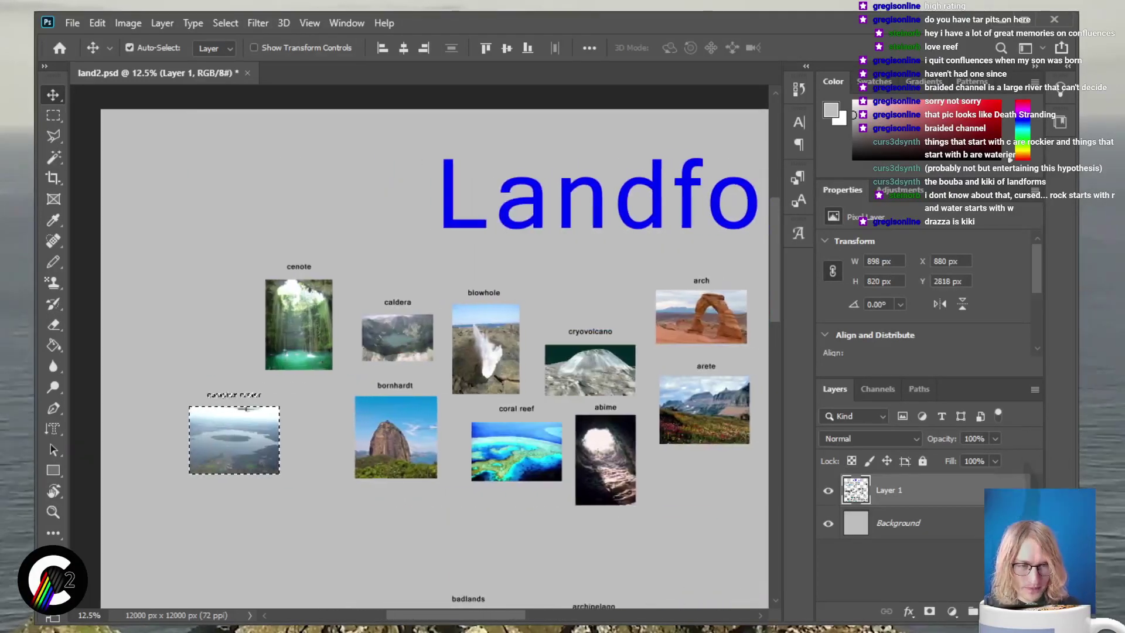
pyautogui.moveTo(235, 442); pyautogui.dragTo(254, 452)
# Clear the selection and examine the lower tiers, from badlands and cliff down to compound volcano, bench, crevasse and crevasse splay
pyautogui.scroll(-10, 433, 345)
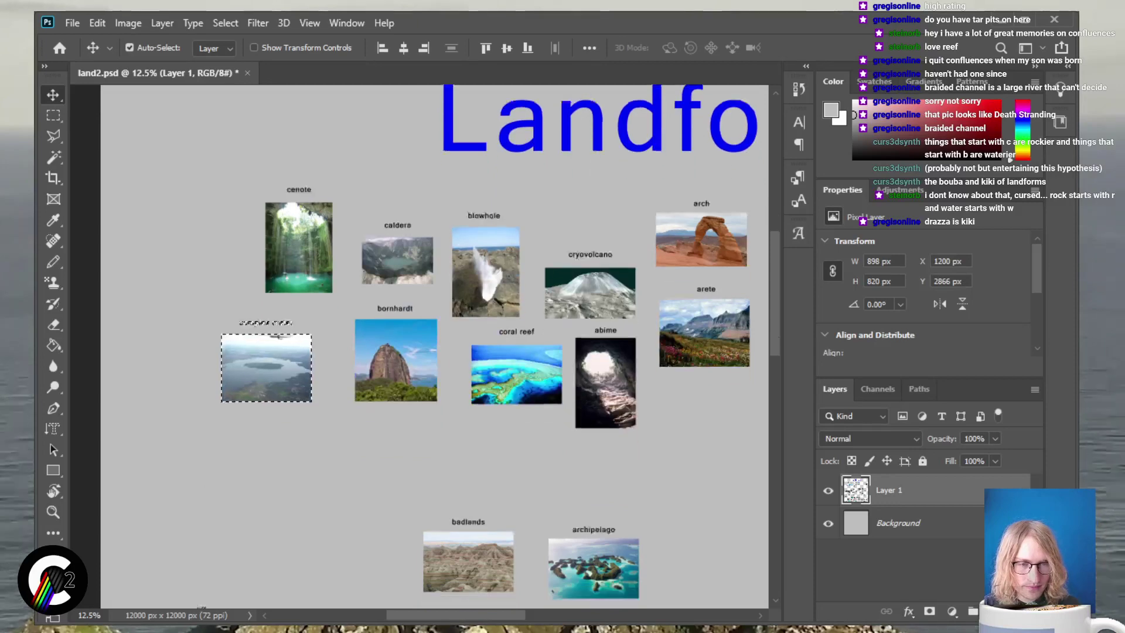
pyautogui.scroll(-10, 434, 346)
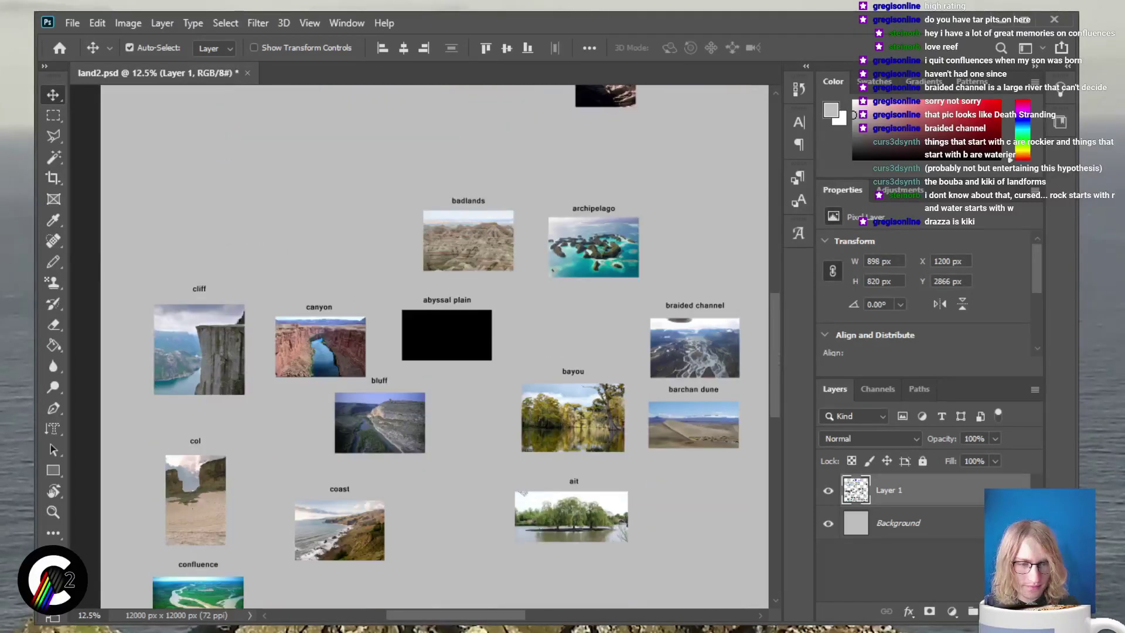
pyautogui.scroll(-2, 434, 346)
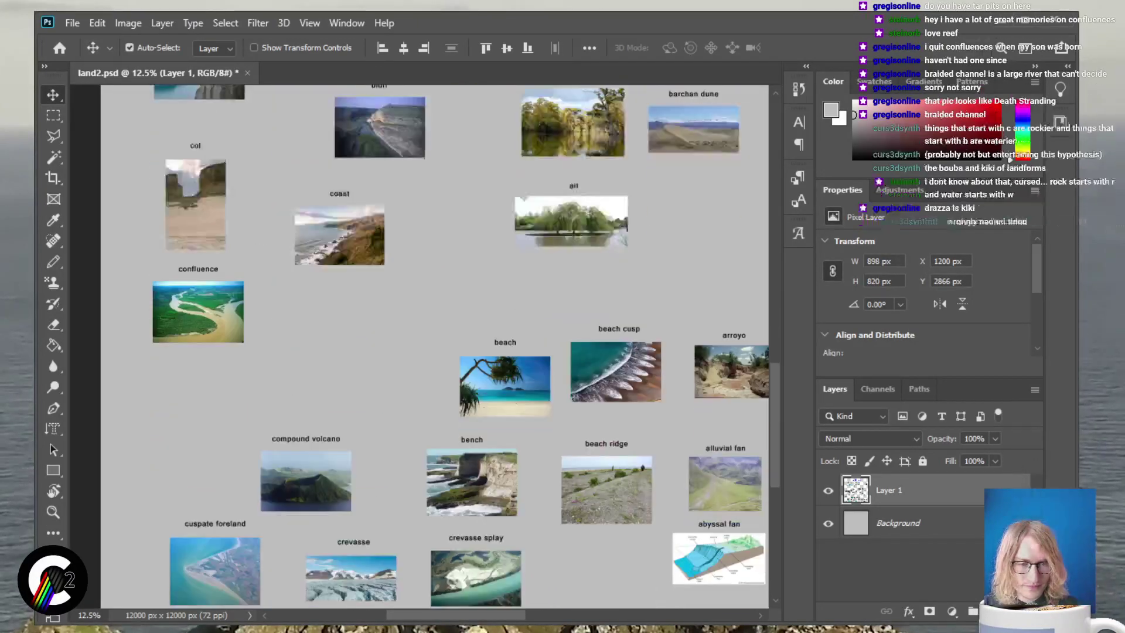
pyautogui.scroll(-3, 434, 346)
pyautogui.hotkey('ctrl', 'd')
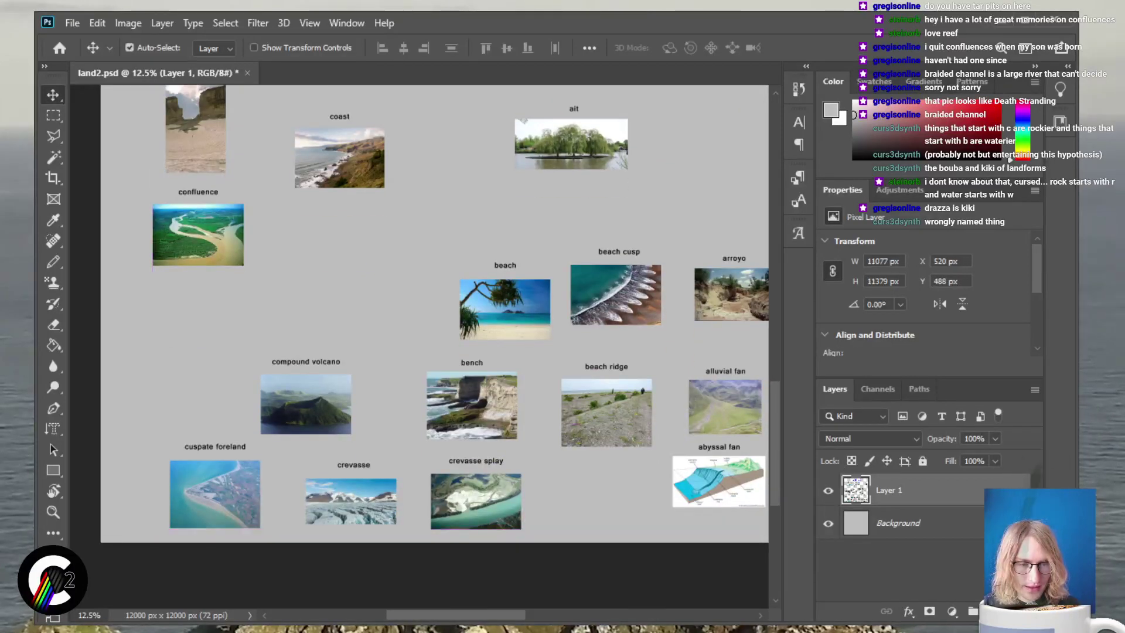
pyautogui.hotkey('ctrl', '+')
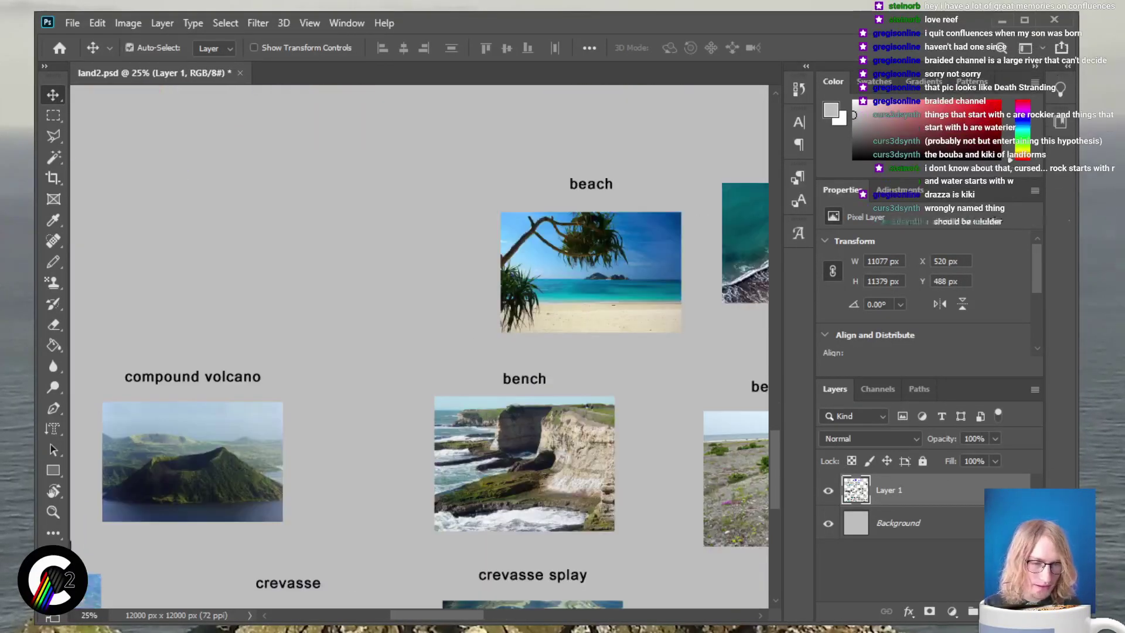
pyautogui.scroll(-6, 420, 347)
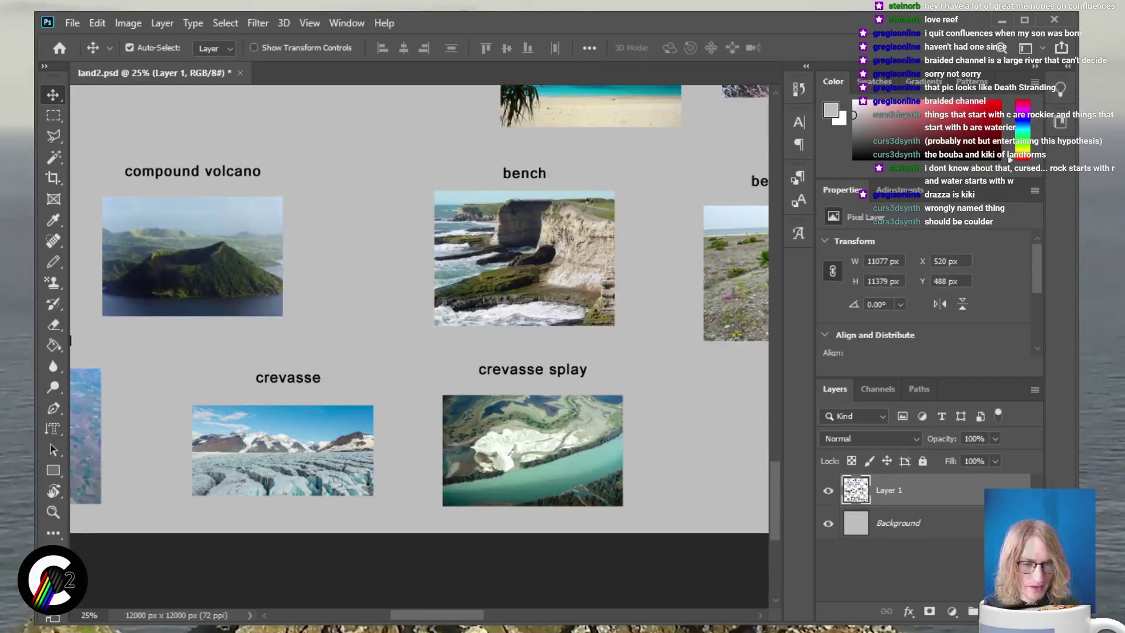
pyautogui.hscroll(-3, 419, 347)
pyautogui.scroll(2, 419, 347)
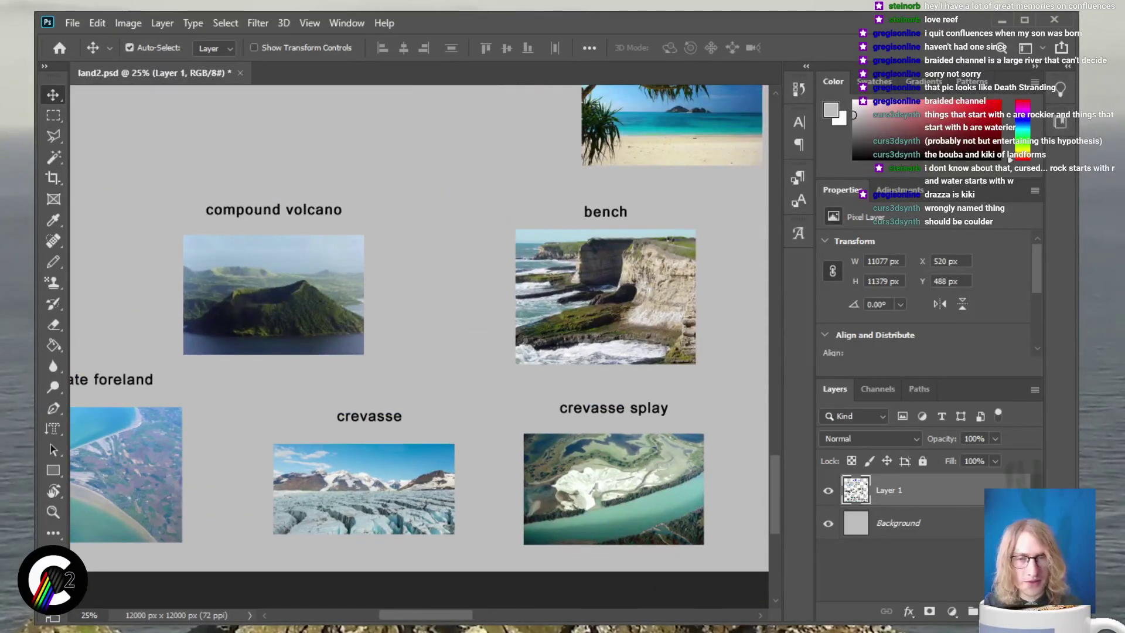
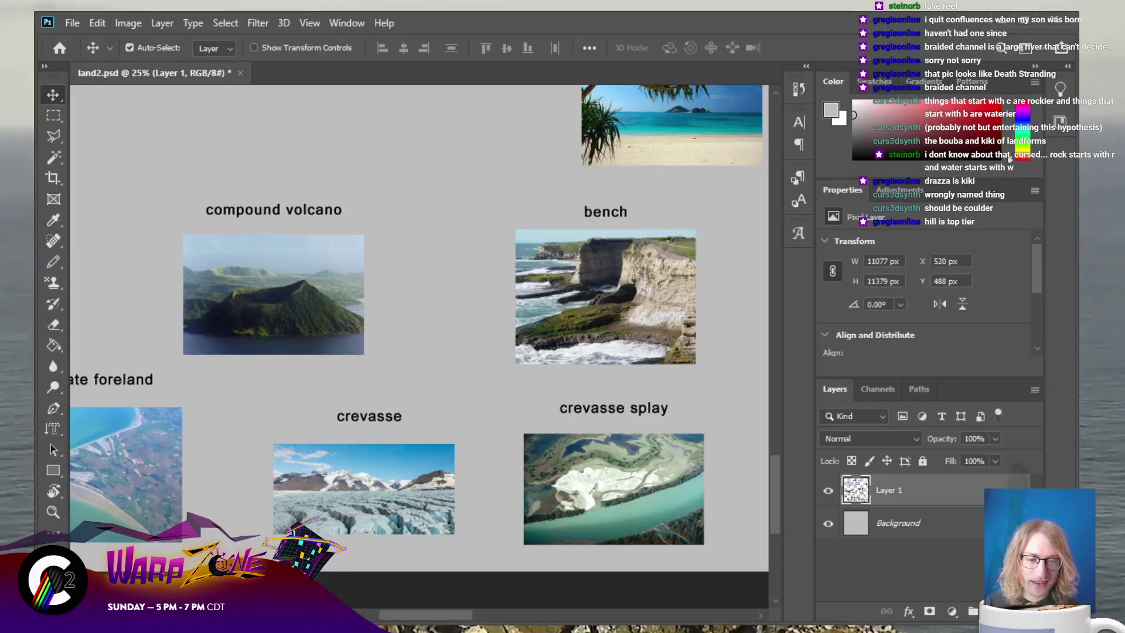
# Select the compound volcano picture with its label and move it up between coast and ait, to about X 2996, Y 8128 px
pyautogui.hscroll(-5, 419, 329)
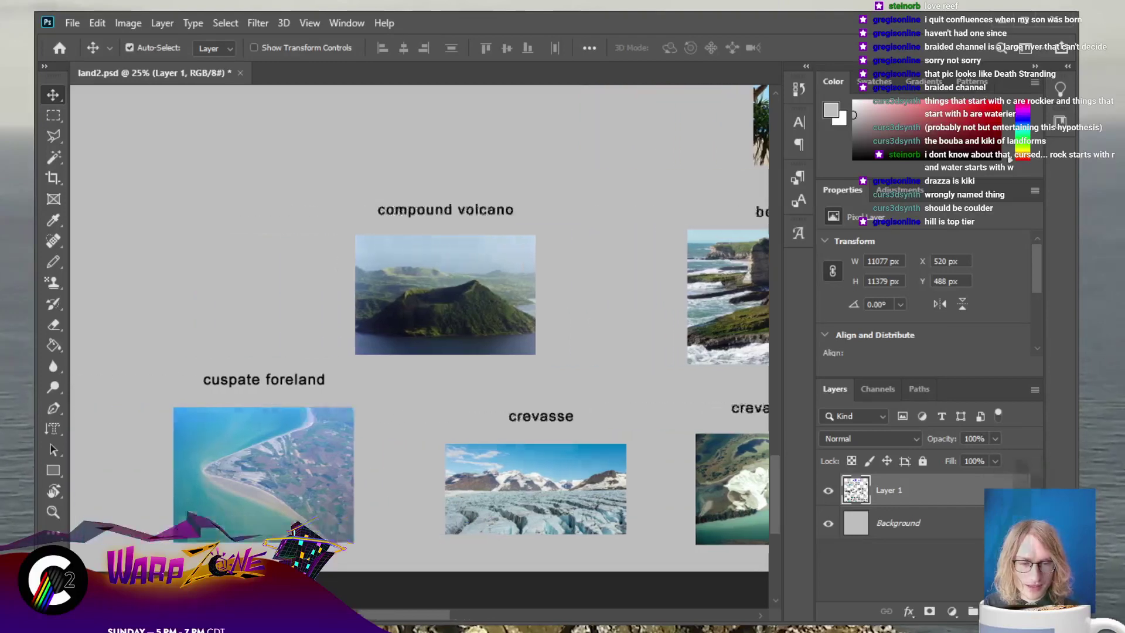
pyautogui.hscroll(12, 419, 329)
pyautogui.hscroll(-4, 419, 328)
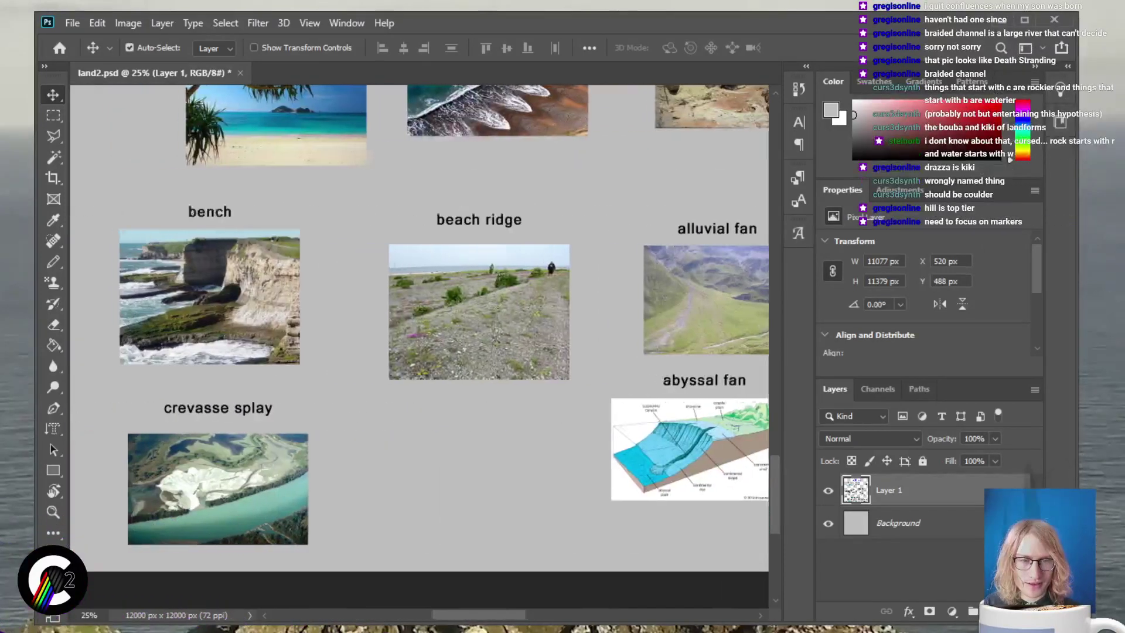
pyautogui.hscroll(-8, 419, 328)
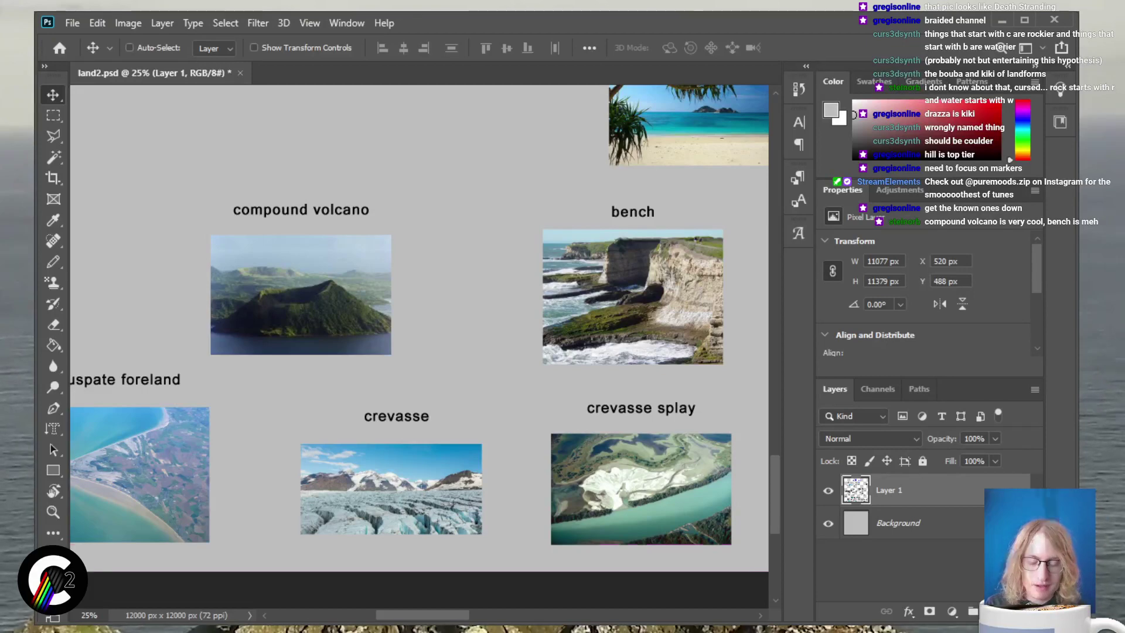
pyautogui.press('m')
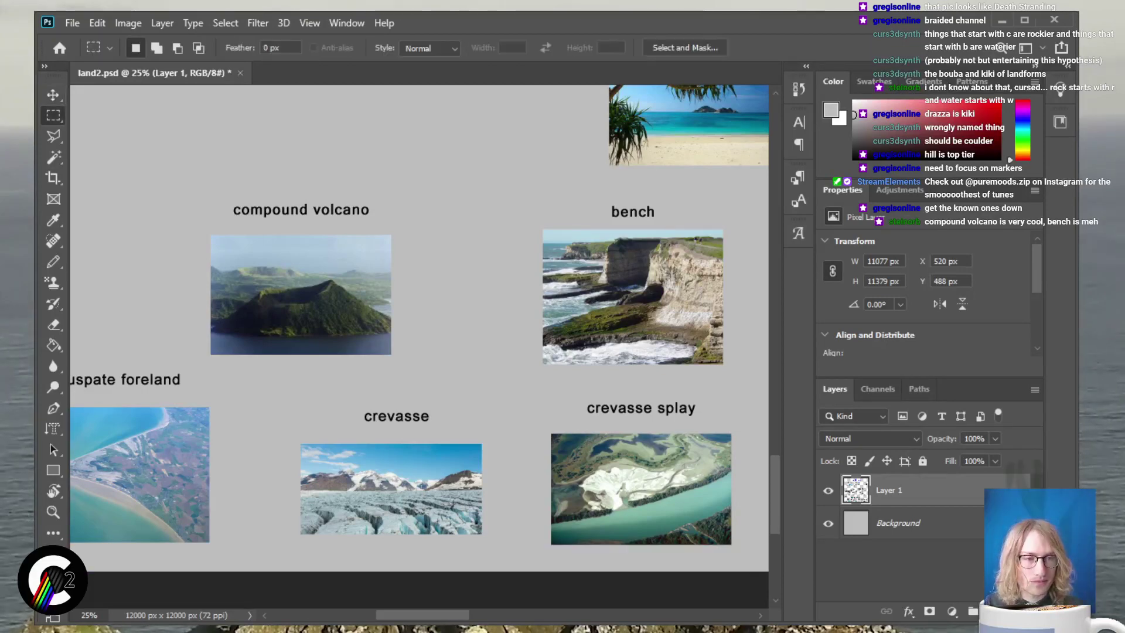
pyautogui.moveTo(215, 221); pyautogui.dragTo(402, 362)
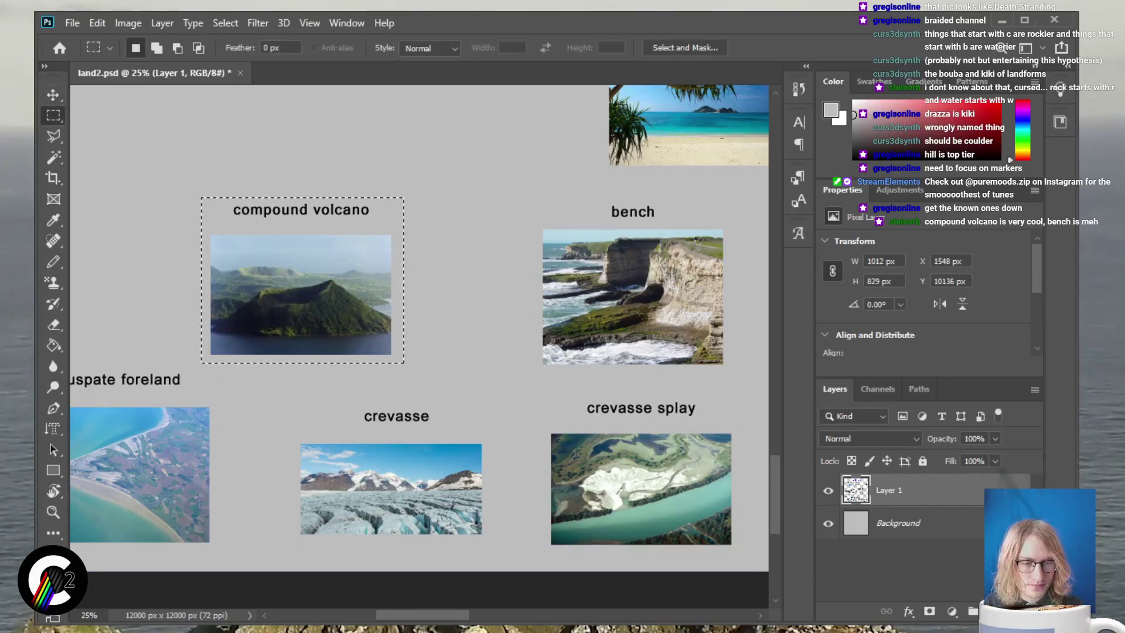
pyautogui.hotkey('ctrl', '-')
pyautogui.hotkey('ctrl', '-')
pyautogui.scroll(4, 419, 346)
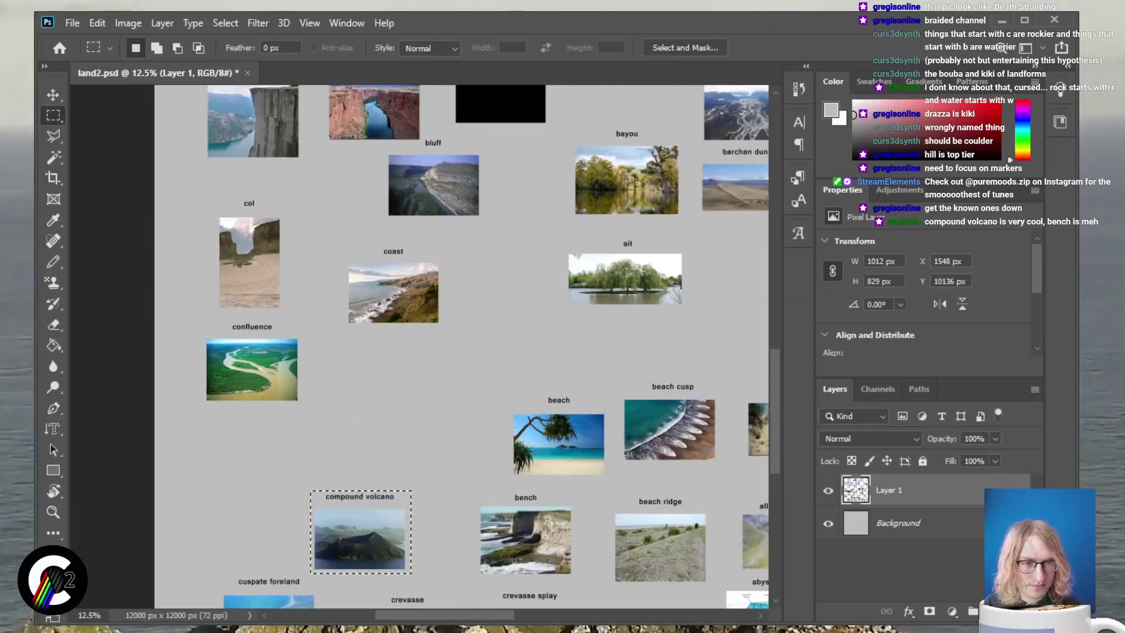
pyautogui.press('v')
pyautogui.moveTo(361, 539); pyautogui.dragTo(502, 334)
# Move the selected compound volcano picture and label up beside badlands, to about X 2052, Y 4872 px
pyautogui.scroll(1, 501, 334)
pyautogui.scroll(6, 461, 345)
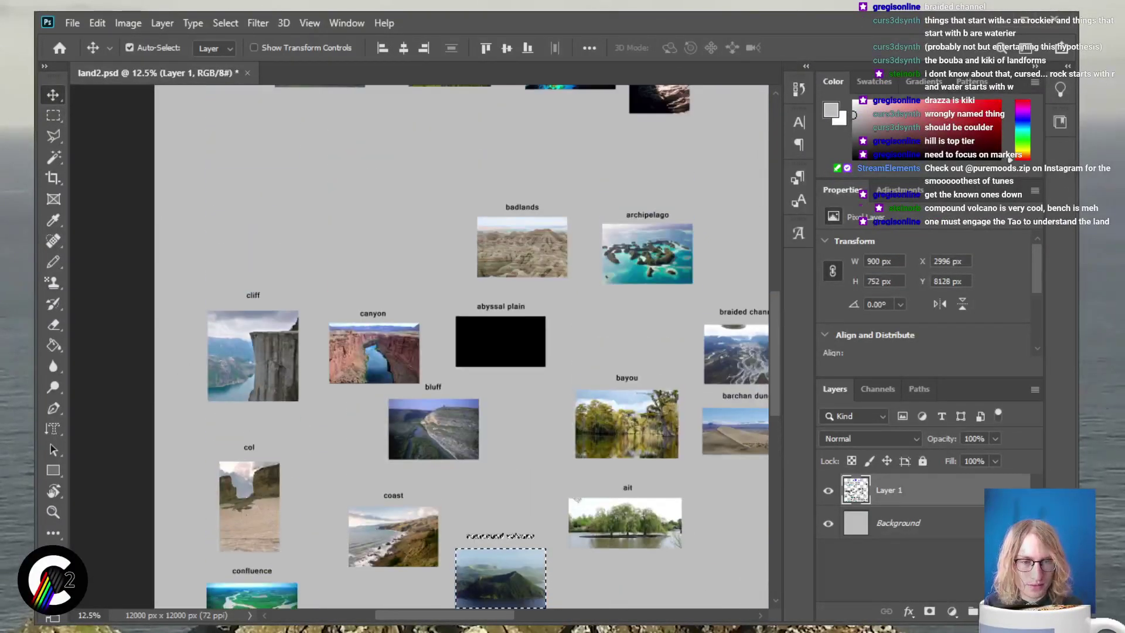
pyautogui.moveTo(501, 577); pyautogui.dragTo(406, 252)
pyautogui.scroll(8, 406, 252)
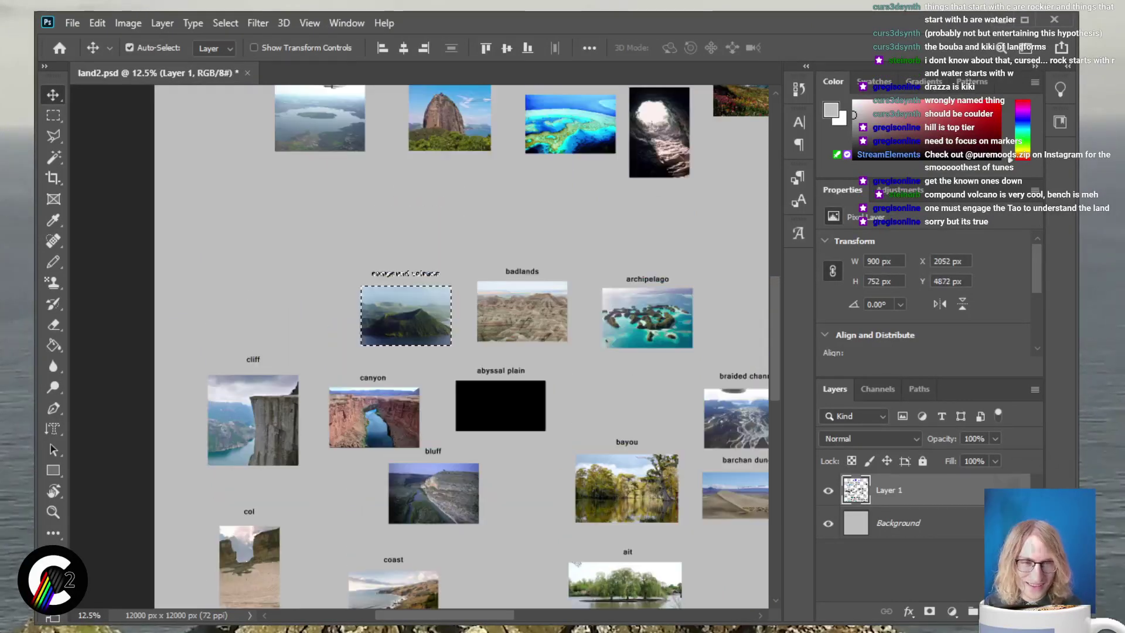
# Move the selected compound volcano picture and label up to just below bay, at about X 6588, Y 3416 px
pyautogui.scroll(1, 419, 345)
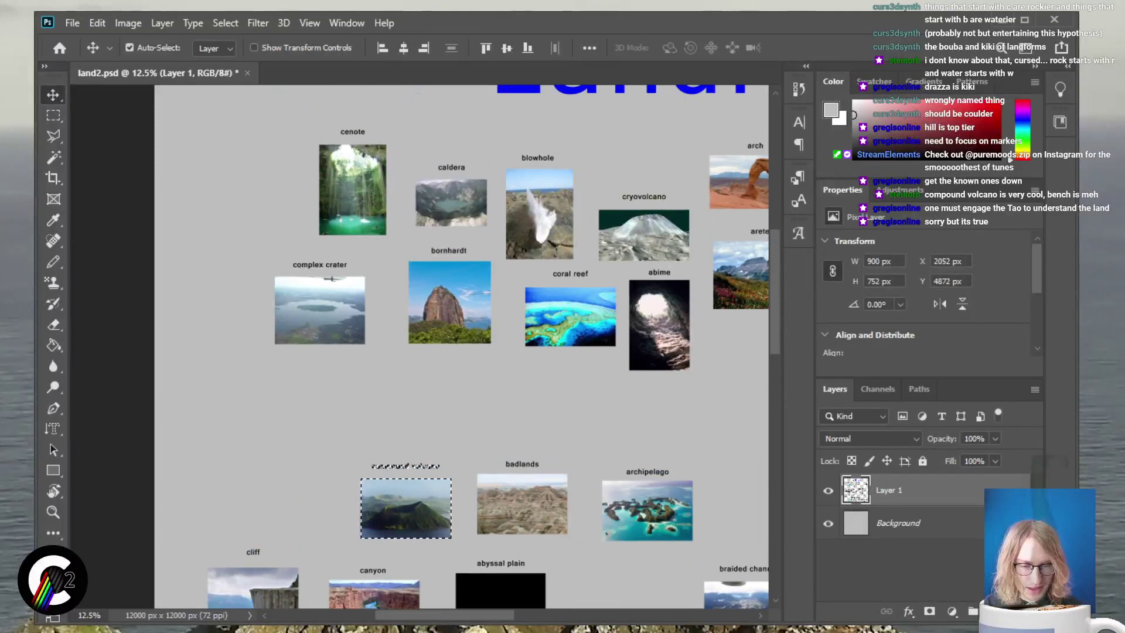
pyautogui.hscroll(7, 419, 346)
pyautogui.moveTo(178, 508); pyautogui.dragTo(563, 349)
pyautogui.scroll(6, 563, 352)
pyautogui.moveTo(563, 426); pyautogui.dragTo(633, 439)
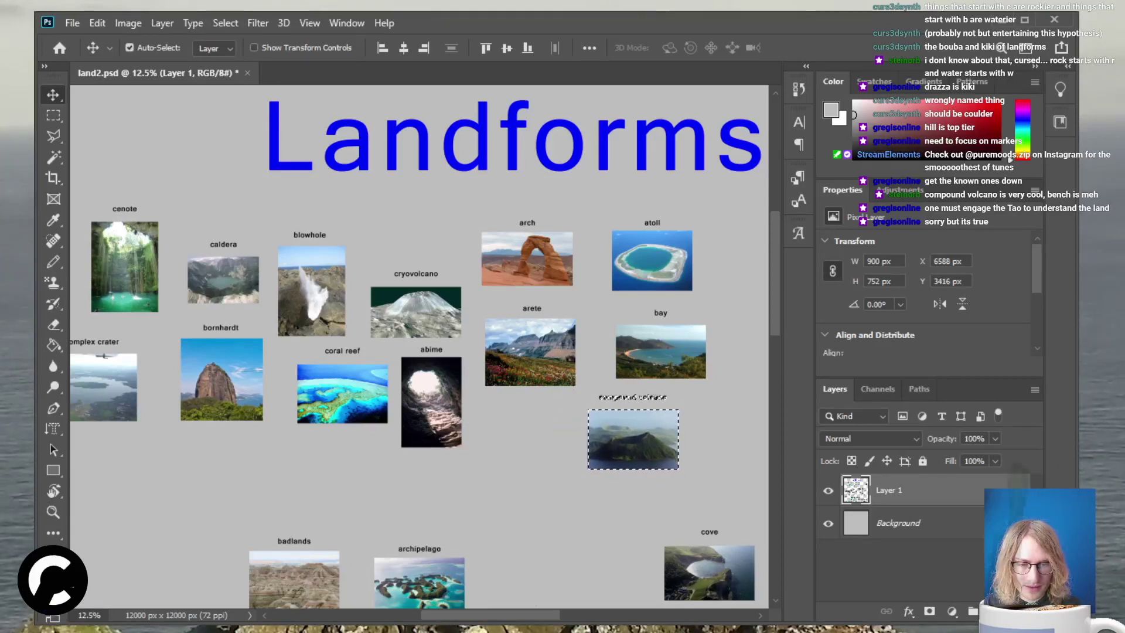
pyautogui.scroll(-1, 419, 346)
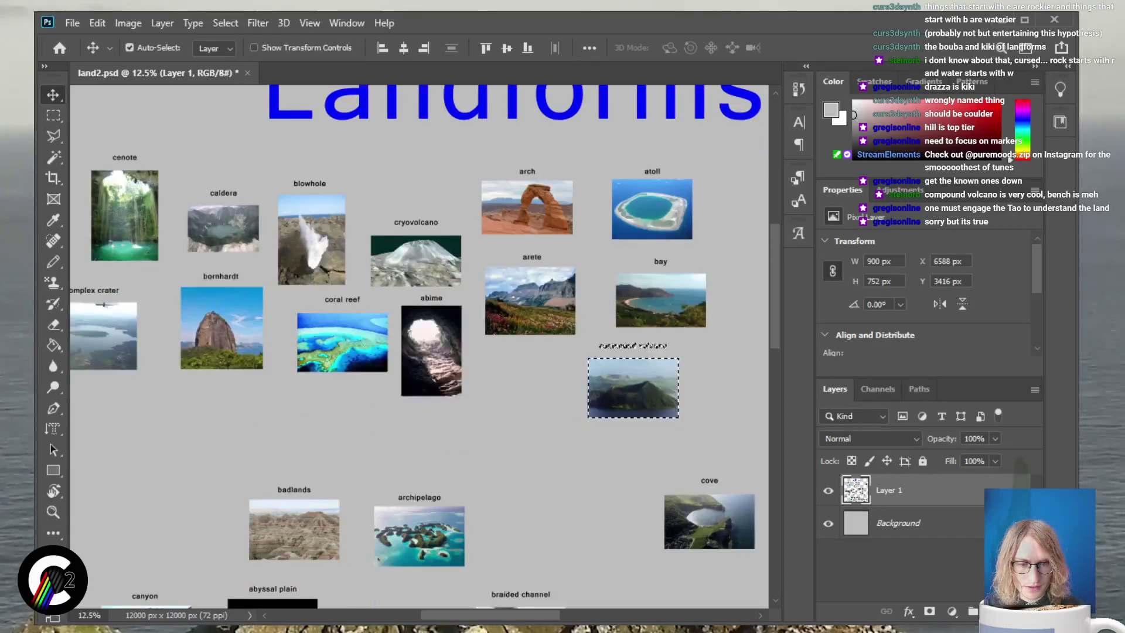
# Place the compound volcano picture and label after atoll in the first row, at about X 7900, Y 1752 px, and clear the selection
pyautogui.hscroll(5, 419, 346)
pyautogui.scroll(2, 428, 388)
pyautogui.moveTo(428, 504); pyautogui.dragTo(561, 328)
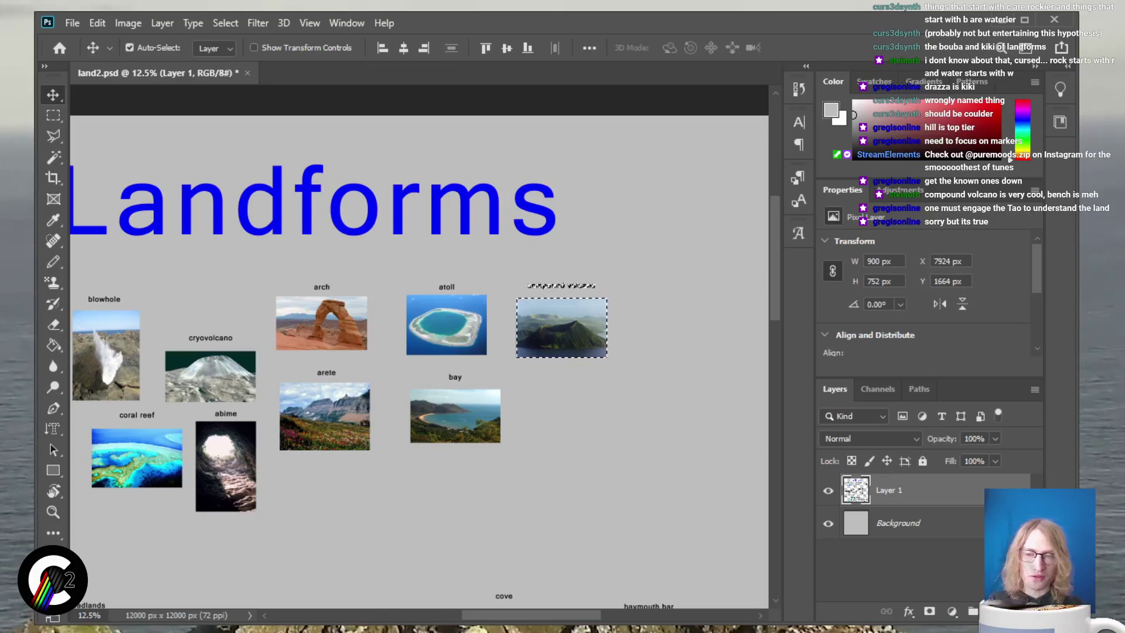
pyautogui.moveTo(561, 328); pyautogui.dragTo(559, 336)
pyautogui.hotkey('ctrl', '+')
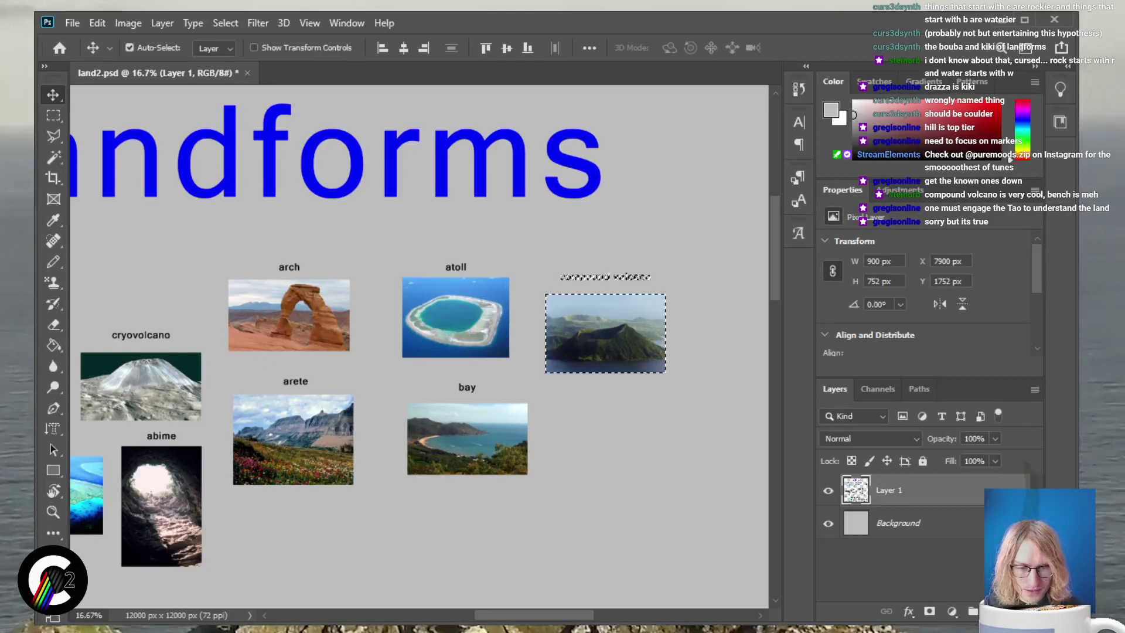
pyautogui.hscroll(3, 419, 345)
pyautogui.hscroll(3, 419, 346)
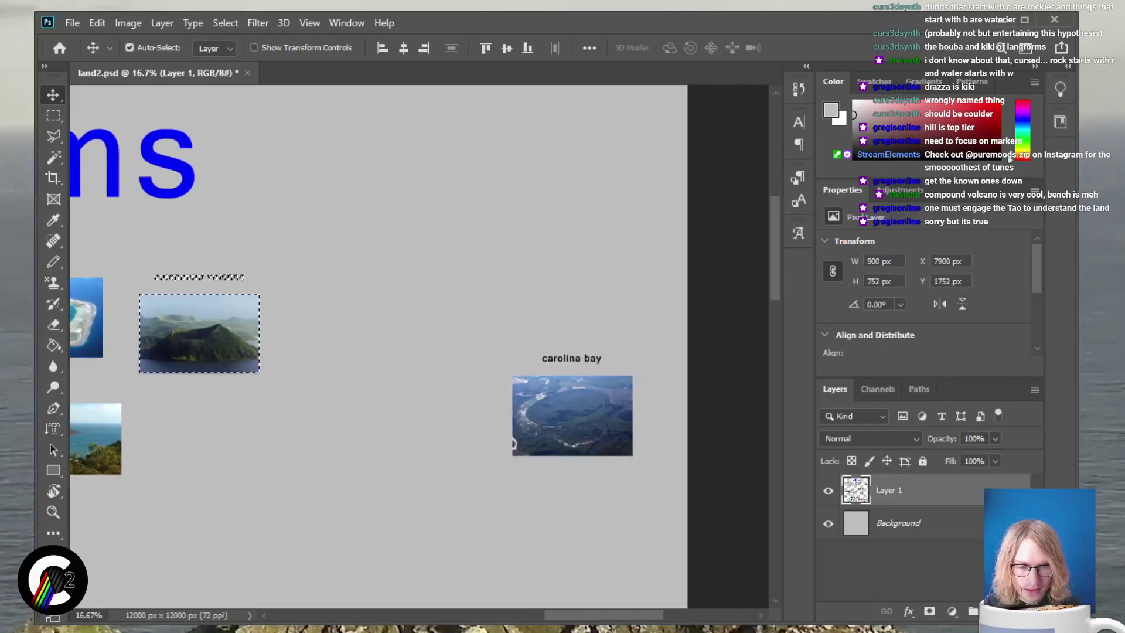
pyautogui.hotkey('ctrl', 'd')
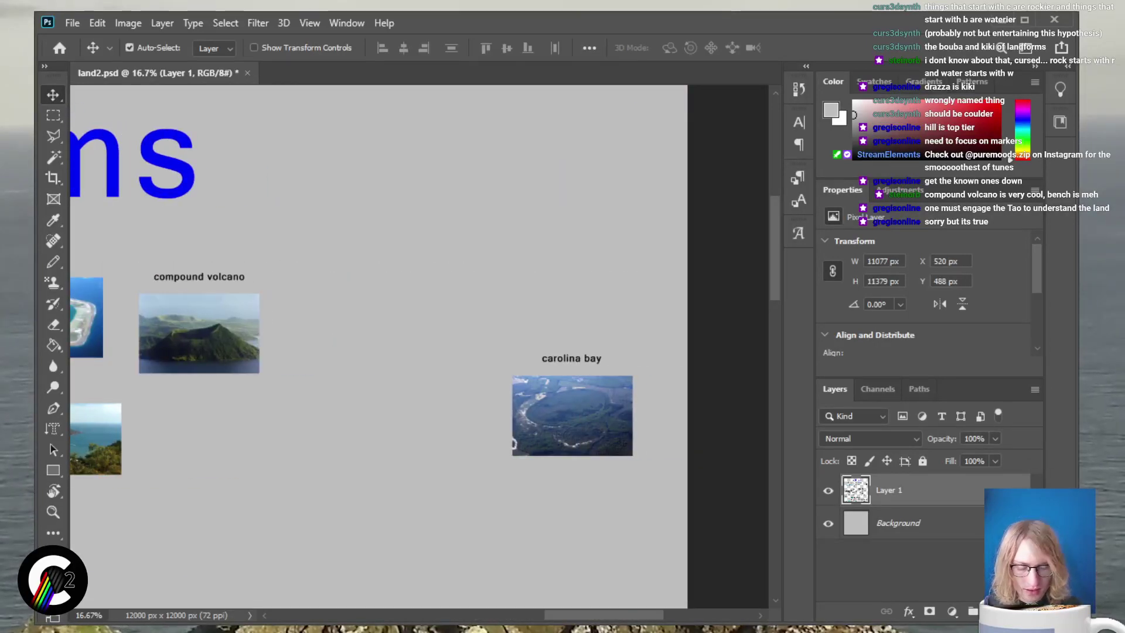
# Select the carolina bay picture with its label and move it beneath compound volcano, beside bay, at about X 8099, Y 2638 px
pyautogui.press('m')
pyautogui.moveTo(498, 338); pyautogui.dragTo(642, 475)
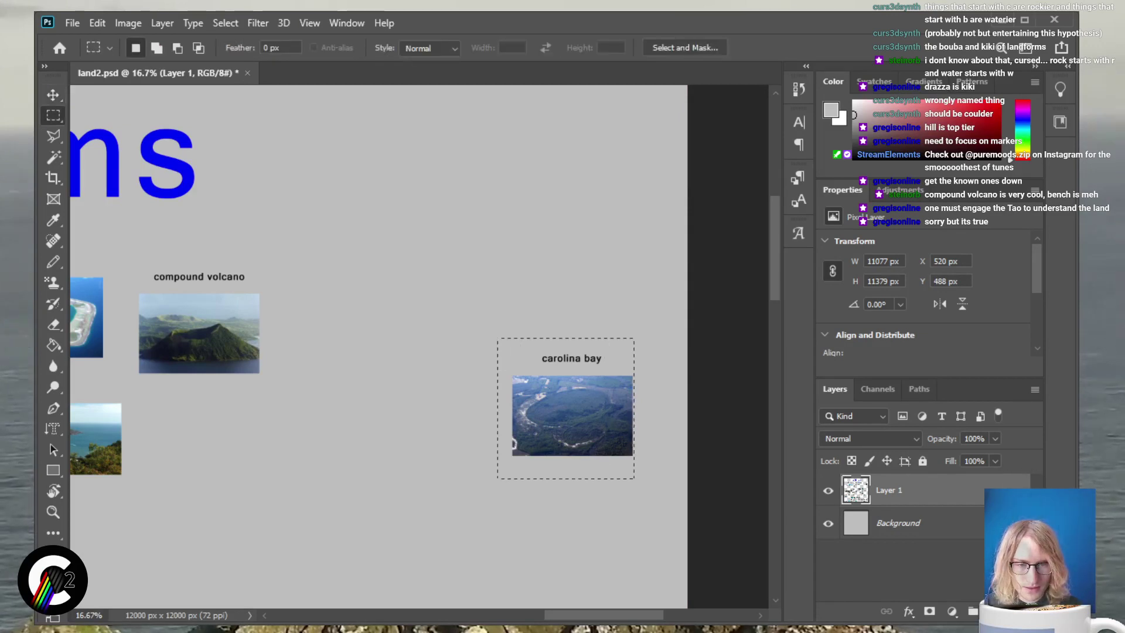
pyautogui.press('v')
pyautogui.moveTo(571, 416)
pyautogui.mouseDown()
pyautogui.moveTo(341, 460)
pyautogui.moveTo(202, 454)
pyautogui.moveTo(225, 455)
pyautogui.mouseUp()
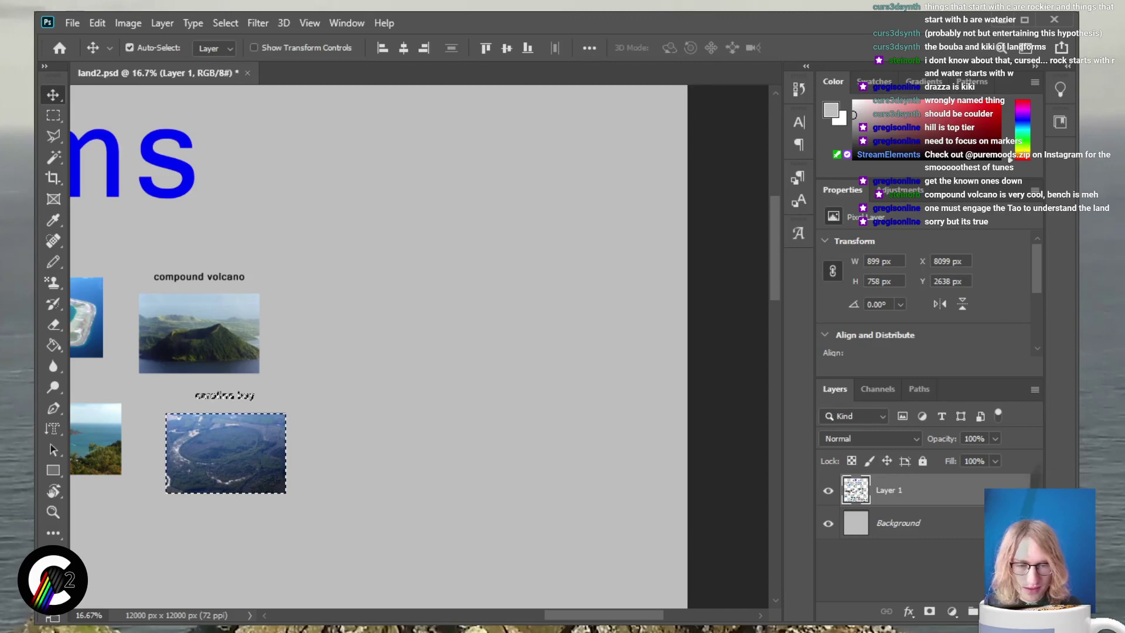
pyautogui.hscroll(-6, 419, 347)
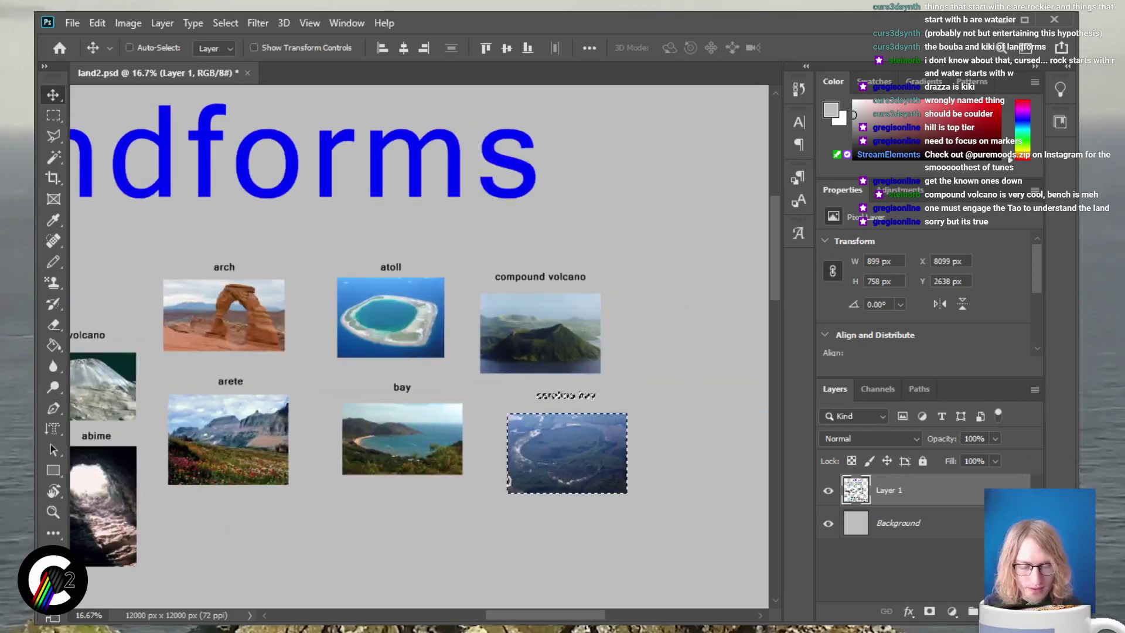
# Survey the whole chart from the upper tiers beneath the title down through the middle and lower tiers
pyautogui.hotkey('ctrl', '-')
pyautogui.hotkey('ctrl', '-')
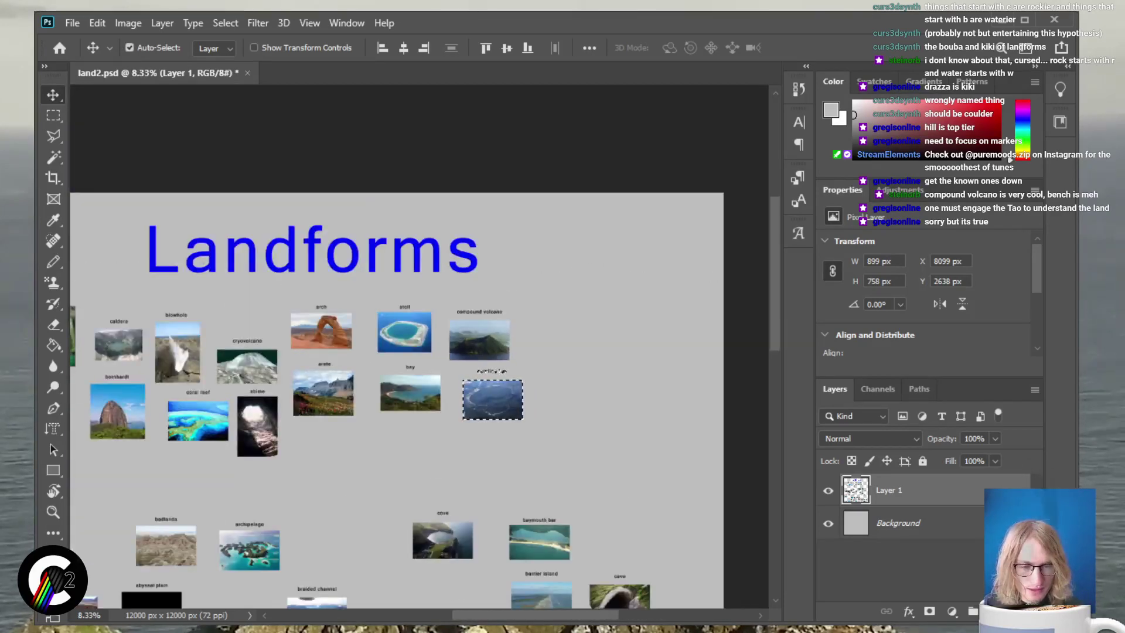
pyautogui.hscroll(-3, 419, 347)
pyautogui.scroll(-1, 419, 347)
pyautogui.hscroll(1, 419, 347)
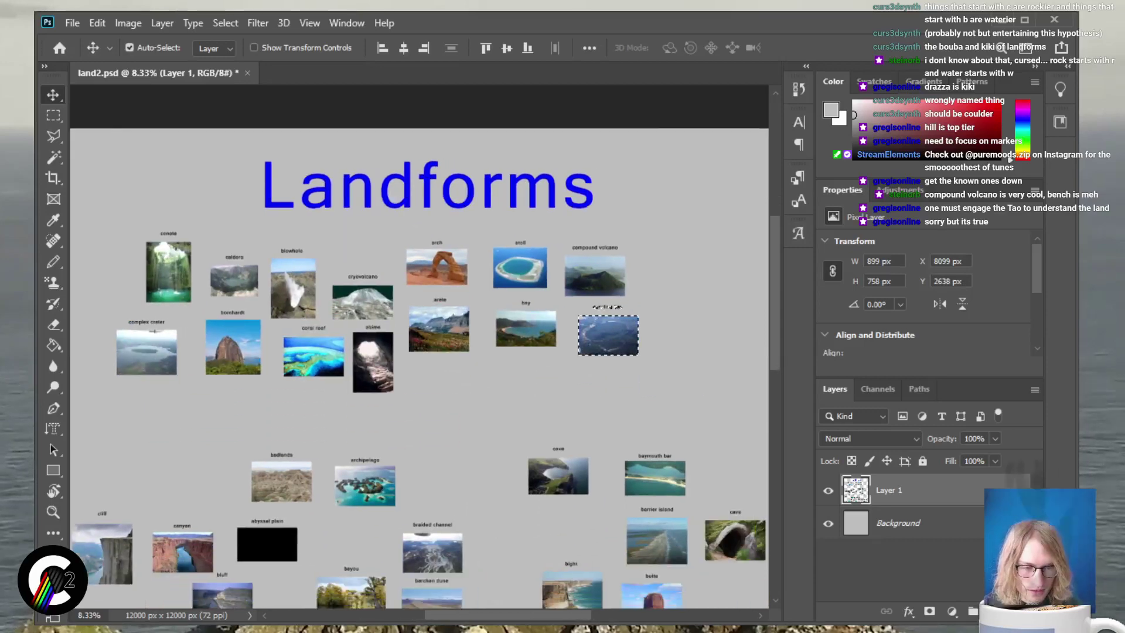
pyautogui.scroll(-2, 419, 346)
pyautogui.hscroll(1, 419, 346)
pyautogui.scroll(-2, 419, 346)
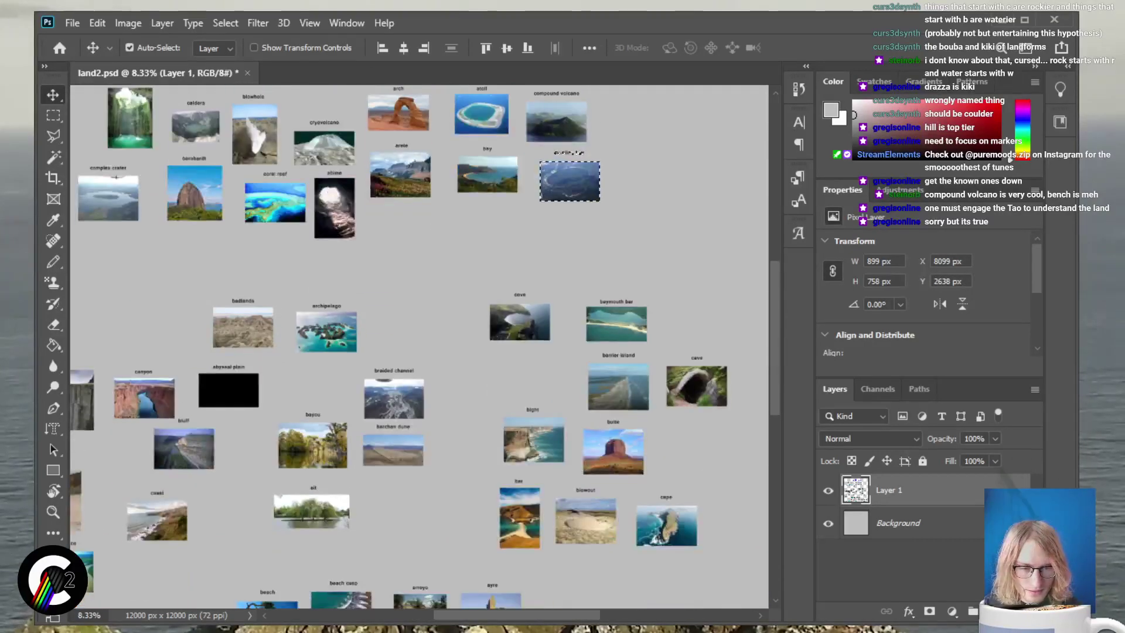
pyautogui.hscroll(-3, 419, 345)
pyautogui.scroll(-2, 419, 345)
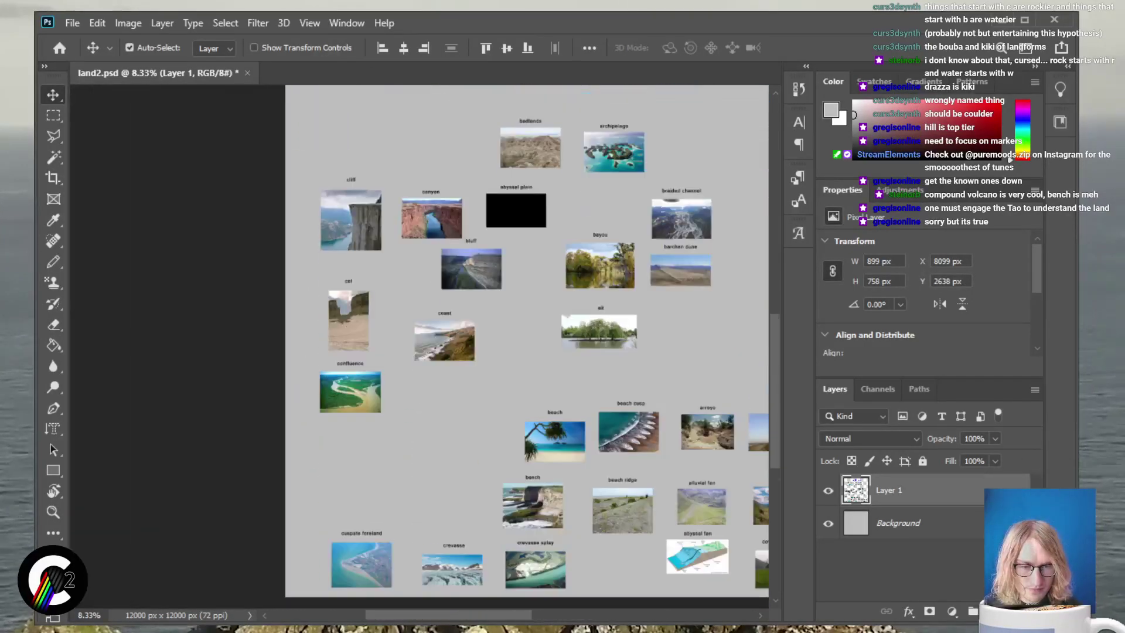
pyautogui.scroll(-1, 528, 340)
pyautogui.scroll(1, 528, 302)
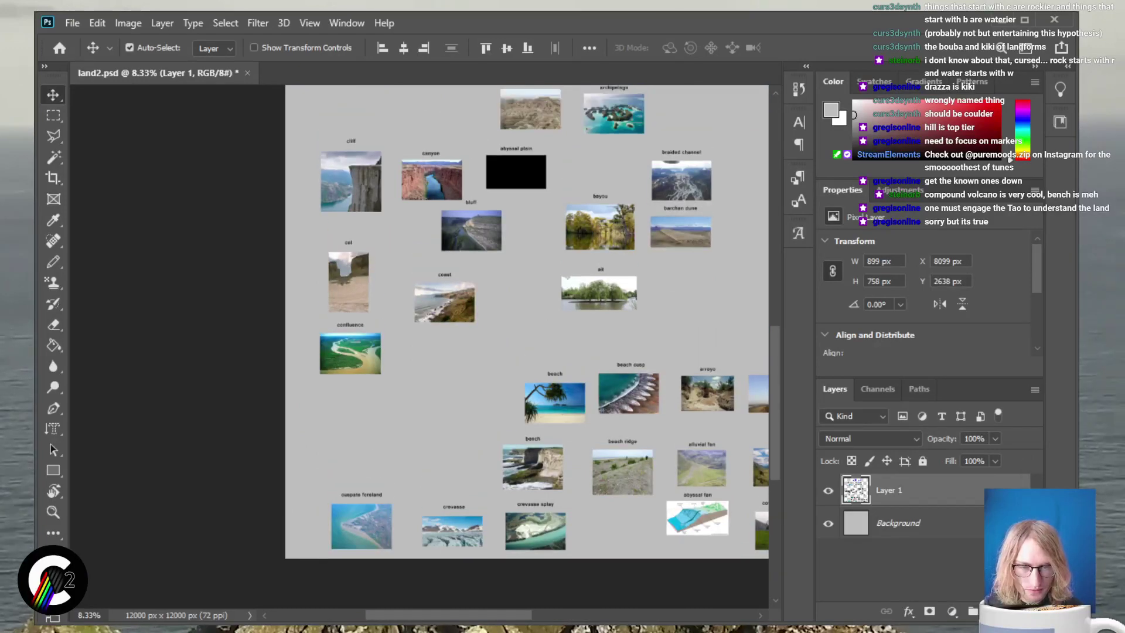
pyautogui.hscroll(5, 527, 322)
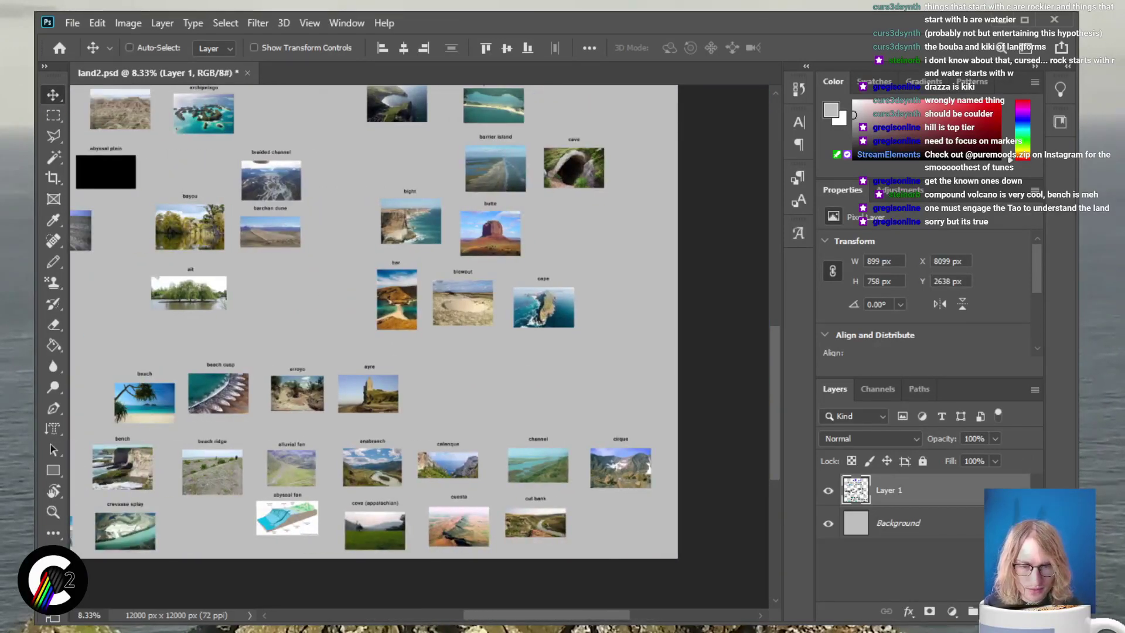
# Examine the bottom tiers closely, from arroyo, channel and cut bank across to bench, crevasse and cuspate foreland
pyautogui.hotkey('ctrl', '+')
pyautogui.hotkey('ctrl', '+')
pyautogui.scroll(-4, 420, 347)
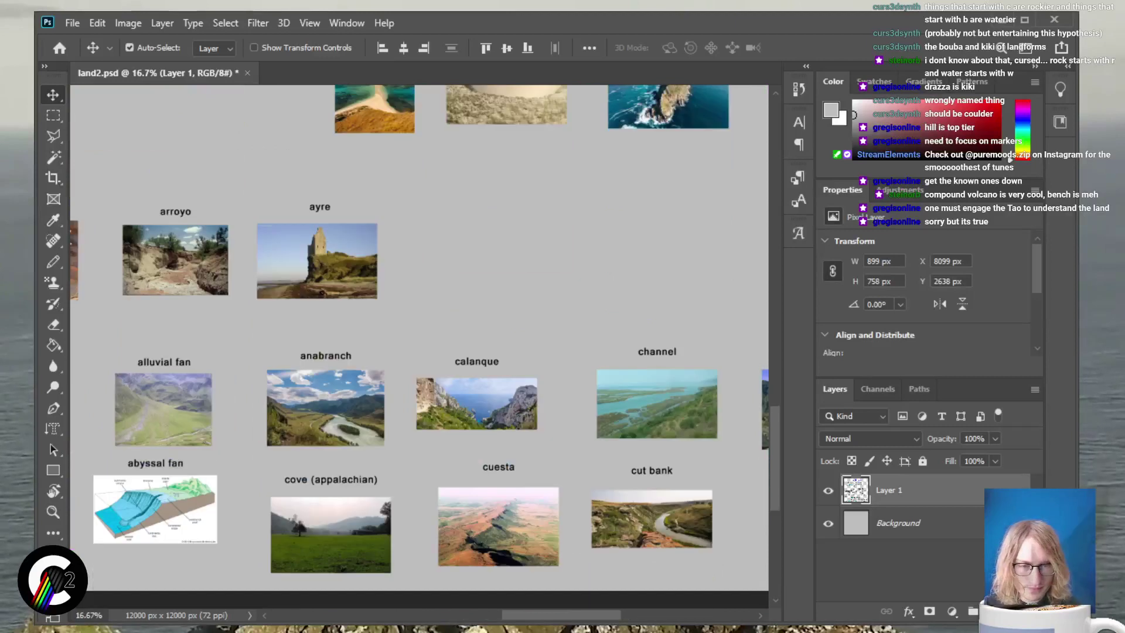
pyautogui.hscroll(3, 419, 337)
pyautogui.hscroll(-2, 419, 337)
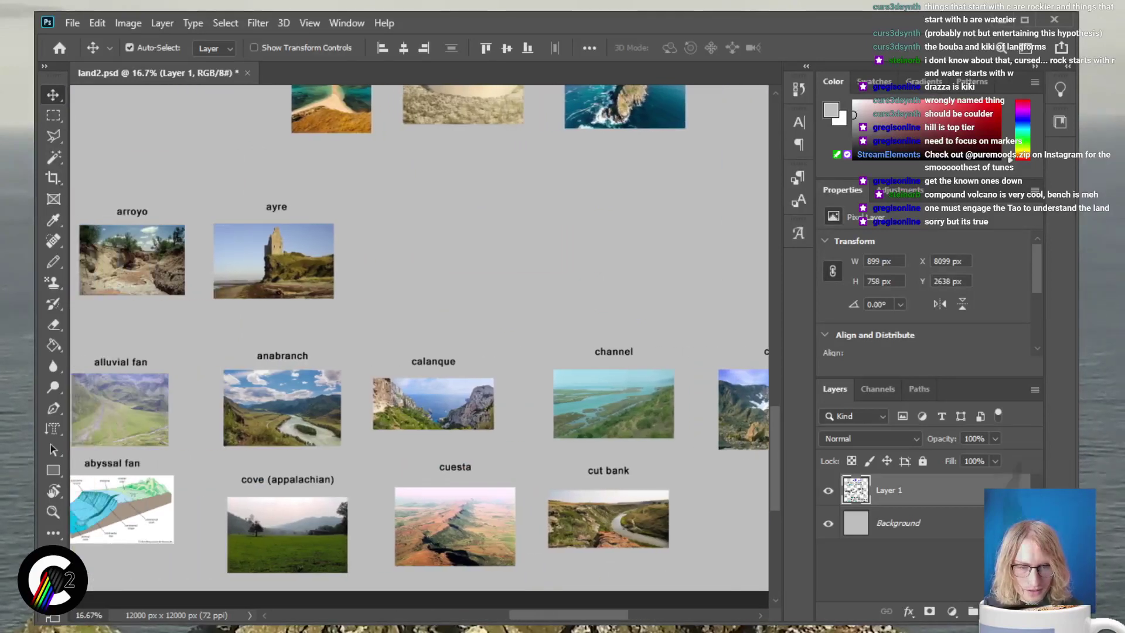
pyautogui.hscroll(-8, 419, 337)
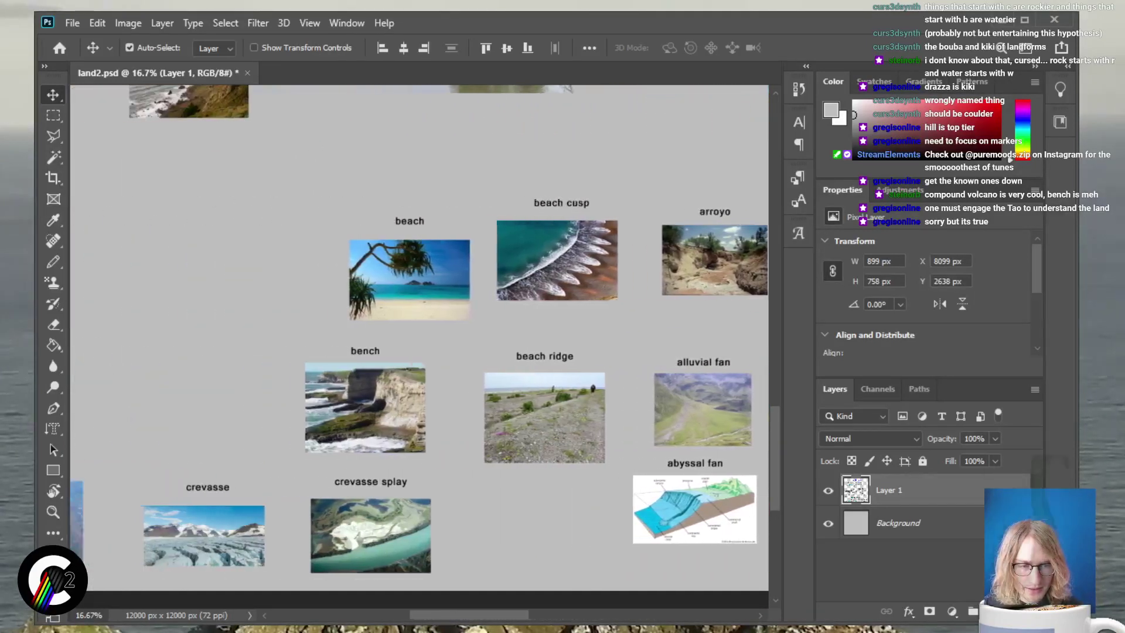
pyautogui.hscroll(-5, 419, 337)
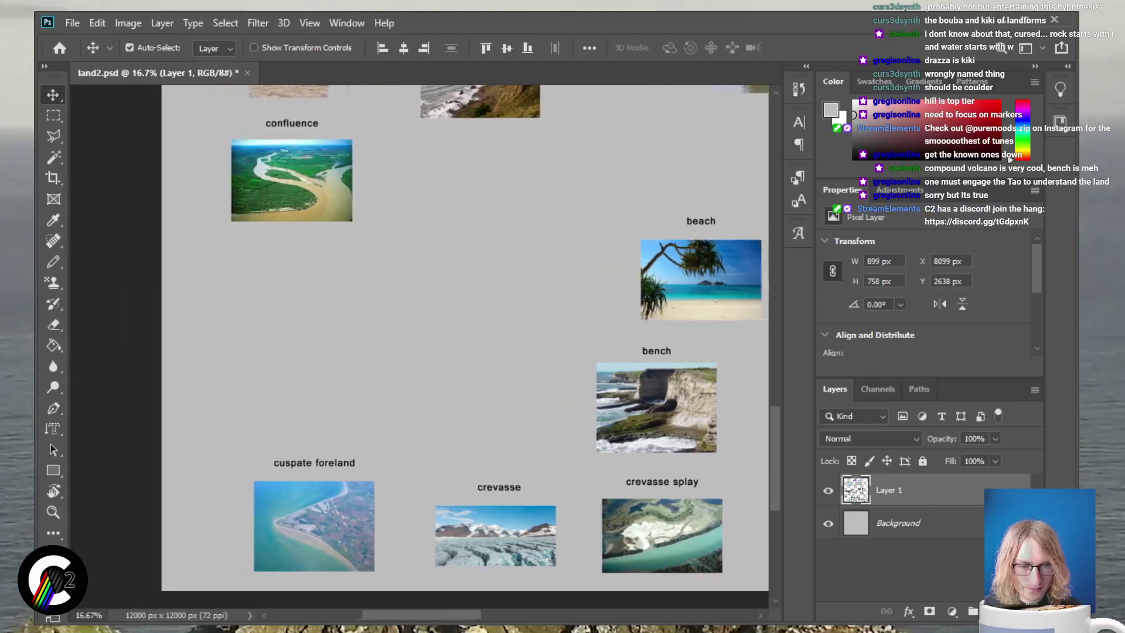
pyautogui.hscroll(2, 419, 337)
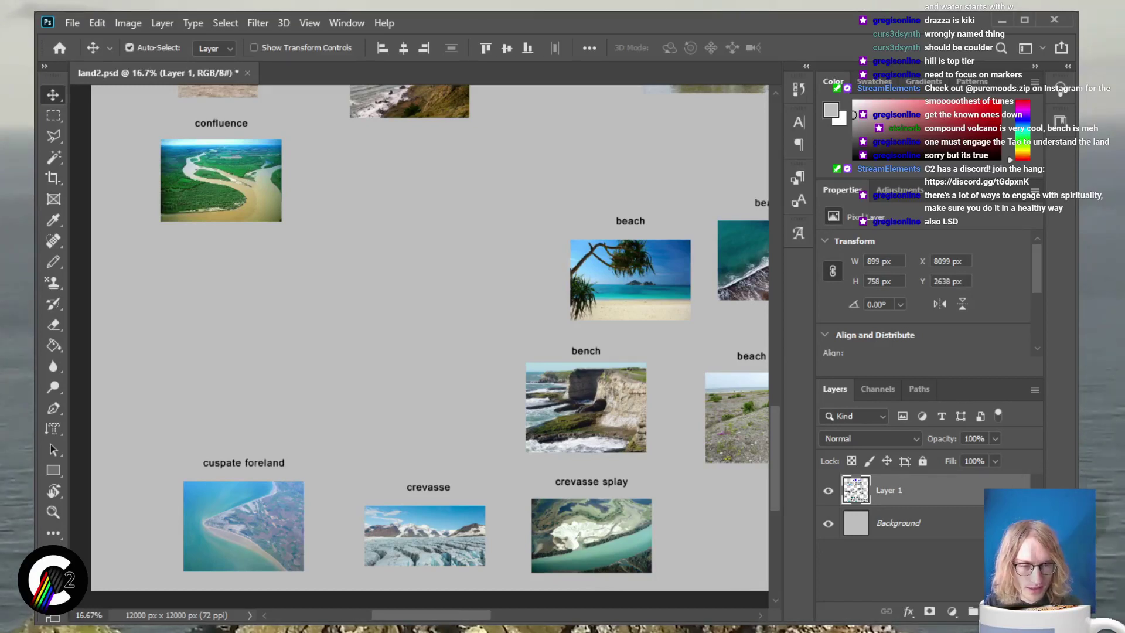
# Clear the selection on carolina bay and compare the upper tiers beneath the title with the middle and lower tiers
pyautogui.scroll(6, 429, 346)
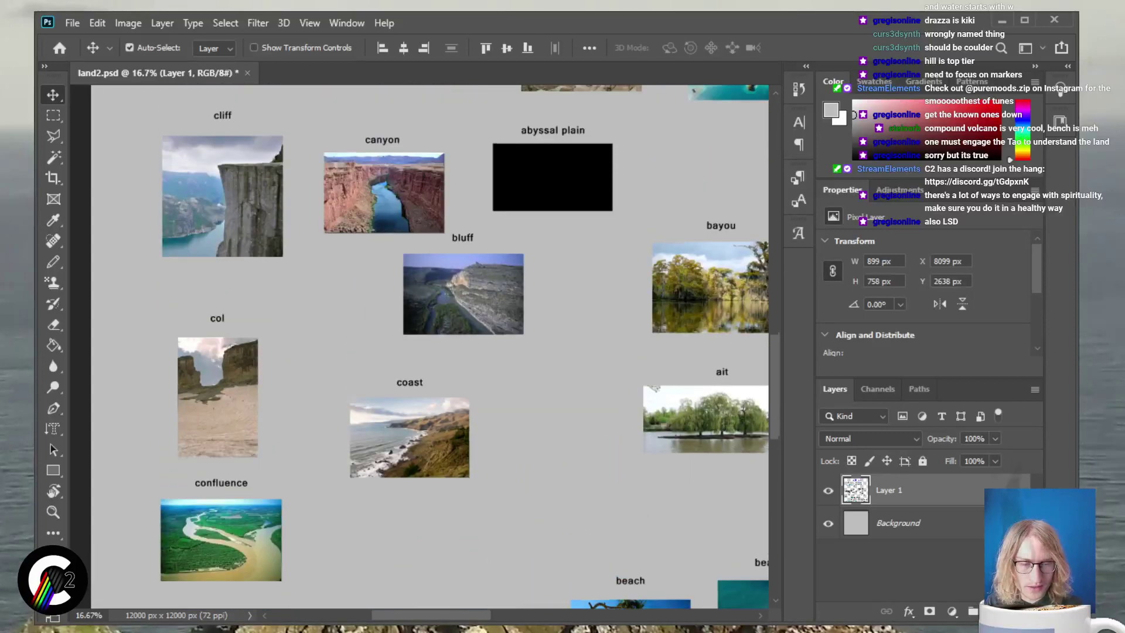
pyautogui.scroll(4, 430, 347)
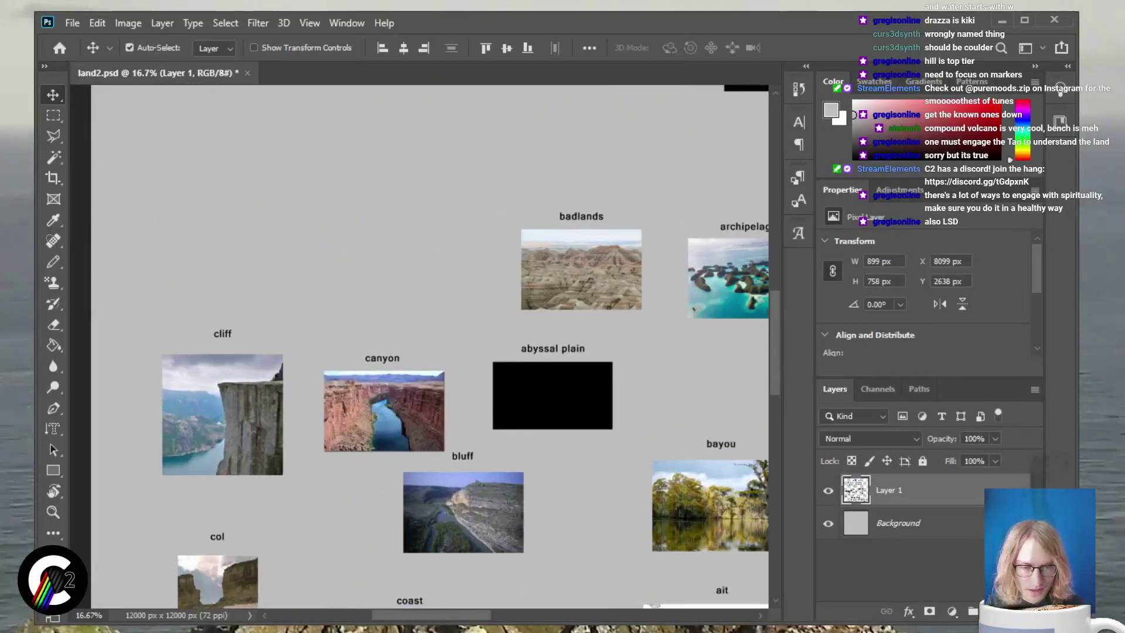
pyautogui.hscroll(14, 430, 347)
pyautogui.scroll(8, 430, 347)
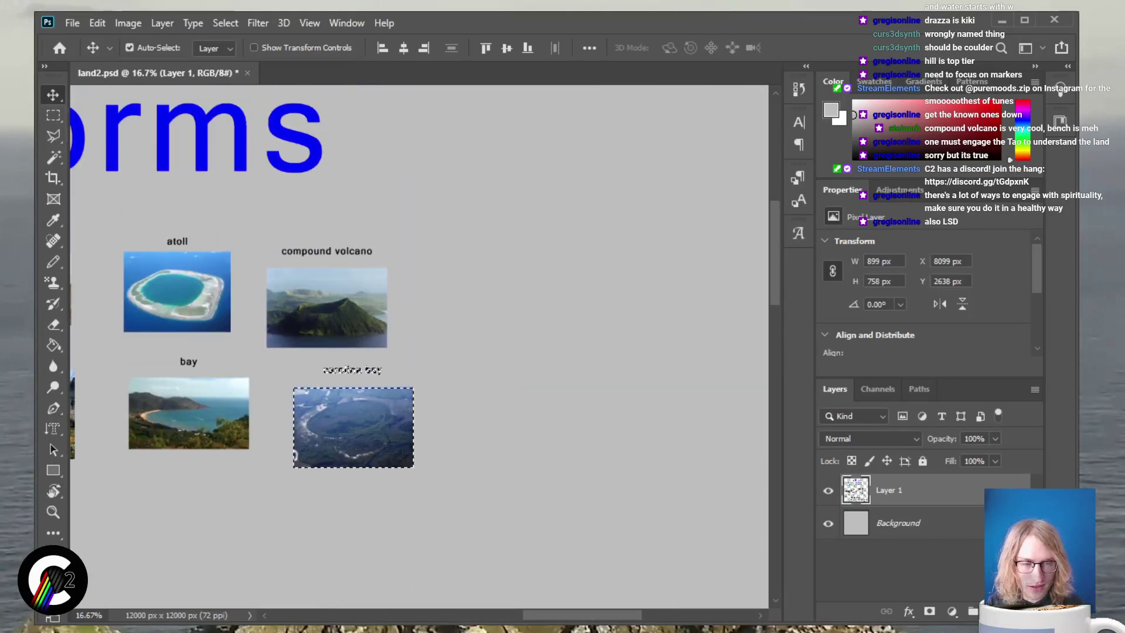
pyautogui.hotkey('ctrl', '-')
pyautogui.hotkey('ctrl', '-')
pyautogui.hotkey('ctrl', 'd')
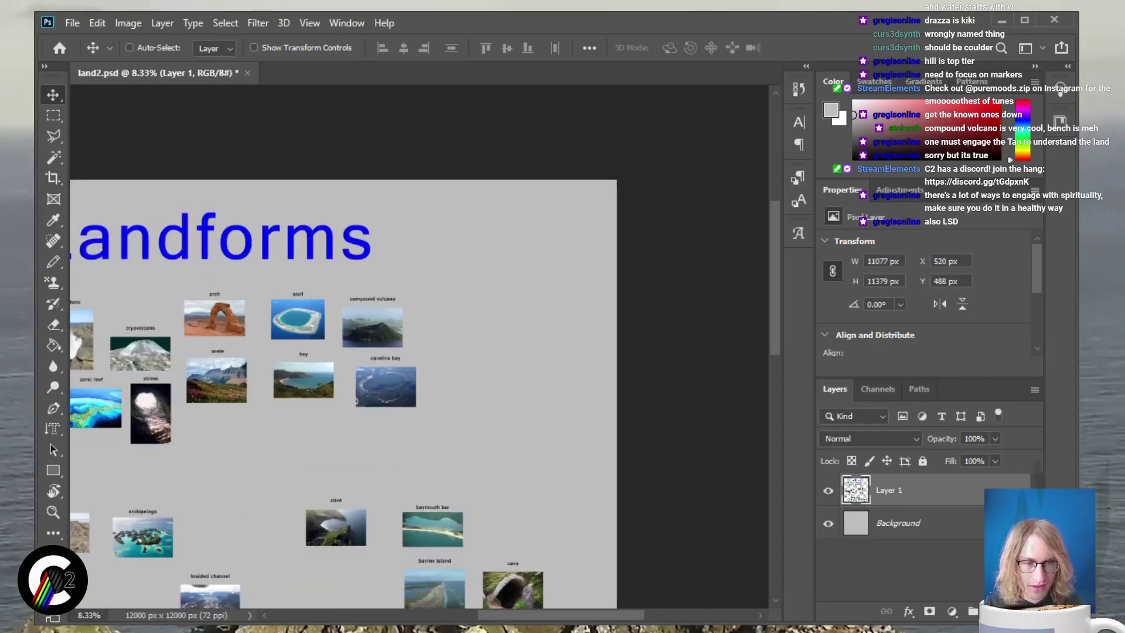
pyautogui.hscroll(-3, 419, 346)
pyautogui.scroll(-4, 419, 346)
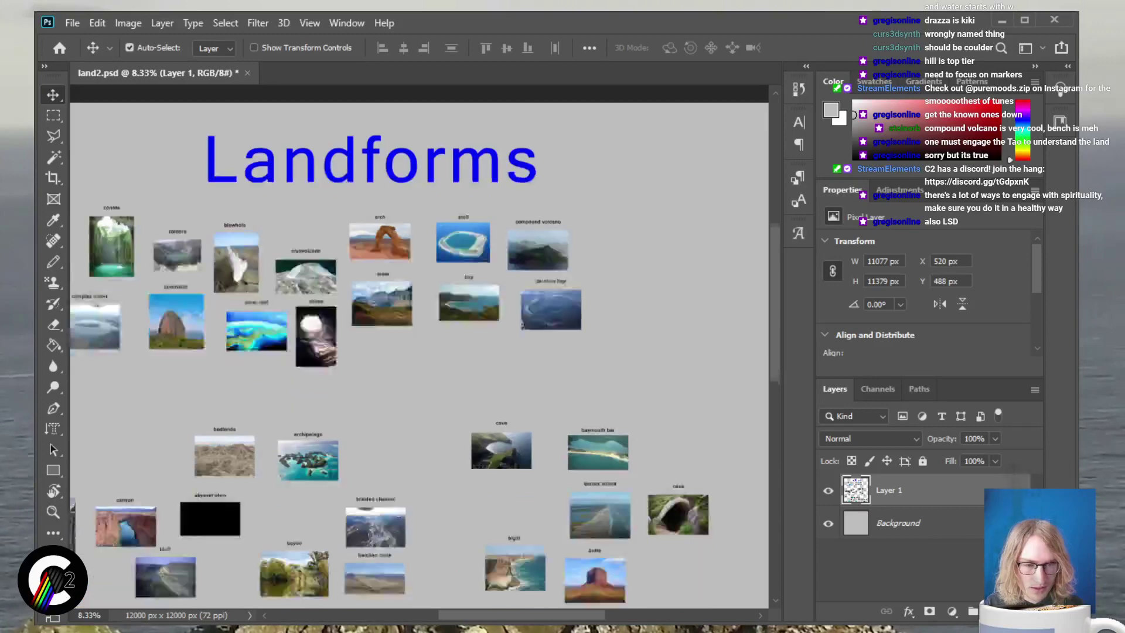
pyautogui.scroll(-3, 419, 345)
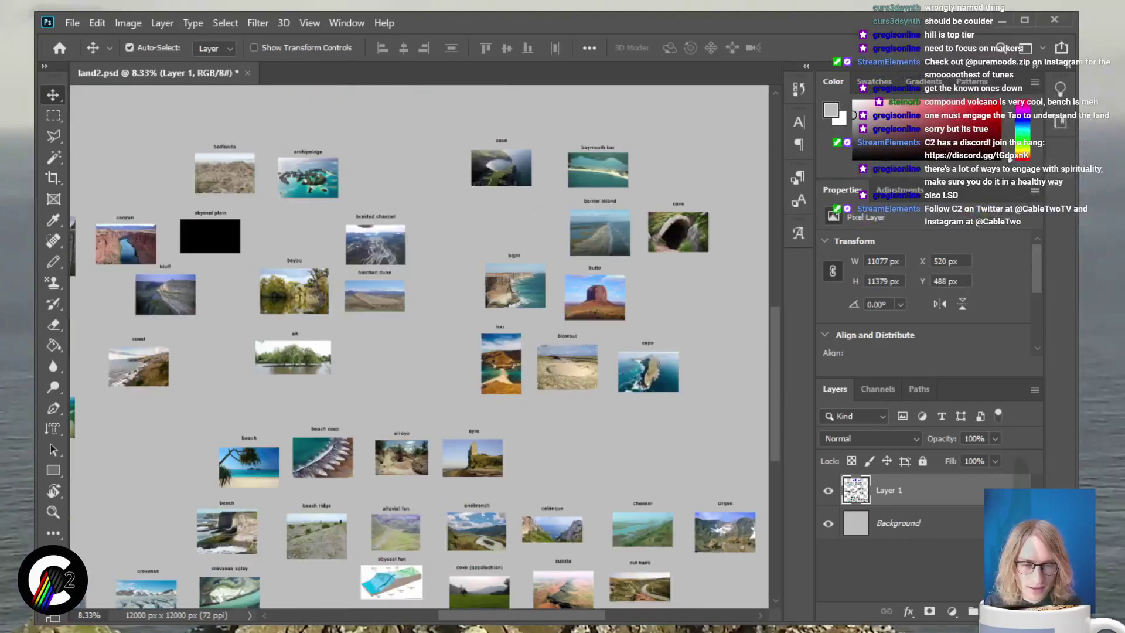
# Examine the tiers beneath the title, from complex crater across to abime and down to badlands and archipelago
pyautogui.hscroll(-5, 419, 346)
pyautogui.scroll(5, 419, 346)
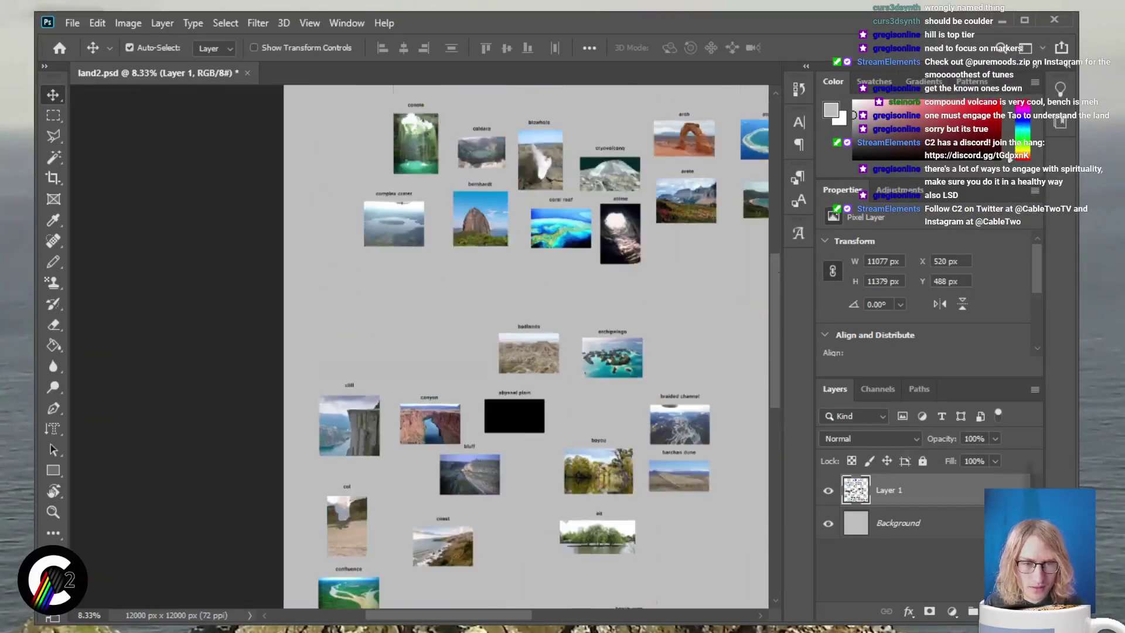
pyautogui.scroll(3, 419, 346)
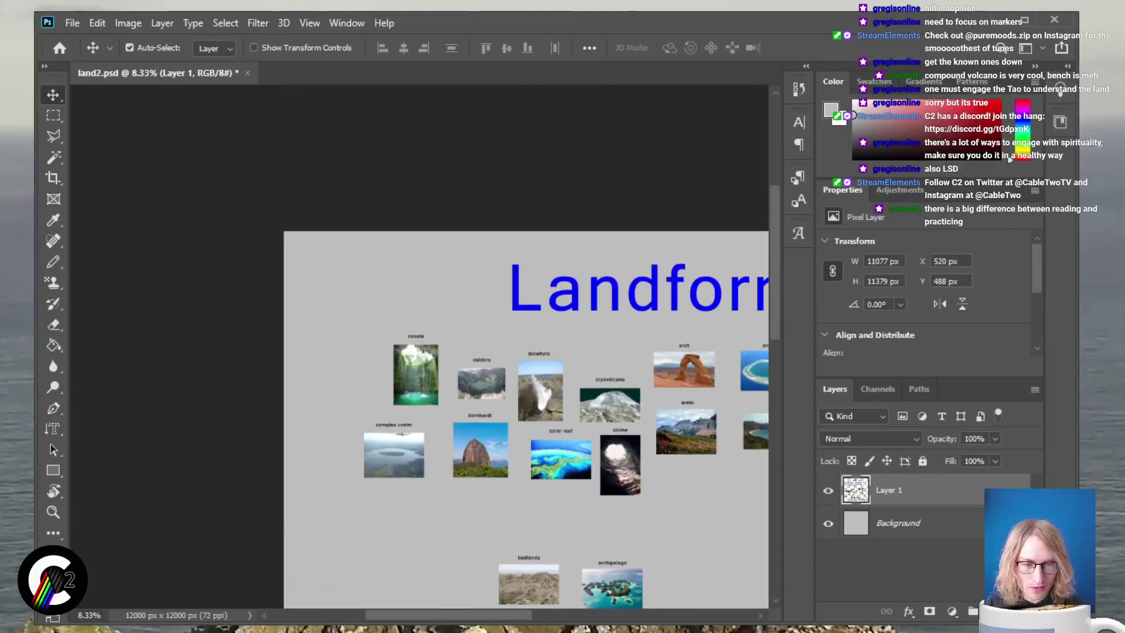
pyautogui.scroll(-4, 420, 347)
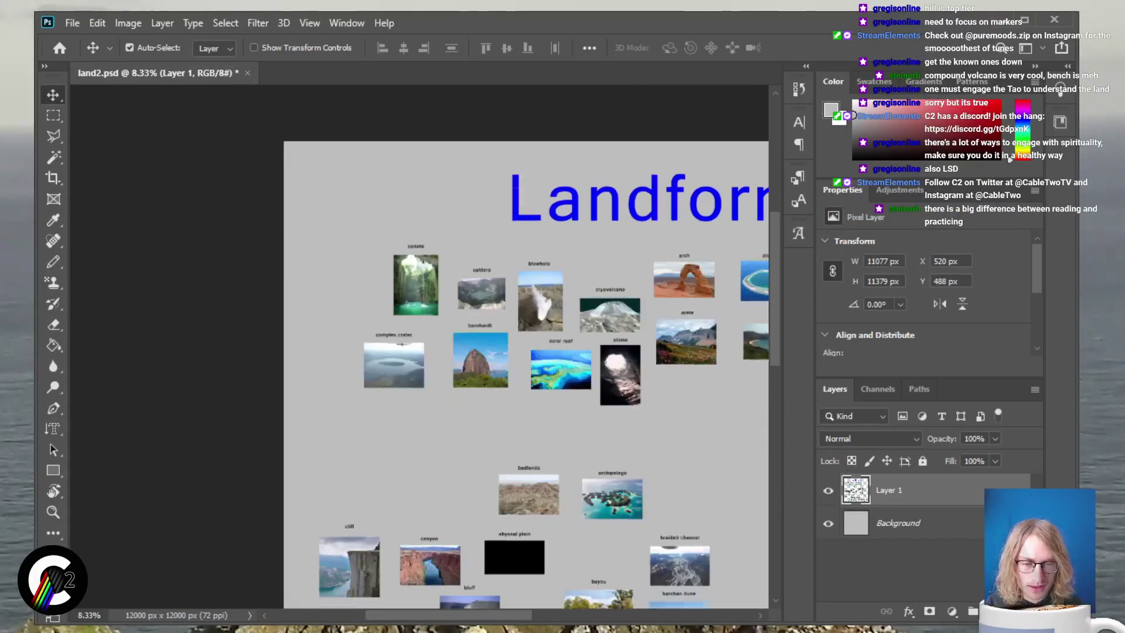
pyautogui.hotkey('ctrl', '+')
pyautogui.hotkey('ctrl', '+')
pyautogui.scroll(-3, 457, 346)
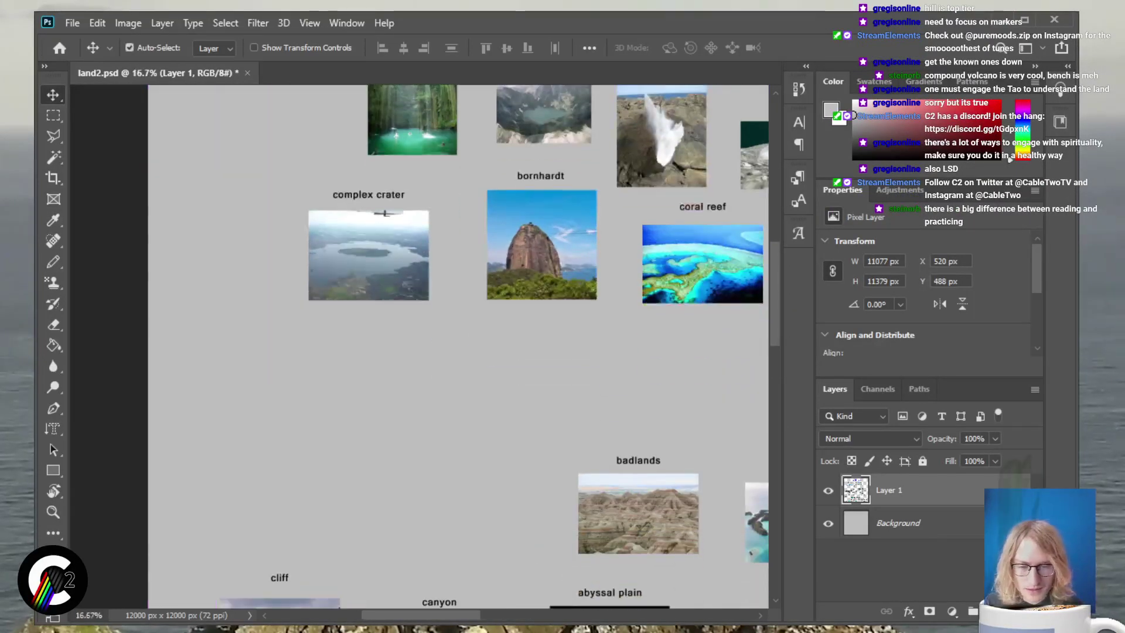
pyautogui.hscroll(10, 419, 347)
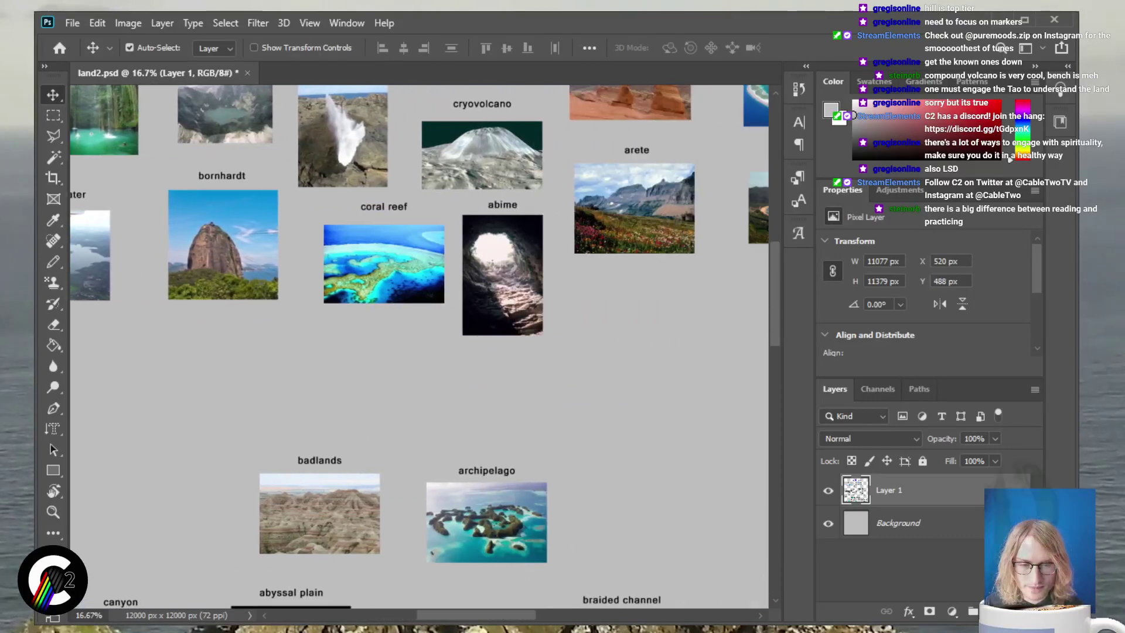
pyautogui.scroll(-2, 419, 347)
pyautogui.scroll(-4, 419, 346)
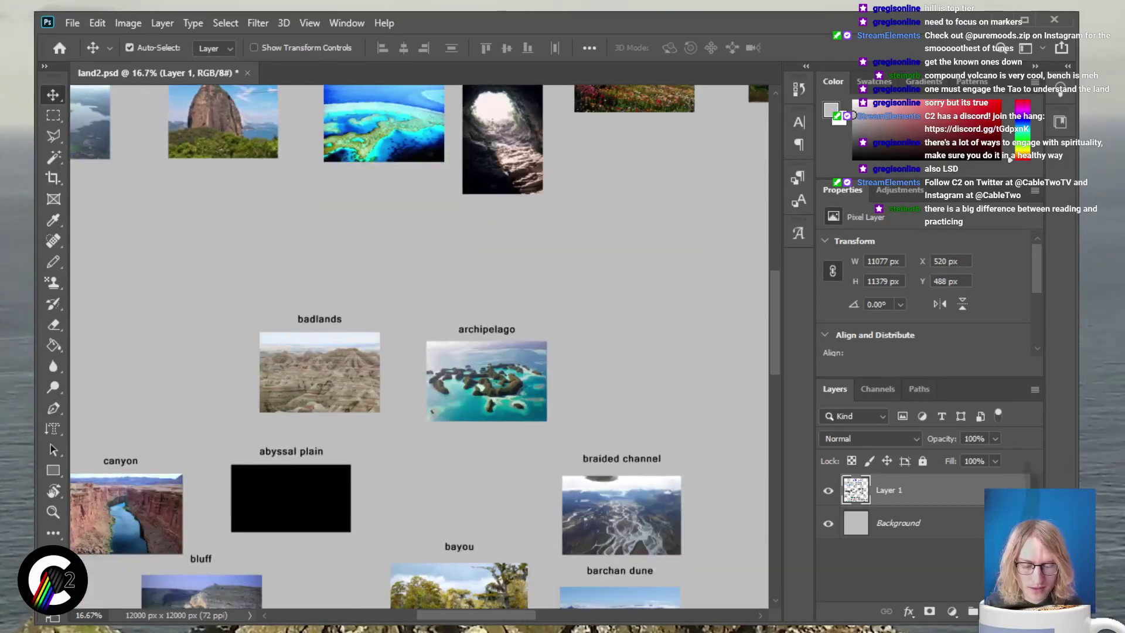
# Select the archipelago picture with its label and move it above braided channel, at about X 5207, Y 5055 px
pyautogui.press('m')
pyautogui.moveTo(577, 456); pyautogui.dragTo(578, 435)
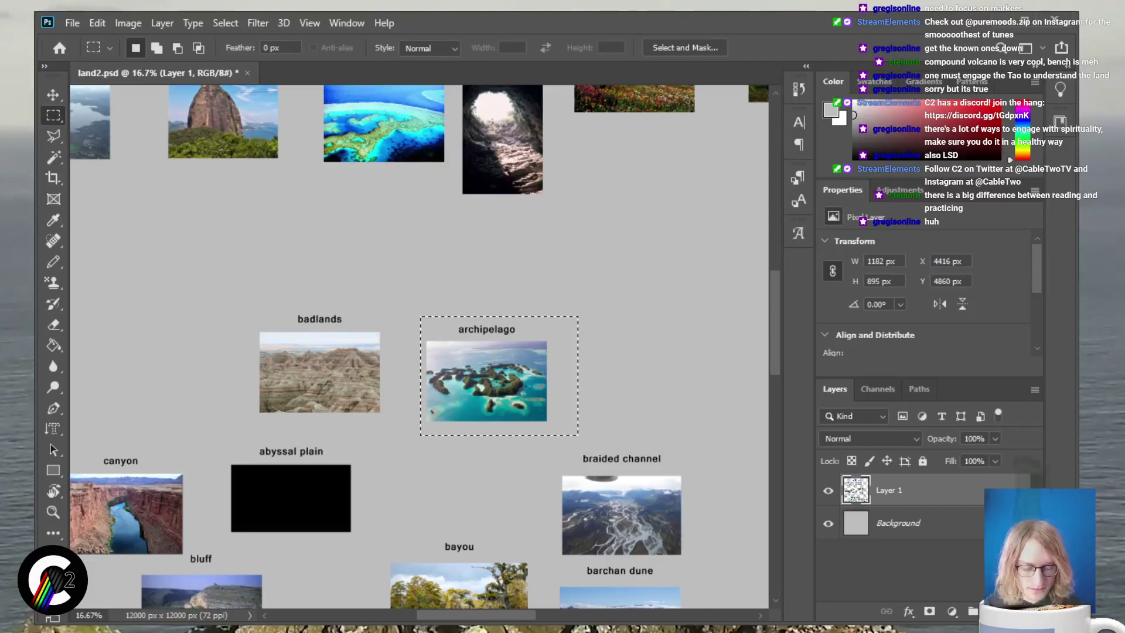
pyautogui.press('v')
pyautogui.moveTo(486, 380); pyautogui.dragTo(586, 399)
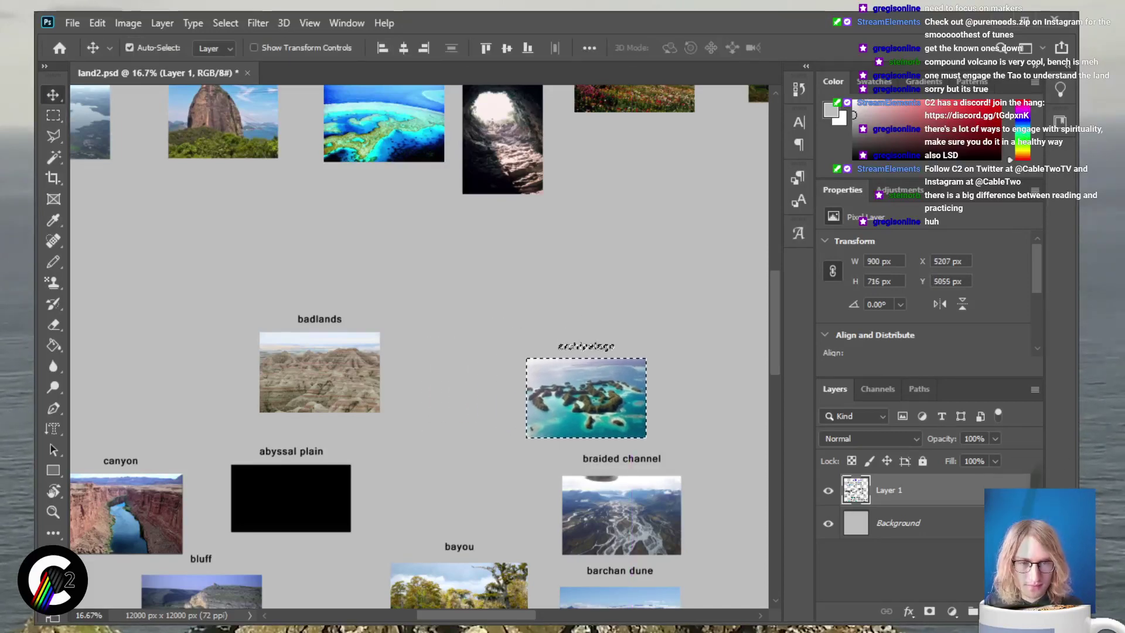
# Compare archipelago's spot with the tiers above and below, clear the selection, and inspect its picture closely
pyautogui.scroll(-2, 586, 398)
pyautogui.hotkey('ctrl', '-')
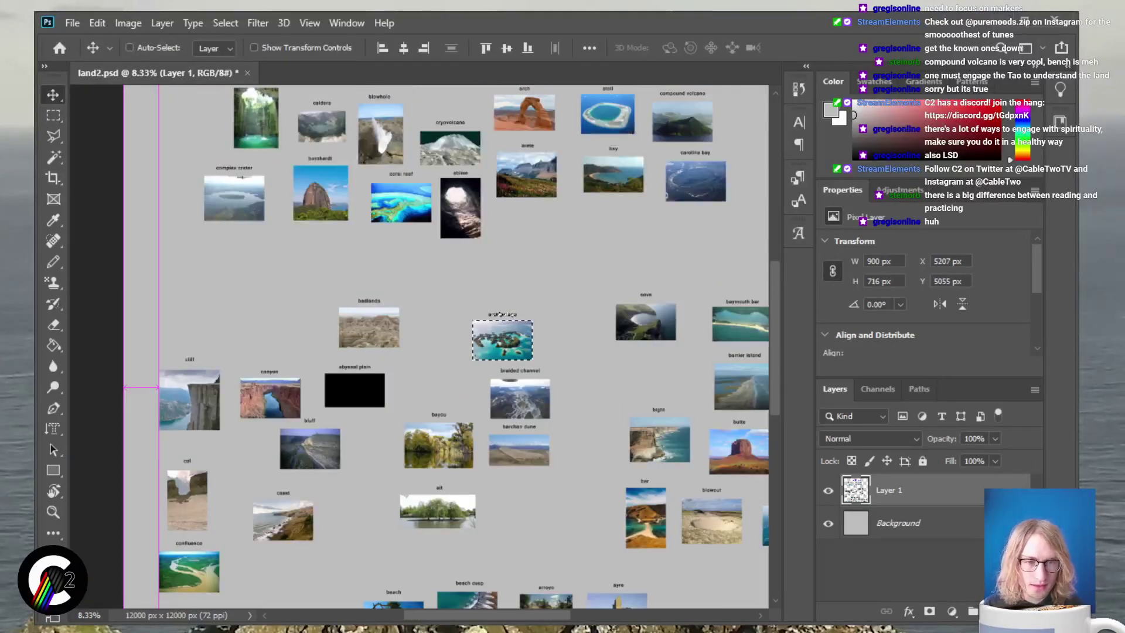
pyautogui.scroll(2, 419, 347)
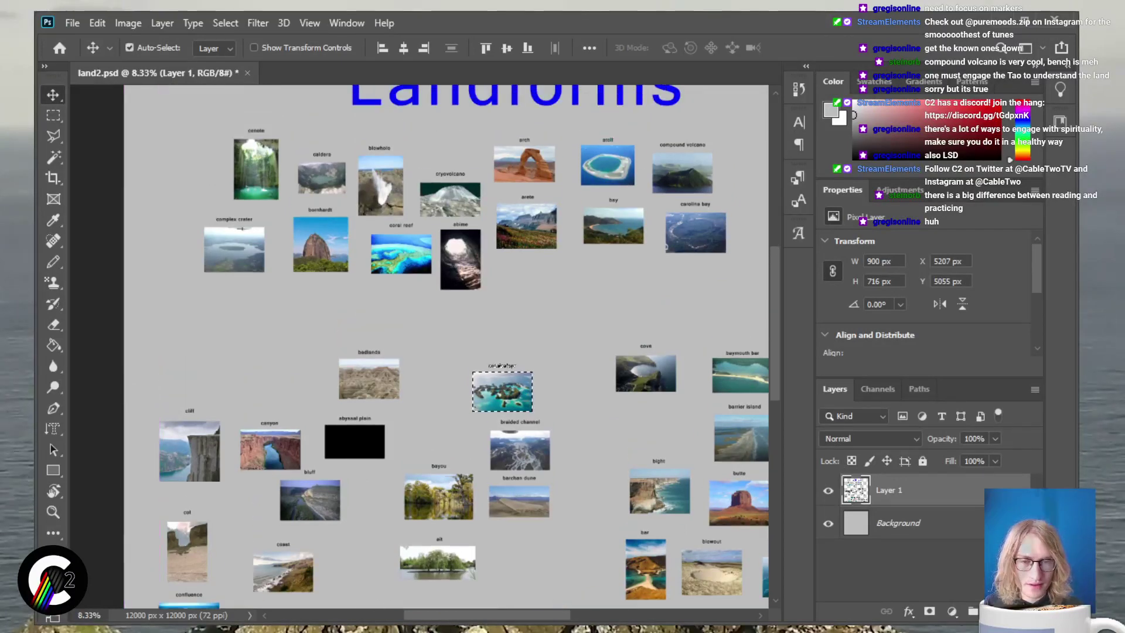
pyautogui.scroll(1, 446, 346)
pyautogui.hotkey('ctrl', '+')
pyautogui.hotkey('ctrl', '+')
pyautogui.hotkey('ctrl', '+')
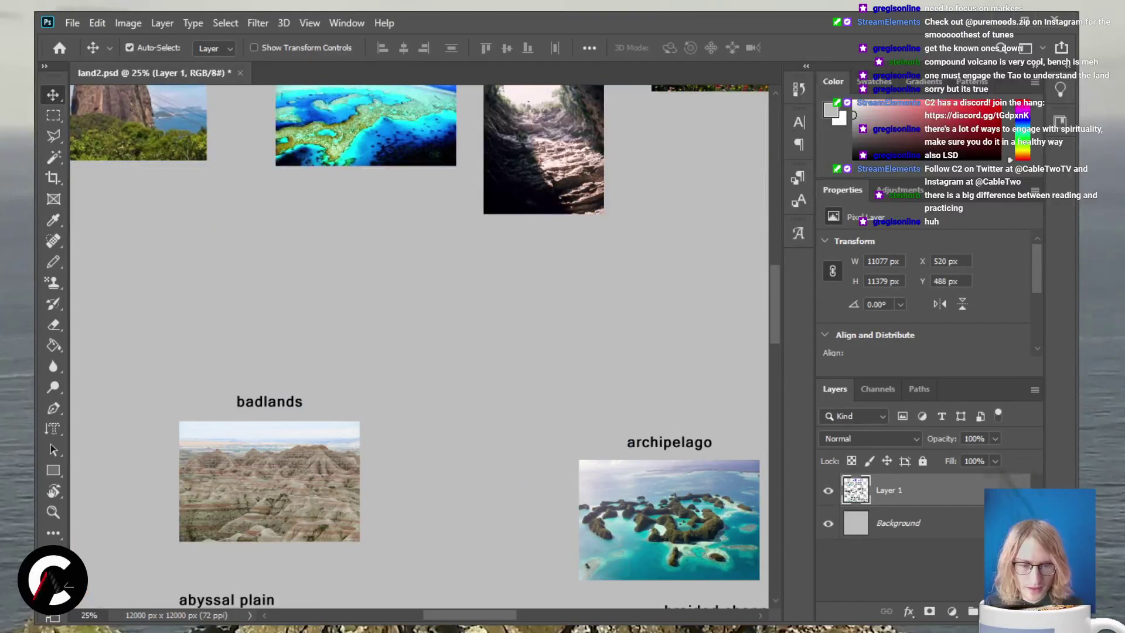
pyautogui.hscroll(6, 419, 346)
pyautogui.scroll(-1, 419, 346)
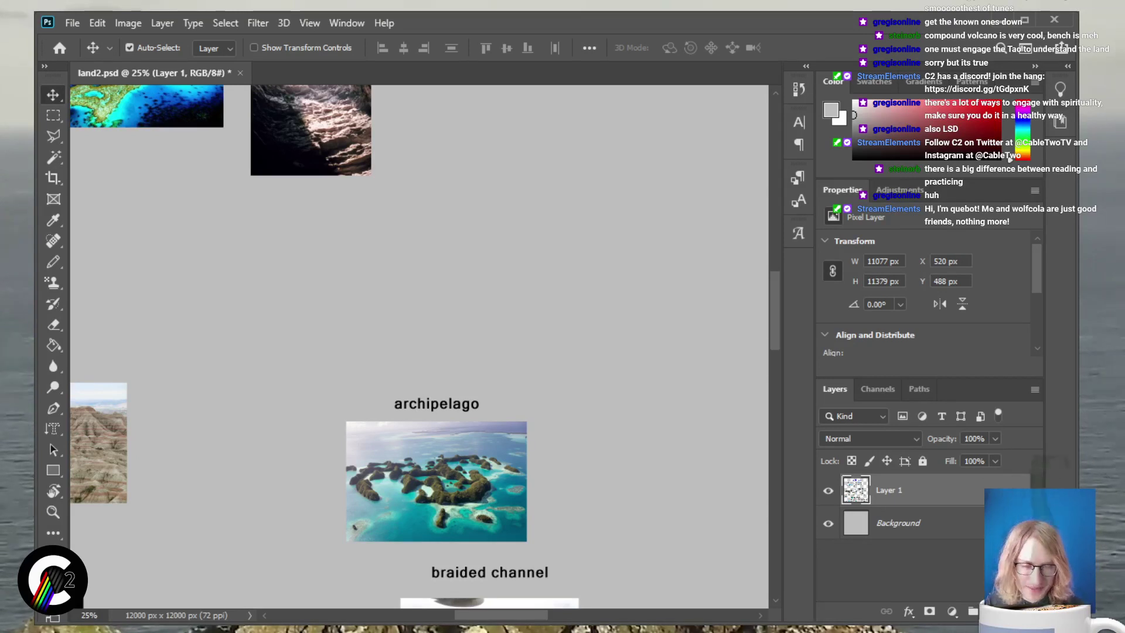
# Select the archipelago picture with its label and move it between cove and bight, at about X 7475, Y 5642 px
pyautogui.hotkey('ctrl', '-')
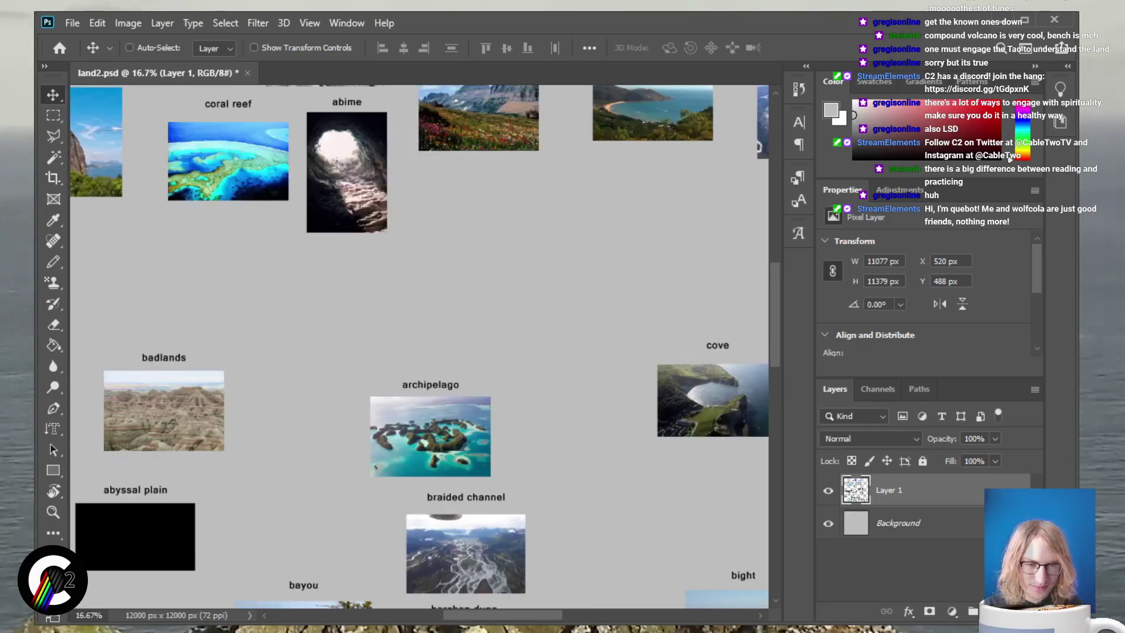
pyautogui.press('m')
pyautogui.moveTo(356, 371); pyautogui.dragTo(501, 481)
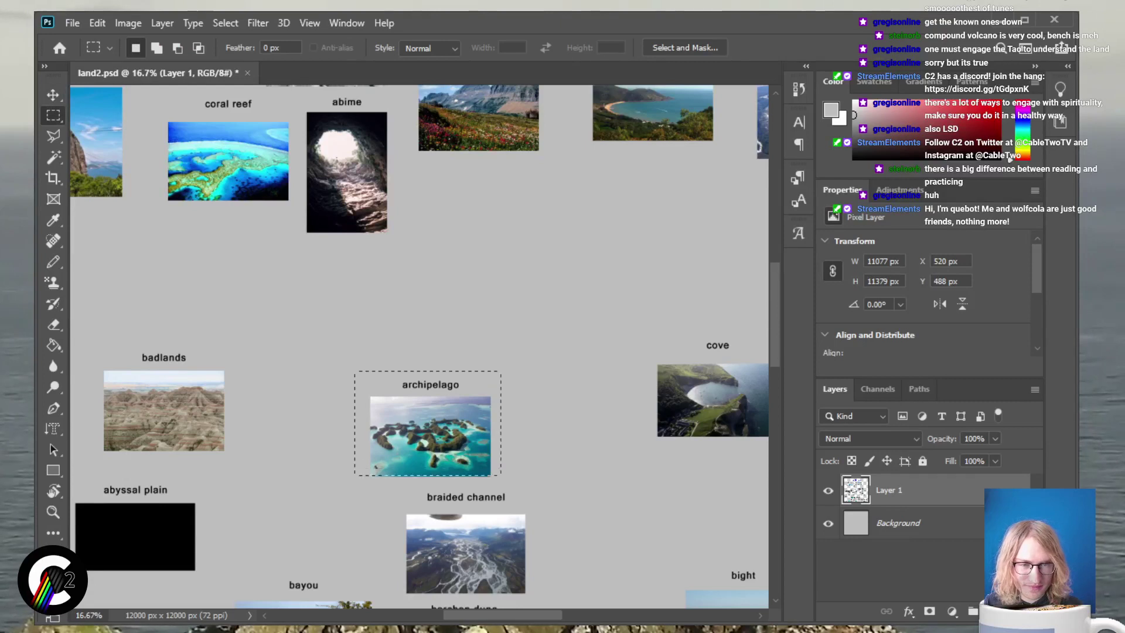
pyautogui.press('v')
pyautogui.moveTo(431, 437); pyautogui.dragTo(644, 518)
pyautogui.scroll(-3, 644, 517)
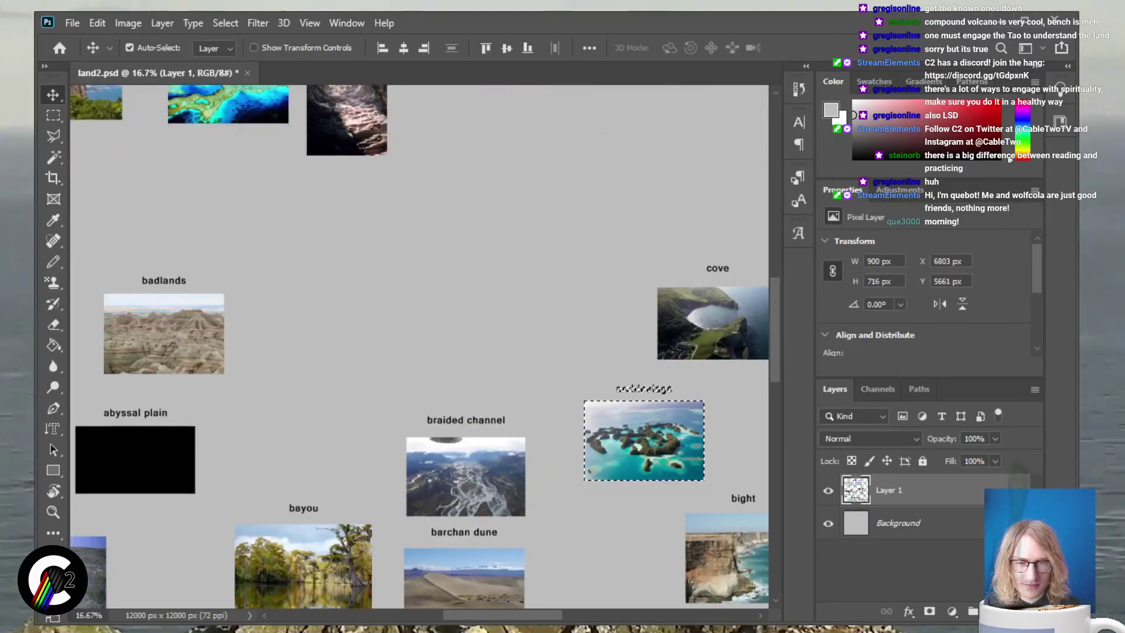
pyautogui.hscroll(5, 419, 346)
pyautogui.moveTo(424, 440); pyautogui.dragTo(515, 437)
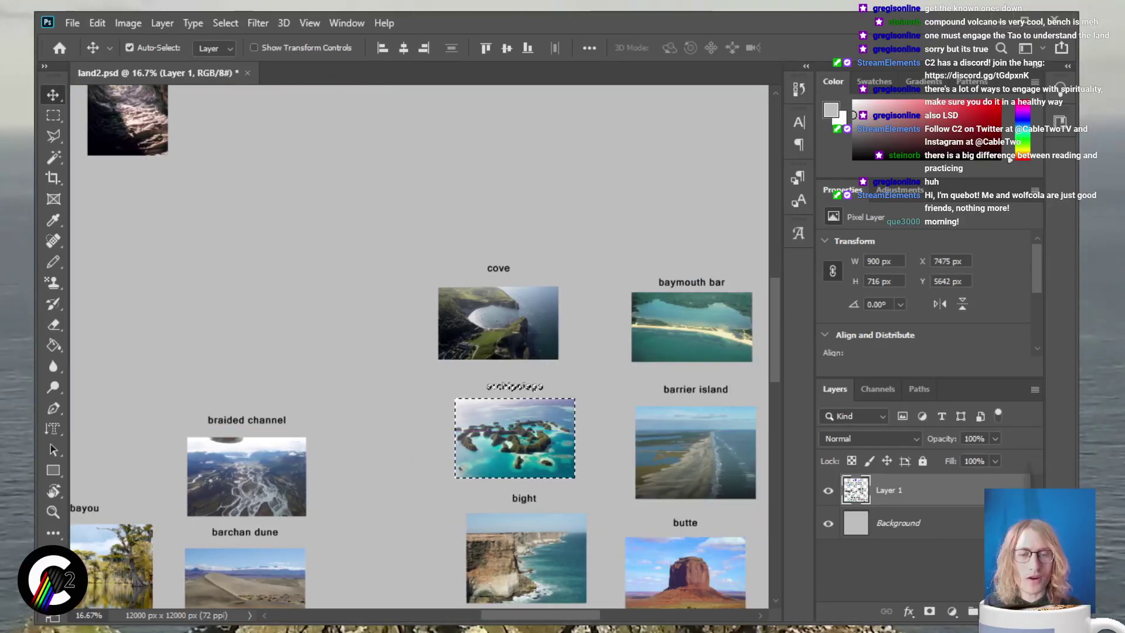
# Select the blowout picture with its label, move it beside cove at about X 6214, Y 4742 px, and clear the selection
pyautogui.scroll(-2, 419, 346)
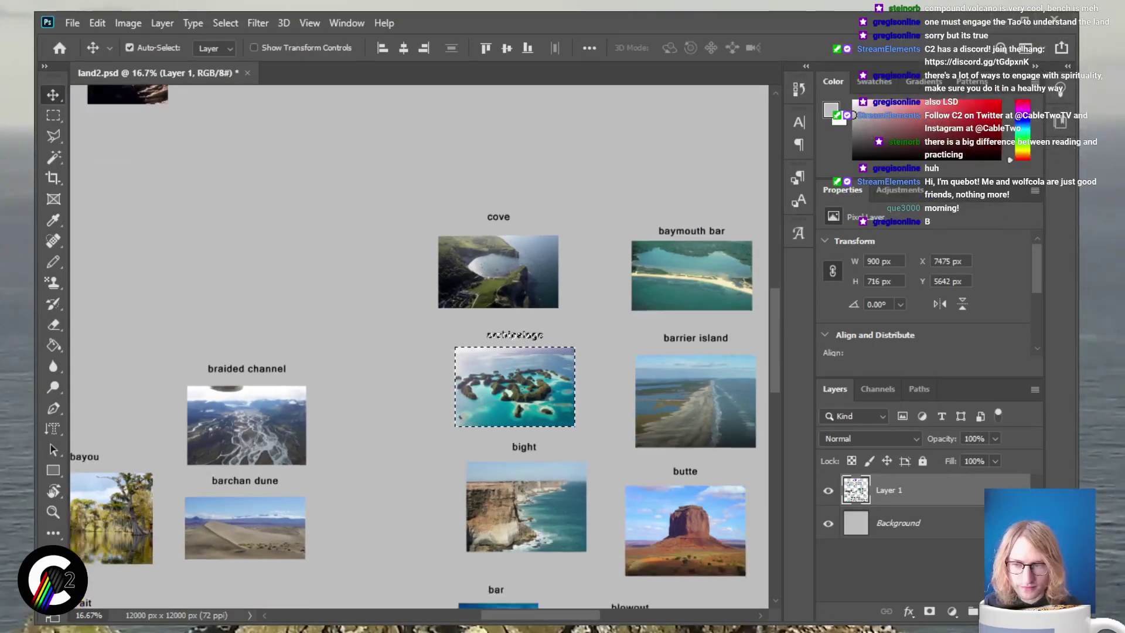
pyautogui.scroll(-10, 419, 346)
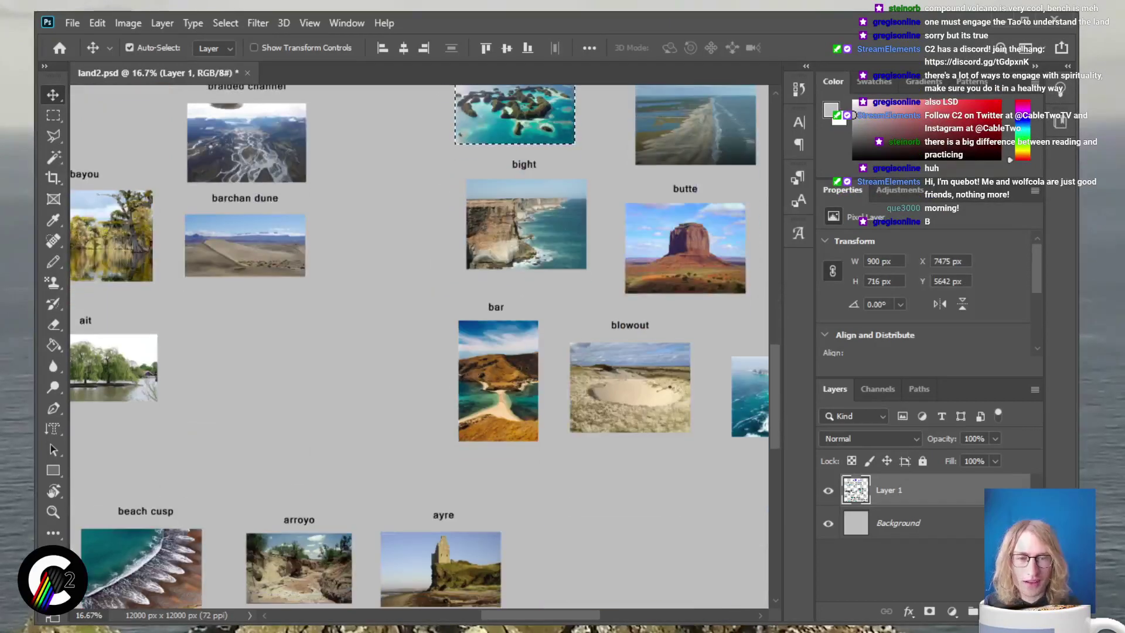
pyautogui.scroll(-5, 419, 346)
pyautogui.scroll(7, 419, 346)
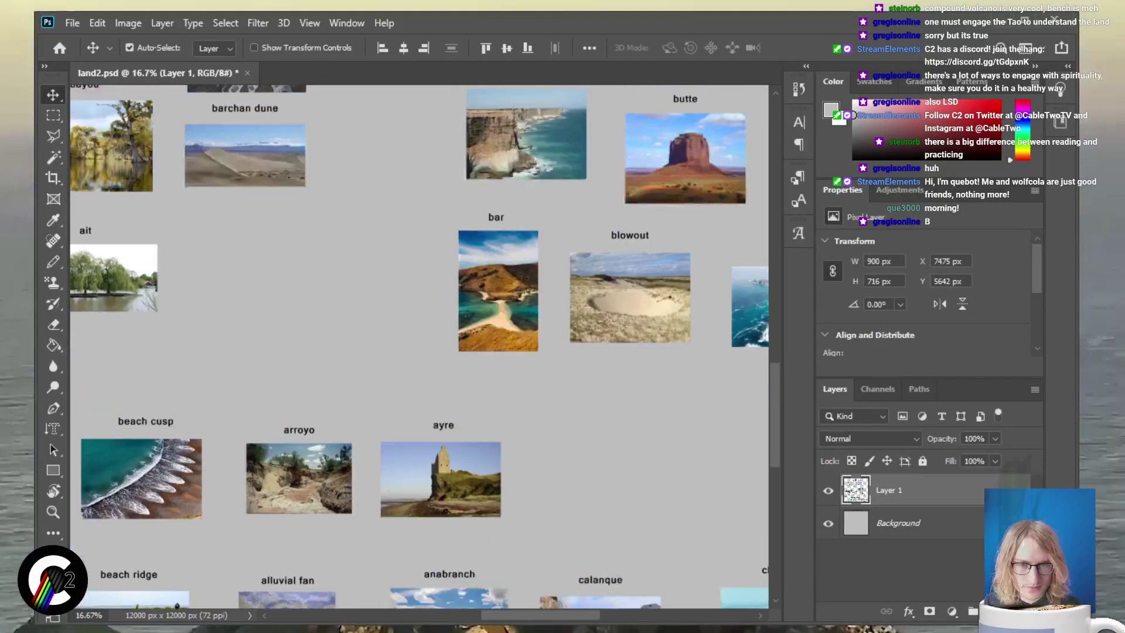
pyautogui.press('m')
pyautogui.moveTo(561, 388); pyautogui.dragTo(704, 510)
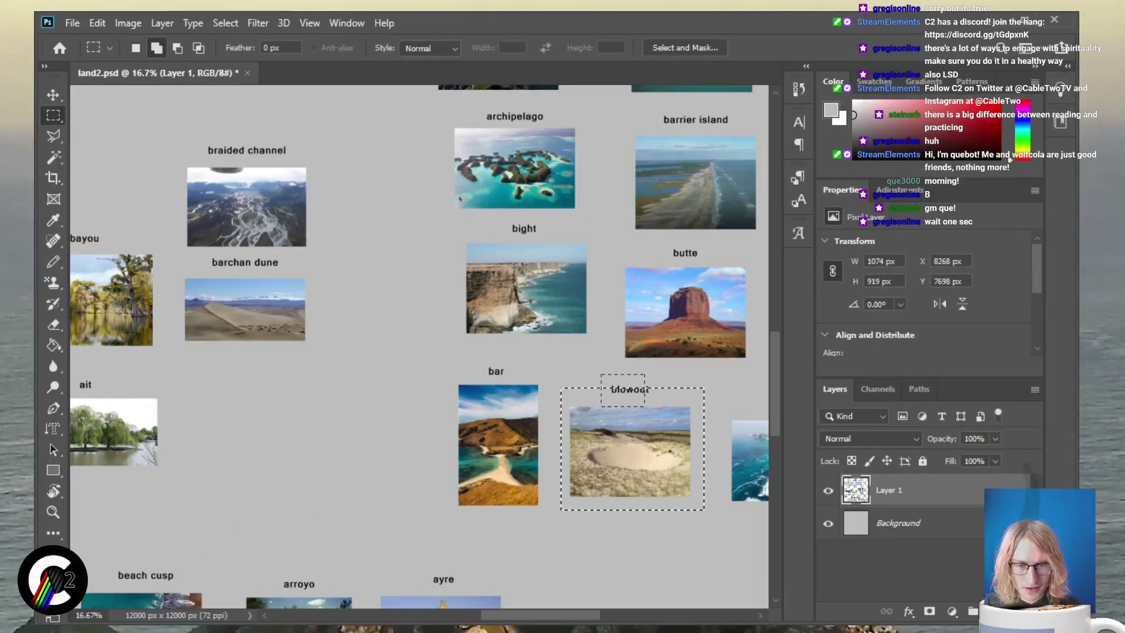
pyautogui.moveTo(644, 406); pyautogui.dragTo(650, 406)
pyautogui.scroll(2, 419, 346)
pyautogui.press('v')
pyautogui.moveTo(630, 515); pyautogui.dragTo(385, 326)
pyautogui.scroll(2, 419, 346)
pyautogui.scroll(5, 419, 346)
pyautogui.moveTo(383, 545); pyautogui.dragTo(348, 338)
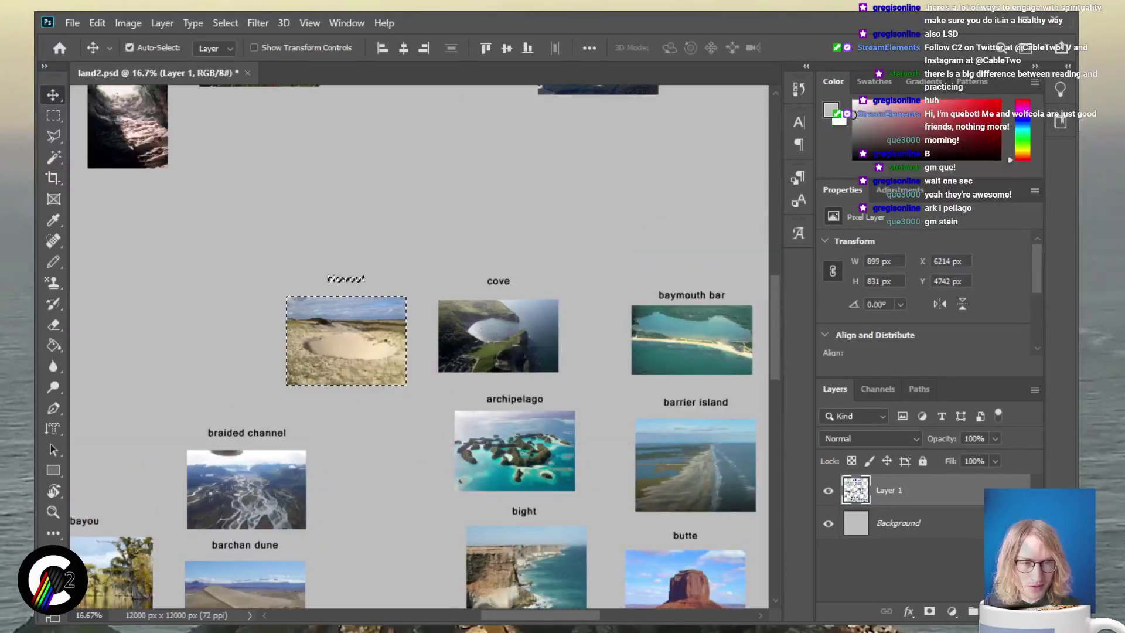
pyautogui.hscroll(-2, 419, 345)
pyautogui.hscroll(1, 419, 345)
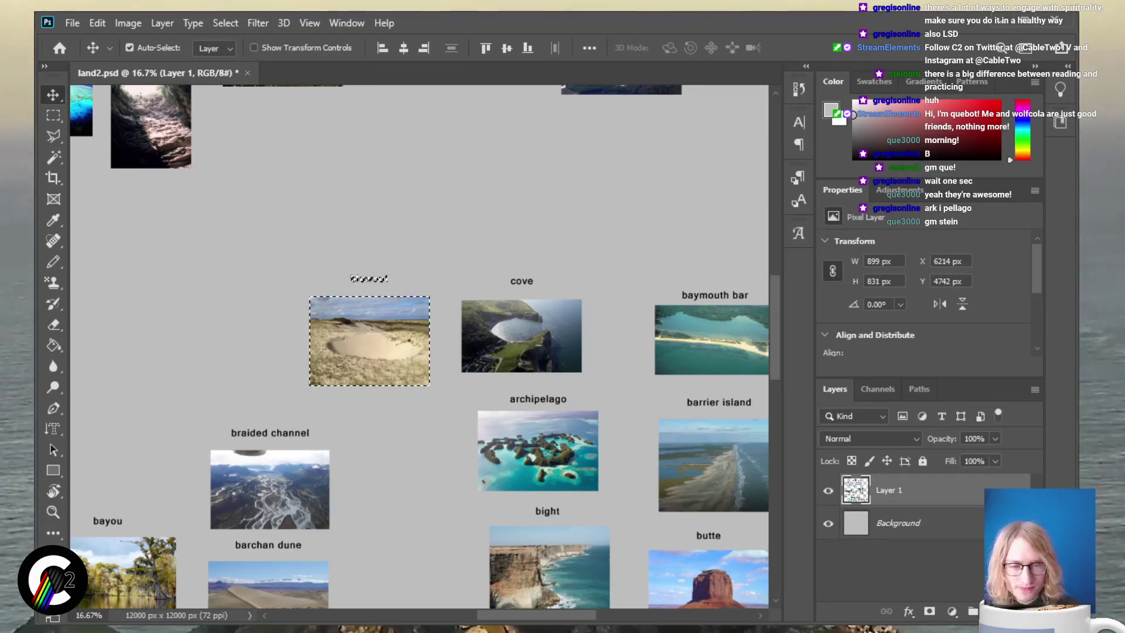
pyautogui.hotkey('ctrl', 'd')
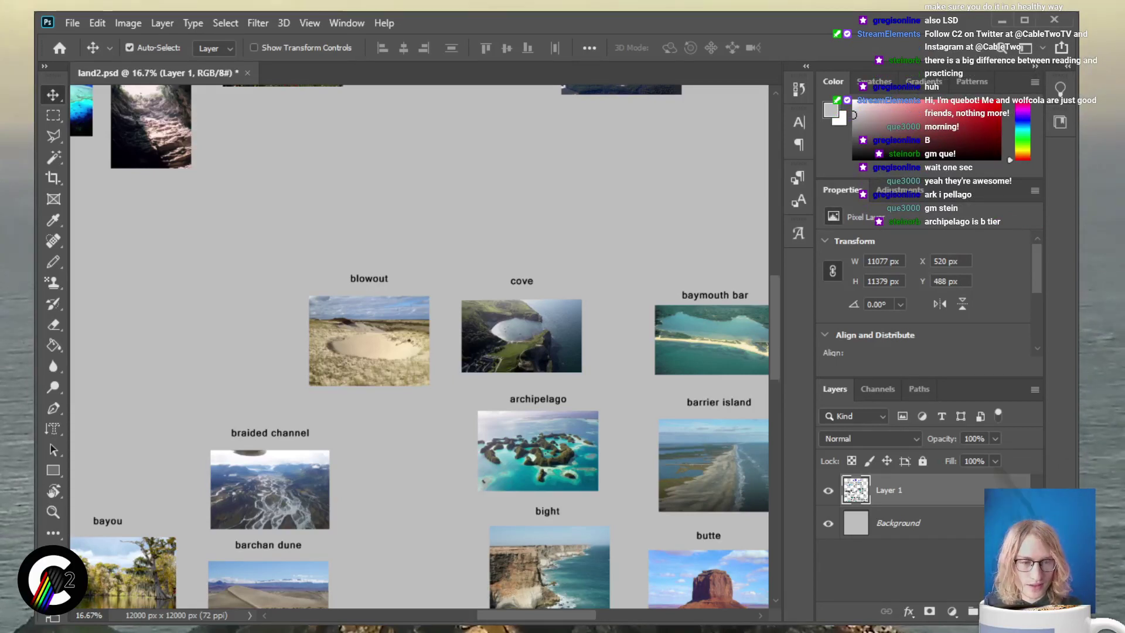
# Select the cove picture with its label and move it up beneath bay, at about X 6880, Y 3447 px
pyautogui.scroll(-2, 419, 346)
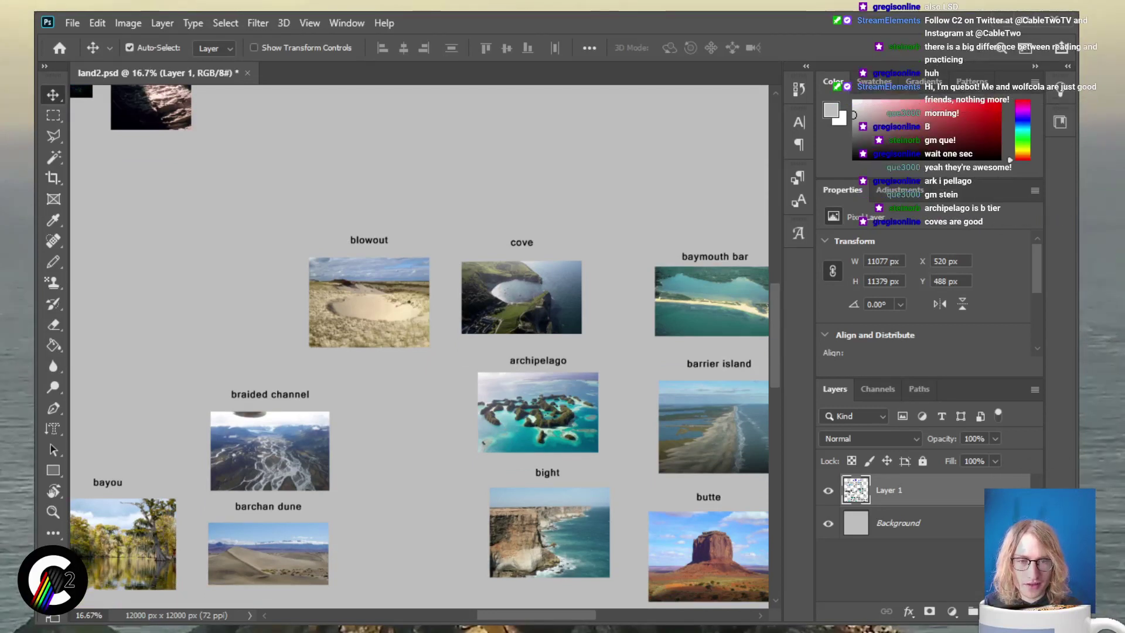
pyautogui.scroll(1, 419, 345)
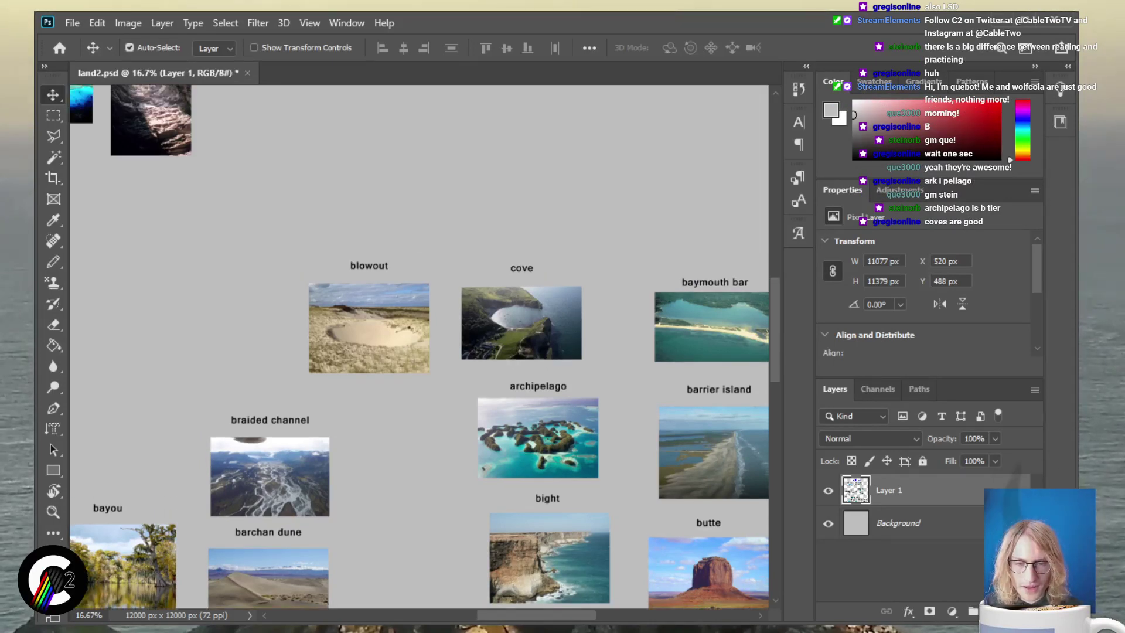
pyautogui.press('m')
pyautogui.moveTo(457, 258); pyautogui.dragTo(604, 370)
pyautogui.scroll(4, 603, 370)
pyautogui.scroll(1, 419, 346)
pyautogui.press('v')
pyautogui.moveTo(521, 451); pyautogui.dragTo(459, 274)
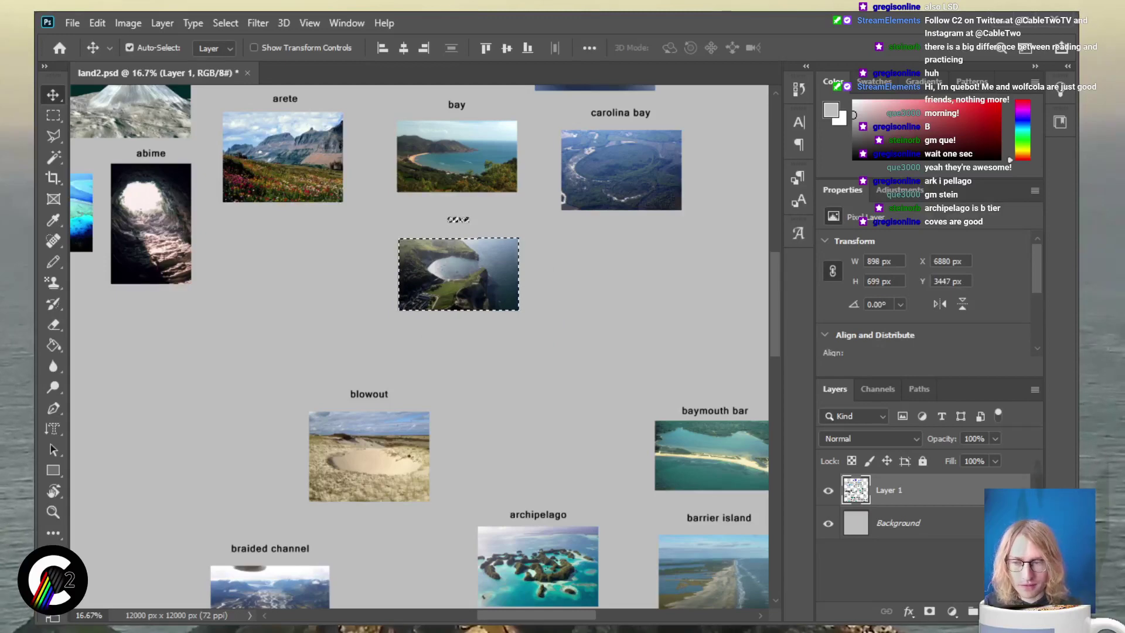
# Select the butte picture with its label and move it up beneath carolina bay, at about X 8246, Y 3783 px
pyautogui.scroll(-4, 419, 346)
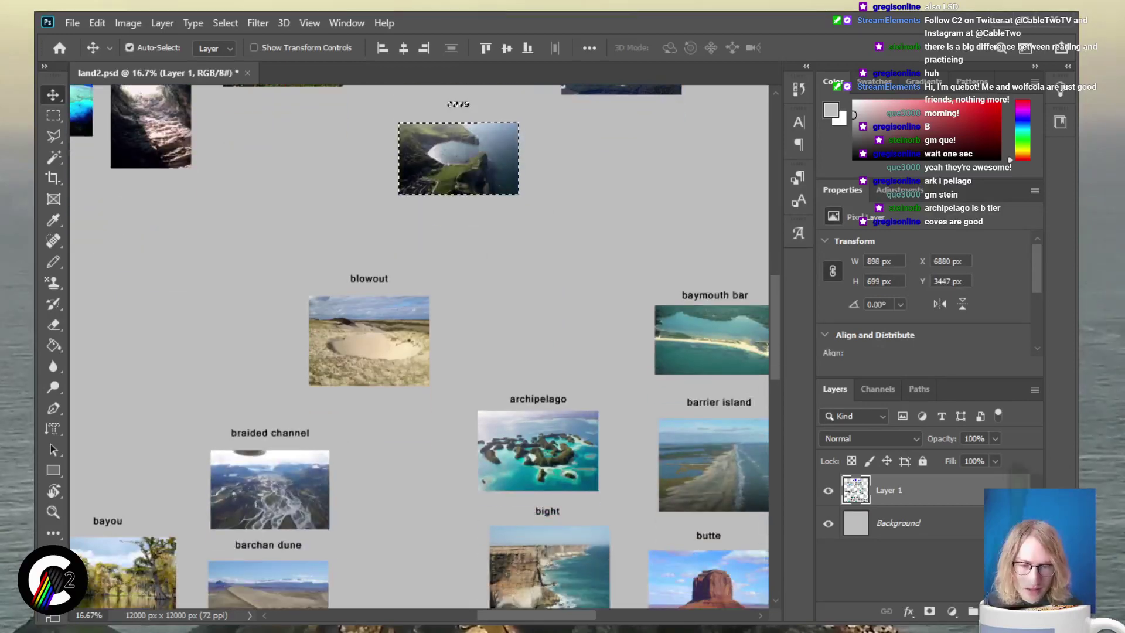
pyautogui.hscroll(2, 419, 346)
pyautogui.scroll(-3, 419, 345)
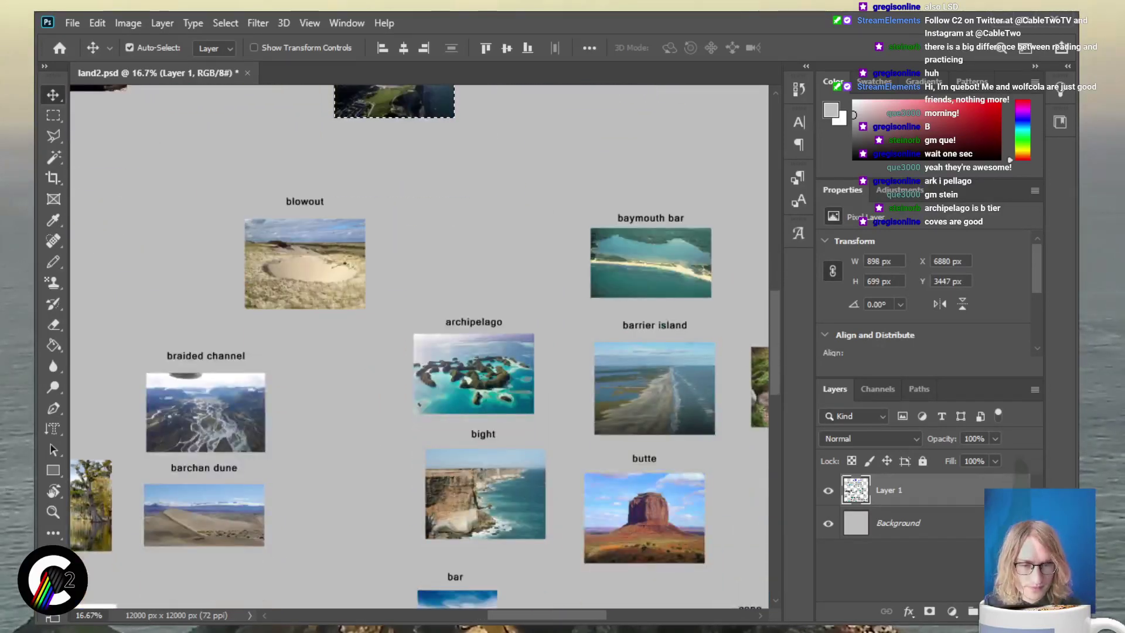
pyautogui.hscroll(4, 419, 345)
pyautogui.scroll(-1, 419, 346)
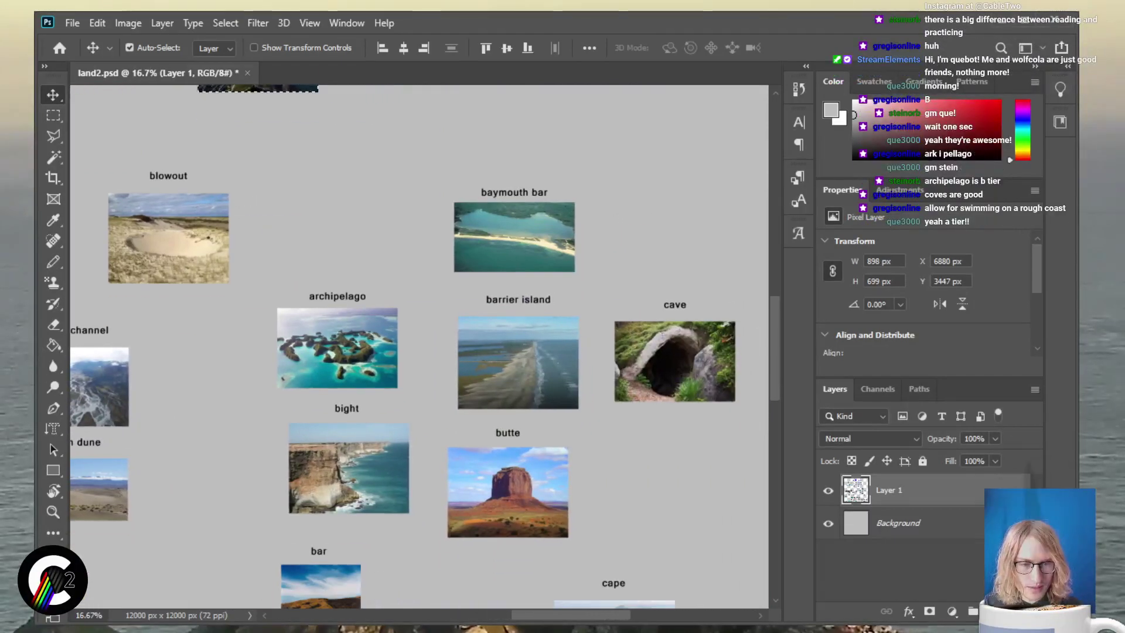
pyautogui.press('m')
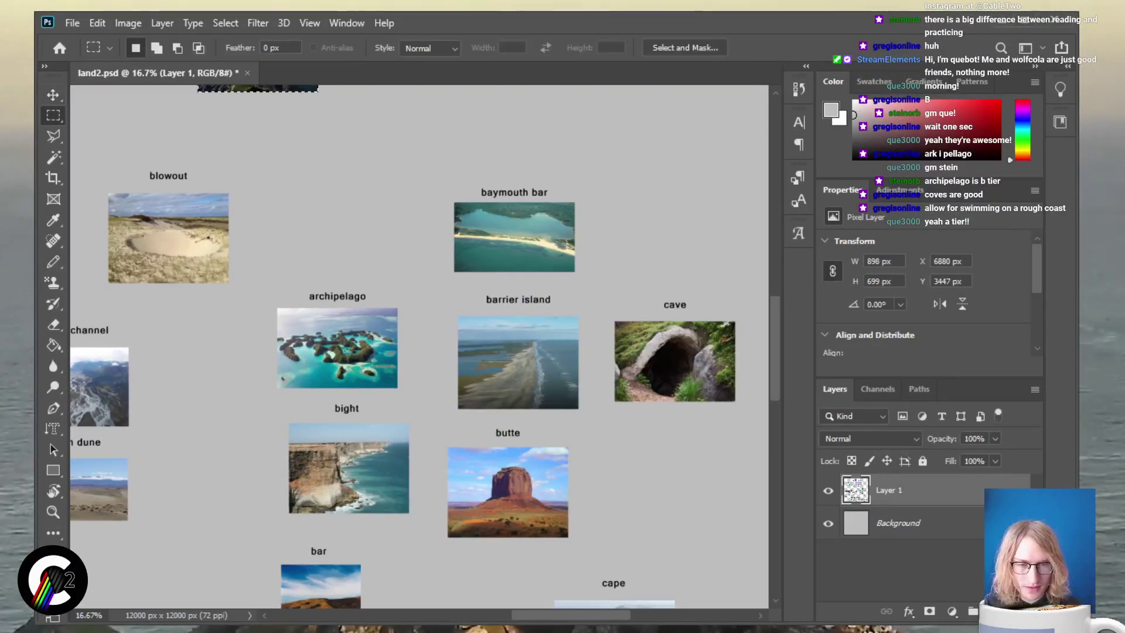
pyautogui.moveTo(585, 543); pyautogui.dragTo(591, 545)
pyautogui.scroll(3, 551, 516)
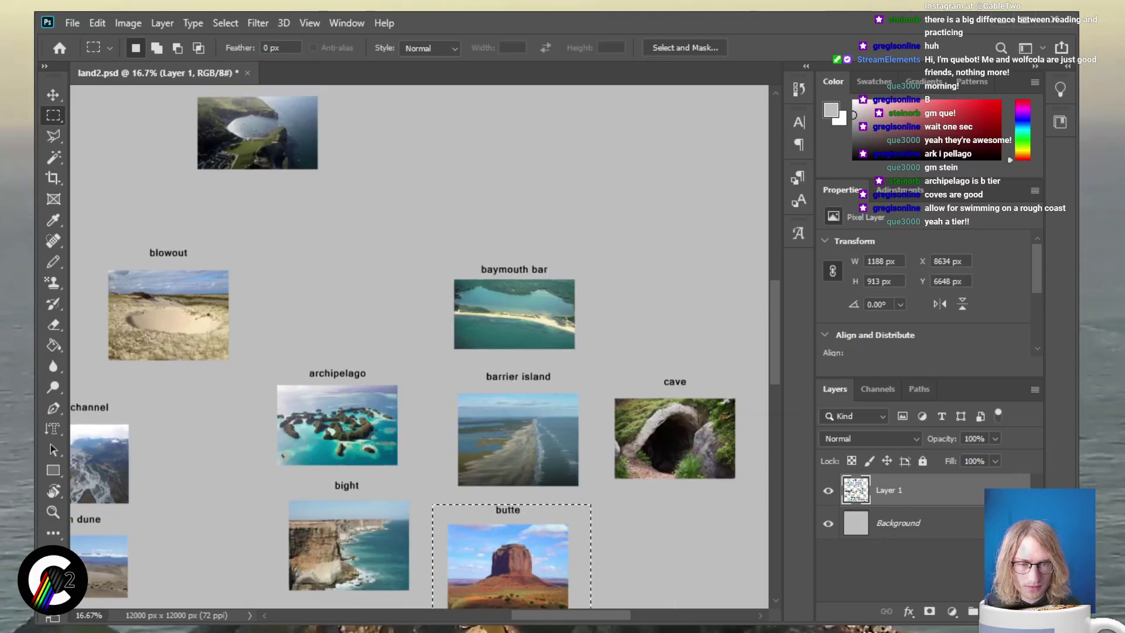
pyautogui.press('v')
pyautogui.moveTo(516, 563); pyautogui.dragTo(439, 184)
pyautogui.scroll(10, 361, 313)
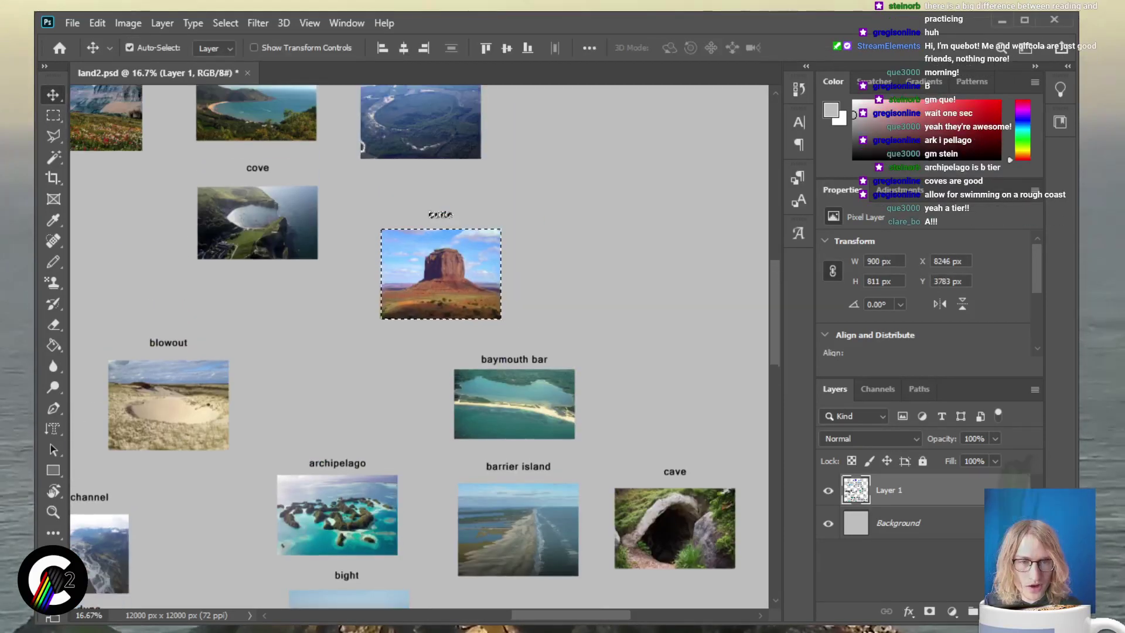
# Move the selected butte picture and label beneath arete, beside cove, at about X 5550, Y 3435 px
pyautogui.scroll(3, 419, 345)
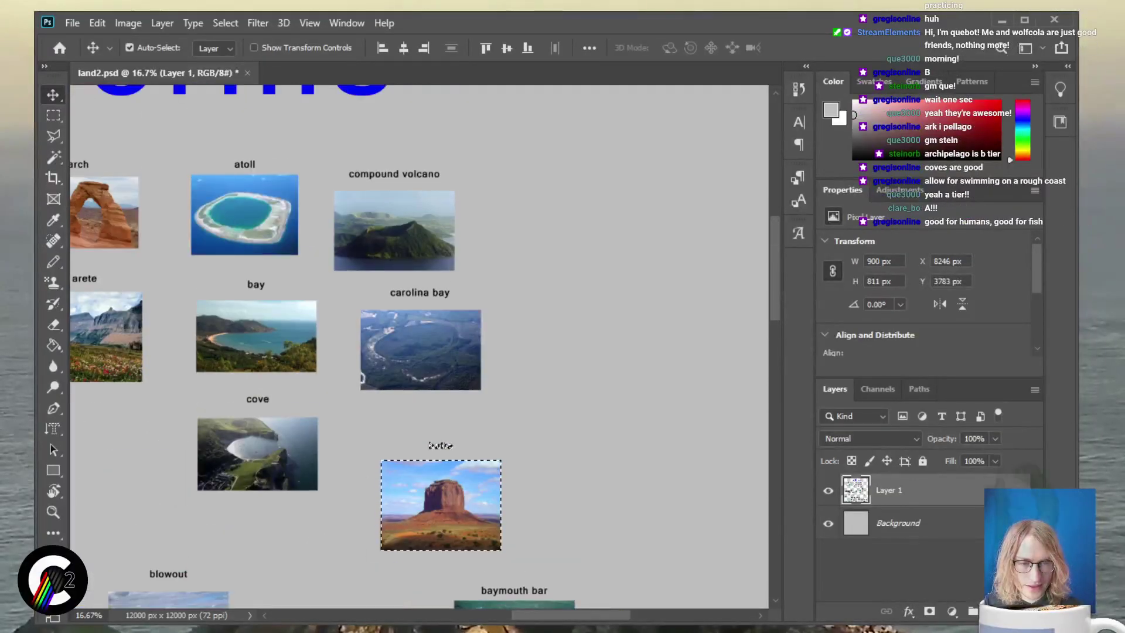
pyautogui.hscroll(-9, 419, 345)
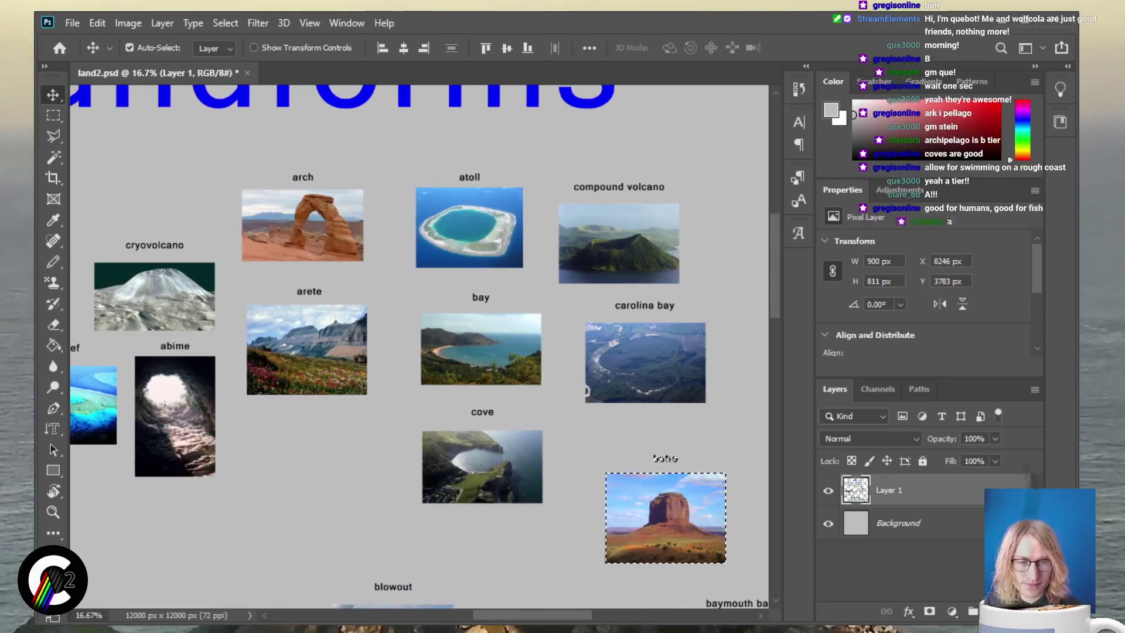
pyautogui.moveTo(666, 519); pyautogui.dragTo(307, 473)
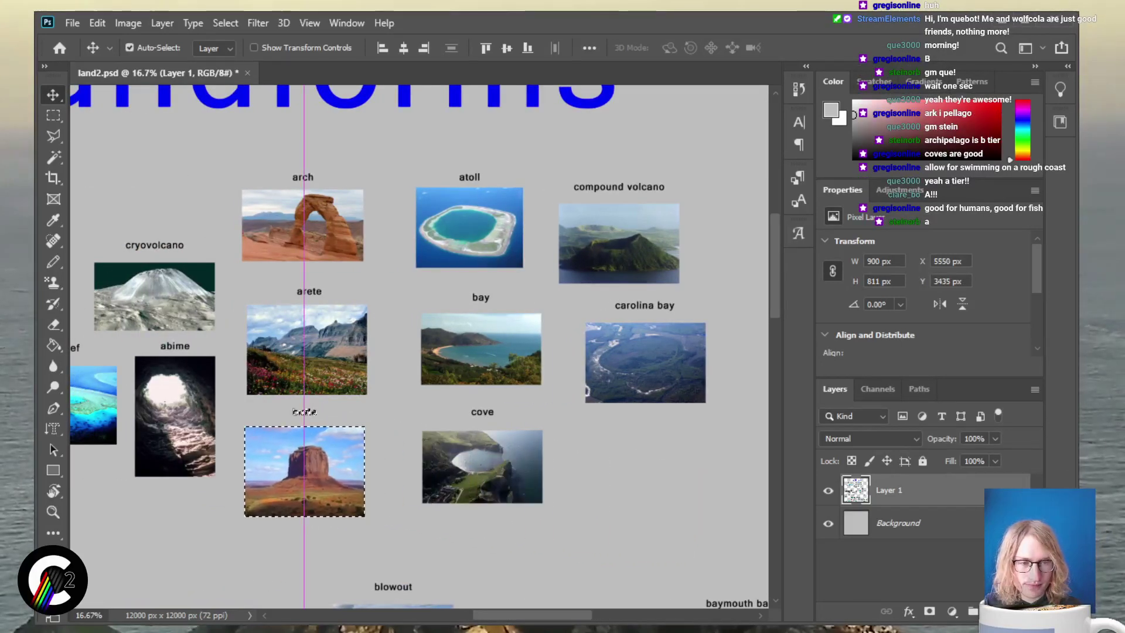
# Inspect the butte picture next to its neighbours in the tiers and clear the selection around it
pyautogui.scroll(2, 307, 472)
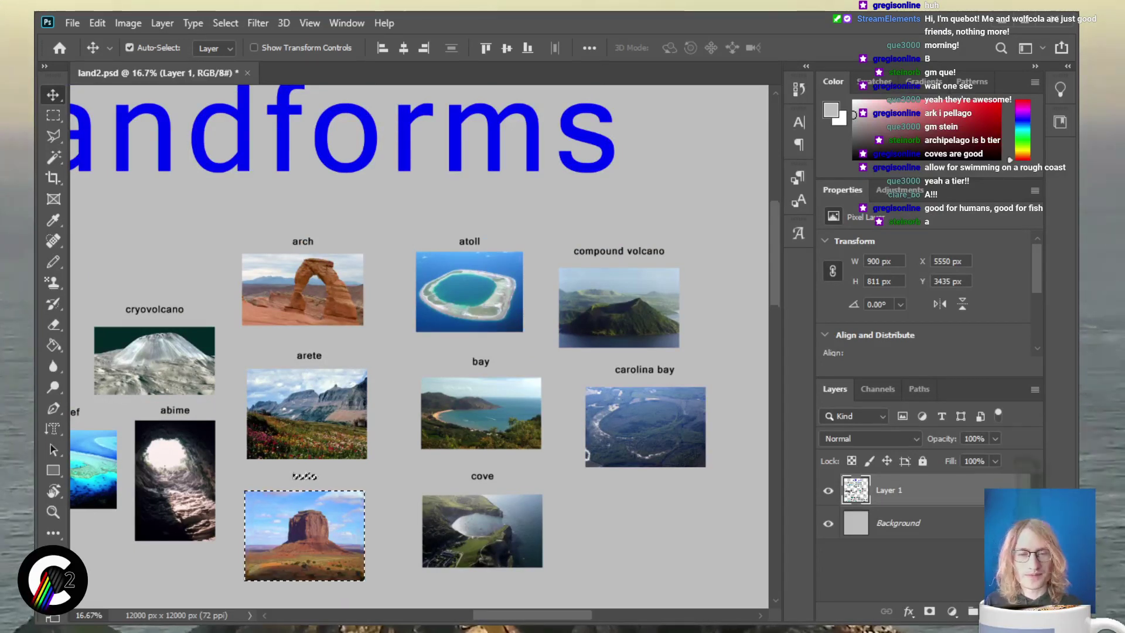
pyautogui.scroll(-1, 305, 475)
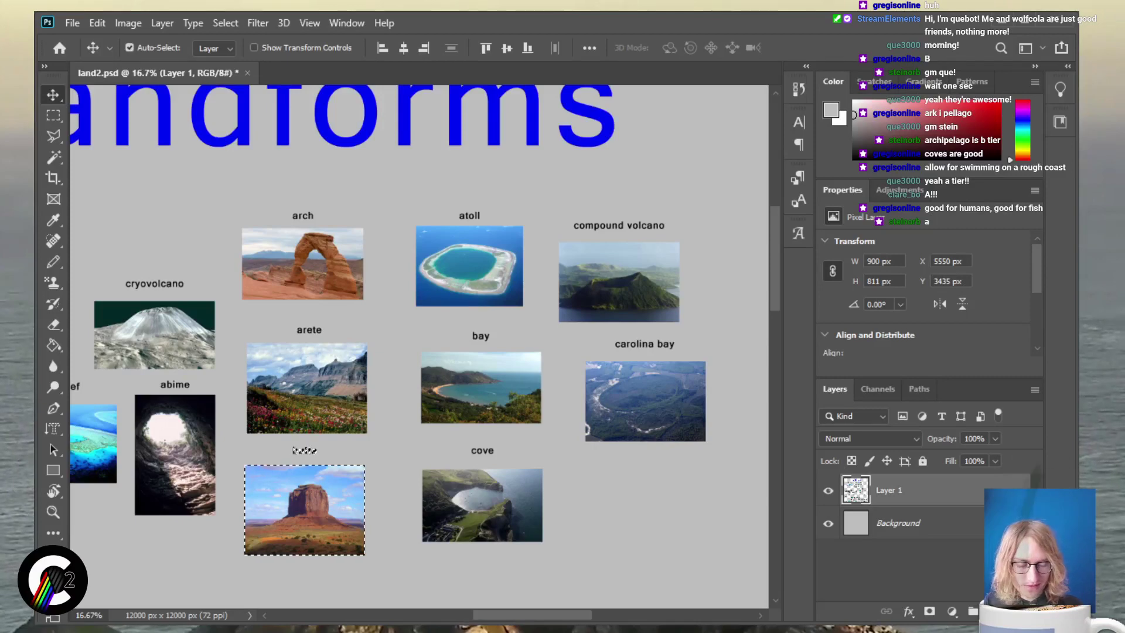
pyautogui.hotkey('ctrl', '+')
pyautogui.hotkey('ctrl', '+')
pyautogui.scroll(-10, 419, 346)
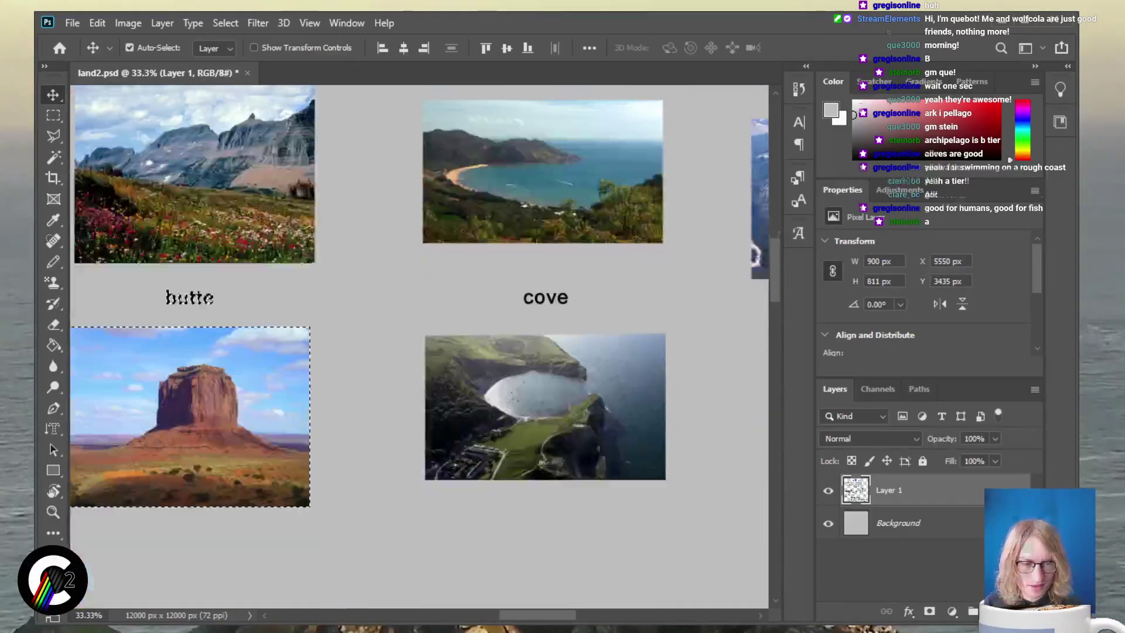
pyautogui.hscroll(-2, 419, 296)
pyautogui.hotkey('ctrl', 'd')
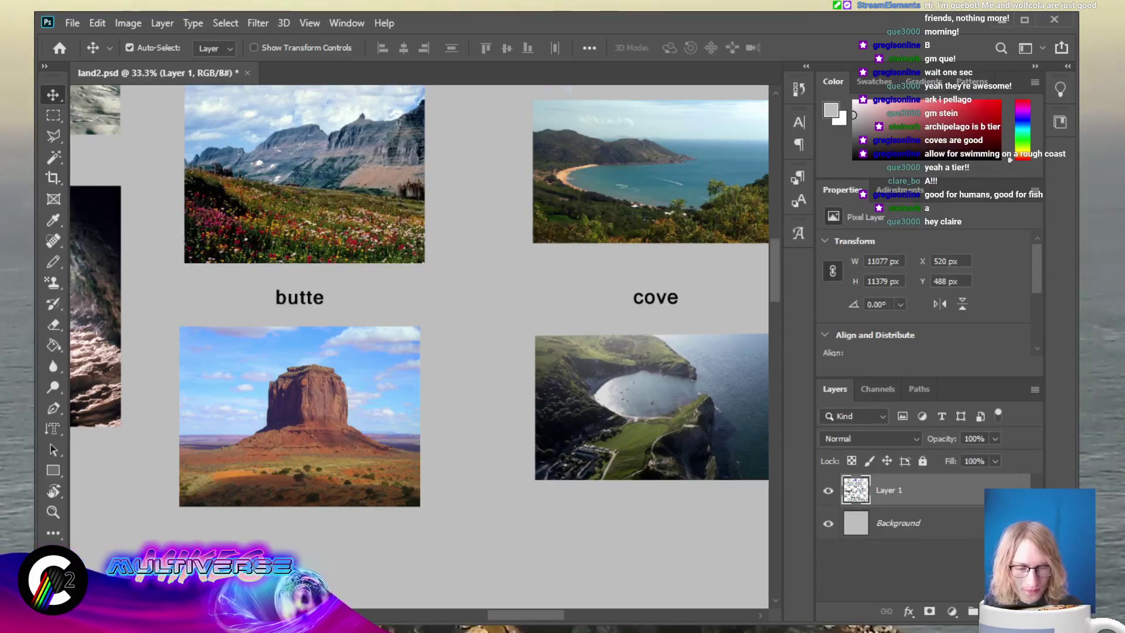
# Examine the unranked landform pictures lower on the chart, including blowout, braided channel, bayou, coast, canyon, cliff, bluff and col
pyautogui.scroll(-10, 419, 346)
pyautogui.scroll(-10, 419, 346)
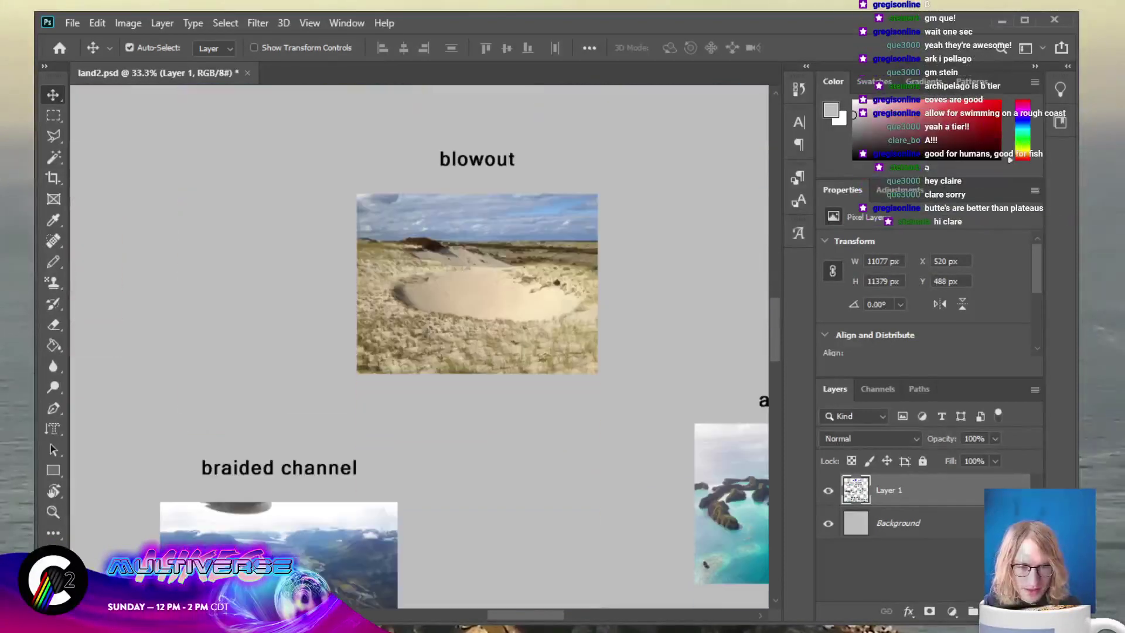
pyautogui.scroll(-4, 419, 346)
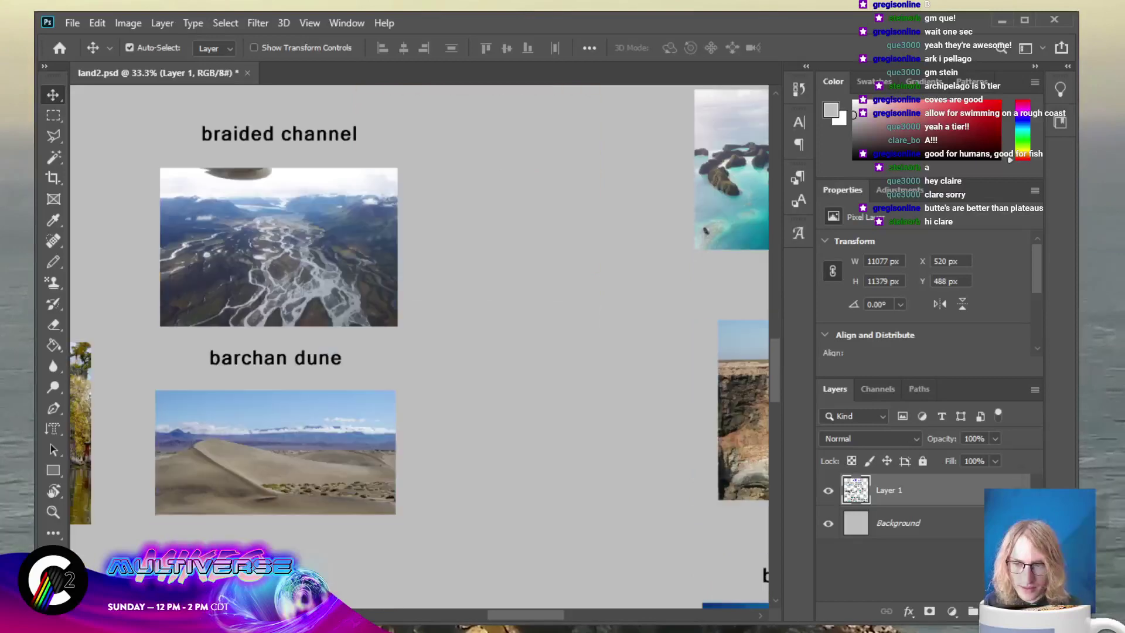
pyautogui.hscroll(-10, 419, 345)
pyautogui.scroll(-3, 419, 346)
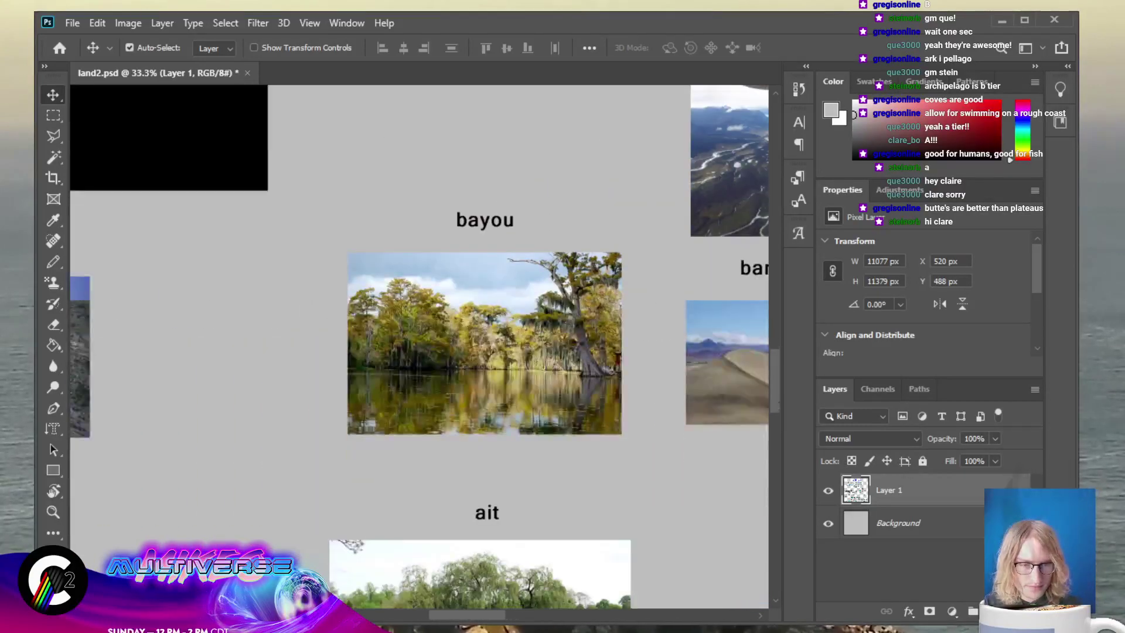
pyautogui.hotkey('ctrl', '-')
pyautogui.hotkey('ctrl', '-')
pyautogui.scroll(-4, 419, 346)
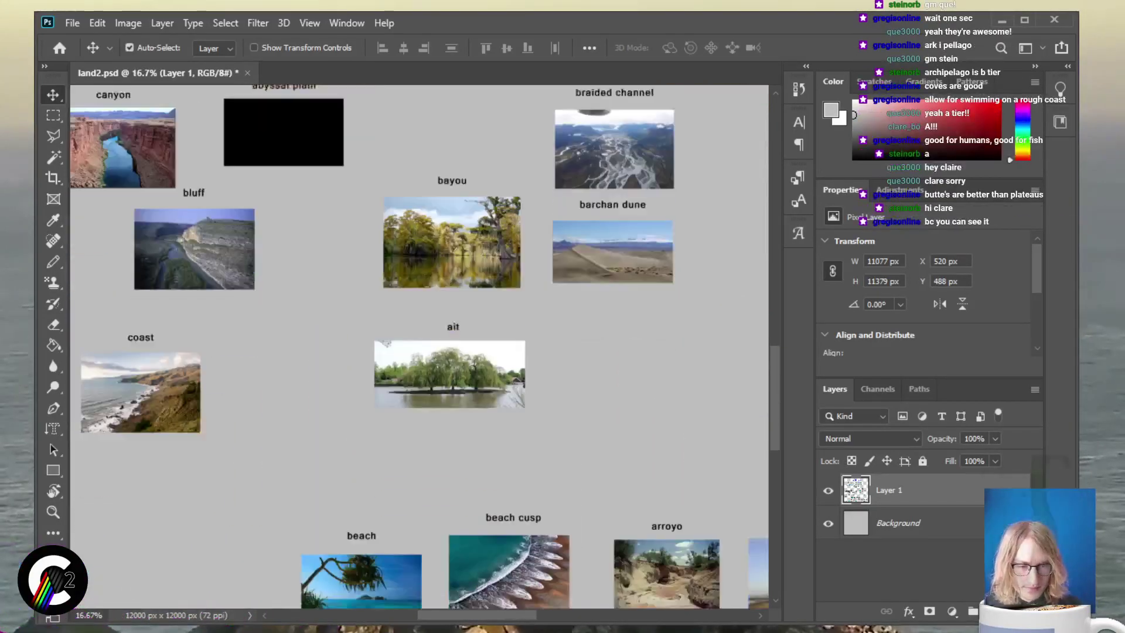
pyautogui.hscroll(-10, 419, 345)
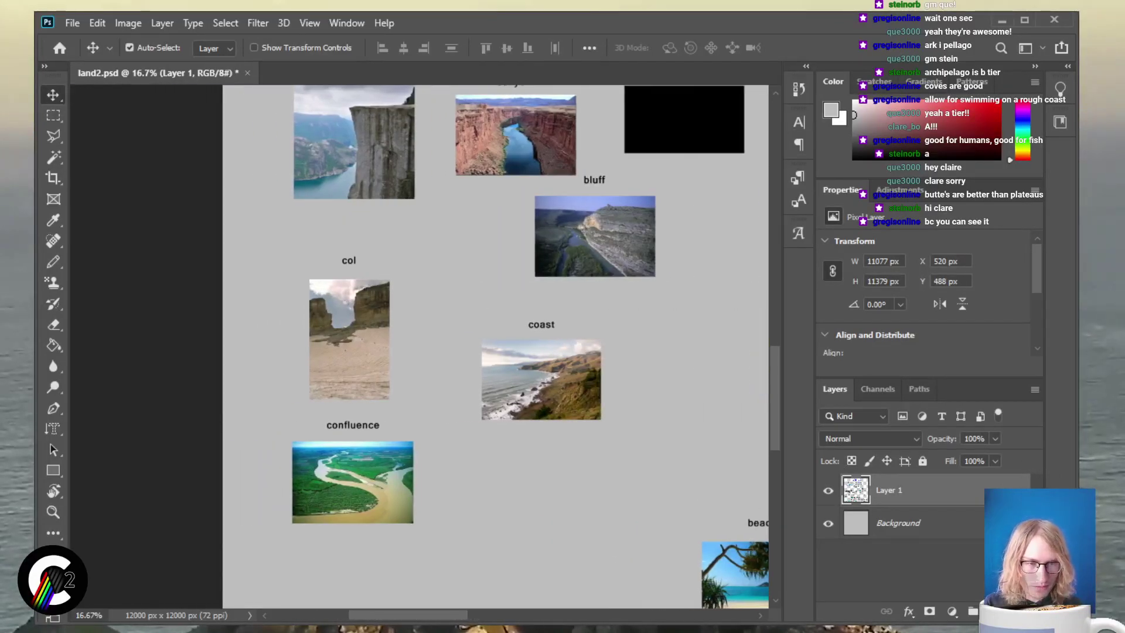
pyautogui.scroll(8, 495, 345)
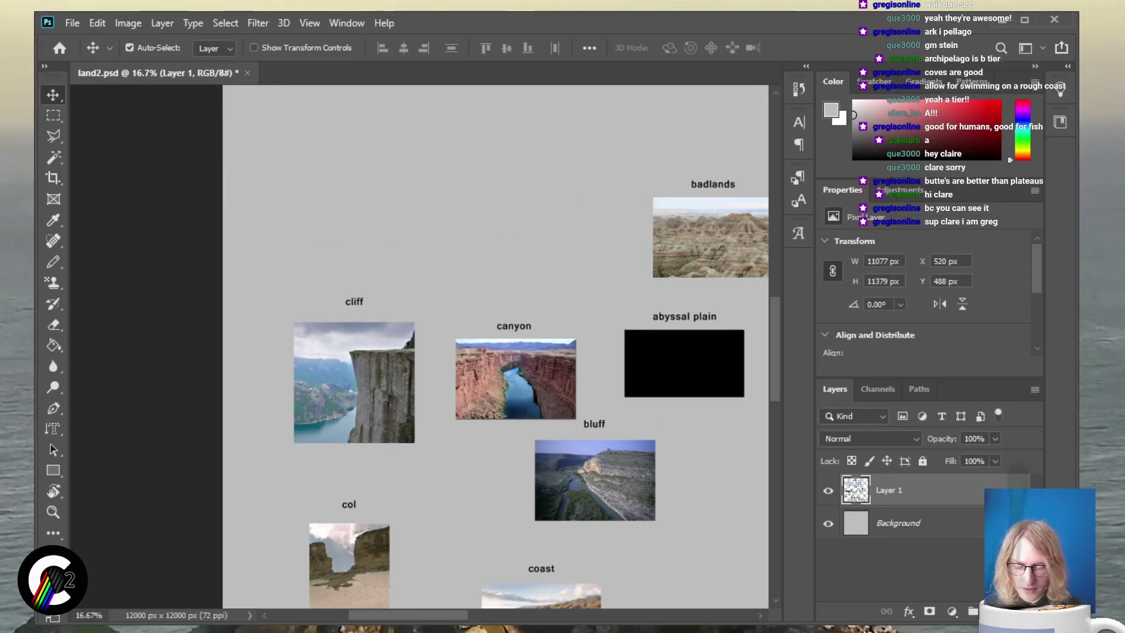
pyautogui.hotkey('ctrl', '+')
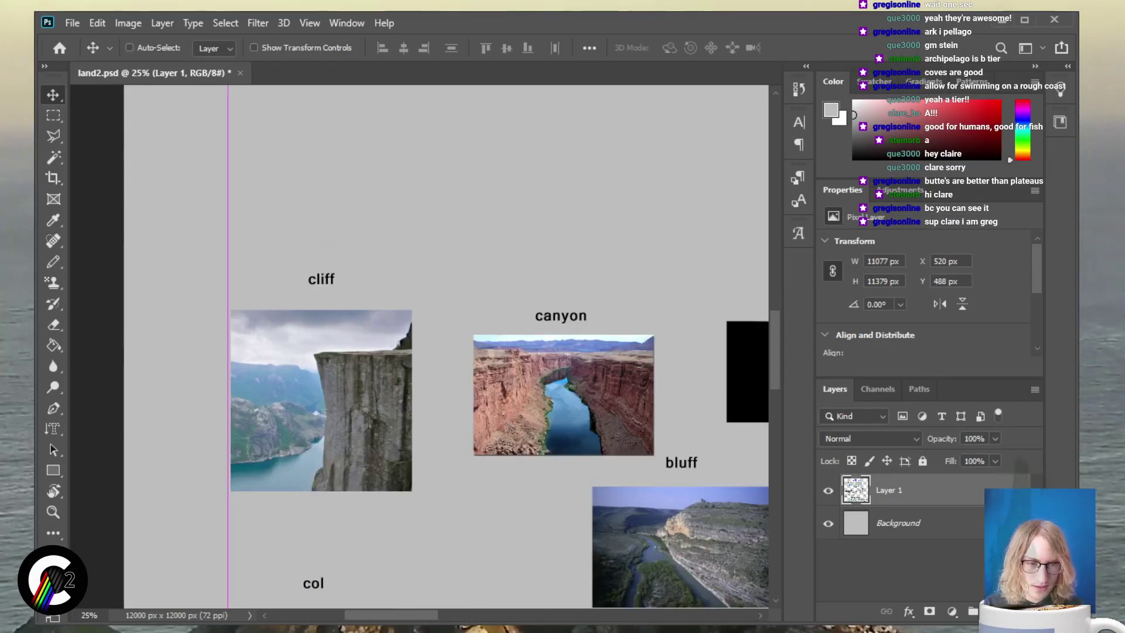
pyautogui.hscroll(-2, 420, 347)
pyautogui.scroll(7, 419, 347)
pyautogui.scroll(-2, 419, 347)
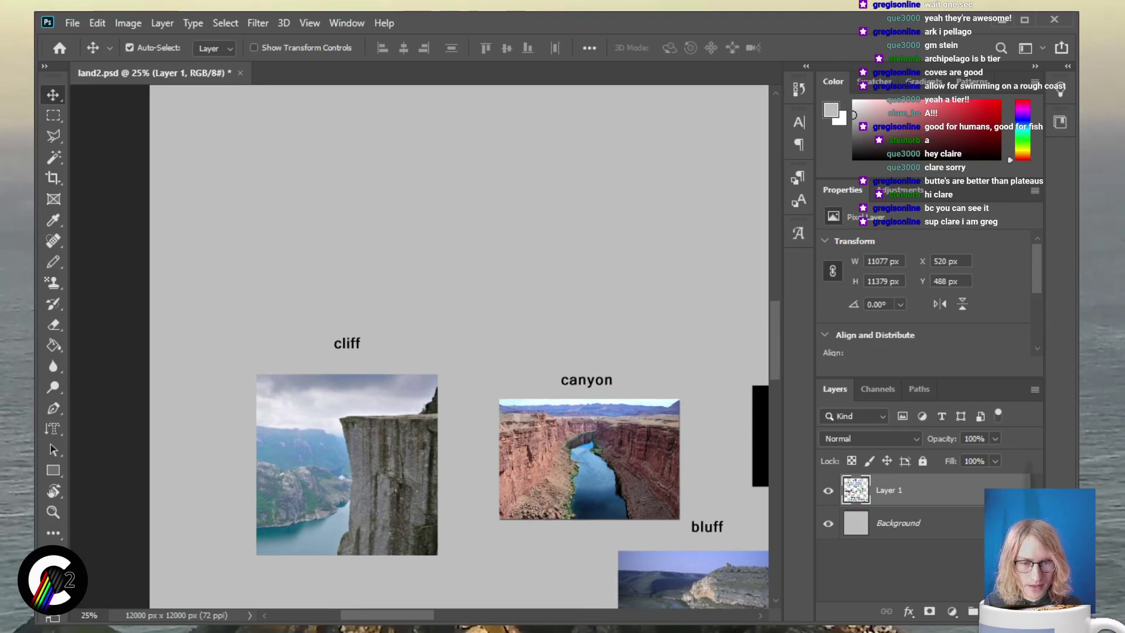
pyautogui.hscroll(2, 460, 346)
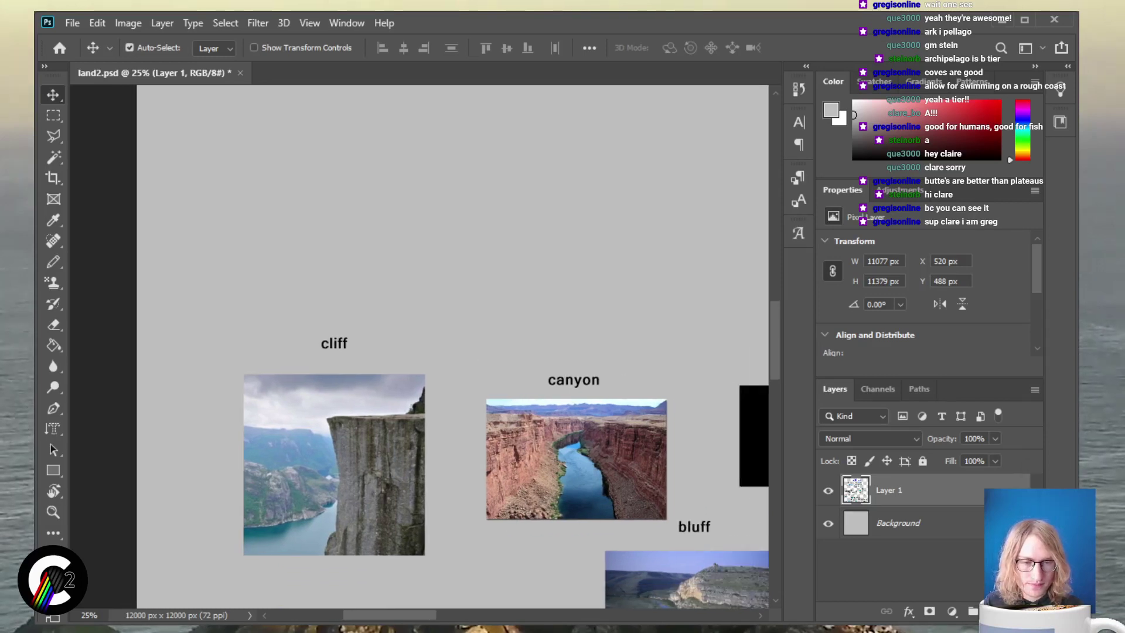
pyautogui.scroll(-3, 460, 345)
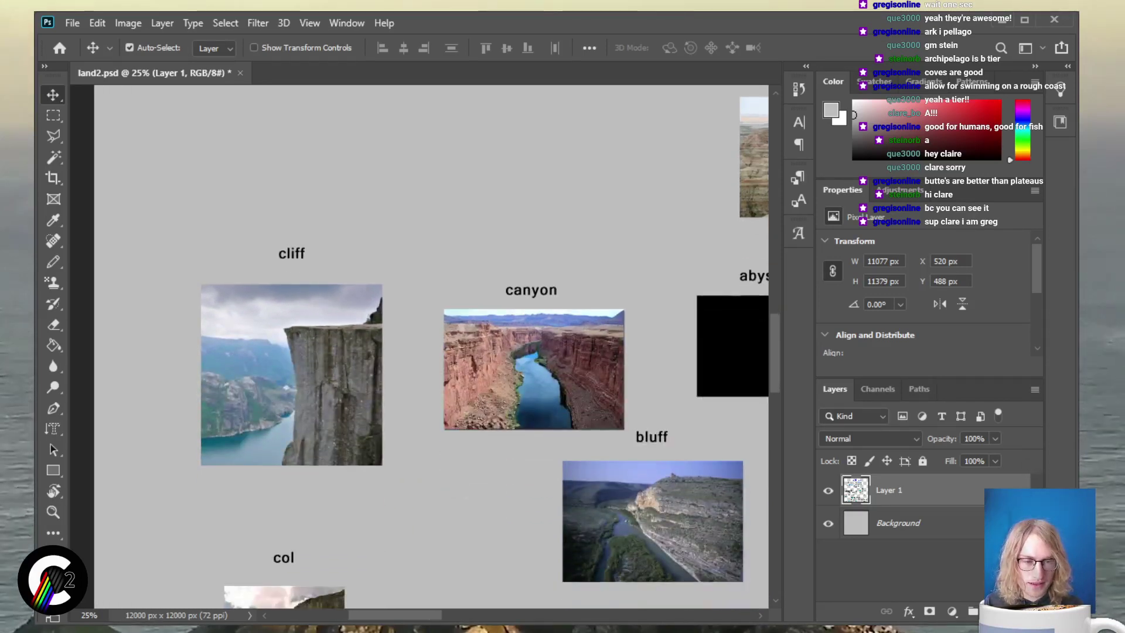
pyautogui.scroll(-6, 431, 347)
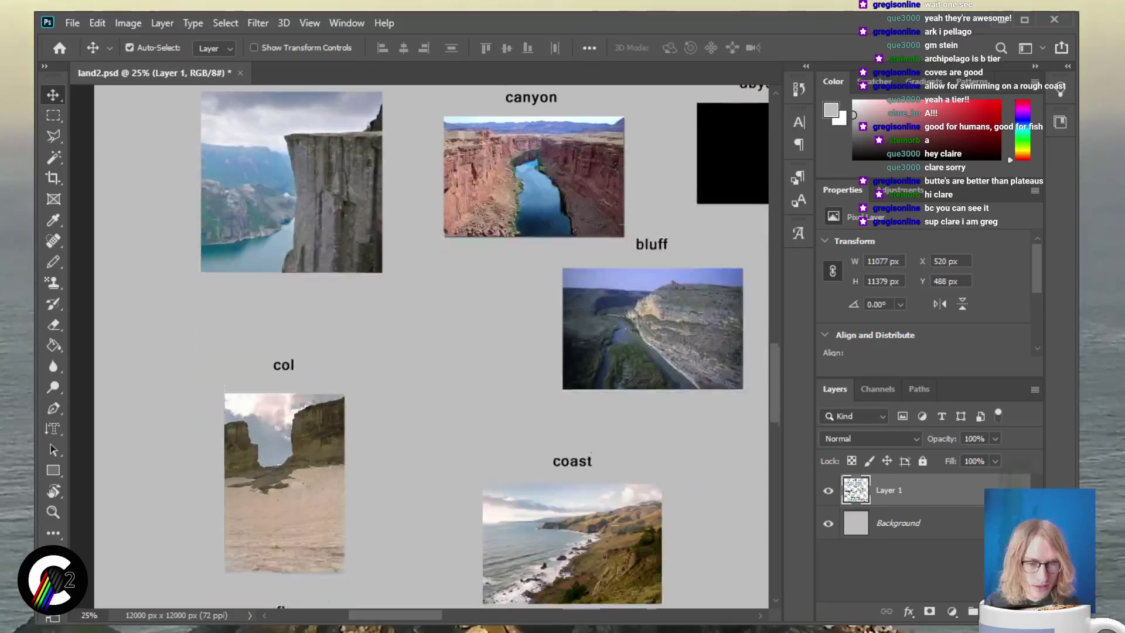
# Select the col picture together with its label and inspect it up close
pyautogui.scroll(-1, 431, 347)
pyautogui.press('m')
pyautogui.moveTo(208, 320); pyautogui.dragTo(362, 507)
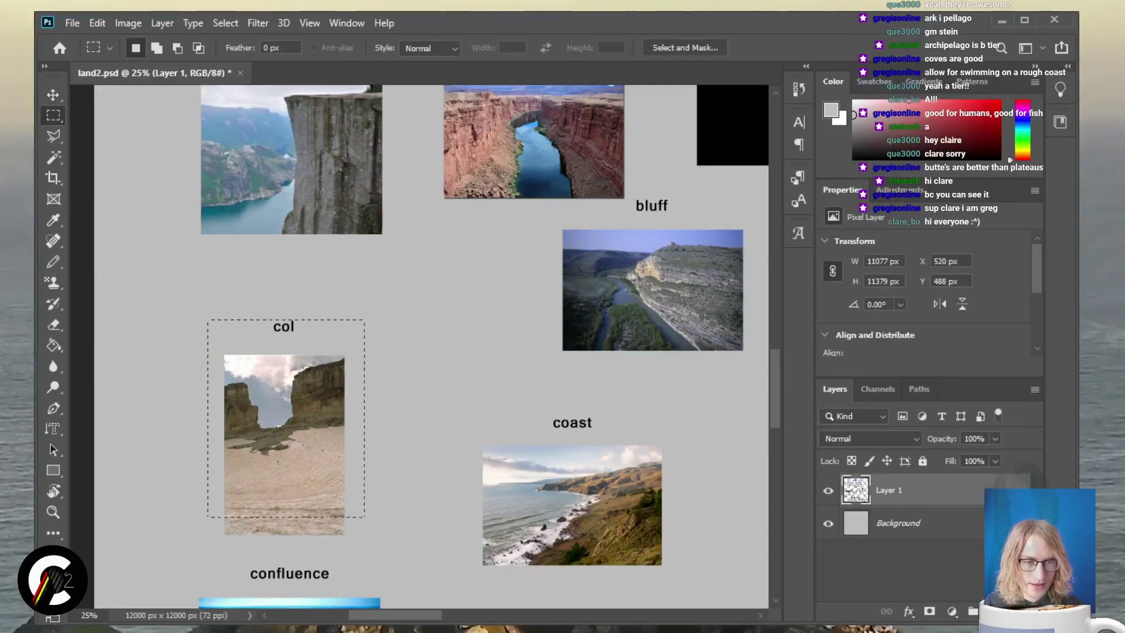
pyautogui.press('v')
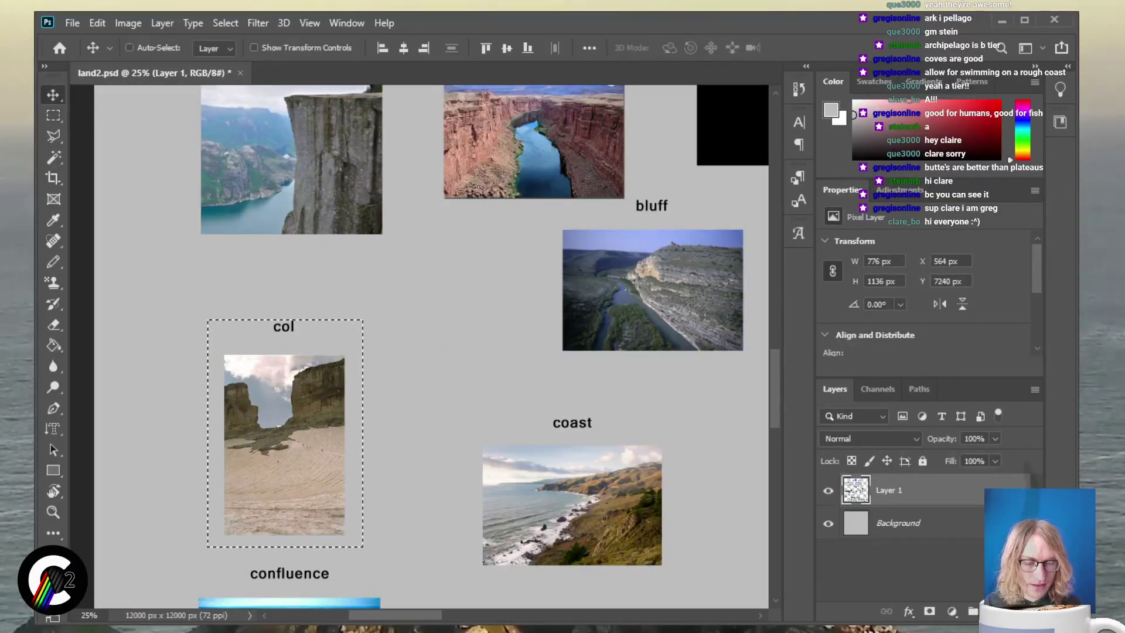
pyautogui.hotkey('ctrl', '+')
pyautogui.scroll(-2, 420, 346)
pyautogui.hscroll(-6, 419, 346)
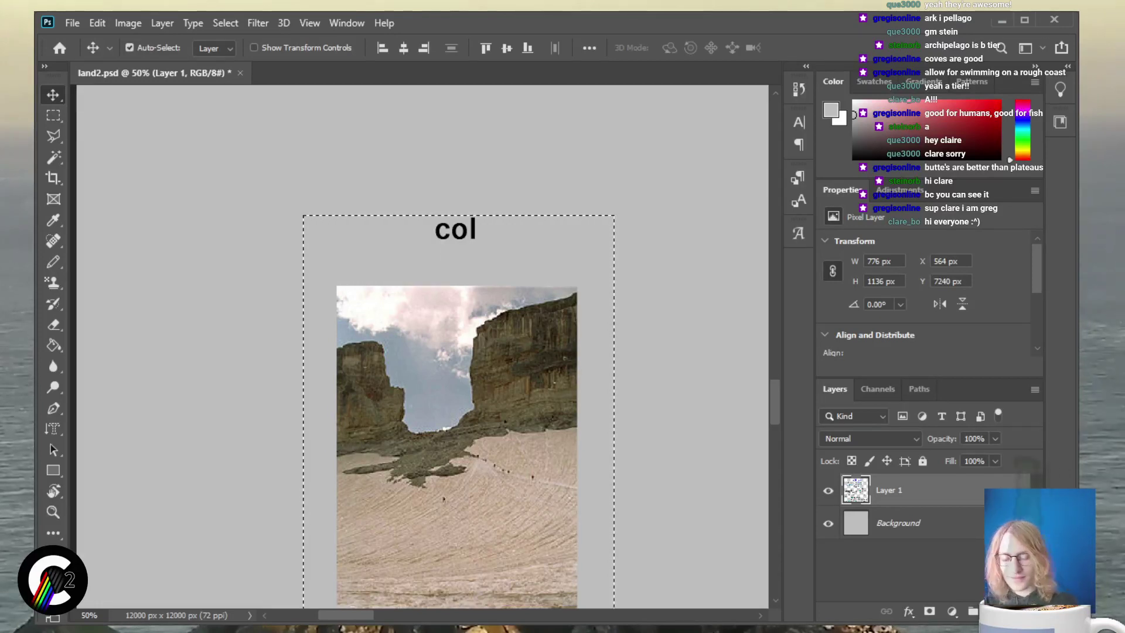
pyautogui.hotkey('ctrl', '-')
pyautogui.hotkey('ctrl', '-')
pyautogui.hotkey('ctrl', '-')
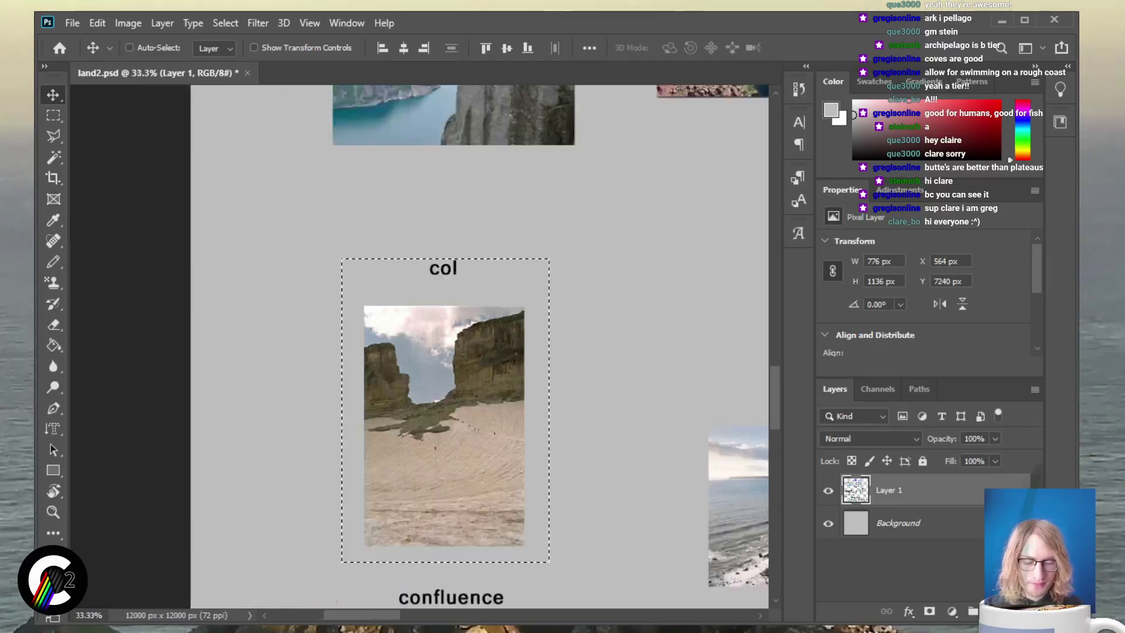
pyautogui.scroll(6, 434, 446)
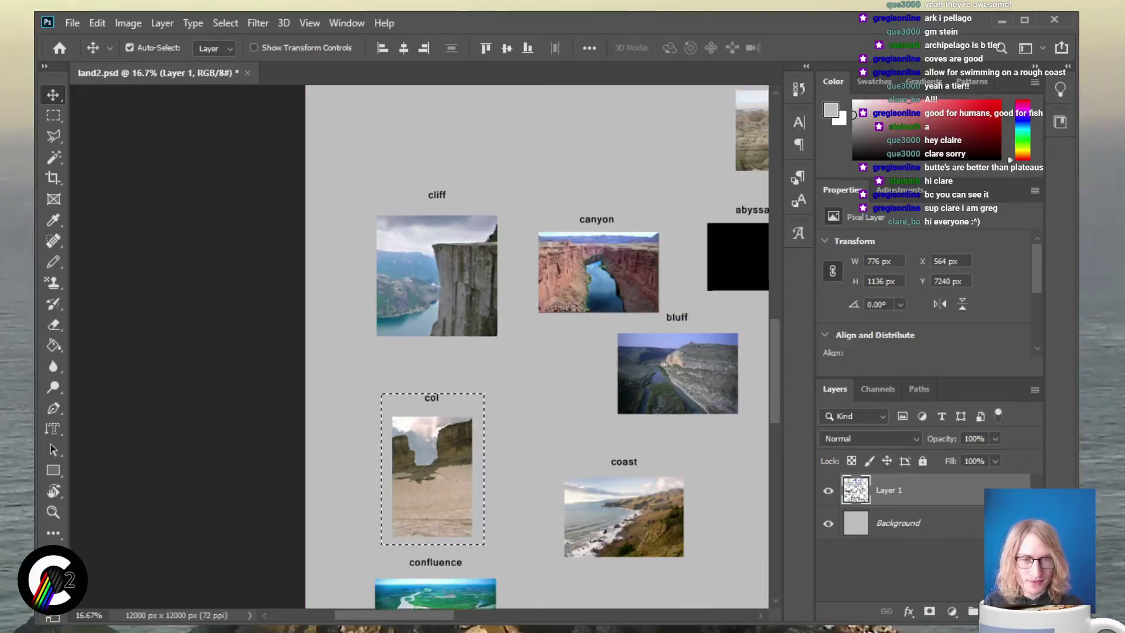
# Move the selected col picture and label up to the outer side of cenote, at about X 840, Y 1714 px
pyautogui.moveTo(432, 527); pyautogui.dragTo(596, 194)
pyautogui.scroll(12, 595, 129)
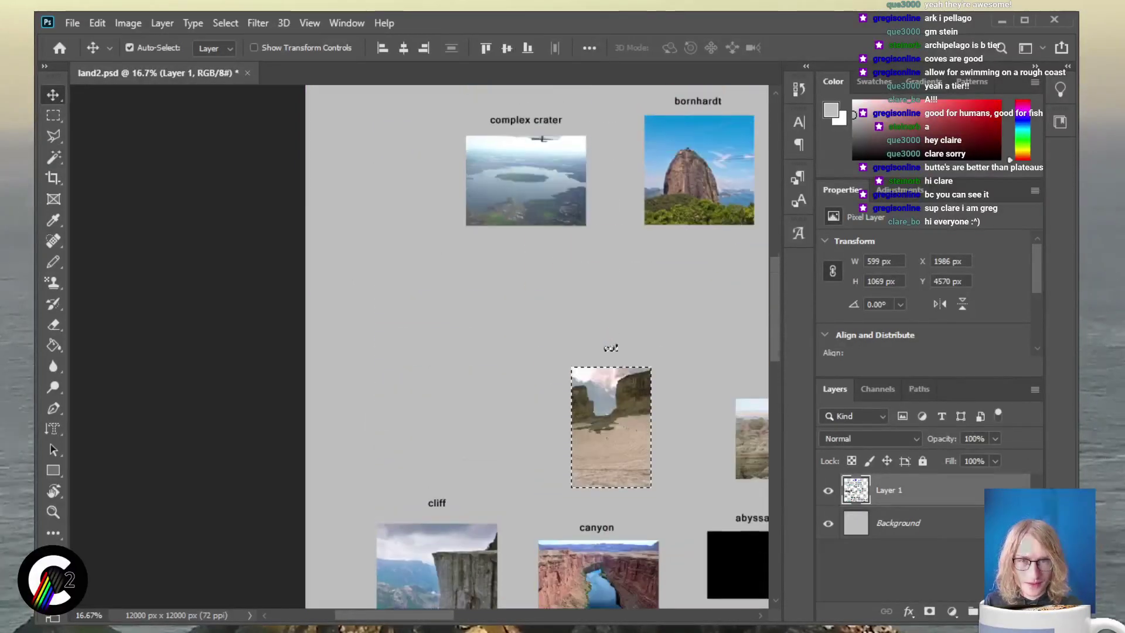
pyautogui.scroll(2, 603, 571)
pyautogui.scroll(-1, 604, 572)
pyautogui.moveTo(607, 578); pyautogui.dragTo(453, 197)
pyautogui.scroll(6, 537, 346)
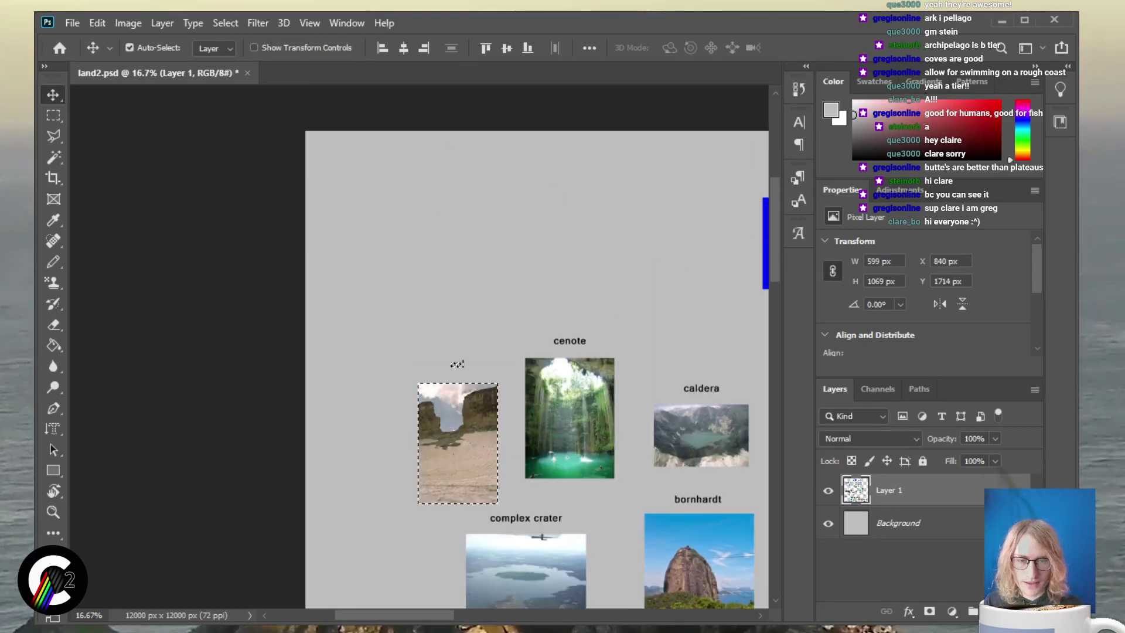
# Try the selected col picture and label beneath coral reef, at about X 4062, Y 3742 px
pyautogui.hscroll(6, 537, 345)
pyautogui.scroll(-3, 110, 364)
pyautogui.moveTo(109, 252); pyautogui.dragTo(540, 520)
pyautogui.scroll(-2, 540, 520)
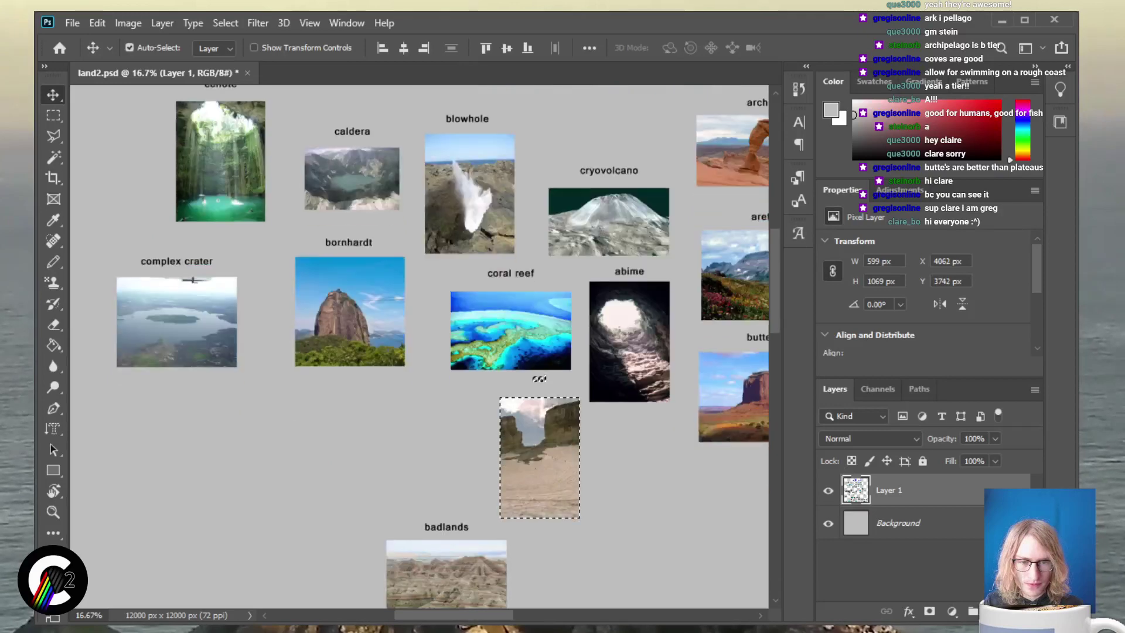
# Move the selected col picture and label back up beside cenote, at about X 738, Y 1540 px
pyautogui.moveTo(540, 404); pyautogui.dragTo(611, 442)
pyautogui.moveTo(611, 363); pyautogui.dragTo(387, 187)
pyautogui.scroll(-4, 387, 187)
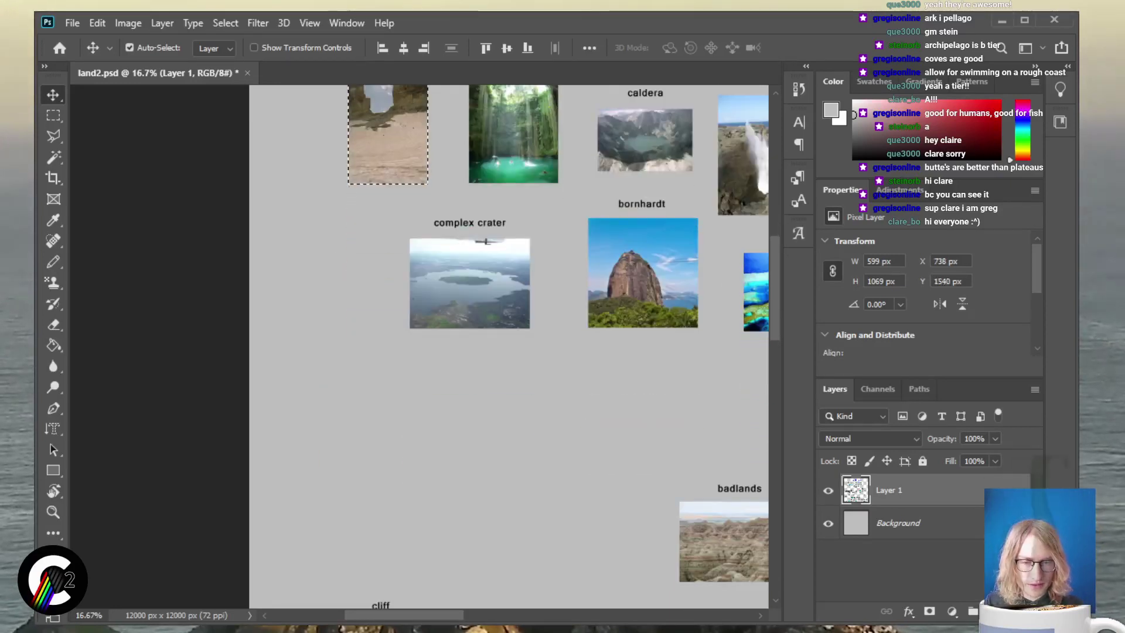
# Examine the badlands picture on the chart up close
pyautogui.hscroll(8, 419, 346)
pyautogui.scroll(-4, 419, 346)
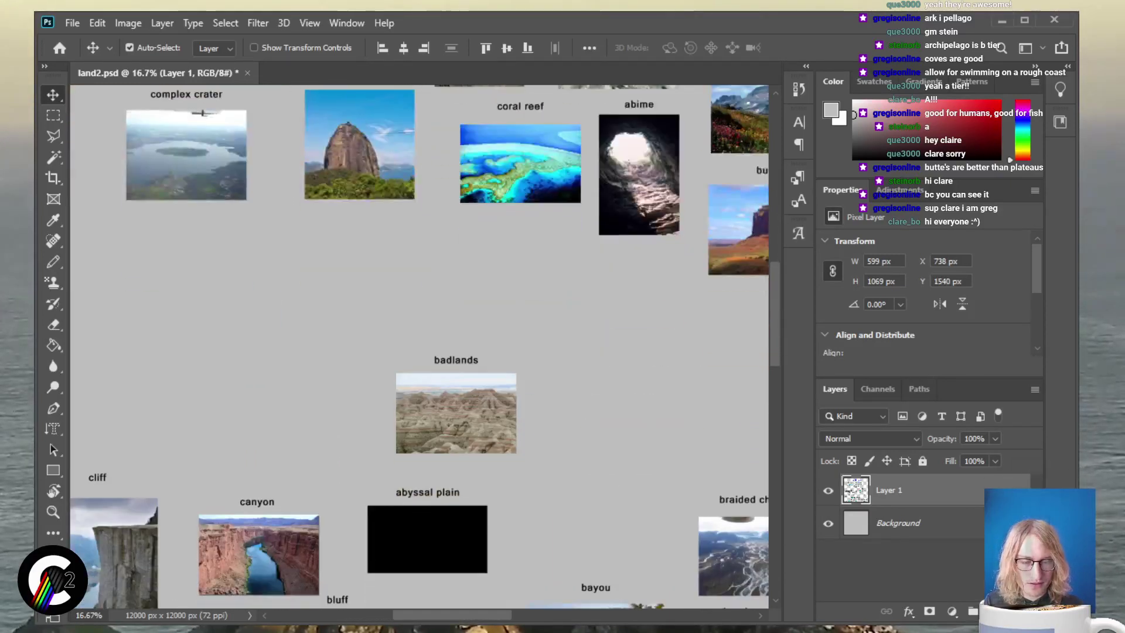
pyautogui.hotkey('ctrl', '+')
pyautogui.hotkey('ctrl', '+')
pyautogui.hotkey('ctrl', '+')
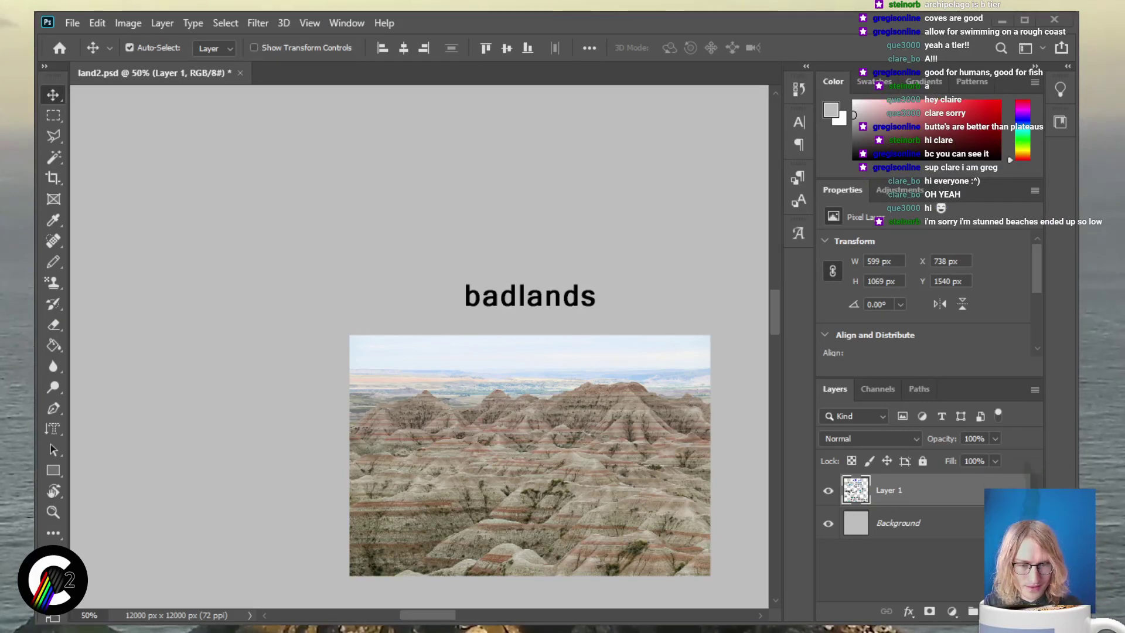
# Switch to the browser, leave the confluence photo and open the Badlands article from Wikipedia's landform list
pyautogui.hotkey('alt', 'Tab')
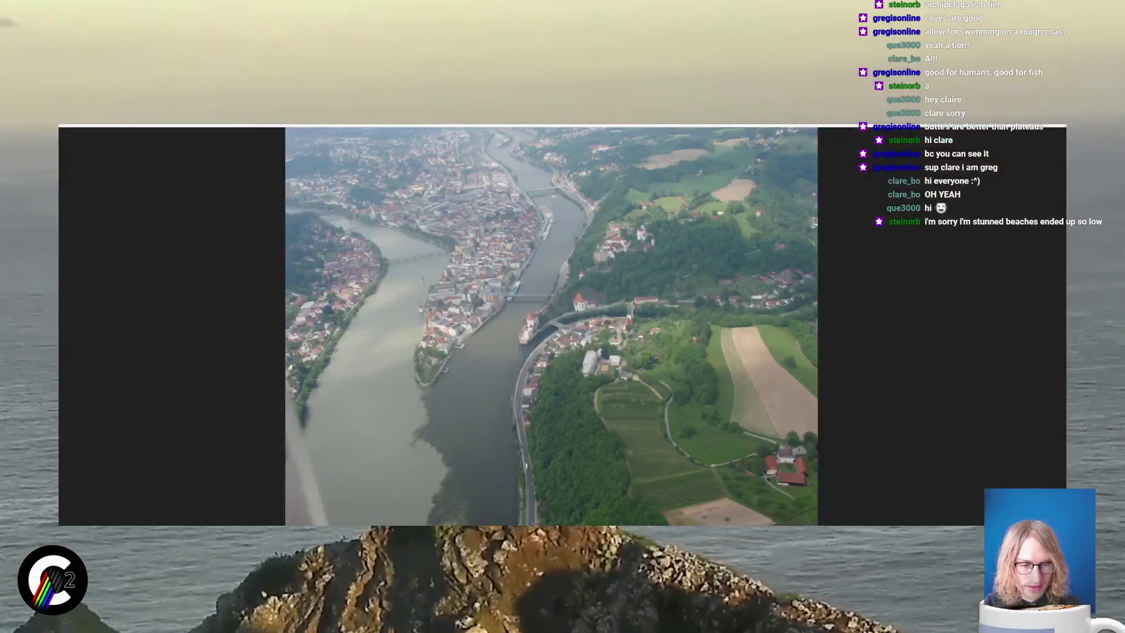
pyautogui.hotkey('ctrl', 'Tab')
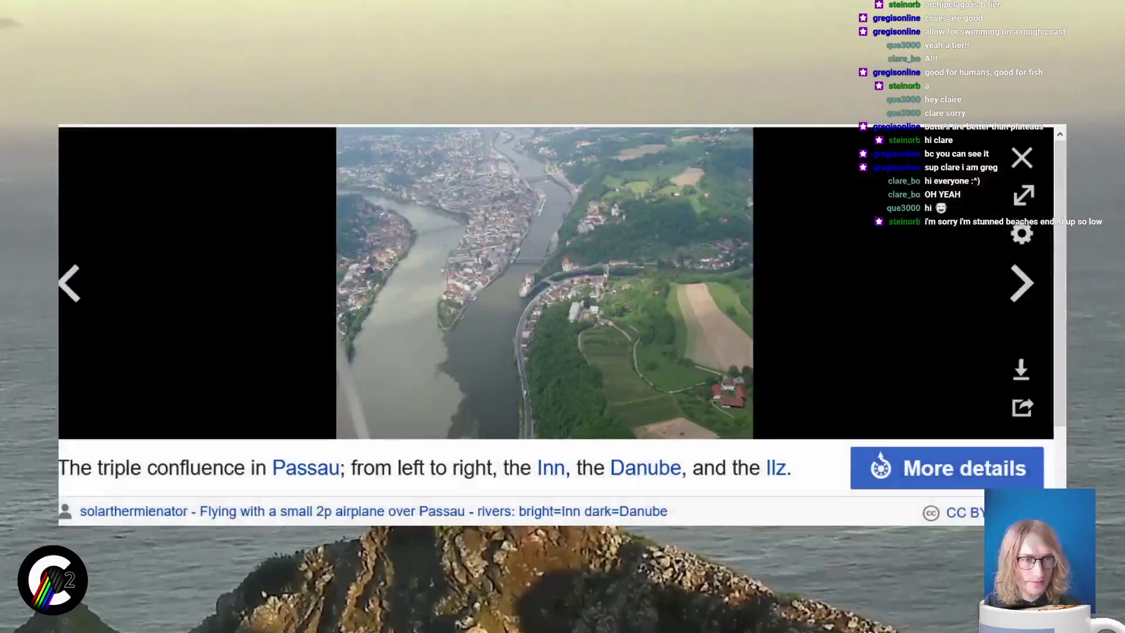
pyautogui.hotkey('alt', 'Left')
pyautogui.hotkey('alt', 'Left')
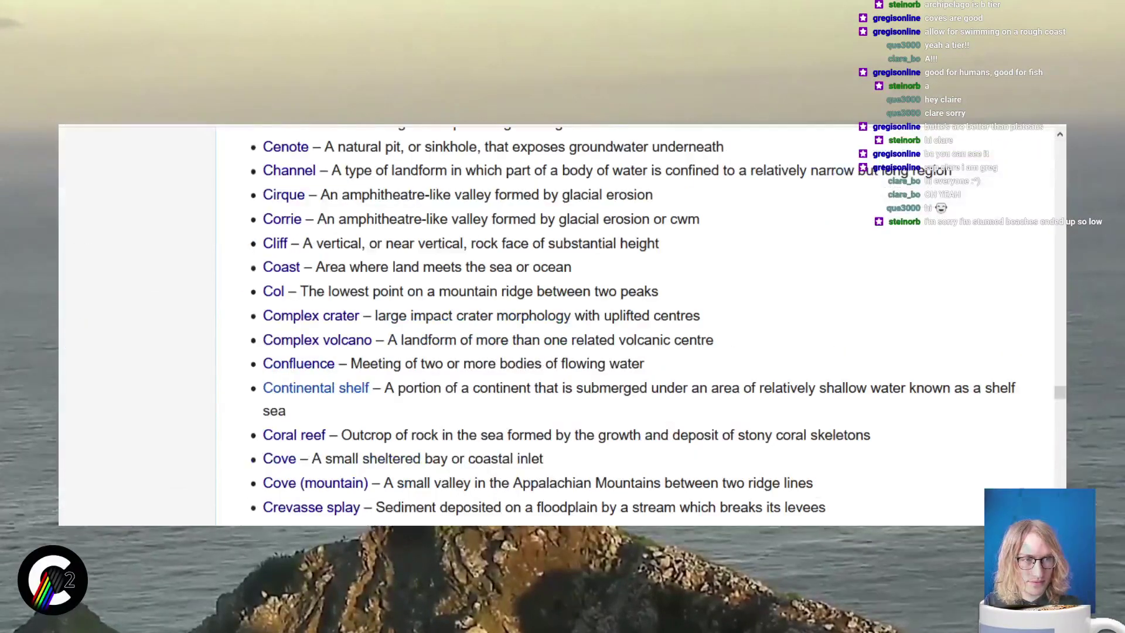
pyautogui.scroll(4, 396, 311)
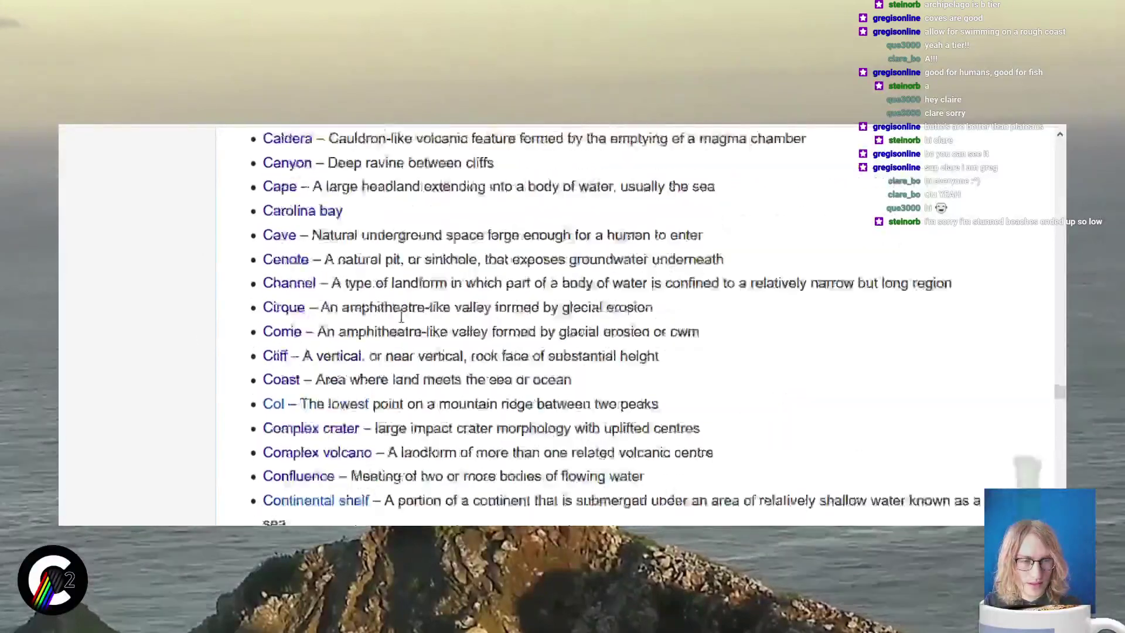
pyautogui.scroll(5, 338, 283)
pyautogui.scroll(3, 344, 332)
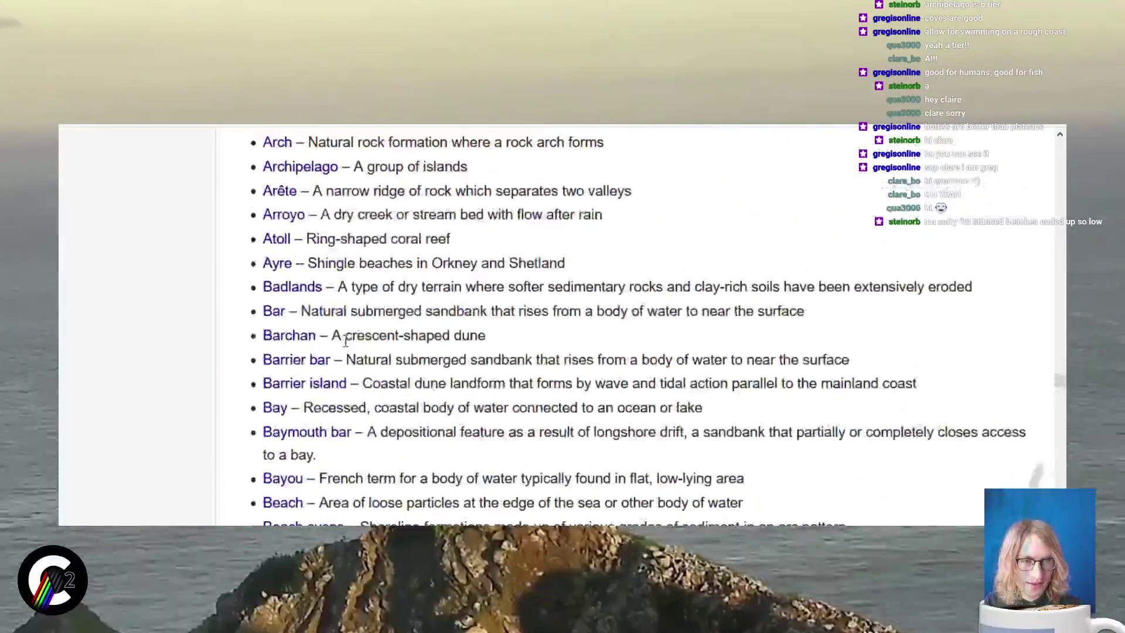
pyautogui.click(293, 299)
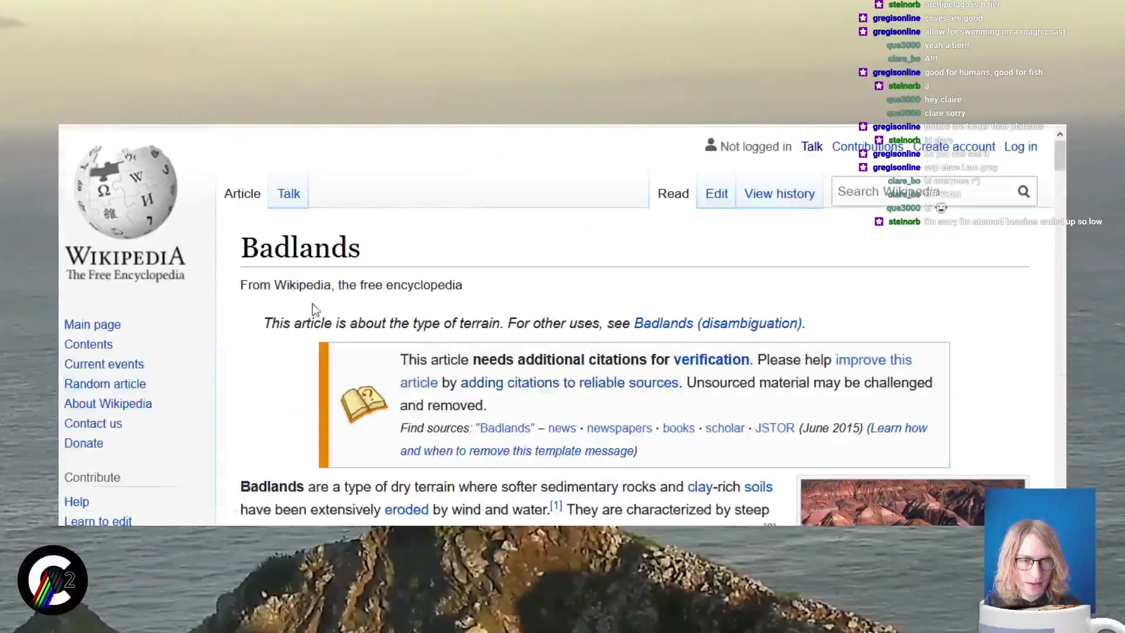
# Read the introduction of the Badlands article and view its Chinle Badlands photo enlarged
pyautogui.scroll(-3, 557, 205)
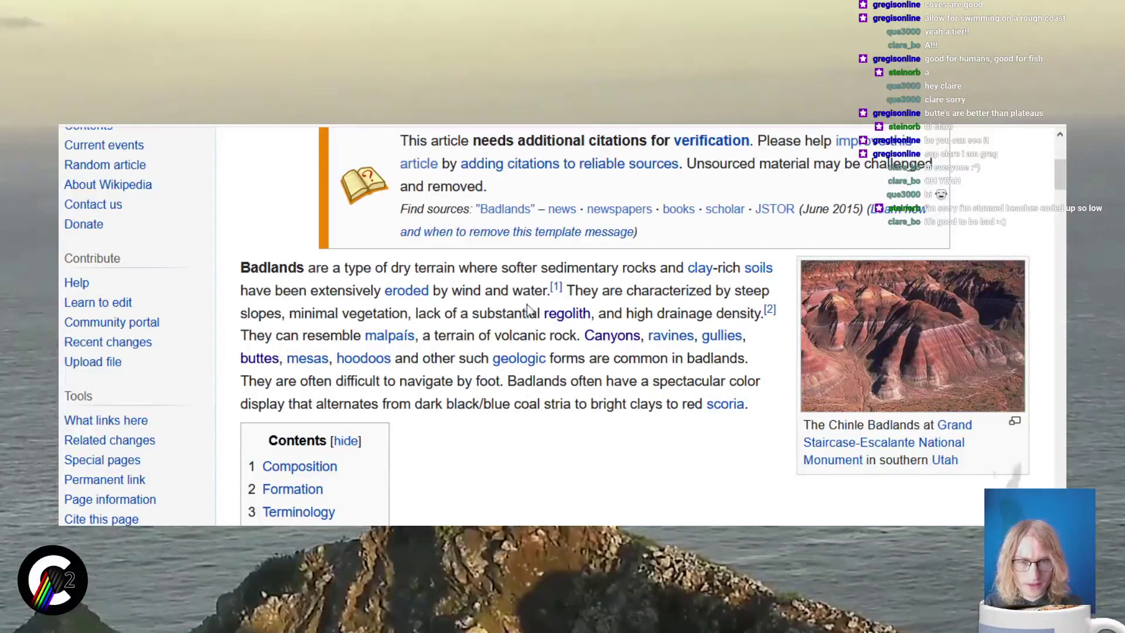
pyautogui.click(950, 354)
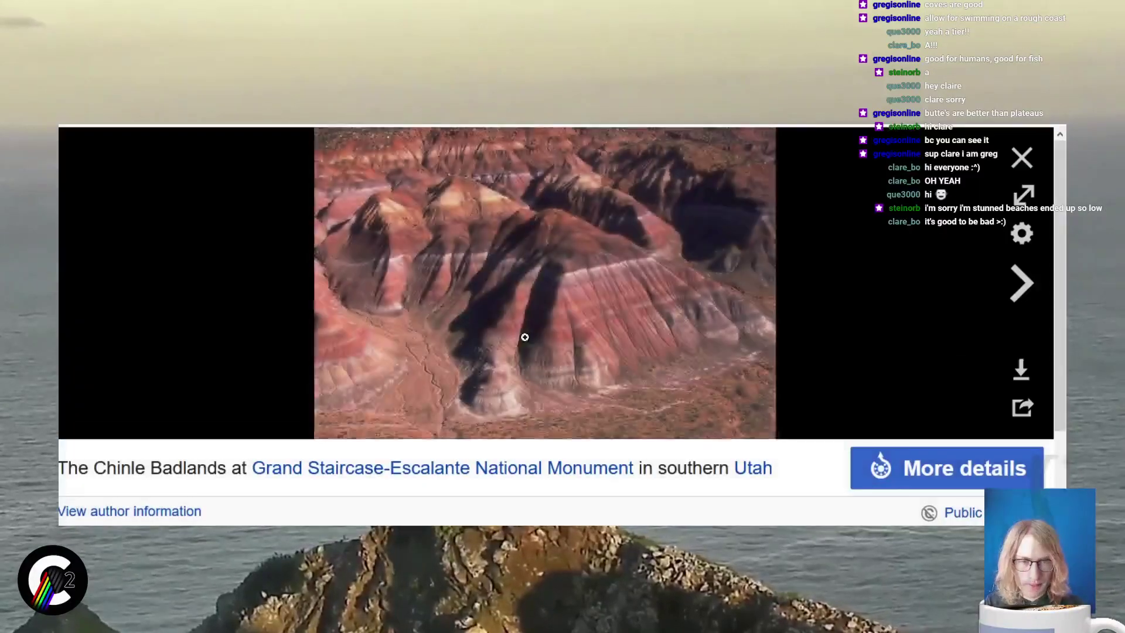
pyautogui.click(663, 266)
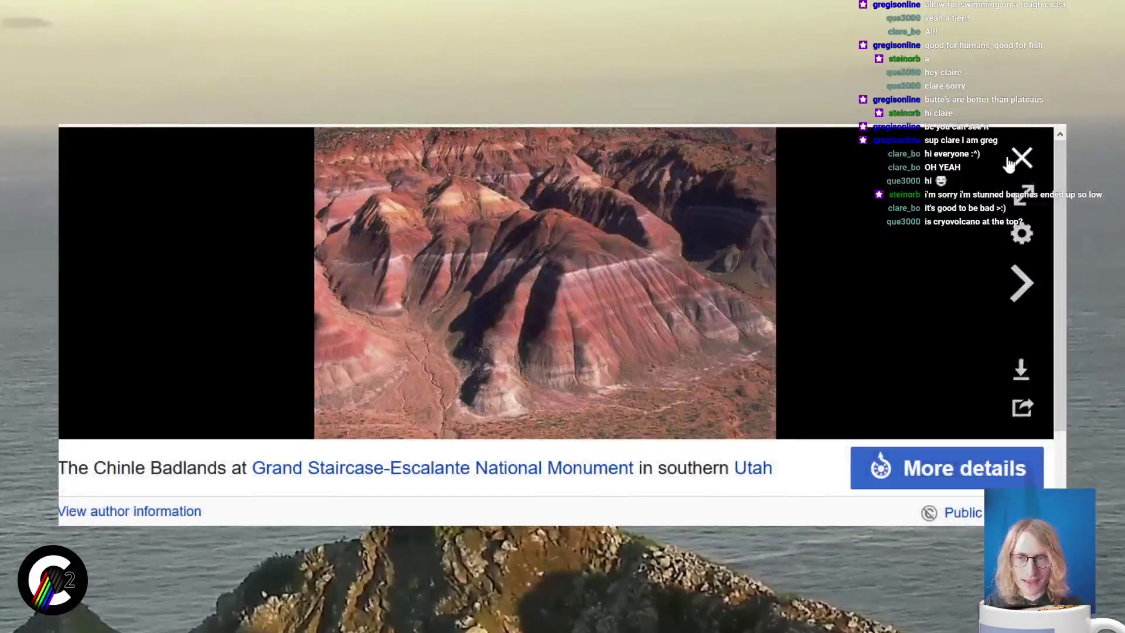
# Leave the enlarged Chinle Badlands photo, look at the Hoodoo (geology) article linked from the Badlands introduction, and return to the landform list
pyautogui.click(1019, 155)
pyautogui.scroll(-3, 641, 277)
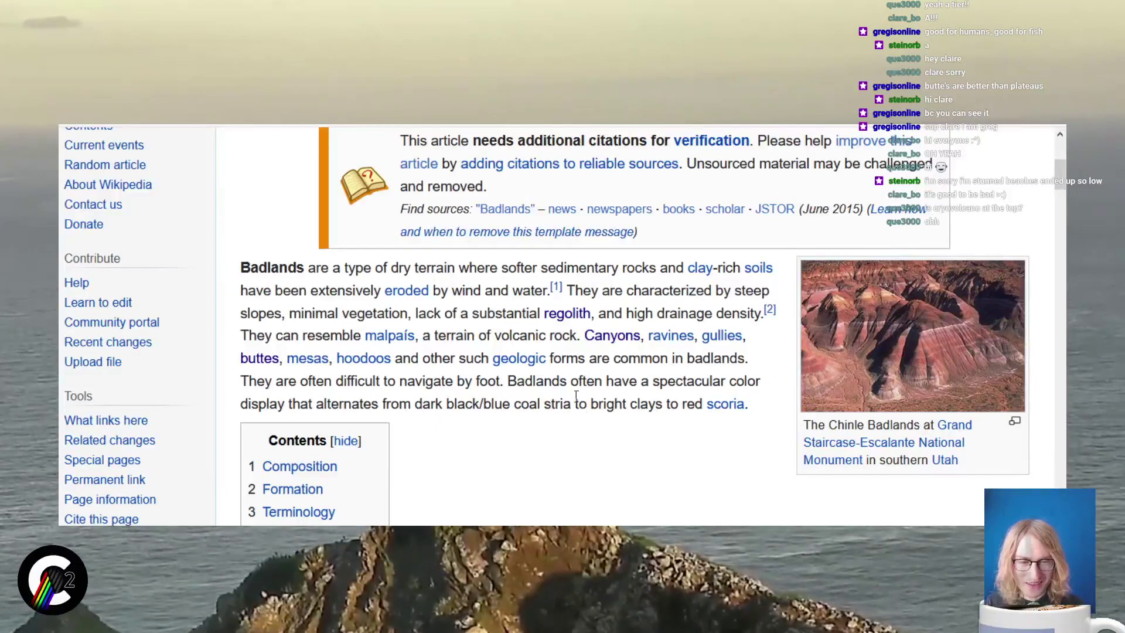
pyautogui.click(368, 370)
pyautogui.scroll(-3, 508, 296)
pyautogui.scroll(2, 503, 303)
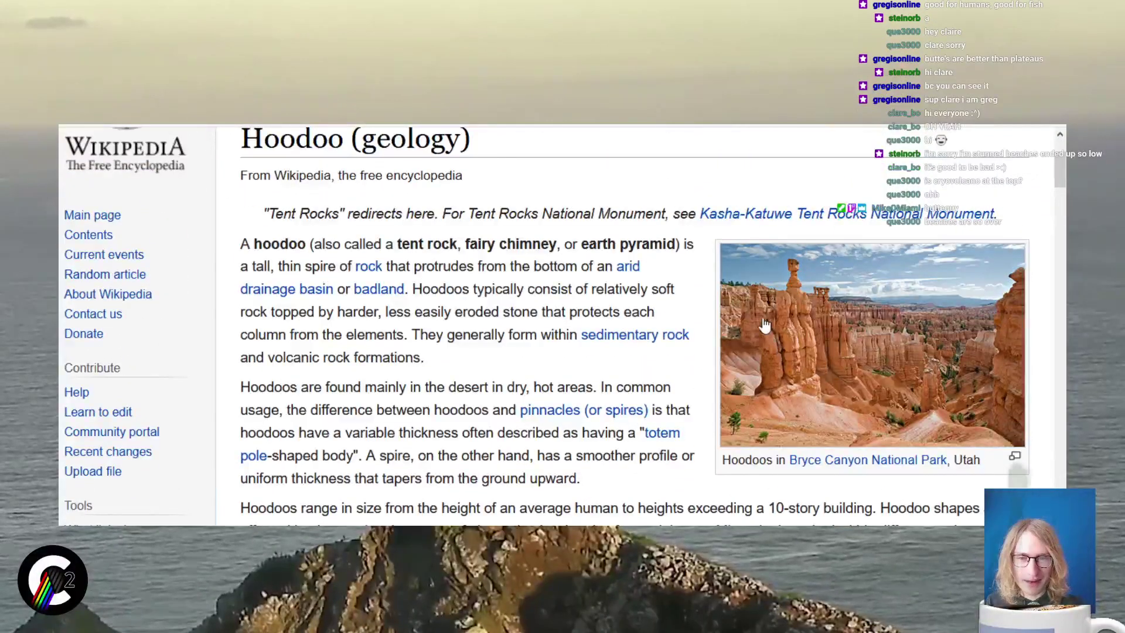
pyautogui.hotkey('alt', 'Left')
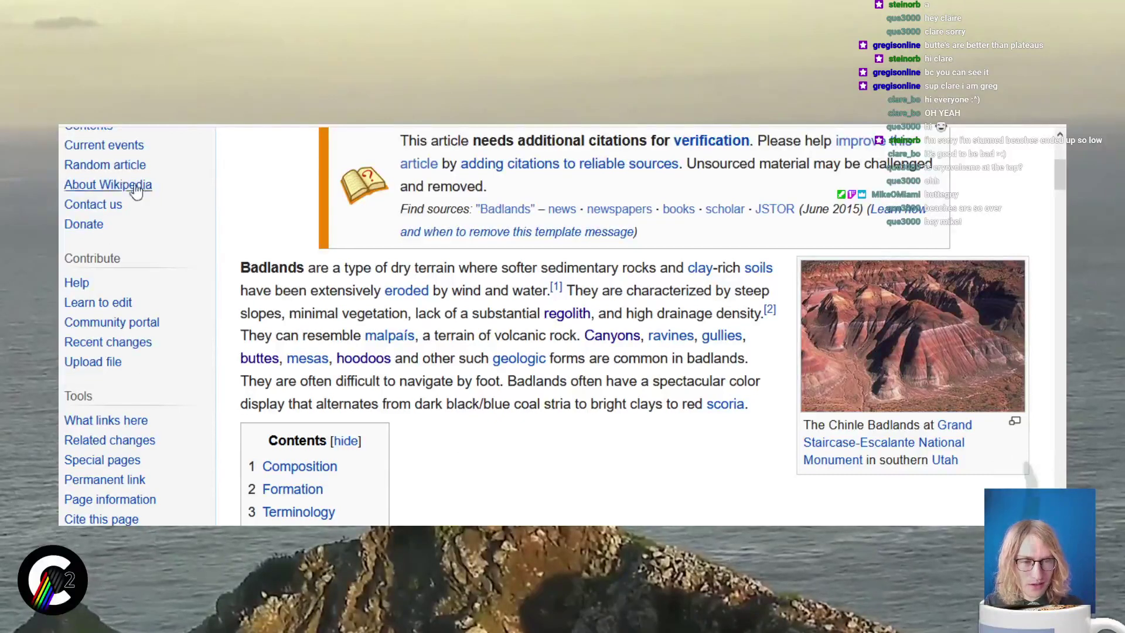
pyautogui.click(66, 111)
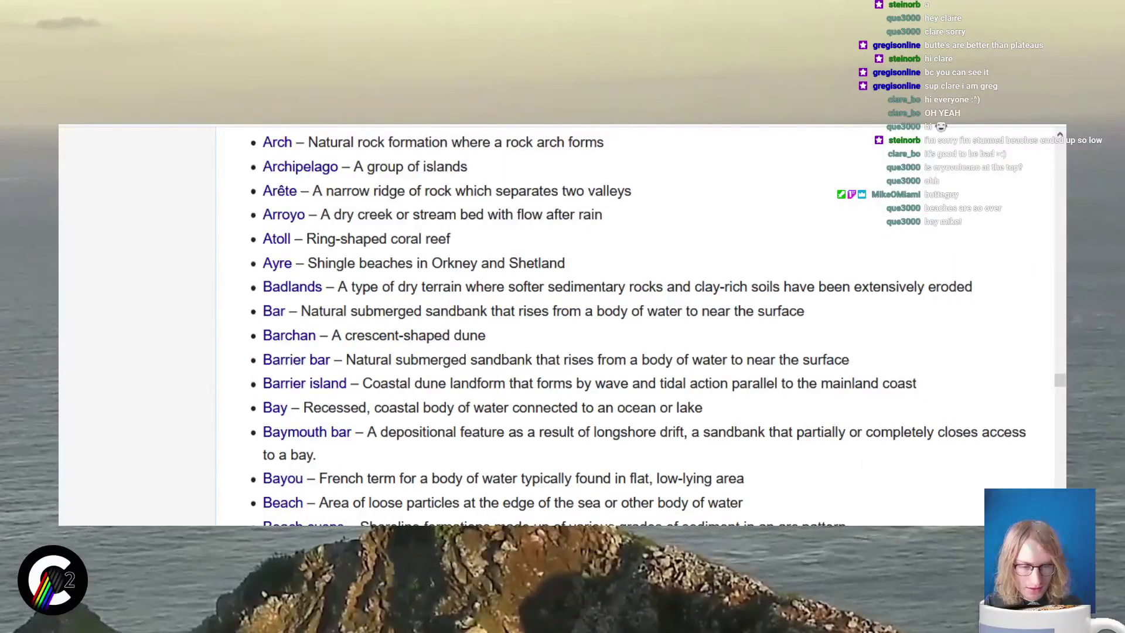
# Switch to Photoshop and move the badlands picture with its label up below complex crater, at about X 796, Y 3817 px
pyautogui.hotkey('alt', 'Tab')
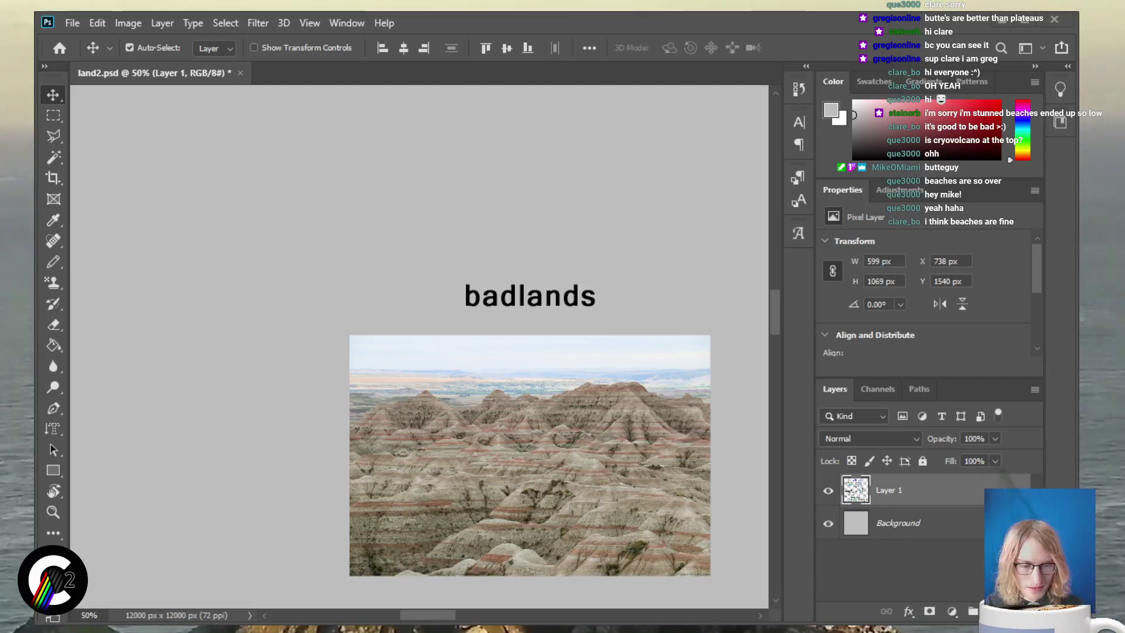
pyautogui.hotkey('ctrl', '-')
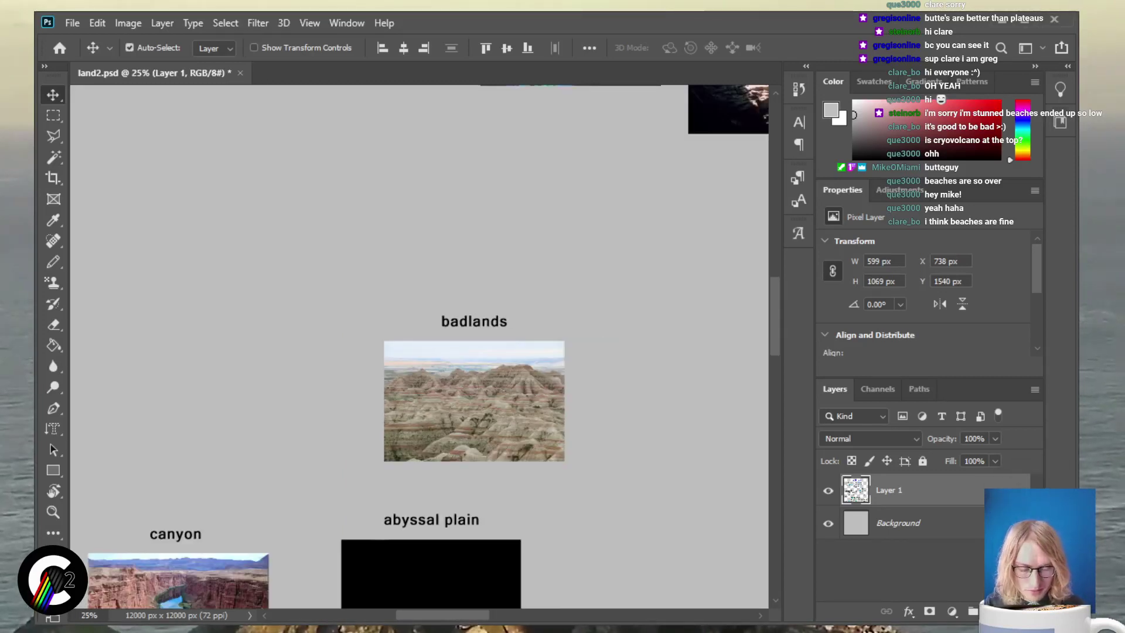
pyautogui.press('m')
pyautogui.moveTo(366, 315); pyautogui.dragTo(617, 481)
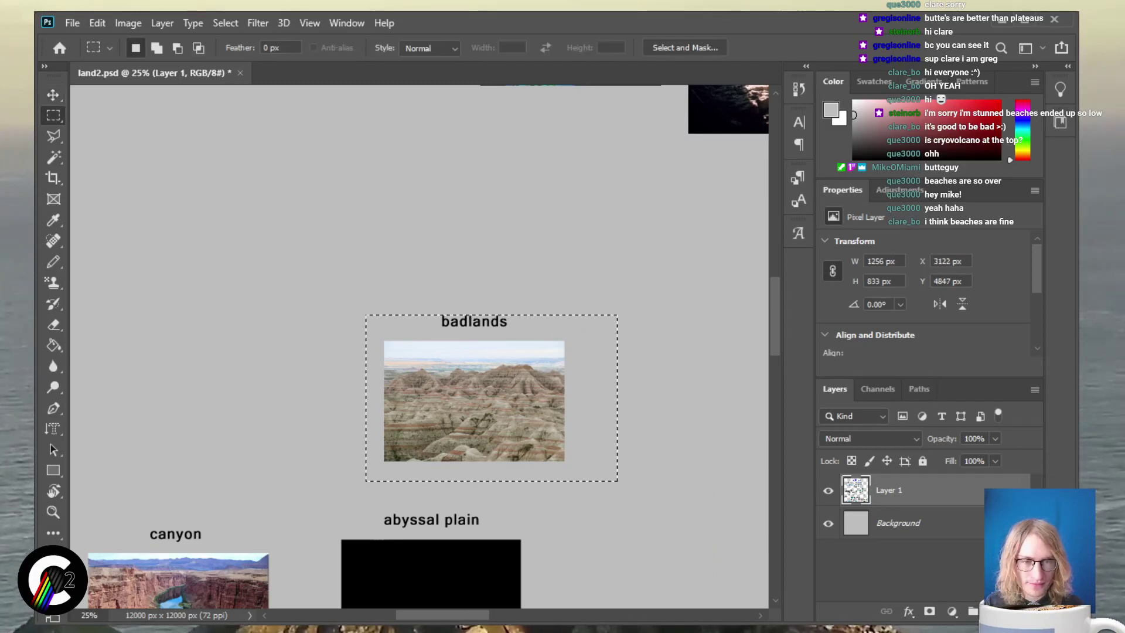
pyautogui.press('Up')
pyautogui.press('Up')
pyautogui.press('Up')
pyautogui.press('Up')
pyautogui.press('Up')
pyautogui.press('Up')
pyautogui.press('Up')
pyautogui.press('Up')
pyautogui.press('v')
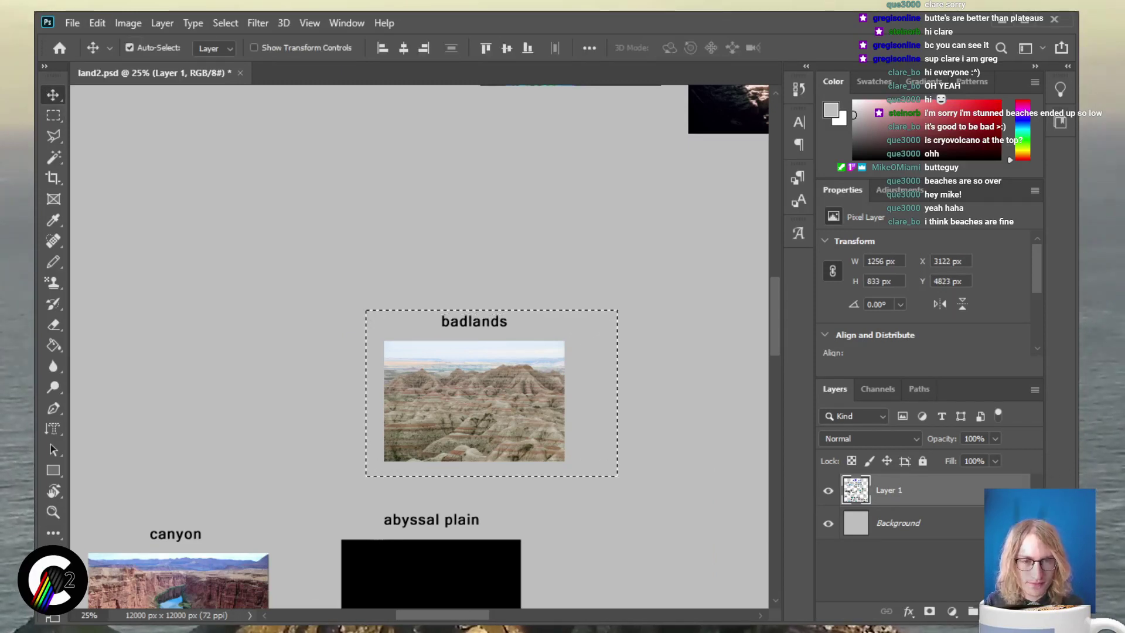
pyautogui.moveTo(475, 404); pyautogui.dragTo(444, 214)
pyautogui.scroll(7, 444, 214)
pyautogui.moveTo(443, 478); pyautogui.dragTo(225, 443)
pyautogui.scroll(2, 226, 443)
pyautogui.hotkey('ctrl', '-')
pyautogui.hotkey('ctrl', '-')
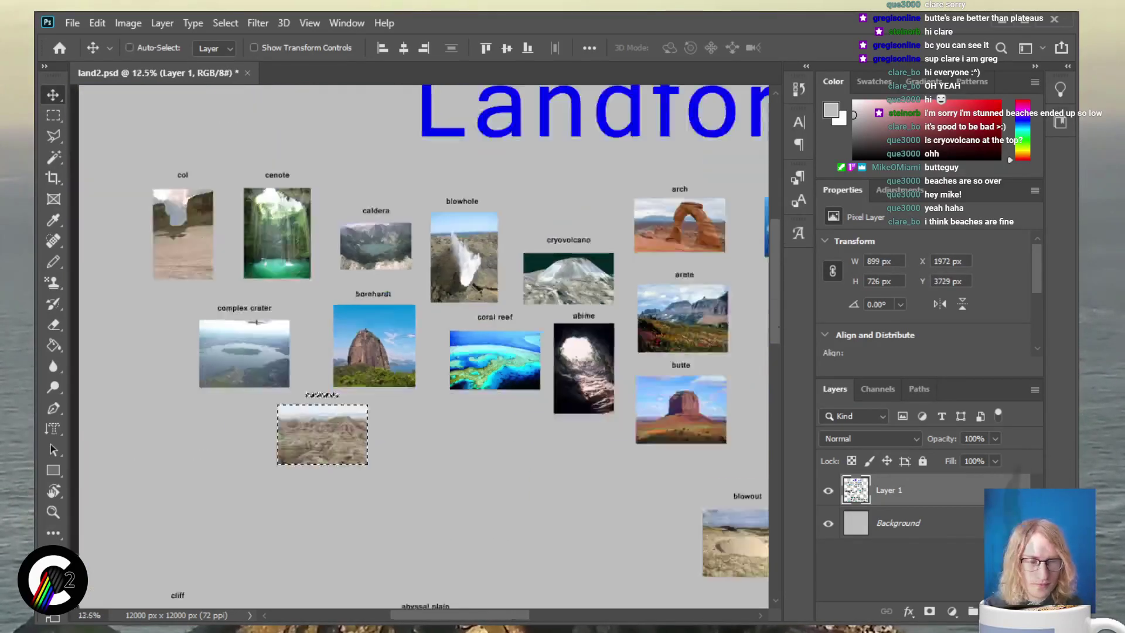
pyautogui.moveTo(322, 434); pyautogui.dragTo(203, 443)
# Look over the chart's middle and lower tiers, from the cliff and blowout pictures down to the beach and bench rows
pyautogui.scroll(-10, 423, 346)
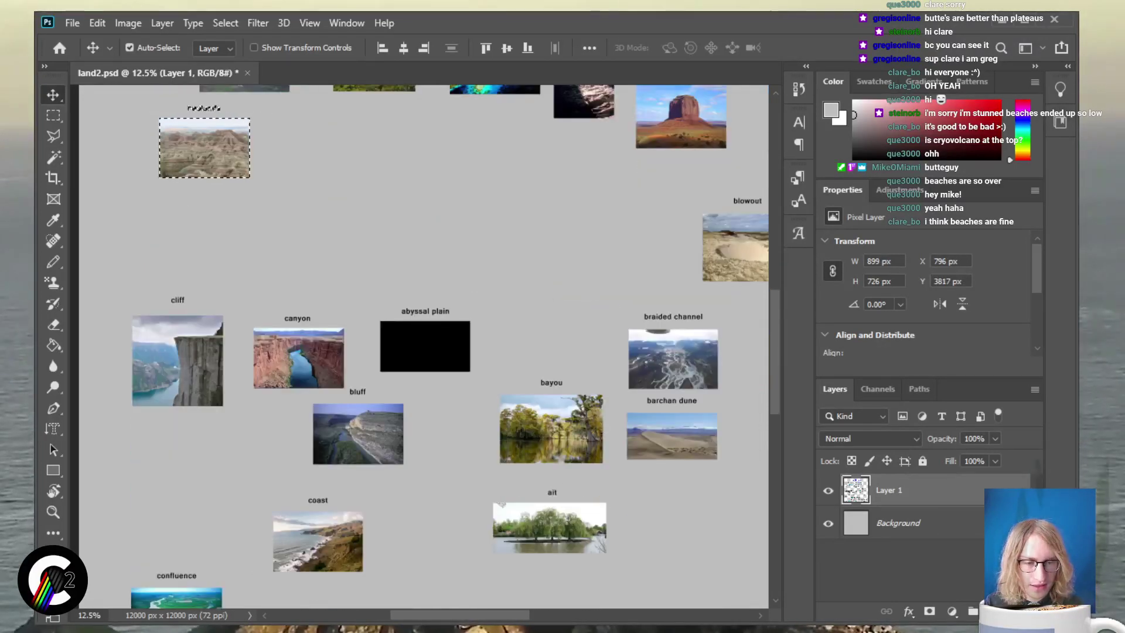
pyautogui.hscroll(1, 423, 346)
pyautogui.hscroll(5, 423, 346)
pyautogui.hscroll(3, 423, 345)
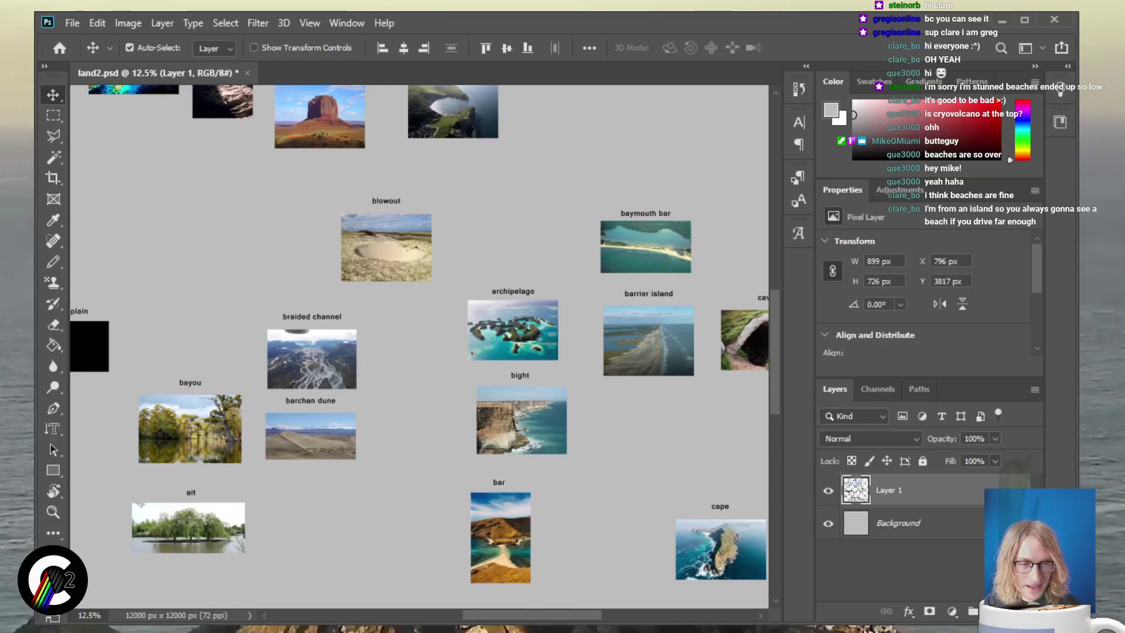
pyautogui.scroll(-3, 419, 346)
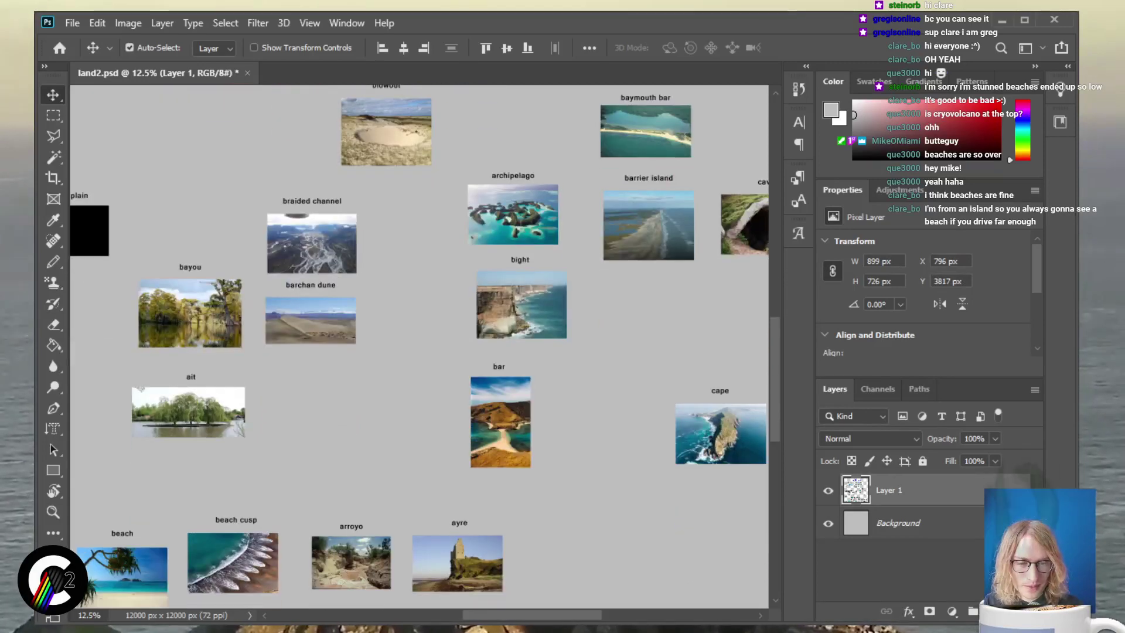
pyautogui.hscroll(-6, 419, 346)
pyautogui.scroll(-3, 419, 346)
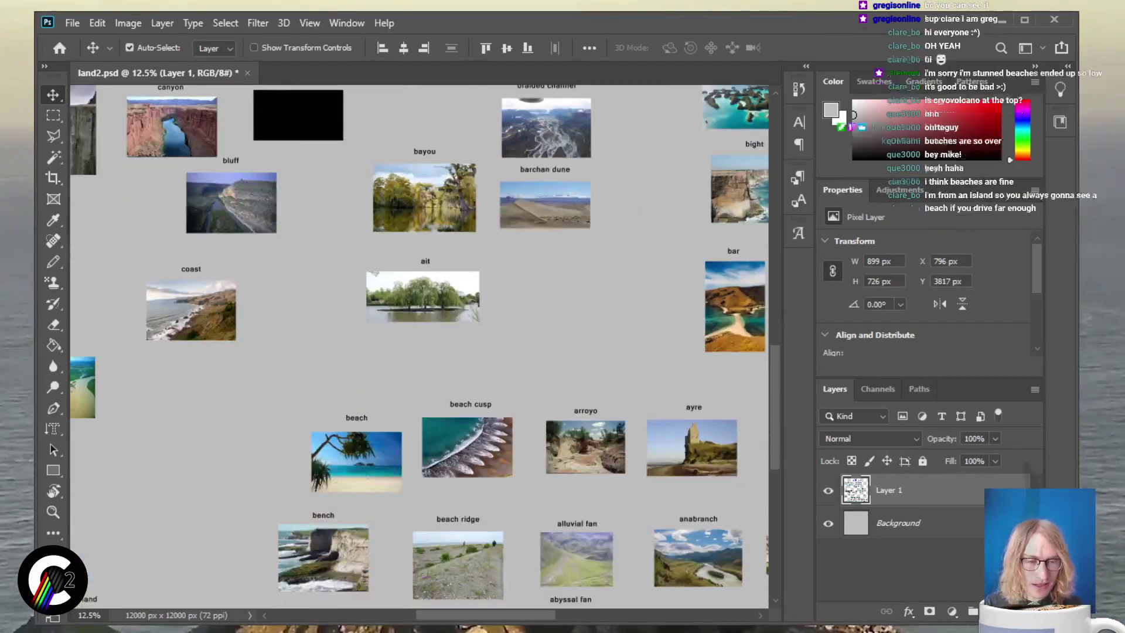
pyautogui.scroll(-2, 419, 346)
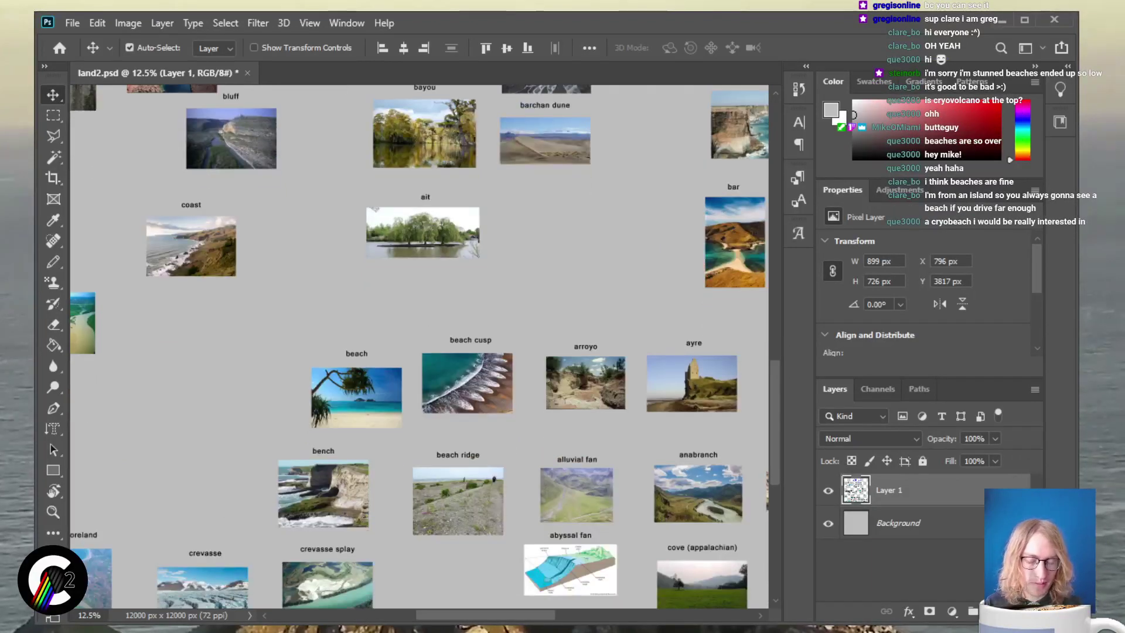
# Move the beach picture with its label up to the top row beside compound volcano, at about X 9133, Y 1752 px
pyautogui.hotkey('ctrl', '+')
pyautogui.hotkey('ctrl', '+')
pyautogui.scroll(-2, 418, 345)
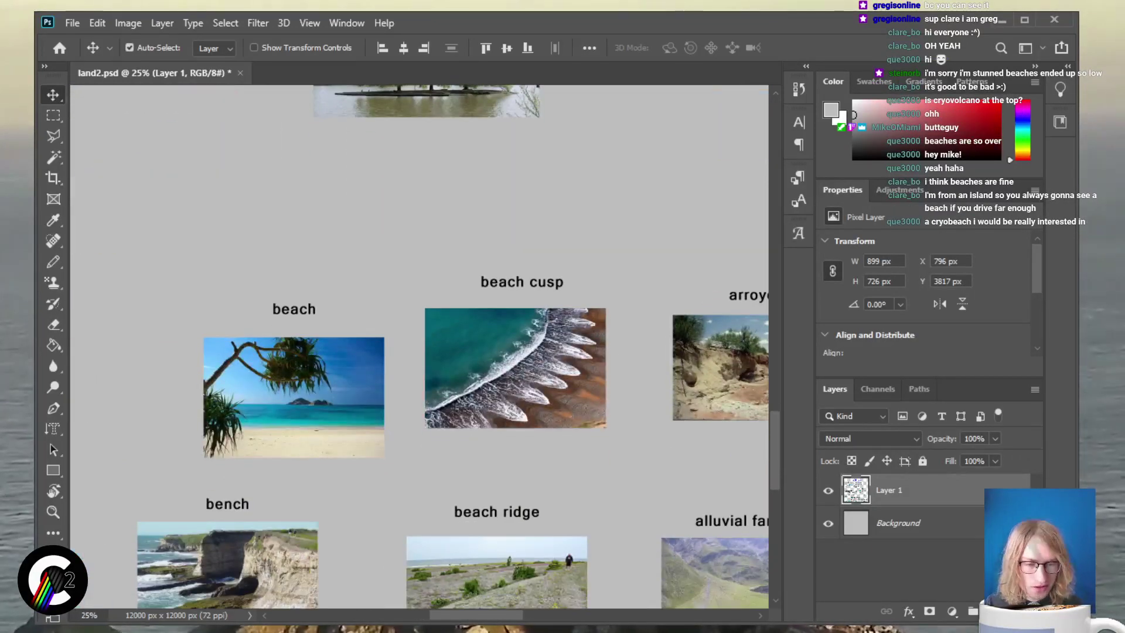
pyautogui.hscroll(-4, 419, 346)
pyautogui.press('m')
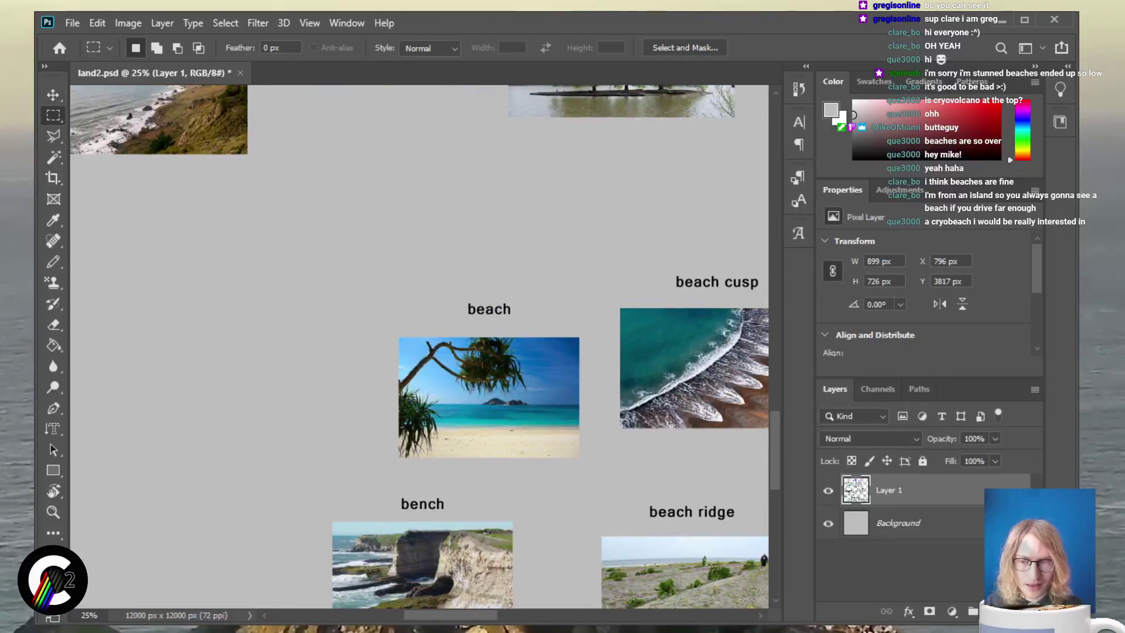
pyautogui.moveTo(324, 279); pyautogui.dragTo(597, 468)
pyautogui.hotkey('ctrl', '-')
pyautogui.hotkey('ctrl', '-')
pyautogui.hotkey('ctrl', '-')
pyautogui.hotkey('ctrl', '-')
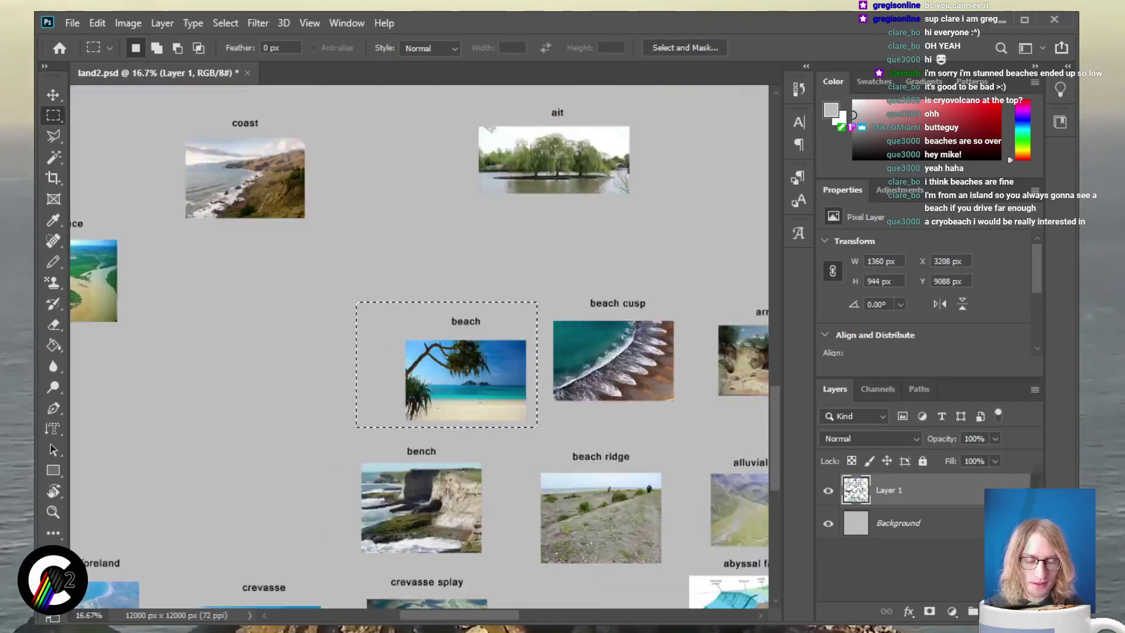
pyautogui.scroll(4, 502, 345)
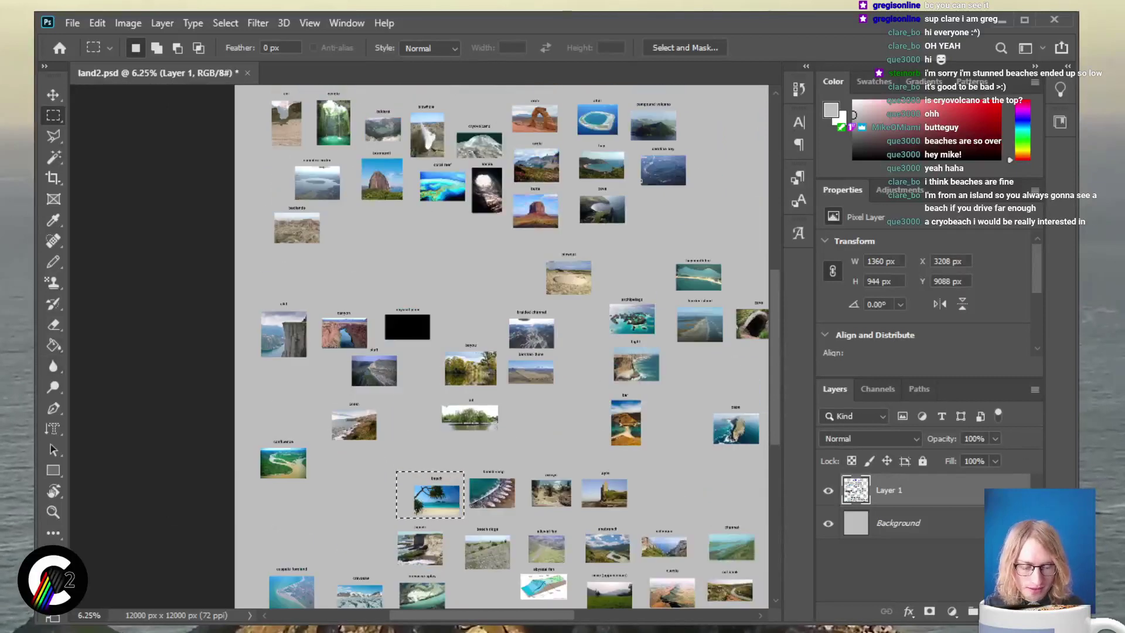
pyautogui.press('v')
pyautogui.moveTo(436, 500); pyautogui.dragTo(465, 283)
pyautogui.scroll(4, 465, 283)
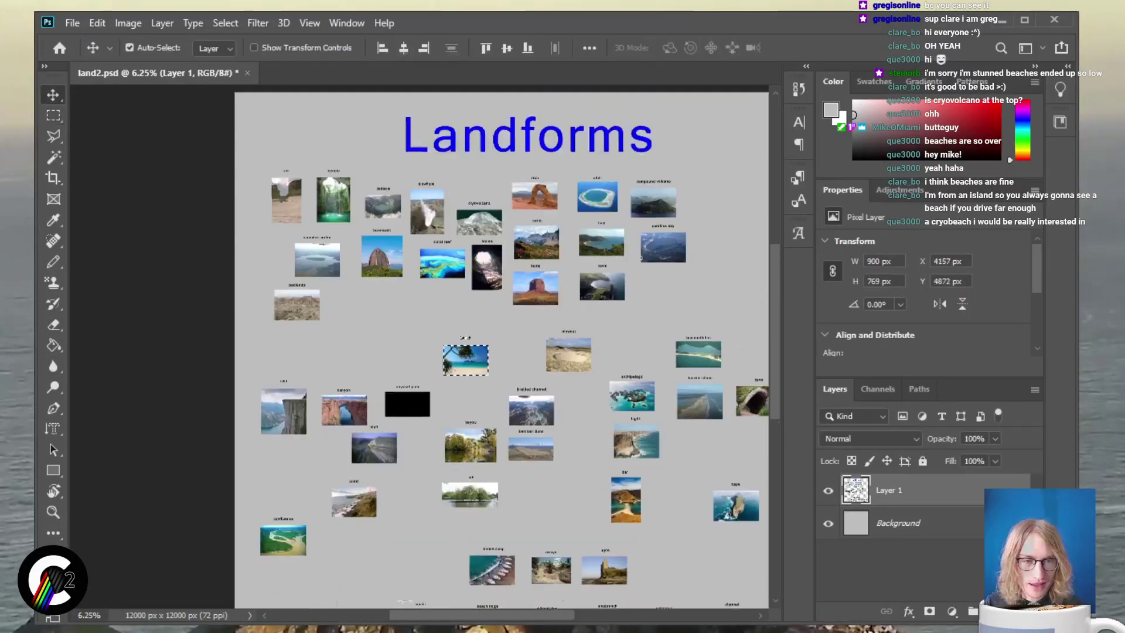
pyautogui.hscroll(5, 465, 438)
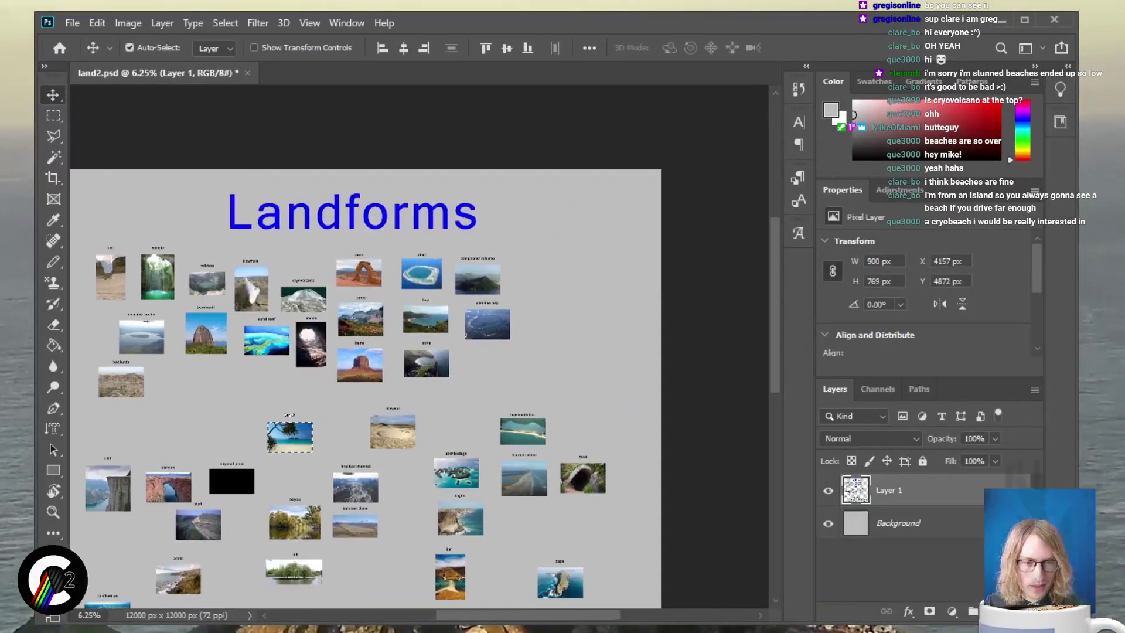
pyautogui.moveTo(290, 437); pyautogui.dragTo(539, 282)
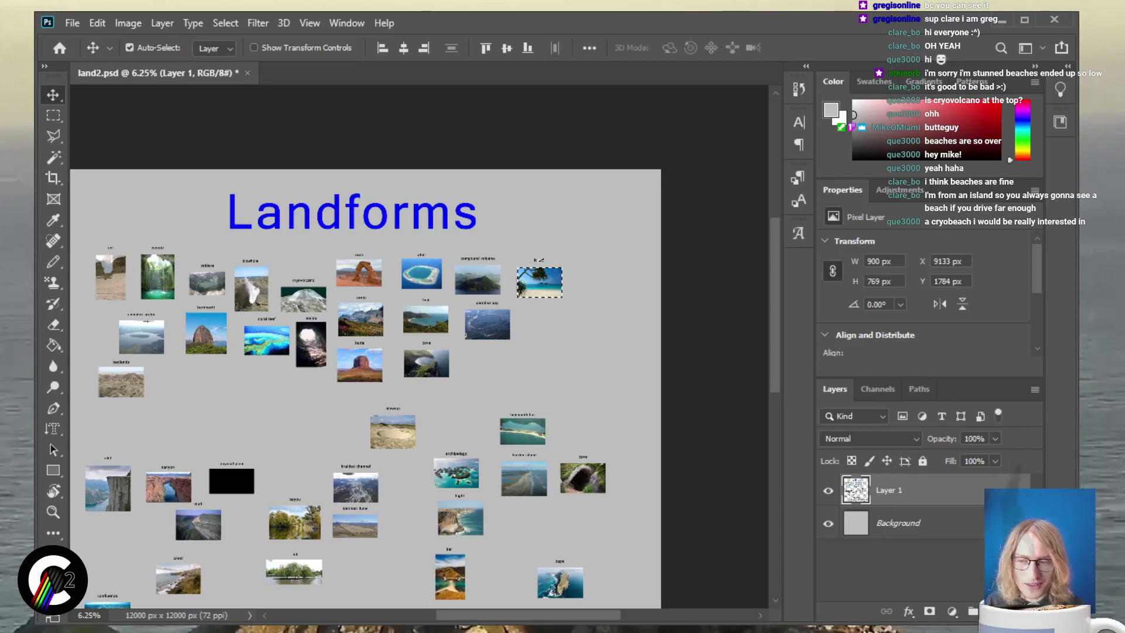
pyautogui.press('Up')
pyautogui.press('Up')
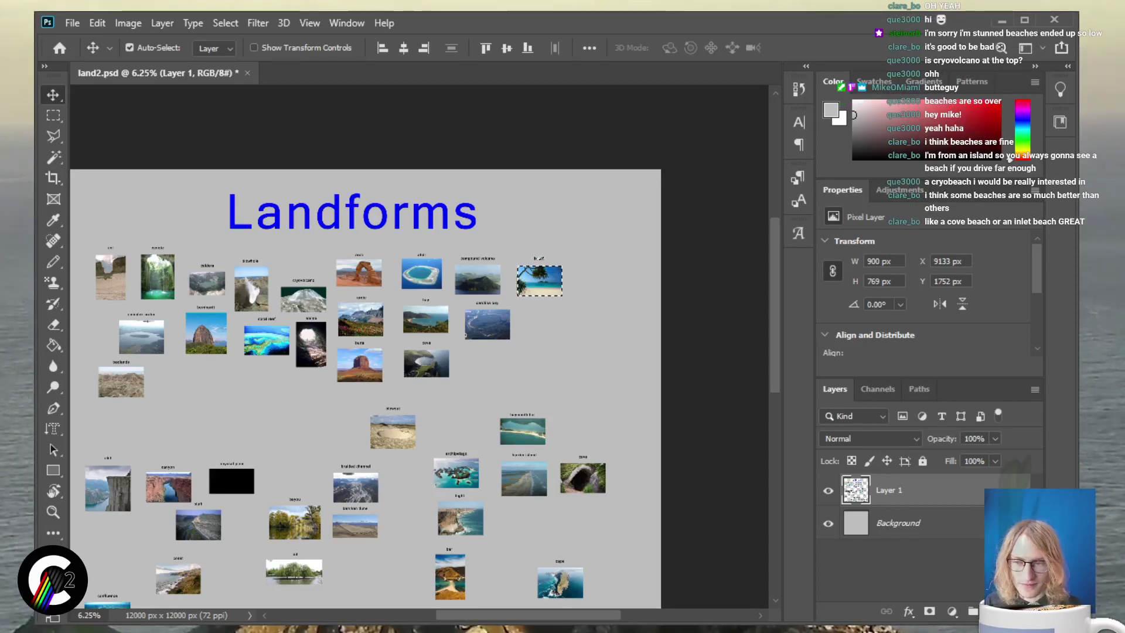
# Examine the arch, atoll, bay and compound volcano pictures up close, and look over the middle tiers down to confluence
pyautogui.hotkey('ctrl', '+')
pyautogui.hotkey('ctrl', '+')
pyautogui.hotkey('ctrl', '+')
pyautogui.hotkey('ctrl', '+')
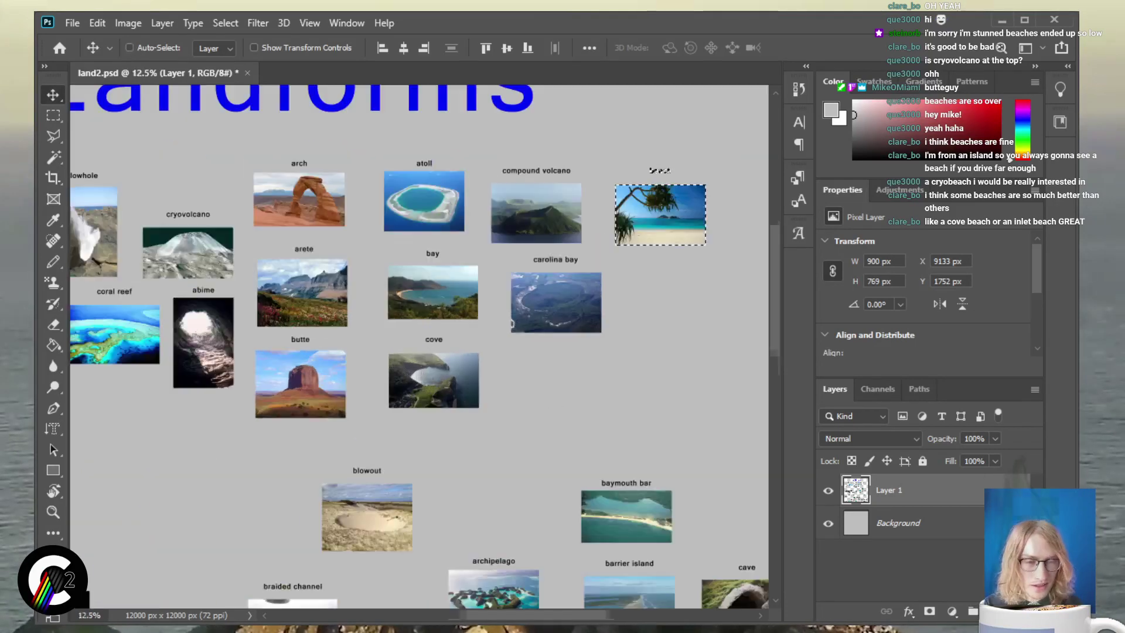
pyautogui.scroll(3, 419, 346)
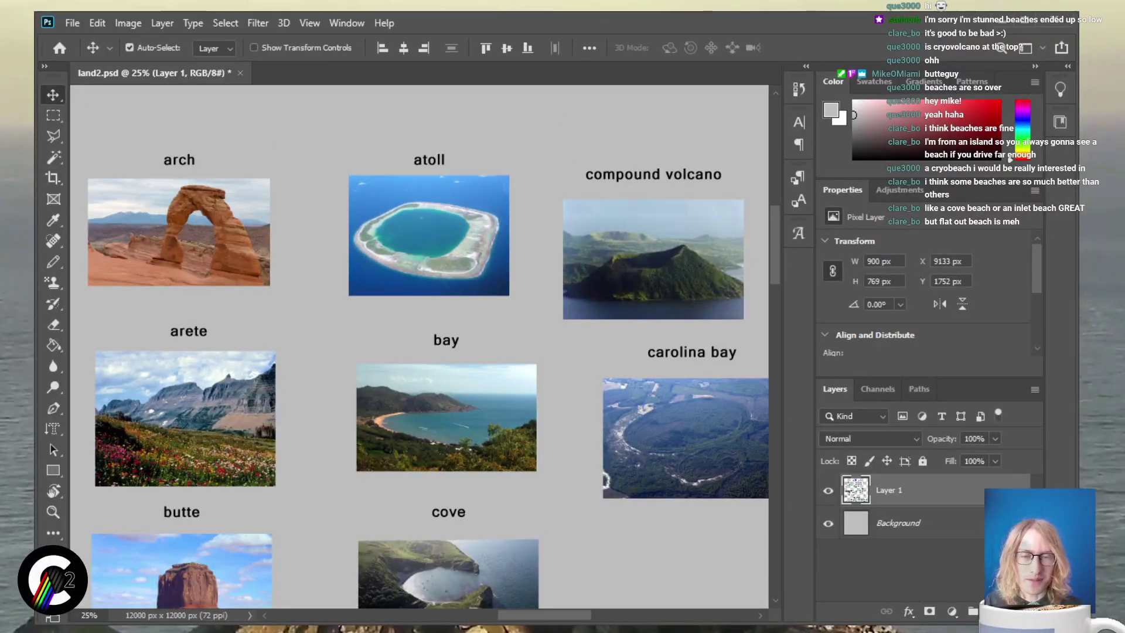
pyautogui.scroll(-2, 419, 345)
pyautogui.hotkey('ctrl', '-')
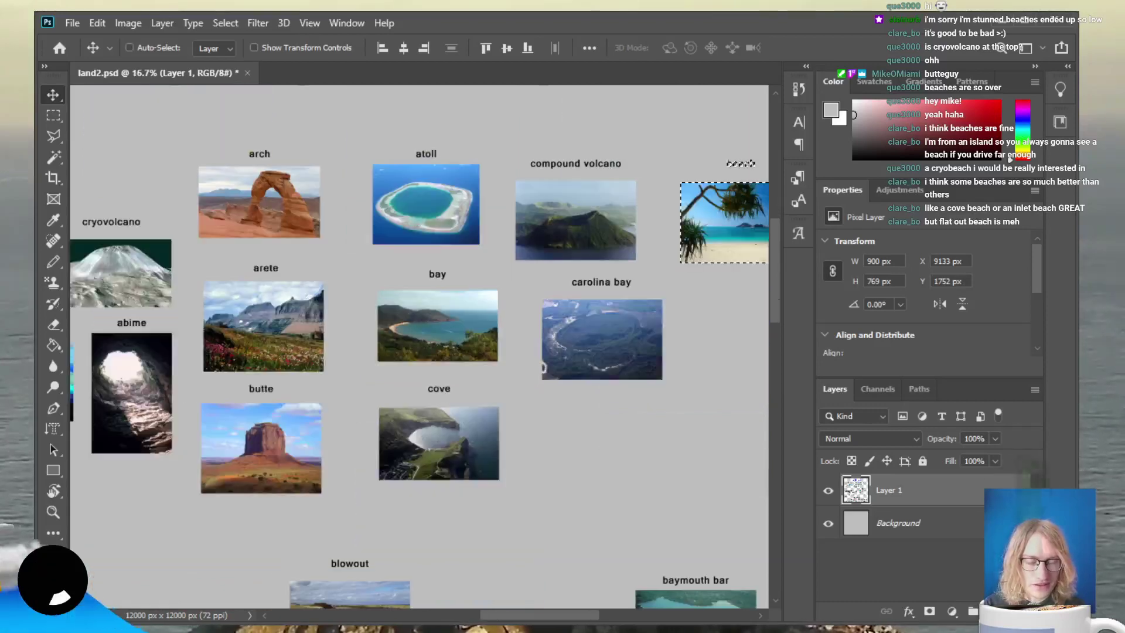
pyautogui.hotkey('ctrl', '-')
pyautogui.scroll(-4, 419, 346)
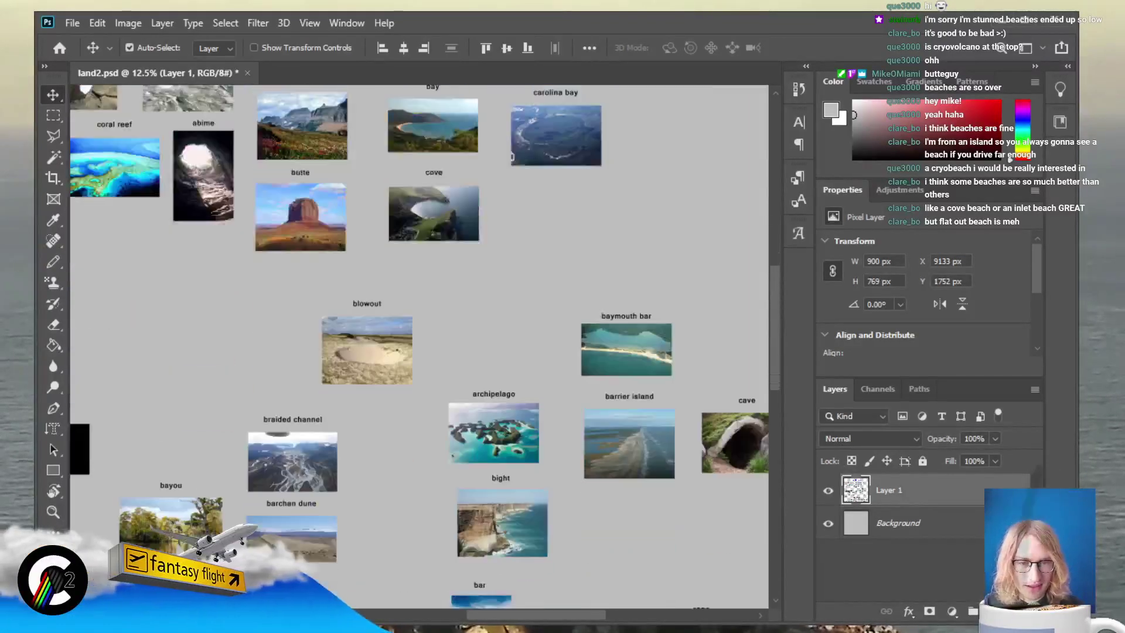
pyautogui.scroll(-2, 419, 346)
pyautogui.hscroll(-6, 419, 346)
pyautogui.scroll(-5, 419, 346)
pyautogui.scroll(3, 419, 345)
pyautogui.press('ctrl')
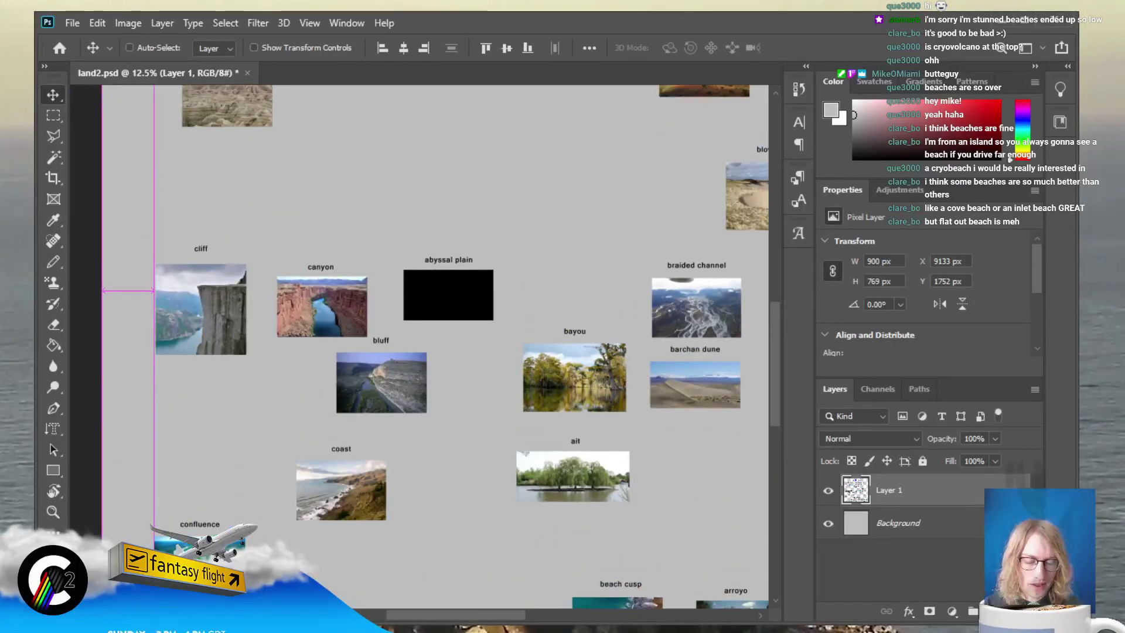
# Move the coast picture with its label beside bight and above cape, at about X 9184, Y 6803 px
pyautogui.hotkey('ctrl', '+')
pyautogui.hotkey('ctrl', '+')
pyautogui.scroll(-2, 419, 346)
pyautogui.scroll(-1, 419, 345)
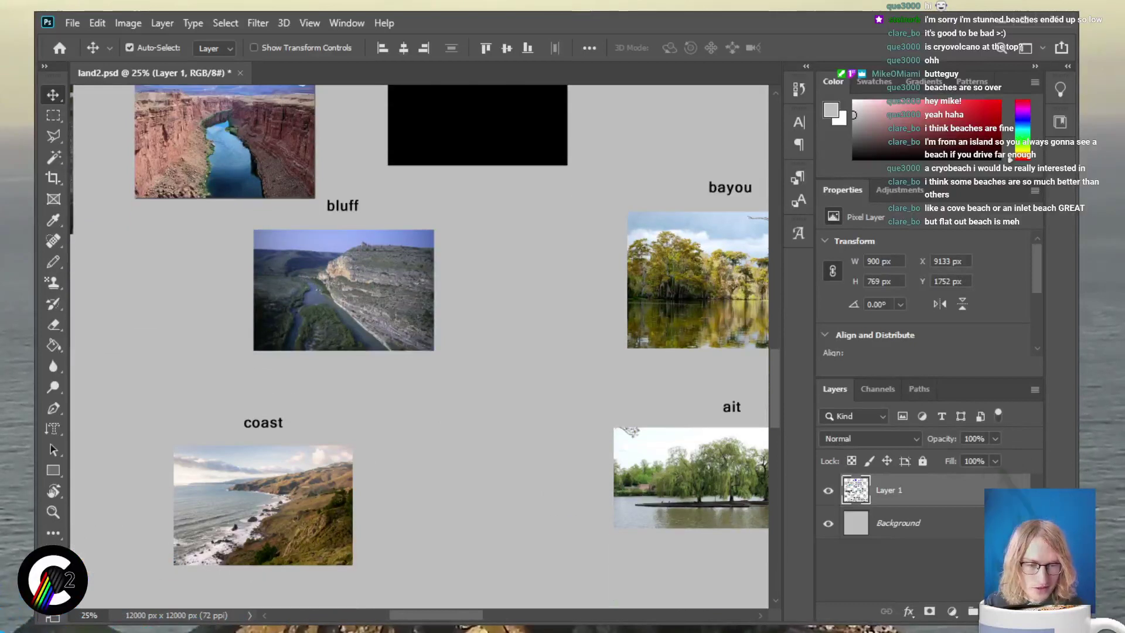
pyautogui.hscroll(-2, 419, 345)
pyautogui.scroll(-2, 419, 346)
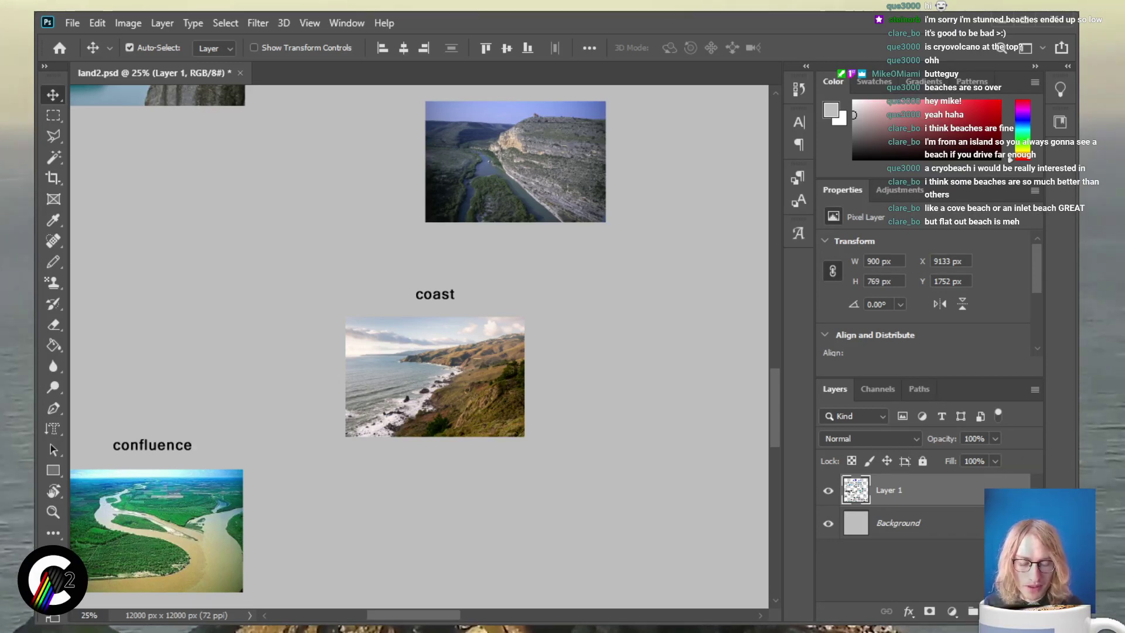
pyautogui.press('m')
pyautogui.moveTo(348, 276); pyautogui.dragTo(537, 479)
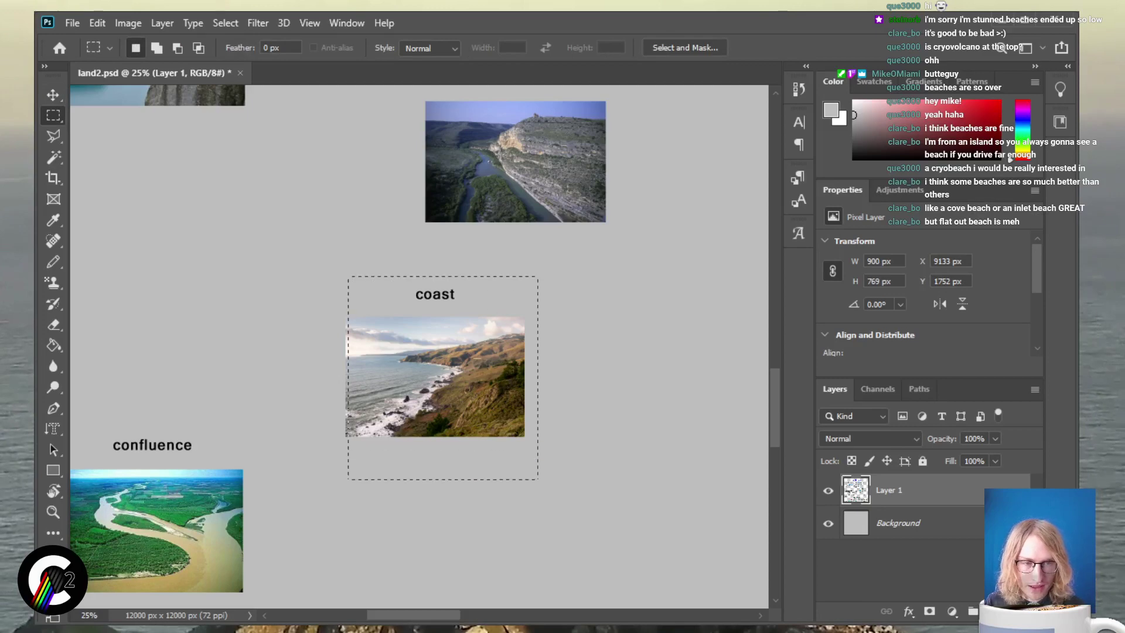
pyautogui.moveTo(331, 275); pyautogui.dragTo(577, 471)
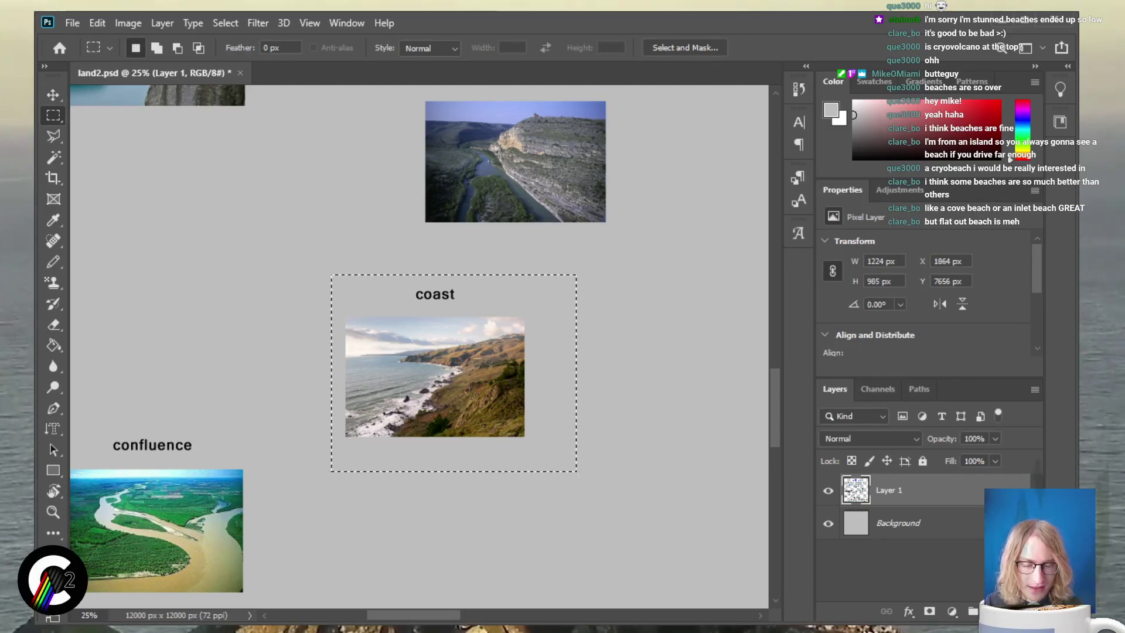
pyautogui.hotkey('ctrl', '-')
pyautogui.hotkey('ctrl', '-')
pyautogui.hotkey('ctrl', '-')
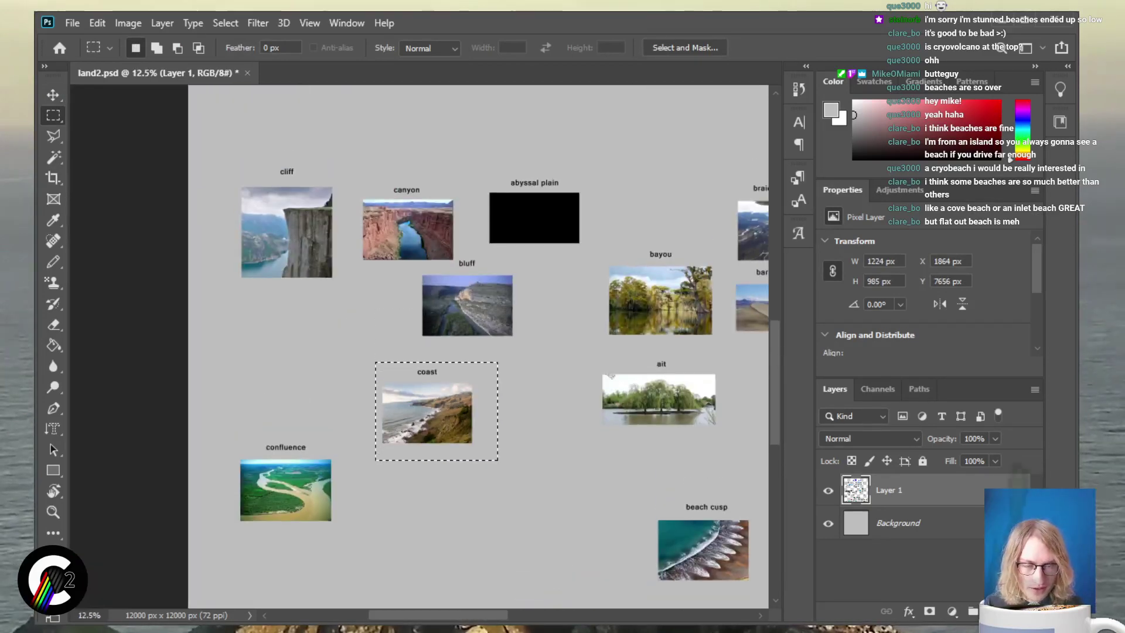
pyautogui.hotkey('ctrl', '-')
pyautogui.scroll(2, 420, 346)
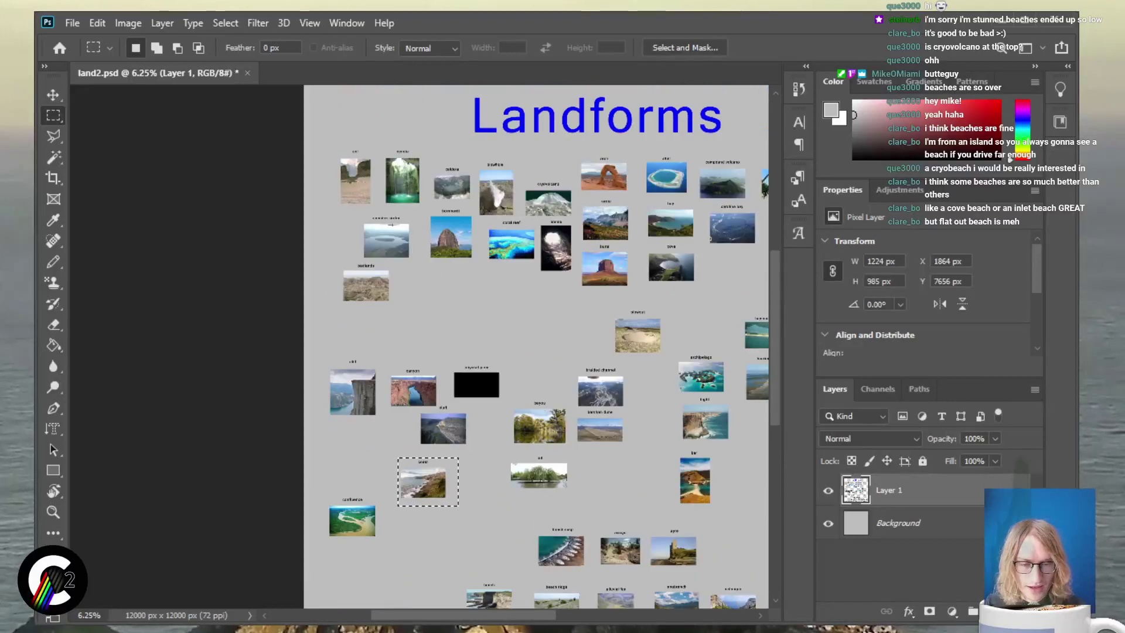
pyautogui.hscroll(1, 420, 347)
pyautogui.press('v')
pyautogui.moveTo(373, 483); pyautogui.dragTo(570, 475)
pyautogui.hscroll(5, 404, 346)
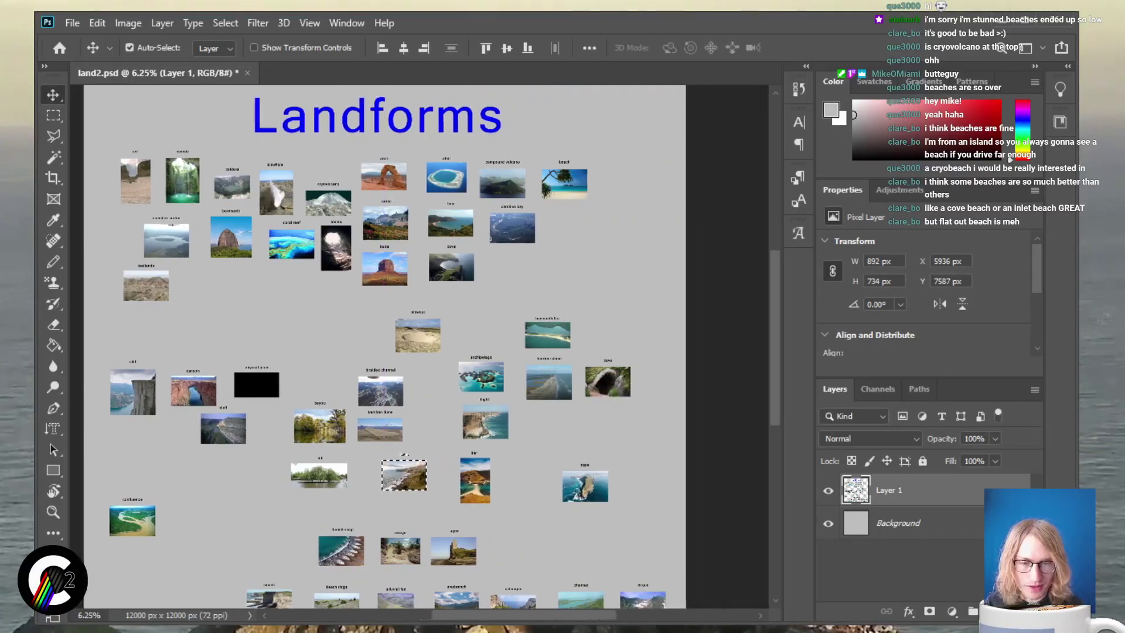
pyautogui.moveTo(340, 474); pyautogui.dragTo(503, 436)
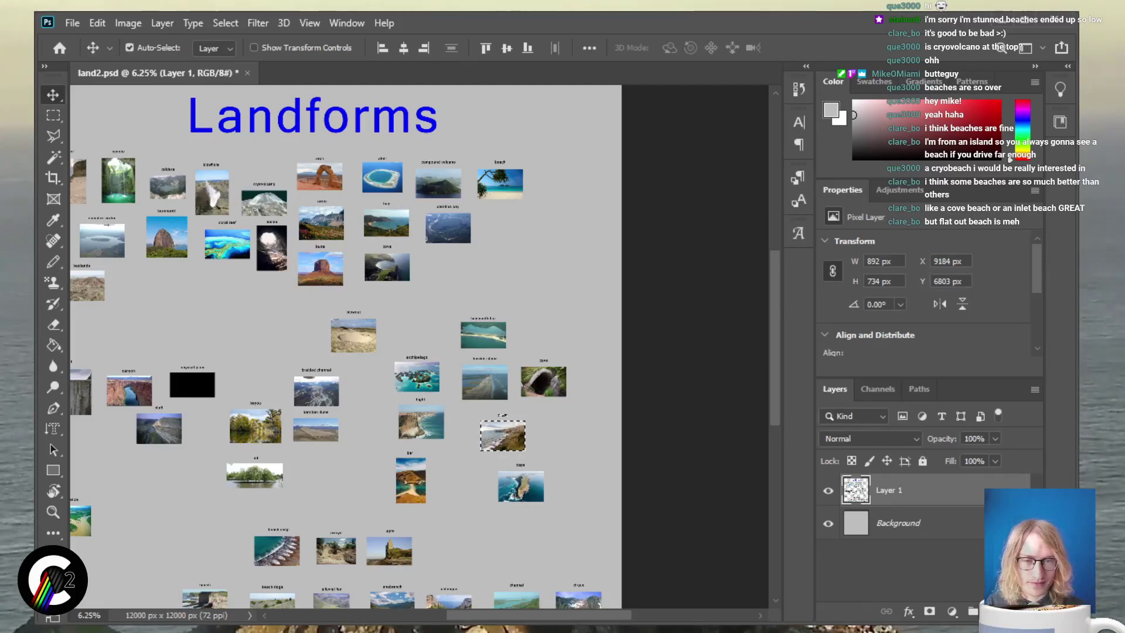
# Move the baymouth bar picture with its label down between ait and bar, at about X 6000, Y 7698 px
pyautogui.hotkey('ctrl', '+')
pyautogui.hotkey('ctrl', '+')
pyautogui.press('m')
pyautogui.moveTo(482, 246); pyautogui.dragTo(616, 355)
pyautogui.press('v')
pyautogui.moveTo(547, 323); pyautogui.dragTo(267, 543)
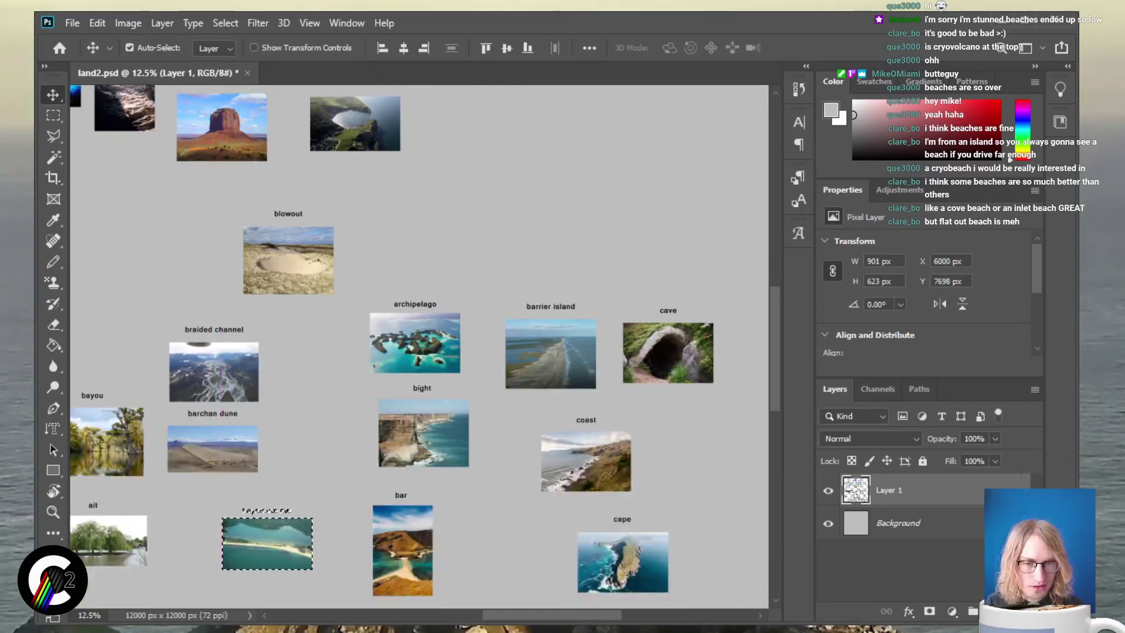
# Move the coast picture with its label up beside blowout, just above archipelago
pyautogui.press('m')
pyautogui.moveTo(531, 412); pyautogui.dragTo(642, 498)
pyautogui.press('v')
pyautogui.moveTo(586, 463); pyautogui.dragTo(438, 222)
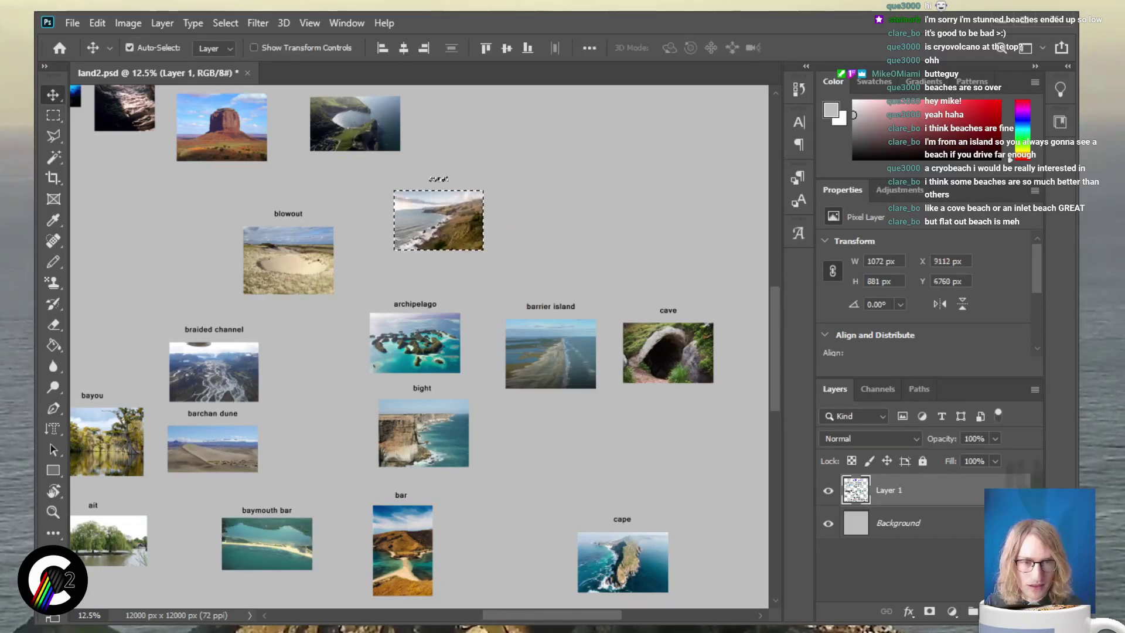
pyautogui.scroll(3, 438, 221)
pyautogui.moveTo(439, 413); pyautogui.dragTo(448, 449)
# Move the beach picture with its label down from the top row beside coast, at about X 9061, Y 4688 px
pyautogui.scroll(9, 448, 448)
pyautogui.press('m')
pyautogui.moveTo(523, 209); pyautogui.dragTo(648, 313)
pyautogui.scroll(-3, 586, 264)
pyautogui.press('v')
pyautogui.moveTo(580, 164); pyautogui.dragTo(573, 459)
pyautogui.scroll(-1, 573, 460)
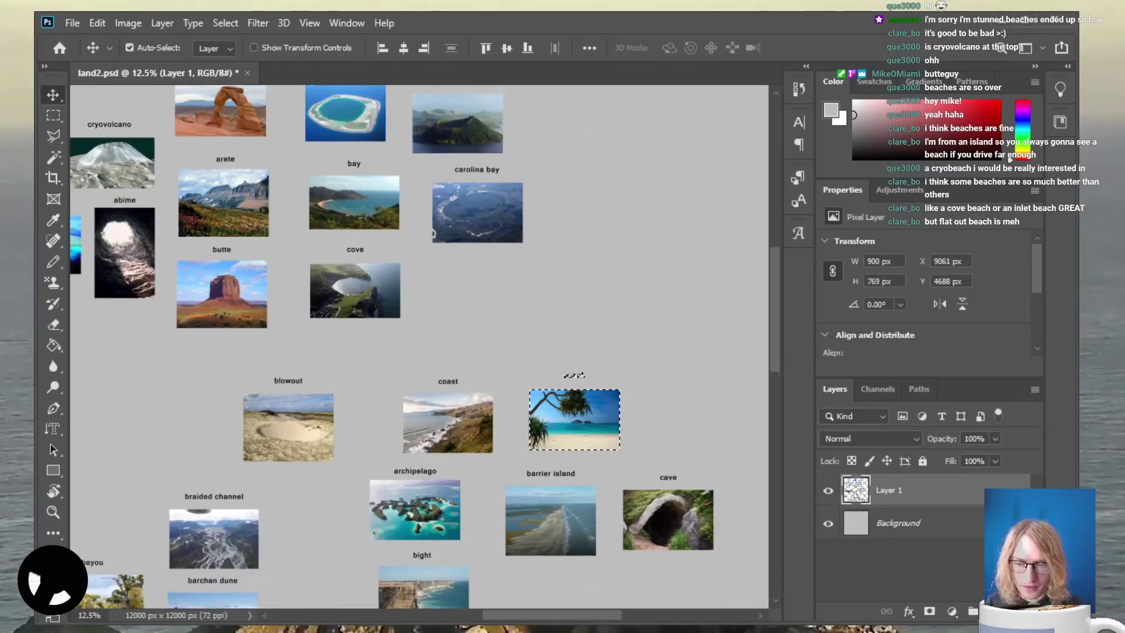
# Look over the whole chart's tiers, from the middle rows with cliff and ait to the bottom rows and back up to the title
pyautogui.scroll(-1, 419, 346)
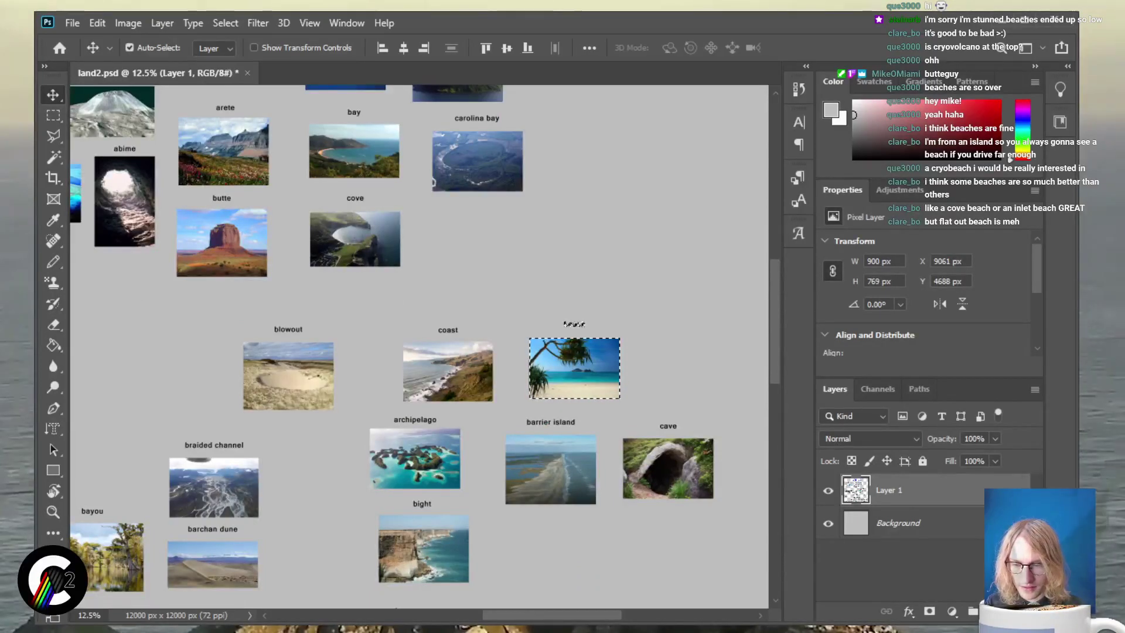
pyautogui.scroll(-3, 419, 346)
pyautogui.hscroll(-2, 419, 345)
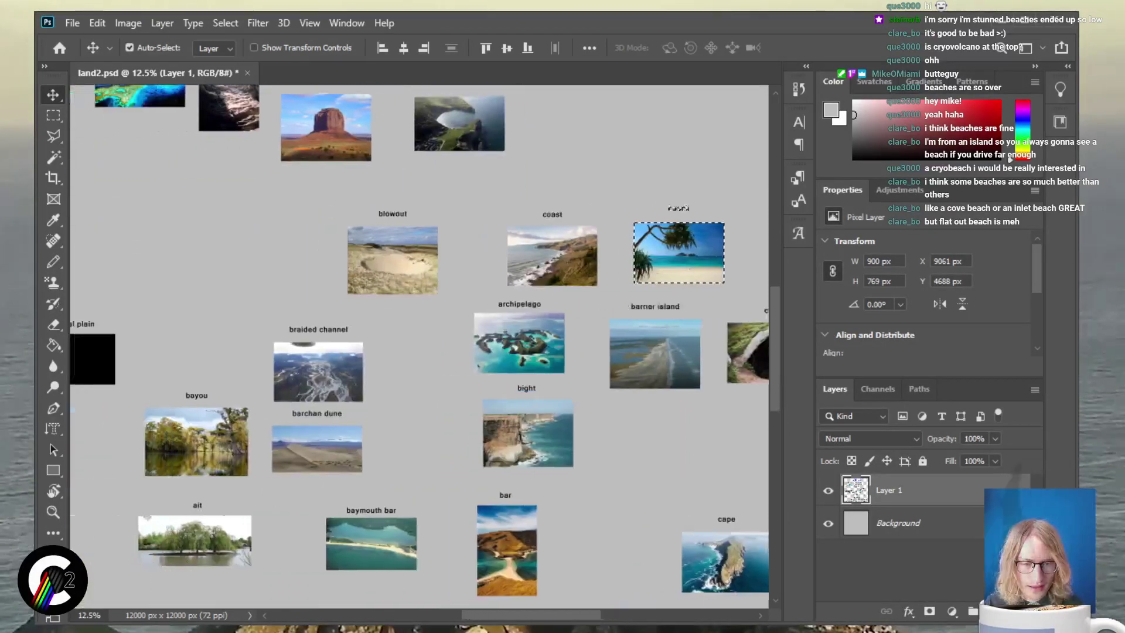
pyautogui.hscroll(-12, 419, 346)
pyautogui.scroll(-3, 419, 345)
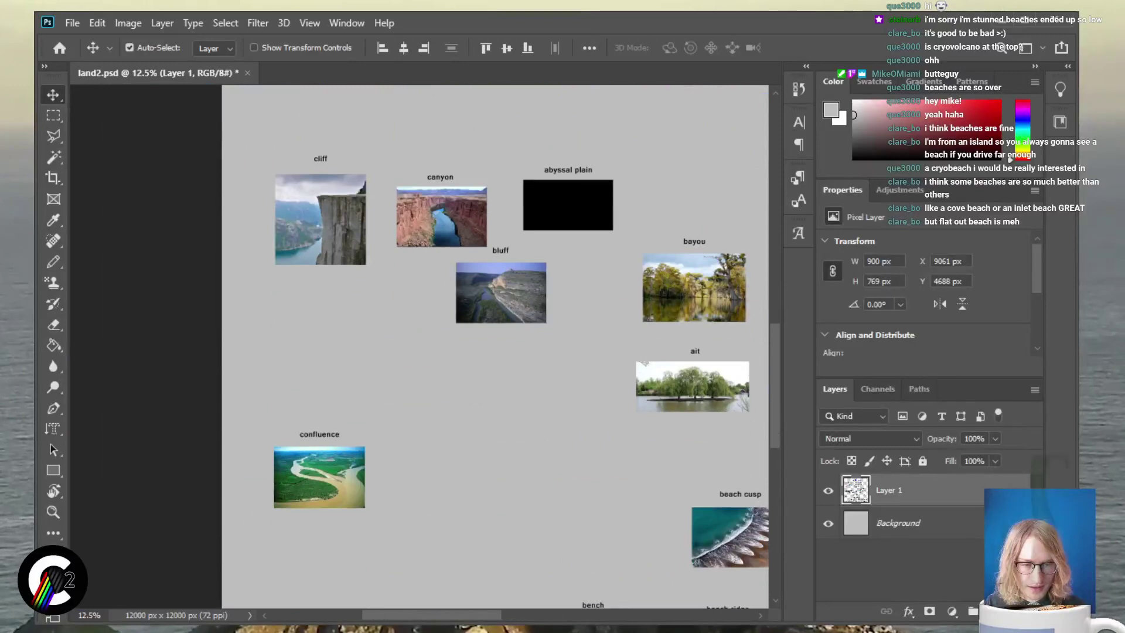
pyautogui.hscroll(8, 419, 346)
pyautogui.scroll(-1, 419, 346)
pyautogui.hotkey('ctrl', '-')
pyautogui.hotkey('ctrl', '-')
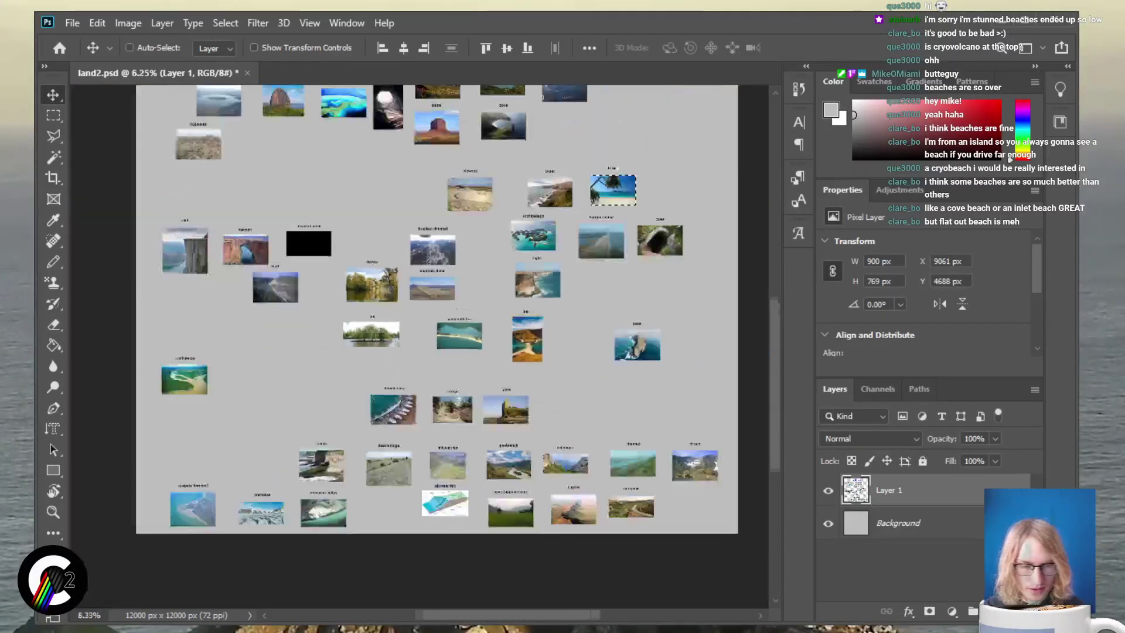
pyautogui.scroll(3, 436, 346)
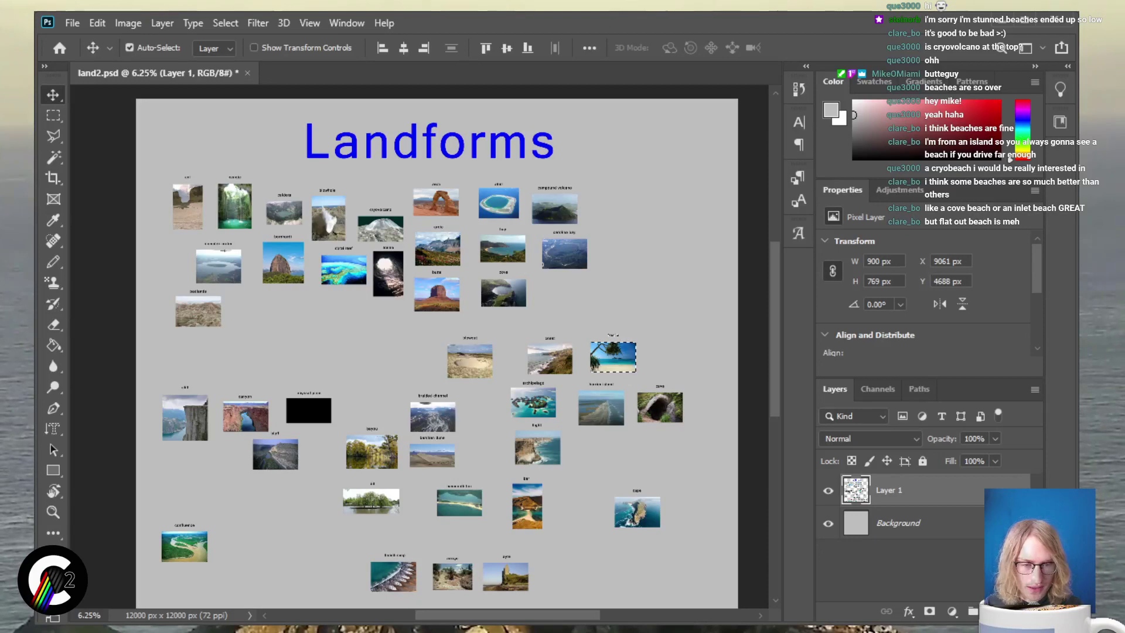
# Examine the lower tiers up close, including confluence, bench, cuspate foreland, crevasse and crevasse splay
pyautogui.scroll(-5, 437, 346)
pyautogui.press('ctrl')
pyautogui.hotkey('ctrl', '+')
pyautogui.hotkey('ctrl', '+')
pyautogui.hotkey('ctrl', '+')
pyautogui.scroll(-4, 419, 346)
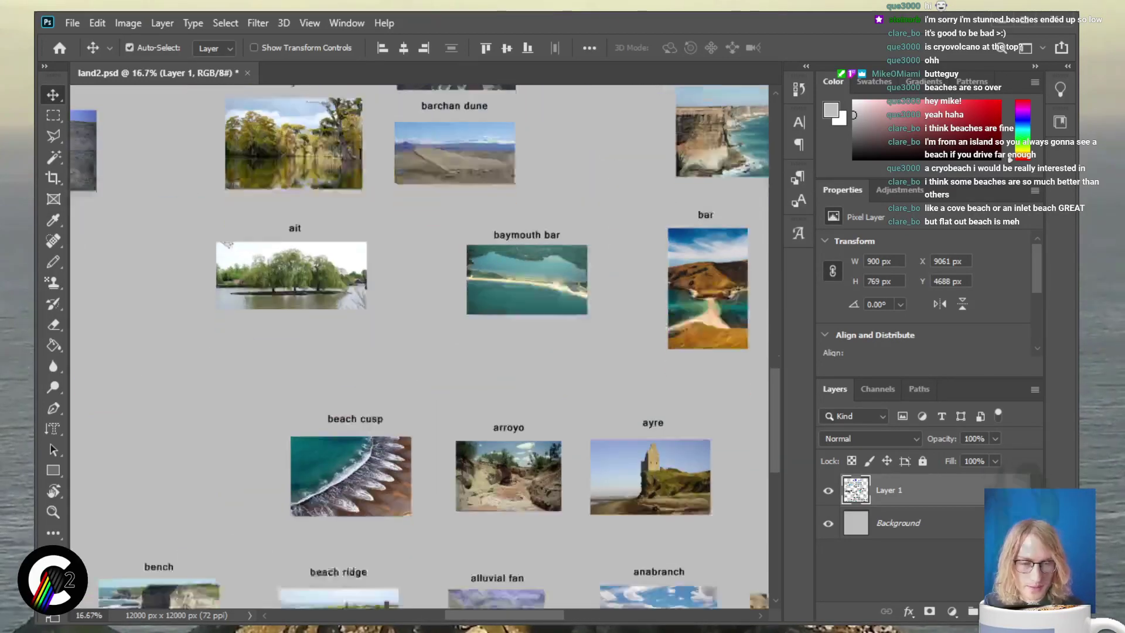
pyautogui.scroll(-2, 419, 346)
pyautogui.hscroll(-12, 419, 346)
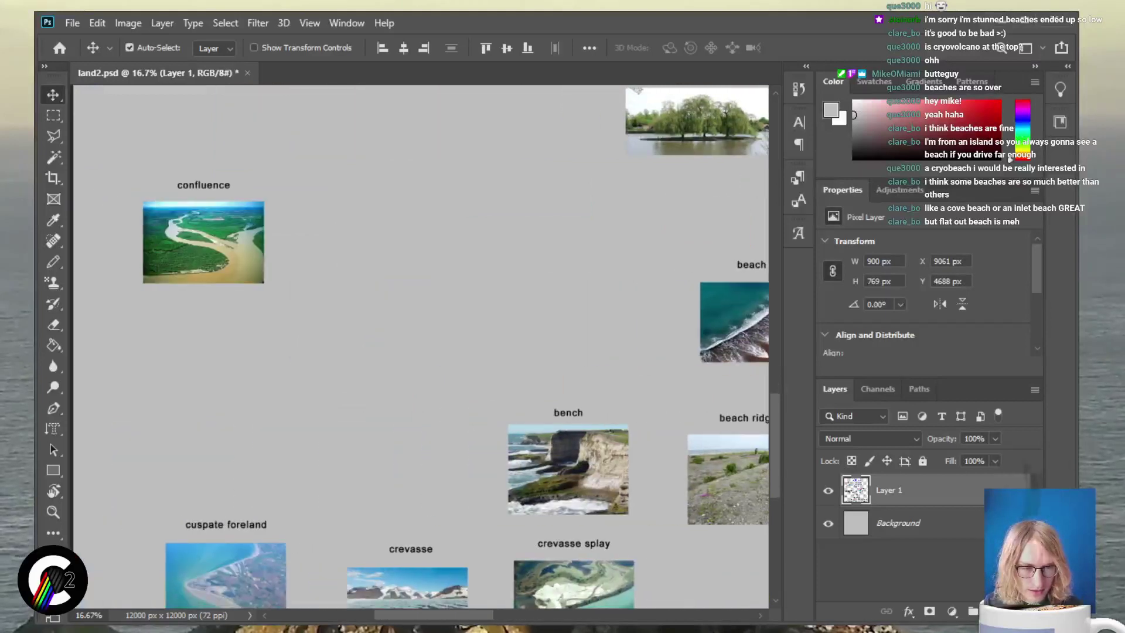
pyautogui.scroll(-3, 419, 346)
pyautogui.scroll(-1, 416, 340)
pyautogui.scroll(1, 416, 340)
pyautogui.scroll(1, 416, 342)
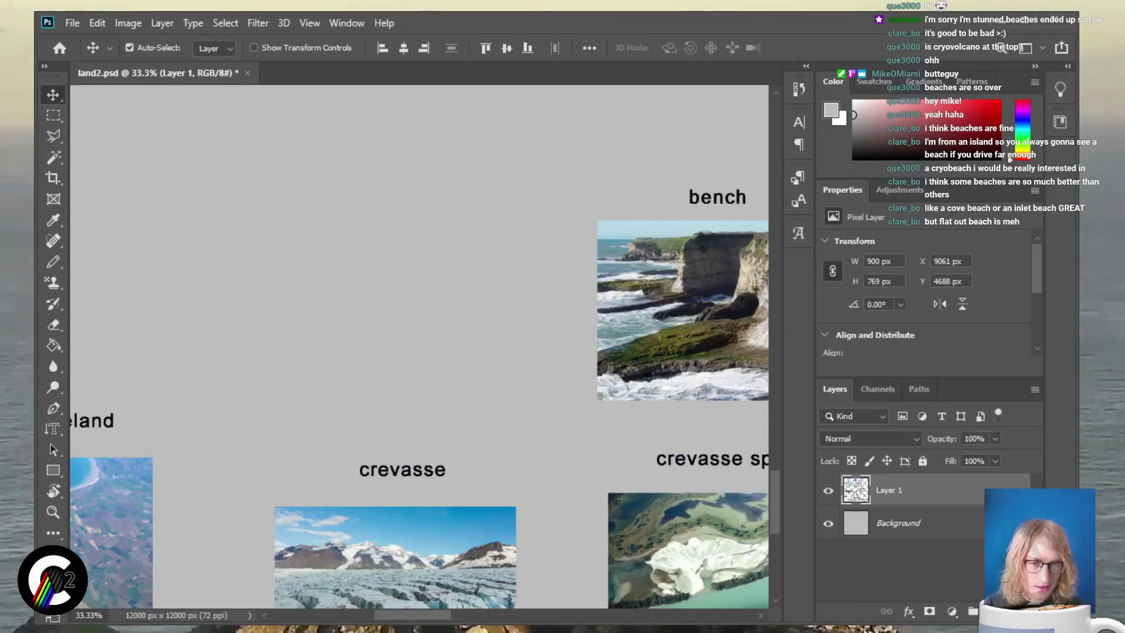
pyautogui.scroll(-1, 416, 343)
pyautogui.scroll(-1, 416, 343)
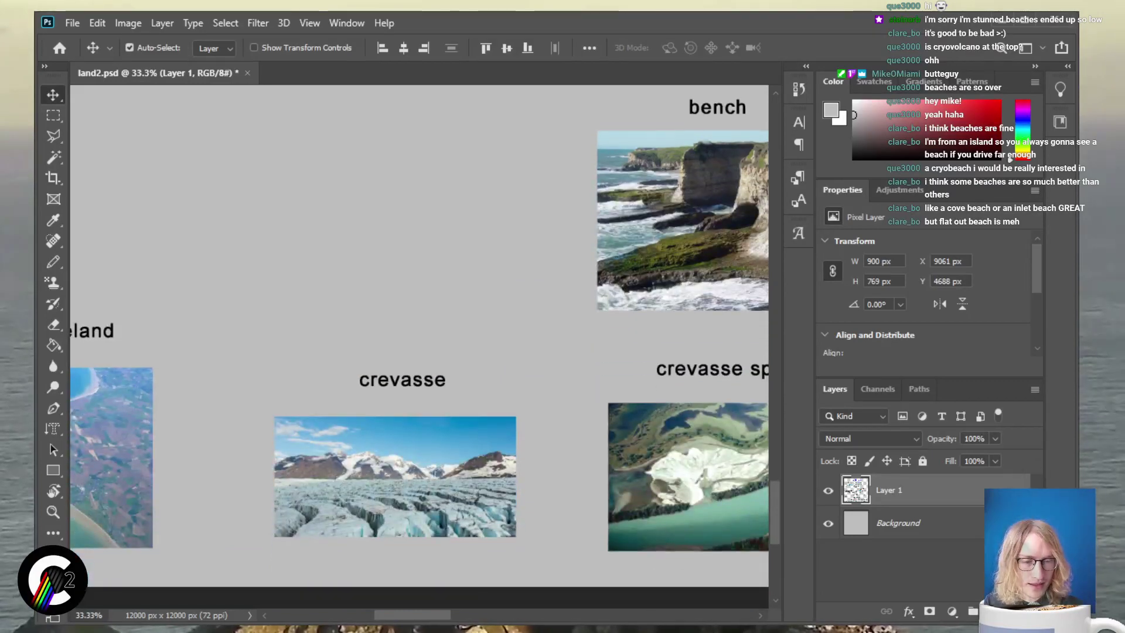
pyautogui.hscroll(-3, 416, 339)
pyautogui.hscroll(6, 416, 340)
pyautogui.hscroll(-5, 416, 340)
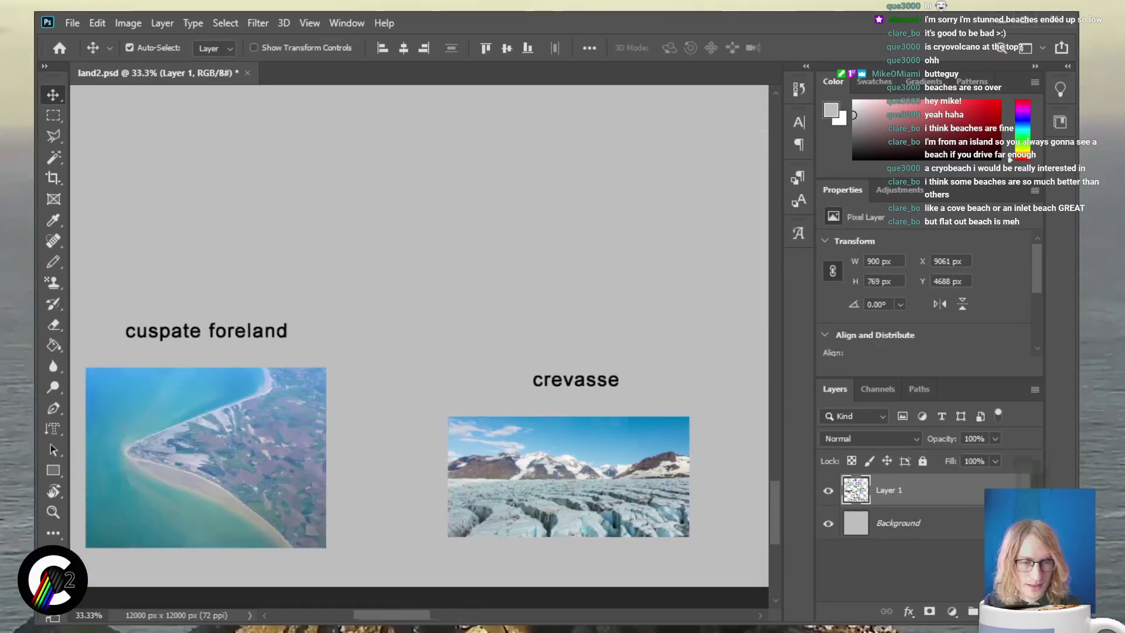
pyautogui.hscroll(3, 416, 340)
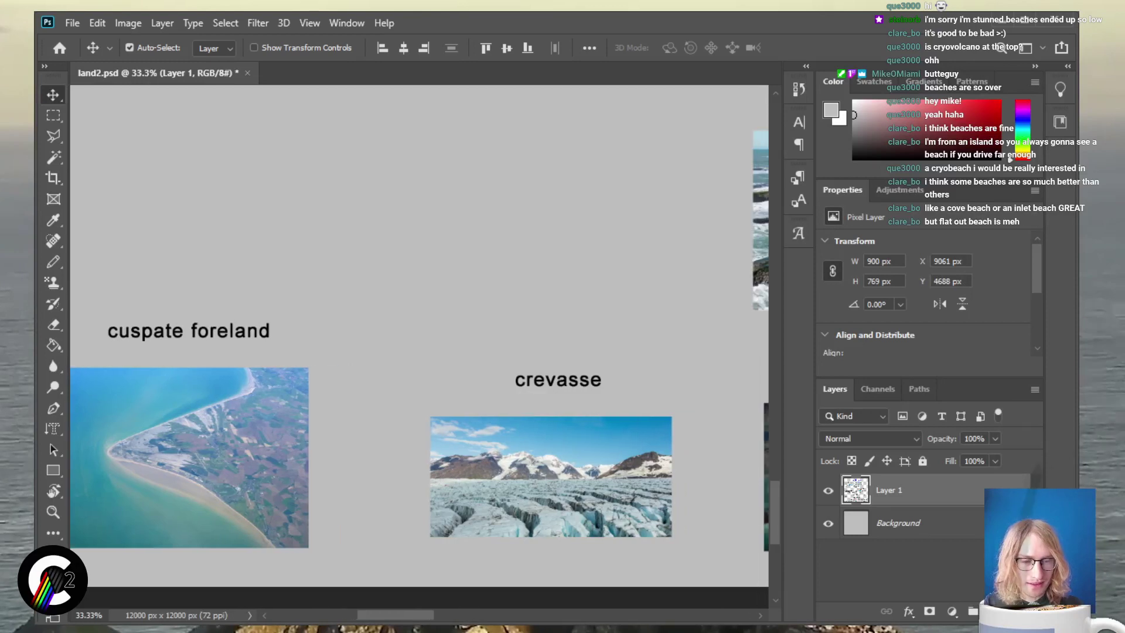
pyautogui.hscroll(1, 416, 340)
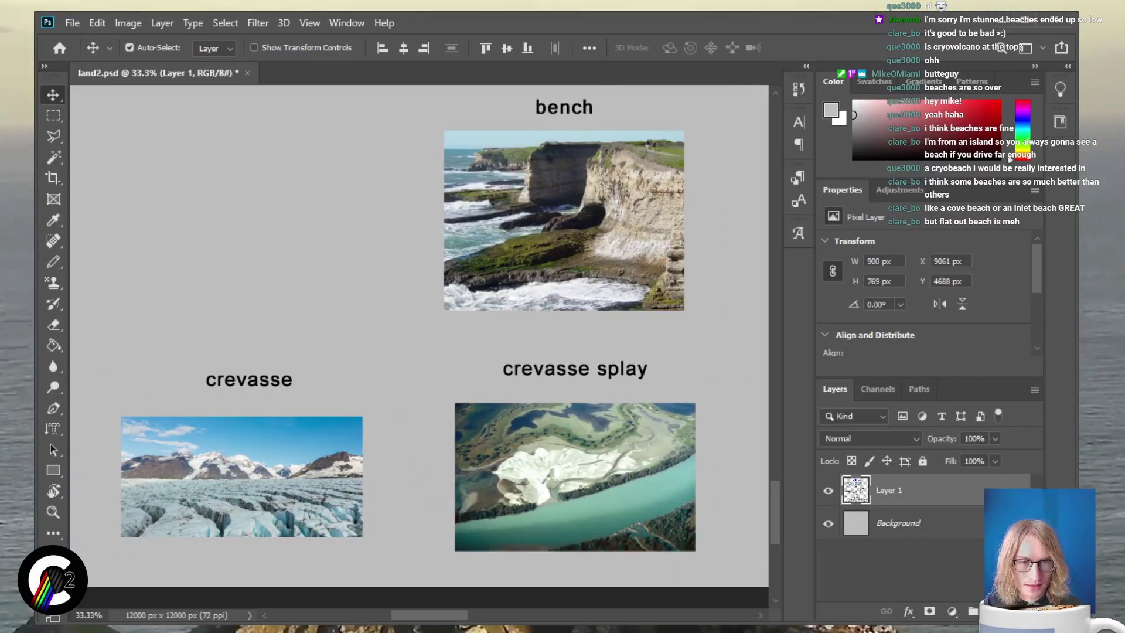
pyautogui.press('m')
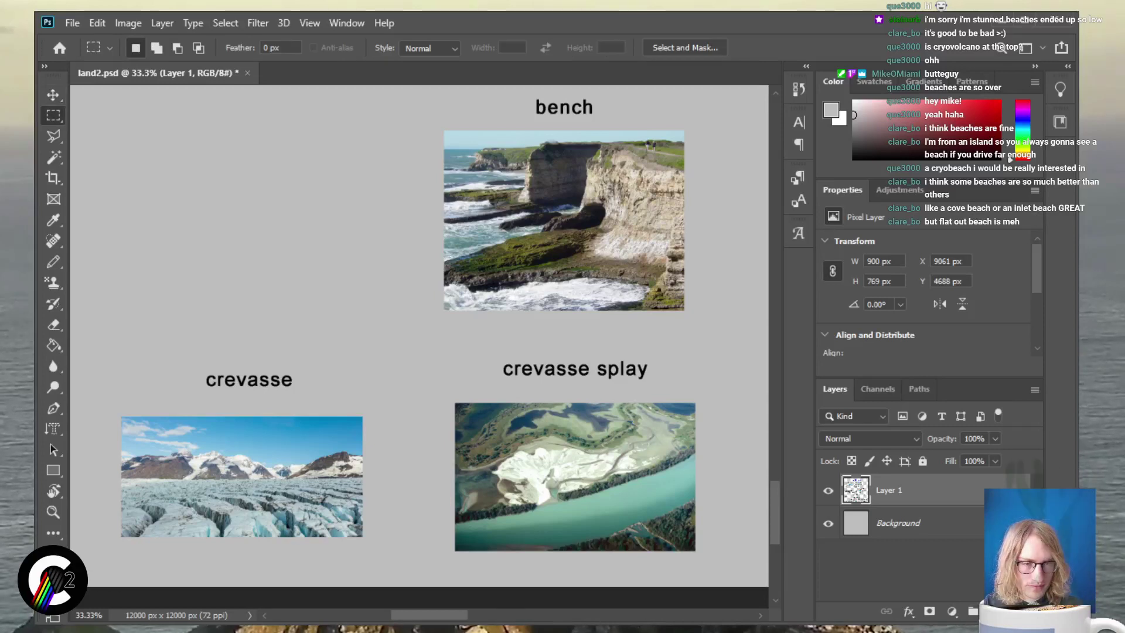
pyautogui.moveTo(303, 481); pyautogui.dragTo(380, 557)
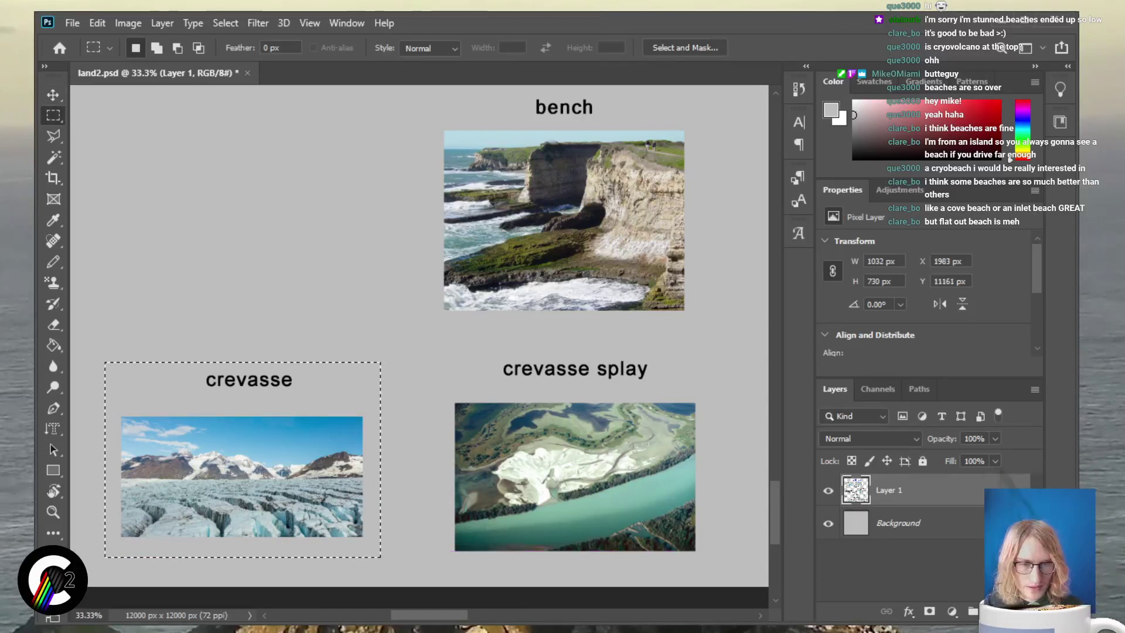
pyautogui.moveTo(424, 353); pyautogui.dragTo(747, 555)
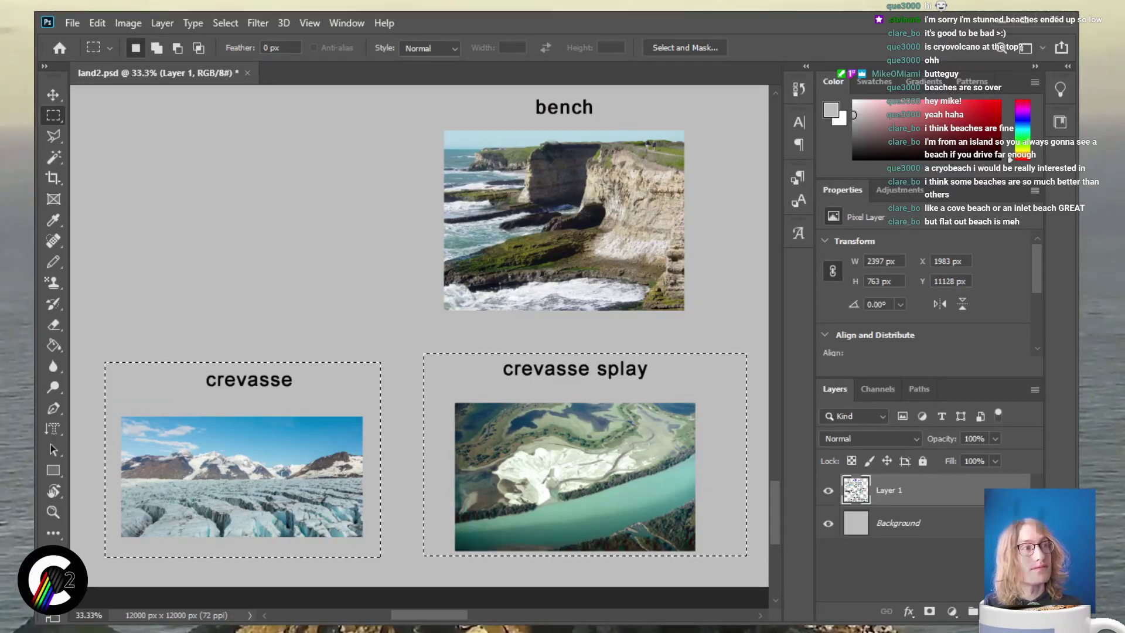
pyautogui.hotkey('ctrl', '-')
pyautogui.hotkey('ctrl', '-')
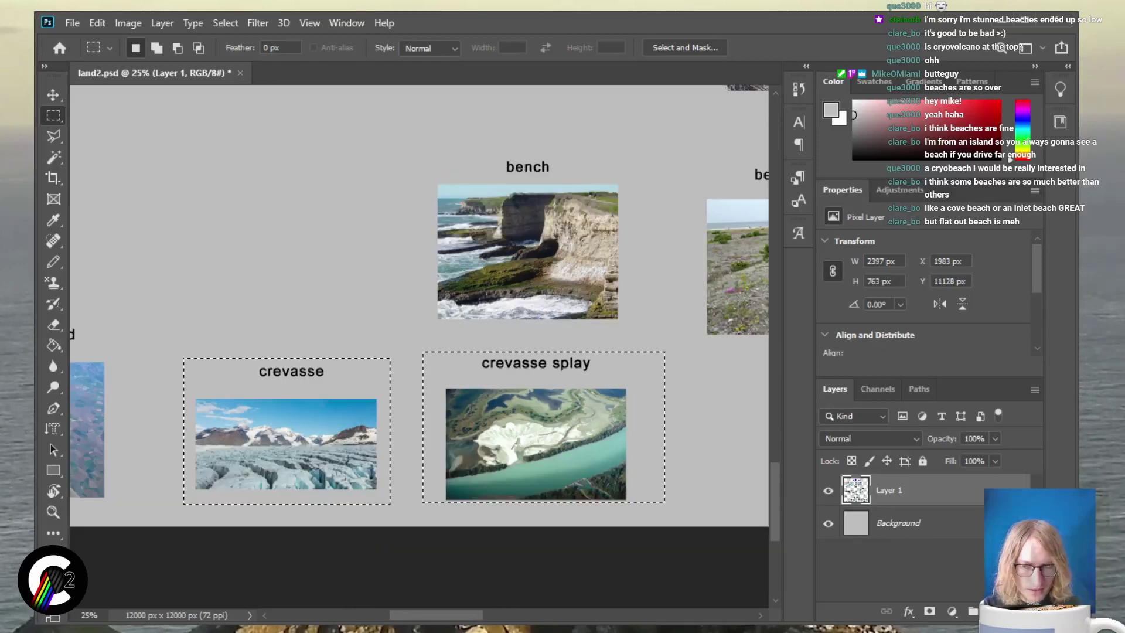
pyautogui.hotkey('ctrl', 'd')
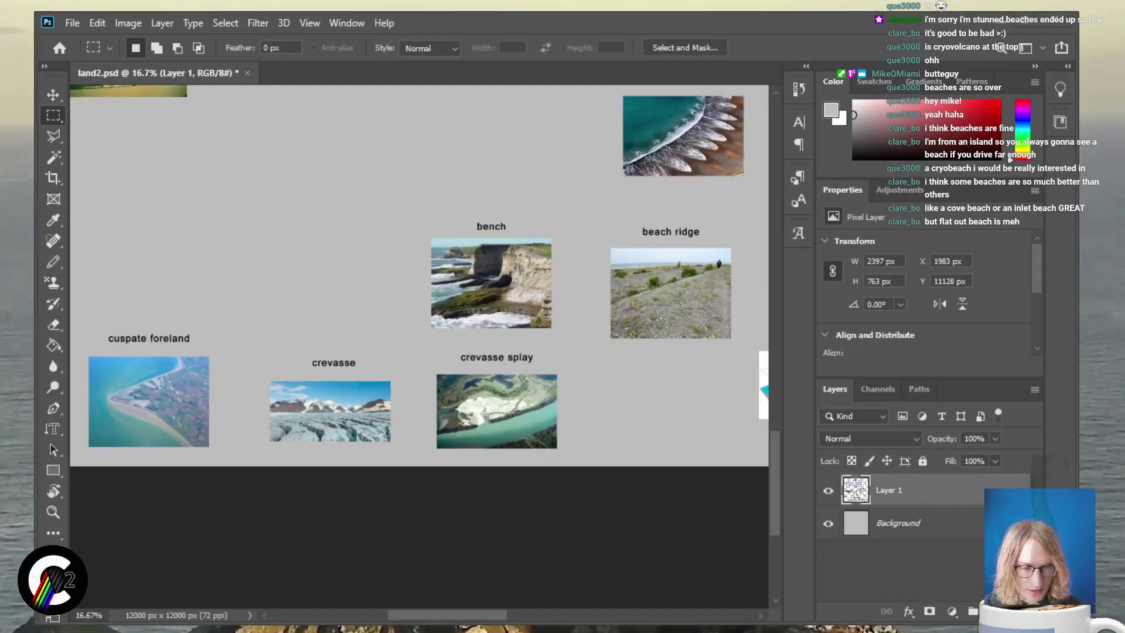
# Switch to Wikipedia, go back to the landform list, and read the Crevasse splay article
pyautogui.hotkey('alt', 'Tab')
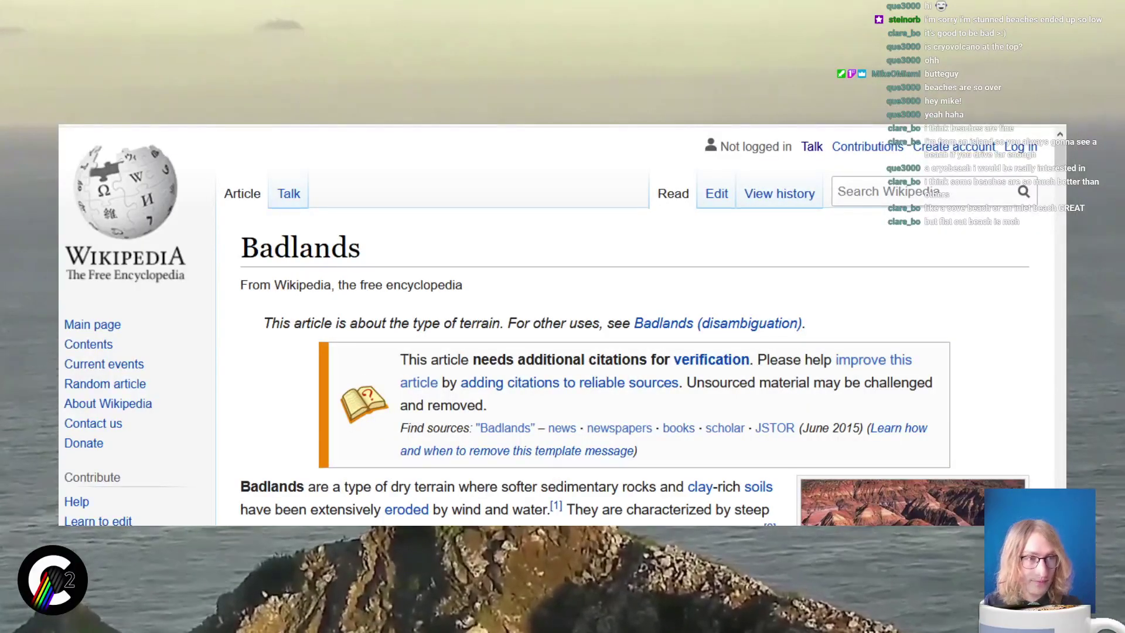
pyautogui.hotkey('alt', 'Left')
pyautogui.scroll(-15, 416, 434)
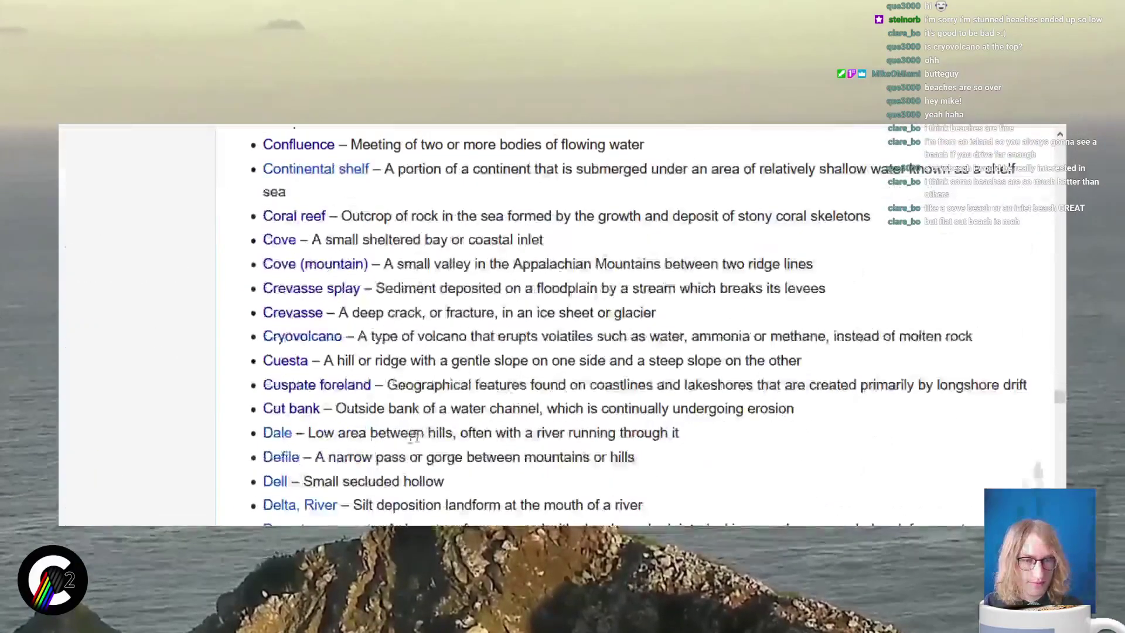
pyautogui.scroll(3, 88, 304)
pyautogui.scroll(-6, 572, 289)
pyautogui.scroll(3, 571, 289)
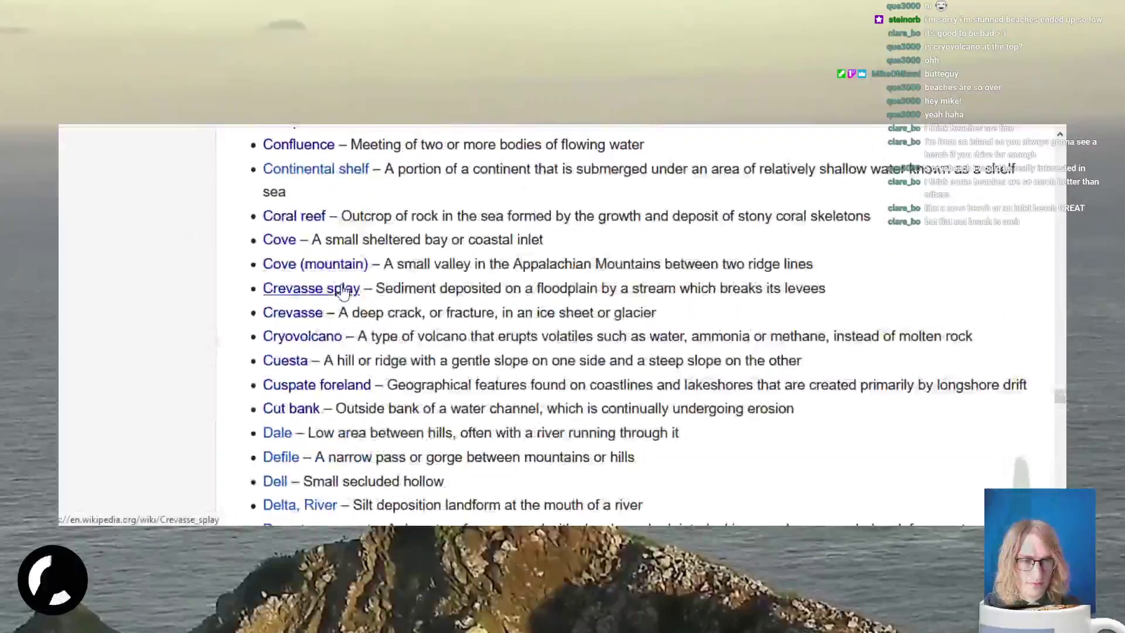
pyautogui.click(344, 290)
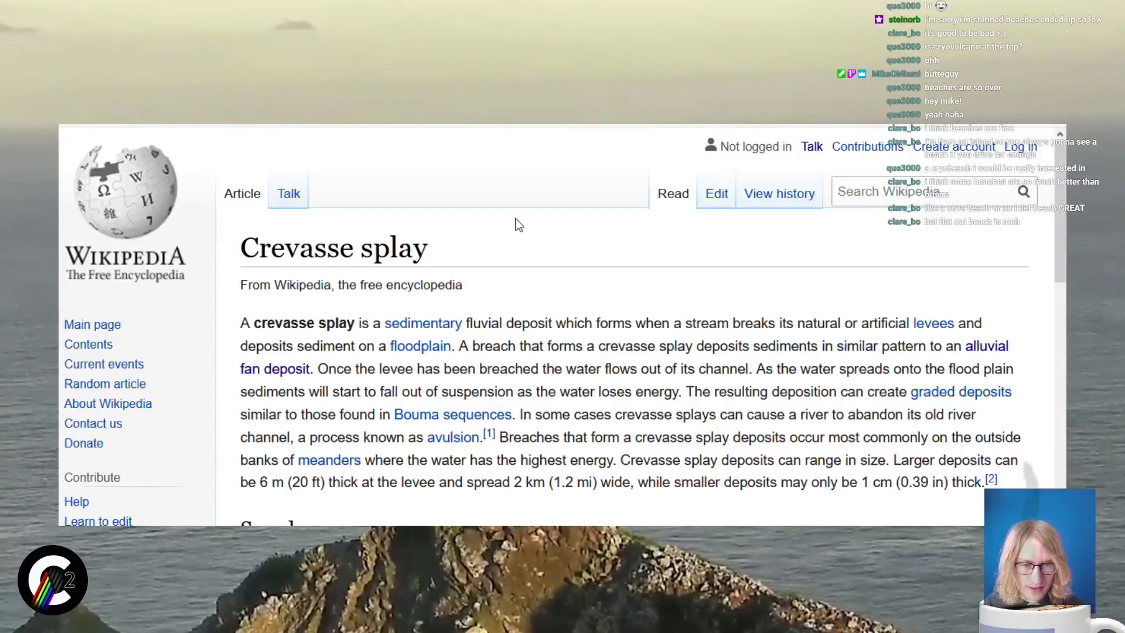
pyautogui.scroll(-5, 552, 271)
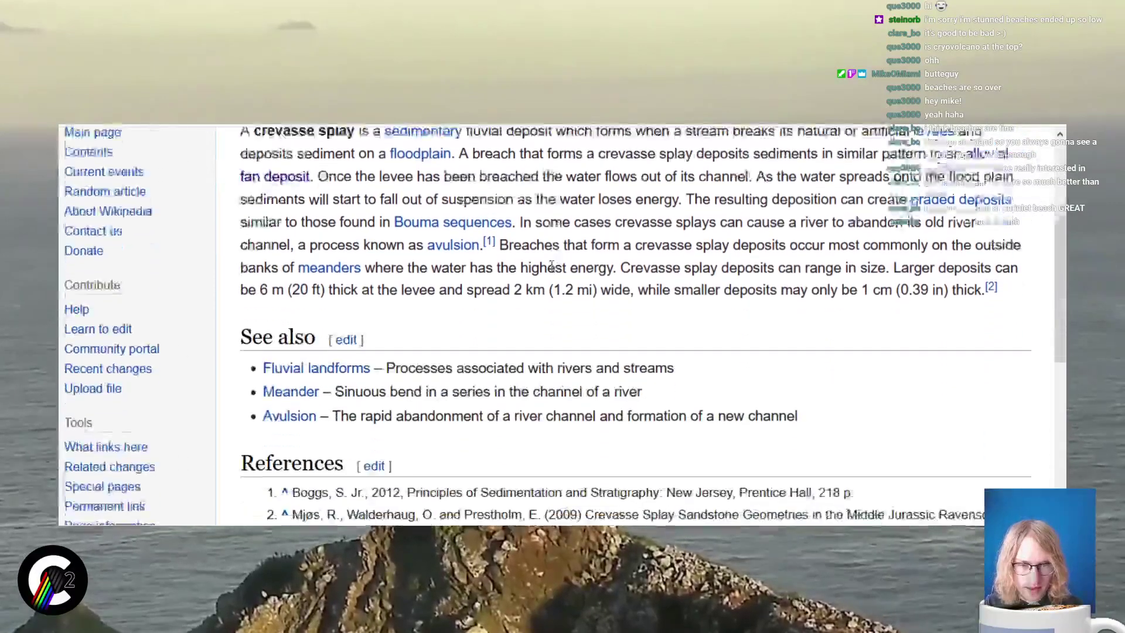
pyautogui.scroll(10, 586, 287)
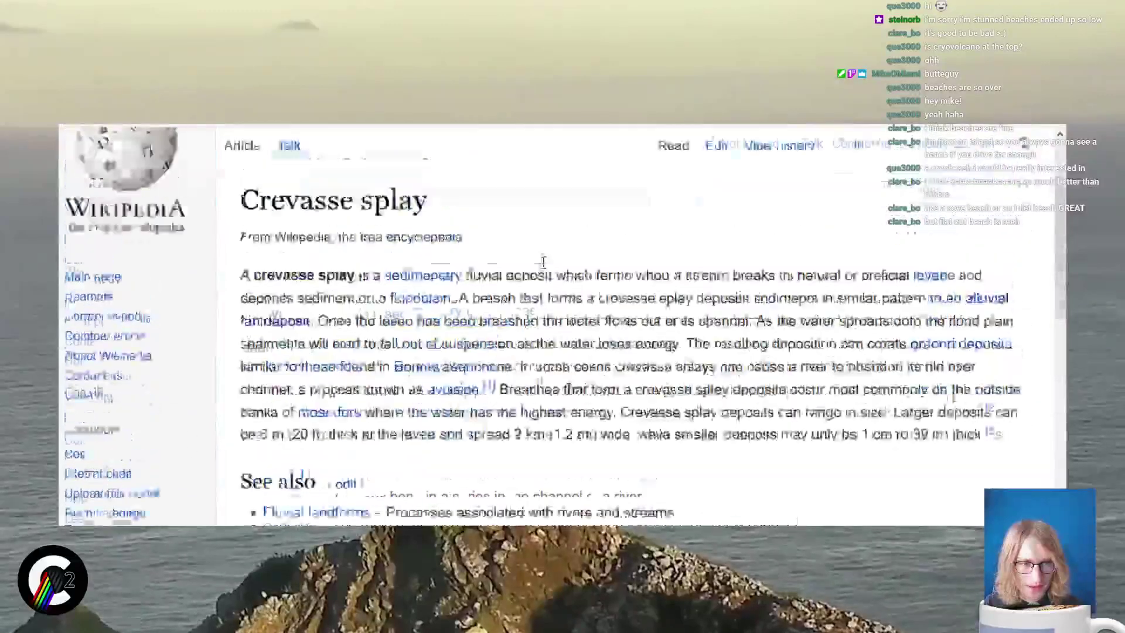
# Return to the landform list and read the introduction of the Crevasse article
pyautogui.click(72, 109)
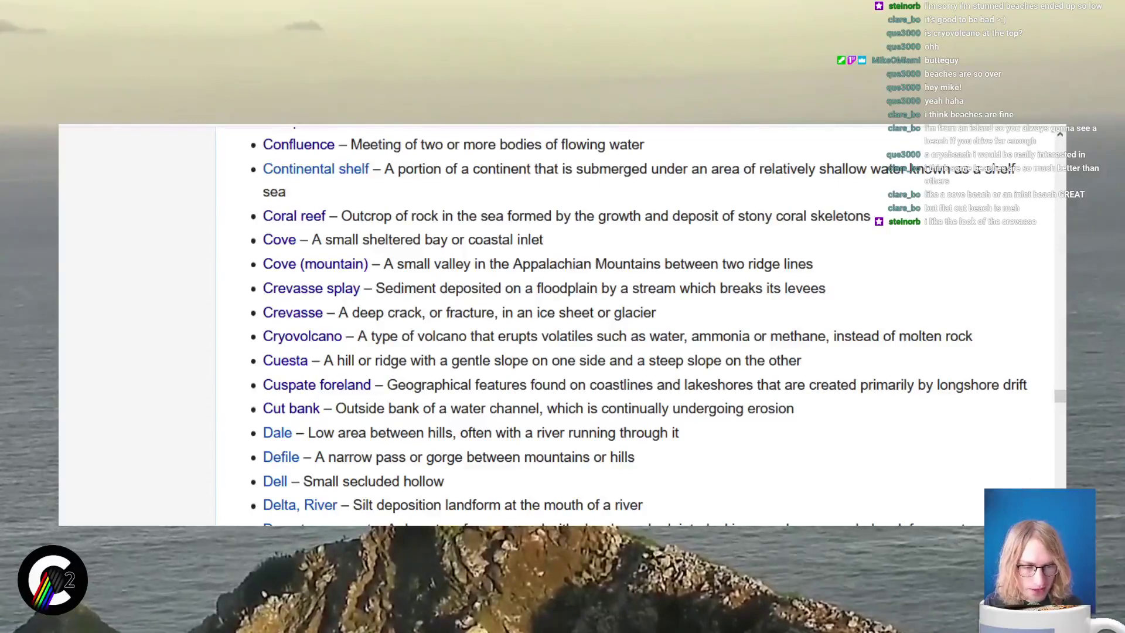
pyautogui.click(305, 313)
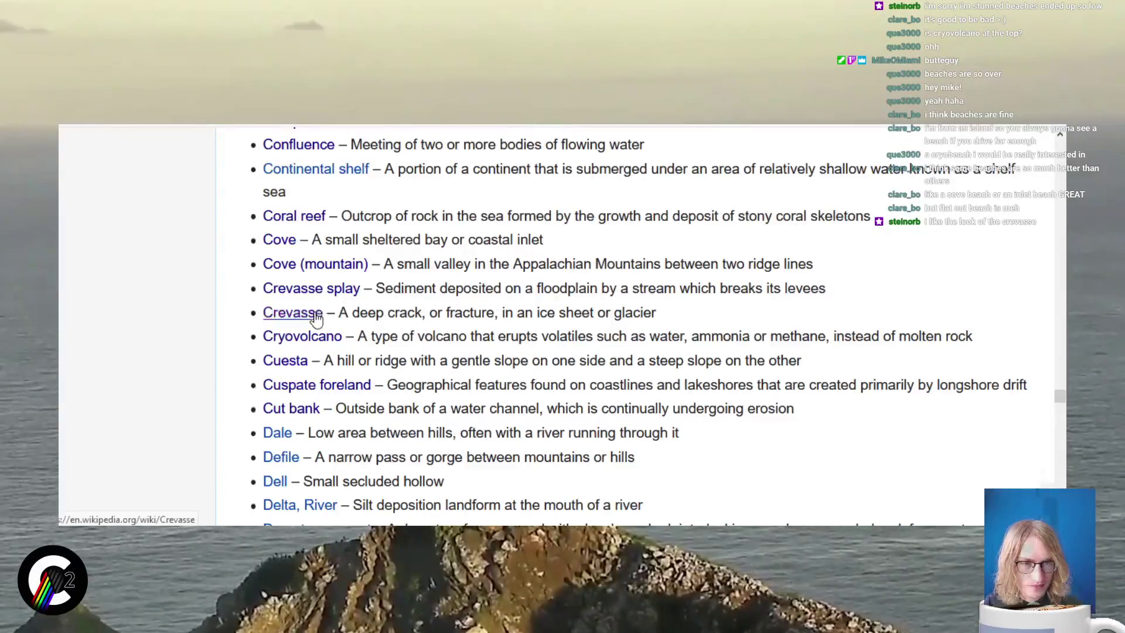
pyautogui.scroll(-4, 441, 260)
pyautogui.scroll(3, 434, 261)
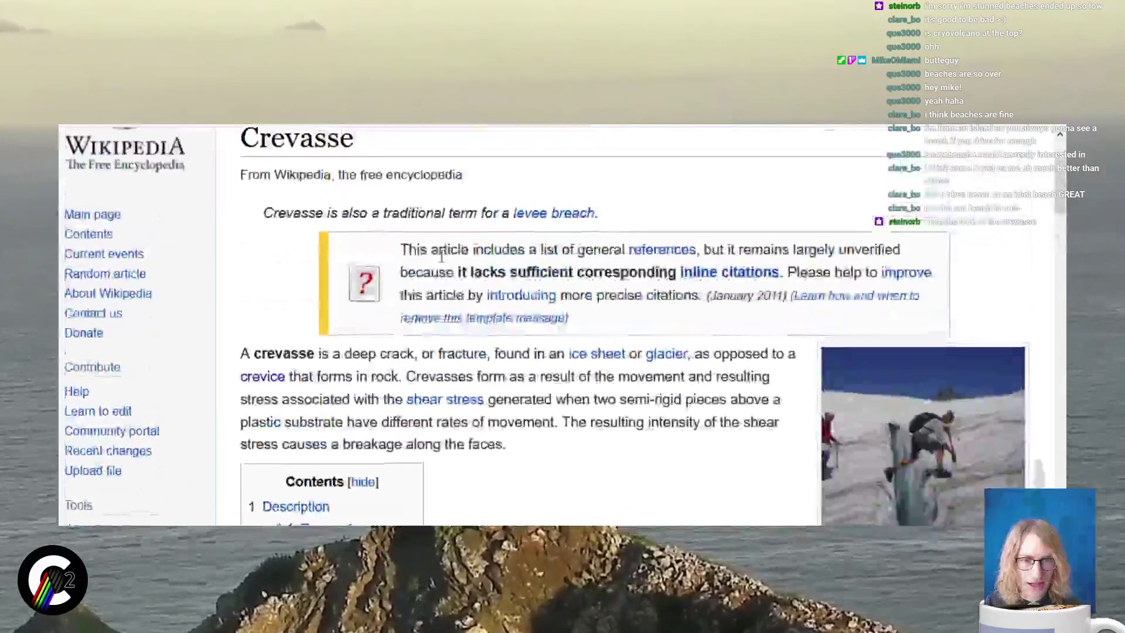
pyautogui.scroll(-2, 422, 261)
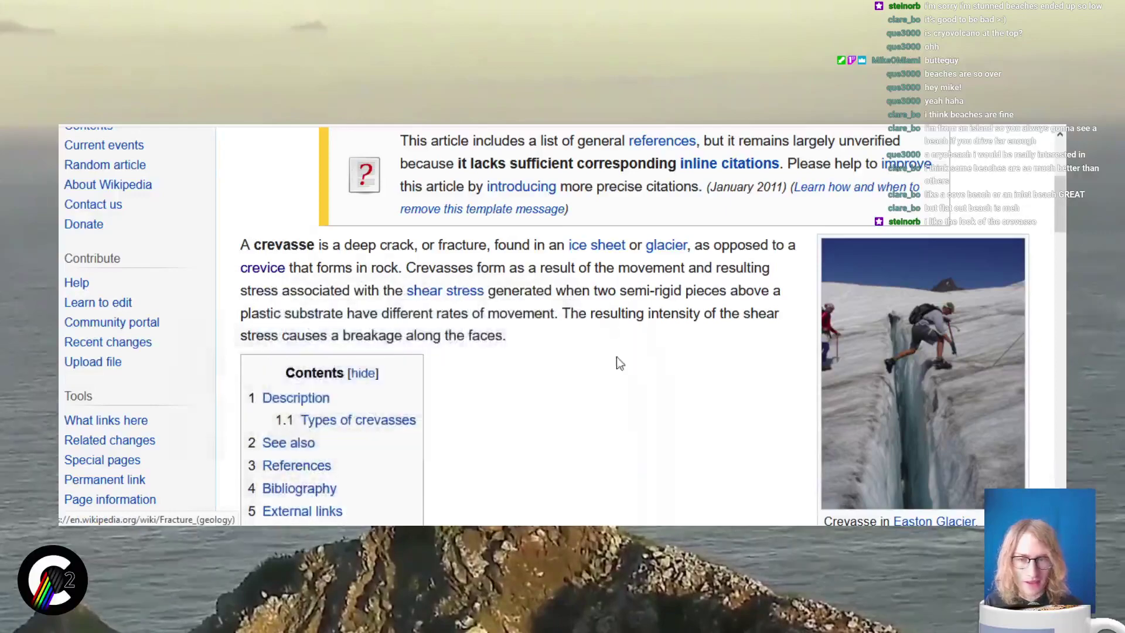
pyautogui.scroll(-4, 484, 287)
pyautogui.scroll(2, 481, 285)
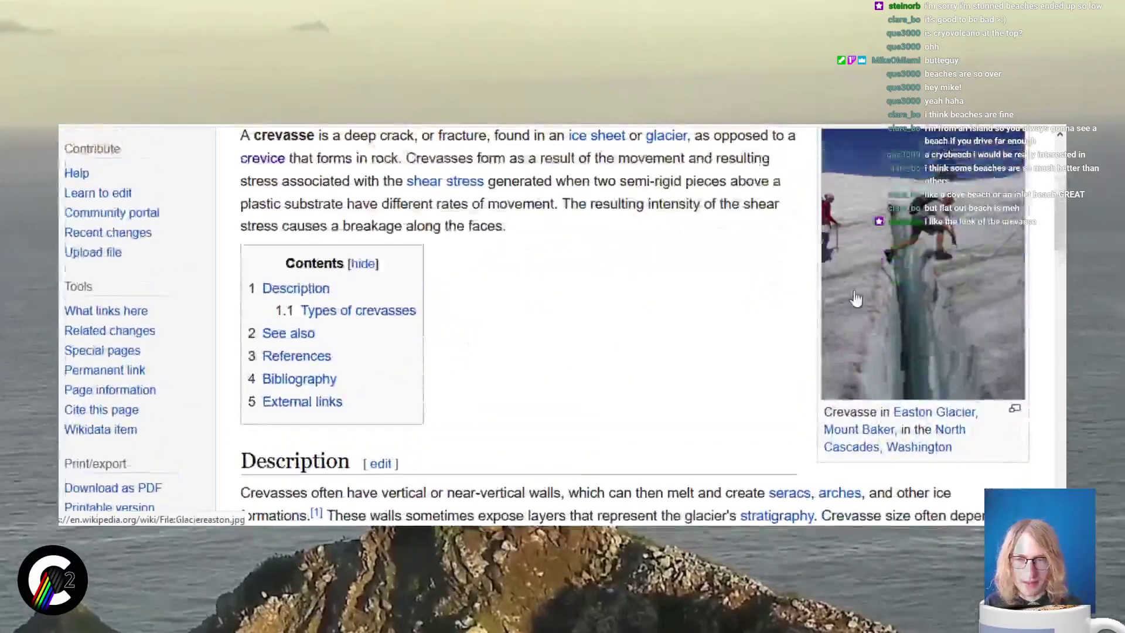
# View the Easton Glacier crevasse photo at full size, close it, and switch back to the landforms chart in Photoshop
pyautogui.click(923, 264)
pyautogui.click(564, 281)
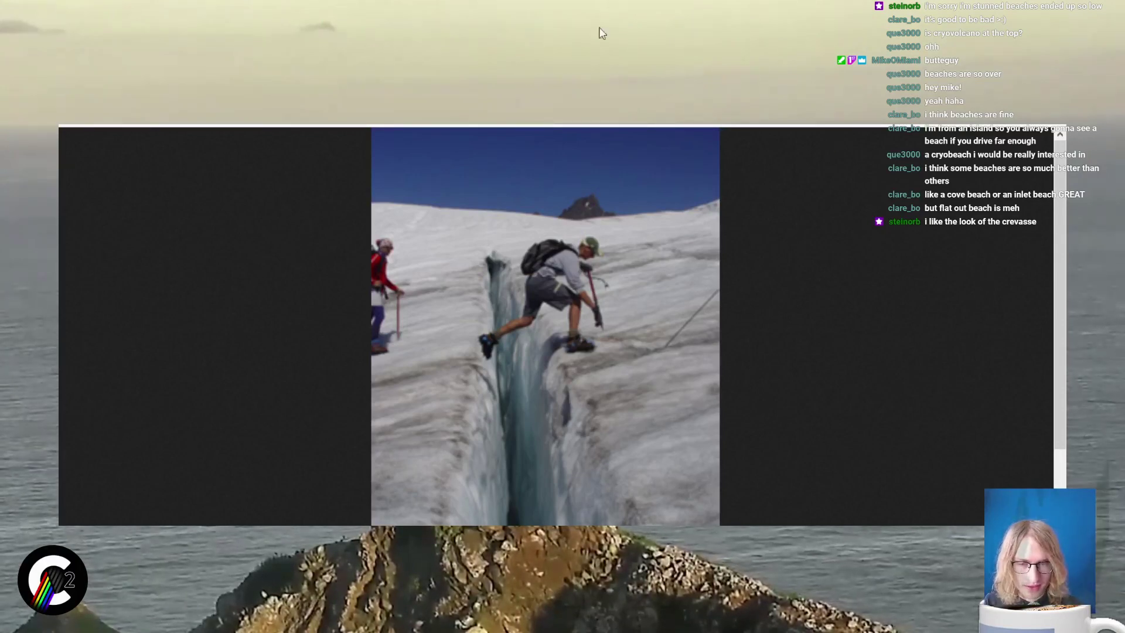
pyautogui.hotkey('alt', 'Left')
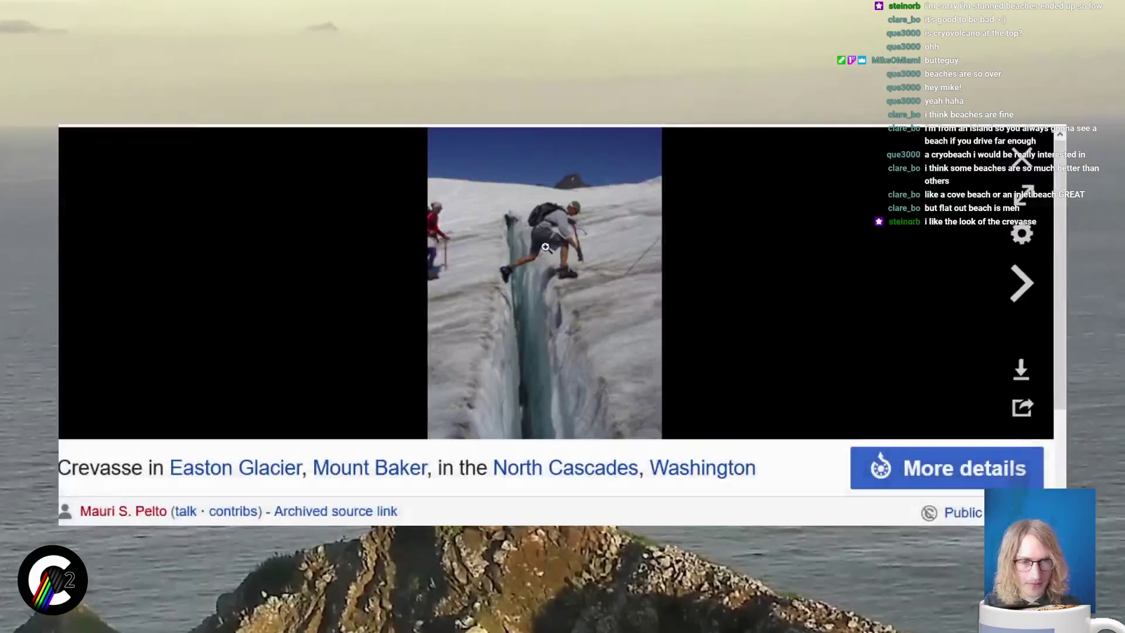
pyautogui.click(1012, 158)
pyautogui.scroll(-3, 1012, 161)
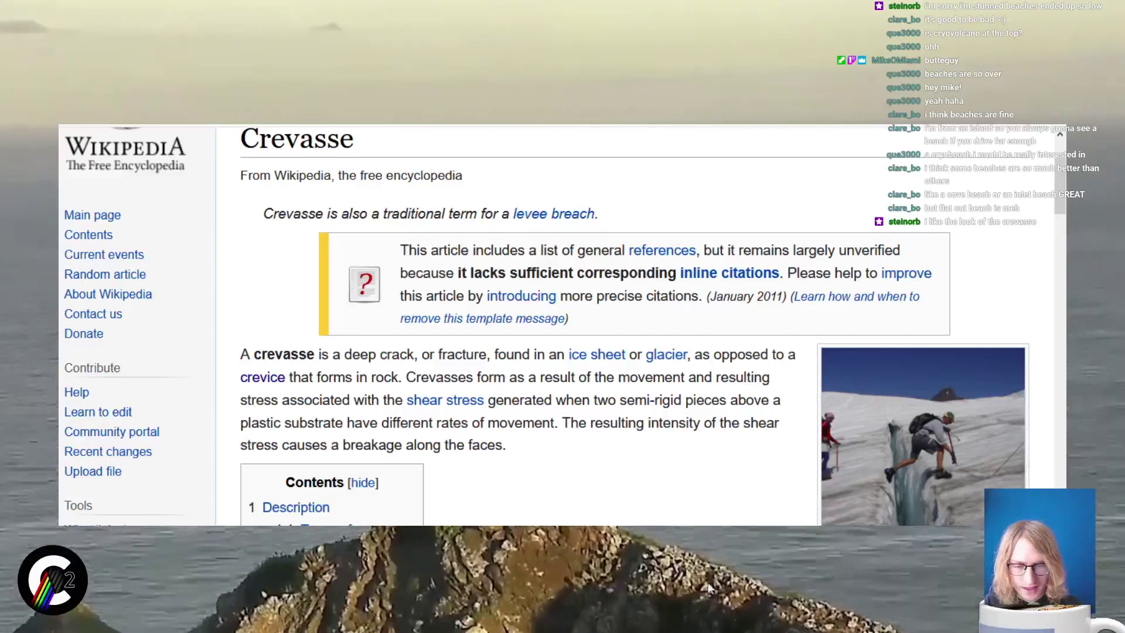
pyautogui.hotkey('alt', 'Tab')
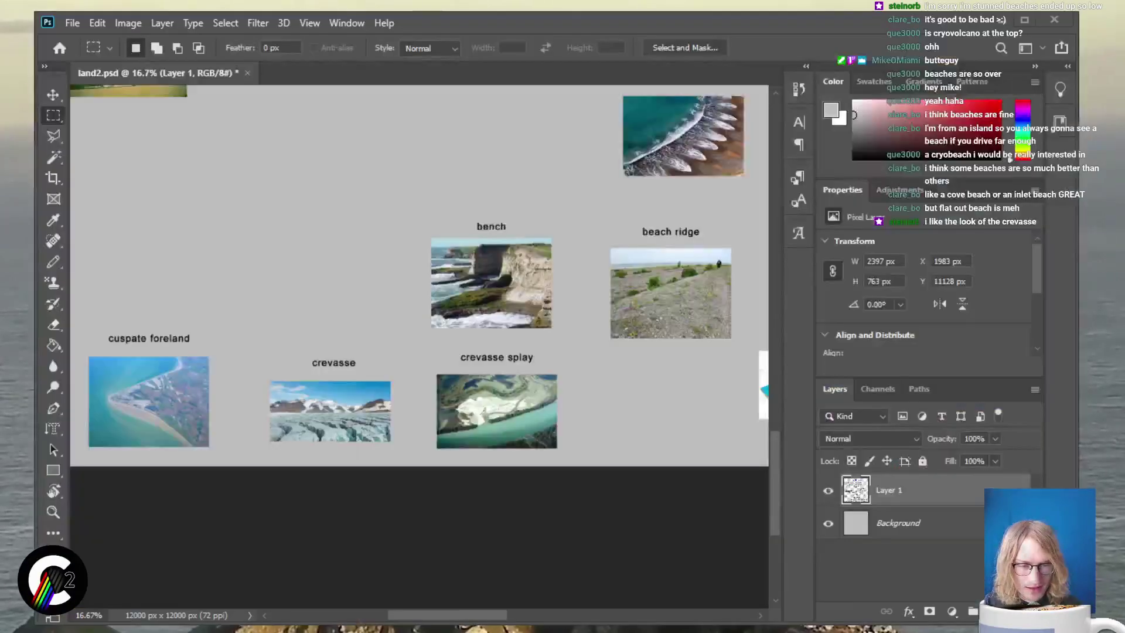
# Reselect the crevasse and crevasse splay pictures with their labels and move them up between confluence and beach cusp
pyautogui.hotkey('ctrl', 'shift', 'd')
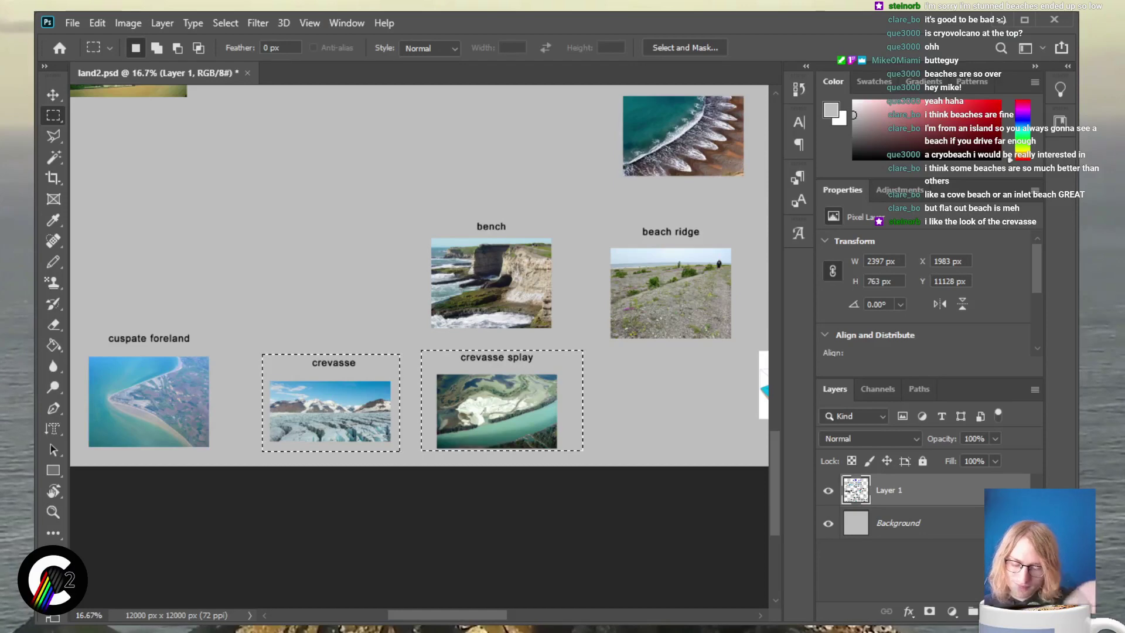
pyautogui.scroll(1, 419, 276)
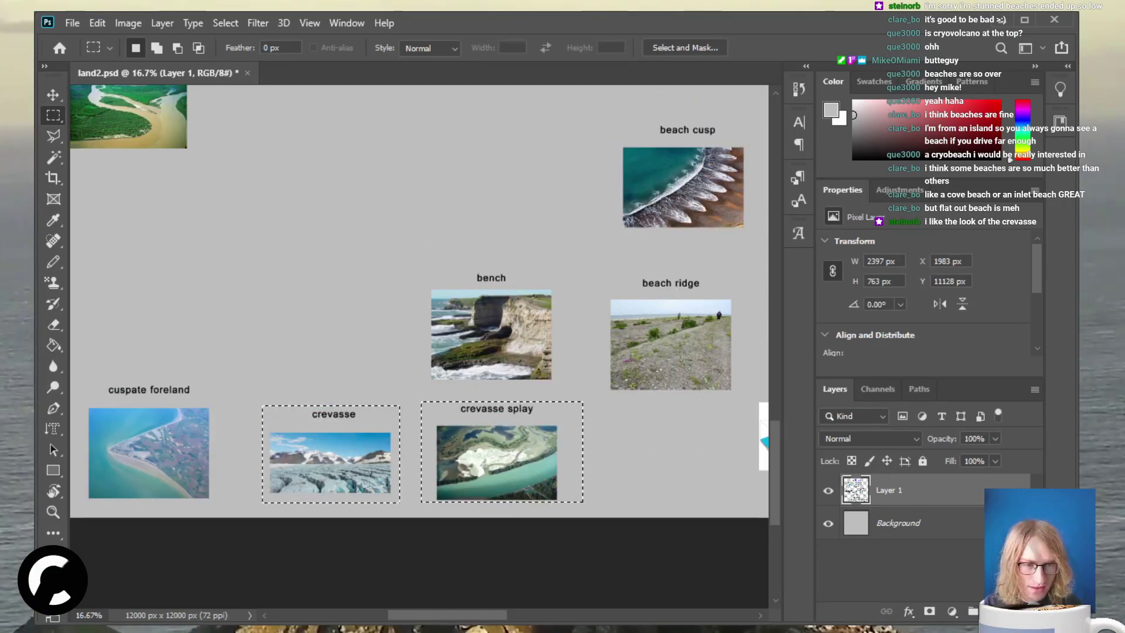
pyautogui.hotkey('ctrl', '-')
pyautogui.press('v')
pyautogui.scroll(1, 478, 433)
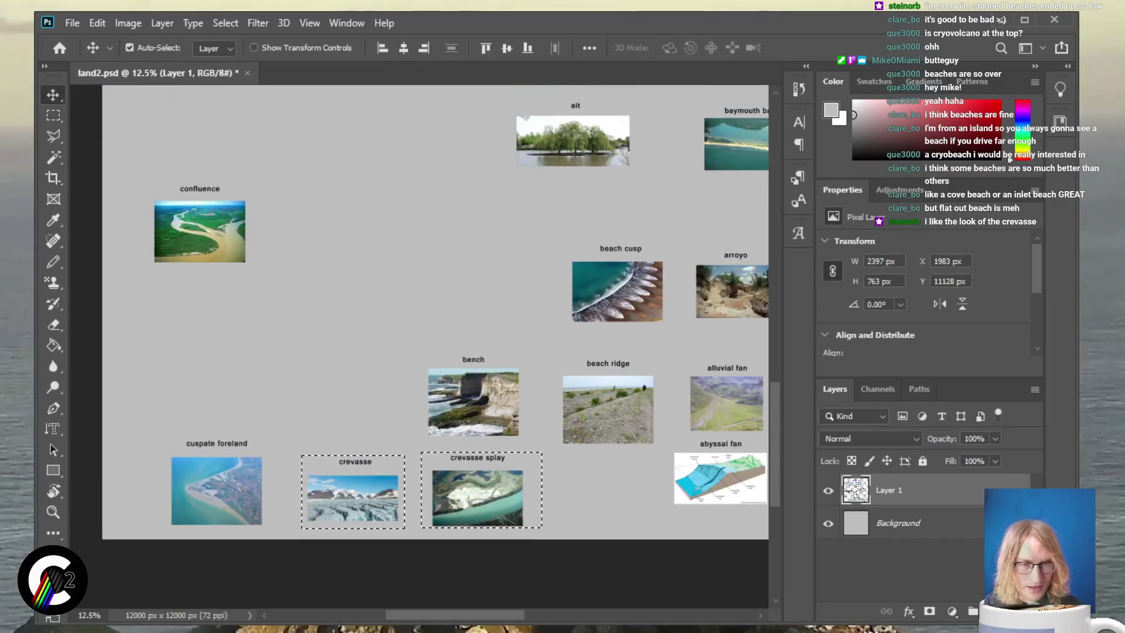
pyautogui.moveTo(478, 498); pyautogui.dragTo(492, 254)
pyautogui.hotkey('ctrl', 'd')
pyautogui.scroll(1, 435, 345)
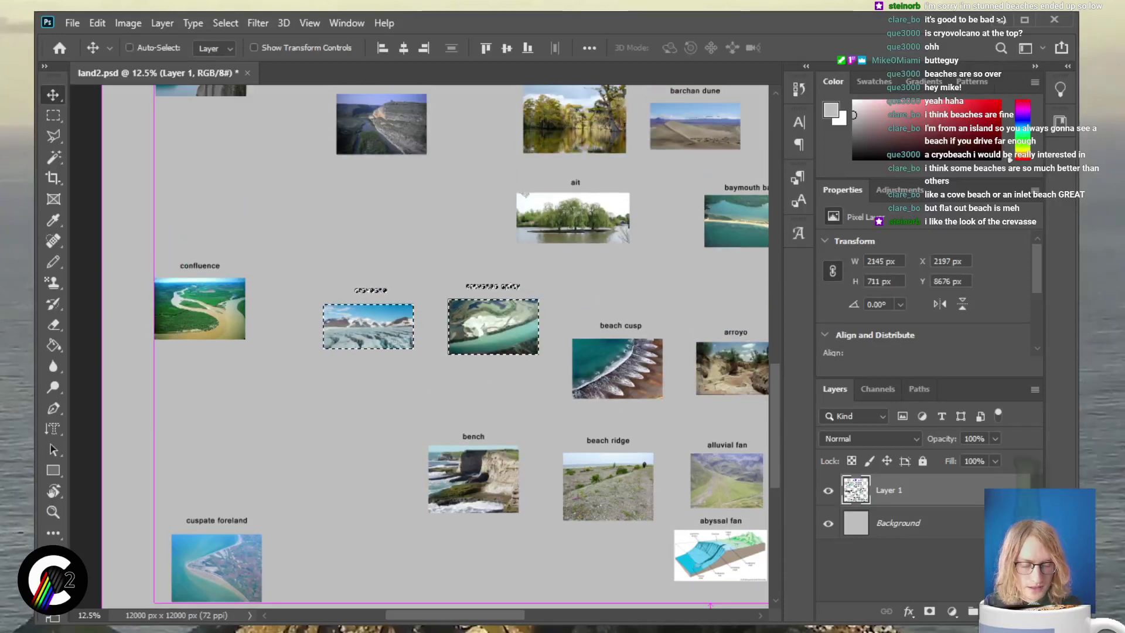
# Move the crevasse picture with its label up into the top tier, beside complex crater and above badlands
pyautogui.press('m')
pyautogui.moveTo(318, 280); pyautogui.dragTo(426, 369)
pyautogui.scroll(1, 427, 369)
pyautogui.scroll(2, 435, 345)
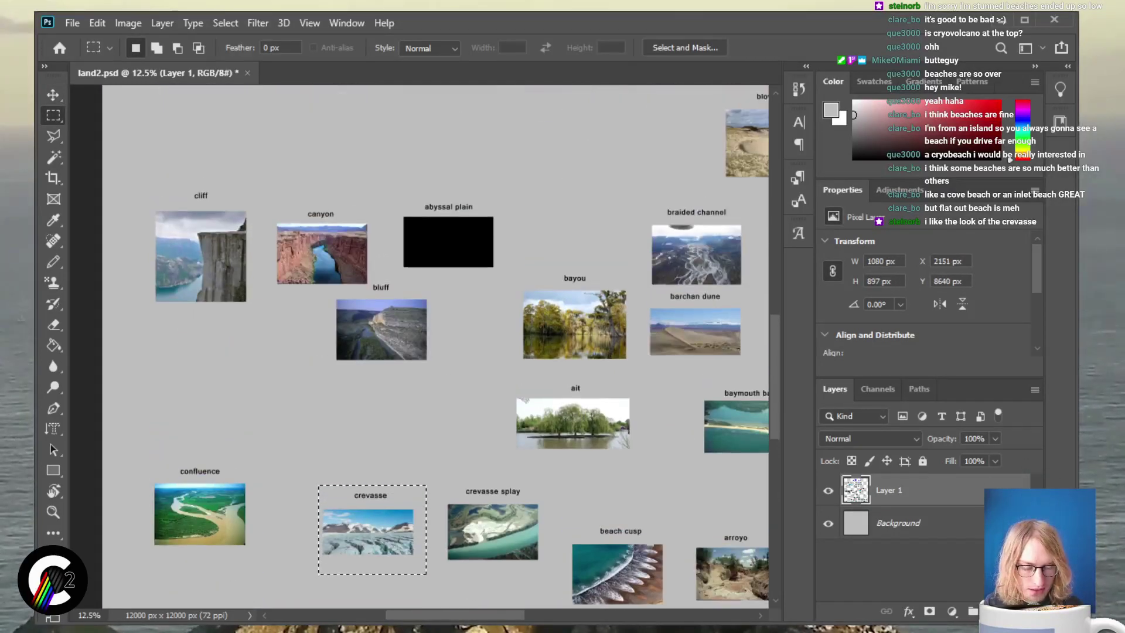
pyautogui.press('v')
pyautogui.moveTo(368, 531); pyautogui.dragTo(546, 236)
pyautogui.scroll(3, 547, 235)
pyautogui.scroll(1, 547, 235)
pyautogui.moveTo(547, 514); pyautogui.dragTo(355, 323)
pyautogui.scroll(2, 355, 323)
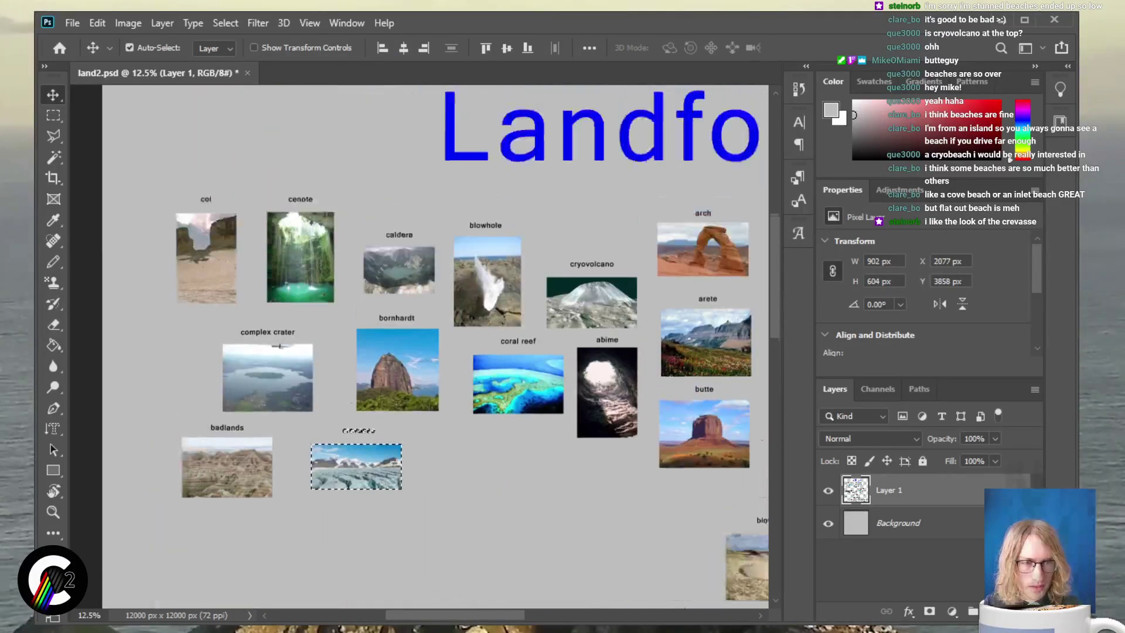
pyautogui.moveTo(356, 467); pyautogui.dragTo(159, 378)
pyautogui.hotkey('ctrl', 'd')
pyautogui.scroll(-1, 435, 346)
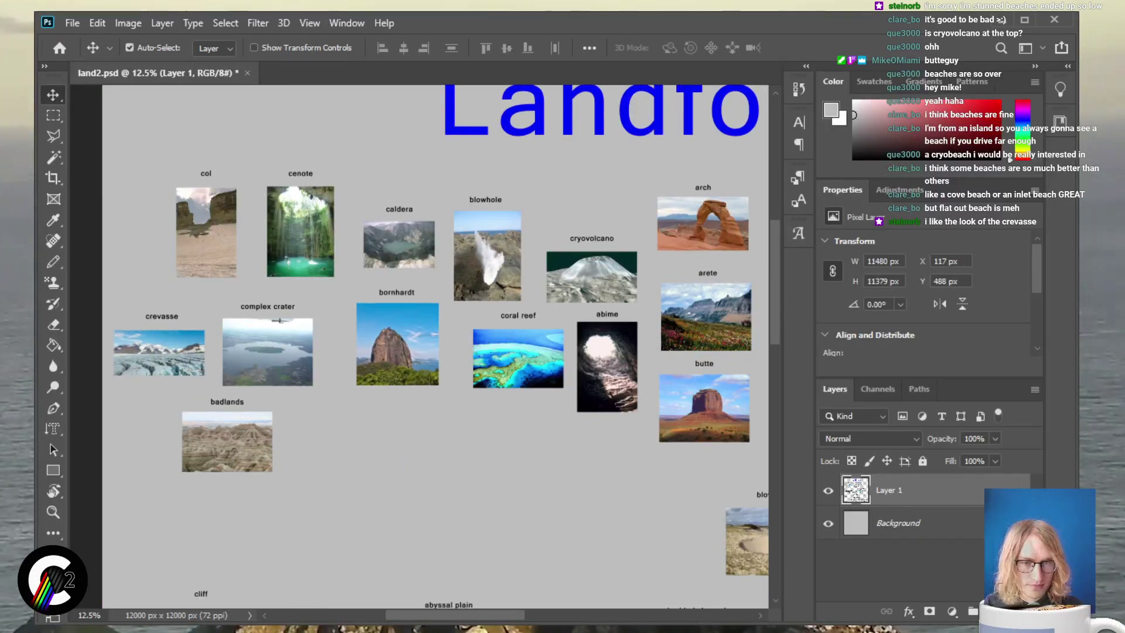
# Move the bay picture with its label out of the top tier into the open space above coast and beach
pyautogui.hscroll(10, 419, 346)
pyautogui.scroll(2, 419, 346)
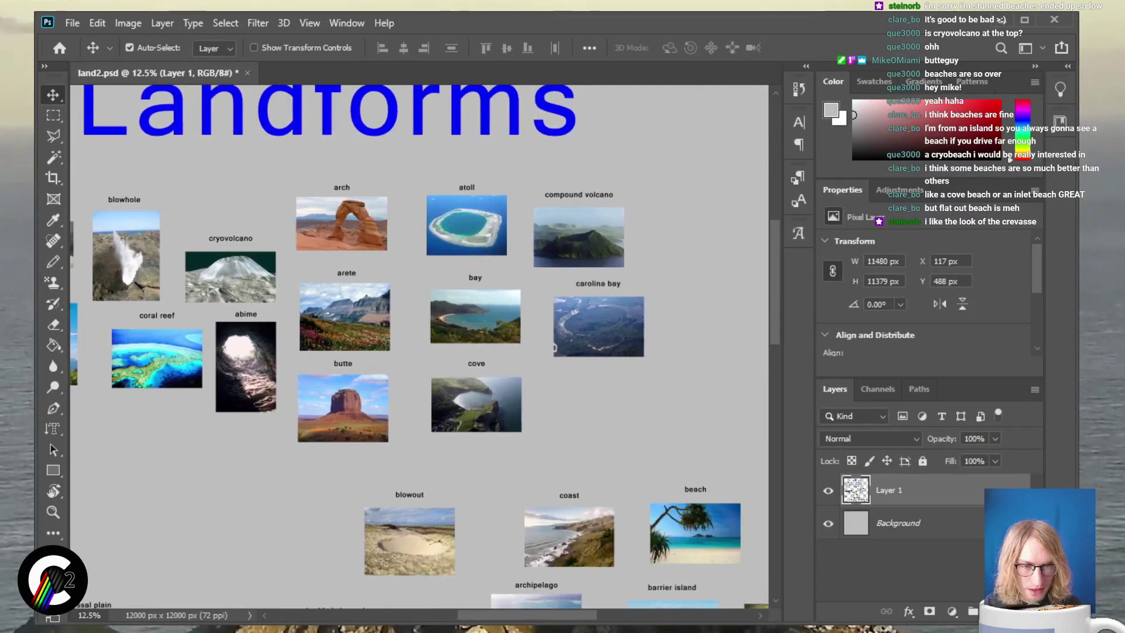
pyautogui.scroll(-1, 419, 346)
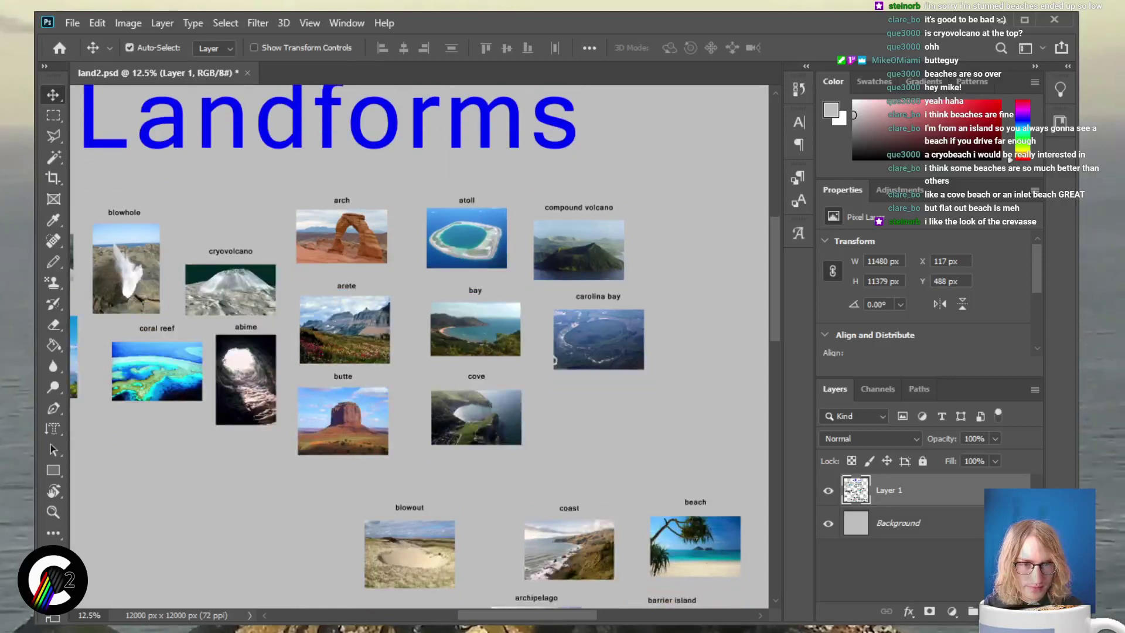
pyautogui.scroll(-1, 419, 346)
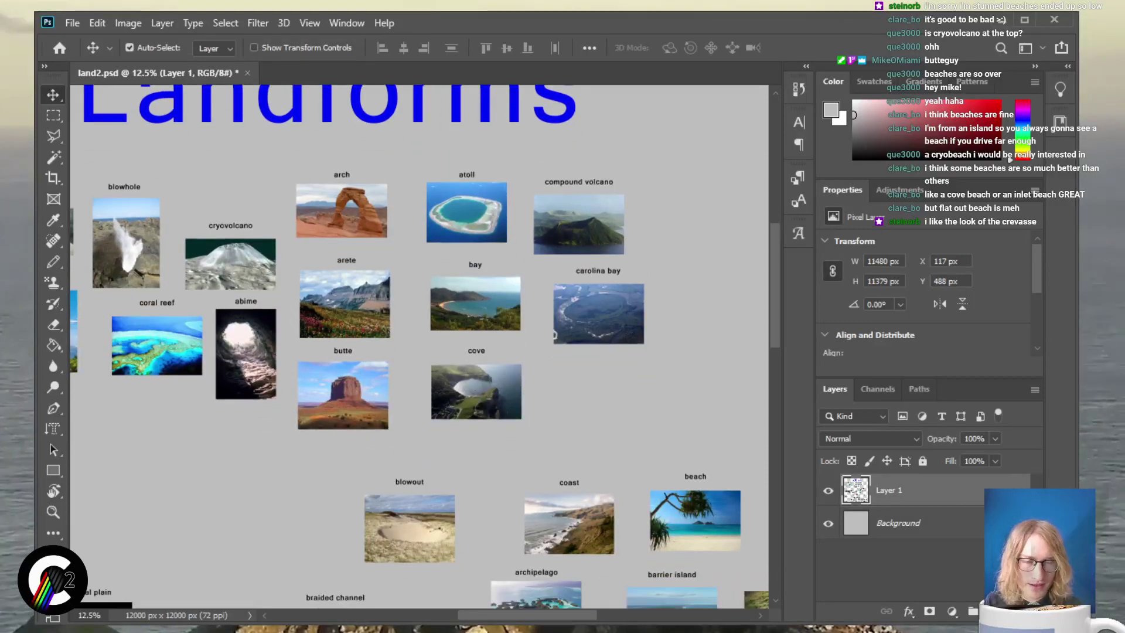
pyautogui.press('m')
pyautogui.moveTo(420, 266); pyautogui.dragTo(531, 342)
pyautogui.moveTo(416, 255); pyautogui.dragTo(523, 319)
pyautogui.scroll(-2, 523, 319)
pyautogui.press('v')
pyautogui.moveTo(475, 213); pyautogui.dragTo(633, 338)
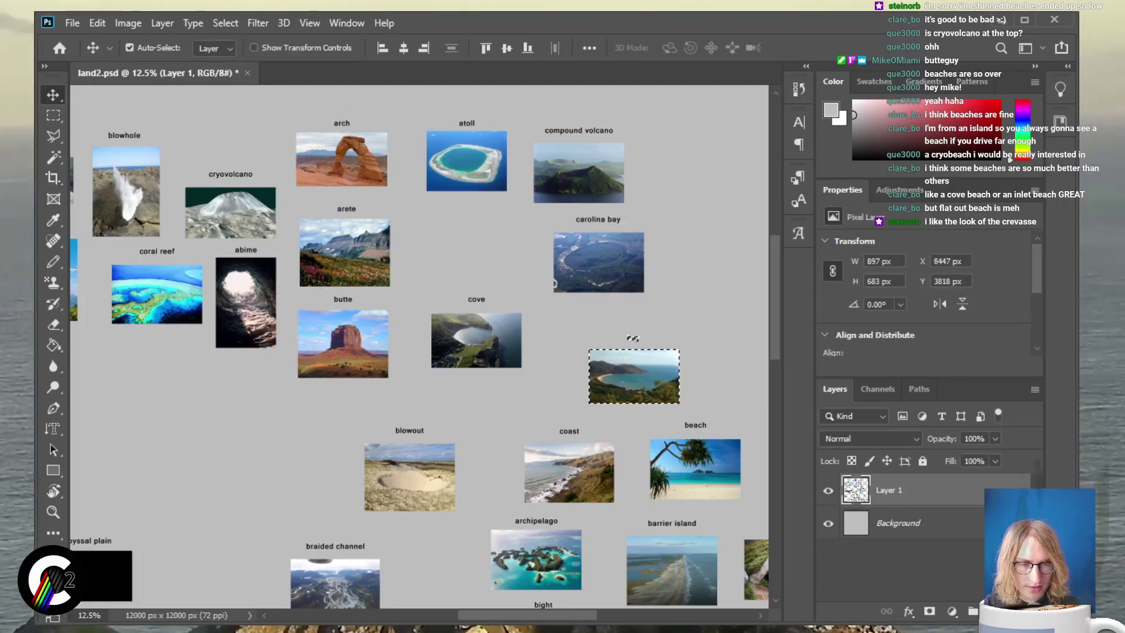
pyautogui.hotkey('ctrl', 'd')
# Move the blowout picture with its label further left in its row to make space beside coast
pyautogui.press('m')
pyautogui.moveTo(341, 418); pyautogui.dragTo(463, 522)
pyautogui.press('v')
pyautogui.moveTo(421, 430); pyautogui.dragTo(215, 433)
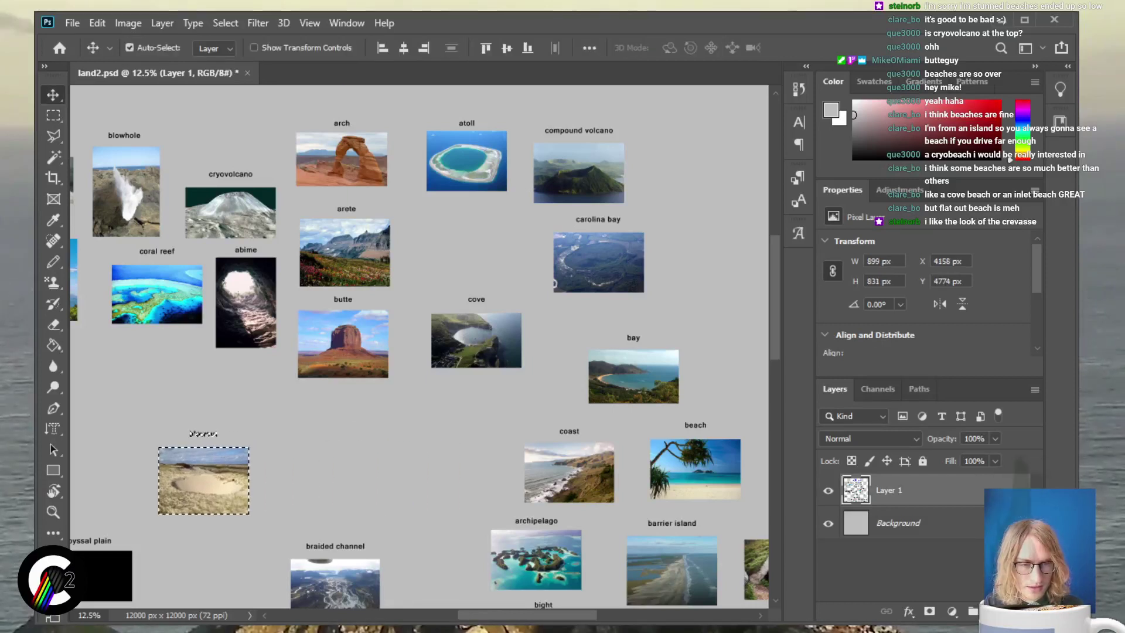
# Move the bay picture beside coast and the cove picture between blowout and bay, each with its label
pyautogui.press('m')
pyautogui.moveTo(570, 326); pyautogui.dragTo(694, 407)
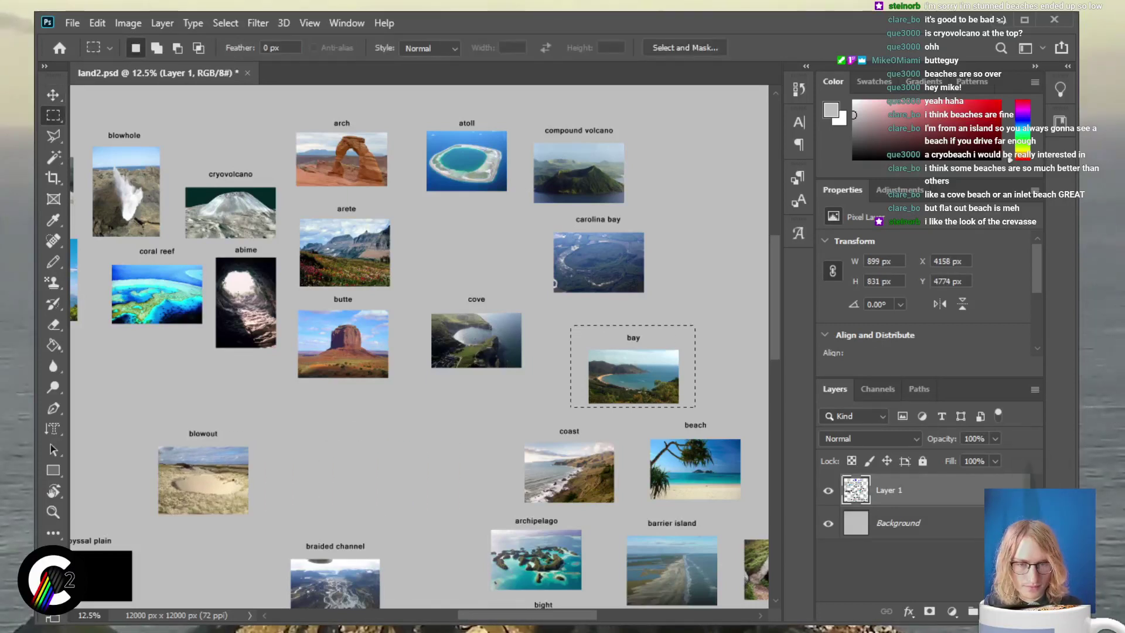
pyautogui.press('v')
pyautogui.moveTo(632, 338); pyautogui.dragTo(461, 437)
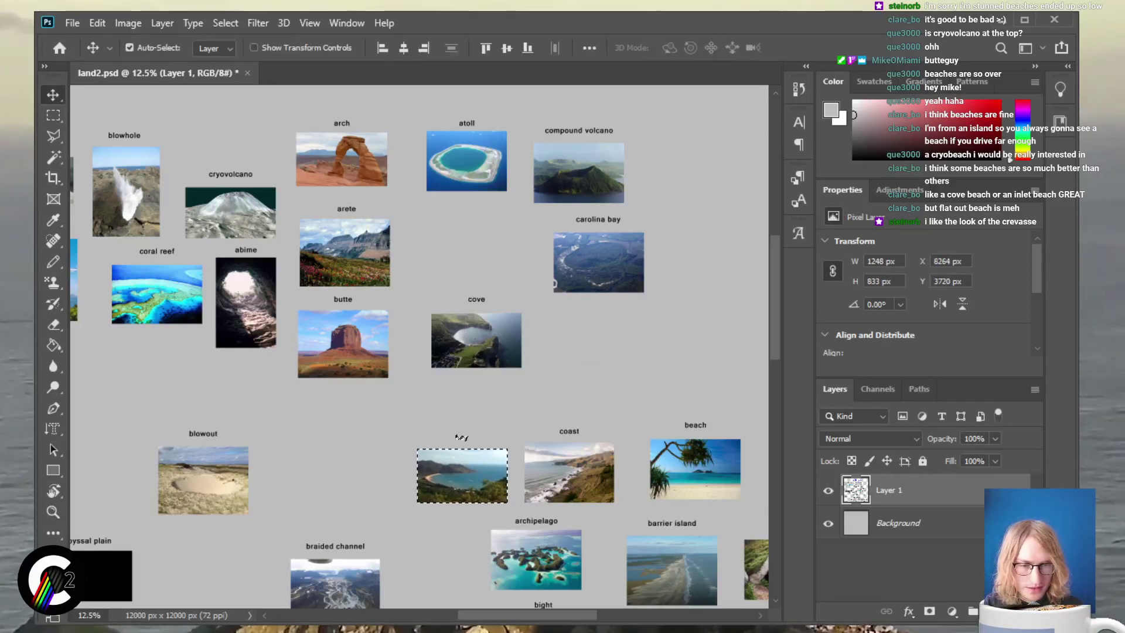
pyautogui.press('m')
pyautogui.moveTo(426, 292); pyautogui.dragTo(532, 398)
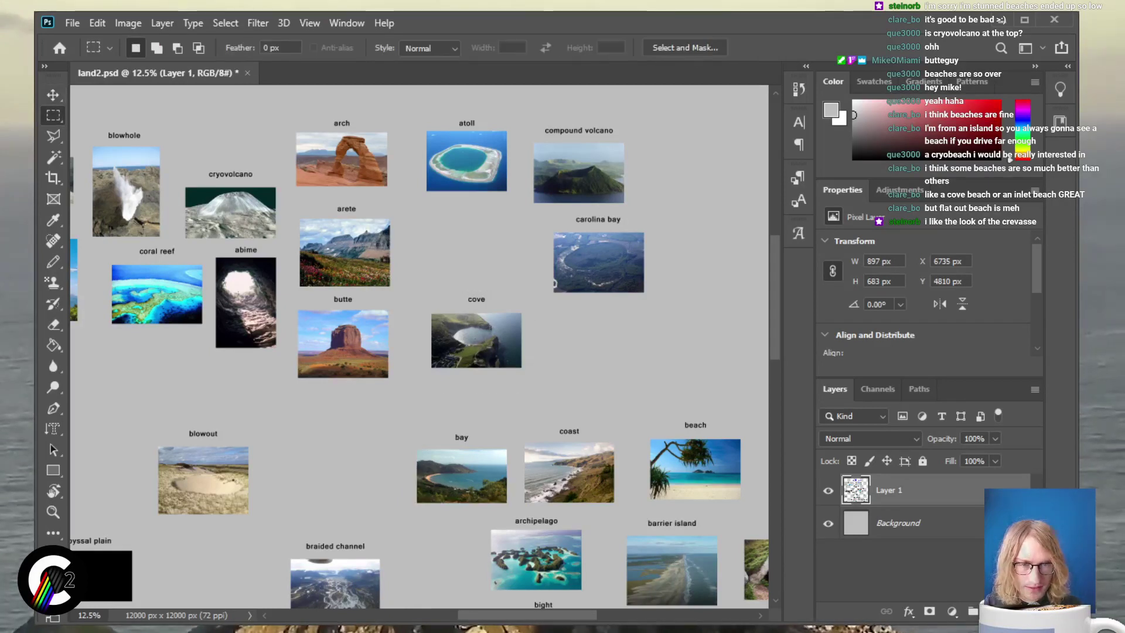
pyautogui.press('v')
pyautogui.moveTo(476, 340); pyautogui.dragTo(341, 471)
pyautogui.hotkey('ctrl', 'd')
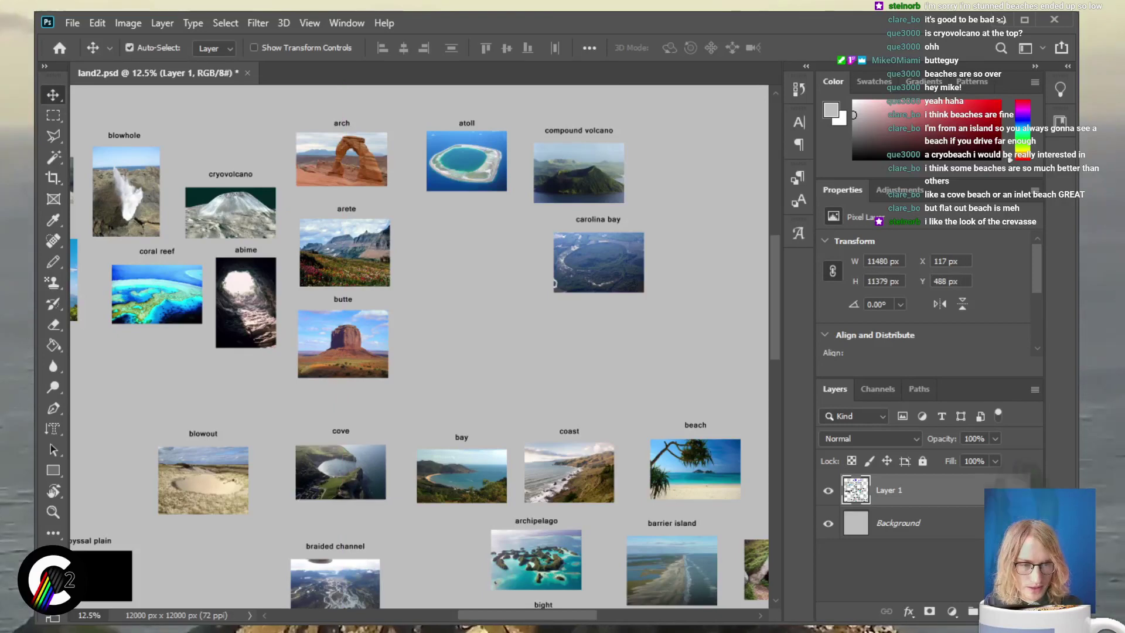
# Move the butte picture with its label below atoll, between arete and carolina bay
pyautogui.scroll(2, 419, 345)
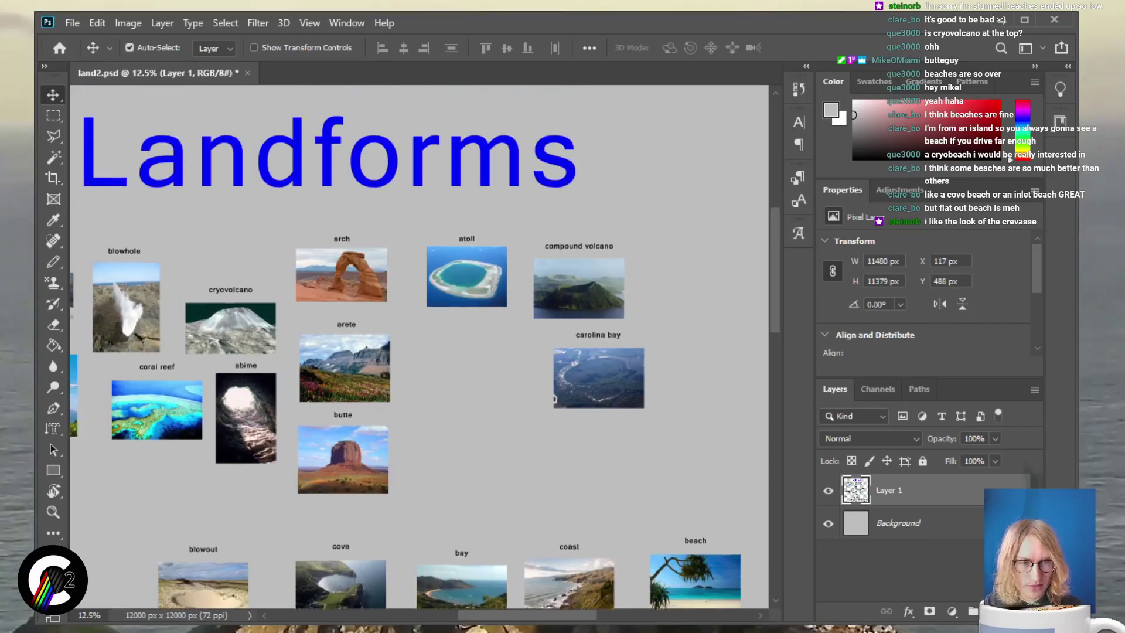
pyautogui.press('m')
pyautogui.moveTo(296, 408); pyautogui.dragTo(403, 509)
pyautogui.press('v')
pyautogui.moveTo(357, 466); pyautogui.dragTo(361, 469)
pyautogui.moveTo(345, 417); pyautogui.dragTo(466, 333)
pyautogui.hotkey('ctrl', 'd')
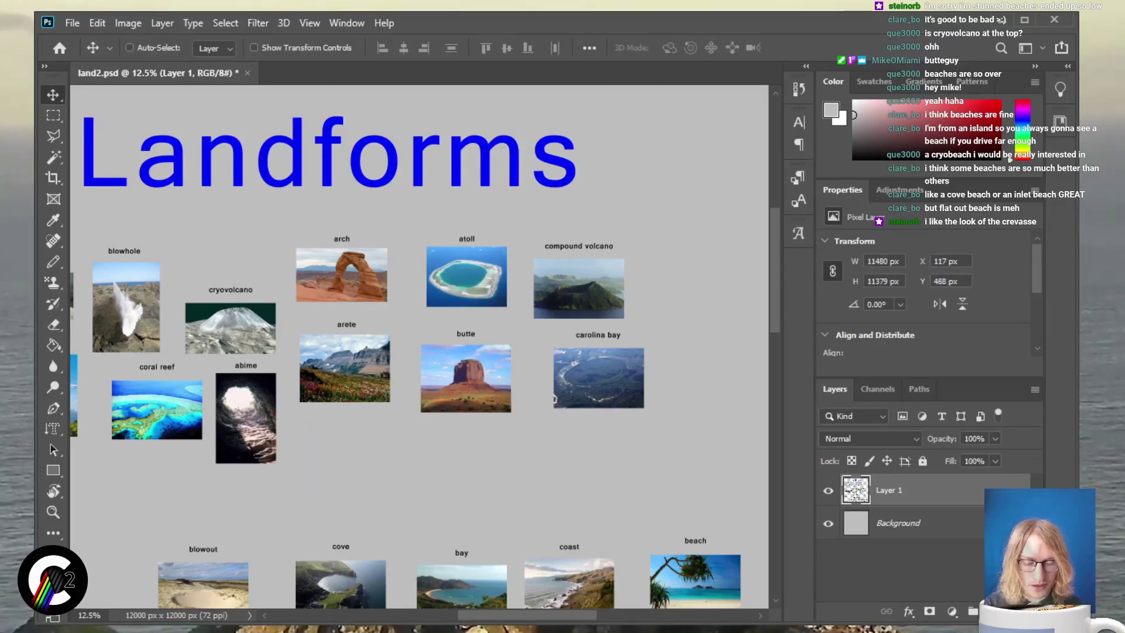
# Examine the top tier up close, from compound volcano and atoll across to col, crevasse and badlands
pyautogui.hotkey('ctrl', '+')
pyautogui.scroll(3, 419, 346)
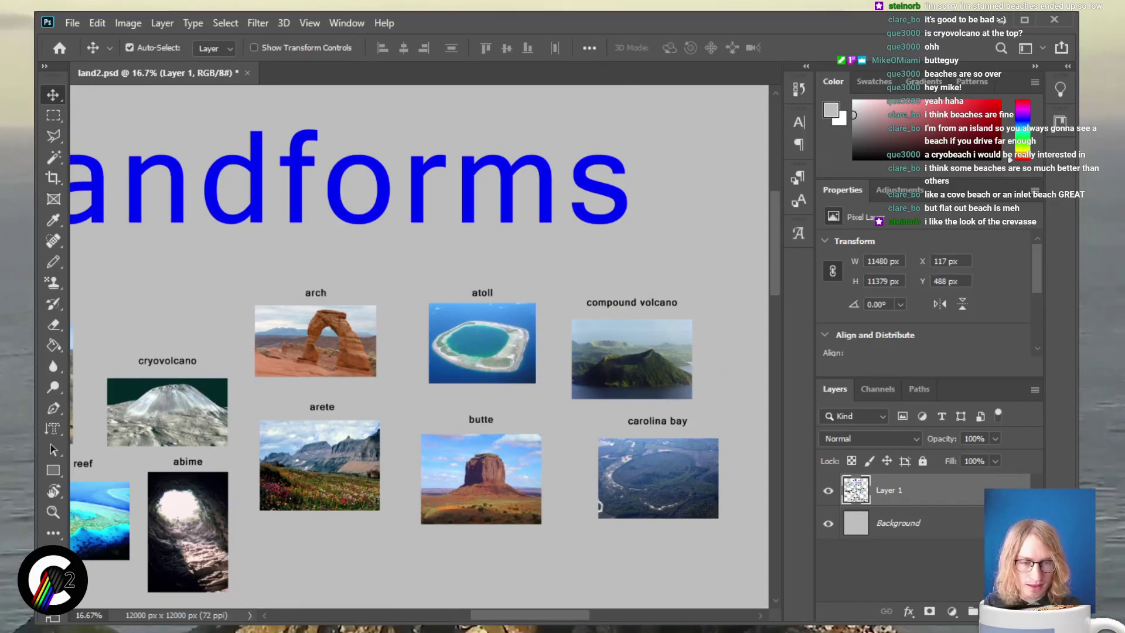
pyautogui.hscroll(-10, 419, 346)
pyautogui.scroll(-1, 419, 345)
pyautogui.scroll(-1, 419, 345)
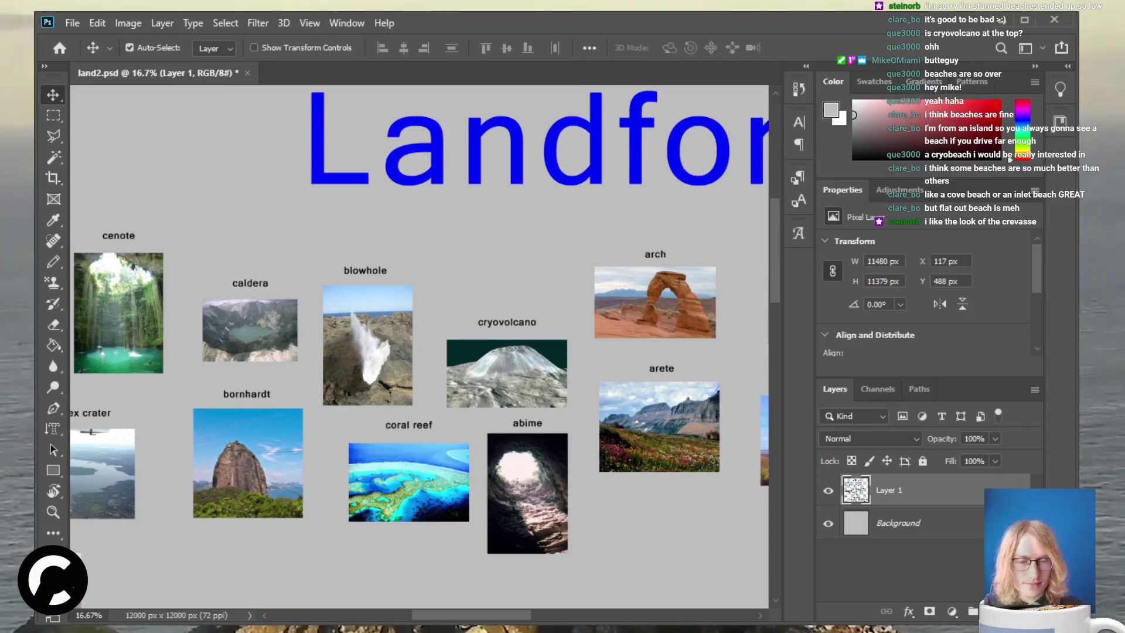
pyautogui.scroll(-1, 419, 346)
pyautogui.hscroll(-5, 419, 346)
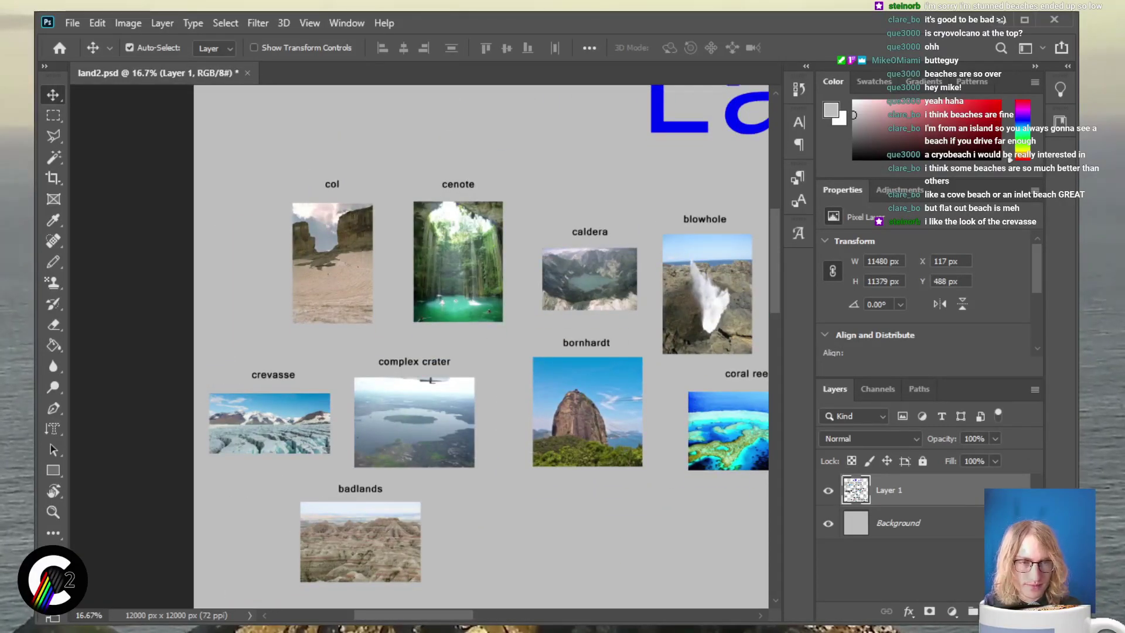
pyautogui.scroll(-6, 481, 345)
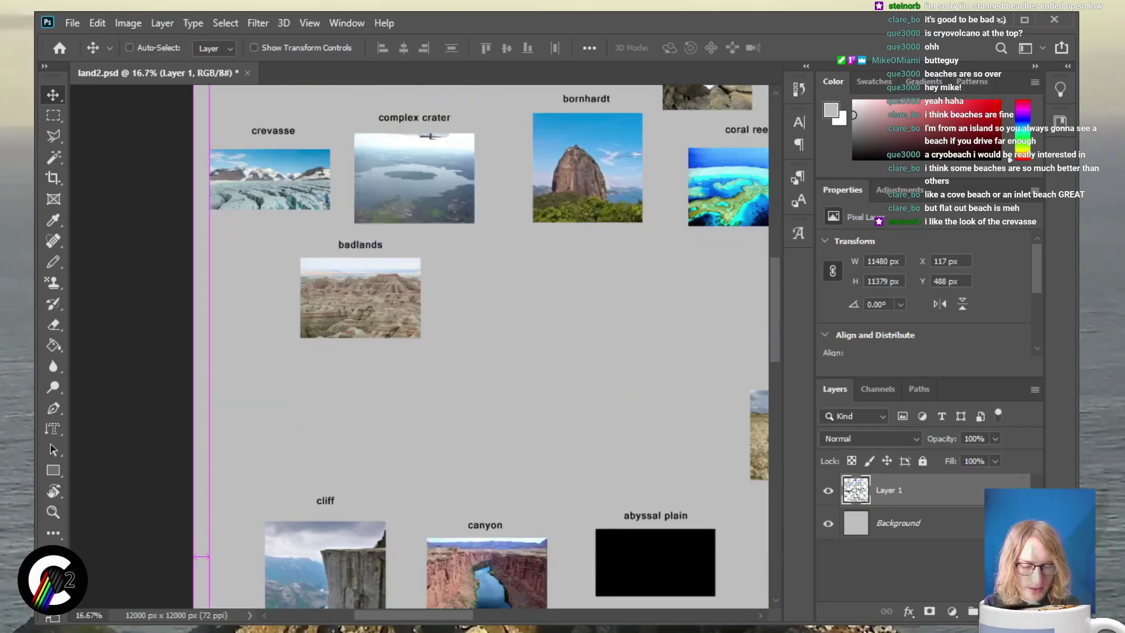
# Move the abyssal plain picture with its label to the spot directly below blowout and above bayou
pyautogui.hotkey('ctrl', '-')
pyautogui.scroll(-3, 510, 346)
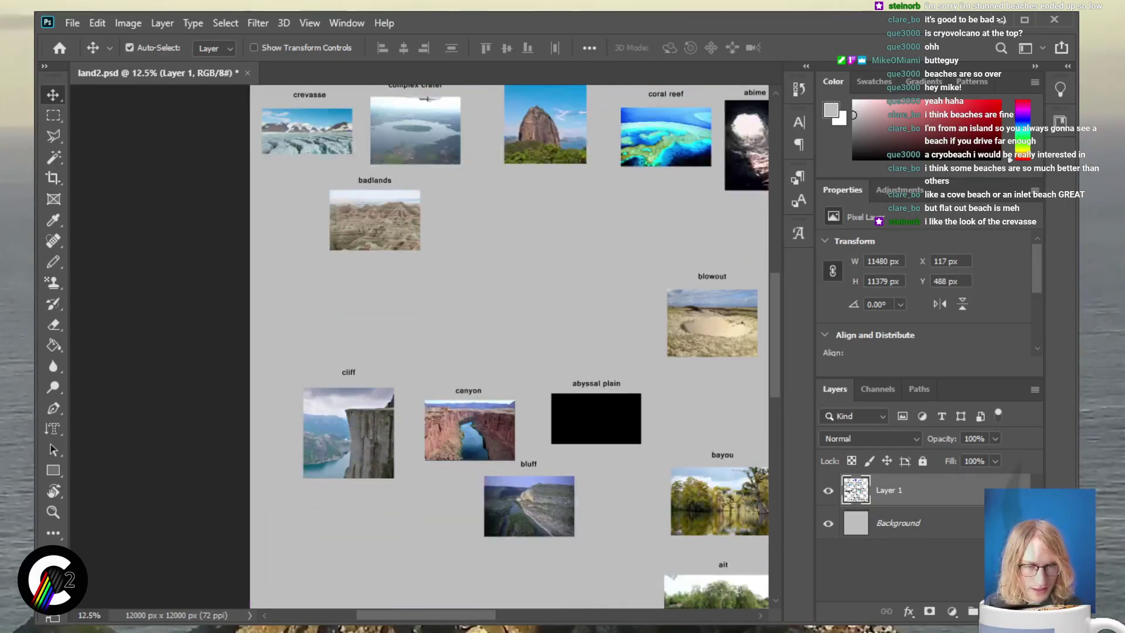
pyautogui.press('ctrl')
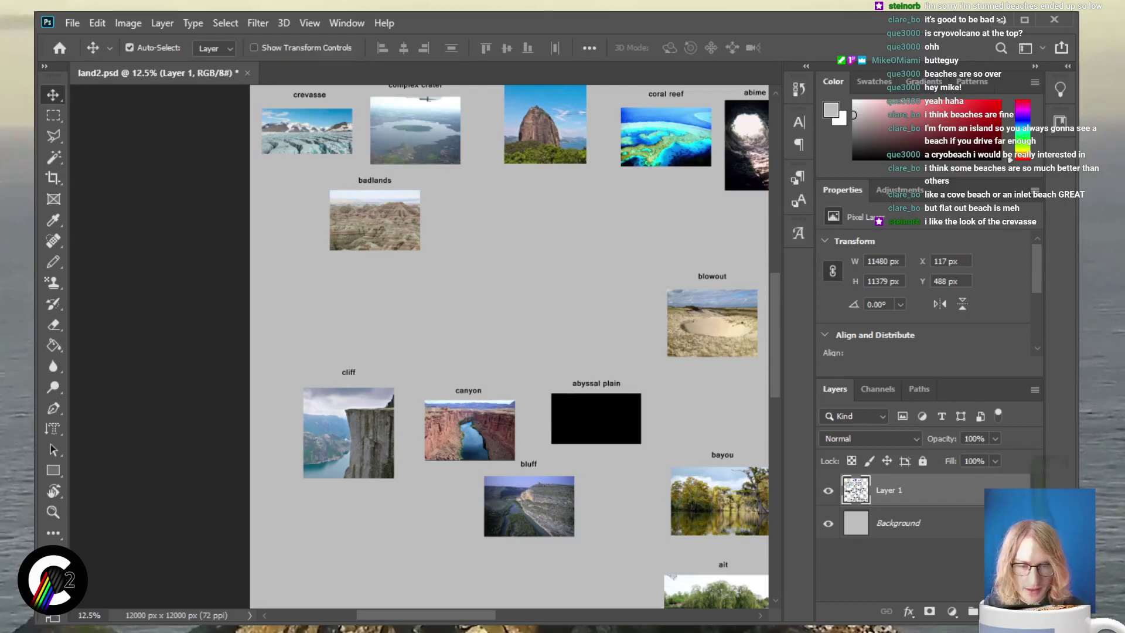
pyautogui.hscroll(3, 420, 346)
pyautogui.hotkey('ctrl', '-')
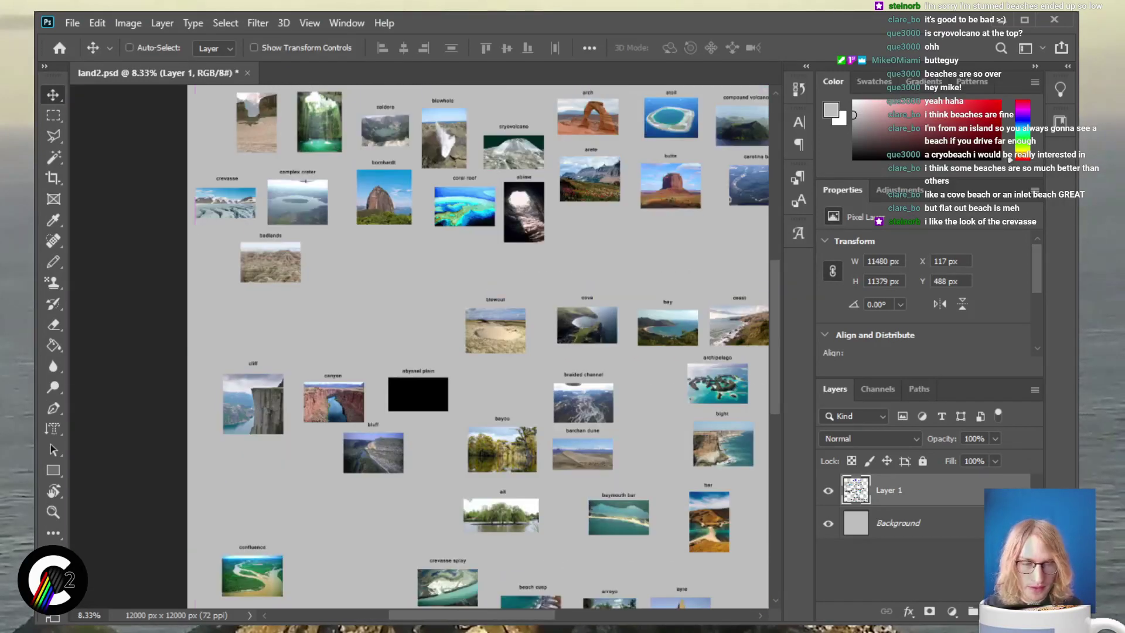
pyautogui.press('m')
pyautogui.moveTo(479, 420); pyautogui.dragTo(496, 389)
pyautogui.press('v')
pyautogui.hotkey('ctrl', 'd')
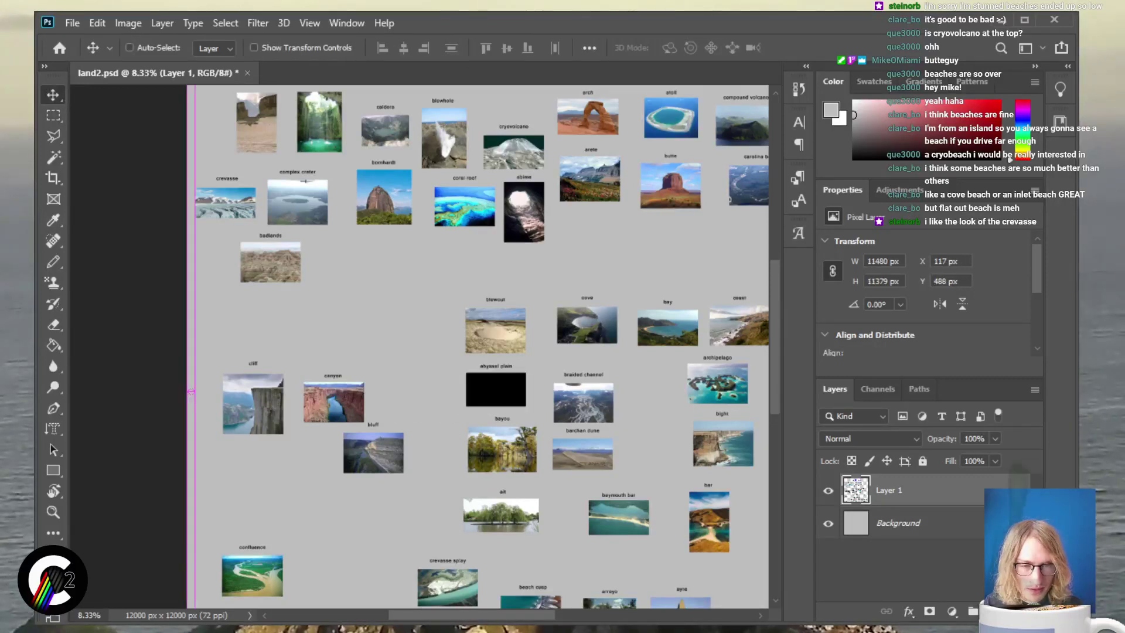
# Look over the middle and lower tiers and then the whole chart to check the current ranking
pyautogui.scroll(-2, 495, 389)
pyautogui.scroll(-1, 496, 389)
pyautogui.keyDown('ctrl'); pyautogui.click(369, 451); pyautogui.keyUp('ctrl')
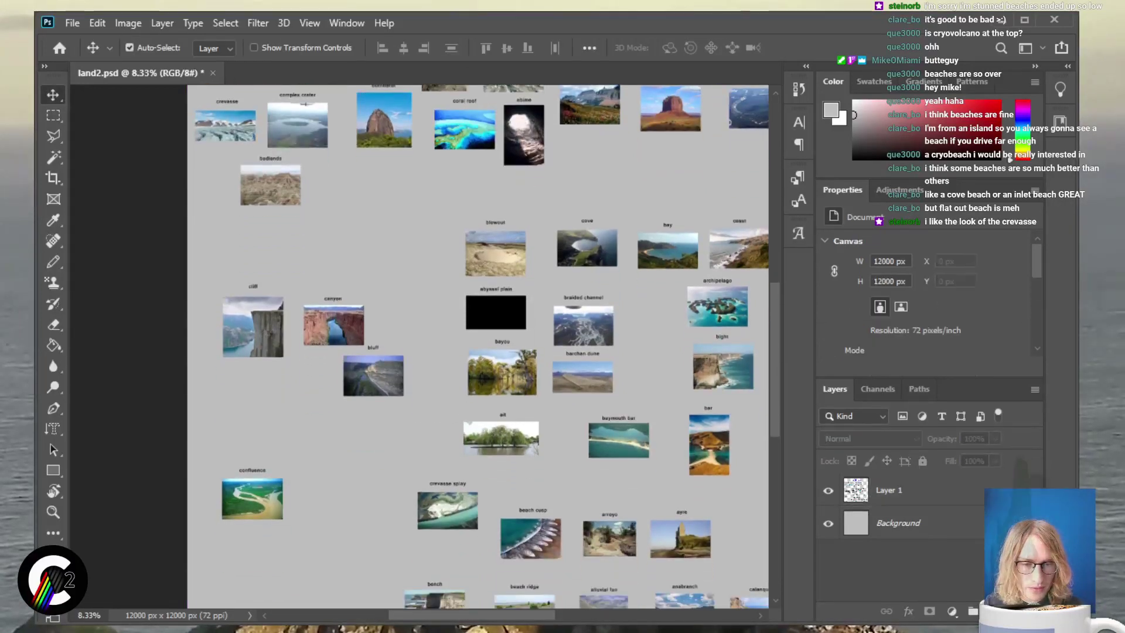
pyautogui.hscroll(7, 419, 346)
pyautogui.scroll(-3, 419, 346)
pyautogui.scroll(4, 419, 346)
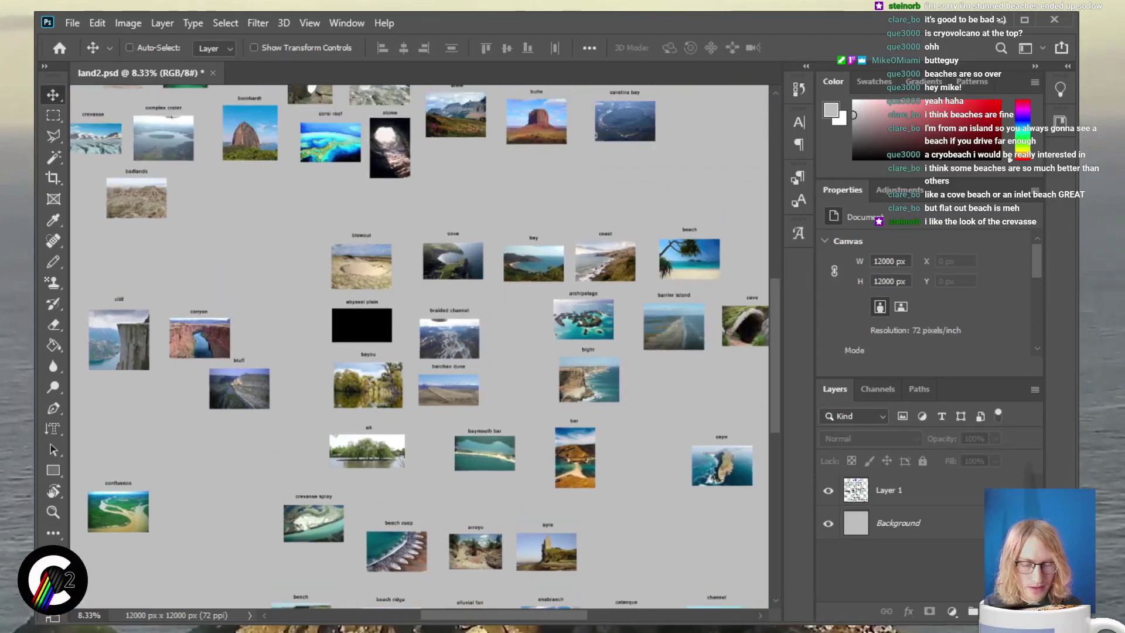
pyautogui.hotkey('ctrl', '+')
pyautogui.hscroll(3, 419, 346)
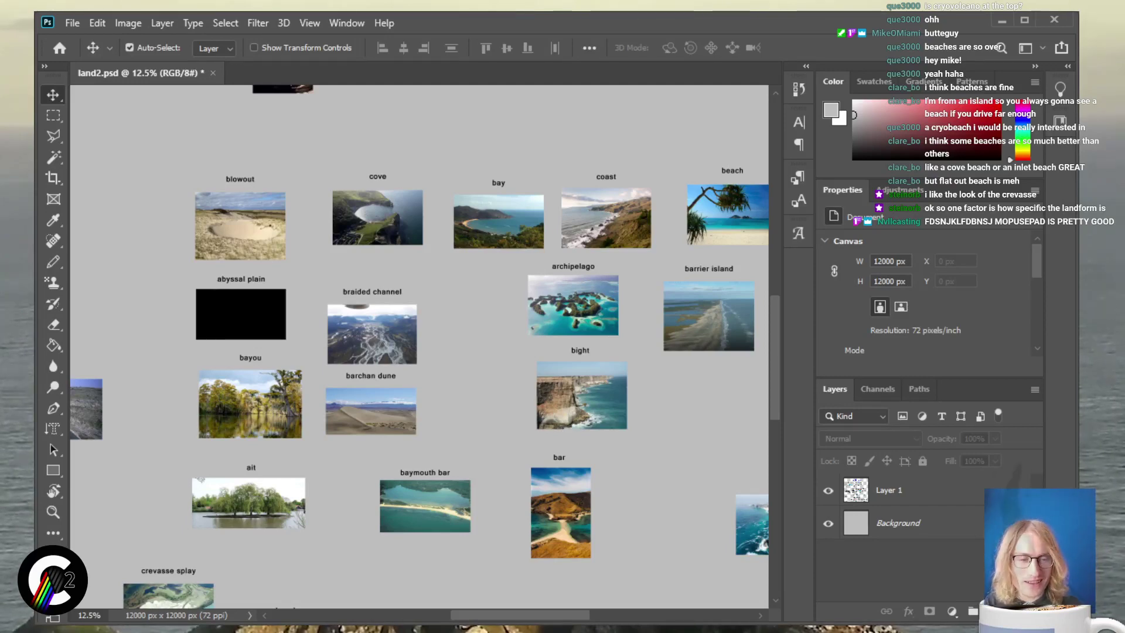
pyautogui.scroll(-4, 419, 346)
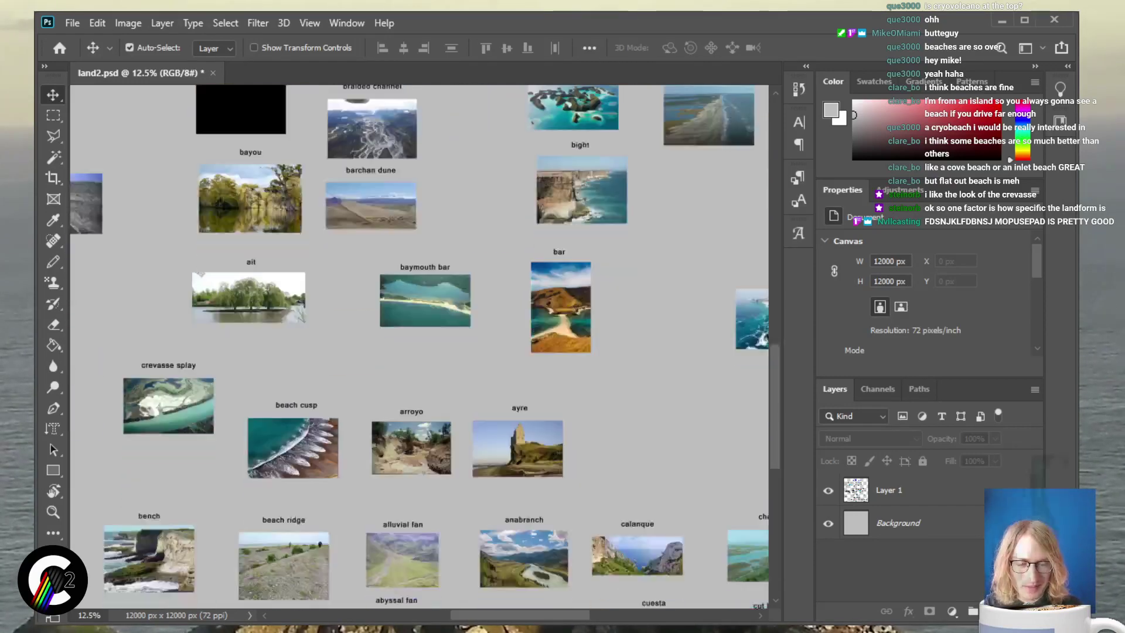
pyautogui.hotkey('ctrl', '-')
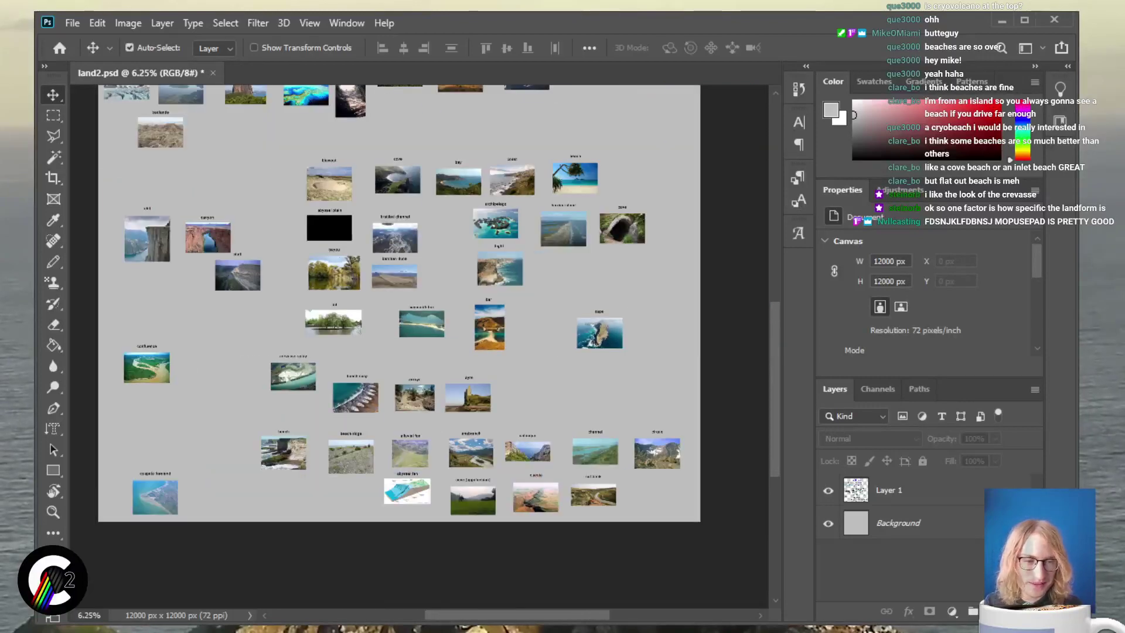
pyautogui.scroll(3, 398, 305)
pyautogui.hotkey('ctrl', '-')
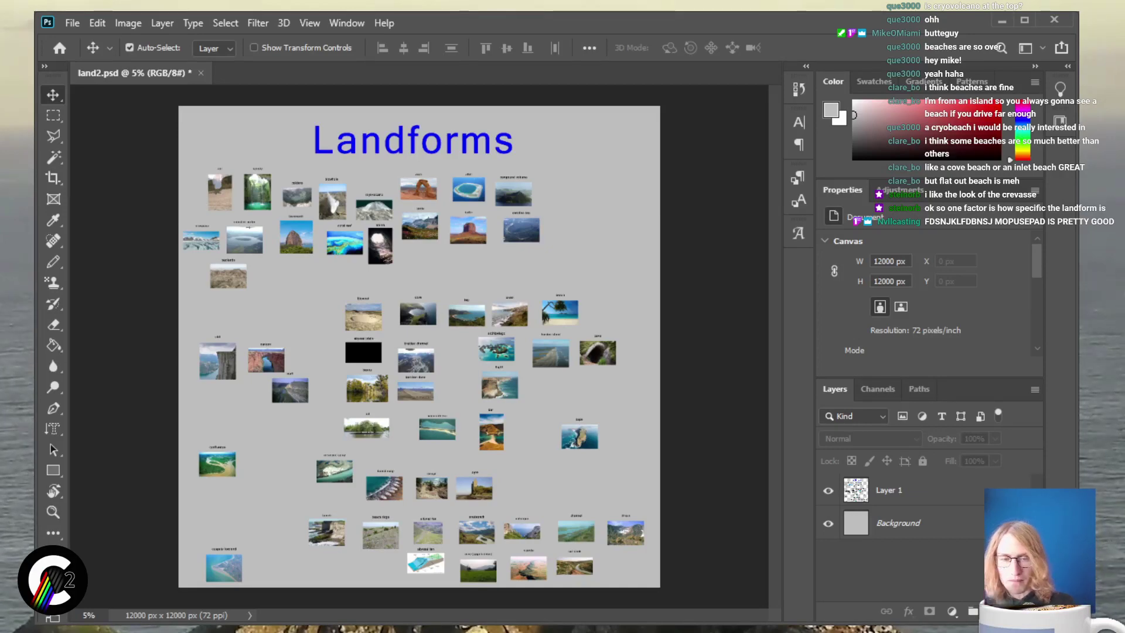
# Examine the bottom tier up close around beach ridge, alluvial fan, abyssal fan and anabranch
pyautogui.hotkey('ctrl', '+')
pyautogui.hotkey('ctrl', '+')
pyautogui.hotkey('ctrl', '+')
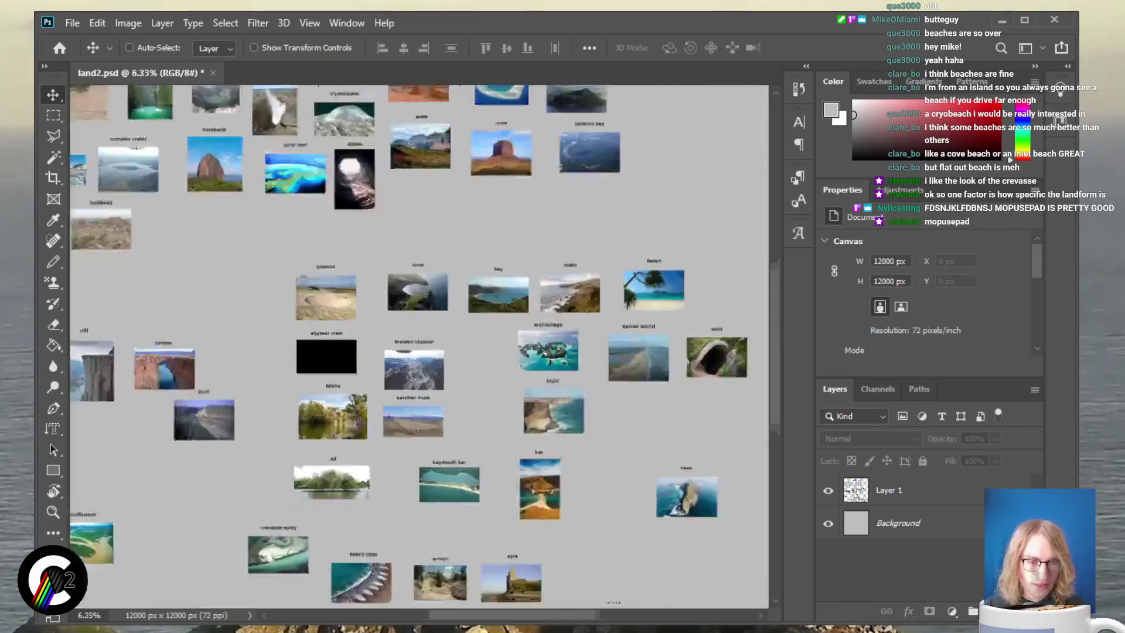
pyautogui.scroll(-10, 419, 346)
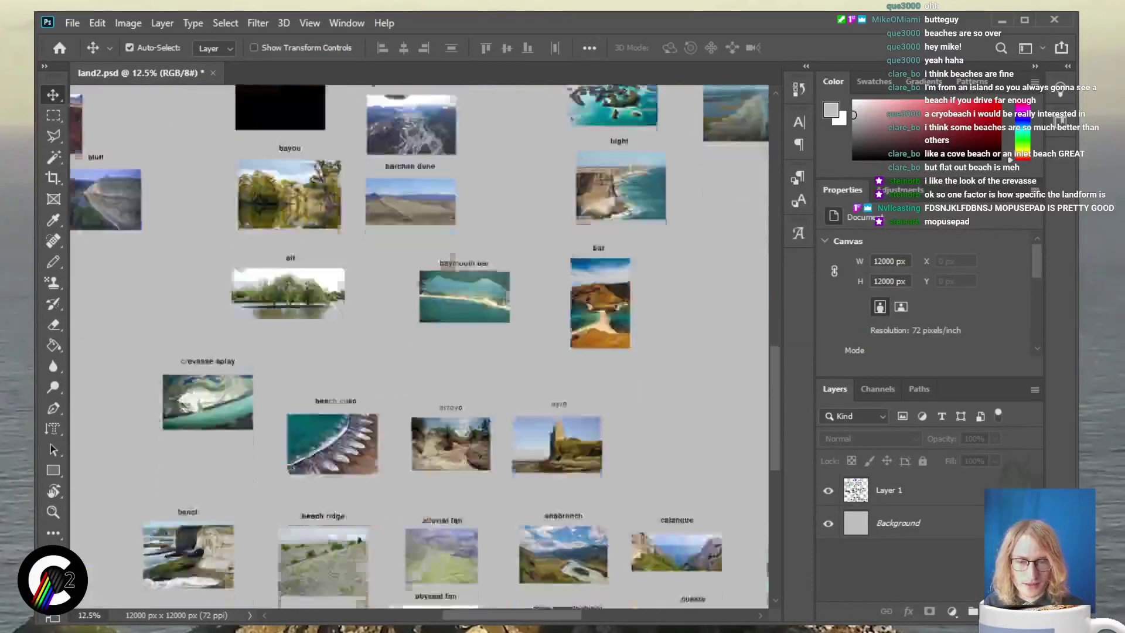
pyautogui.scroll(-1, 419, 304)
pyautogui.scroll(-2, 419, 305)
pyautogui.hotkey('ctrl', '+')
pyautogui.hotkey('ctrl', '+')
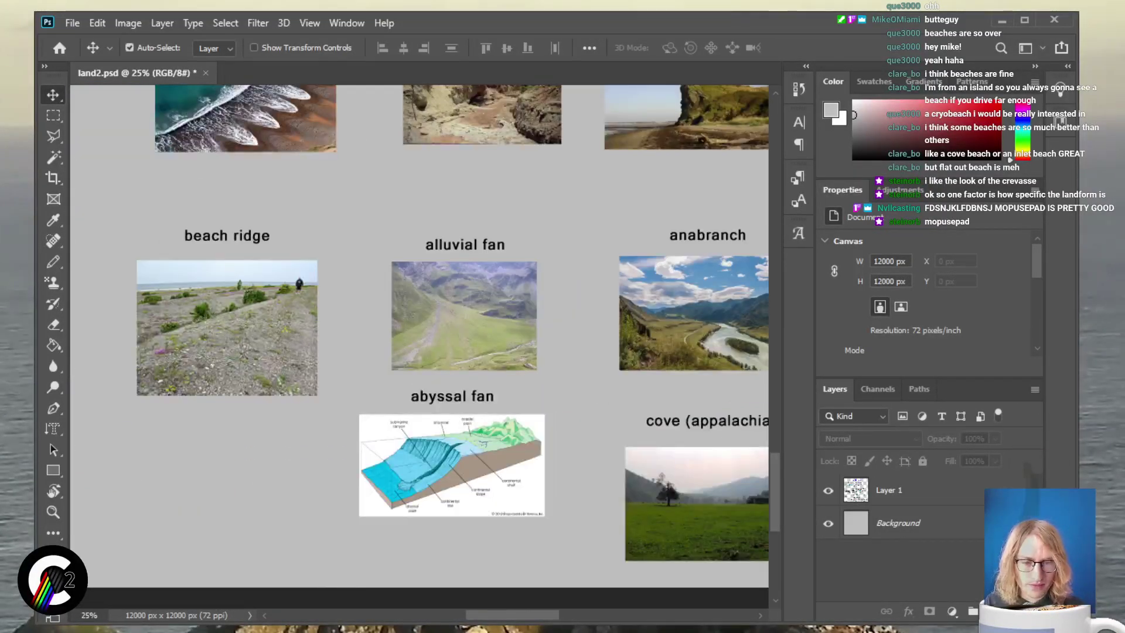
# Examine the bottom tier up close from alluvial fan and abyssal fan across to calanque and cuesta
pyautogui.hscroll(3, 419, 337)
pyautogui.scroll(-1, 418, 337)
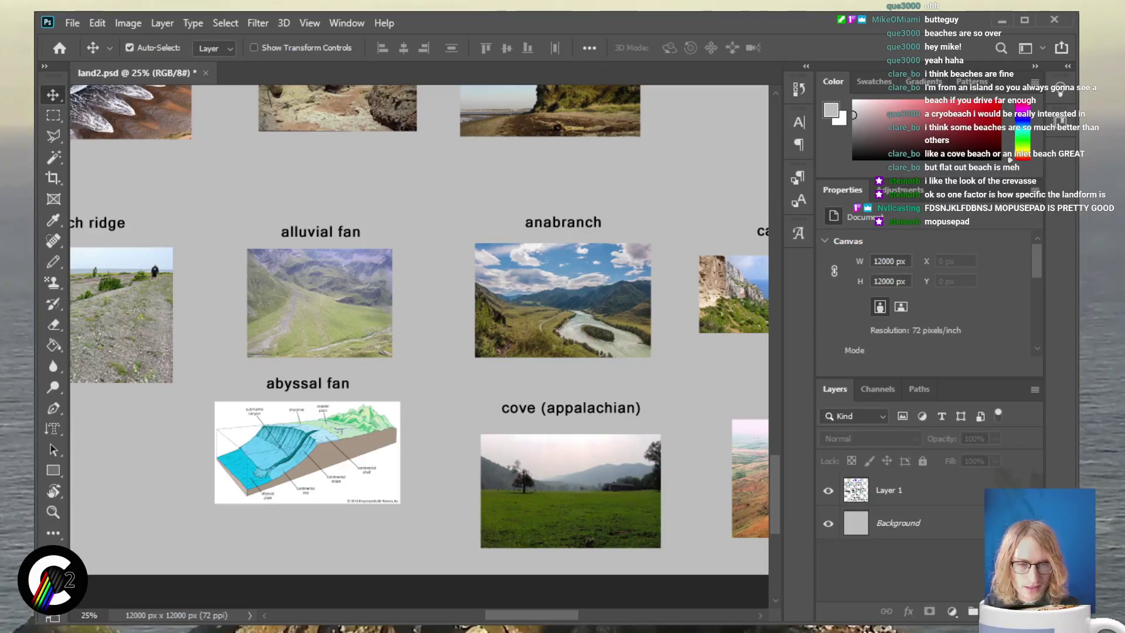
pyautogui.hscroll(2, 420, 340)
pyautogui.hscroll(-2, 419, 328)
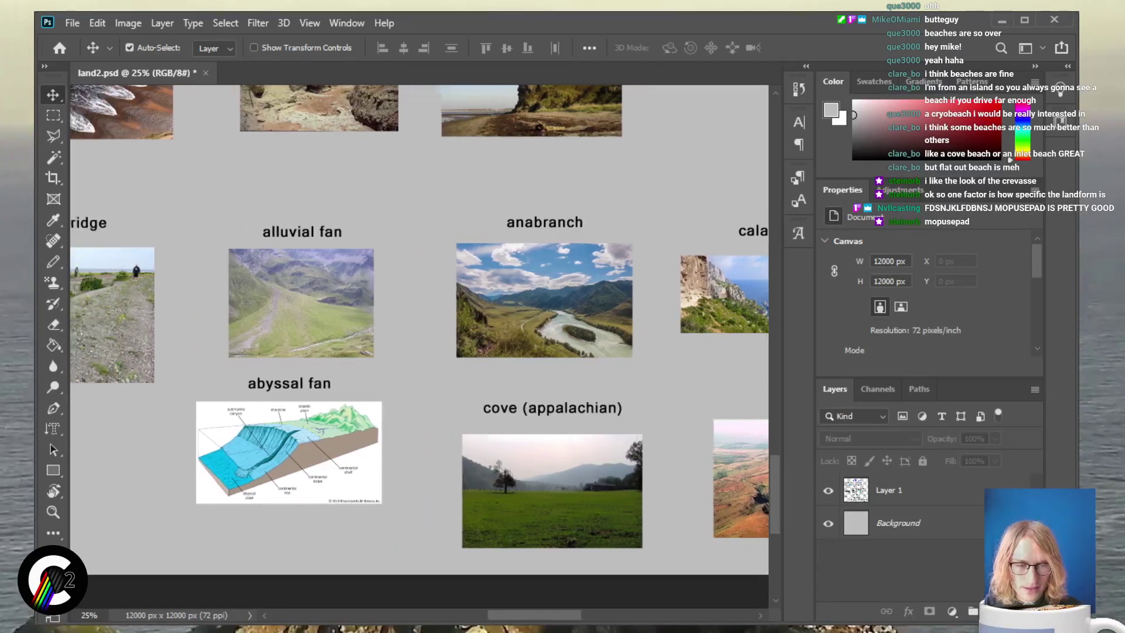
pyautogui.hscroll(2, 419, 328)
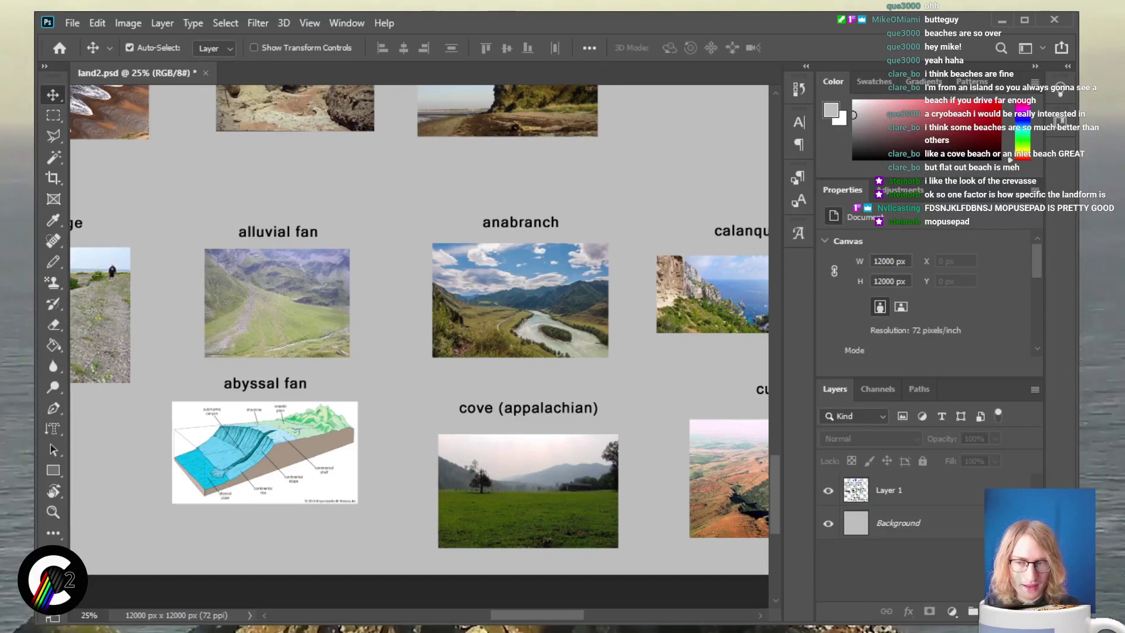
pyautogui.hscroll(2, 419, 328)
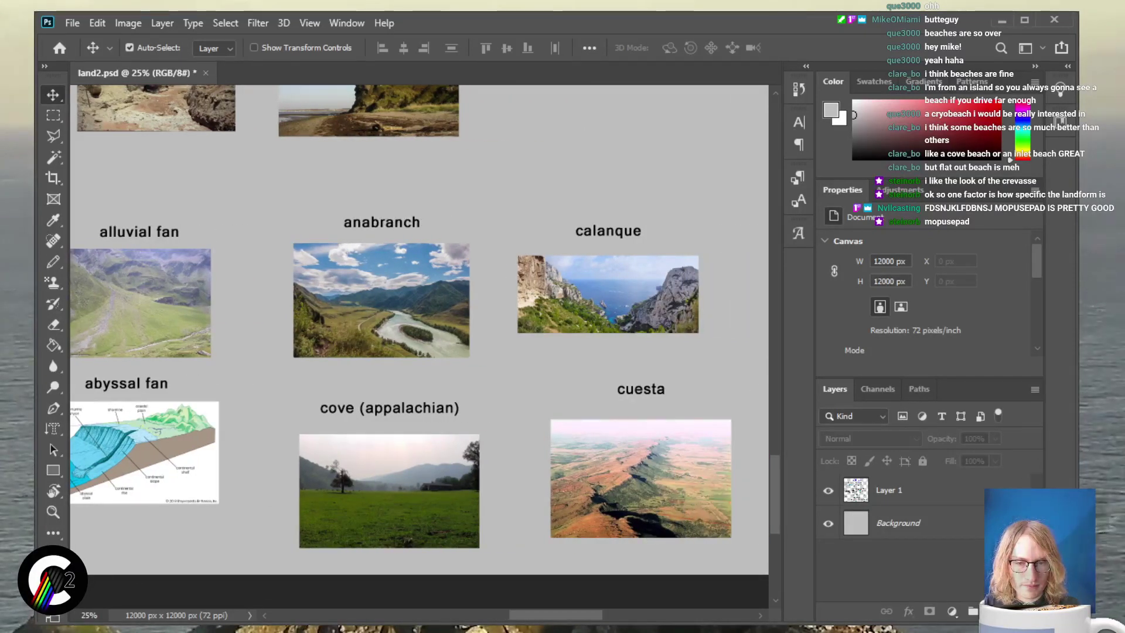
pyautogui.press('m')
pyautogui.moveTo(281, 202); pyautogui.dragTo(675, 522)
pyautogui.hotkey('ctrl', '-')
pyautogui.hotkey('ctrl', '-')
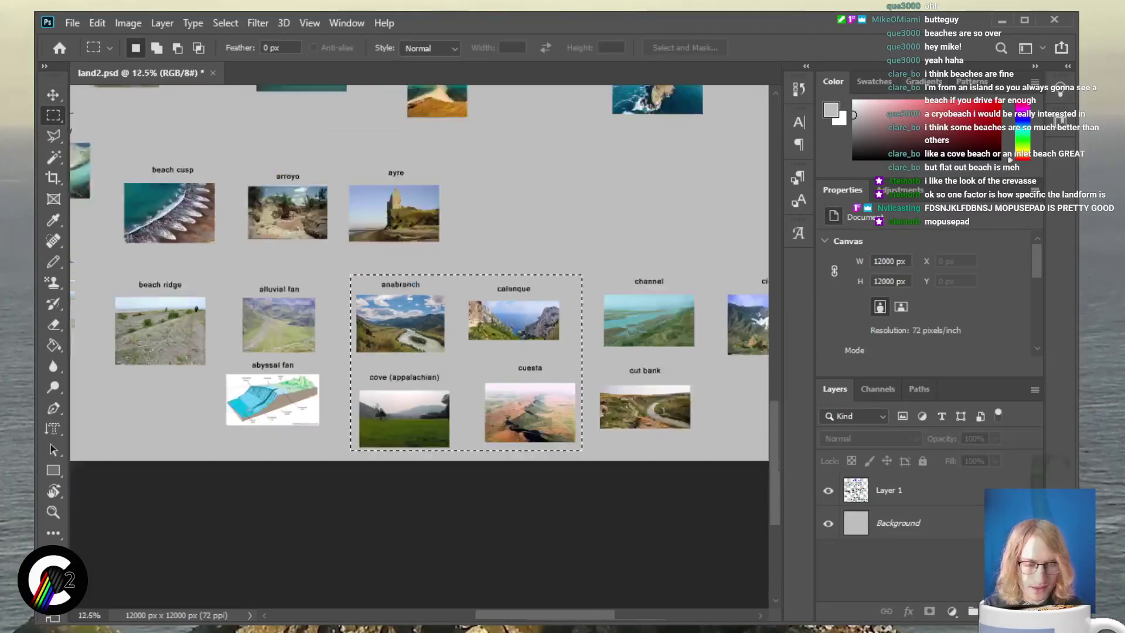
pyautogui.hotkey('ctrl', 'd')
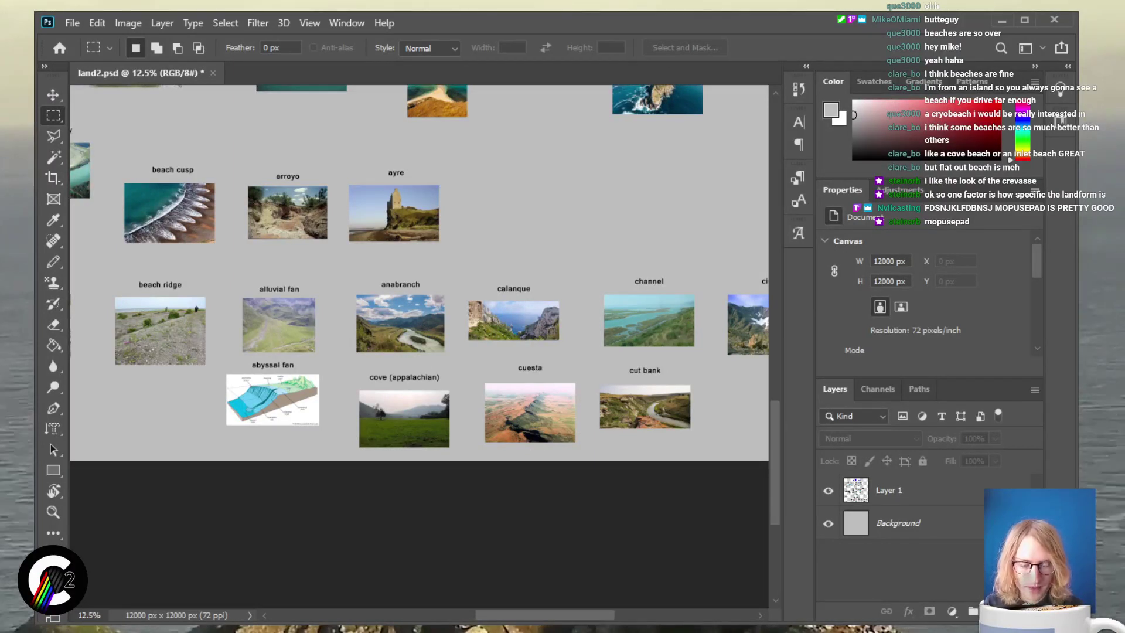
# Move the channel picture with its label up one tier to the spot right of ayre, above calanque
pyautogui.moveTo(597, 275); pyautogui.dragTo(703, 352)
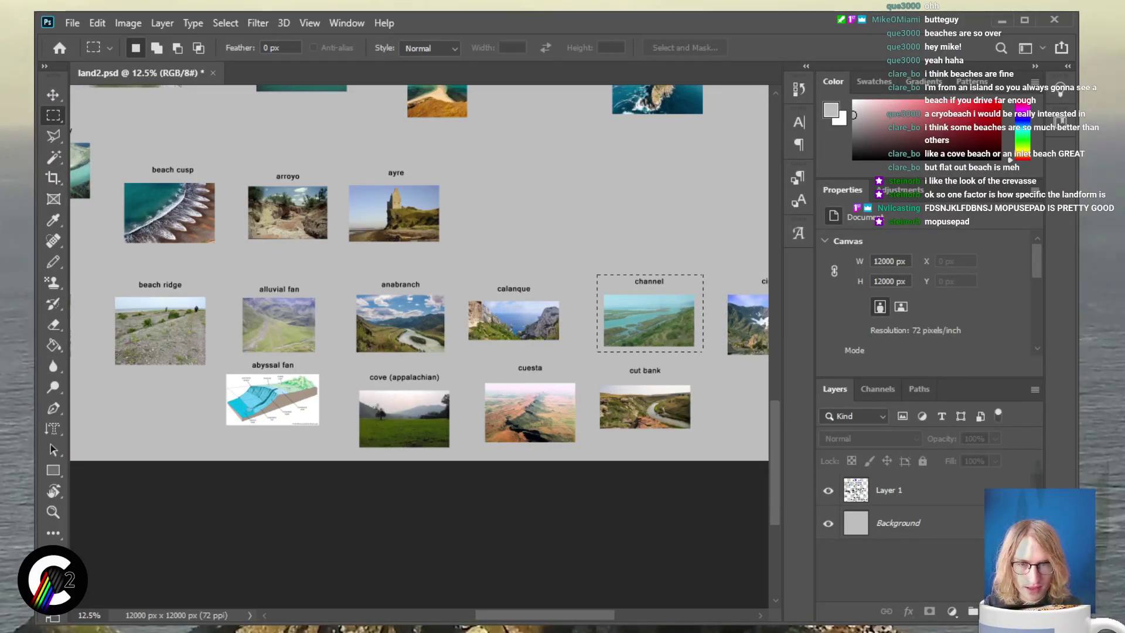
pyautogui.press('v')
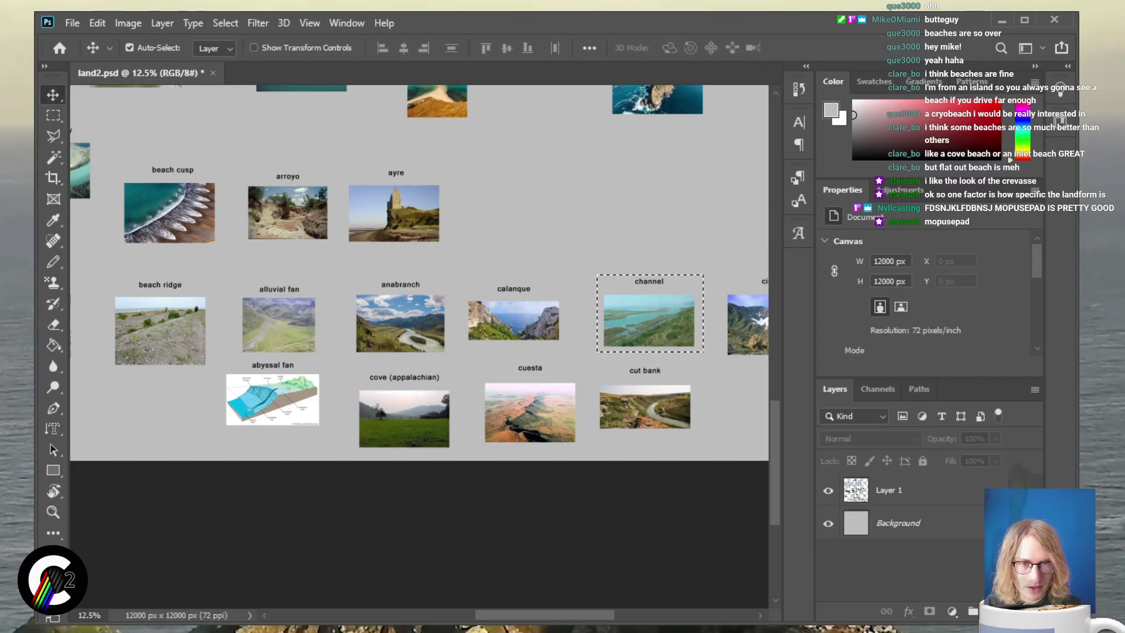
pyautogui.moveTo(649, 322); pyautogui.dragTo(506, 217)
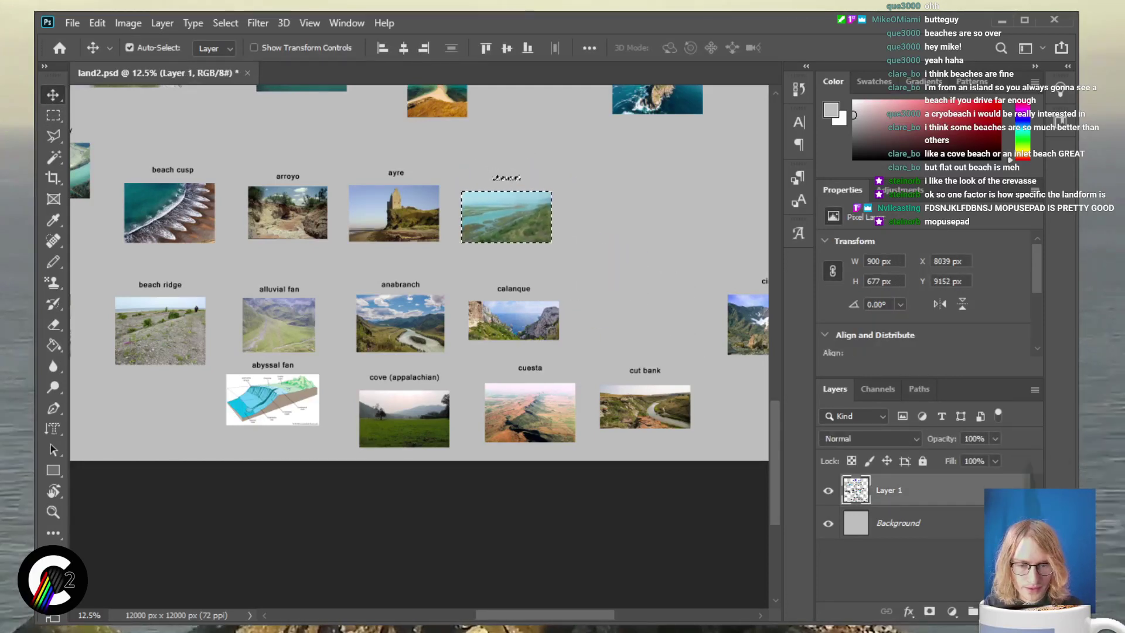
# Examine the cirque picture up close at the far right of the bottom tier
pyautogui.hscroll(5, 420, 346)
pyautogui.scroll(1, 420, 345)
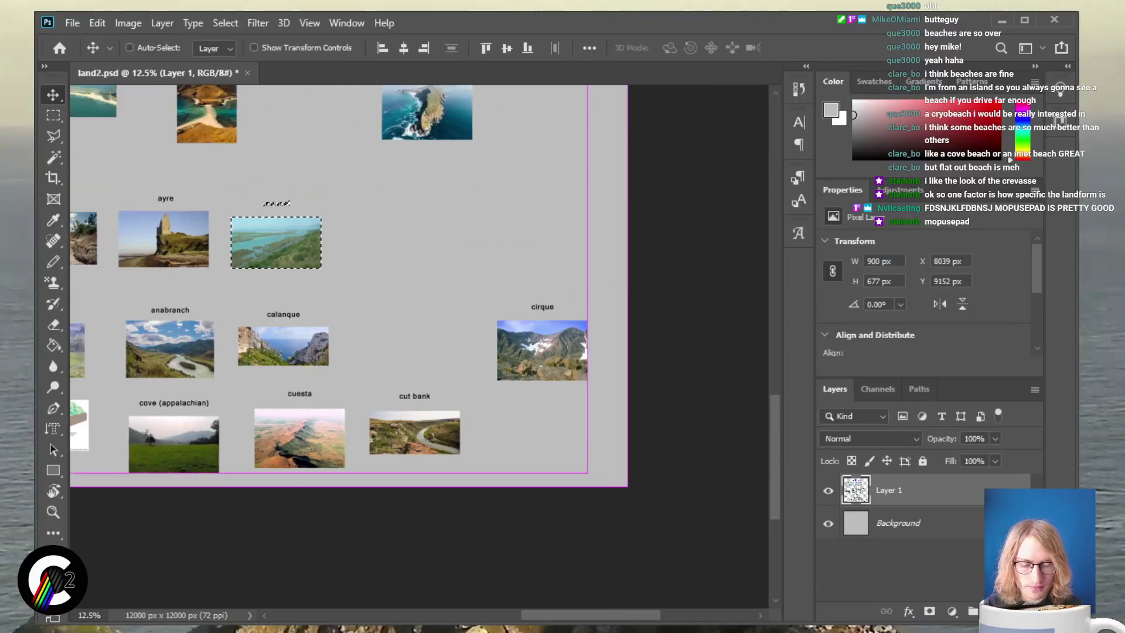
pyautogui.hotkey('ctrl', '+')
pyautogui.hotkey('ctrl', '+')
pyautogui.hotkey('ctrl', '+')
pyautogui.hscroll(3, 418, 346)
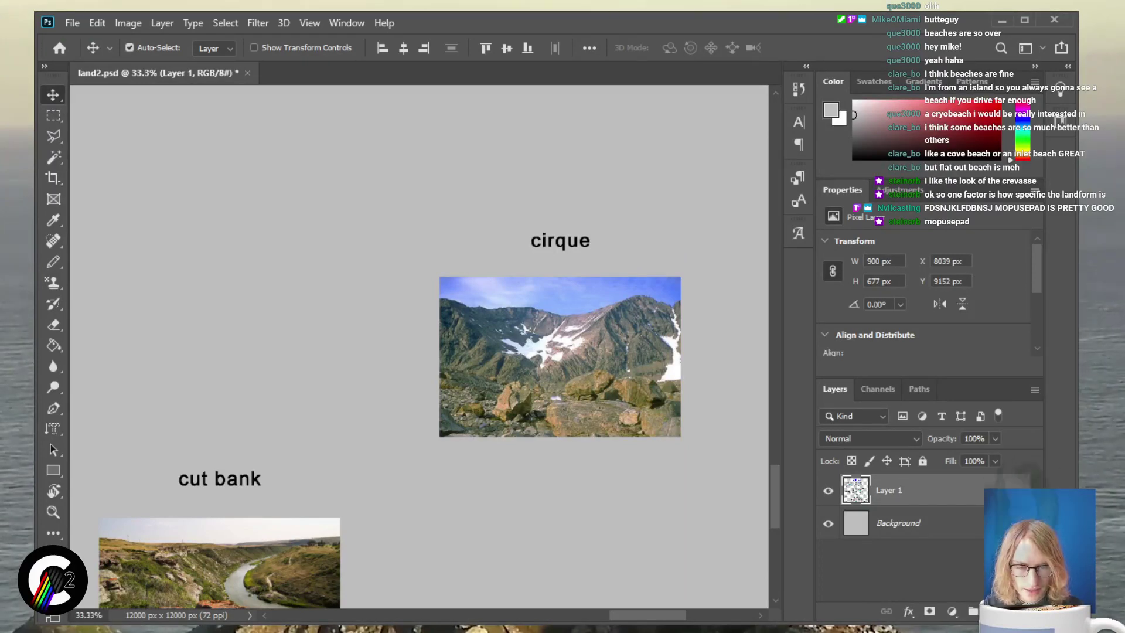
pyautogui.hscroll(2, 419, 346)
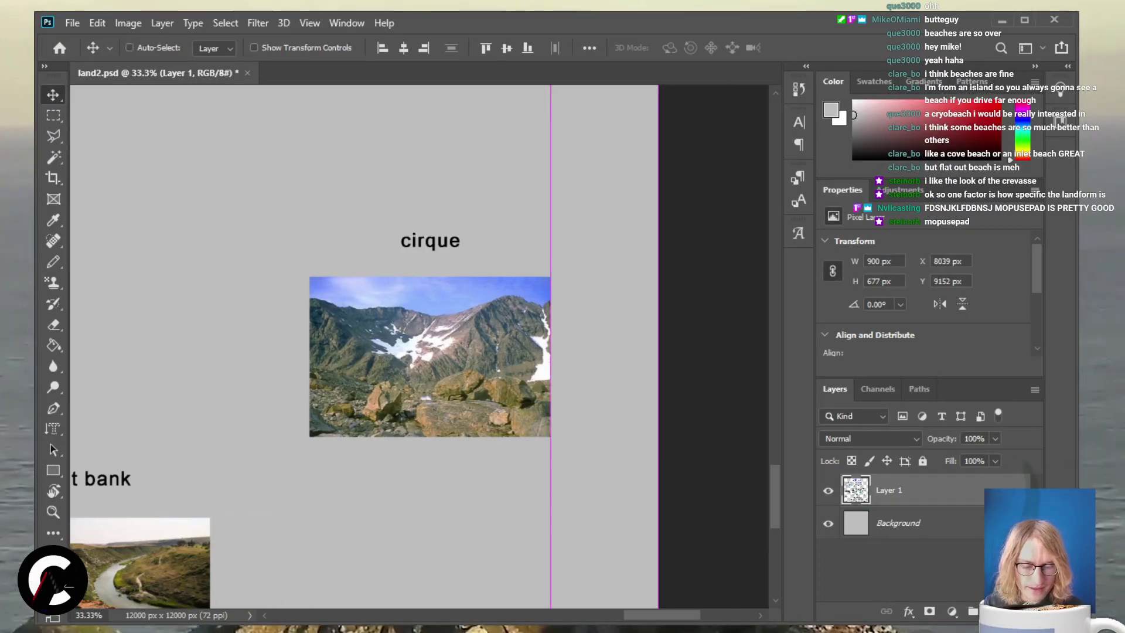
pyautogui.hotkey('ctrl', '+')
pyautogui.hotkey('ctrl', '+')
pyautogui.scroll(1, 419, 345)
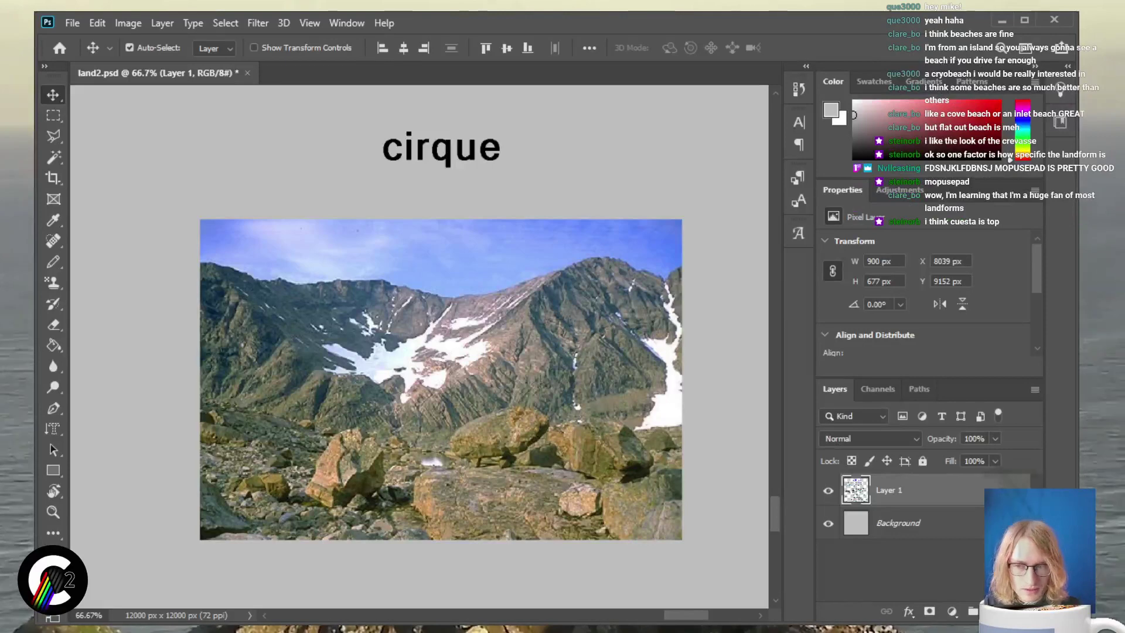
pyautogui.scroll(-3, 441, 346)
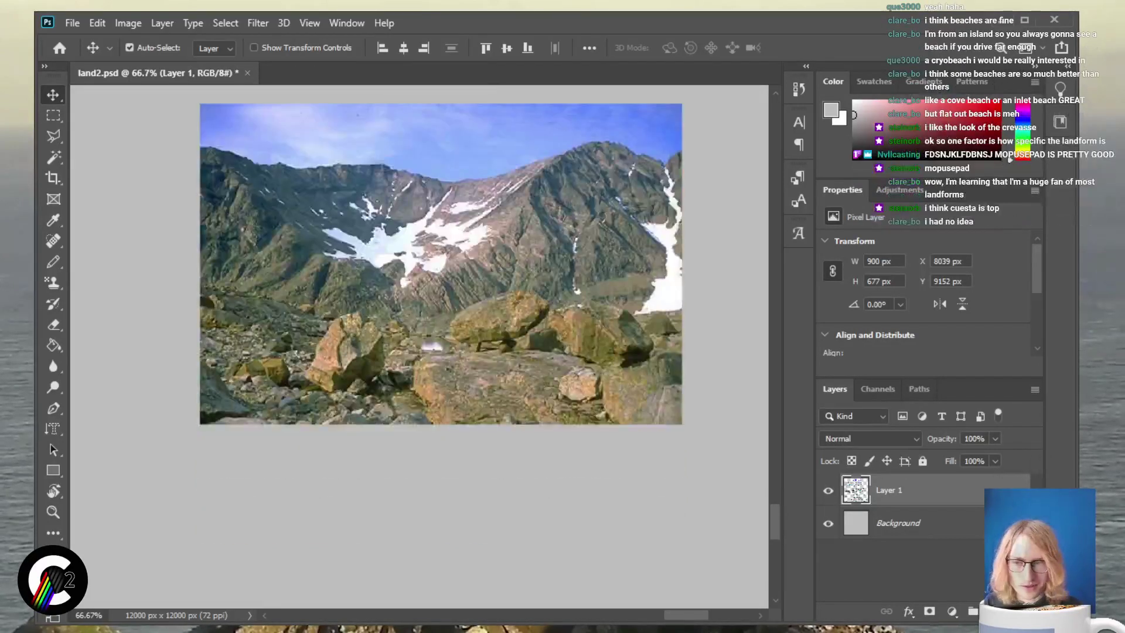
pyautogui.scroll(1, 440, 345)
pyautogui.scroll(2, 441, 346)
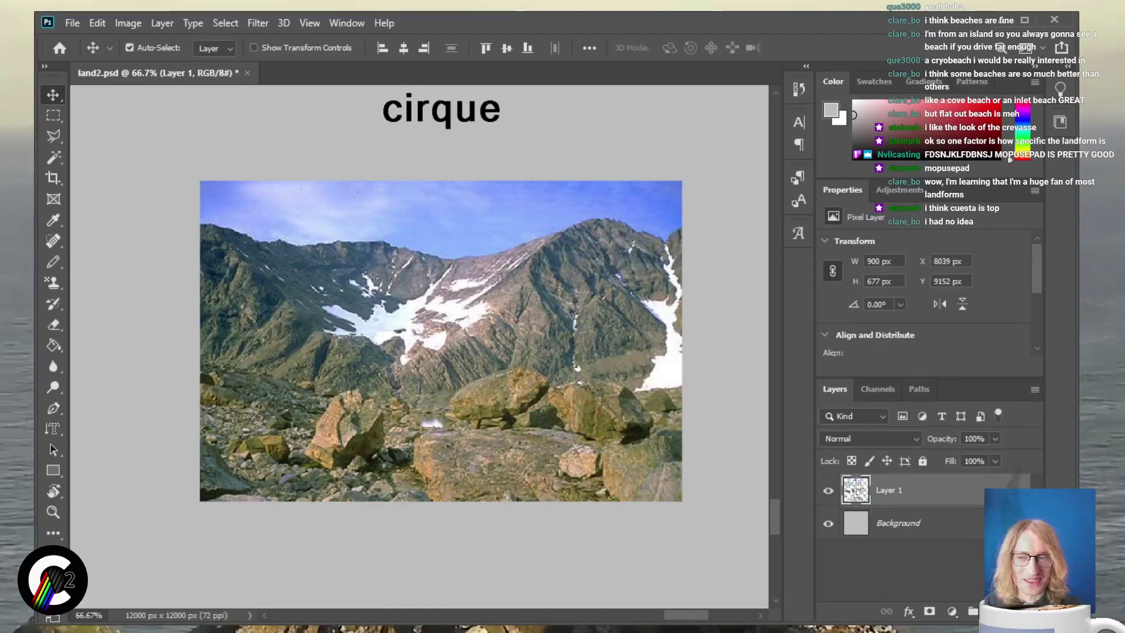
pyautogui.scroll(-2, 441, 346)
pyautogui.scroll(1, 440, 345)
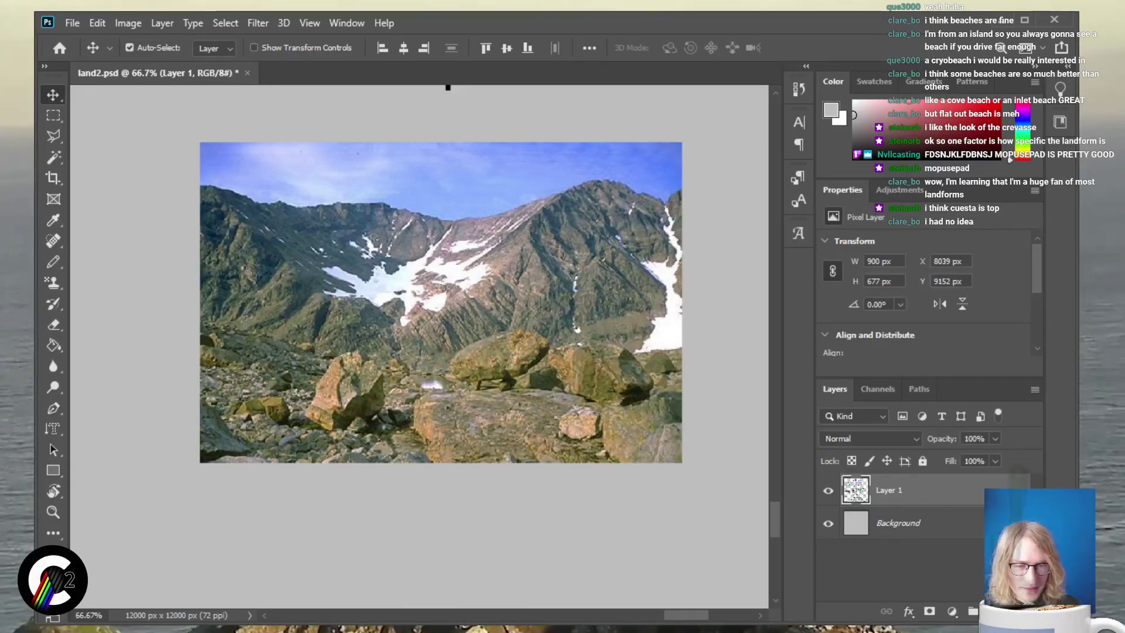
# Compare cirque with the other bottom-tier pictures: cut bank, calanque, cuesta, anabranch and cove (appalachian)
pyautogui.scroll(-3, 419, 347)
pyautogui.hscroll(-6, 419, 347)
pyautogui.hscroll(-2, 419, 347)
pyautogui.hotkey('ctrl', '-')
pyautogui.hotkey('ctrl', '-')
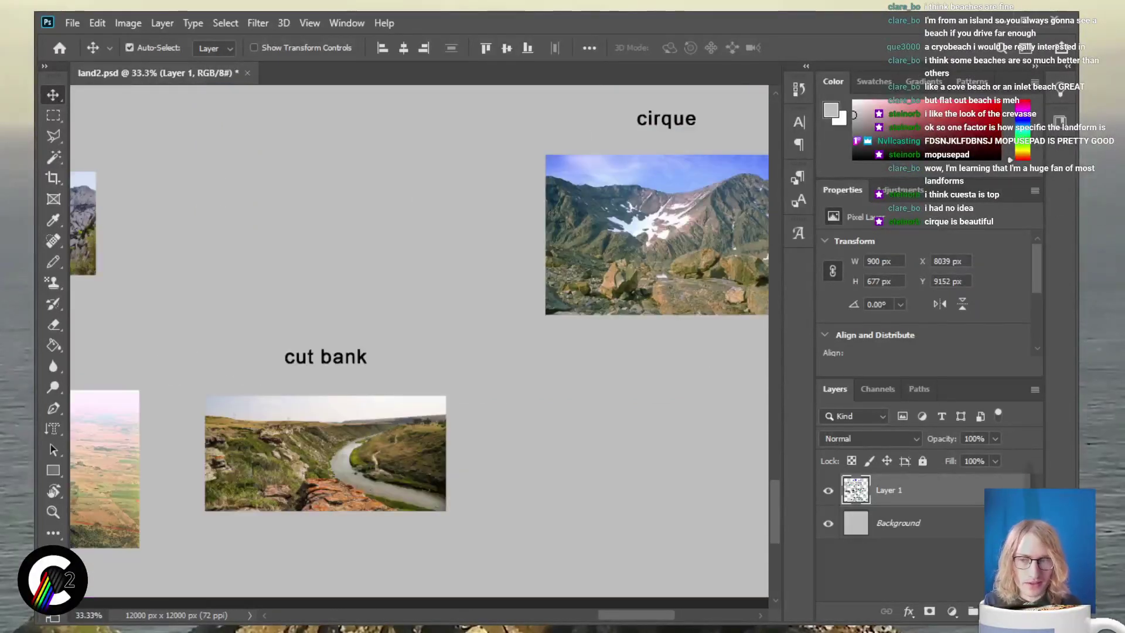
pyautogui.scroll(3, 419, 346)
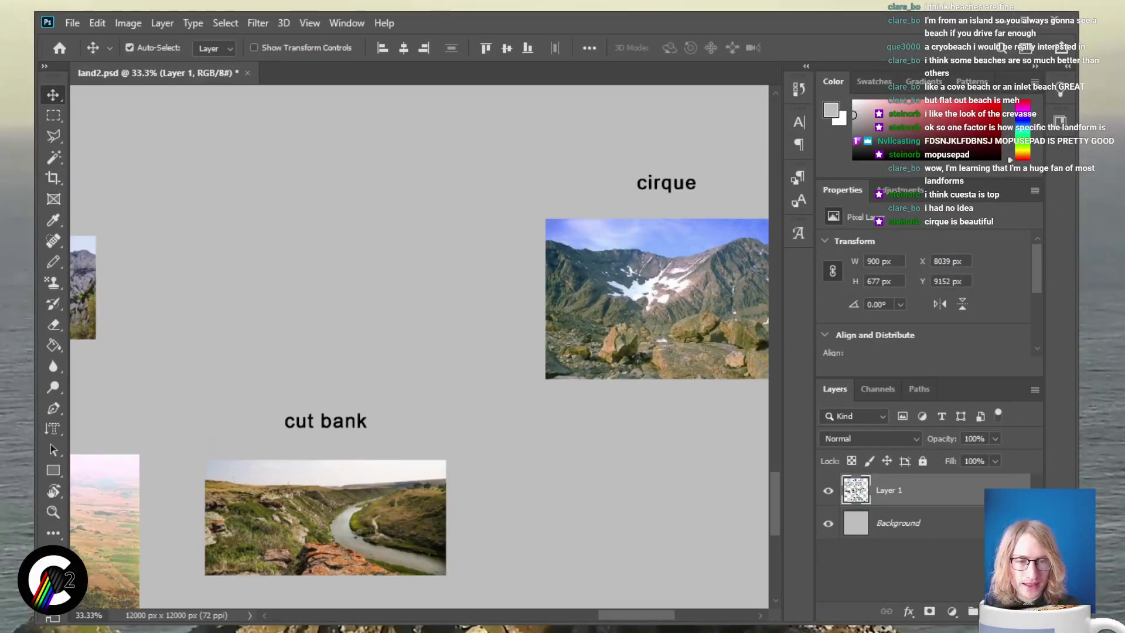
pyautogui.hscroll(-6, 419, 346)
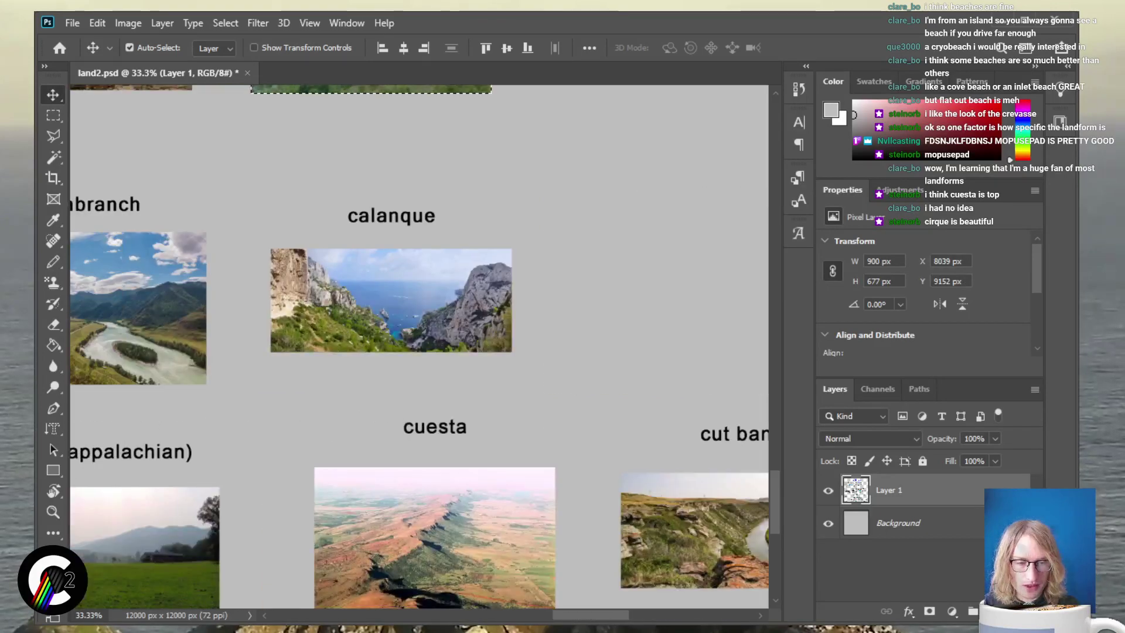
pyautogui.scroll(-2, 419, 346)
pyautogui.hscroll(-6, 419, 346)
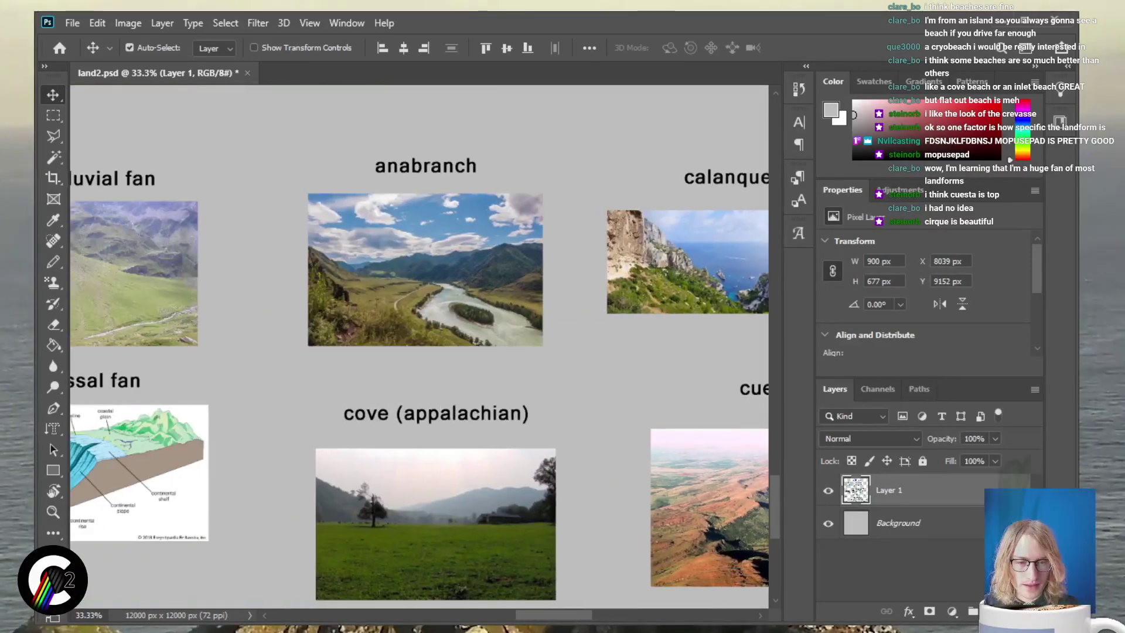
pyautogui.hscroll(-4, 419, 346)
pyautogui.hscroll(-9, 419, 345)
pyautogui.hscroll(16, 419, 346)
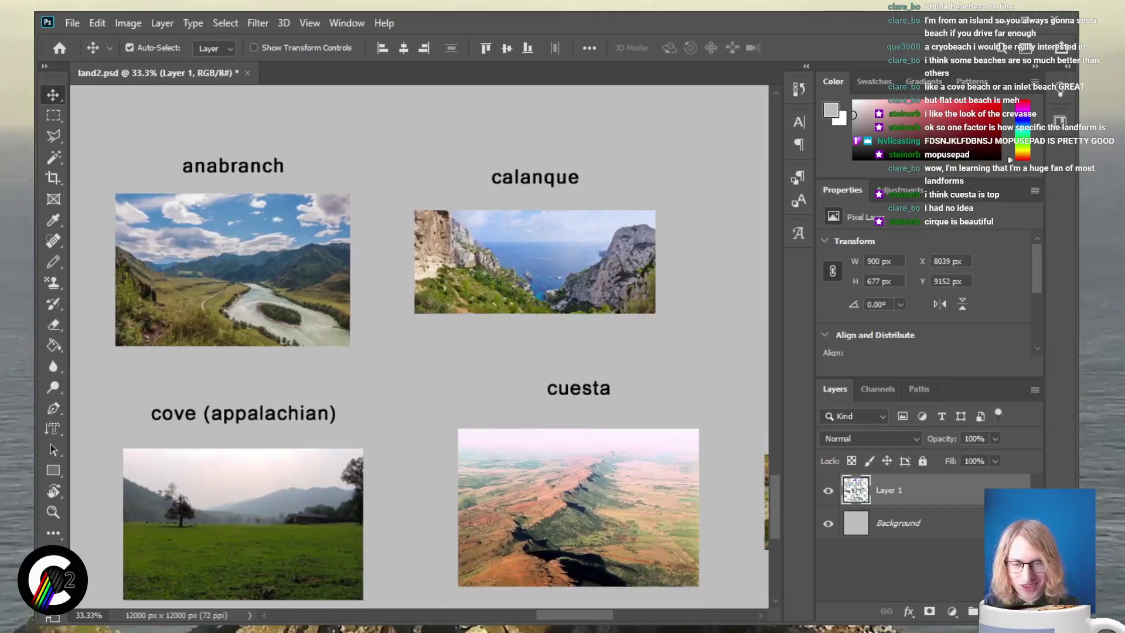
pyautogui.hscroll(12, 419, 345)
pyautogui.hscroll(1, 419, 346)
pyautogui.hscroll(-1, 419, 346)
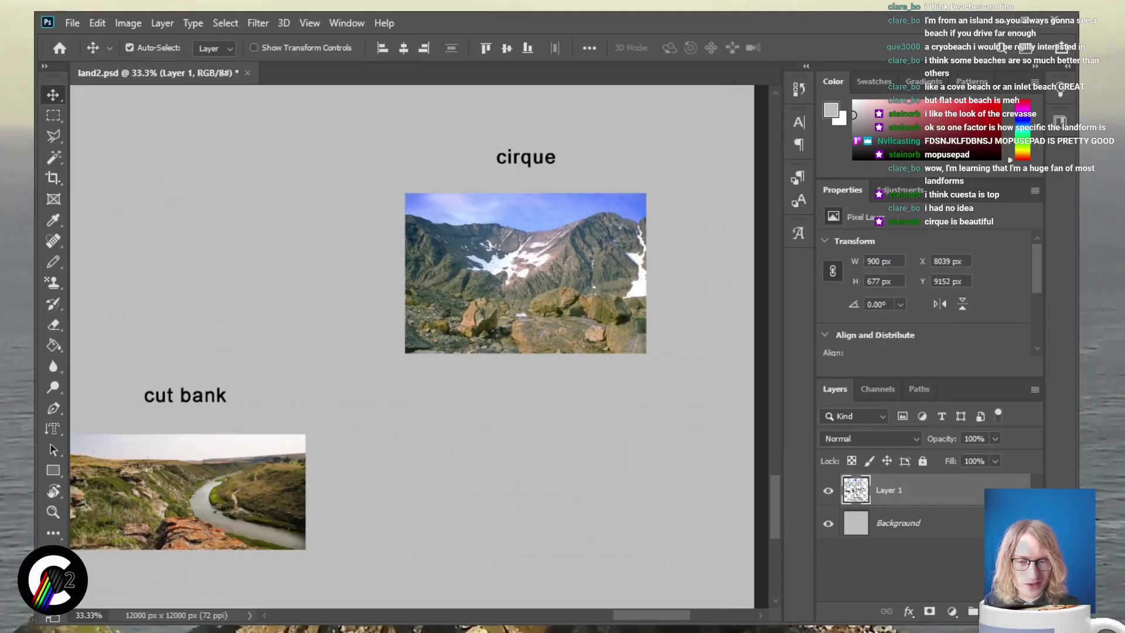
pyautogui.scroll(-1, 419, 346)
pyautogui.scroll(2, 419, 346)
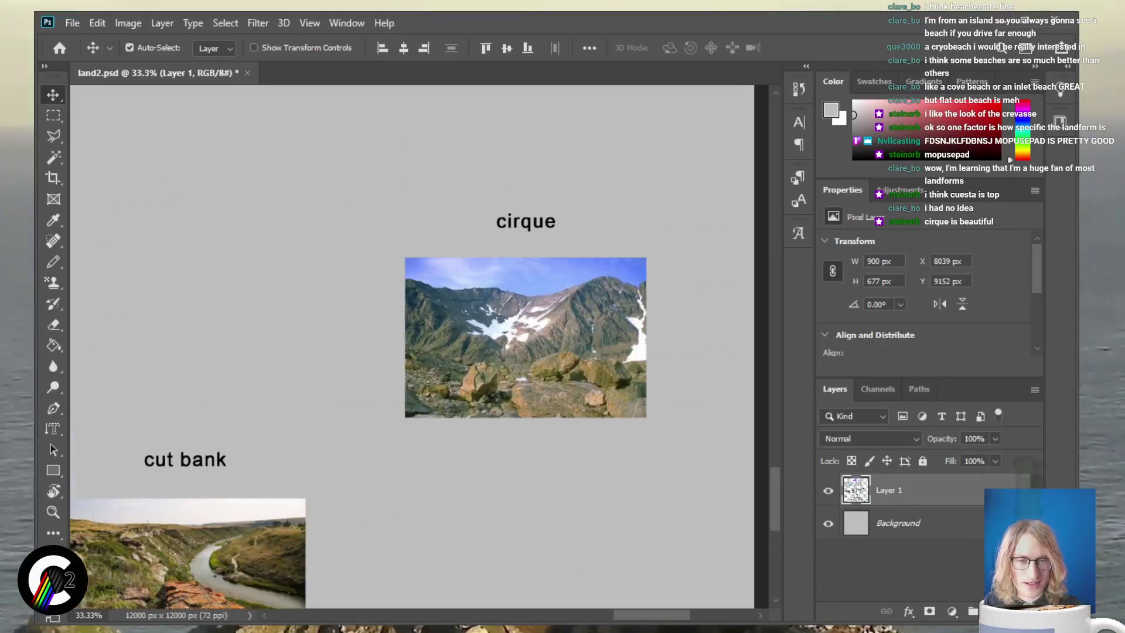
# Review the bottom tier once more from alluvial fan and abyssal fan across to cut bank and cirque
pyautogui.scroll(2, 419, 345)
pyautogui.hscroll(-5, 419, 346)
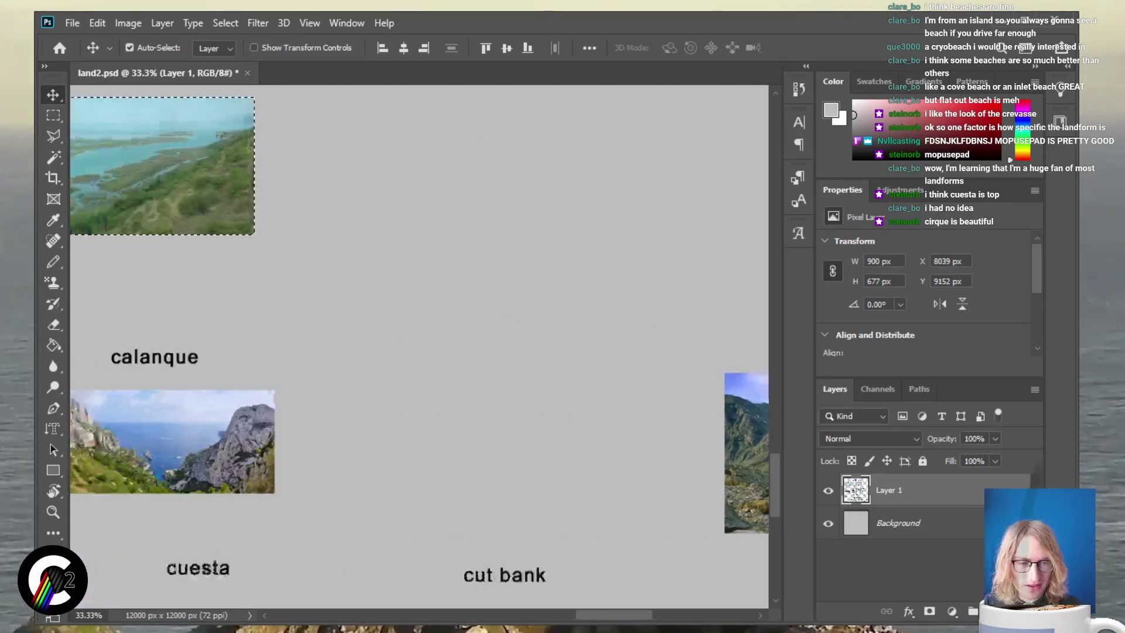
pyautogui.hscroll(-7, 419, 346)
pyautogui.scroll(-1, 419, 346)
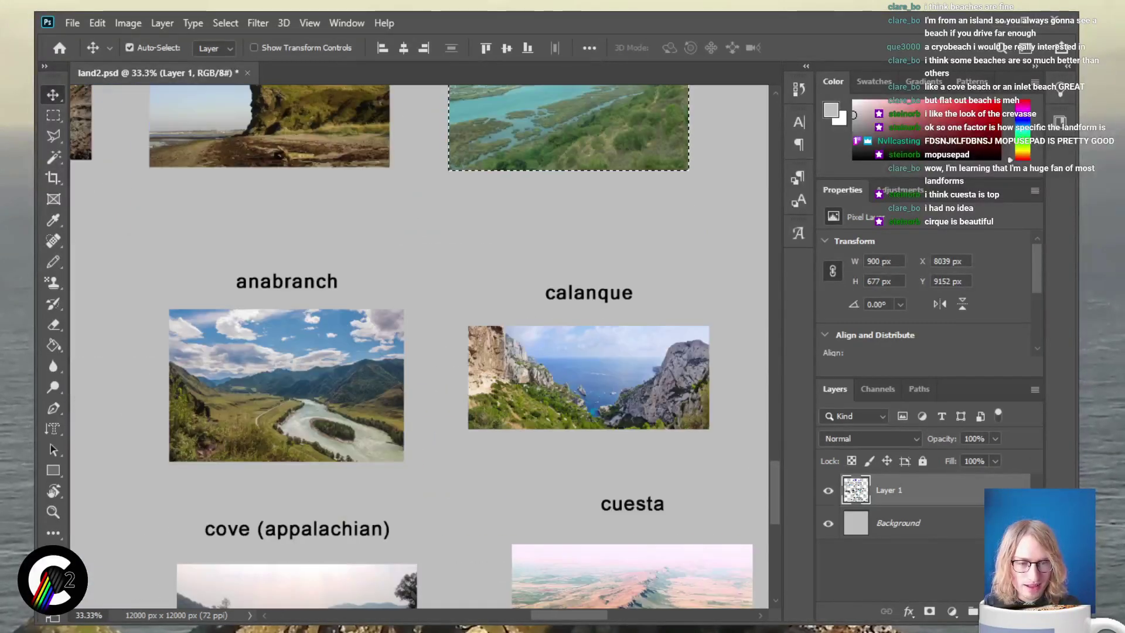
pyautogui.scroll(-2, 419, 346)
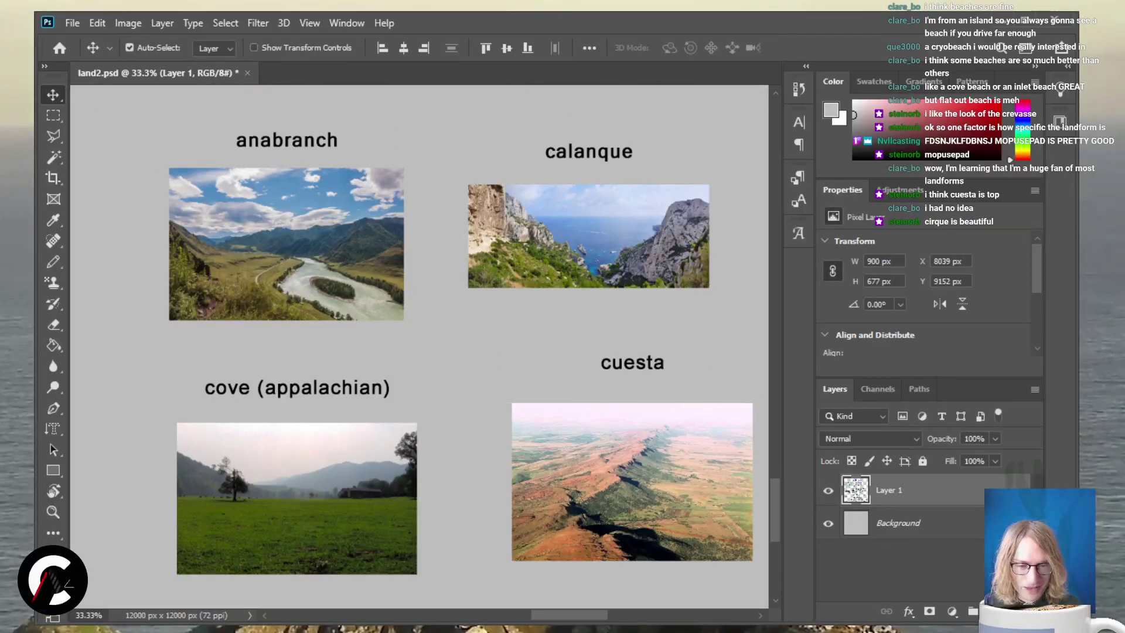
pyautogui.hscroll(-7, 419, 345)
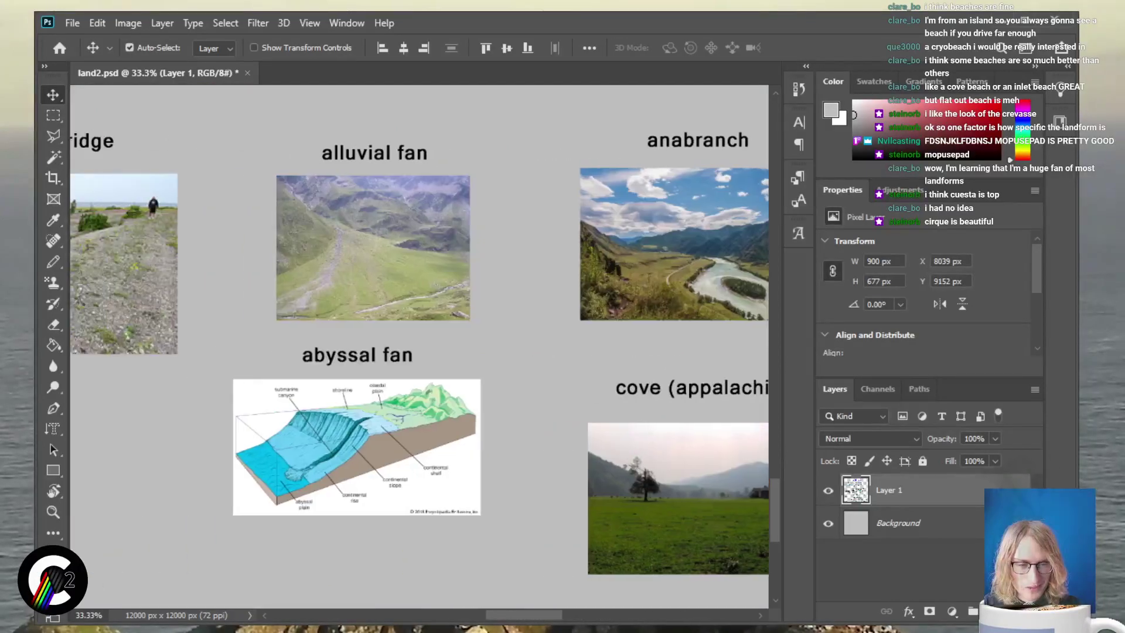
pyautogui.hscroll(2, 419, 345)
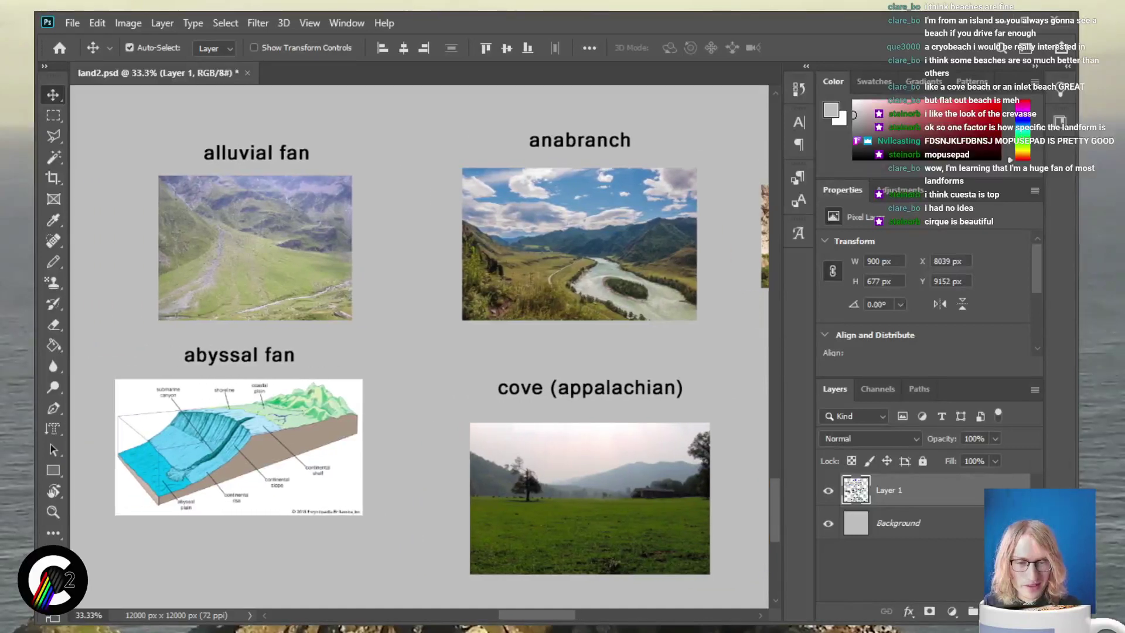
pyautogui.hscroll(8, 419, 346)
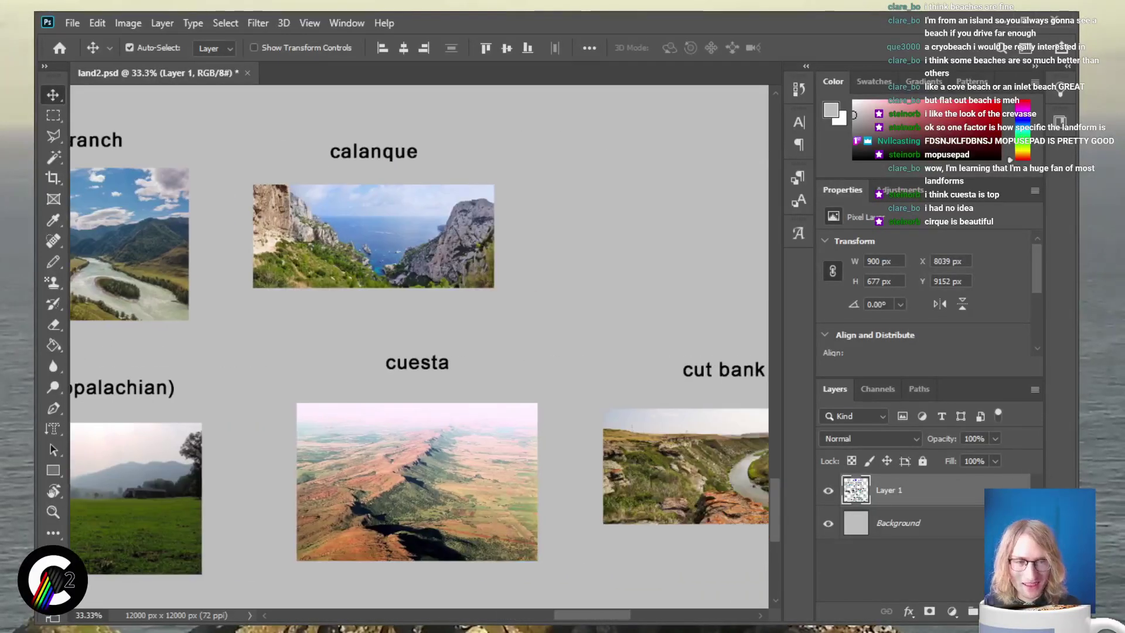
pyautogui.hscroll(4, 419, 346)
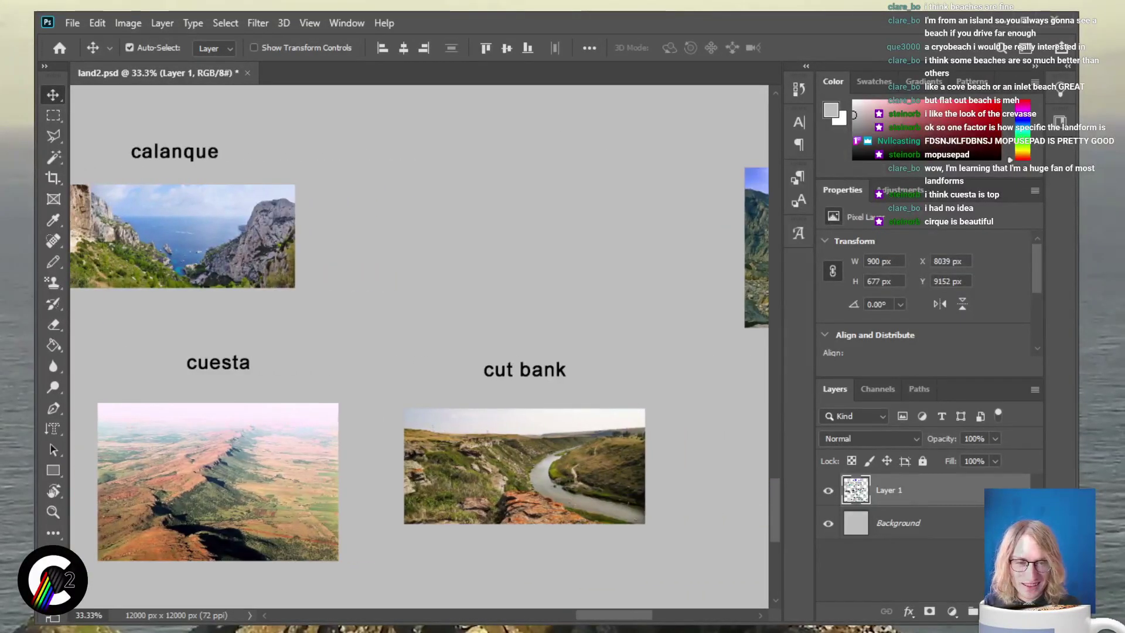
pyautogui.hscroll(4, 419, 346)
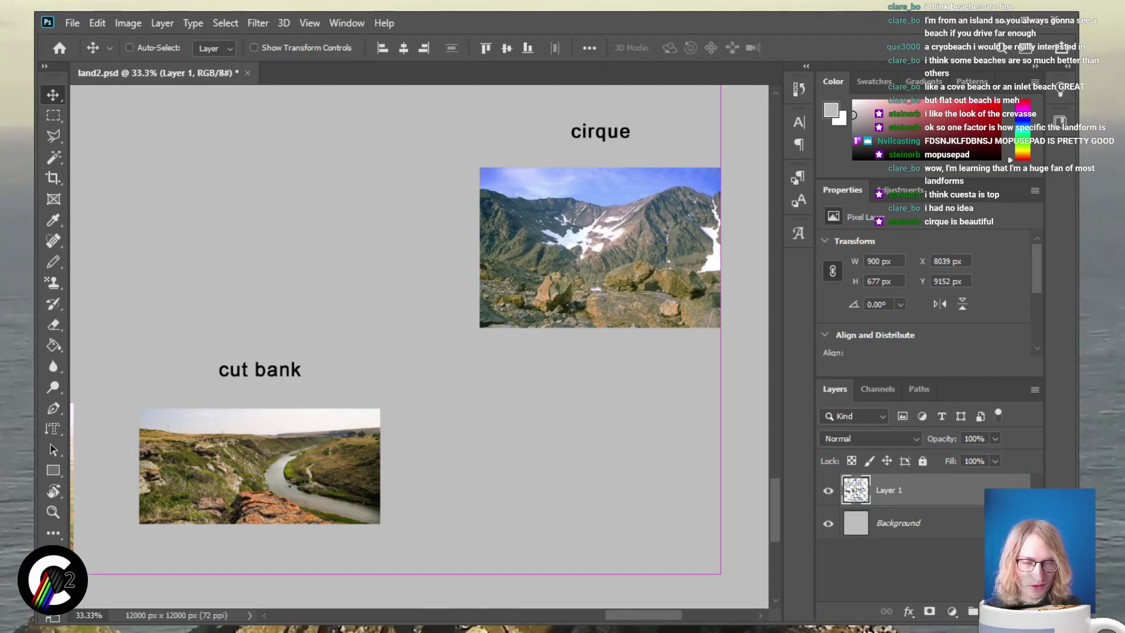
# Clear the channel selection, select the cirque picture with its label and move it up from the bottom tier to between bar and cape
pyautogui.hotkey('ctrl', '-')
pyautogui.hotkey('ctrl', '-')
pyautogui.scroll(4, 419, 346)
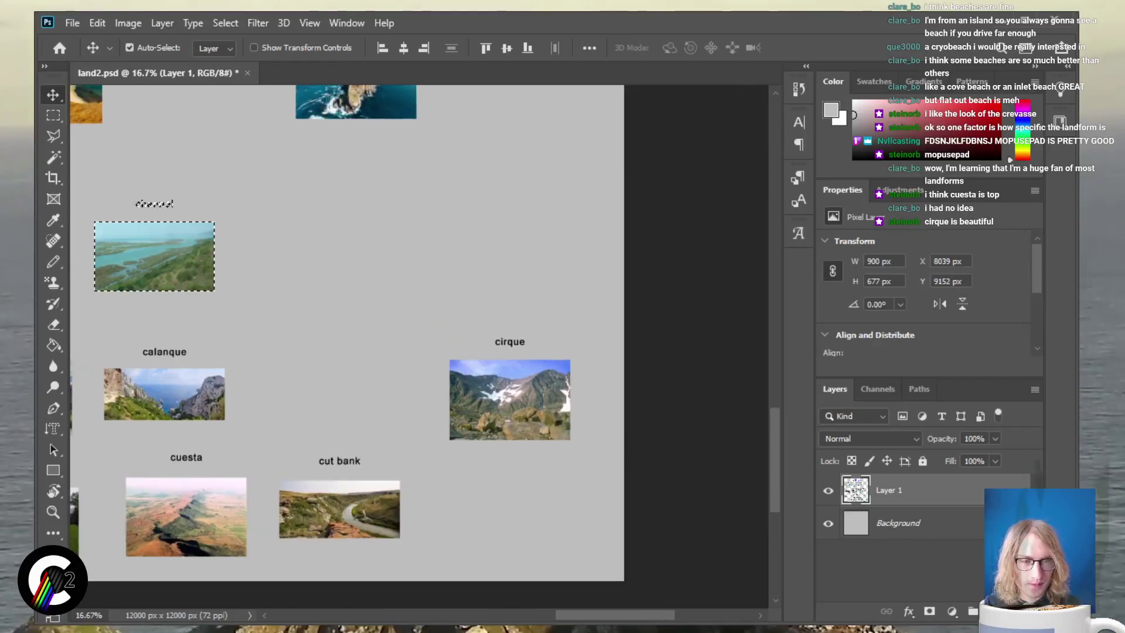
pyautogui.hscroll(-6, 419, 346)
pyautogui.hscroll(-4, 419, 346)
pyautogui.hscroll(1, 419, 346)
pyautogui.hotkey('ctrl', 'd')
pyautogui.hscroll(15, 419, 346)
pyautogui.hscroll(-7, 419, 334)
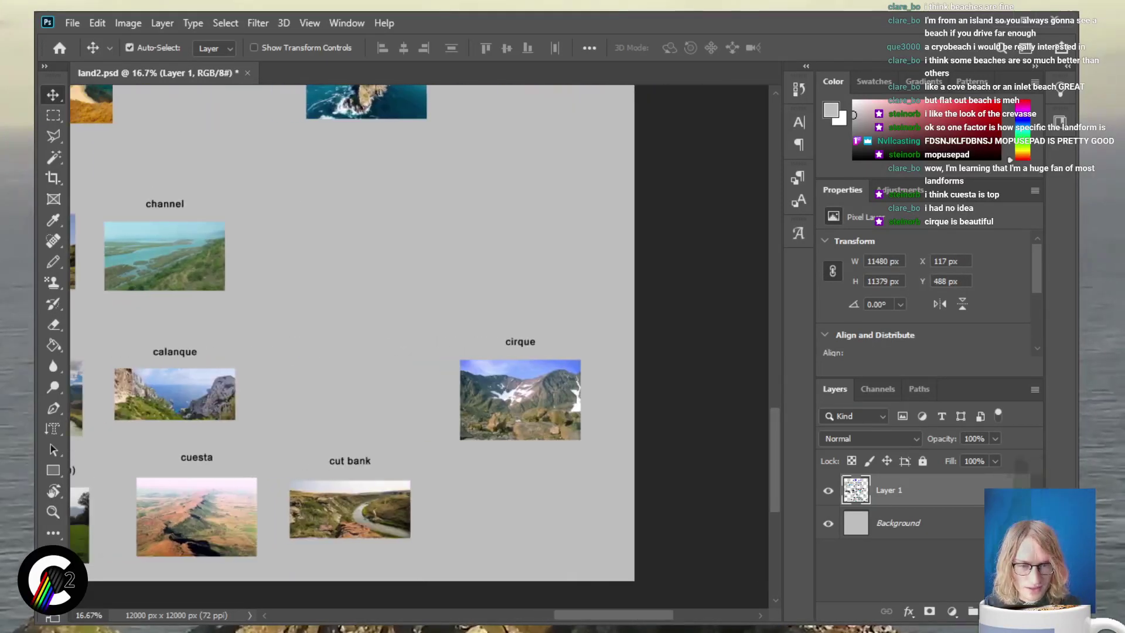
pyautogui.press('m')
pyautogui.moveTo(495, 440); pyautogui.dragTo(601, 458)
pyautogui.moveTo(536, 404); pyautogui.dragTo(519, 402)
pyautogui.moveTo(443, 332); pyautogui.dragTo(595, 450)
pyautogui.hotkey('ctrl', '-')
pyautogui.scroll(4, 595, 450)
pyautogui.press('v')
pyautogui.moveTo(495, 527); pyautogui.dragTo(285, 230)
pyautogui.scroll(3, 285, 230)
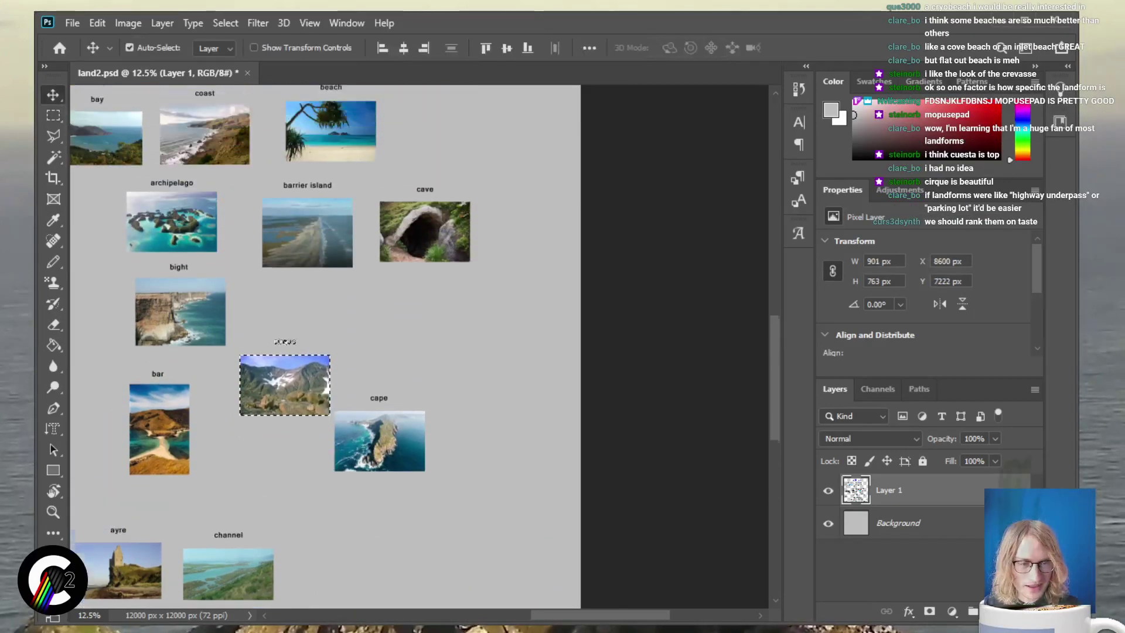
# Move the cirque picture with its label further up to the spot right of bight, below barrier island
pyautogui.scroll(3, 285, 342)
pyautogui.hscroll(-6, 285, 342)
pyautogui.scroll(2, 285, 341)
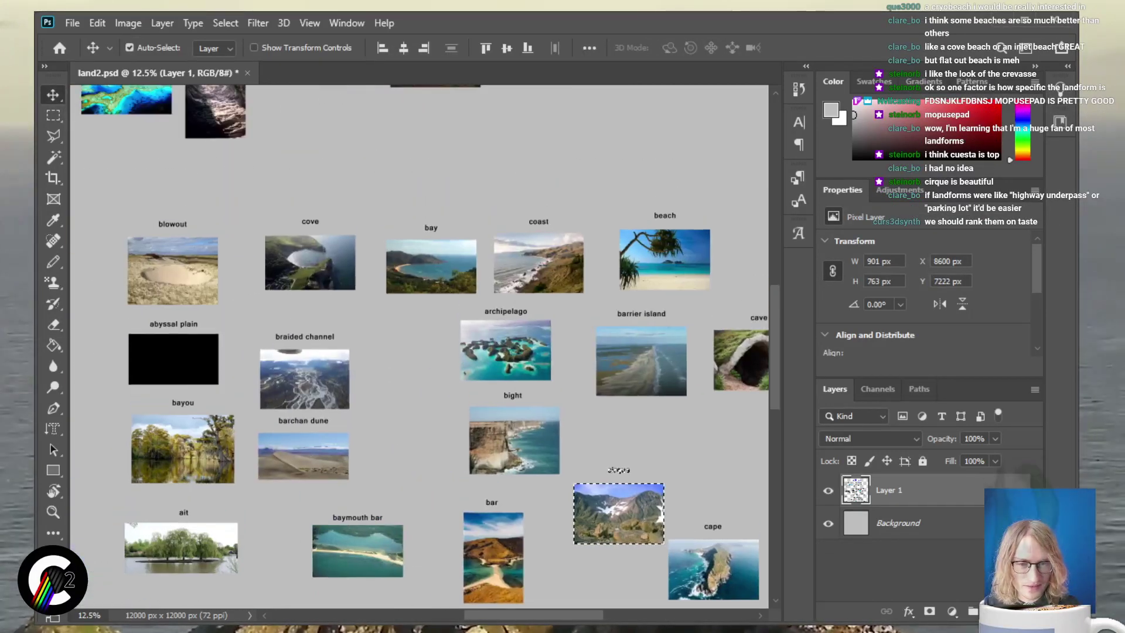
pyautogui.moveTo(618, 514); pyautogui.dragTo(635, 448)
pyautogui.scroll(3, 636, 448)
pyautogui.moveTo(636, 538); pyautogui.dragTo(635, 541)
pyautogui.scroll(-12, 636, 541)
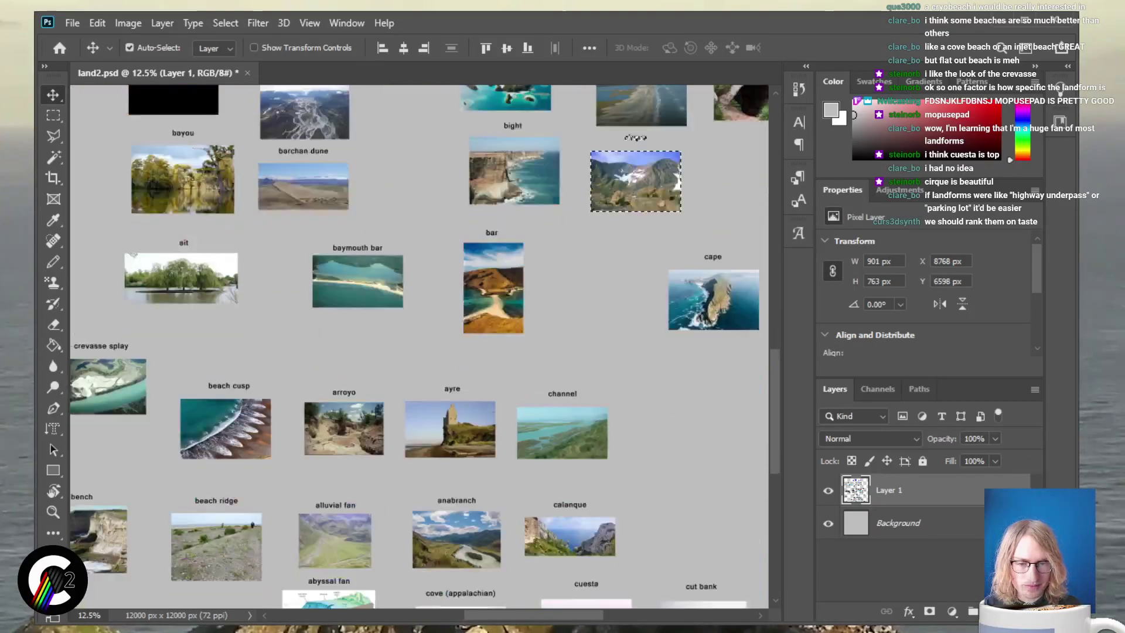
pyautogui.scroll(-3, 419, 346)
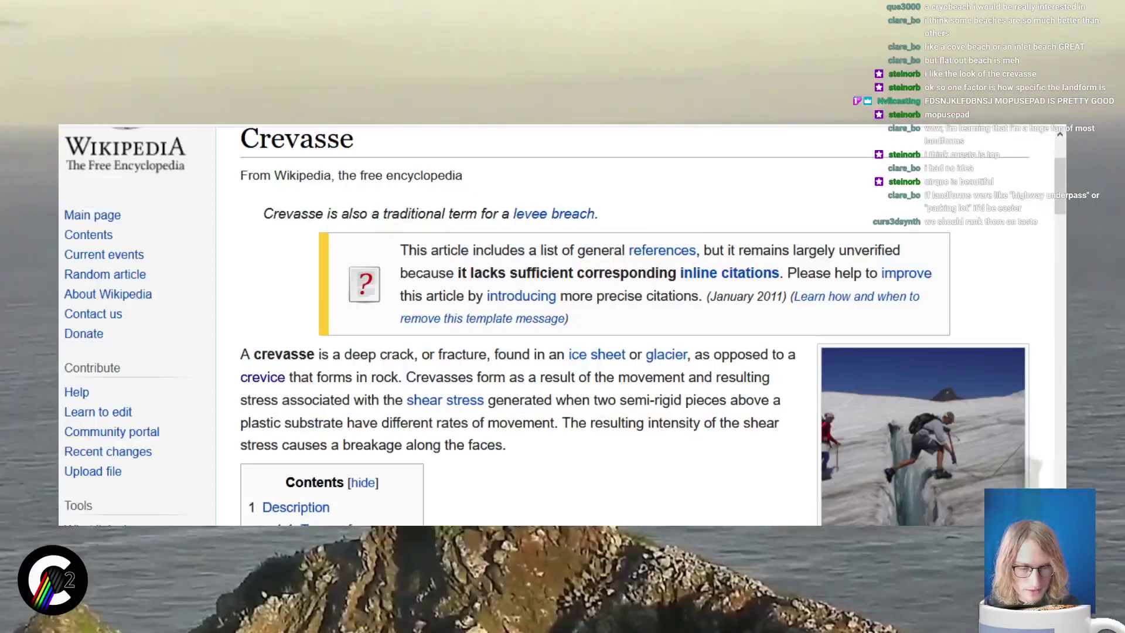
# In the browser, return from Wikipedia's Crevasse article to the landform list, then open and skim the Cuesta article
pyautogui.scroll(2, 424, 193)
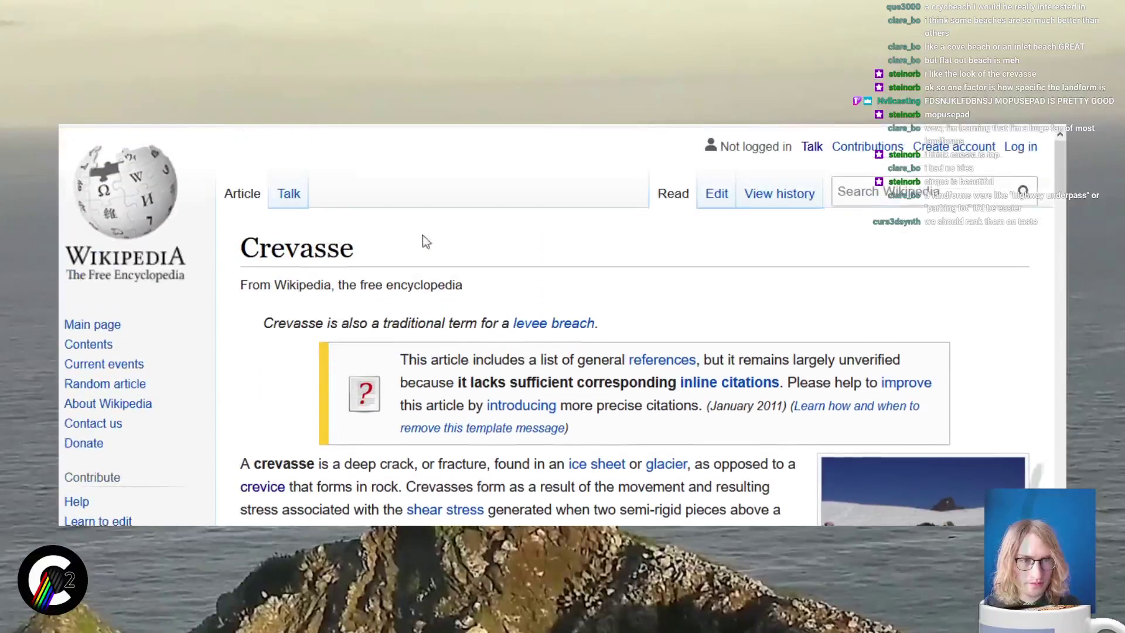
pyautogui.hotkey('alt', 'Left')
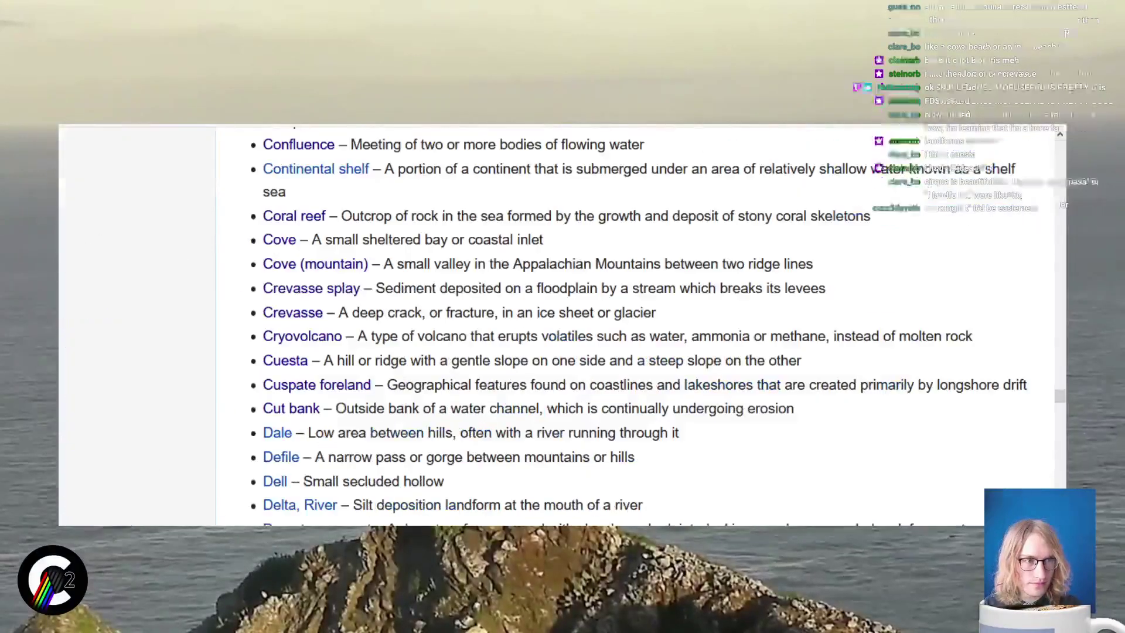
pyautogui.click(285, 361)
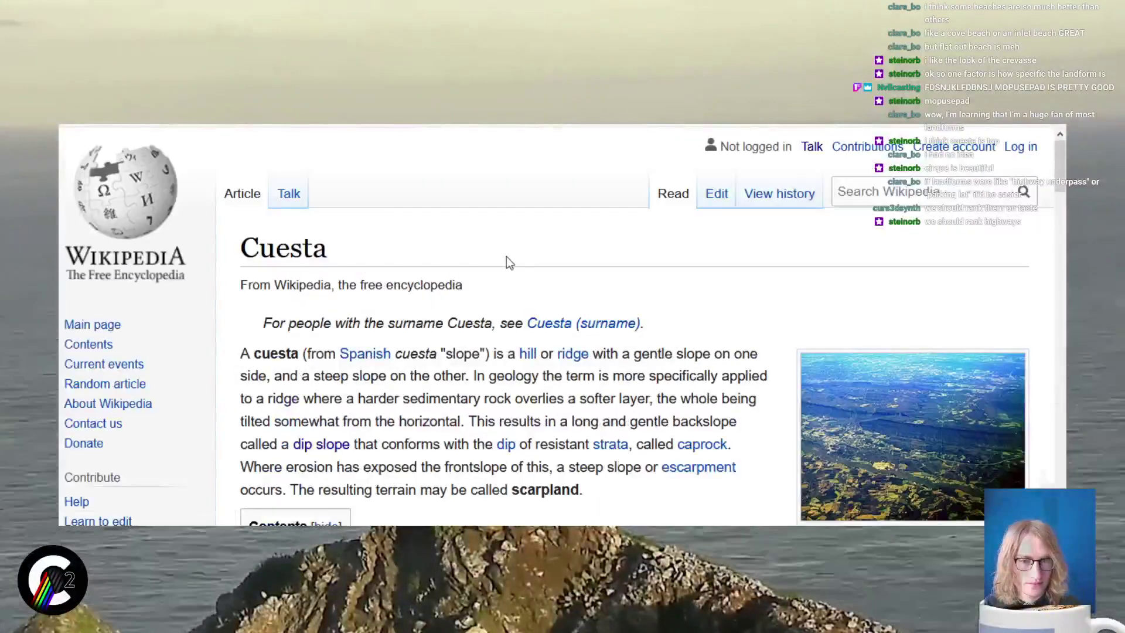
pyautogui.scroll(-4, 505, 256)
pyautogui.scroll(1, 517, 254)
pyautogui.scroll(-3, 516, 253)
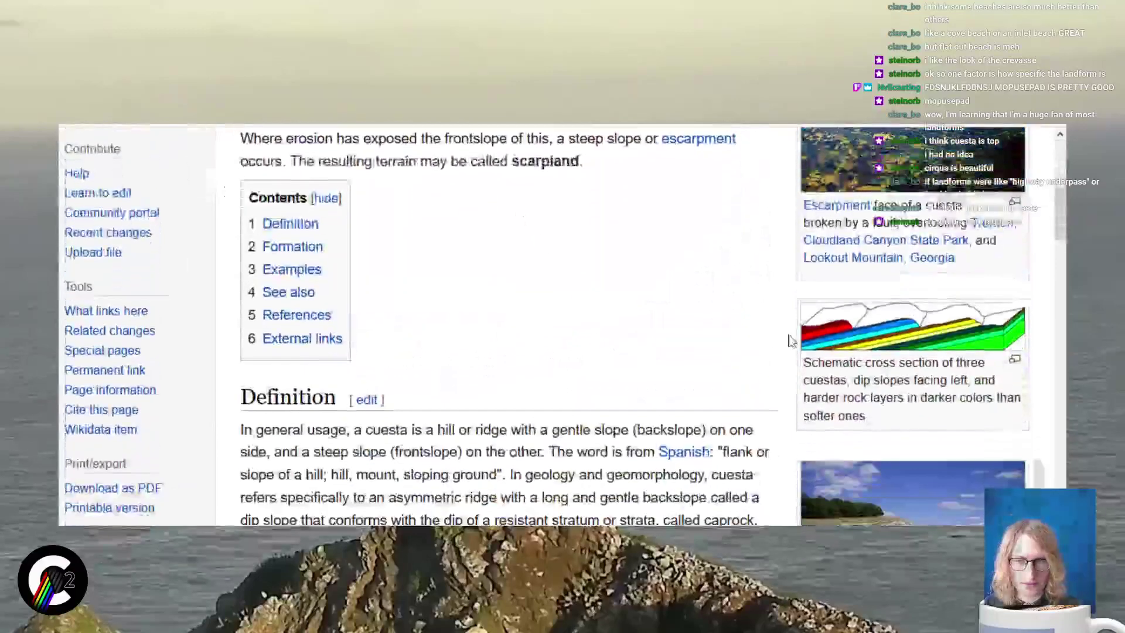
# Enlarge the schematic cross section of three cuestas, close it and review the article's introduction and definition
pyautogui.click(911, 337)
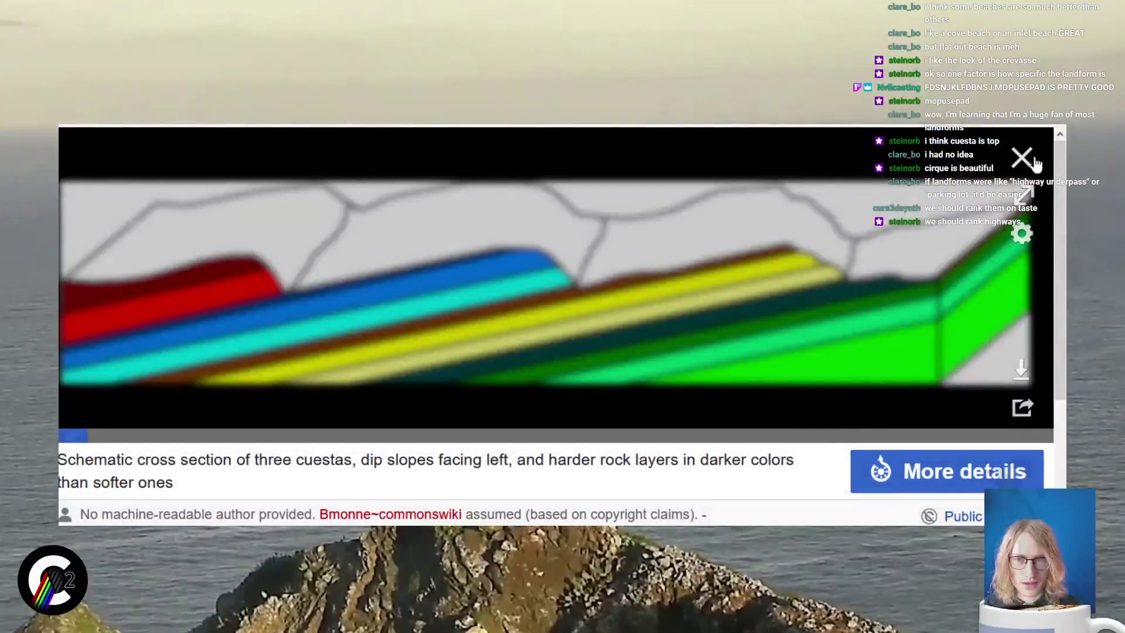
pyautogui.click(1022, 158)
pyautogui.scroll(-2, 838, 331)
pyautogui.scroll(4, 937, 410)
pyautogui.scroll(-2, 955, 434)
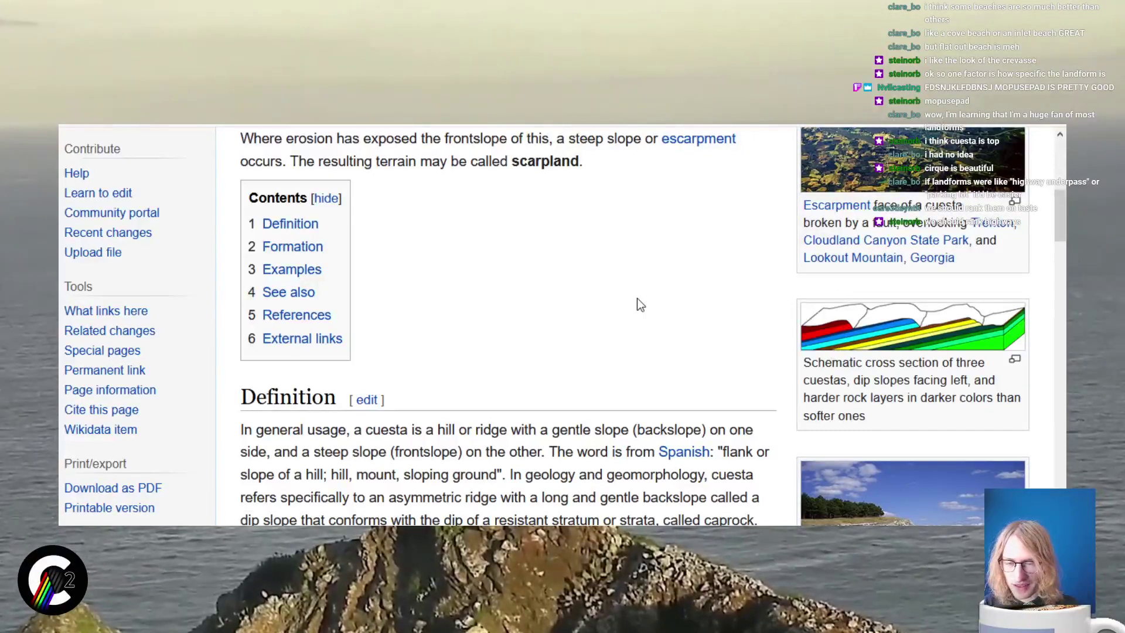
pyautogui.scroll(6, 661, 217)
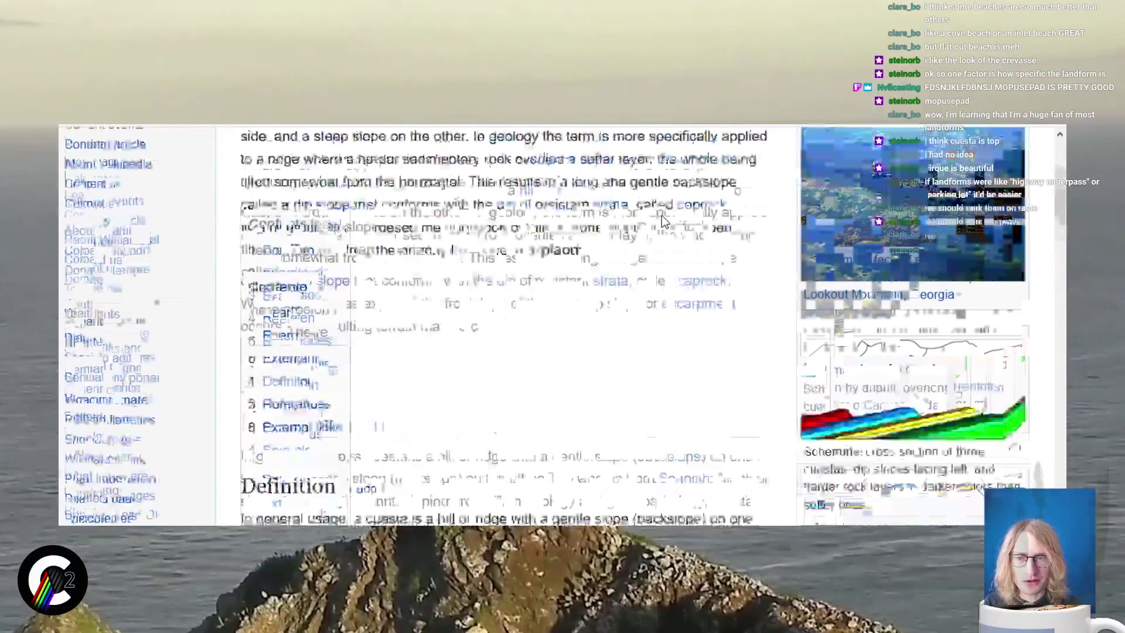
# Search Wikipedia for "the stack" and skim the article about the Phoenix freeway interchange
pyautogui.click(938, 188)
pyautogui.write('tthe stac')
pyautogui.press('BackSpace')
pyautogui.press('BackSpace')
pyautogui.press('BackSpace')
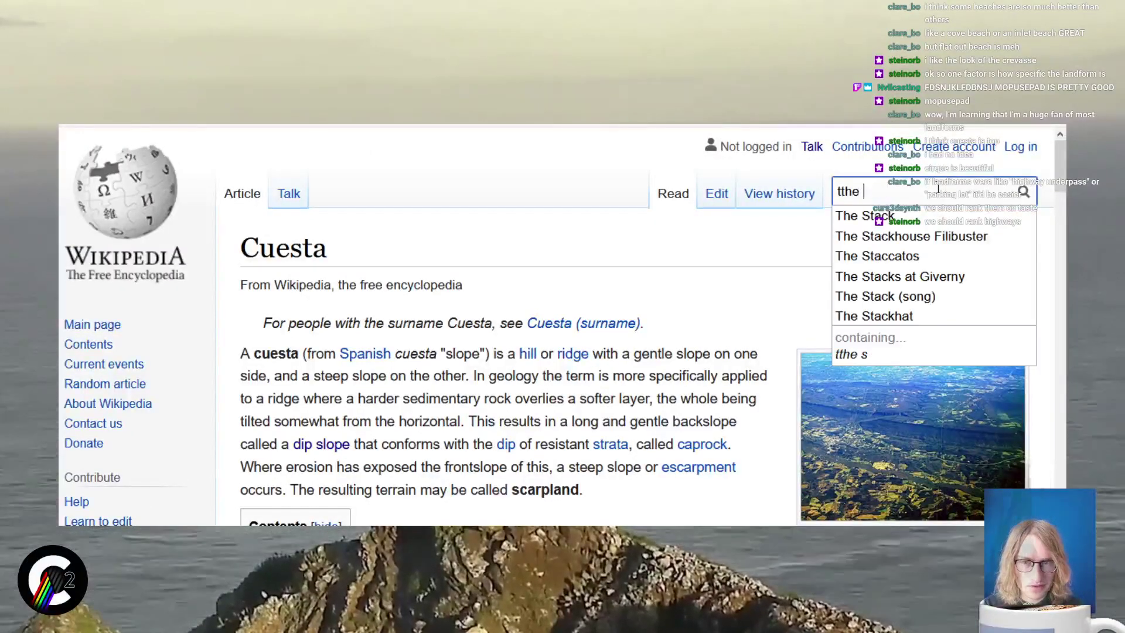
pyautogui.press('BackSpace')
pyautogui.write('he sta')
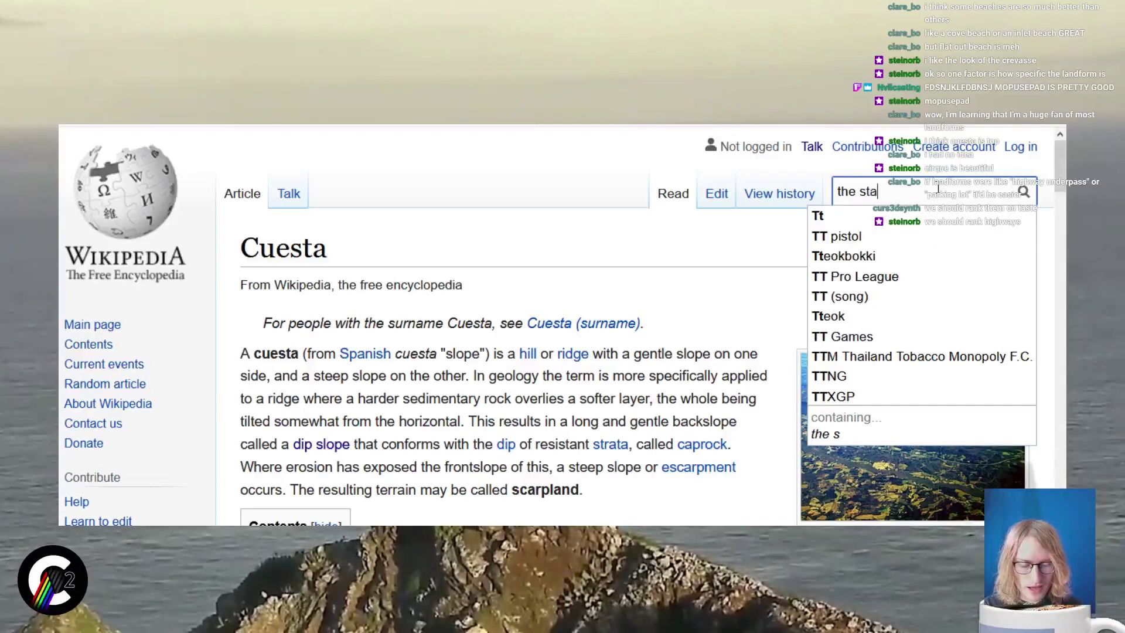
pyautogui.write('ck')
pyautogui.press('Return')
pyautogui.scroll(-3, 589, 258)
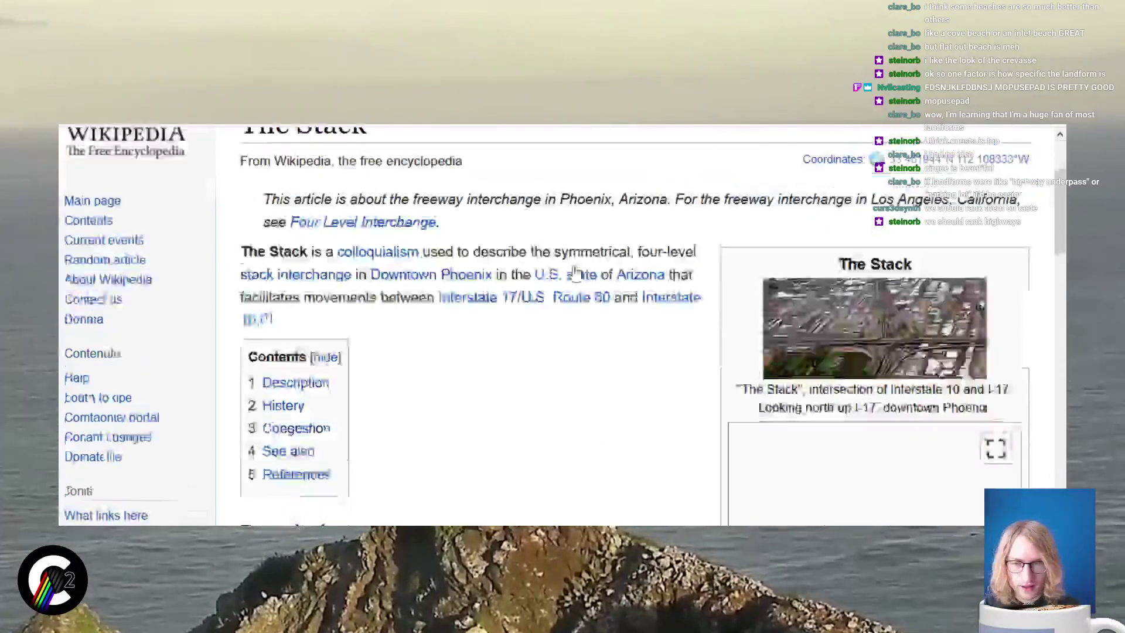
pyautogui.scroll(1, 589, 257)
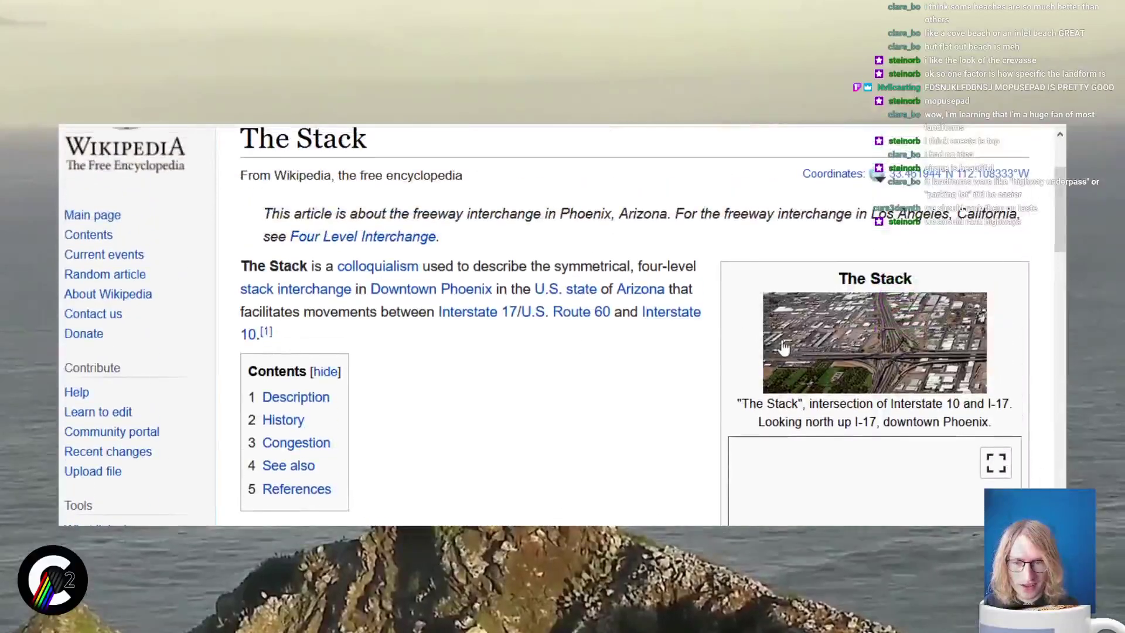
# Enlarge the aerial photo of The Stack interchange and view it full screen
pyautogui.scroll(-8, 781, 340)
pyautogui.scroll(5, 782, 340)
pyautogui.scroll(3, 782, 340)
pyautogui.click(796, 329)
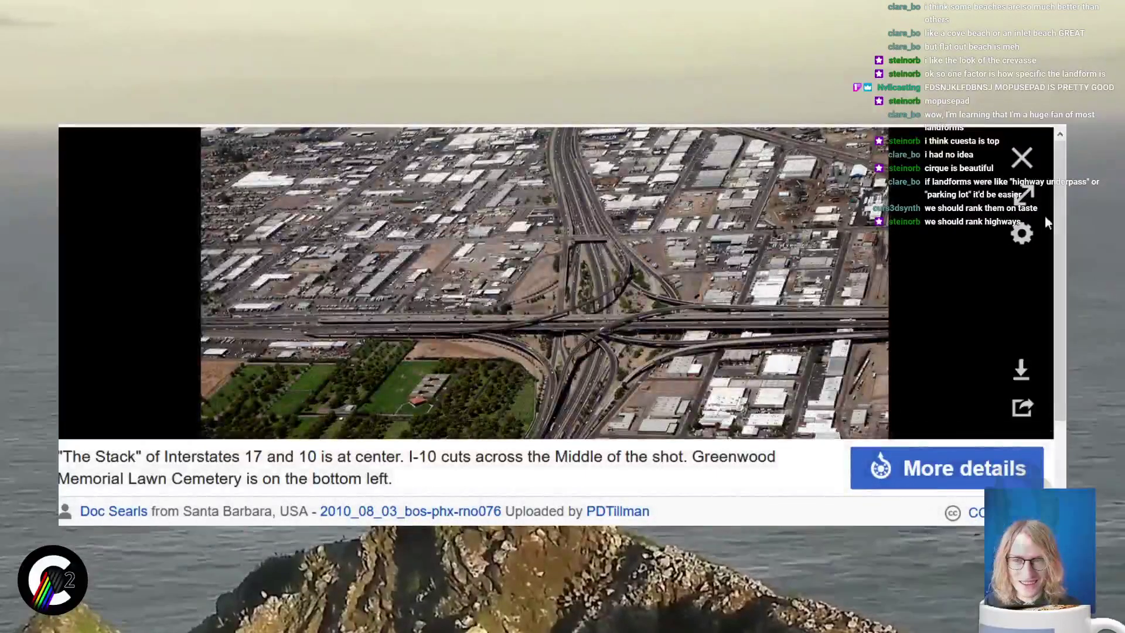
pyautogui.click(1024, 195)
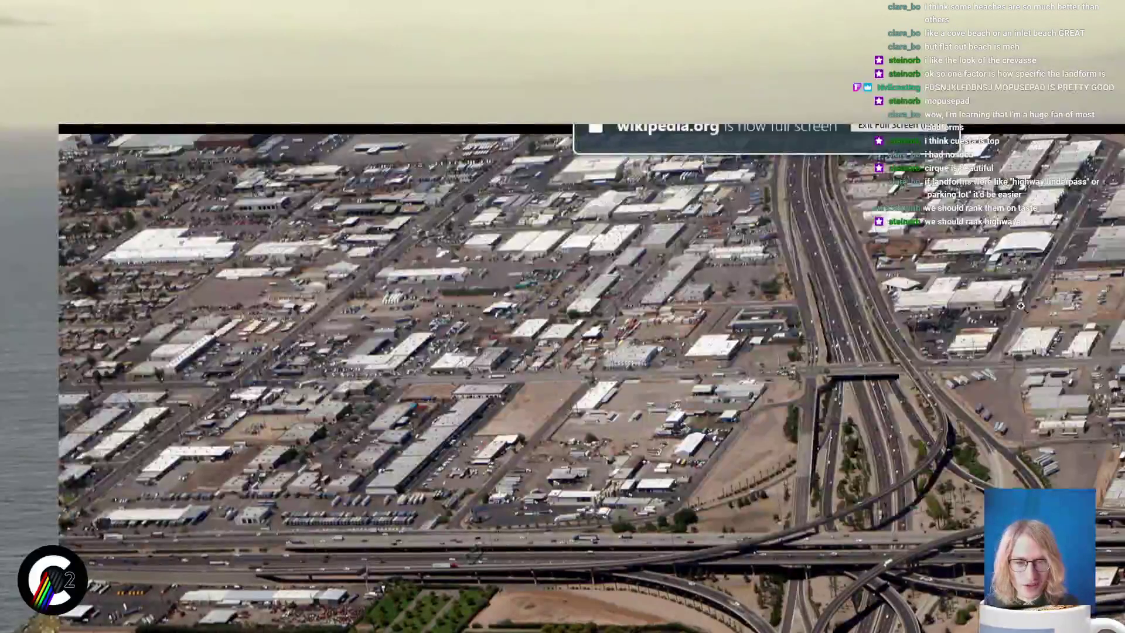
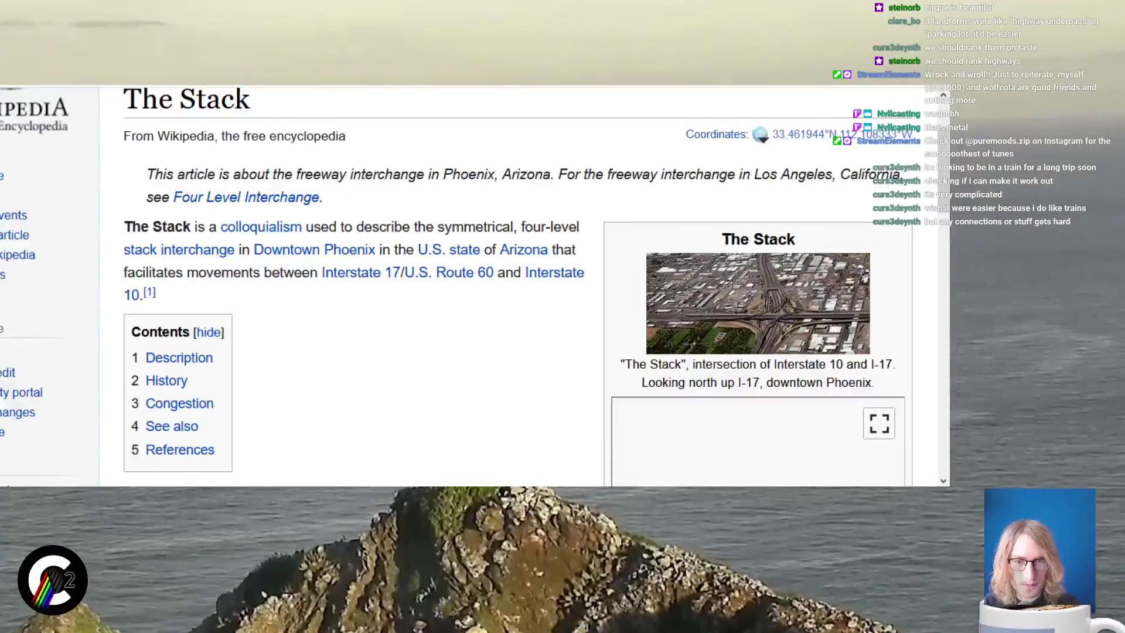
# Search Wikipedia for "india rail system"
pyautogui.scroll(2, 567, 188)
pyautogui.click(762, 151)
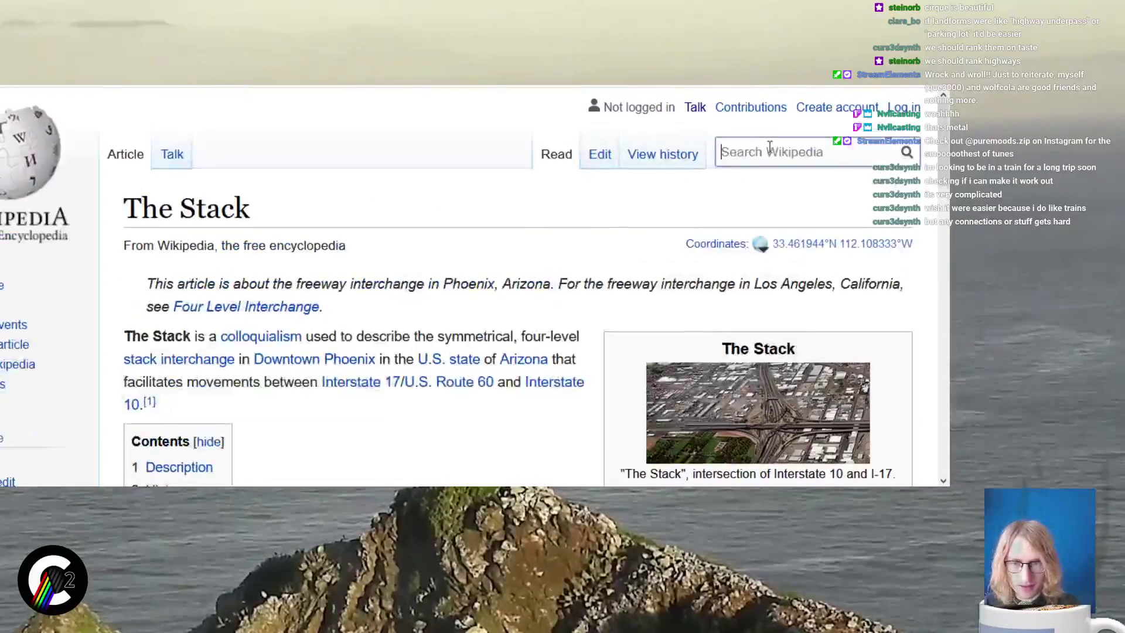
pyautogui.write('jpan')
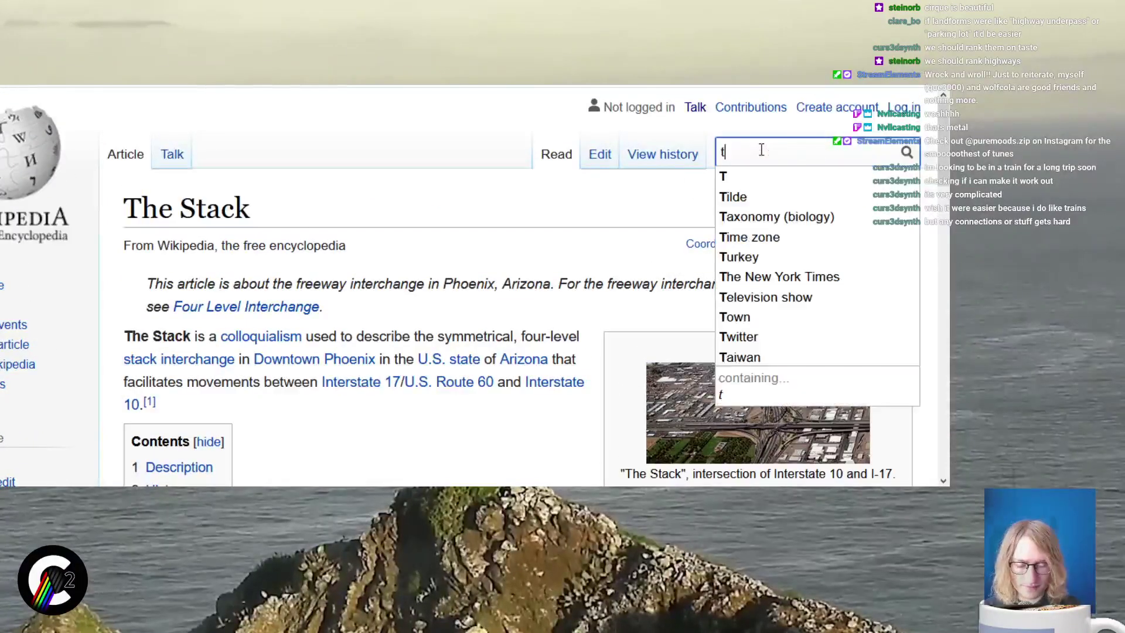
pyautogui.press('BackSpace')
pyautogui.press('BackSpace')
pyautogui.press('BackSpace')
pyautogui.press('BackSpace')
pyautogui.write('apa')
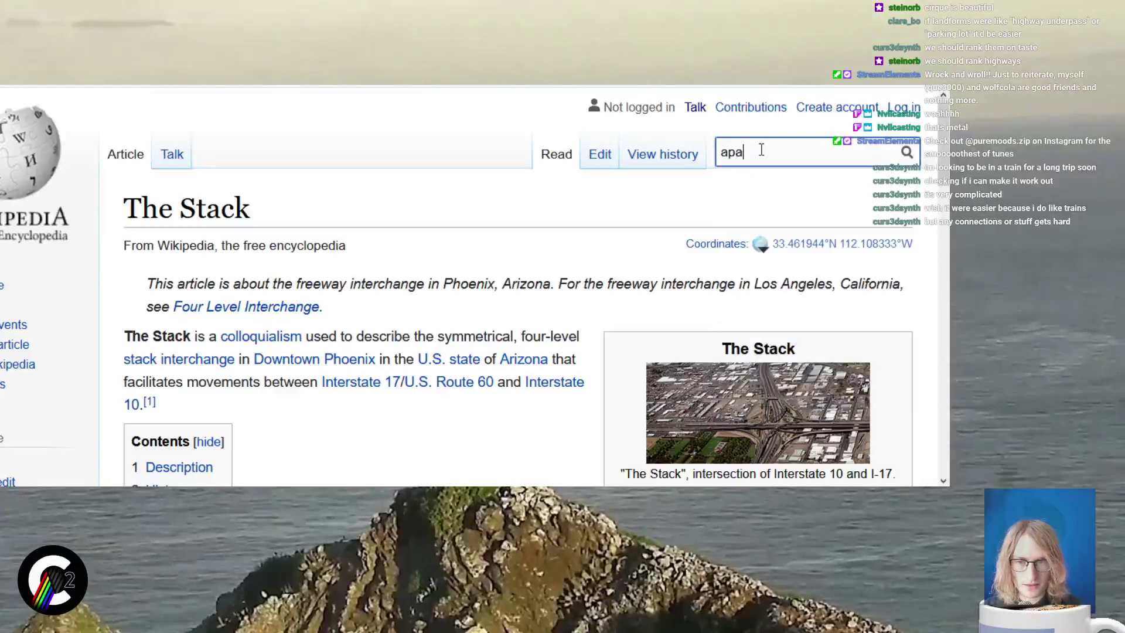
pyautogui.press('BackSpace')
pyautogui.press('BackSpace')
pyautogui.press('BackSpace')
pyautogui.write('japan')
pyautogui.hotkey('ctrl', 'a')
pyautogui.write('indi')
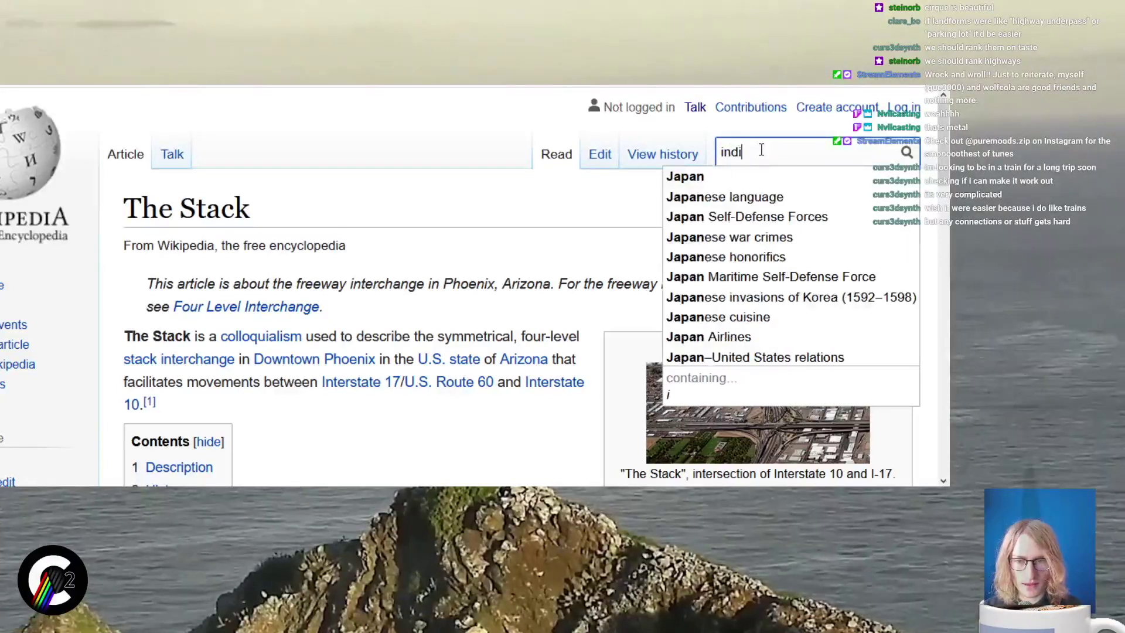
pyautogui.write('a rail system')
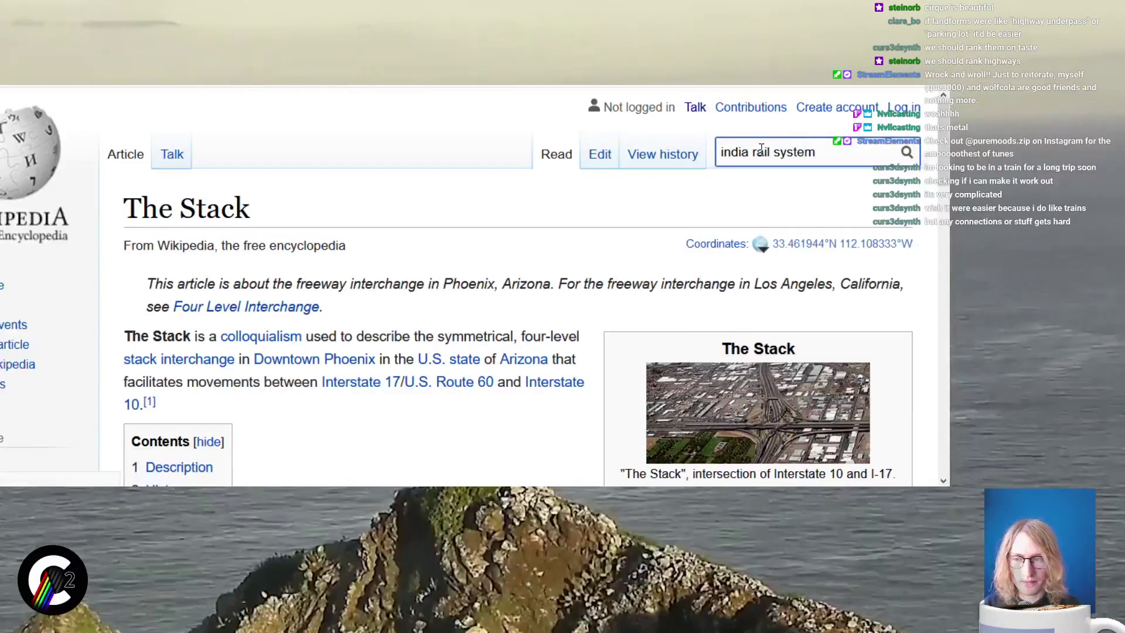
pyautogui.press('Return')
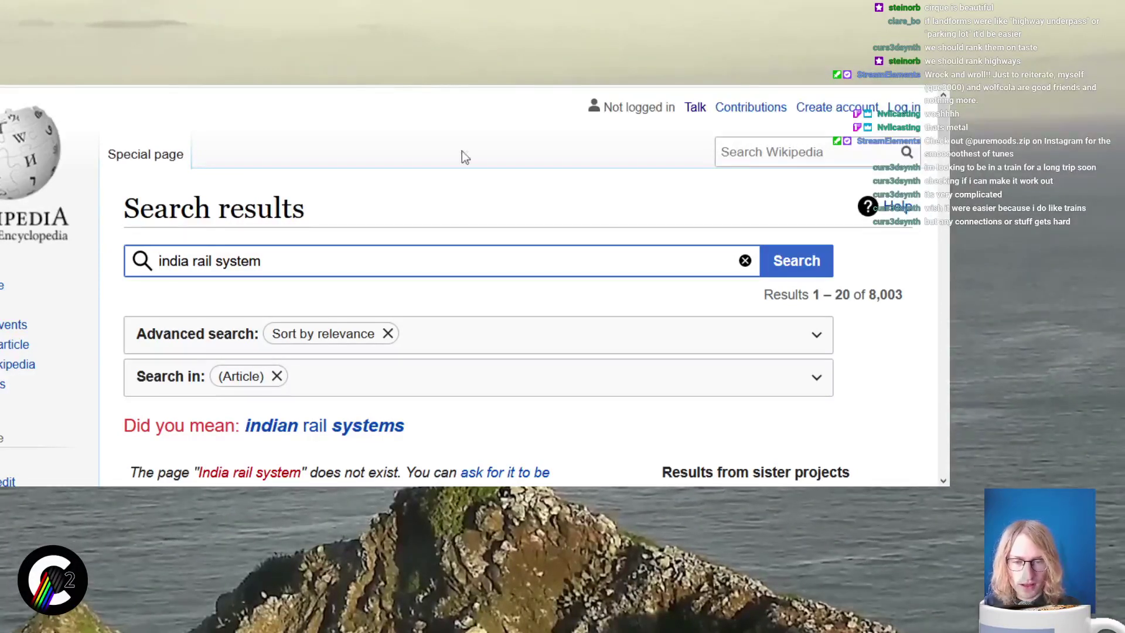
# Skim the first search results about rail transport in India and return to the beginning of the results page
pyautogui.scroll(-6, 413, 221)
pyautogui.scroll(2, 406, 218)
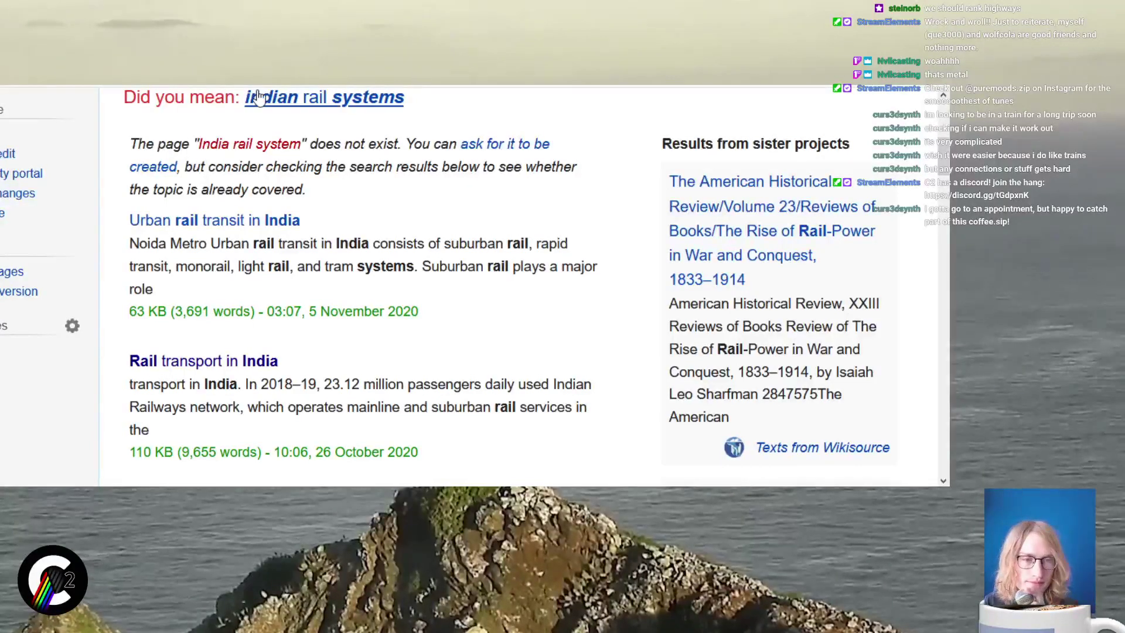
pyautogui.scroll(3, 305, 175)
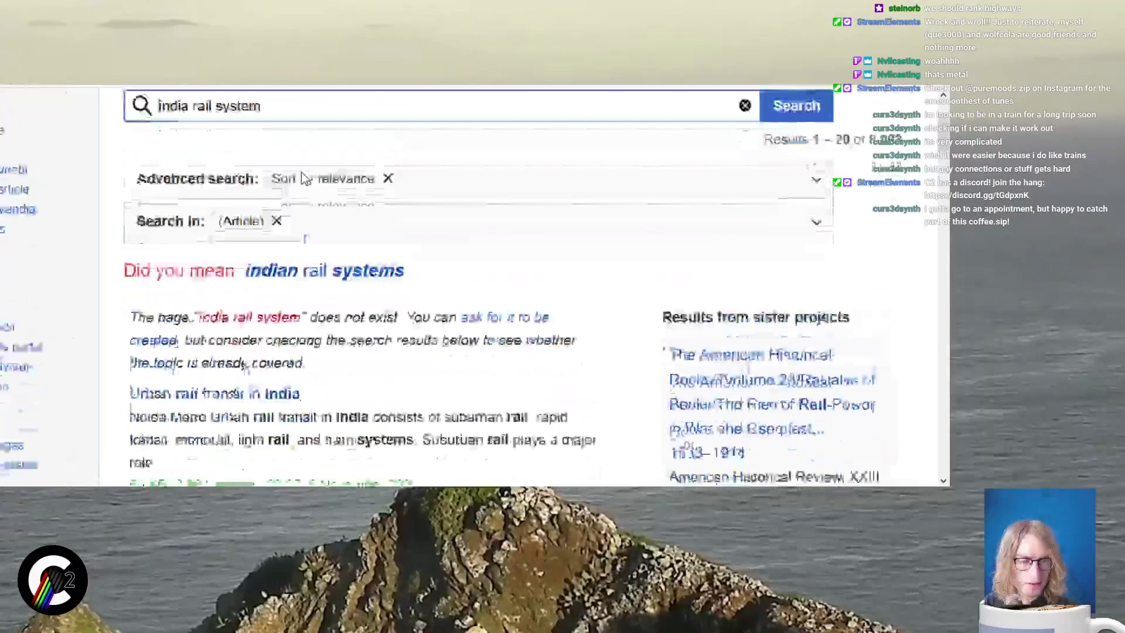
pyautogui.scroll(-3, 305, 179)
pyautogui.moveTo(245, 231)
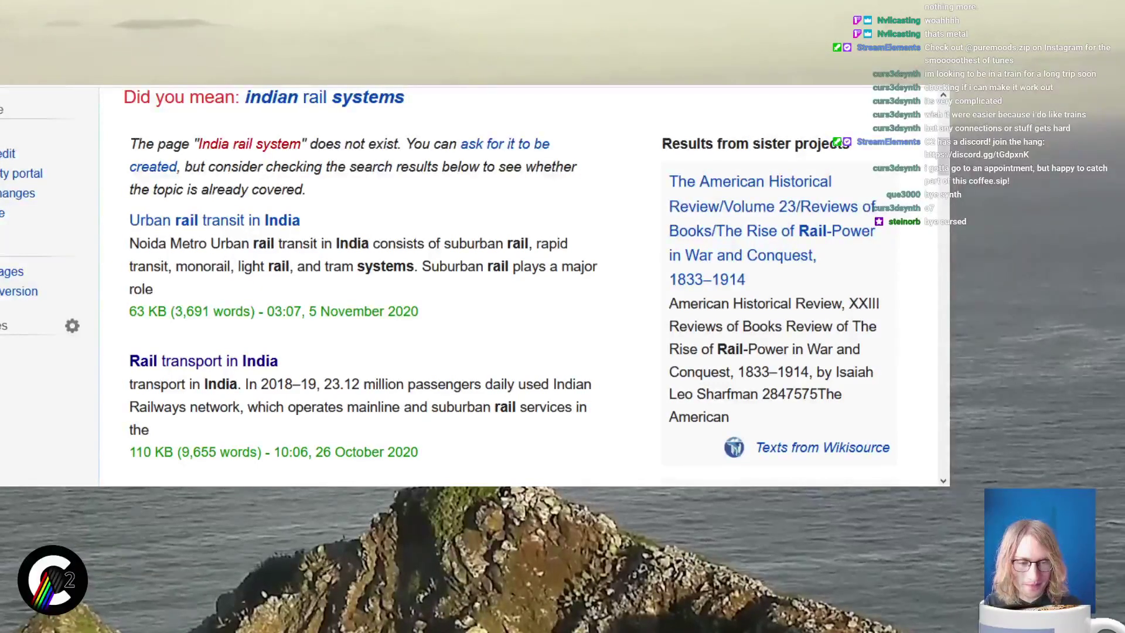
pyautogui.scroll(5, 412, 192)
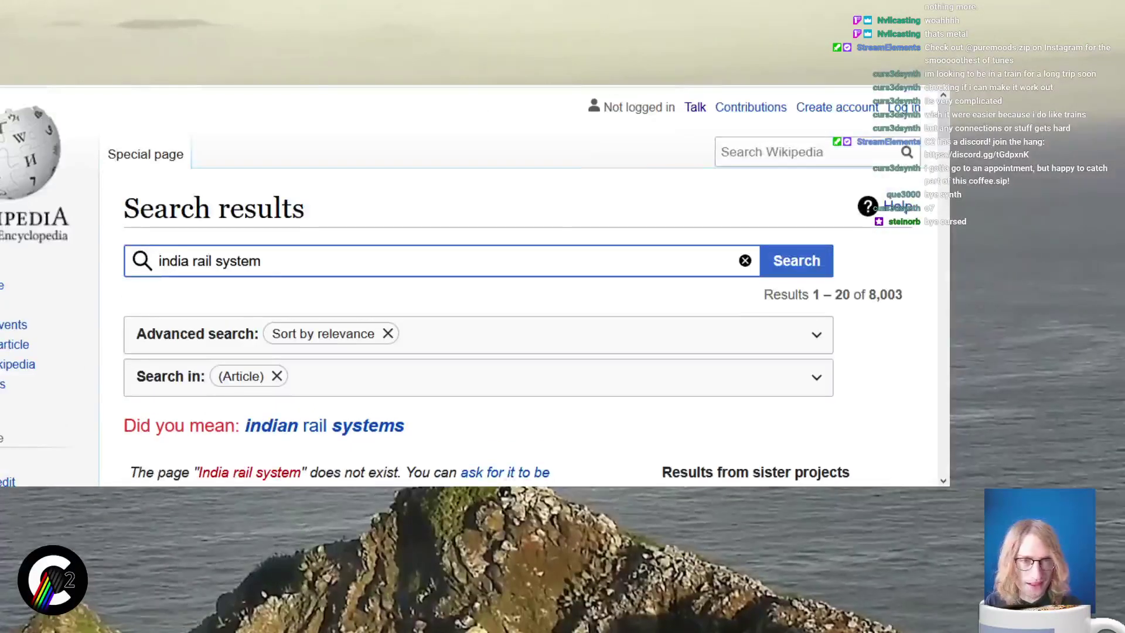
# Close the Wikipedia search results page, search the web for "list of landforms" and open Wikipedia's List of landforms article
pyautogui.hotkey('ctrl', 'w')
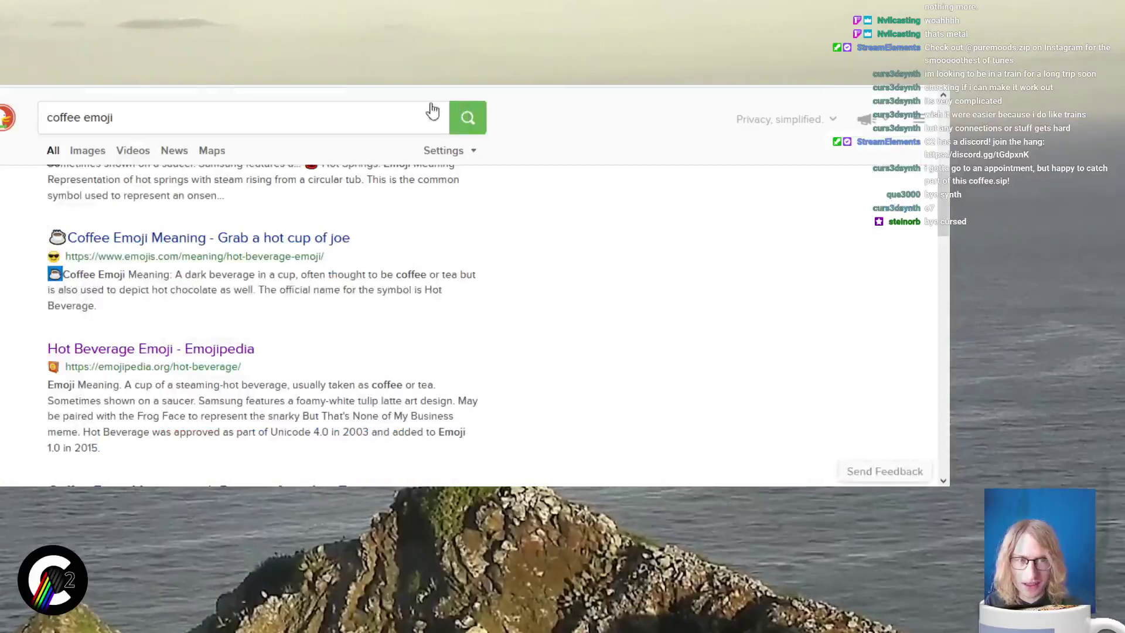
pyautogui.hotkey('ctrl', 'l')
pyautogui.write('list of la')
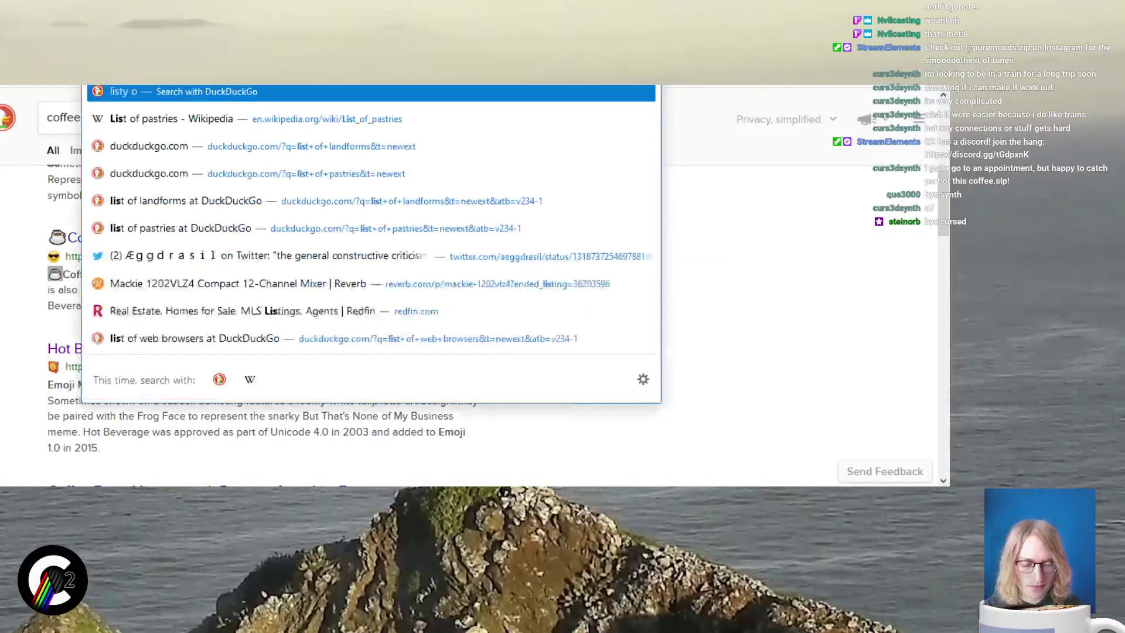
pyautogui.write('ndforms')
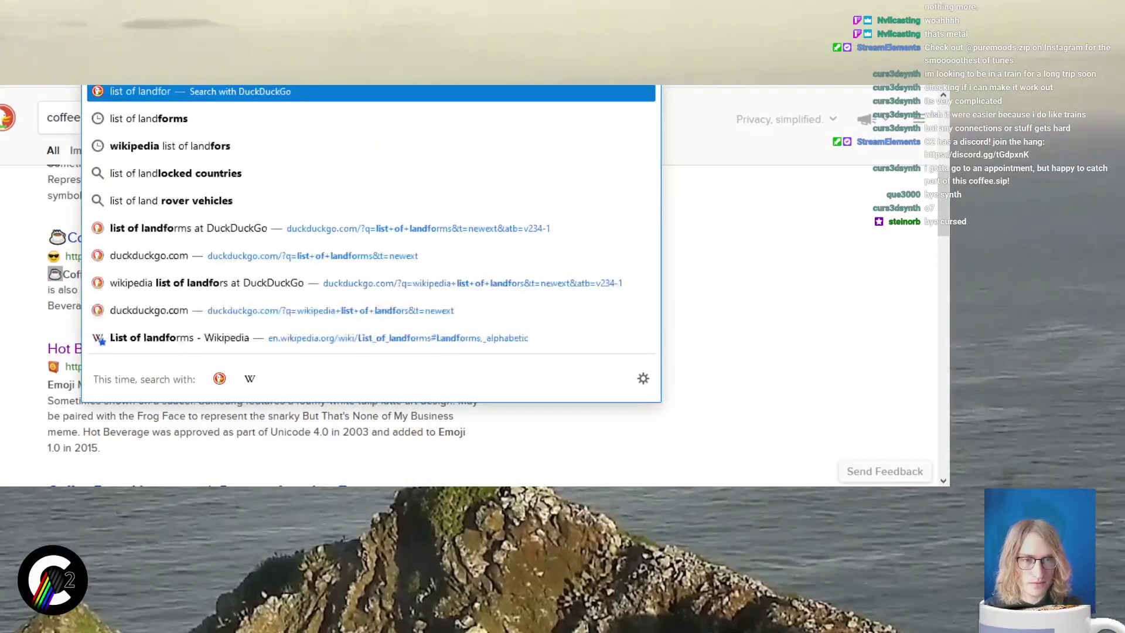
pyautogui.press('Return')
pyautogui.scroll(-5, 156, 221)
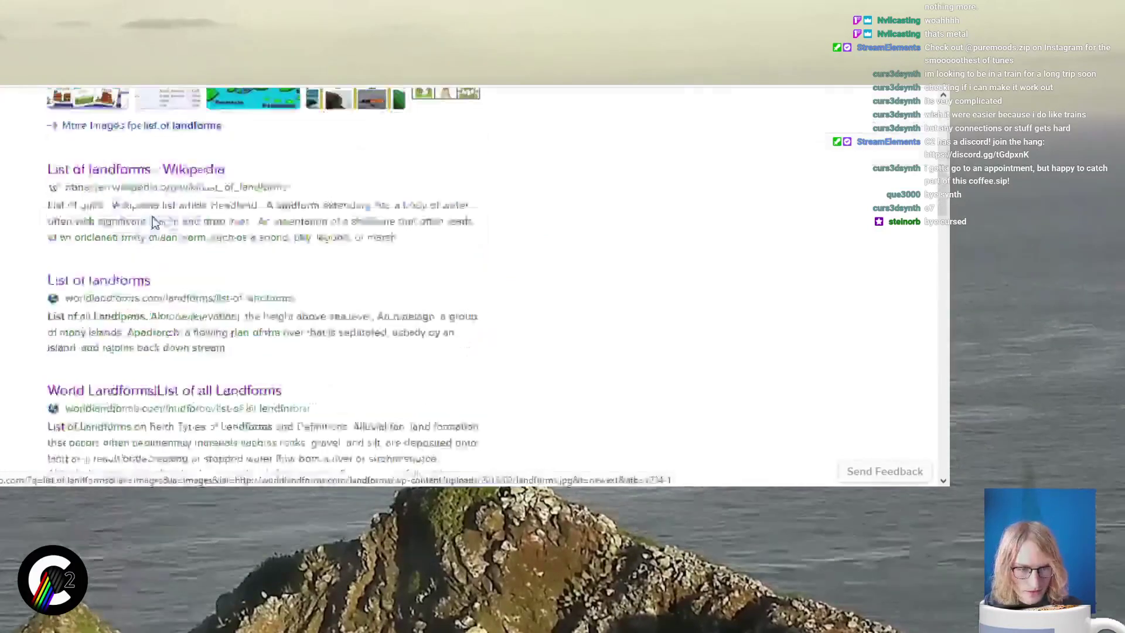
pyautogui.scroll(1, 156, 199)
pyautogui.click(158, 197)
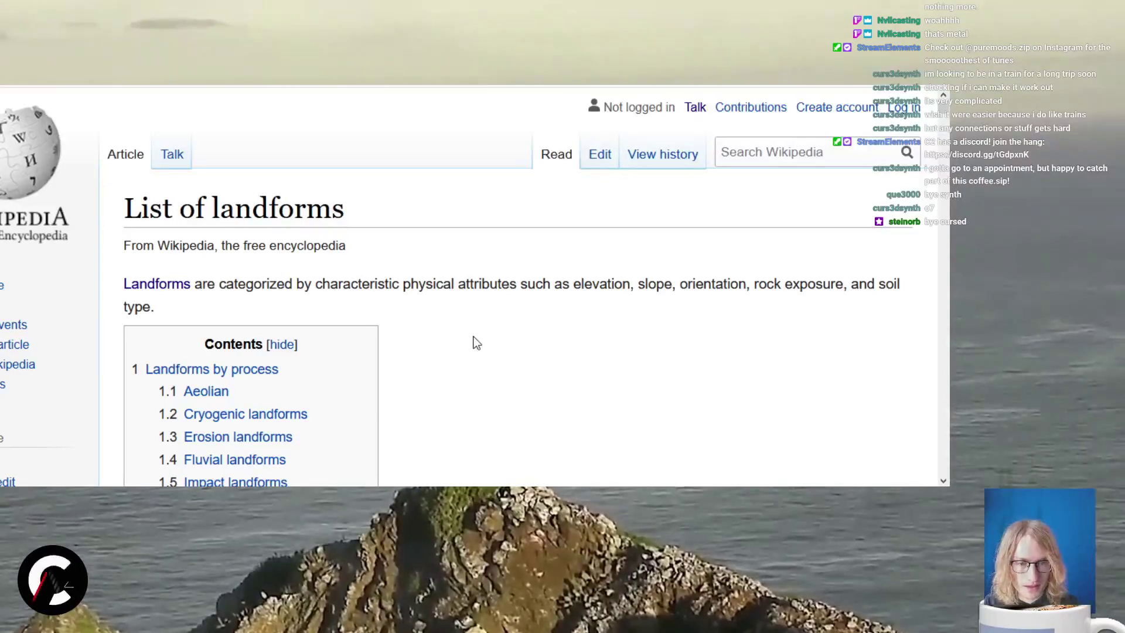
# Go to the "Landforms, alphabetic" section of the article and make the browser window taller to show more entries
pyautogui.scroll(-15, 477, 344)
pyautogui.scroll(5, 352, 328)
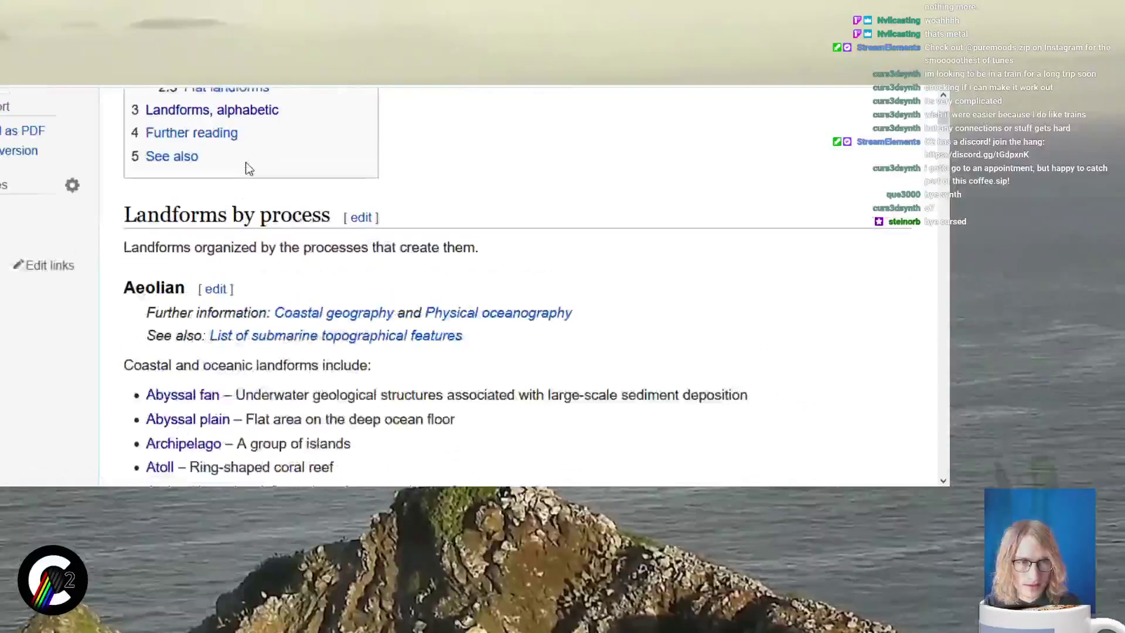
pyautogui.scroll(2, 249, 175)
pyautogui.click(254, 211)
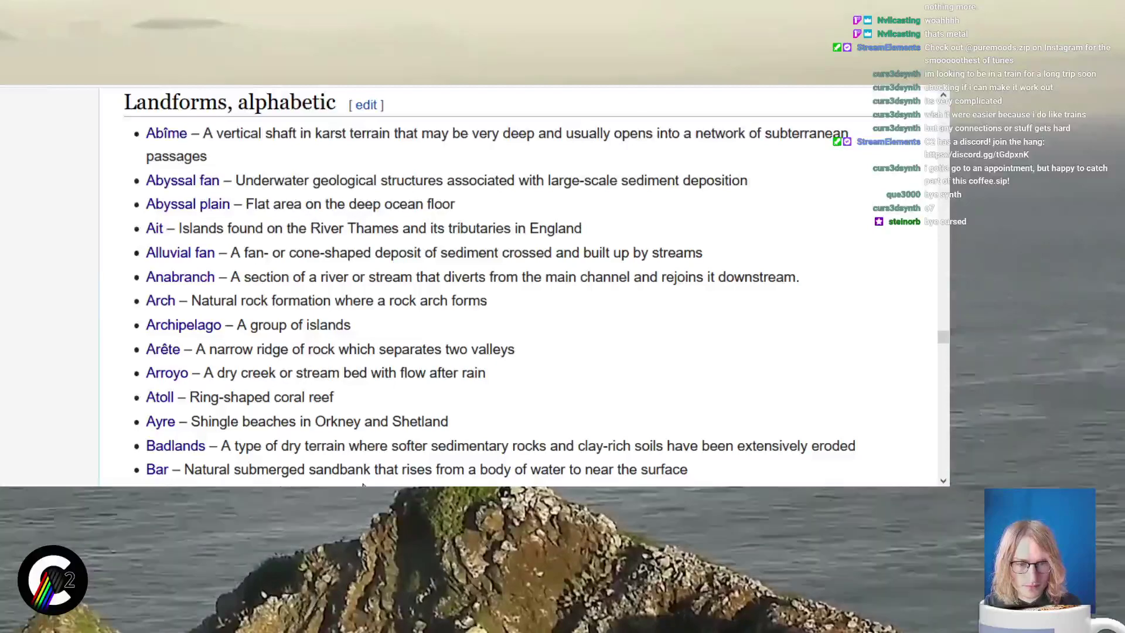
pyautogui.scroll(-10, 365, 483)
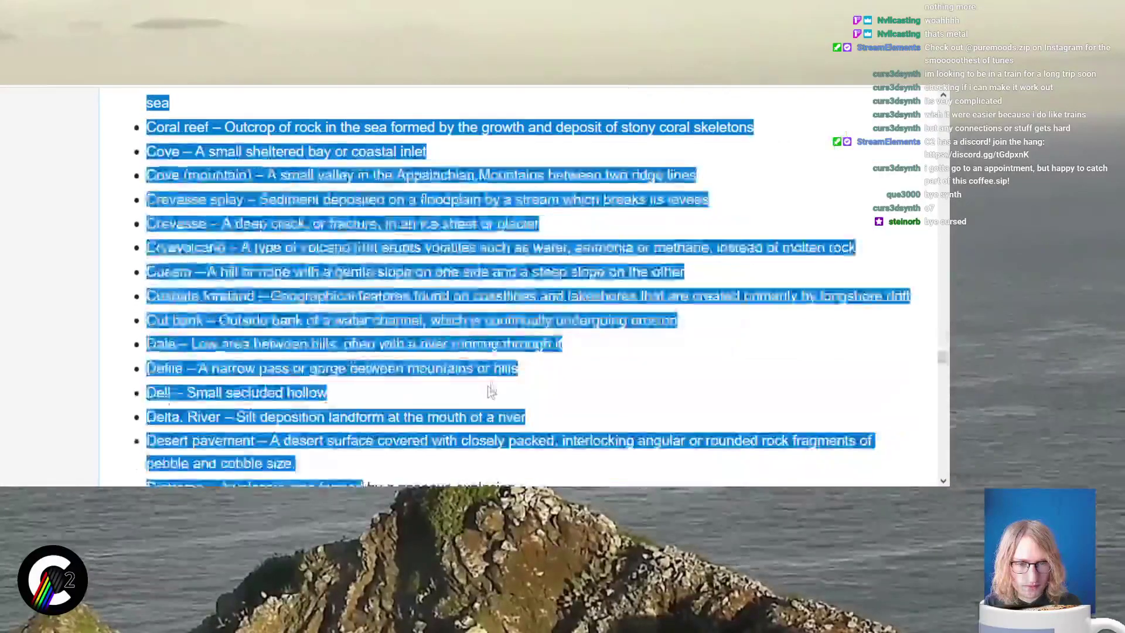
pyautogui.scroll(6, 375, 479)
pyautogui.moveTo(379, 486); pyautogui.dragTo(377, 604)
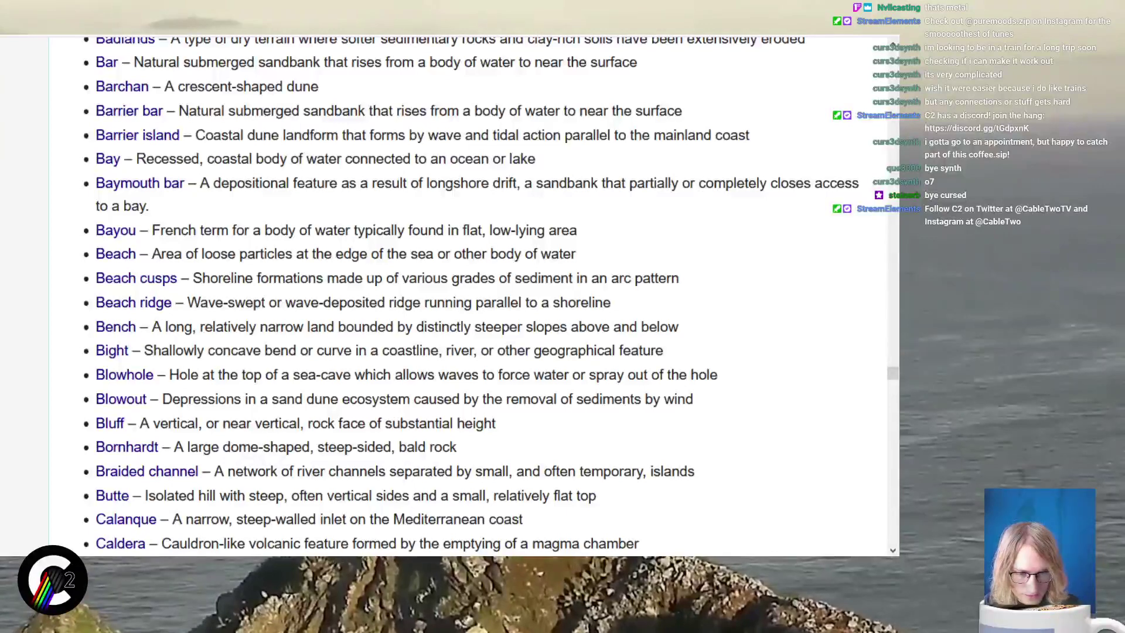
# Switch to land2.psd in Photoshop, marquee-select the anabranch picture with its label and move it up beside the bar picture
pyautogui.hotkey('alt', 'Tab')
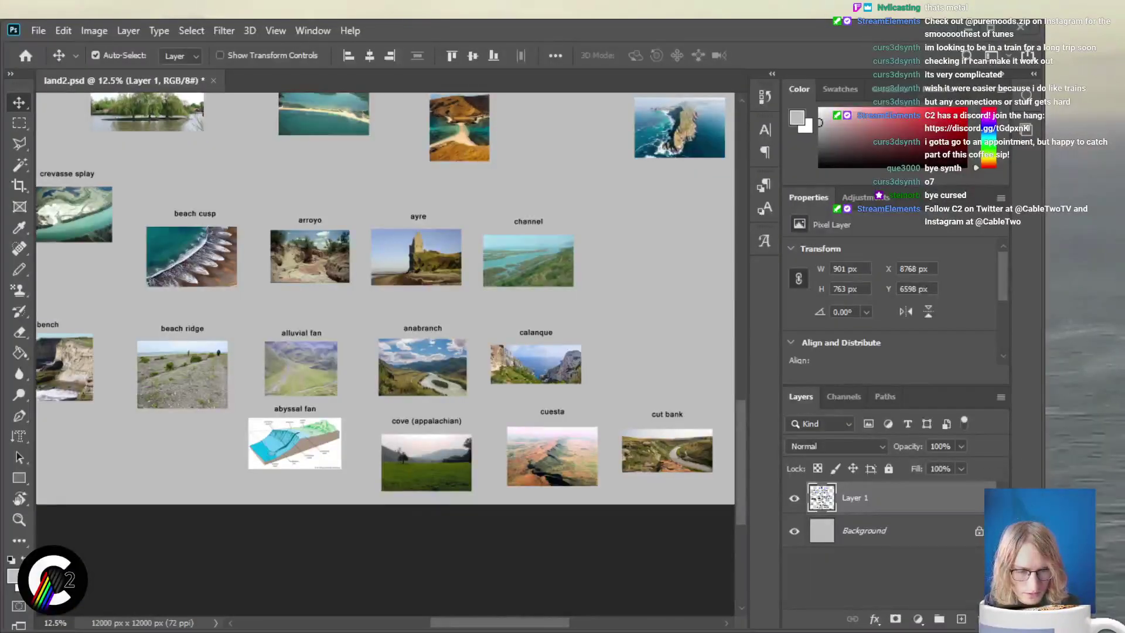
pyautogui.hotkey('ctrl', '+')
pyautogui.hotkey('ctrl', '+')
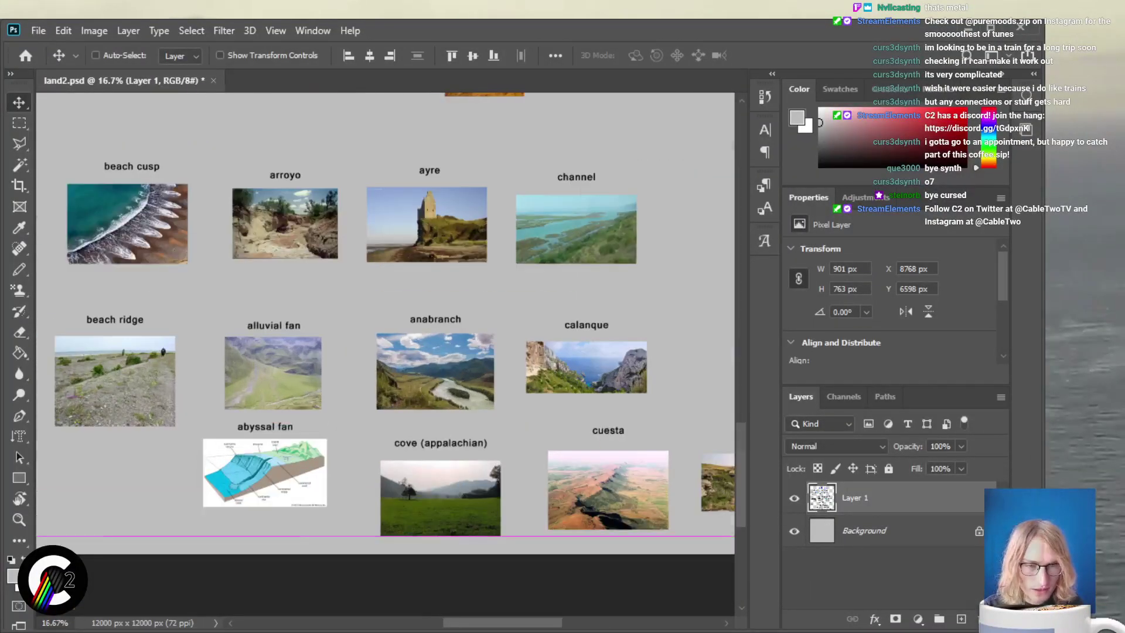
pyautogui.scroll(-2, 385, 355)
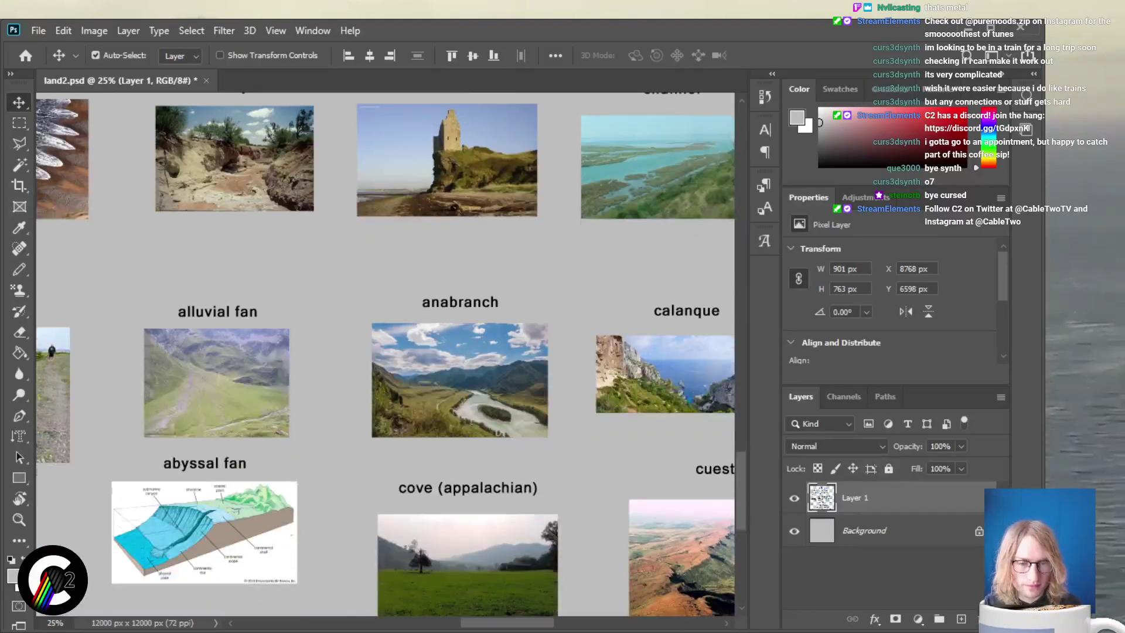
pyautogui.press('m')
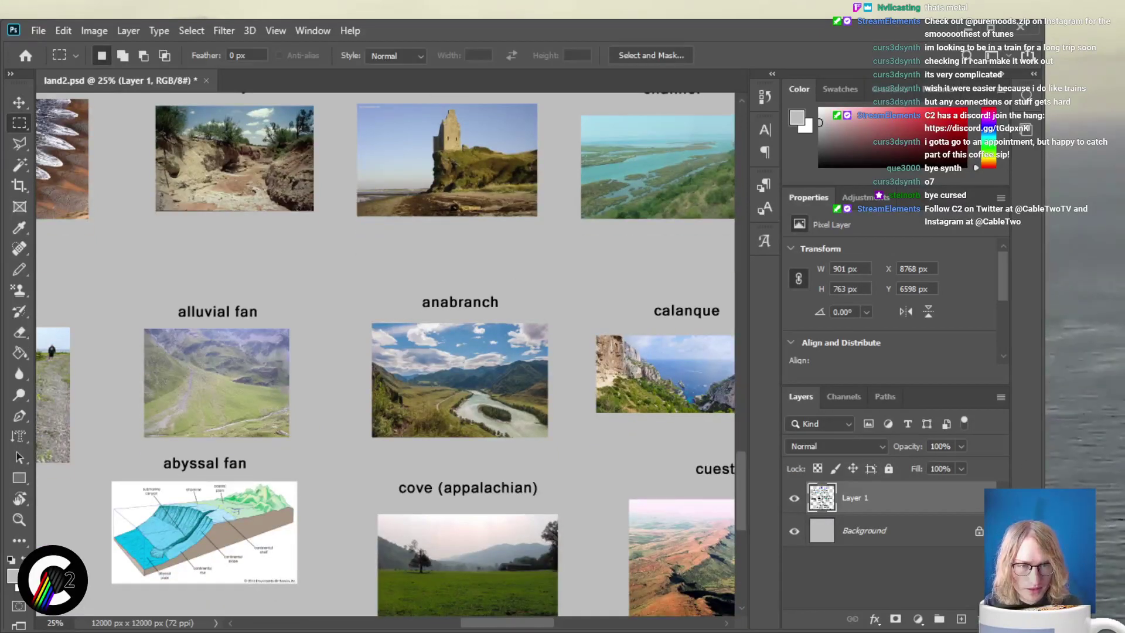
pyautogui.scroll(3, 385, 355)
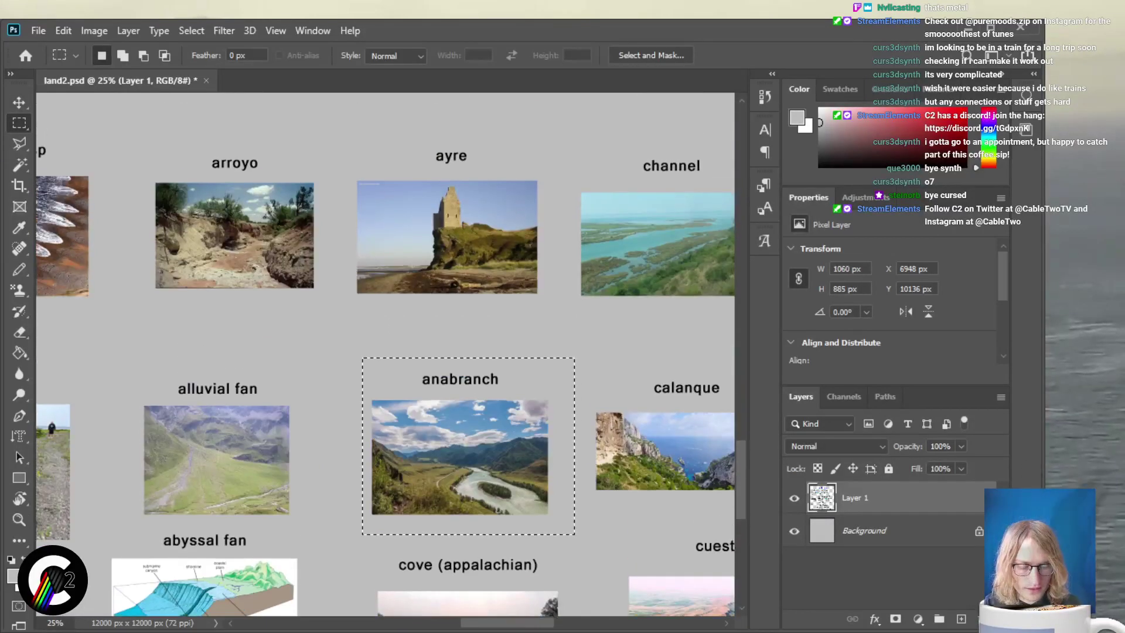
pyautogui.hotkey('ctrl', '+')
pyautogui.scroll(-3, 385, 355)
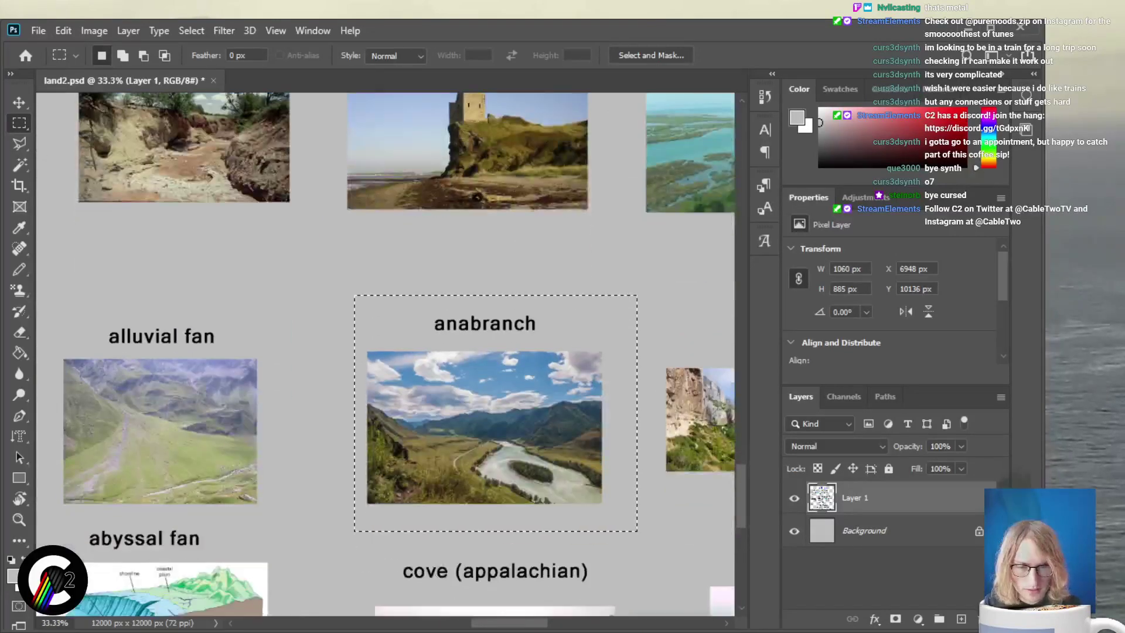
pyautogui.hscroll(3, 385, 354)
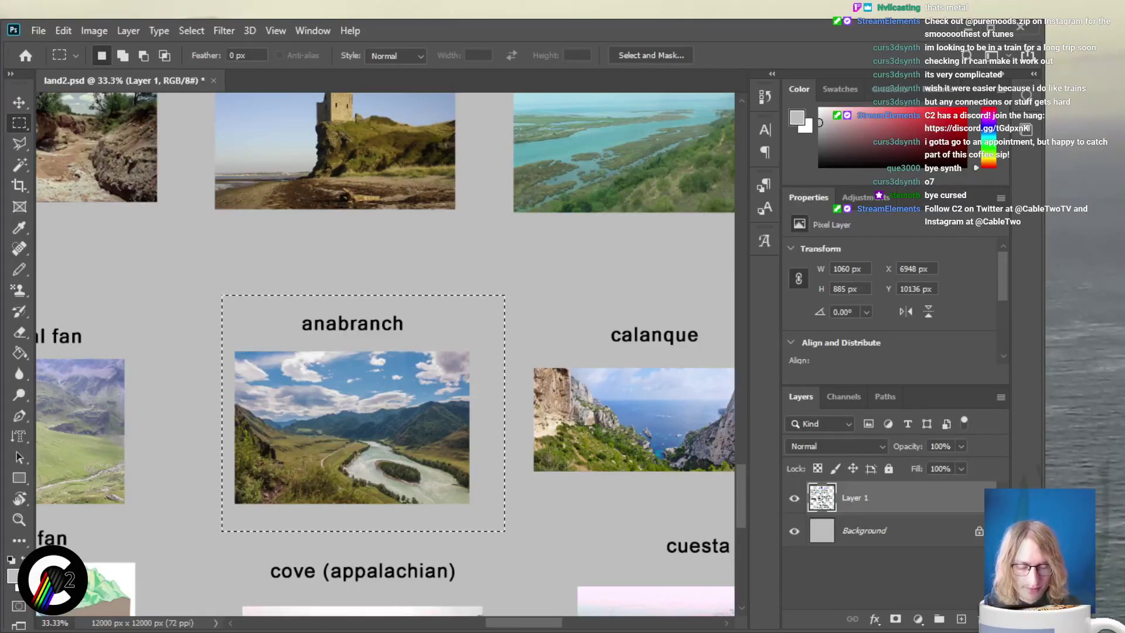
pyautogui.press('v')
pyautogui.scroll(2, 385, 355)
pyautogui.scroll(1, 352, 551)
pyautogui.moveTo(352, 551); pyautogui.dragTo(351, 332)
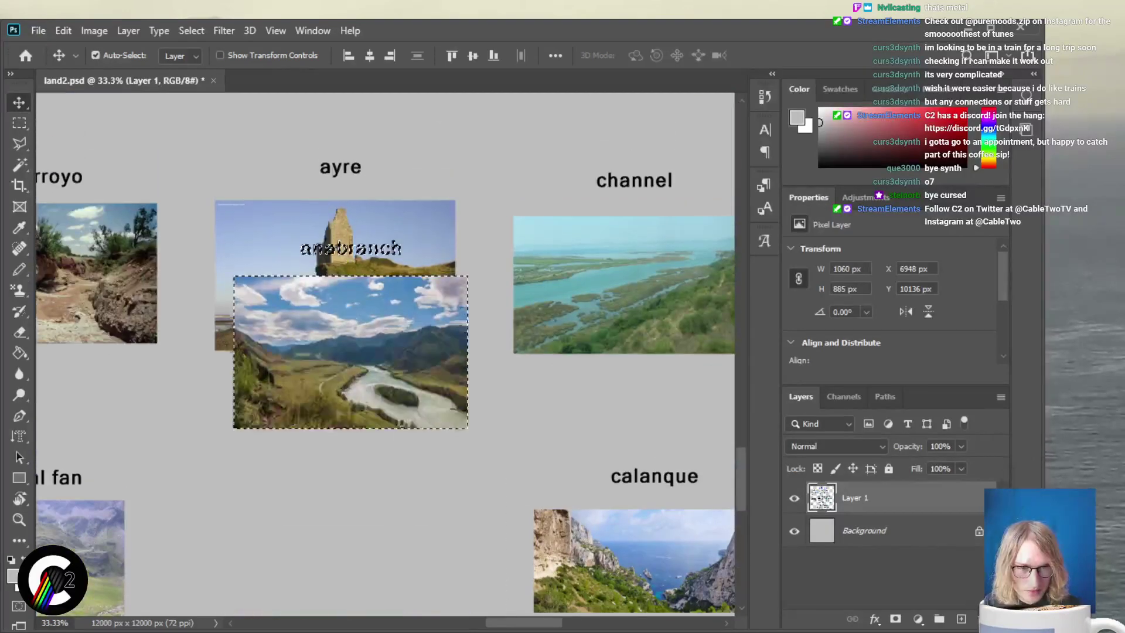
pyautogui.scroll(6, 351, 331)
pyautogui.moveTo(352, 592); pyautogui.dragTo(640, 212)
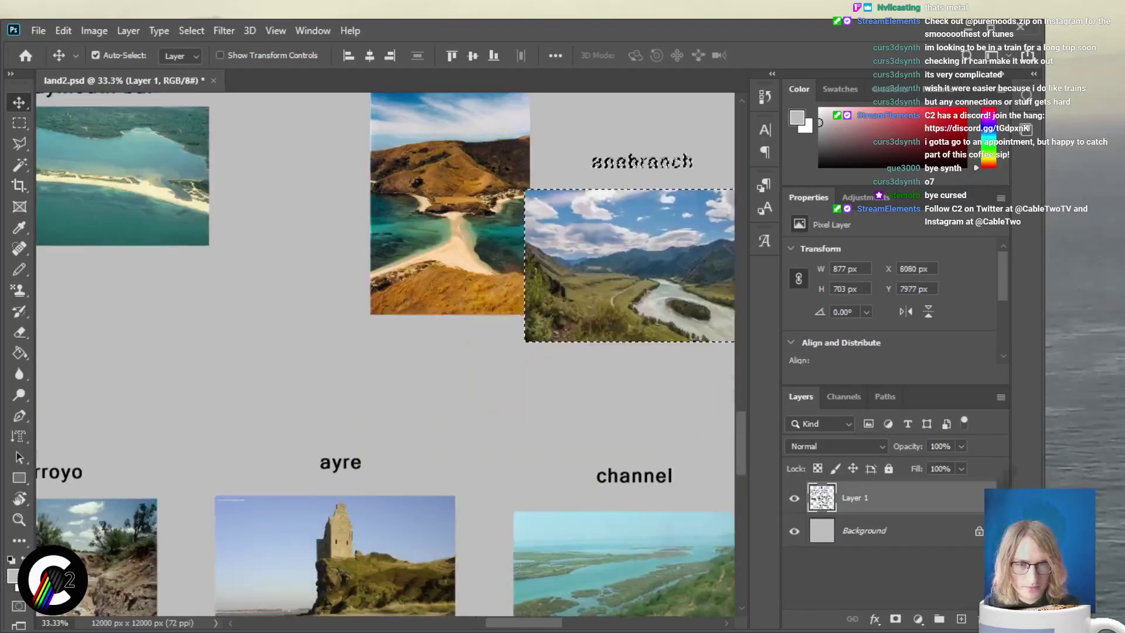
# Move the selected anabranch picture and label into the gap between the braided channel and archipelago pictures
pyautogui.scroll(2, 640, 211)
pyautogui.hscroll(-4, 733, 163)
pyautogui.scroll(-2, 733, 163)
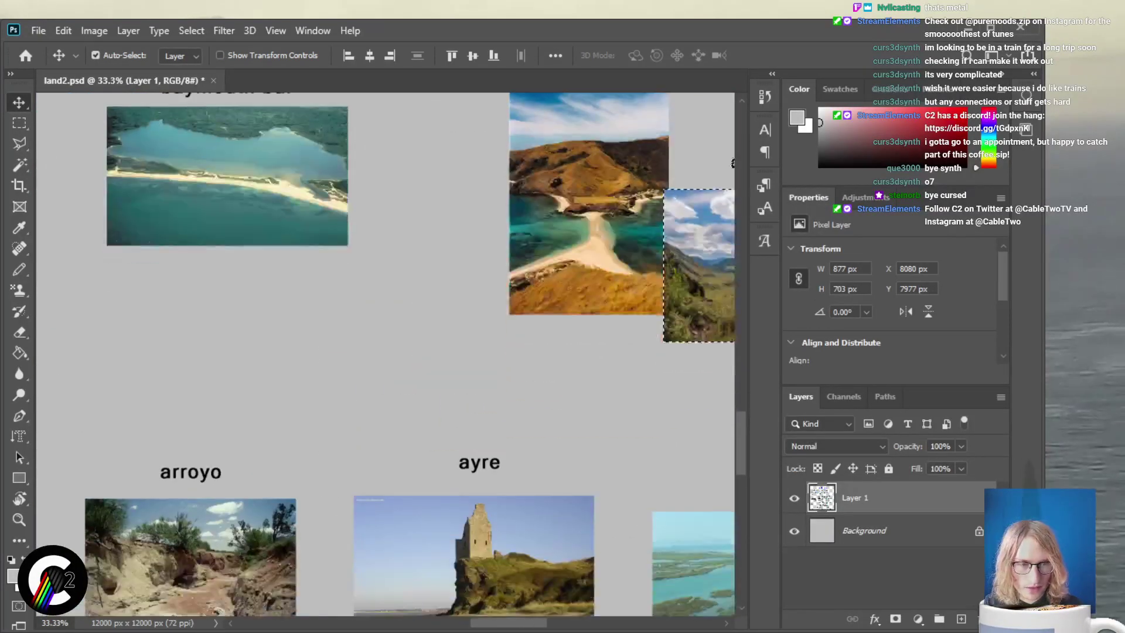
pyautogui.hotkey('ctrl', '-')
pyautogui.hotkey('ctrl', '-')
pyautogui.scroll(3, 733, 163)
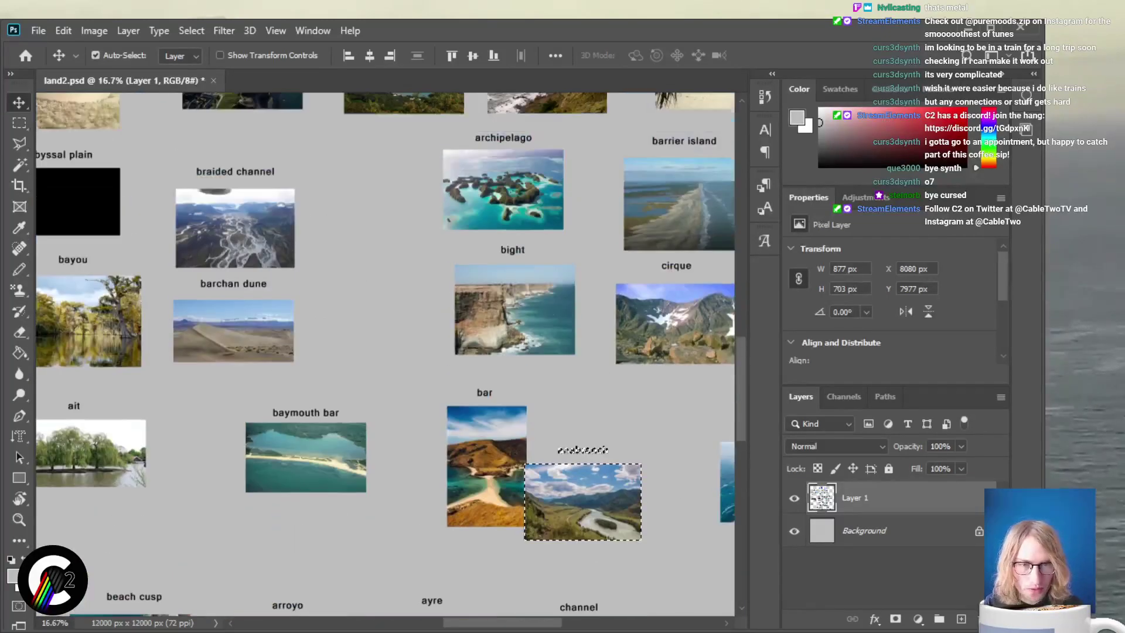
pyautogui.moveTo(583, 501); pyautogui.dragTo(363, 230)
pyautogui.scroll(1, 362, 230)
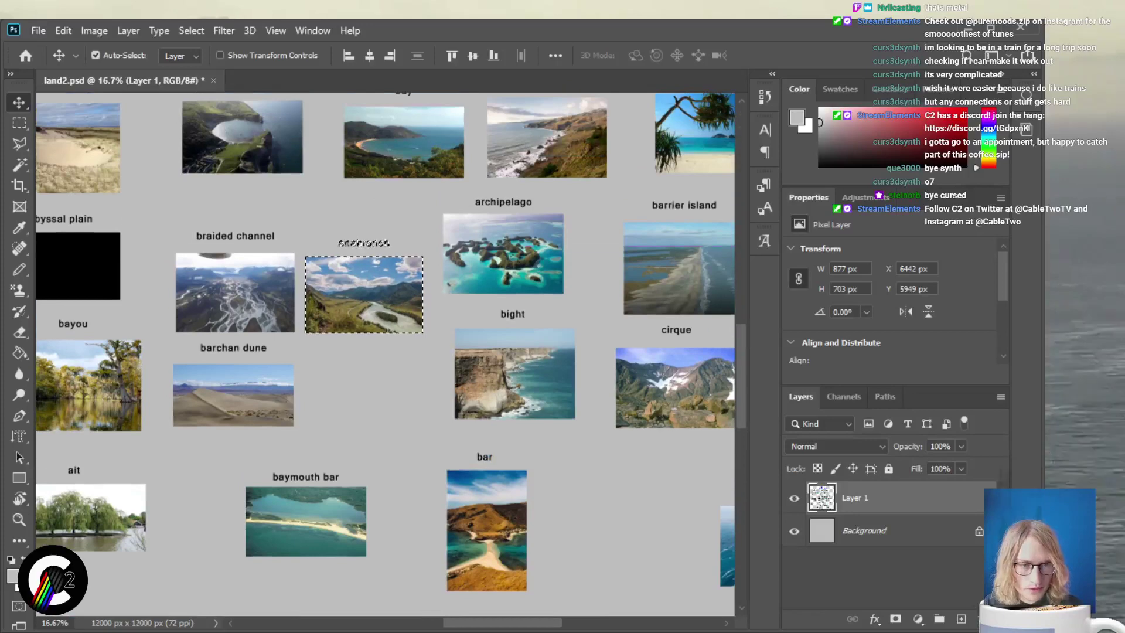
pyautogui.moveTo(363, 294); pyautogui.dragTo(368, 290)
pyautogui.scroll(1, 368, 290)
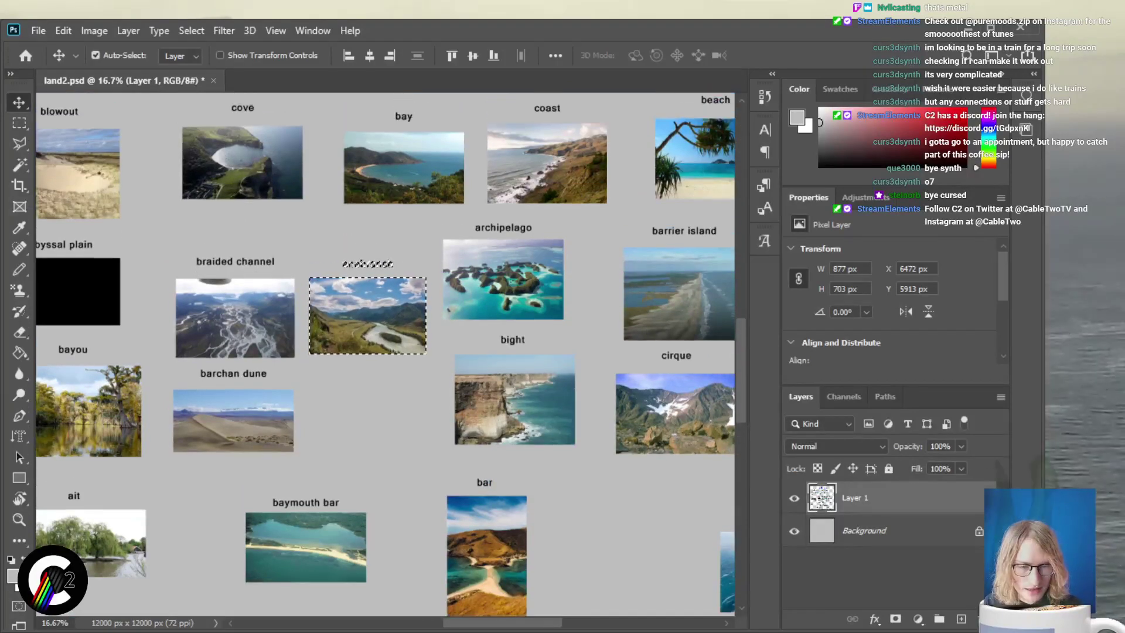
# Examine the braided channel and anabranch pictures up close to compare them
pyautogui.scroll(1, 368, 290)
pyautogui.hscroll(-6, 368, 290)
pyautogui.scroll(1, 383, 354)
pyautogui.scroll(4, 384, 353)
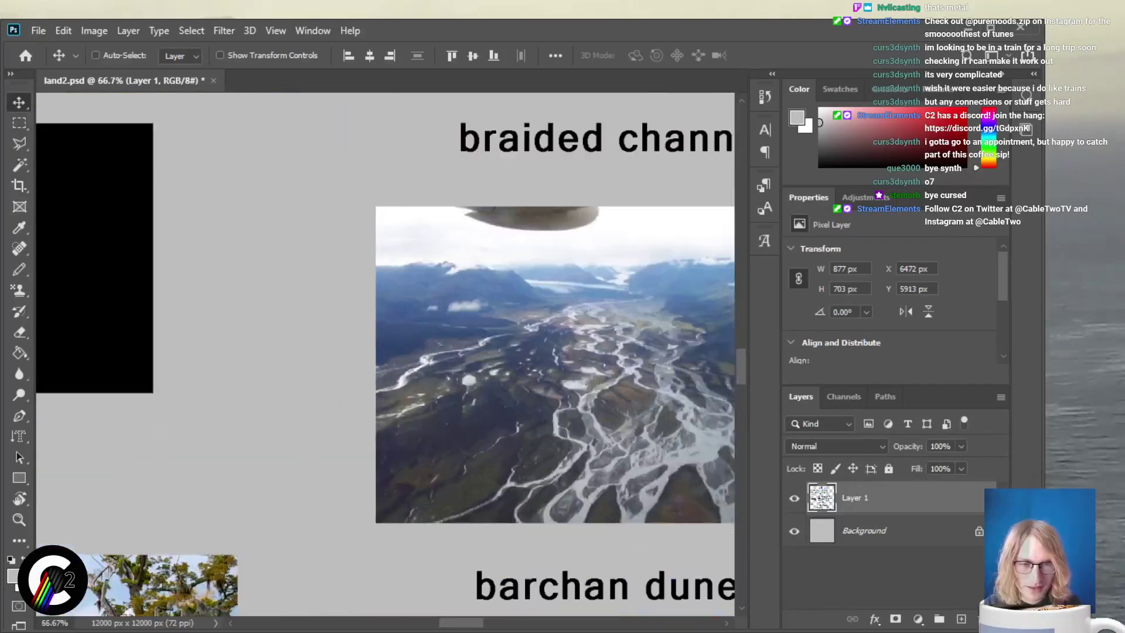
pyautogui.hscroll(3, 387, 351)
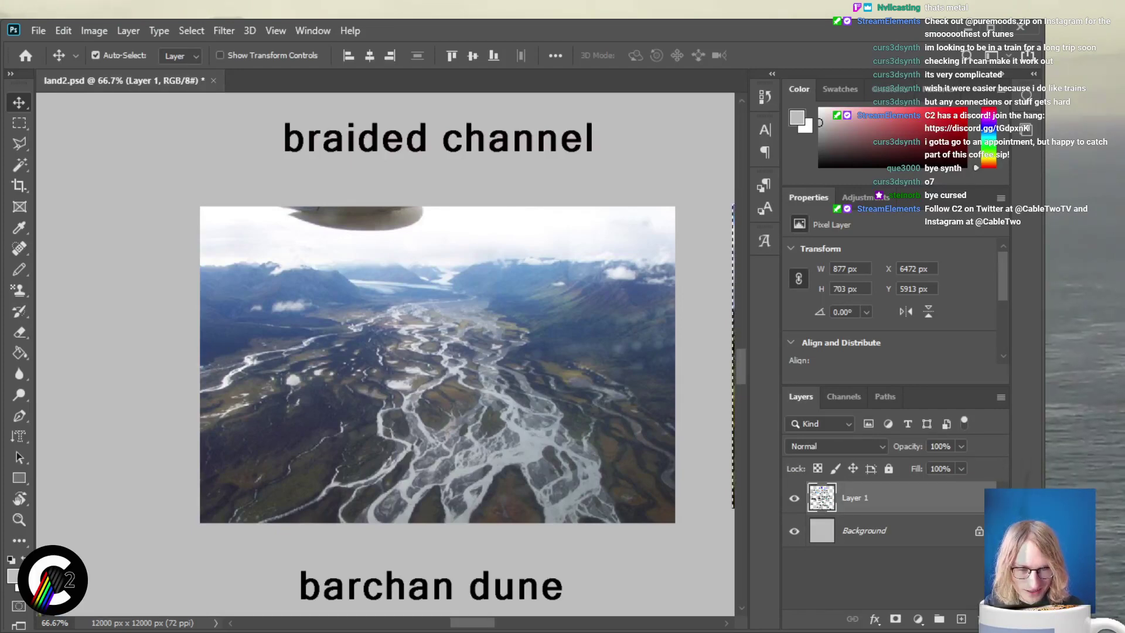
pyautogui.hscroll(10, 385, 354)
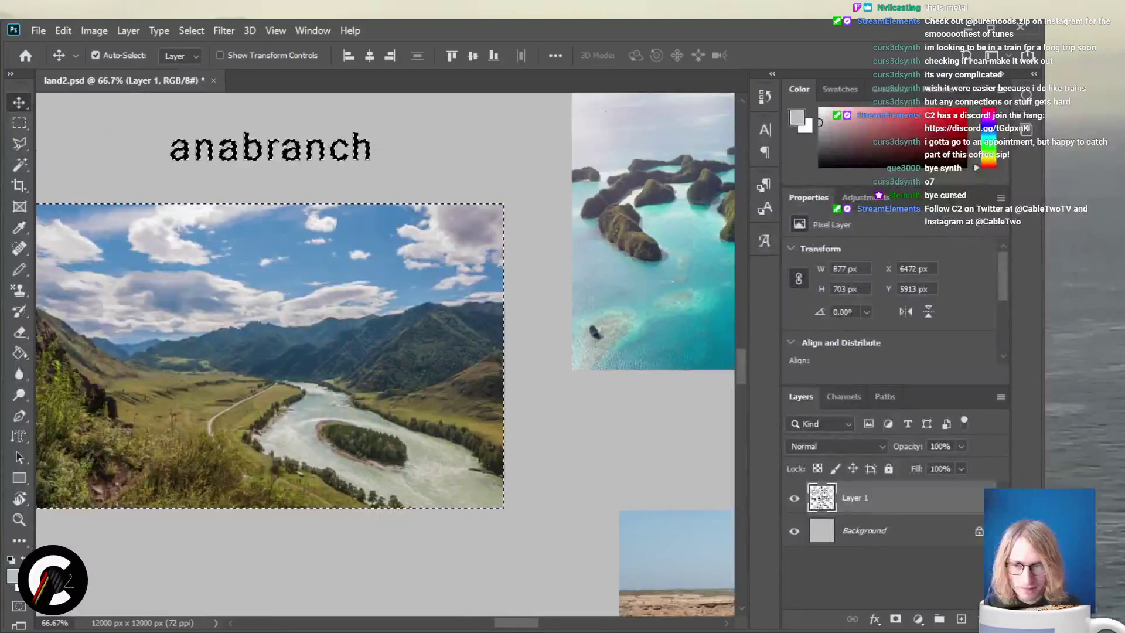
# Clear the selection around the anabranch picture and its label
pyautogui.hscroll(-3, 385, 352)
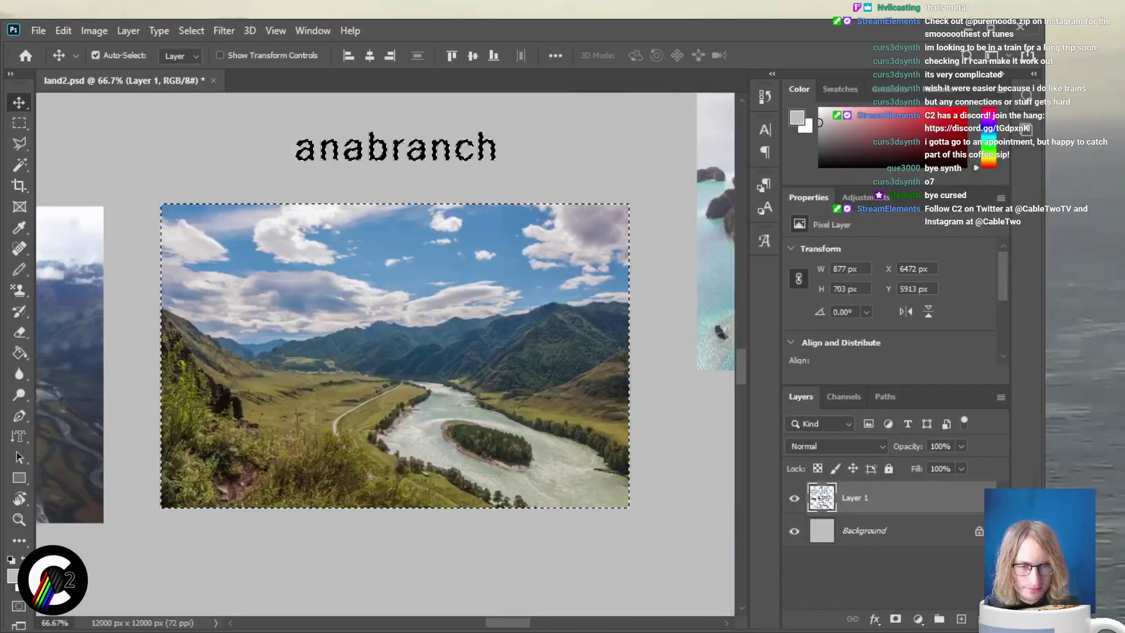
pyautogui.hotkey('ctrl', '-')
pyautogui.hotkey('ctrl', '-')
pyautogui.hotkey('ctrl', '-')
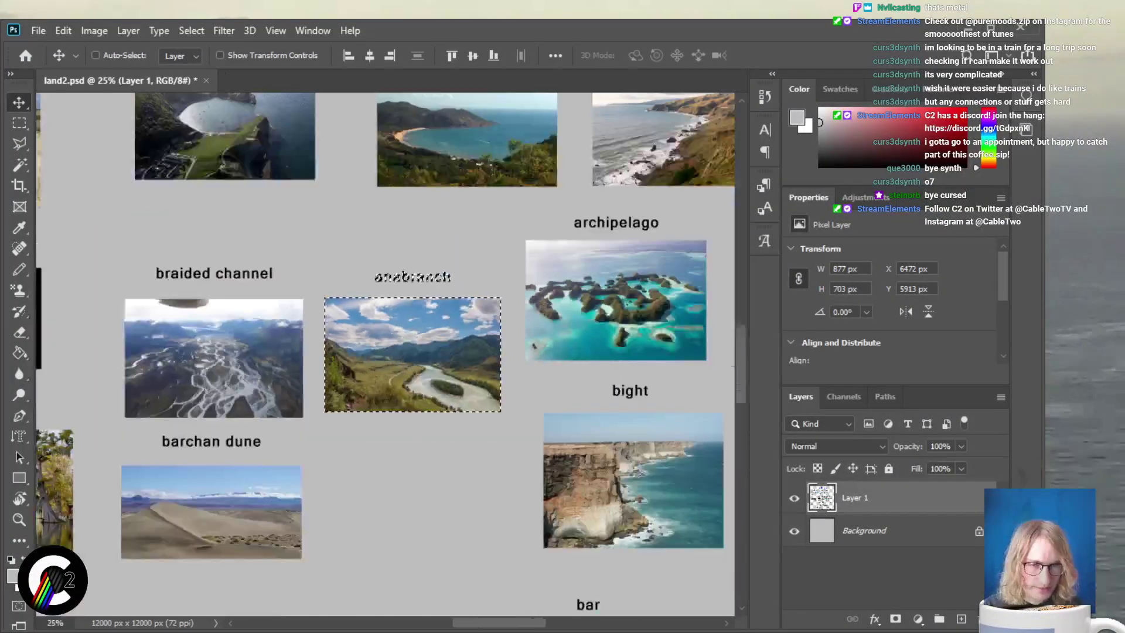
pyautogui.hotkey('ctrl', 'd')
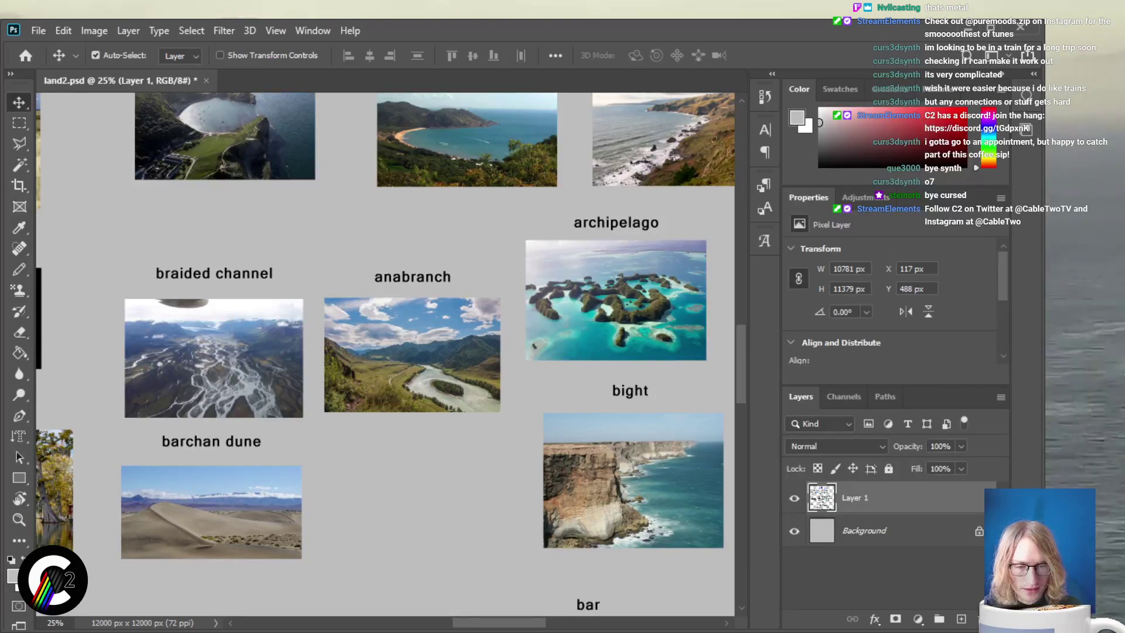
# Examine the upper tiers of the chart, from the blowout and cove row up to the arch and butte pictures
pyautogui.hscroll(-10, 386, 354)
pyautogui.hscroll(5, 386, 354)
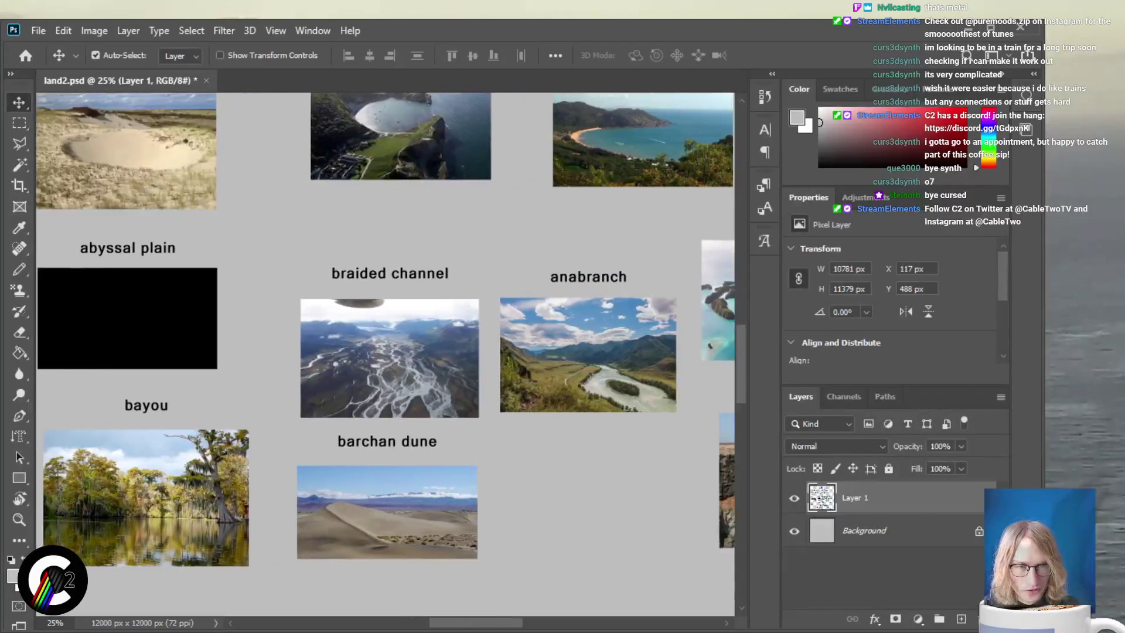
pyautogui.scroll(4, 386, 354)
pyautogui.scroll(1, 386, 352)
pyautogui.scroll(3, 385, 354)
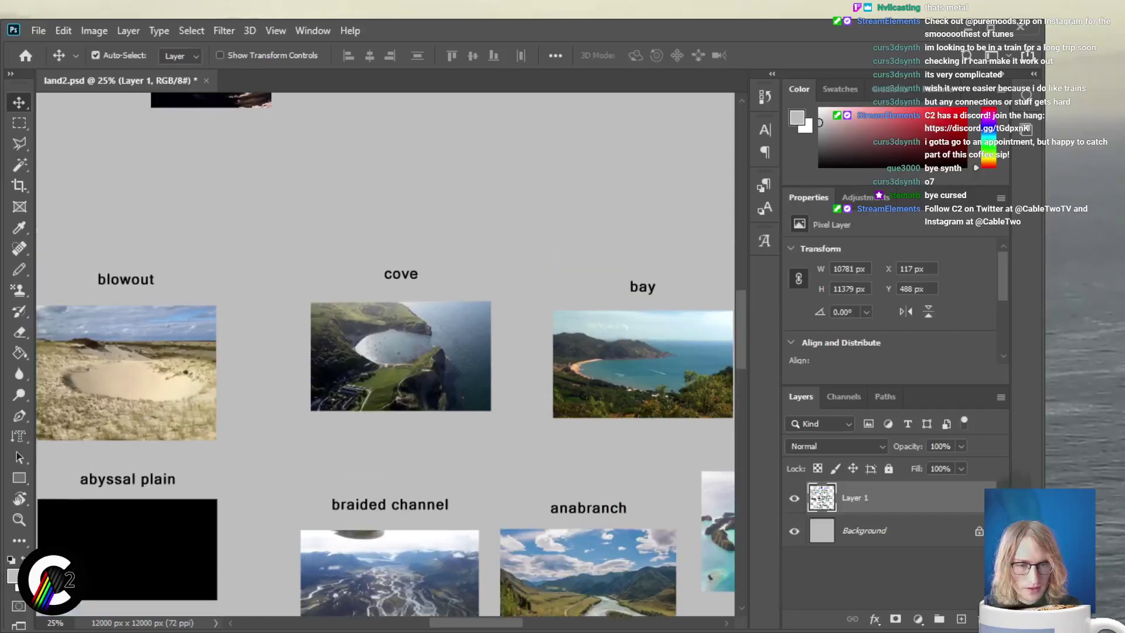
pyautogui.scroll(-2, 386, 354)
pyautogui.scroll(10, 385, 351)
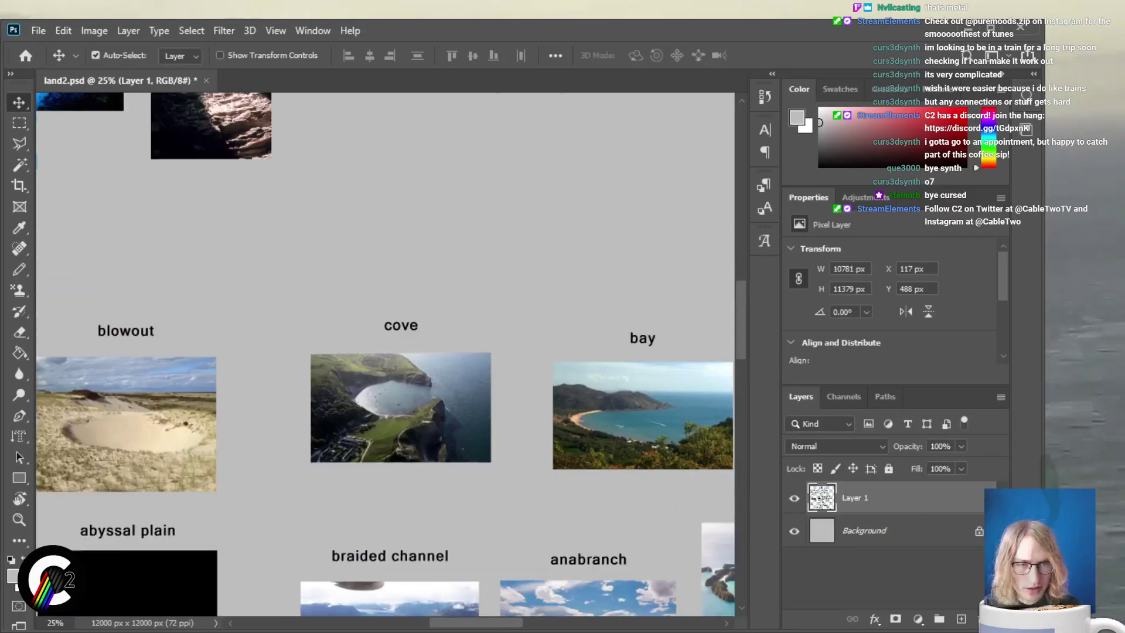
pyautogui.hotkey('ctrl', '-')
pyautogui.scroll(4, 386, 352)
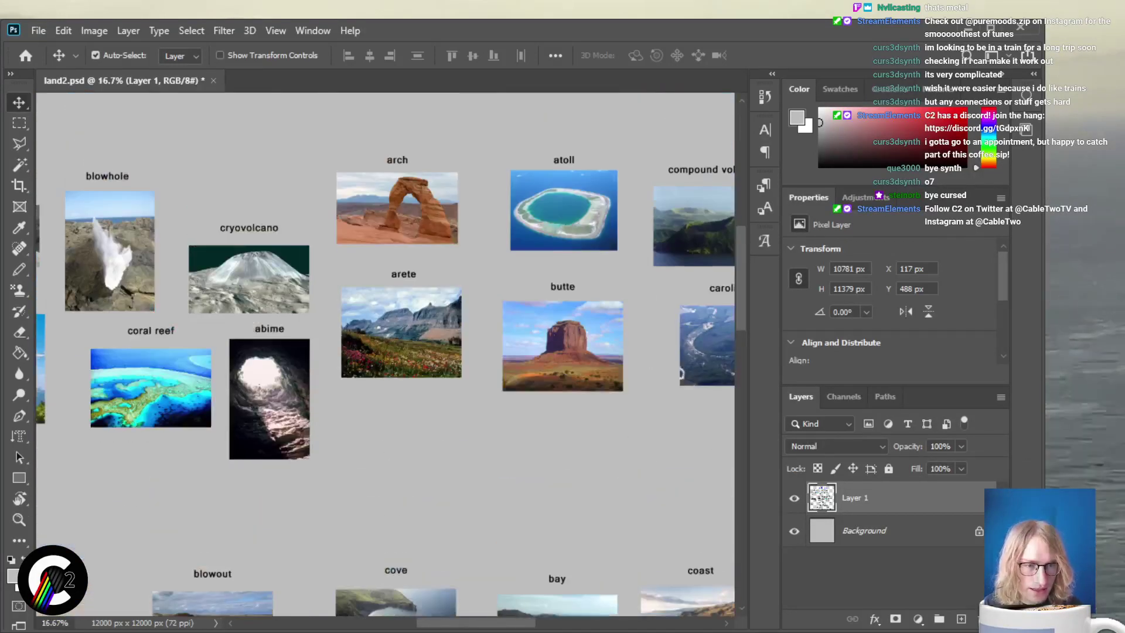
pyautogui.scroll(-3, 386, 354)
pyautogui.hscroll(7, 386, 354)
pyautogui.scroll(-7, 385, 354)
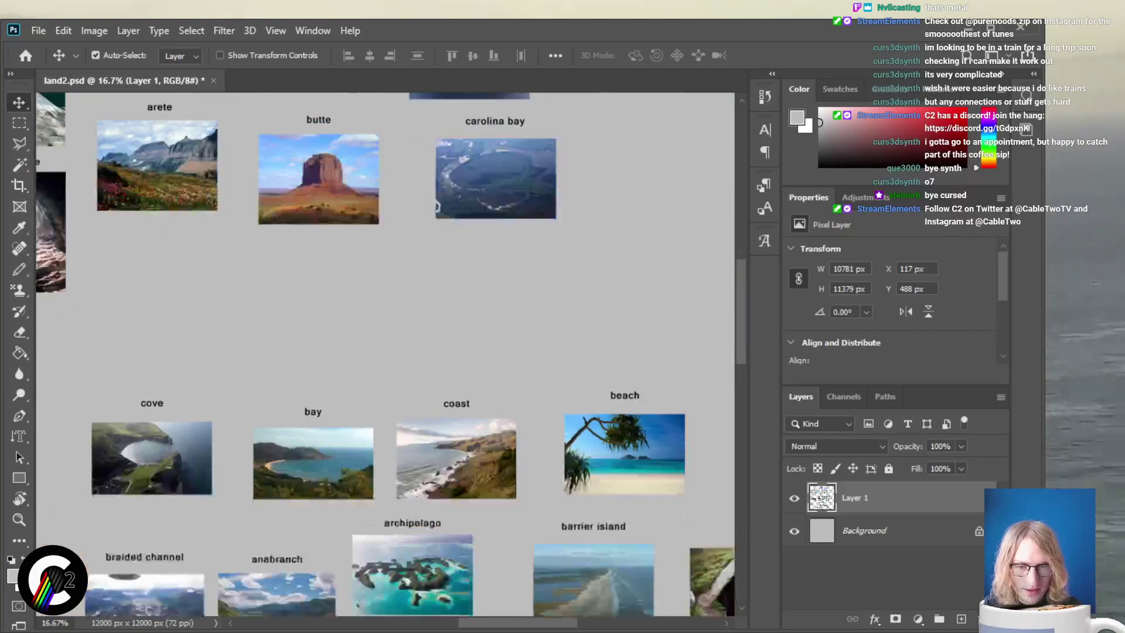
# Examine the middle and lower tiers, from the braided channel row down to the cuesta and cut bank pictures
pyautogui.scroll(-8, 386, 351)
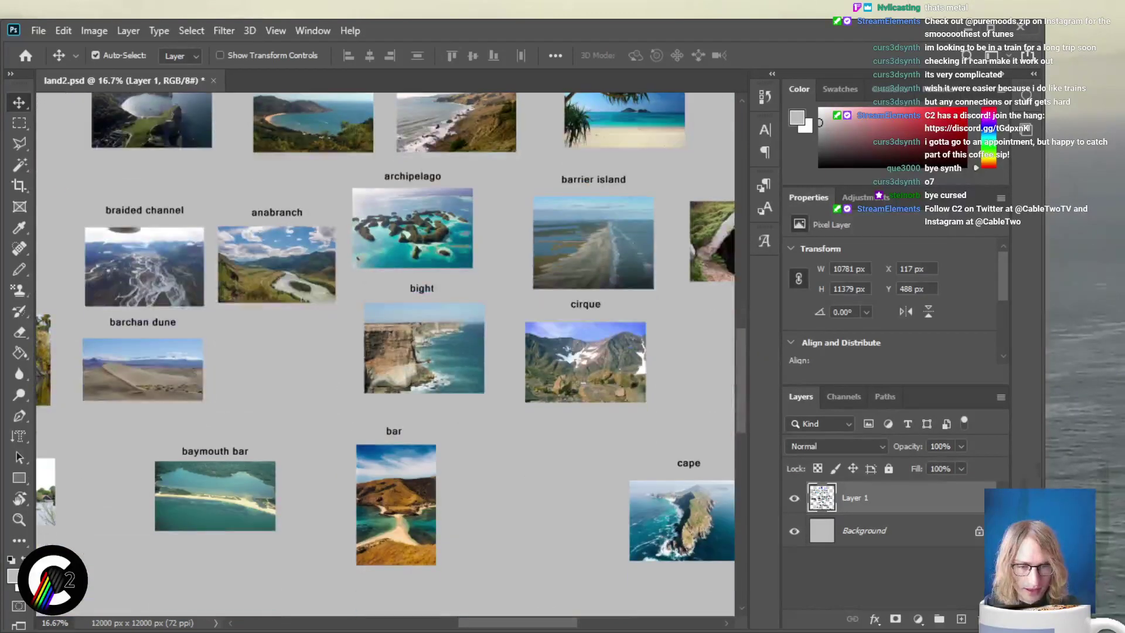
pyautogui.hscroll(7, 385, 351)
pyautogui.hscroll(-19, 386, 352)
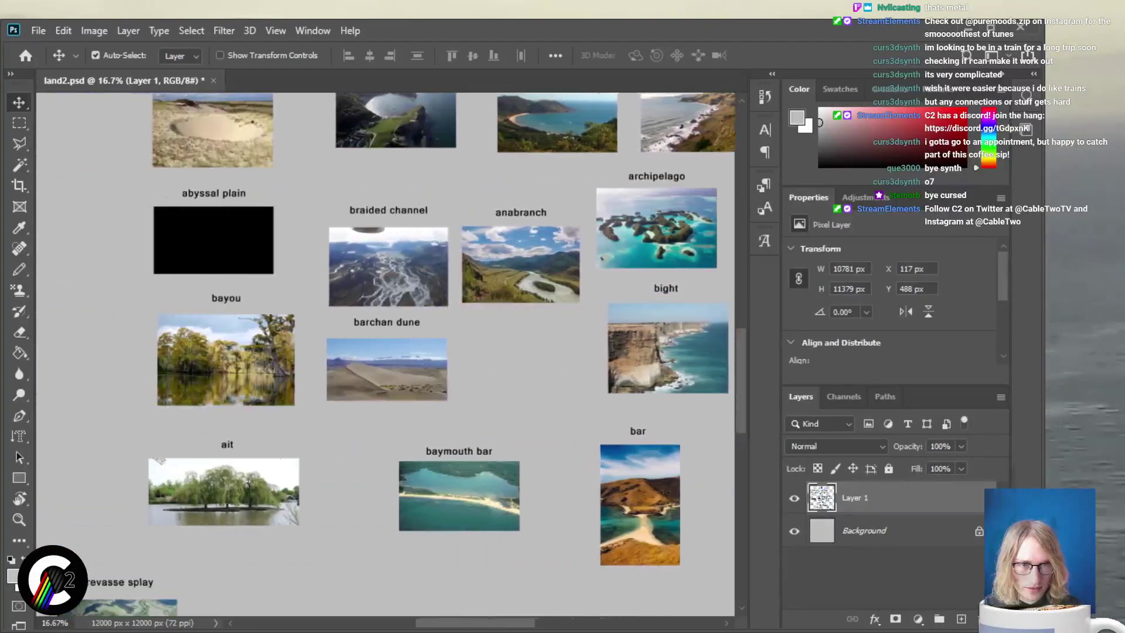
pyautogui.scroll(-9, 385, 352)
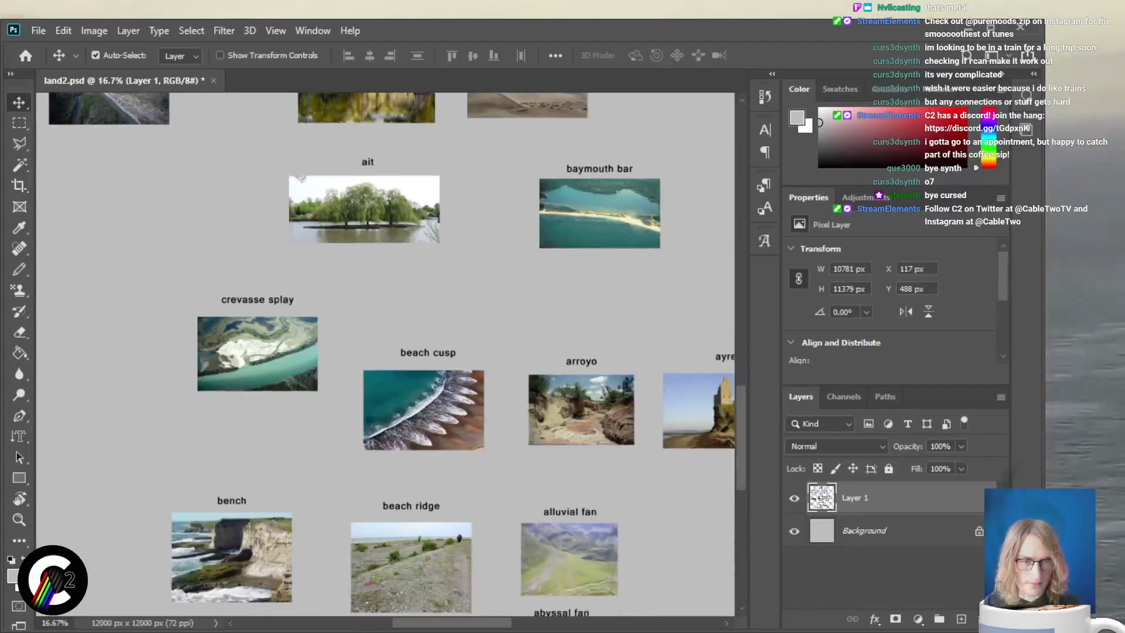
pyautogui.scroll(-3, 386, 352)
pyautogui.hotkey('ctrl', '-')
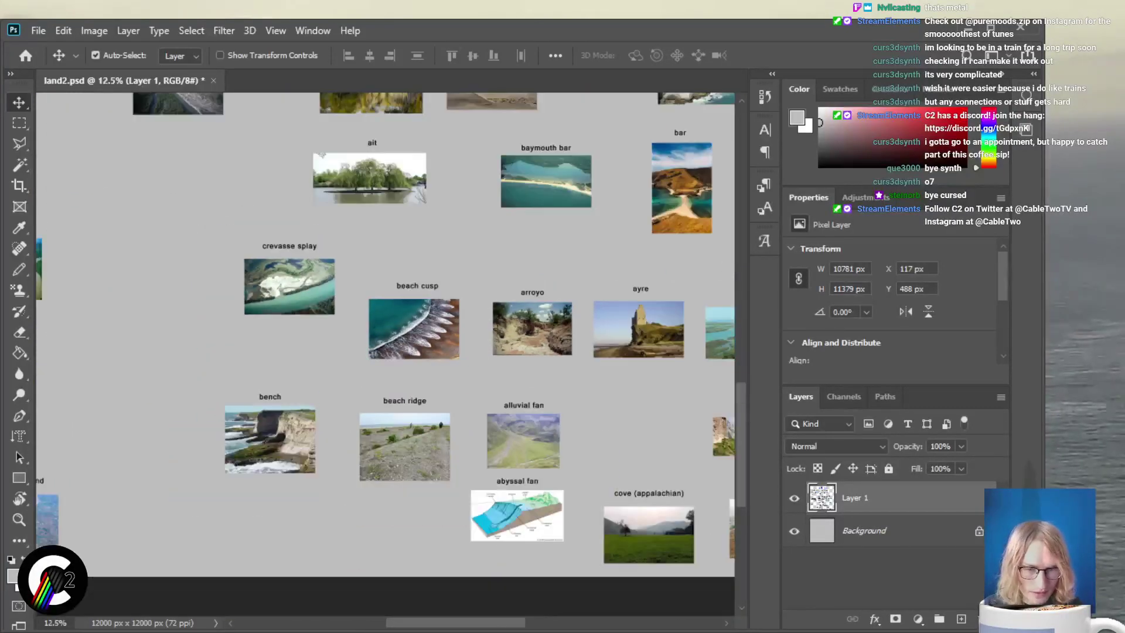
pyautogui.hscroll(-10, 386, 334)
pyautogui.hscroll(20, 386, 334)
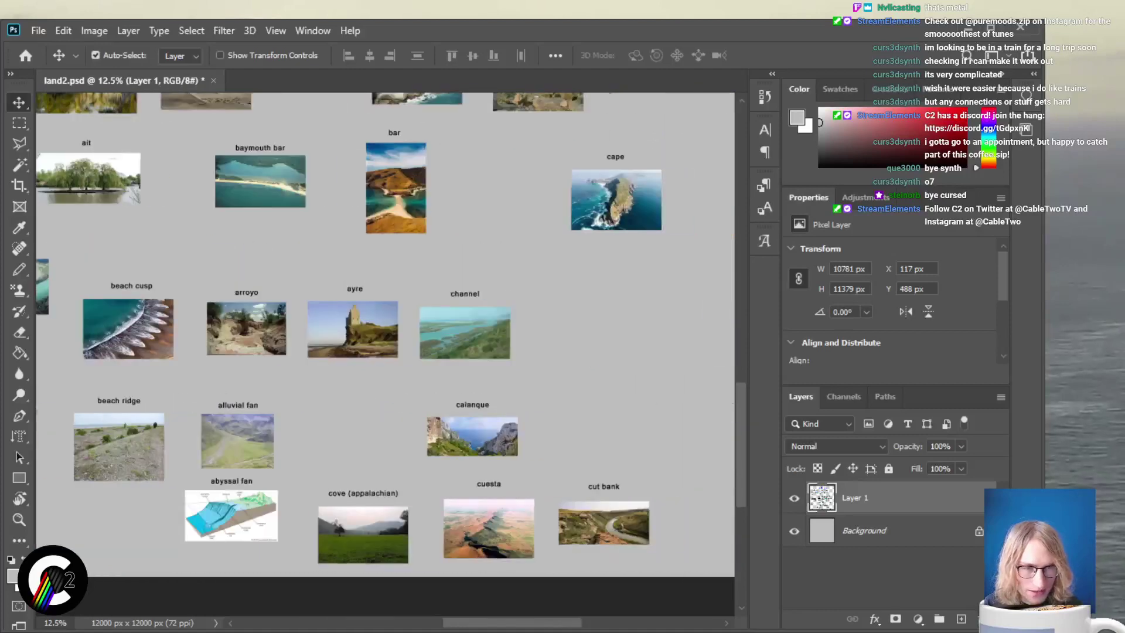
pyautogui.hscroll(-1, 386, 335)
pyautogui.scroll(-4, 386, 334)
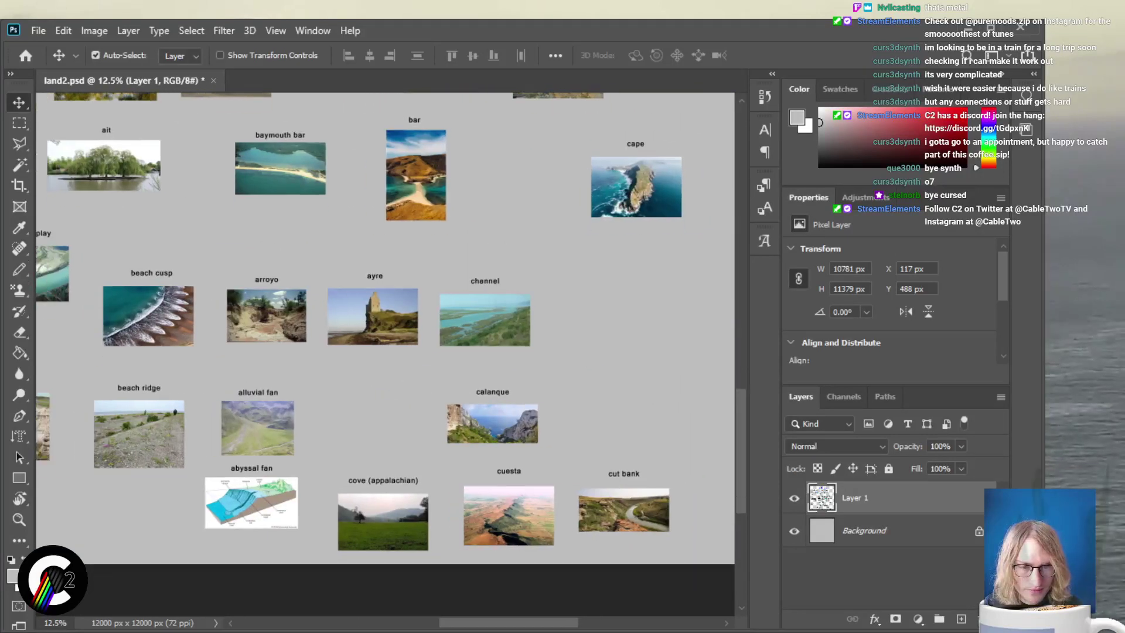
# Marquee-select the cuesta picture with its label and move it up over the calanque picture
pyautogui.hotkey('ctrl', '+')
pyautogui.hotkey('ctrl', '+')
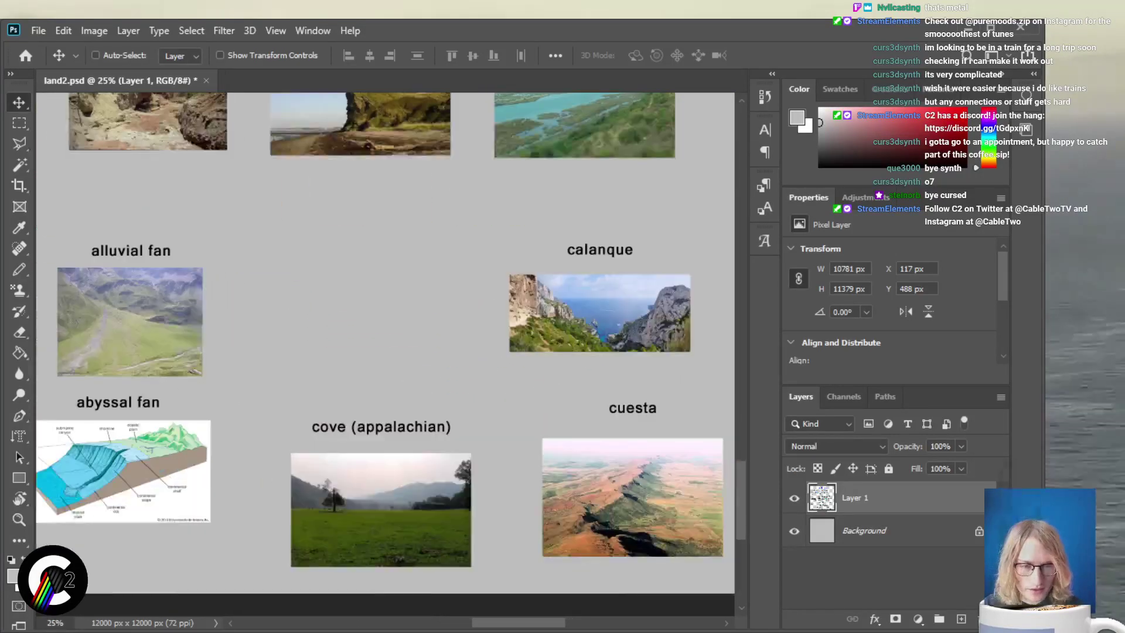
pyautogui.scroll(-1, 386, 334)
pyautogui.hscroll(3, 386, 334)
pyautogui.hscroll(1, 385, 334)
pyautogui.press('m')
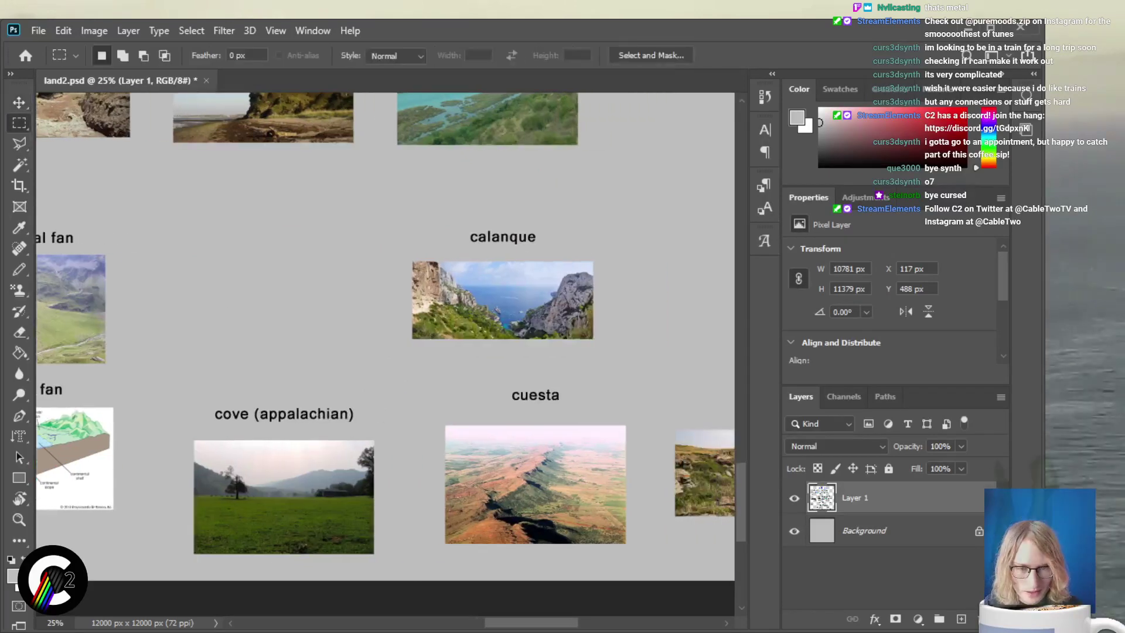
pyautogui.moveTo(603, 534); pyautogui.dragTo(641, 558)
pyautogui.scroll(2, 641, 557)
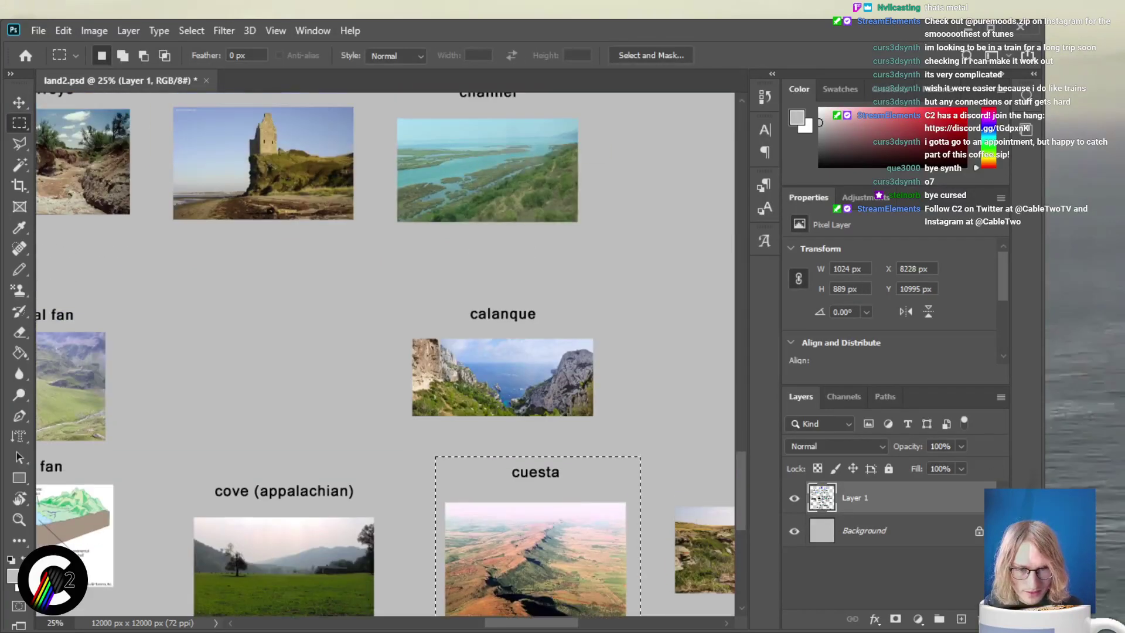
pyautogui.scroll(-1, 640, 557)
pyautogui.press('v')
pyautogui.moveTo(545, 522); pyautogui.dragTo(532, 267)
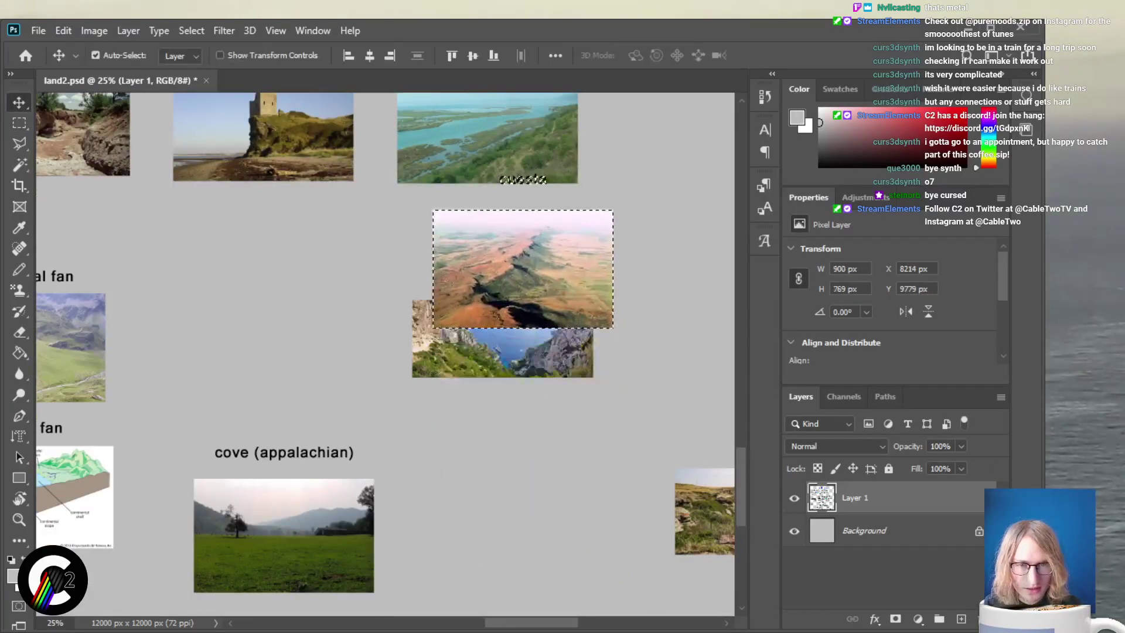
# Move the selected cuesta picture and label up into the top tier beside the carolina bay picture, and deselect it
pyautogui.scroll(5, 532, 267)
pyautogui.hotkey('ctrl', '-')
pyautogui.hotkey('ctrl', '-')
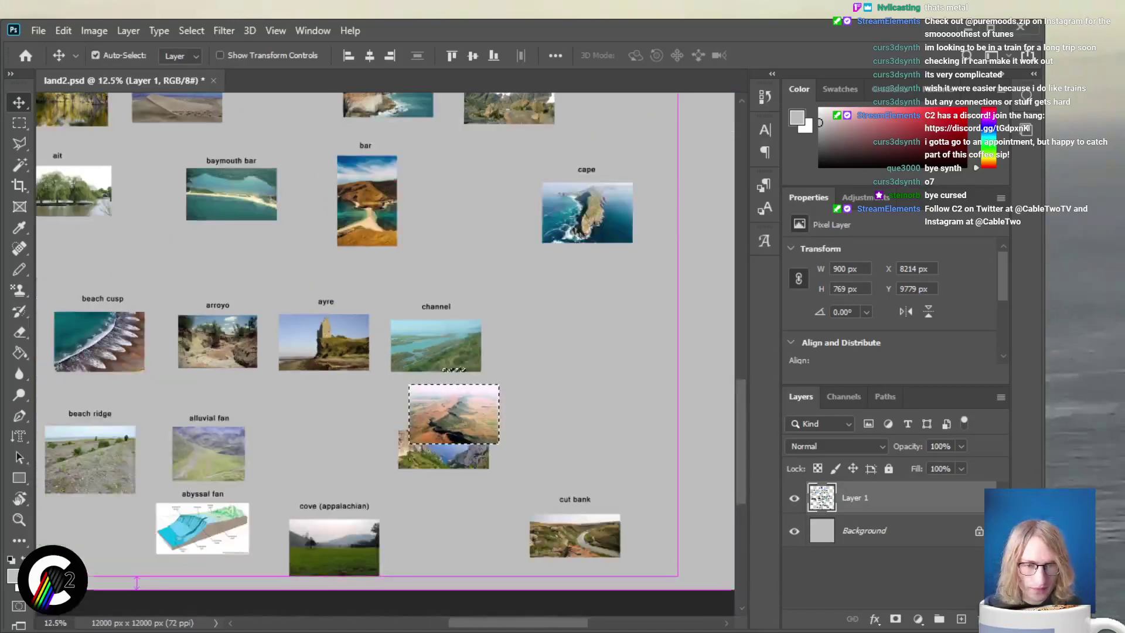
pyautogui.scroll(4, 385, 354)
pyautogui.moveTo(454, 542); pyautogui.dragTo(474, 319)
pyautogui.scroll(2, 475, 320)
pyautogui.scroll(5, 385, 354)
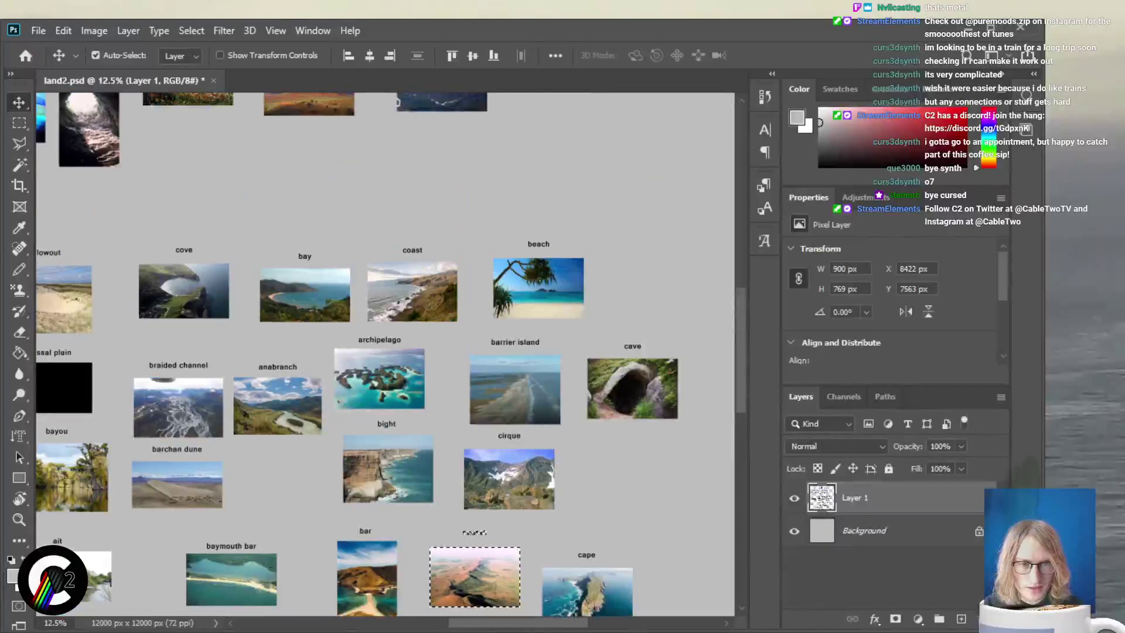
pyautogui.moveTo(474, 577); pyautogui.dragTo(534, 188)
pyautogui.scroll(7, 534, 188)
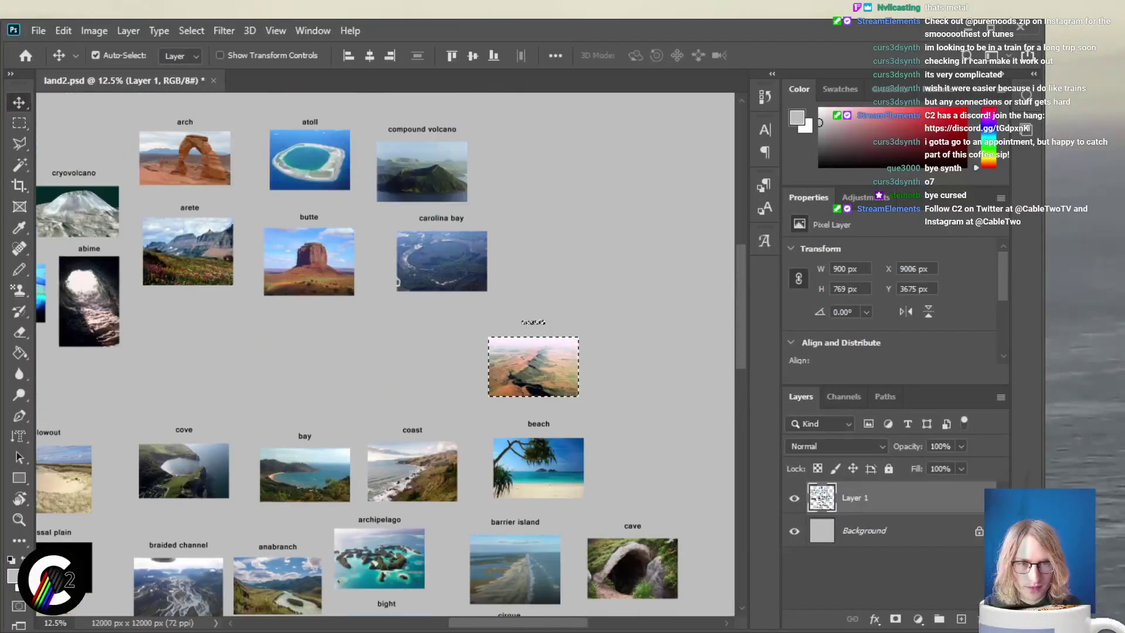
pyautogui.scroll(2, 533, 457)
pyautogui.moveTo(533, 521); pyautogui.dragTo(554, 413)
pyautogui.hotkey('ctrl', 'd')
# Marquee-select the carolina bay and cuesta pictures with their labels and move them up beside the compound volcano picture
pyautogui.press('m')
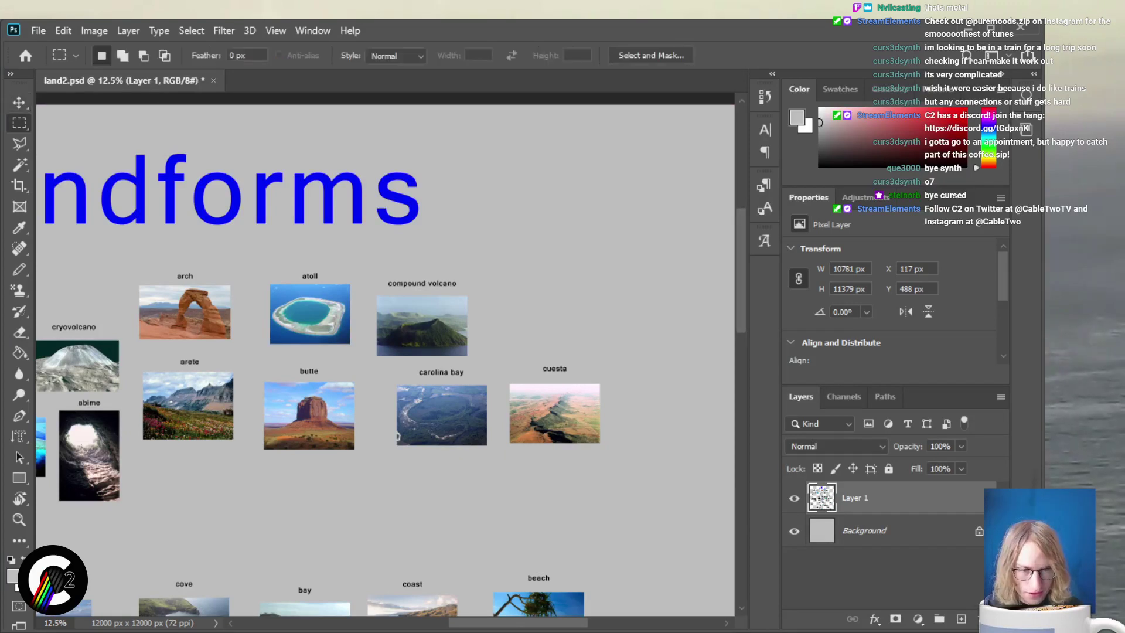
pyautogui.moveTo(603, 446); pyautogui.dragTo(614, 463)
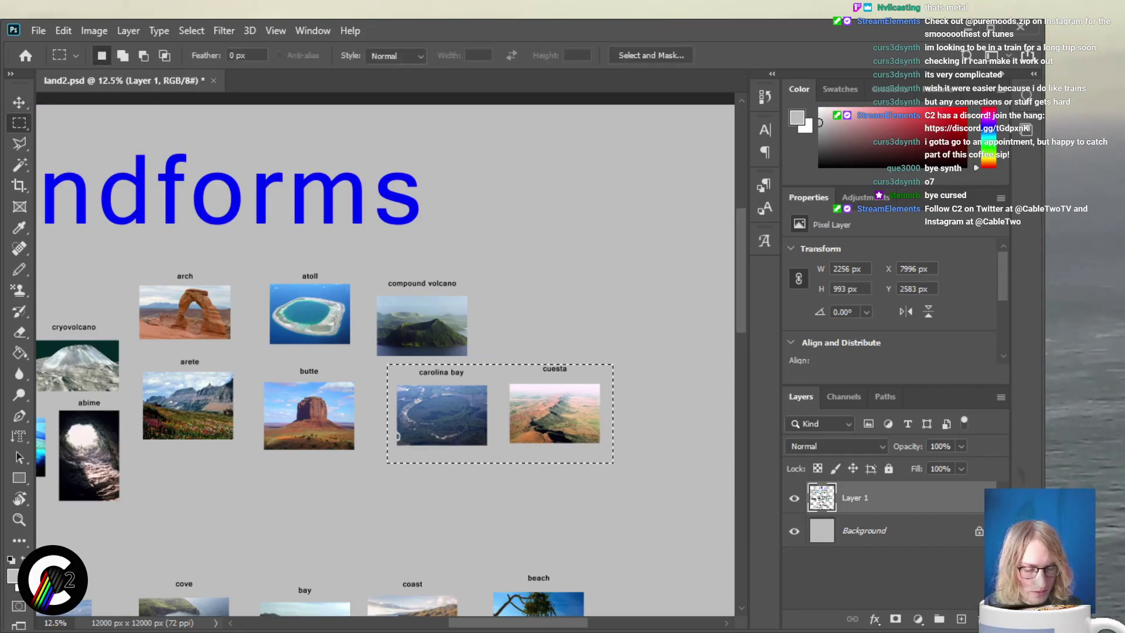
pyautogui.press('v')
pyautogui.moveTo(550, 416); pyautogui.dragTo(659, 310)
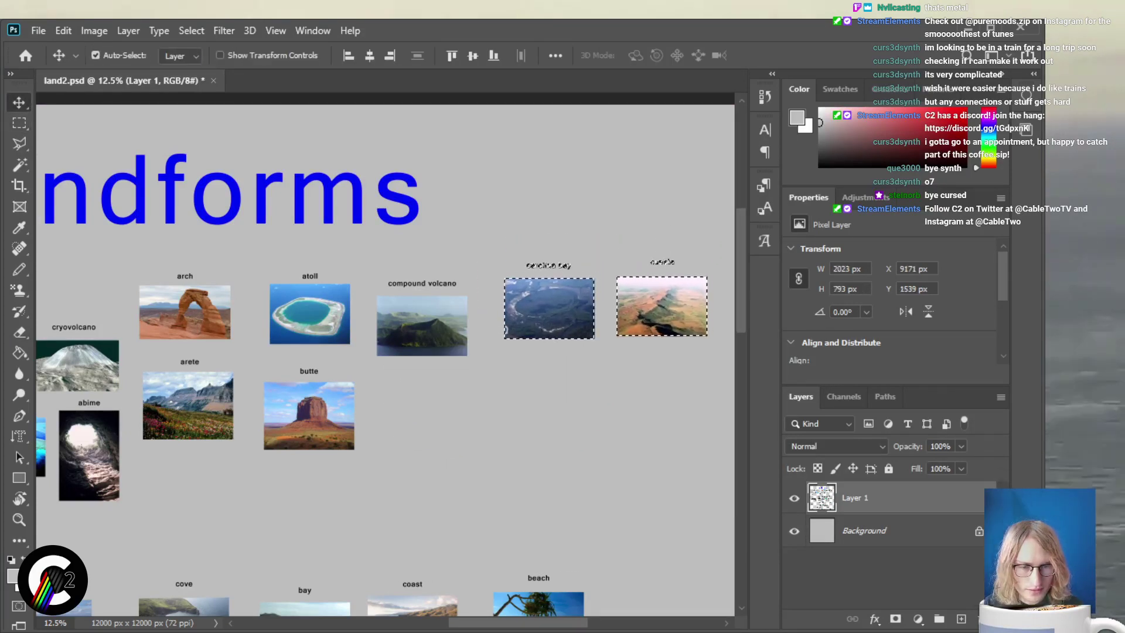
# Marquee-select the cenote and caldera pictures with their labels, move them below the carolina bay and cuesta pictures, and deselect them
pyautogui.hscroll(-8, 385, 360)
pyautogui.hscroll(-1, 385, 360)
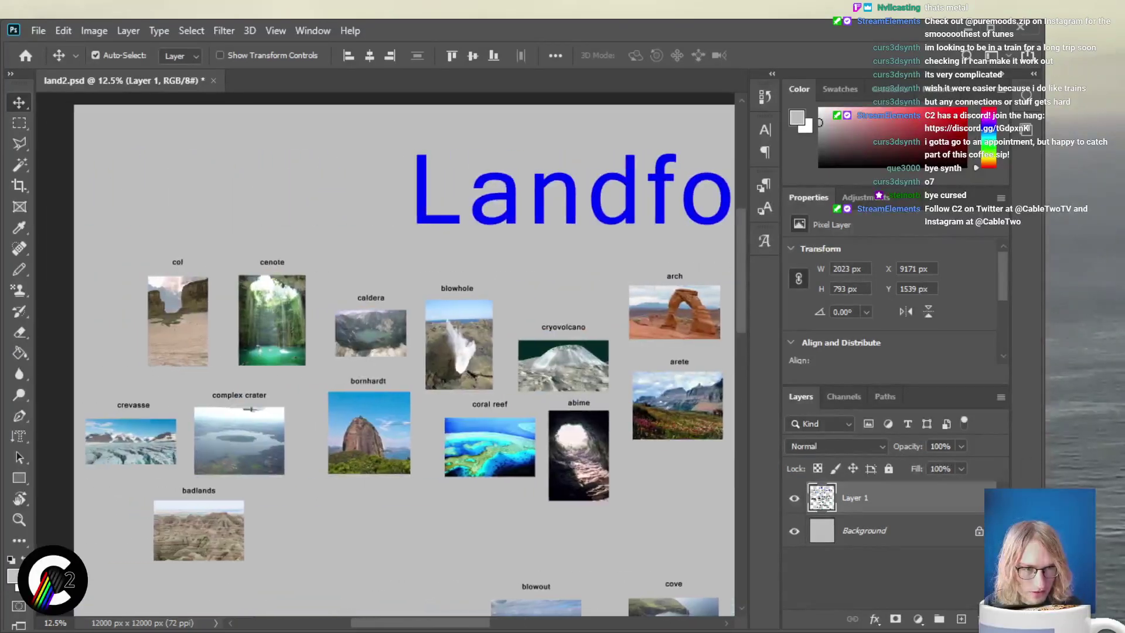
pyautogui.press('m')
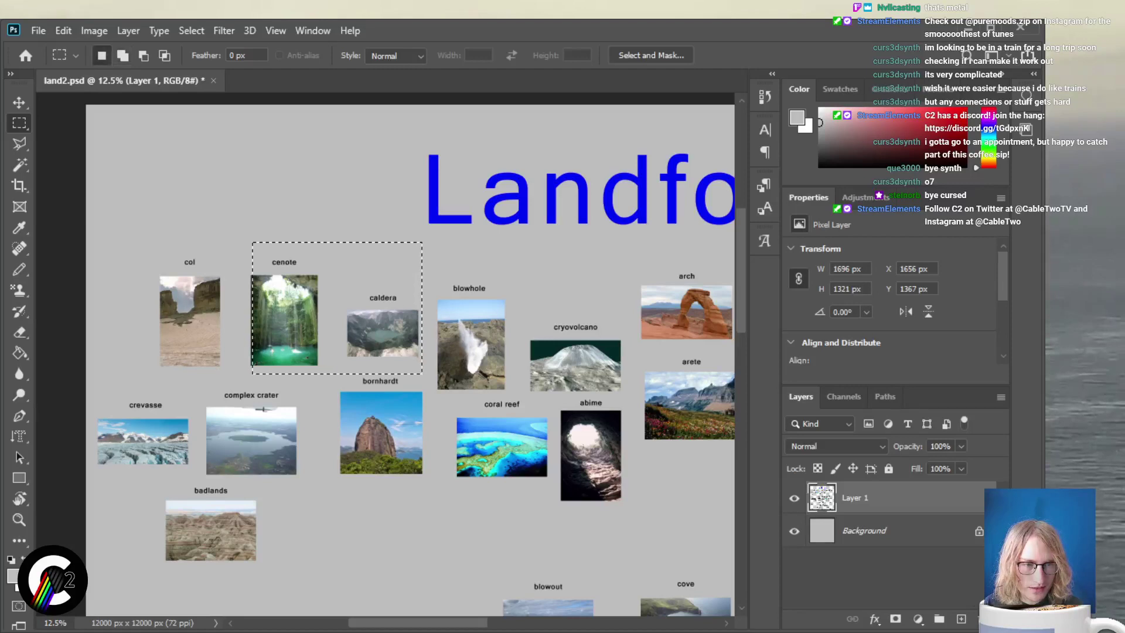
pyautogui.moveTo(232, 241); pyautogui.dragTo(274, 282)
pyautogui.moveTo(413, 386); pyautogui.dragTo(430, 376)
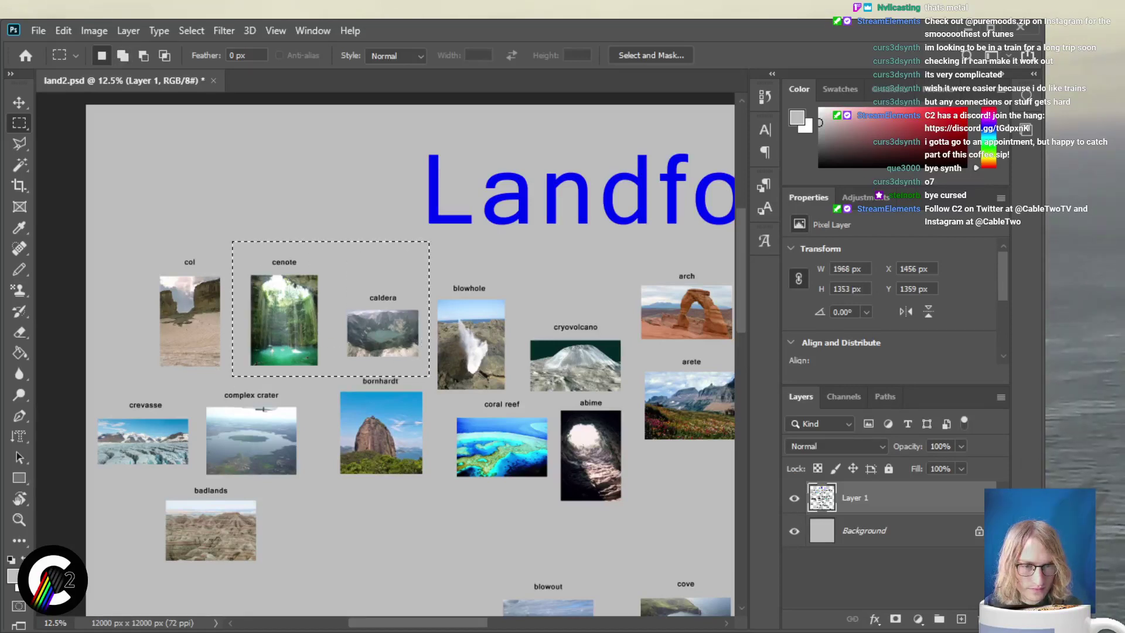
pyautogui.hscroll(5, 385, 361)
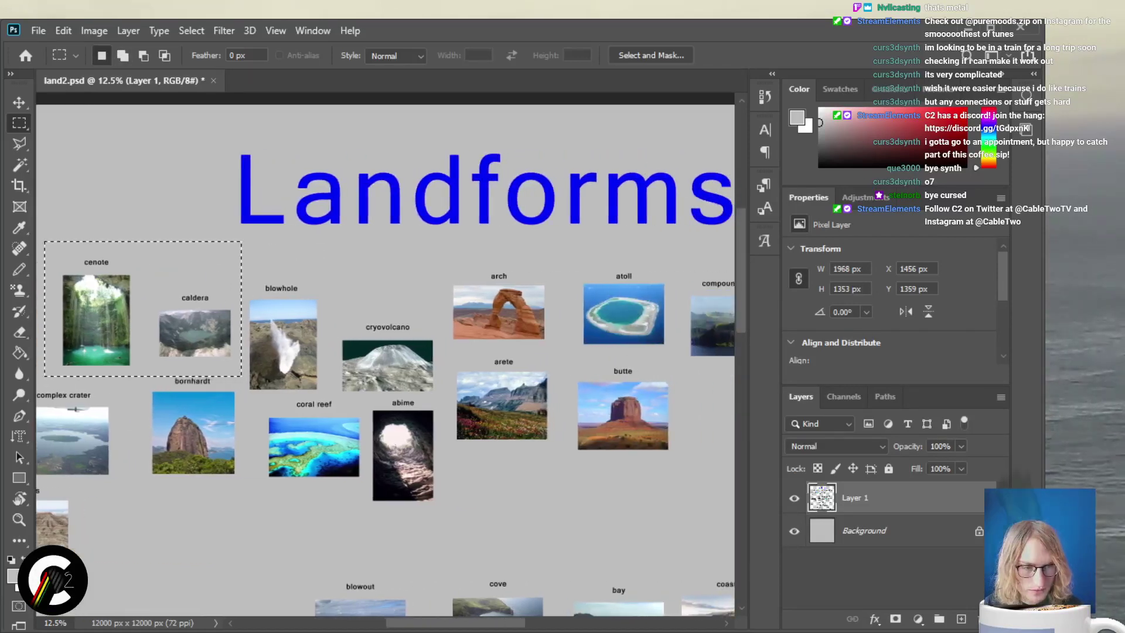
pyautogui.press('v')
pyautogui.moveTo(195, 333); pyautogui.dragTo(194, 335)
pyautogui.moveTo(96, 321); pyautogui.dragTo(439, 455)
pyautogui.hscroll(3, 439, 455)
pyautogui.hscroll(1, 140, 454)
pyautogui.moveTo(141, 454); pyautogui.dragTo(566, 406)
pyautogui.hscroll(1, 565, 406)
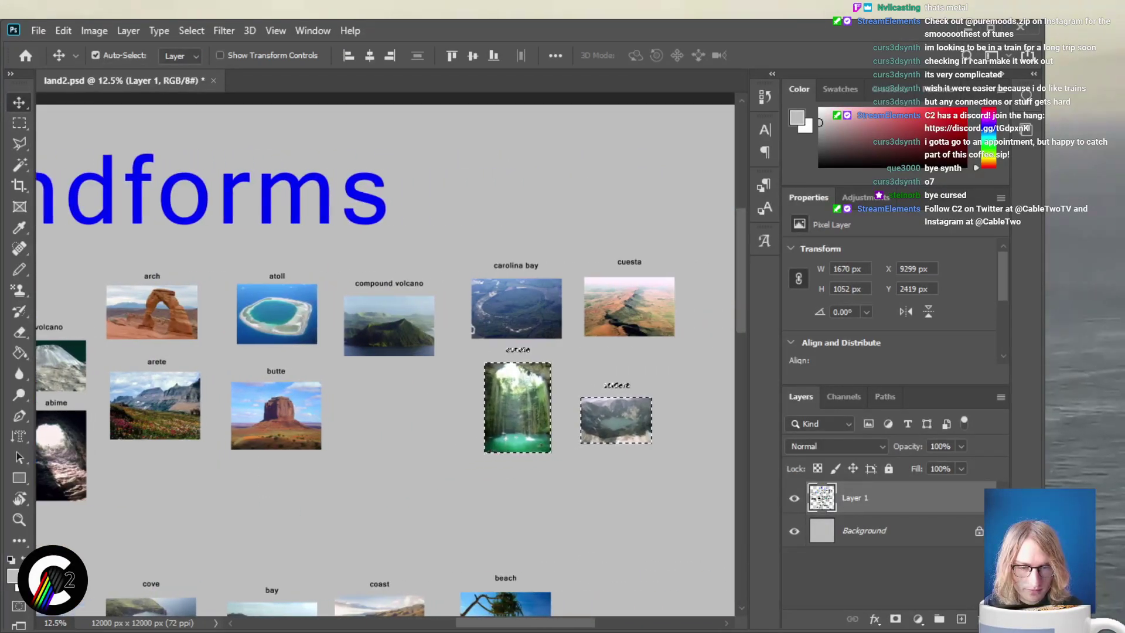
pyautogui.hotkey('ctrl', 'd')
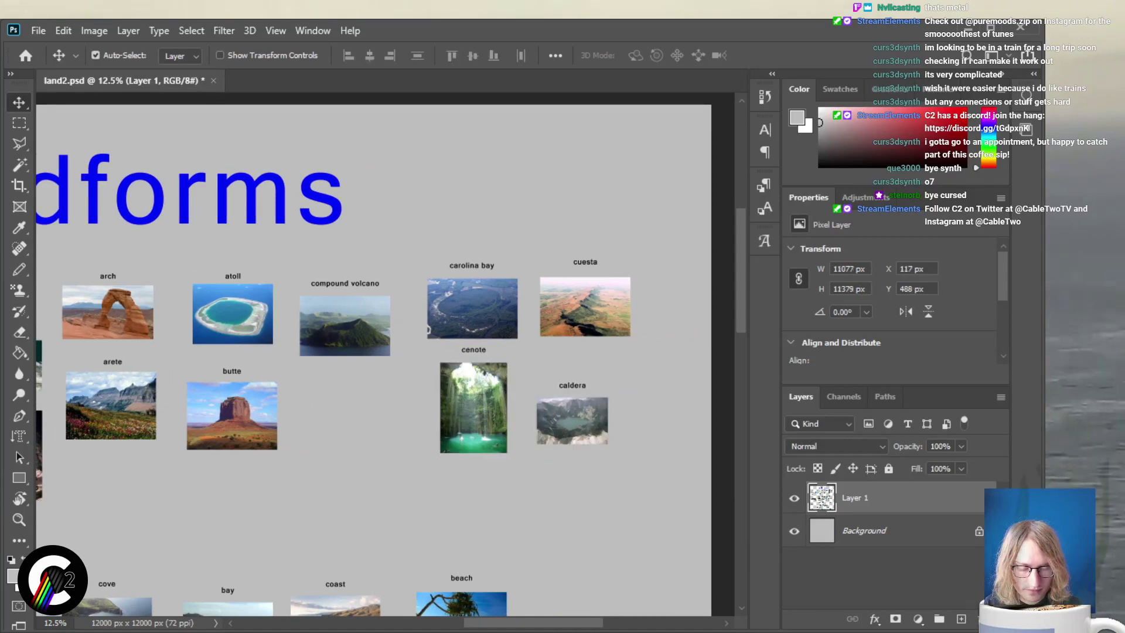
# Marquee-select the caldera picture with its label, move it slightly closer beneath the cuesta picture, and deselect it
pyautogui.press('m')
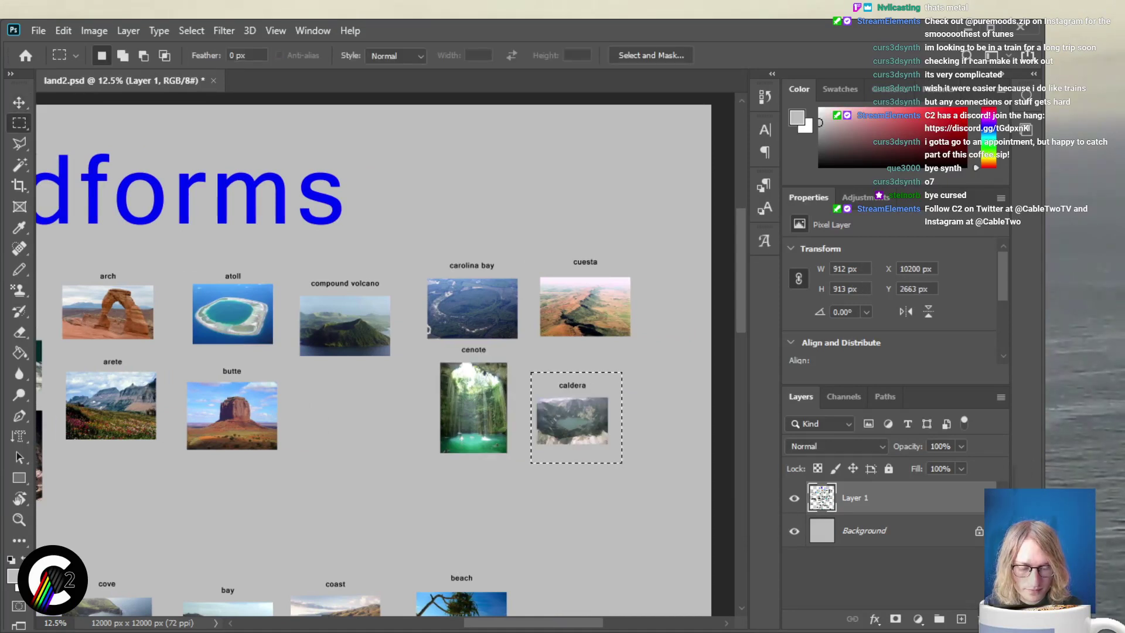
pyautogui.press('v')
pyautogui.moveTo(572, 420); pyautogui.dragTo(594, 401)
pyautogui.hotkey('ctrl', 'd')
# Marquee-select the cove (appalachian) picture with its label in the bottom tier and move it up beside the channel picture
pyautogui.scroll(-5, 594, 401)
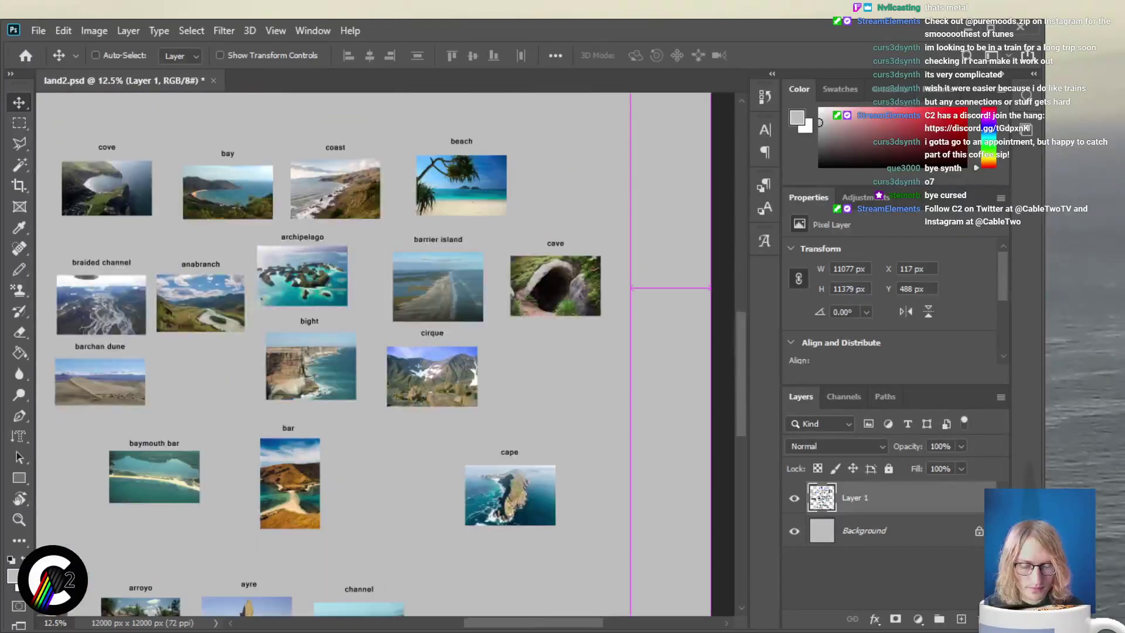
pyautogui.hotkey('ctrl', '-')
pyautogui.scroll(-2, 385, 355)
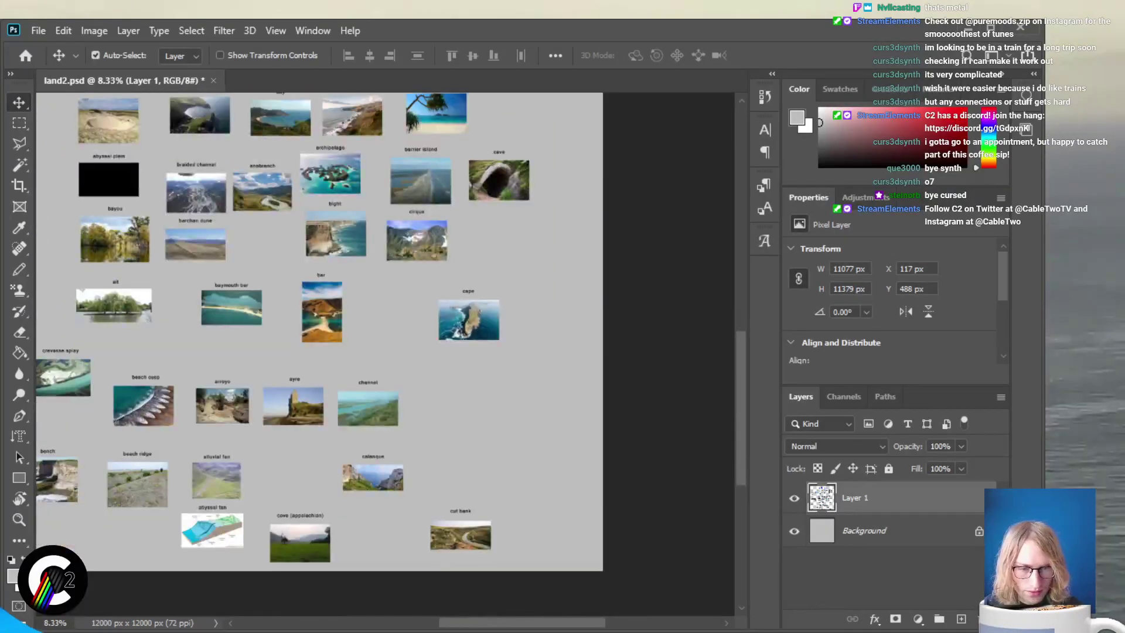
pyautogui.hotkey('ctrl', '+')
pyautogui.scroll(-3, 374, 354)
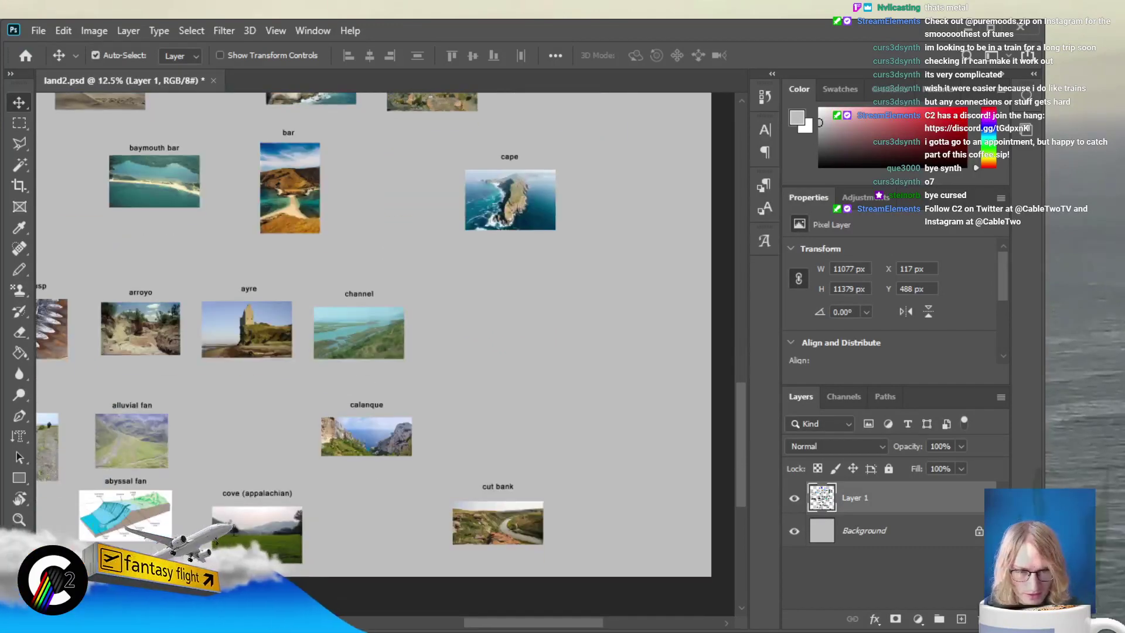
pyautogui.hotkey('ctrl', '+')
pyautogui.scroll(-1, 374, 354)
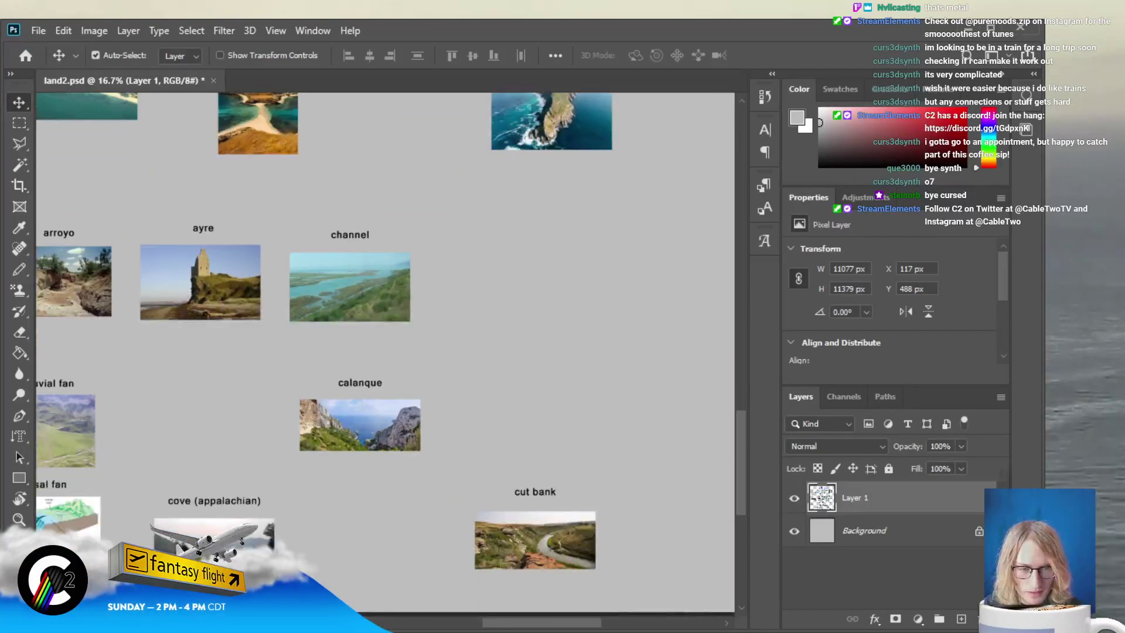
pyautogui.press('m')
pyautogui.moveTo(139, 494); pyautogui.dragTo(371, 607)
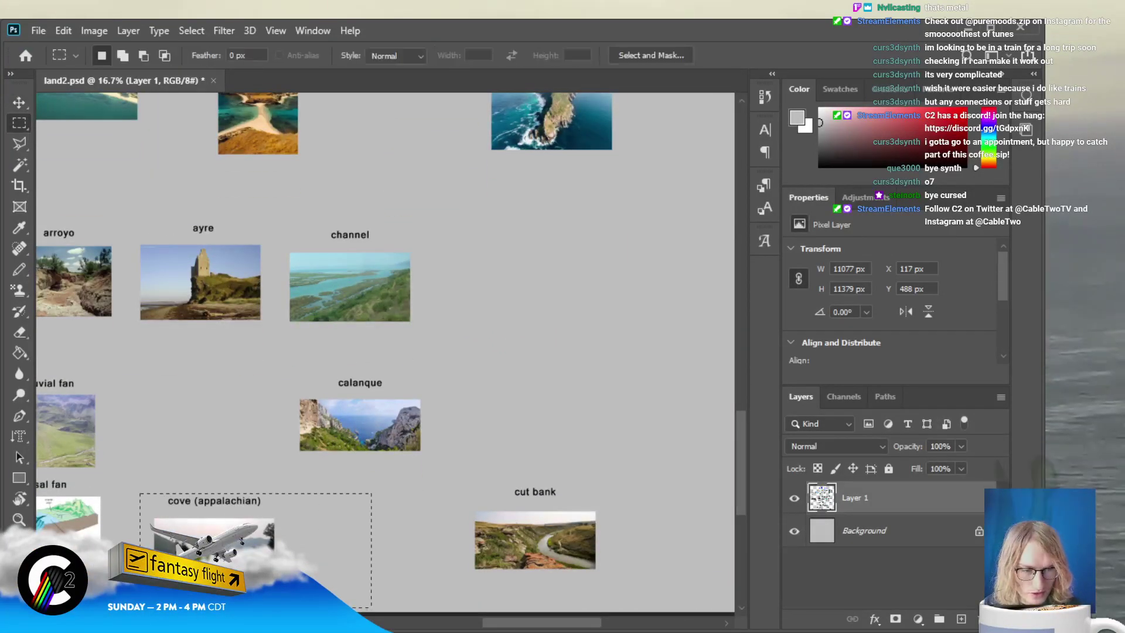
pyautogui.press('v')
pyautogui.moveTo(217, 539); pyautogui.dragTo(490, 313)
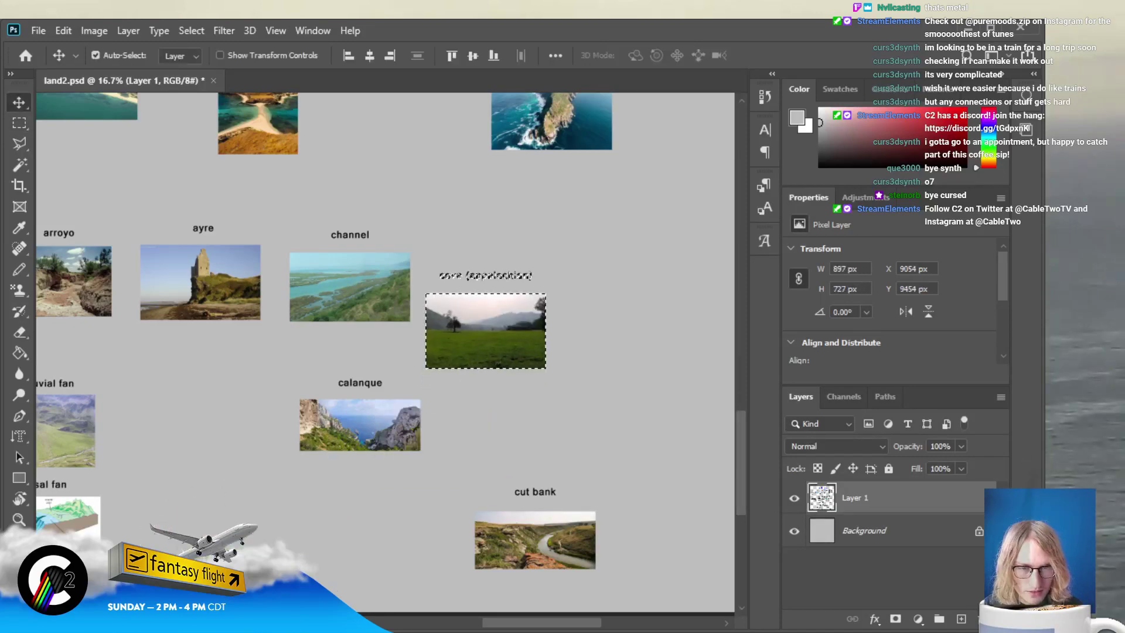
# Move the selected cove (appalachian) picture and label further up, placing it directly beneath the cave picture beside the cirque picture
pyautogui.scroll(3, 385, 352)
pyautogui.scroll(3, 486, 498)
pyautogui.moveTo(486, 574); pyautogui.dragTo(604, 216)
pyautogui.scroll(7, 604, 217)
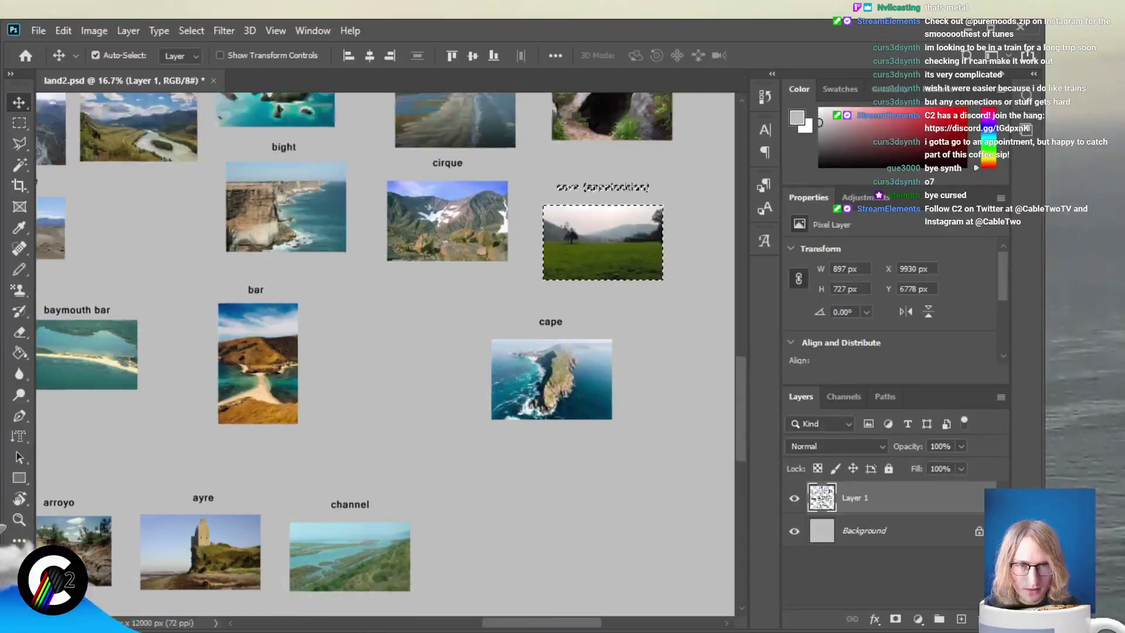
pyautogui.scroll(4, 385, 351)
pyautogui.scroll(-1, 385, 352)
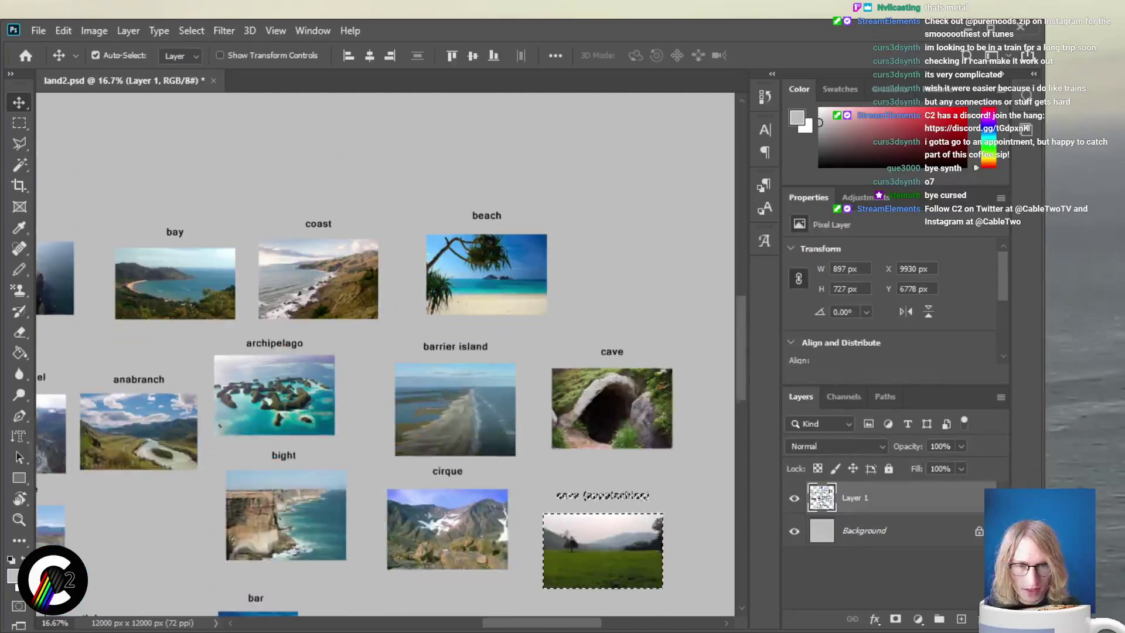
pyautogui.moveTo(603, 551); pyautogui.dragTo(613, 515)
# Examine the lower and middle tiers, comparing the blowout, abyssal plain, bayou and braided channel pictures with their neighbours
pyautogui.scroll(-3, 613, 516)
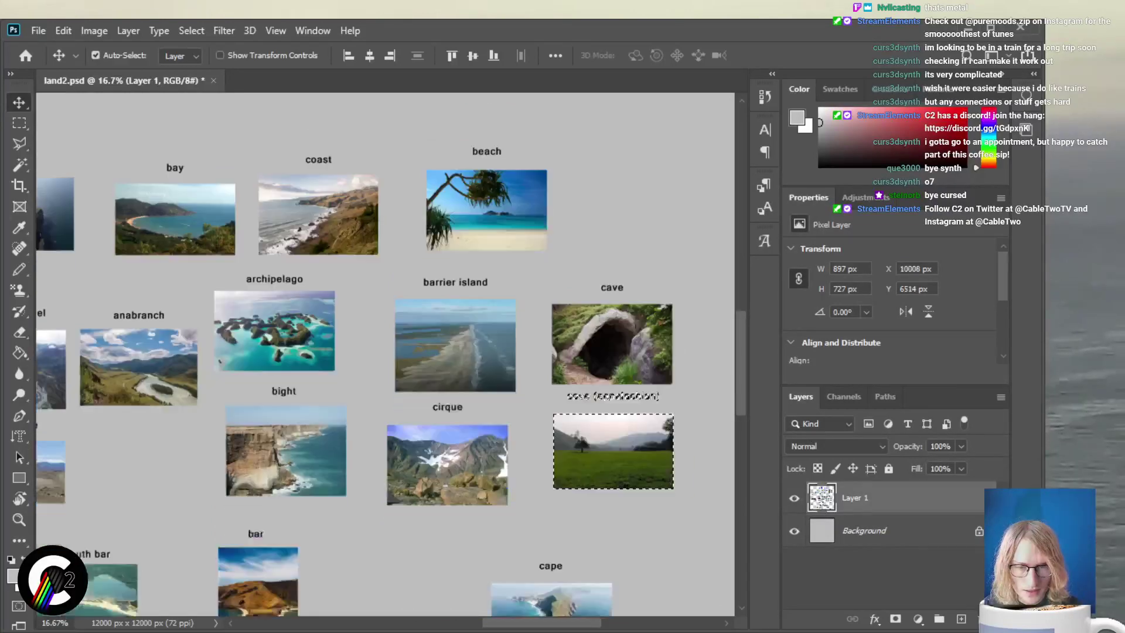
pyautogui.scroll(-8, 385, 351)
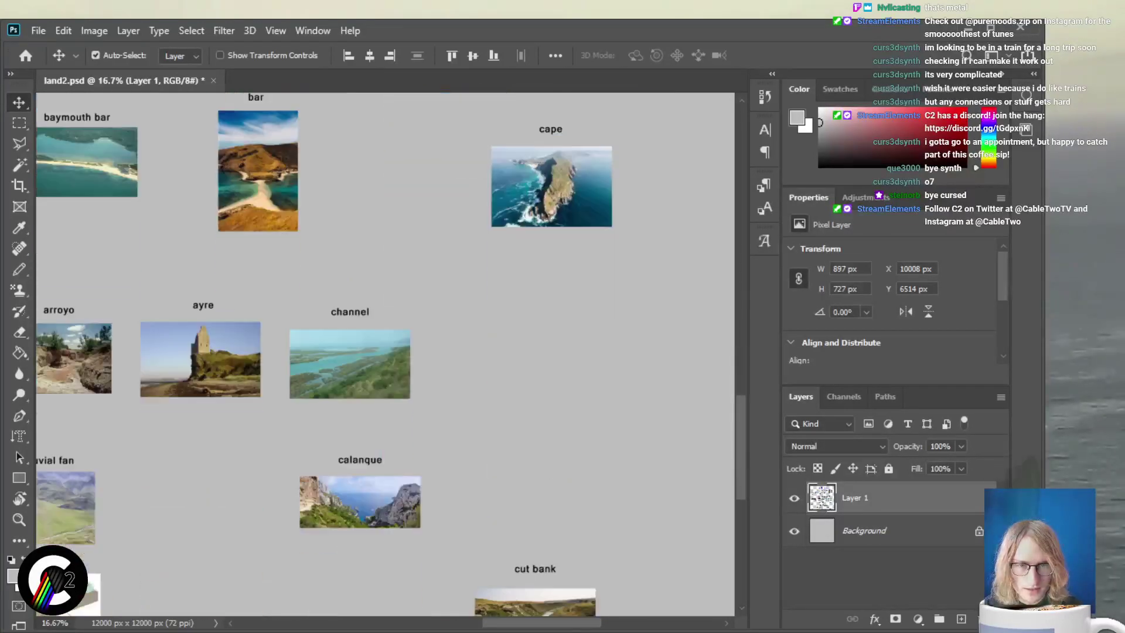
pyautogui.scroll(-3, 385, 352)
pyautogui.scroll(8, 385, 352)
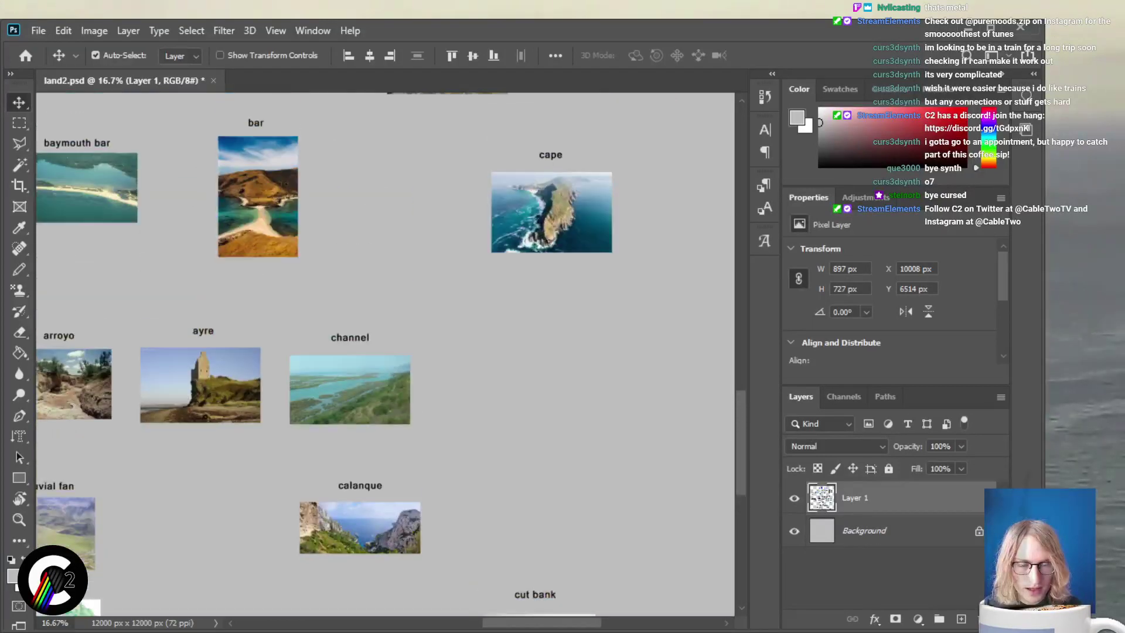
pyautogui.scroll(2, 385, 351)
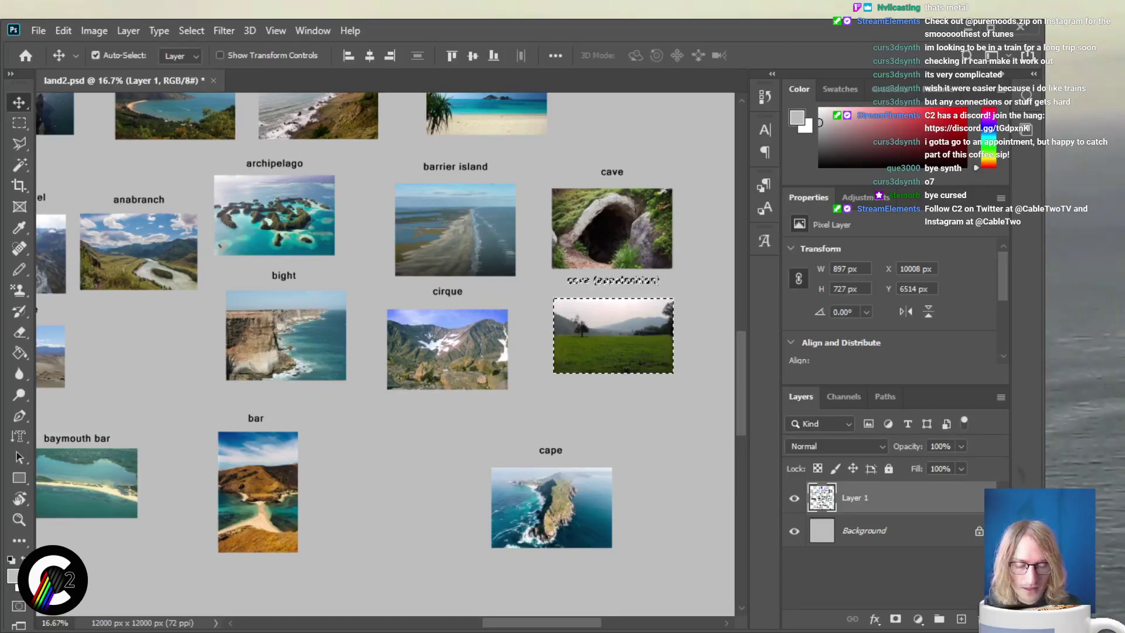
pyautogui.hotkey('ctrl', '-')
pyautogui.scroll(1, 385, 354)
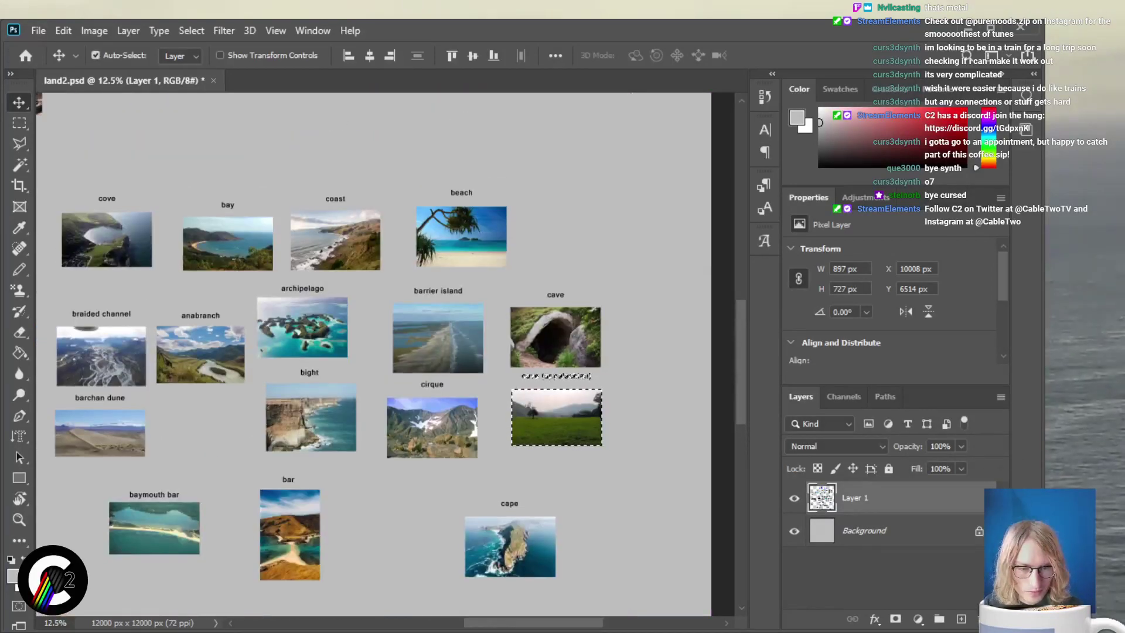
pyautogui.hscroll(-3, 216, 502)
pyautogui.hscroll(-2, 385, 351)
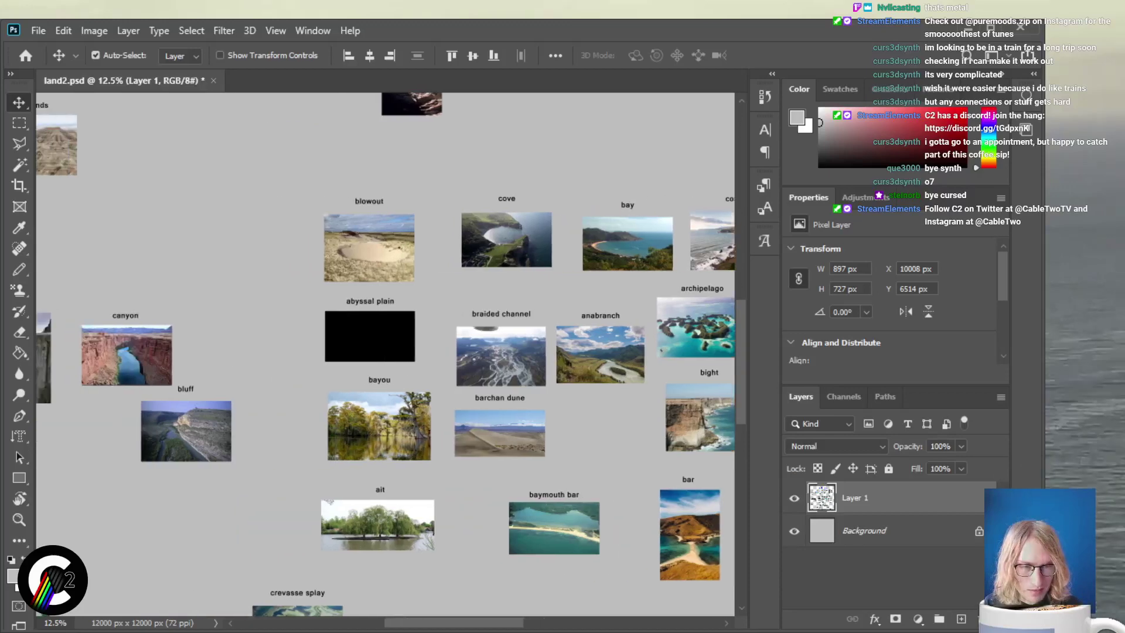
pyautogui.scroll(2, 385, 352)
pyautogui.hotkey('ctrl', '=')
pyautogui.hotkey('ctrl', '=')
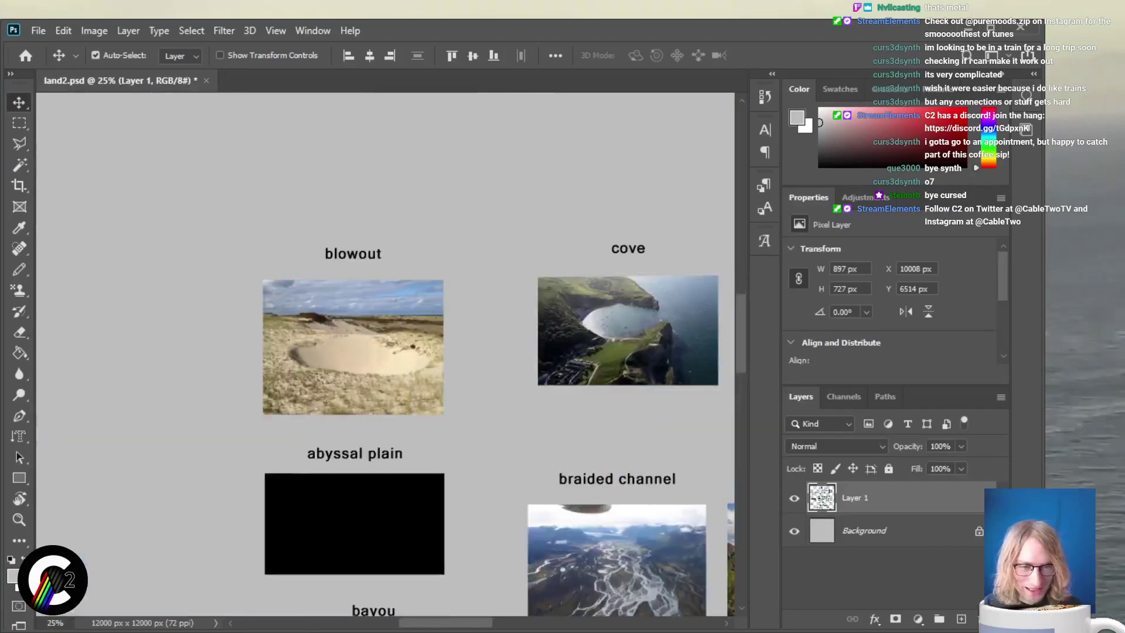
pyautogui.scroll(-2, 385, 351)
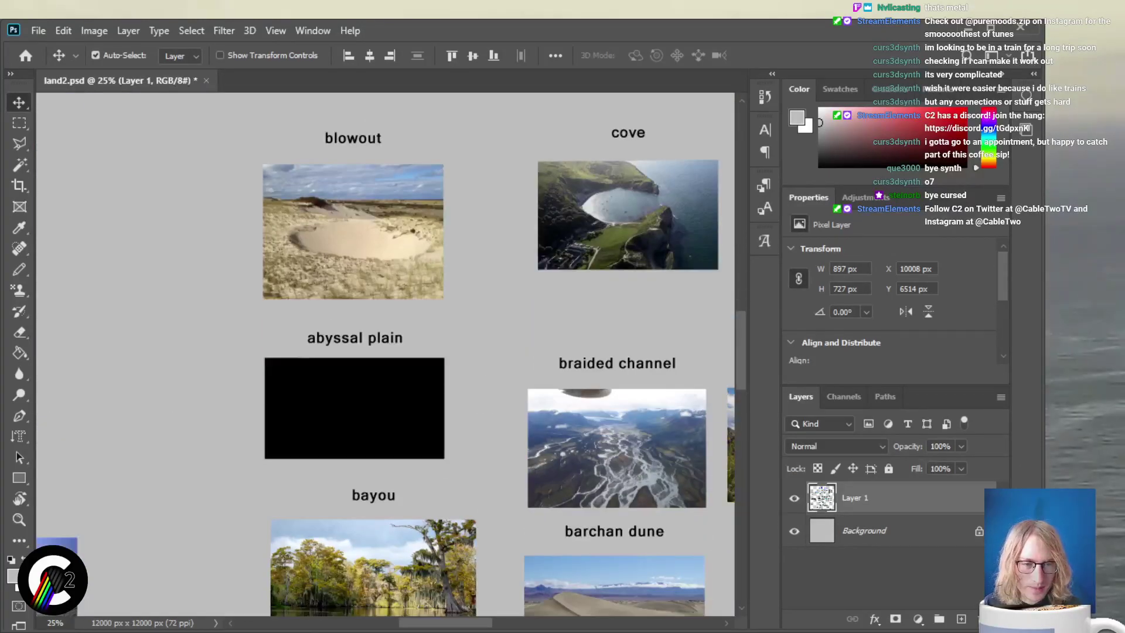
pyautogui.scroll(-1, 385, 352)
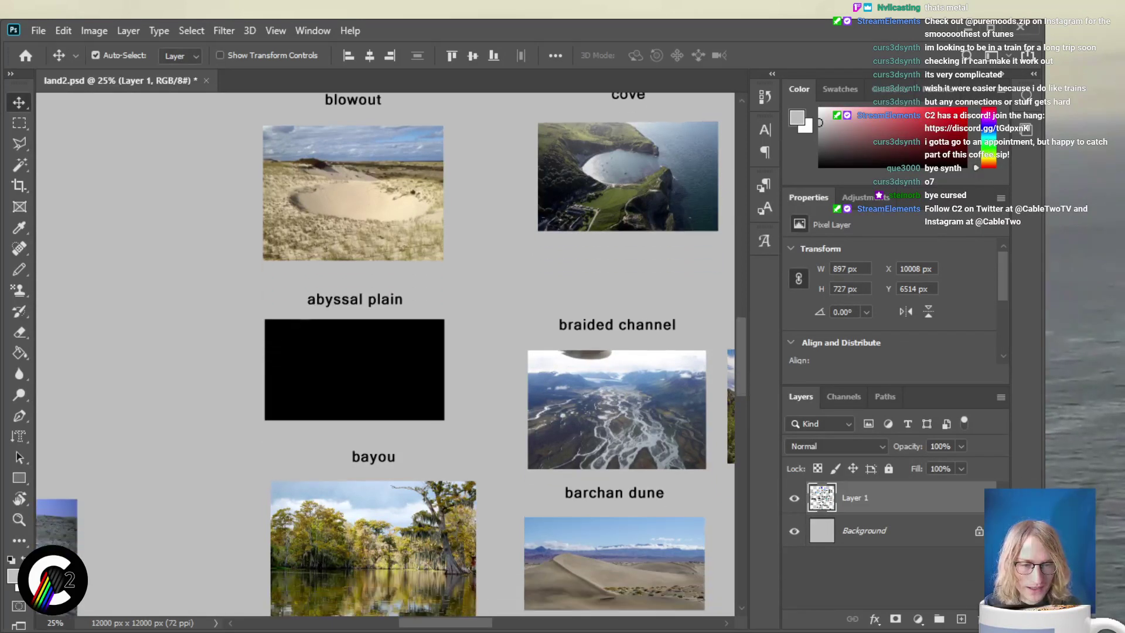
pyautogui.scroll(-1, 385, 351)
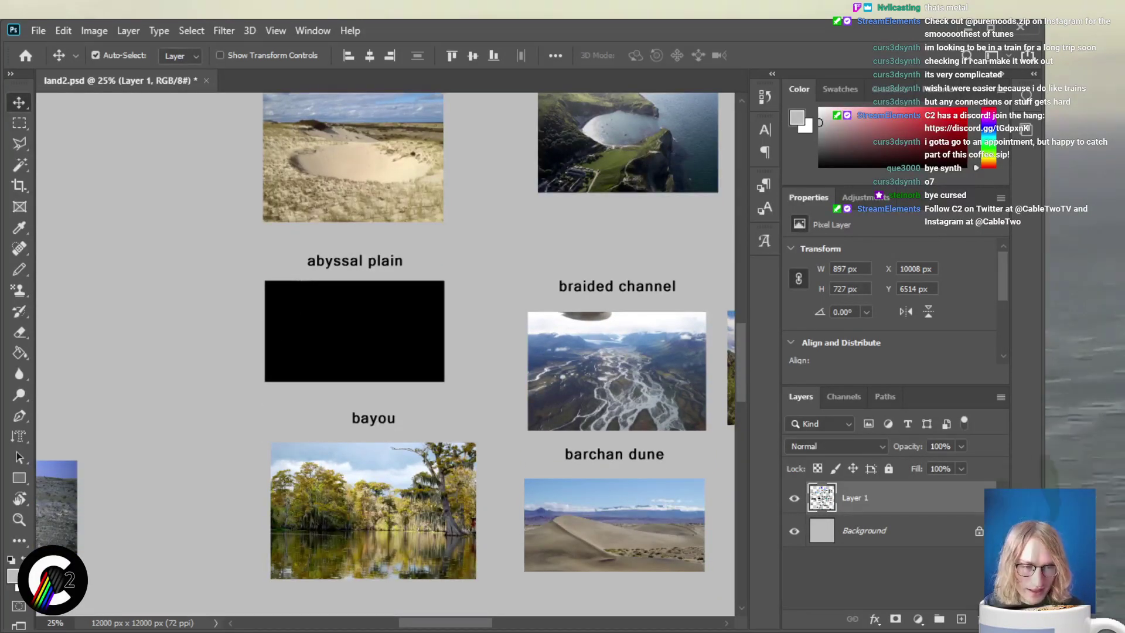
pyautogui.scroll(1, 385, 352)
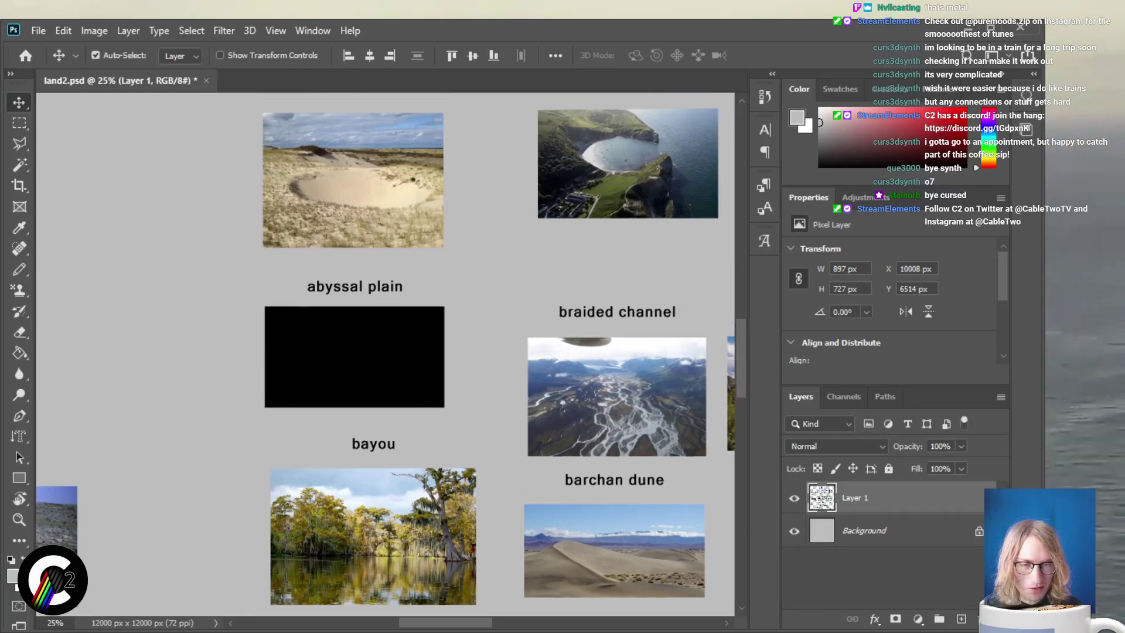
pyautogui.hotkey('ctrl', '-')
pyautogui.hotkey('ctrl', '-')
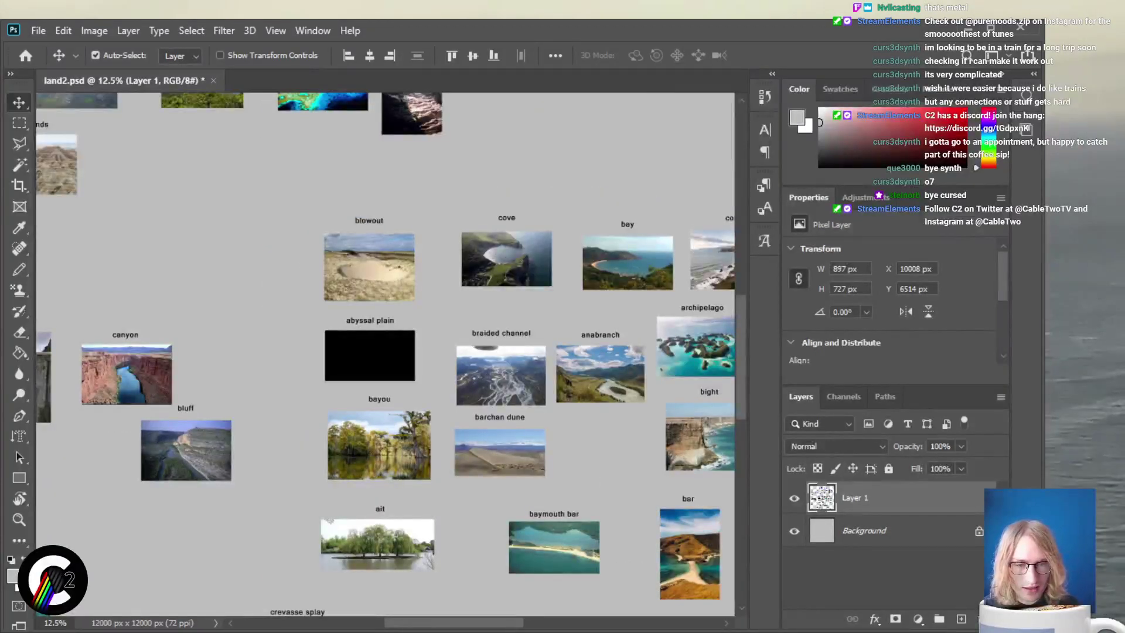
pyautogui.scroll(2, 385, 351)
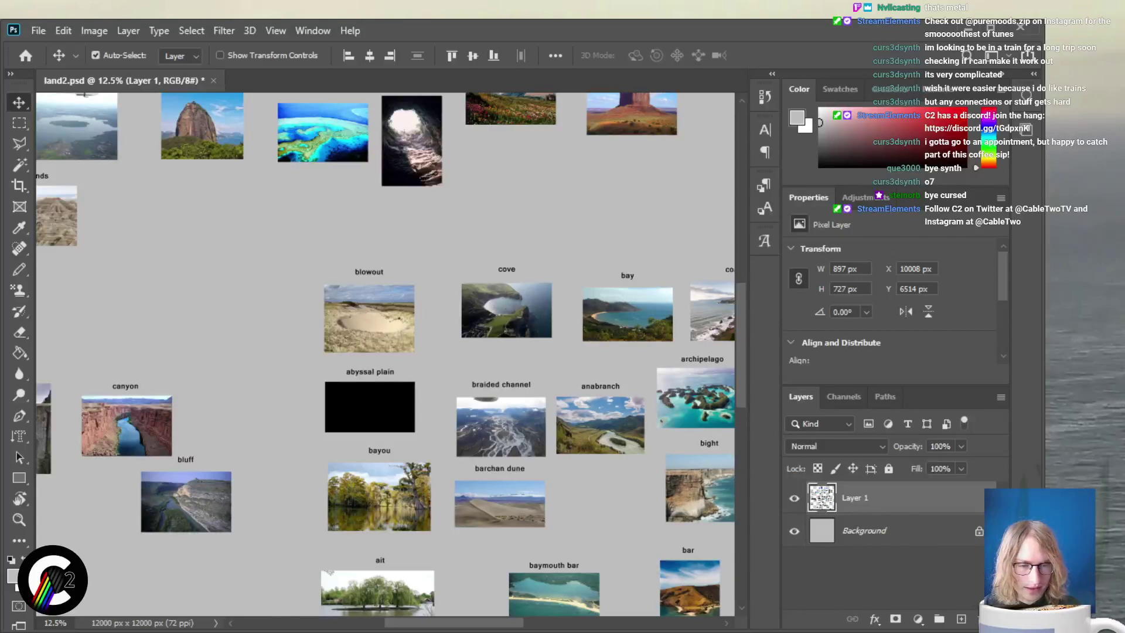
pyautogui.hscroll(-5, 385, 352)
pyautogui.hscroll(8, 385, 352)
pyautogui.scroll(-9, 385, 351)
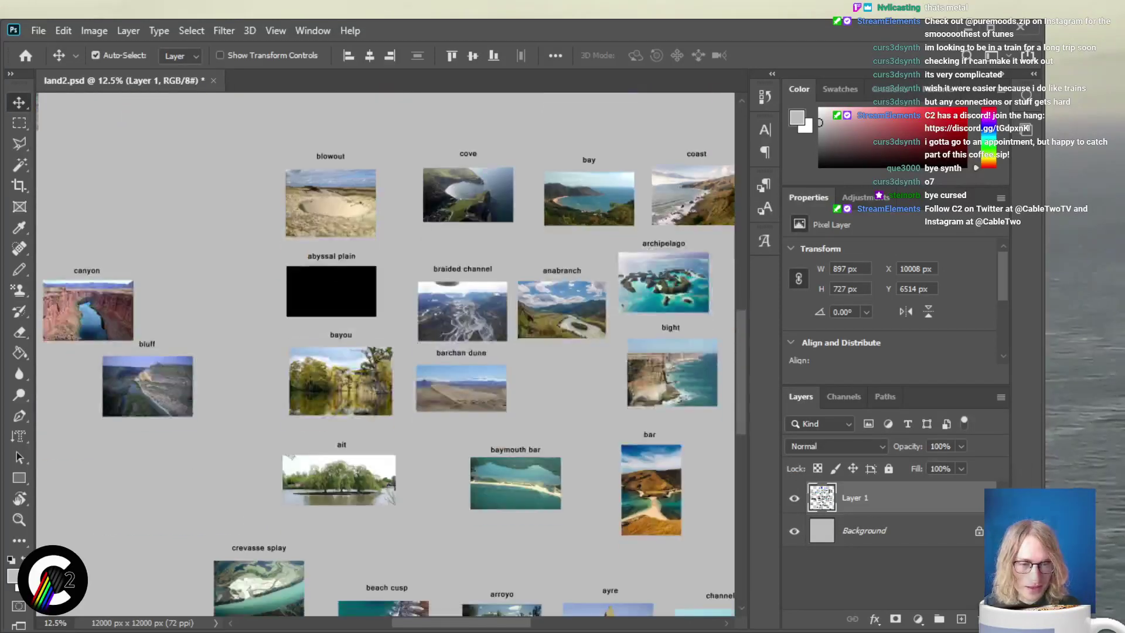
pyautogui.hotkey('ctrl', '+')
pyautogui.hotkey('ctrl', '+')
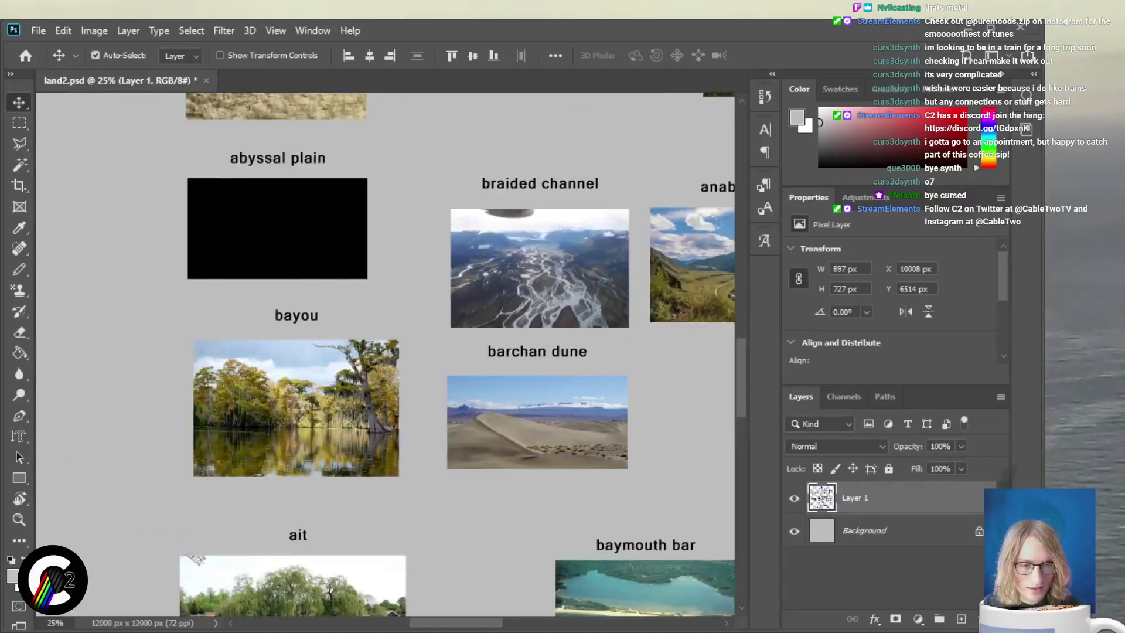
pyautogui.scroll(-7, 385, 351)
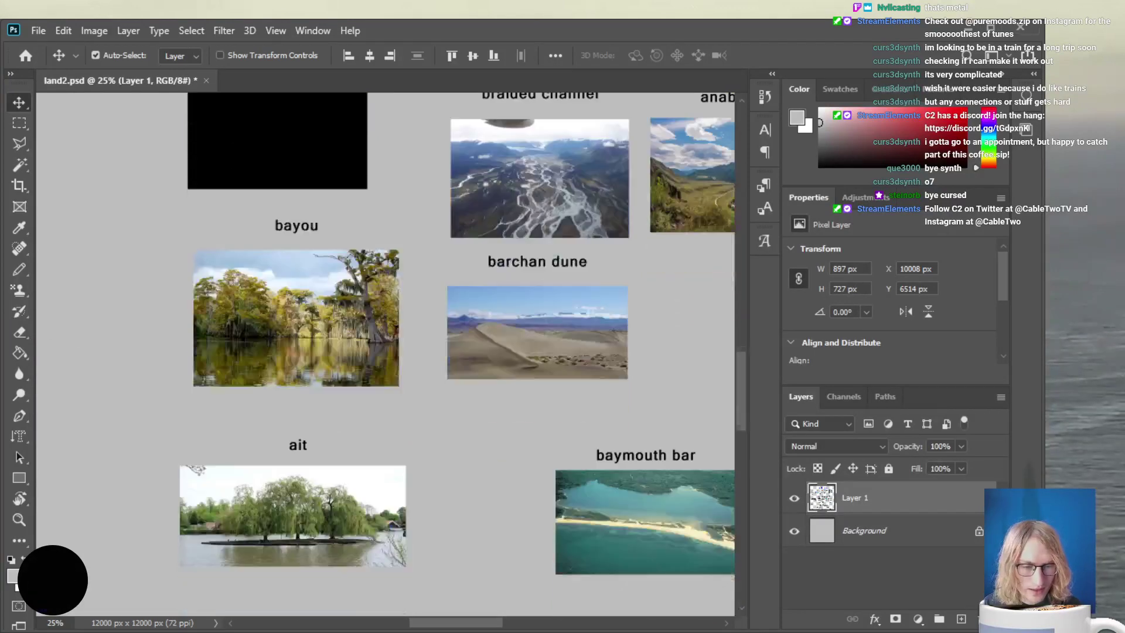
pyautogui.press('m')
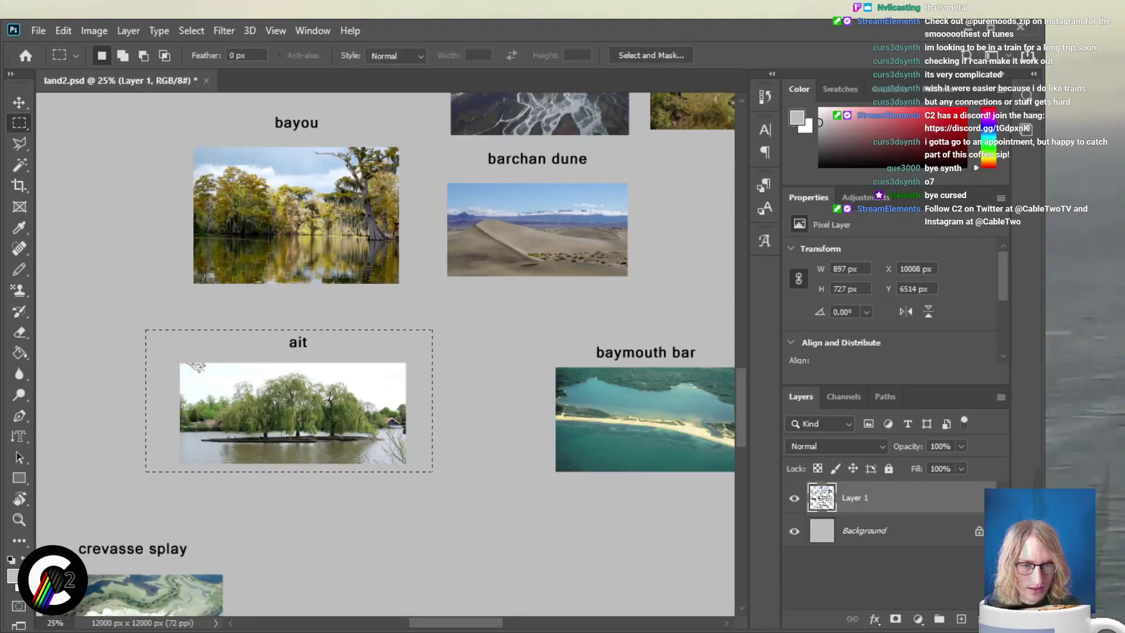
pyautogui.hotkey('ctrl', '-')
pyautogui.hotkey('ctrl', '-')
pyautogui.scroll(8, 385, 351)
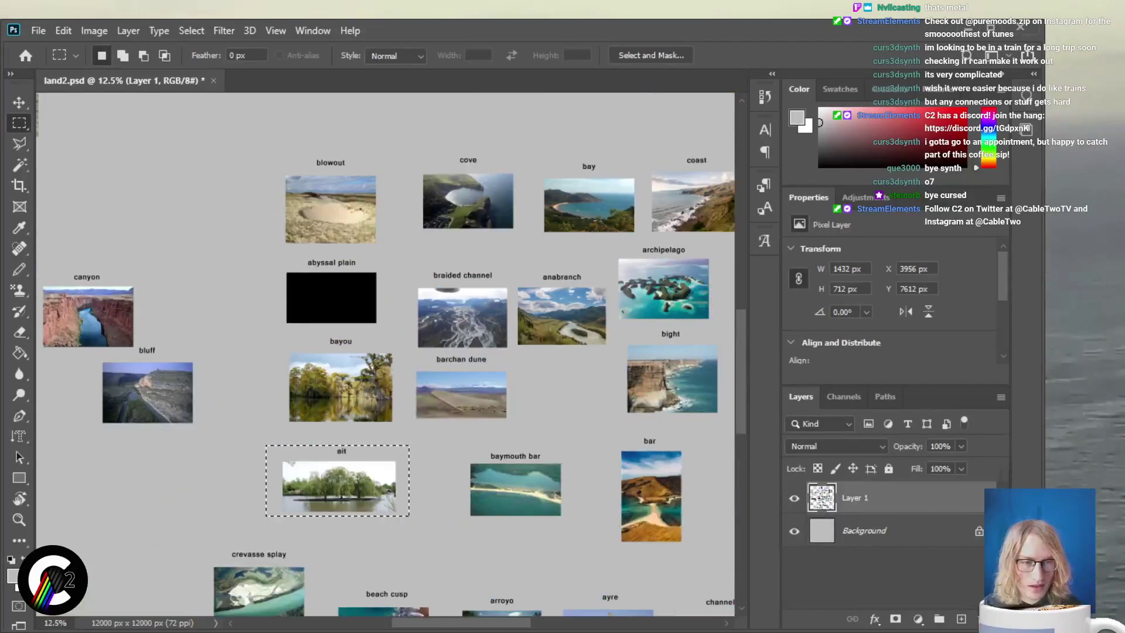
pyautogui.scroll(-6, 385, 351)
pyautogui.scroll(-1, 388, 354)
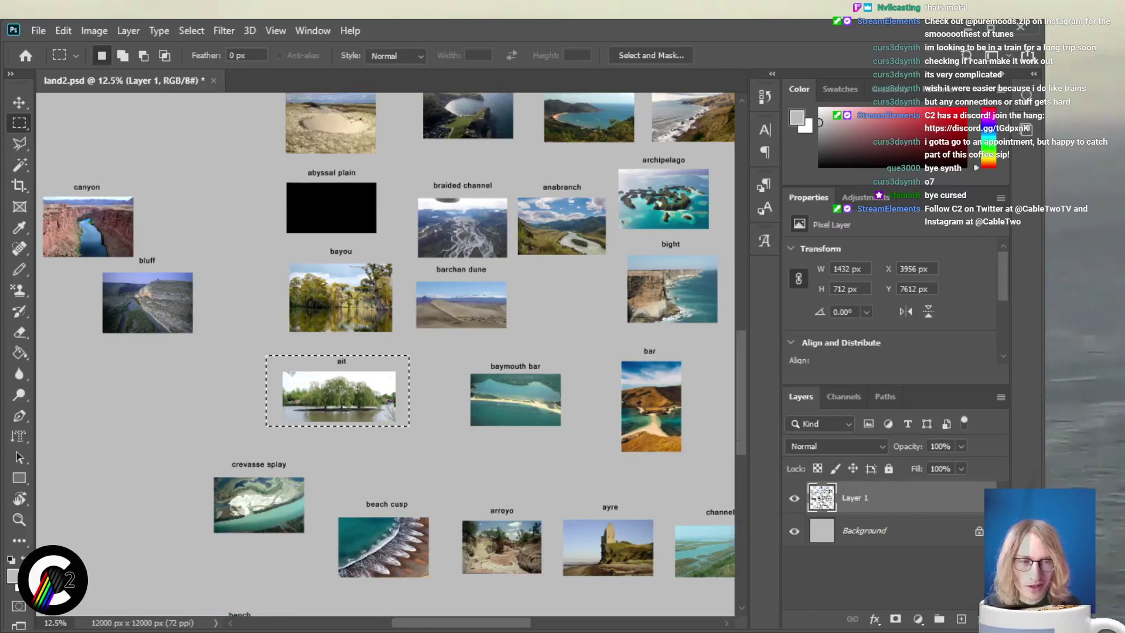
pyautogui.scroll(3, 385, 352)
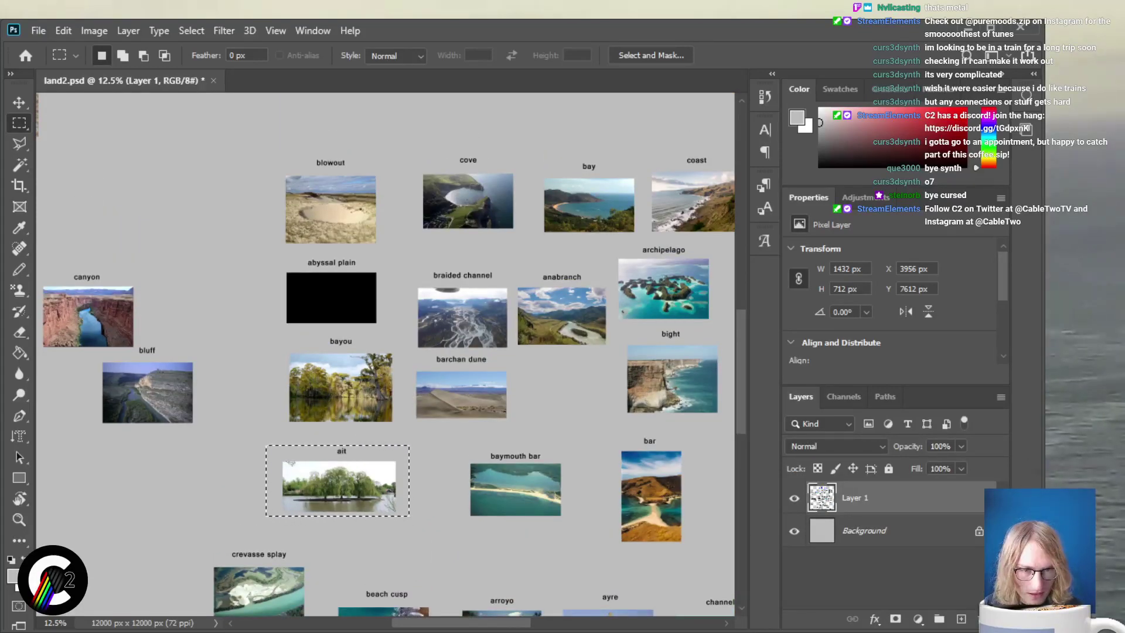
# Marquee-select the barchan dune picture with its label and move it down into the empty area below the bluff picture
pyautogui.moveTo(411, 350); pyautogui.dragTo(507, 418)
pyautogui.moveTo(410, 350); pyautogui.dragTo(534, 429)
pyautogui.press('v')
pyautogui.moveTo(462, 394)
pyautogui.mouseDown()
pyautogui.moveTo(257, 478)
pyautogui.moveTo(198, 472)
pyautogui.mouseUp()
# Marquee-select the ait picture with its label, move it up beneath the anabranch picture beside the bight picture, and deselect it
pyautogui.press('m')
pyautogui.moveTo(269, 438); pyautogui.dragTo(493, 371)
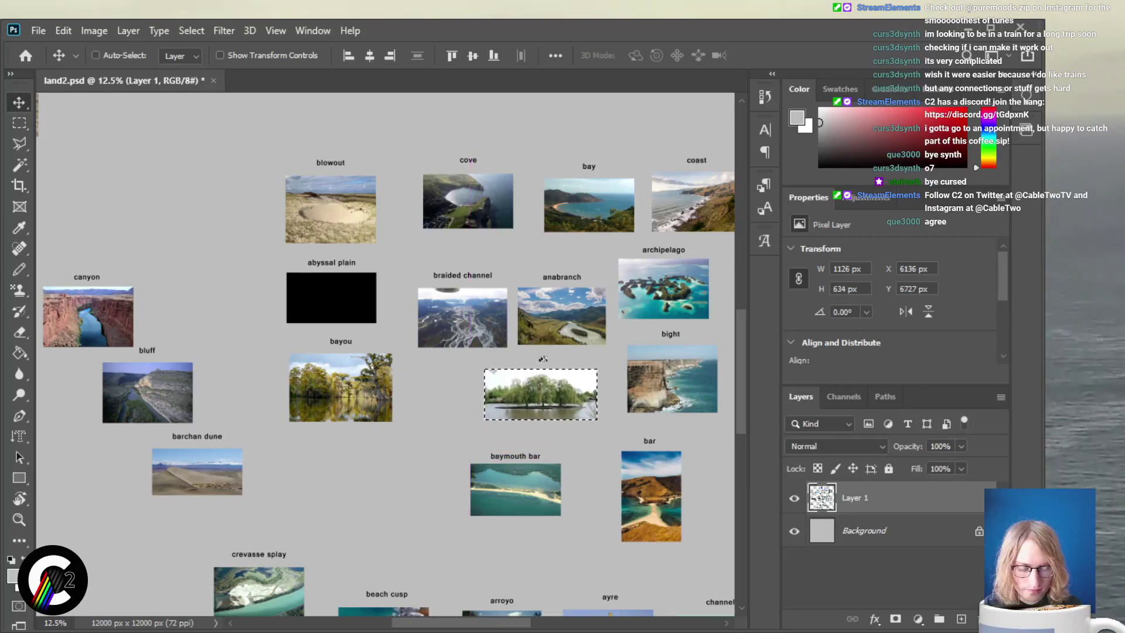
pyautogui.hotkey('ctrl', 'd')
# Marquee-select the barchan dune picture with its label and move it closer to the baymouth bar picture, just below the bayou picture
pyautogui.hotkey('ctrl', '+')
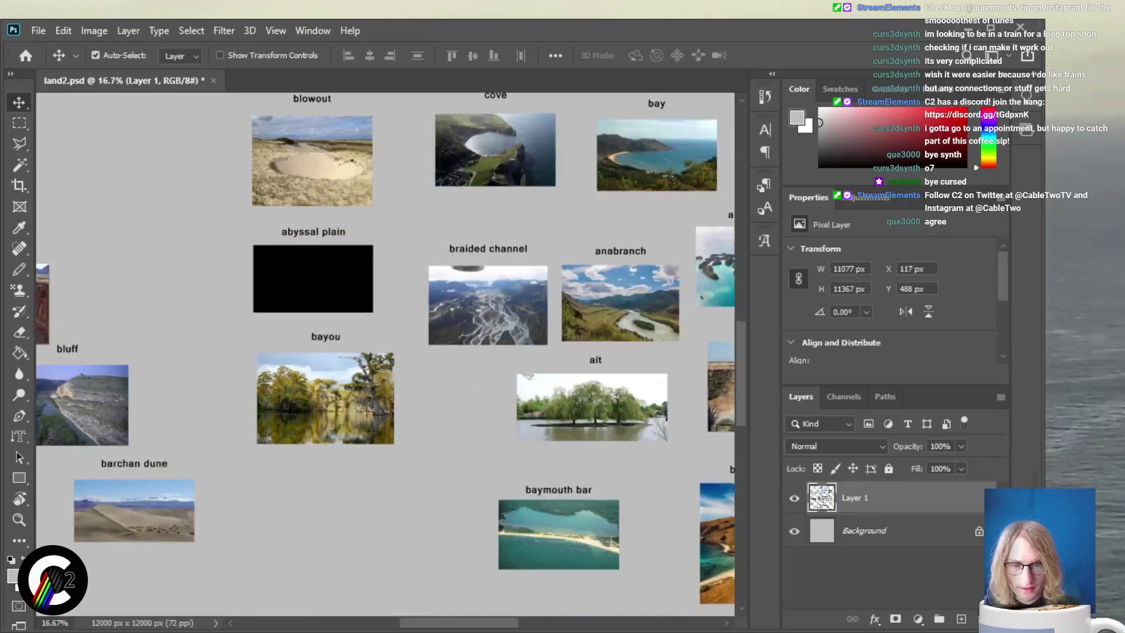
pyautogui.moveTo(460, 623); pyautogui.dragTo(427, 623)
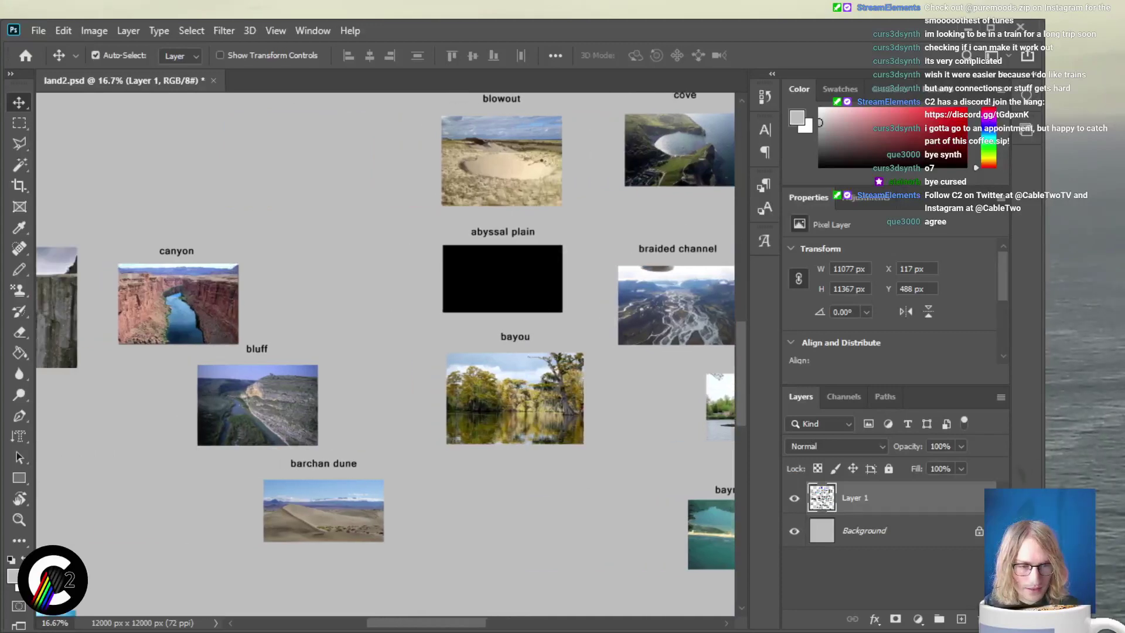
pyautogui.press('m')
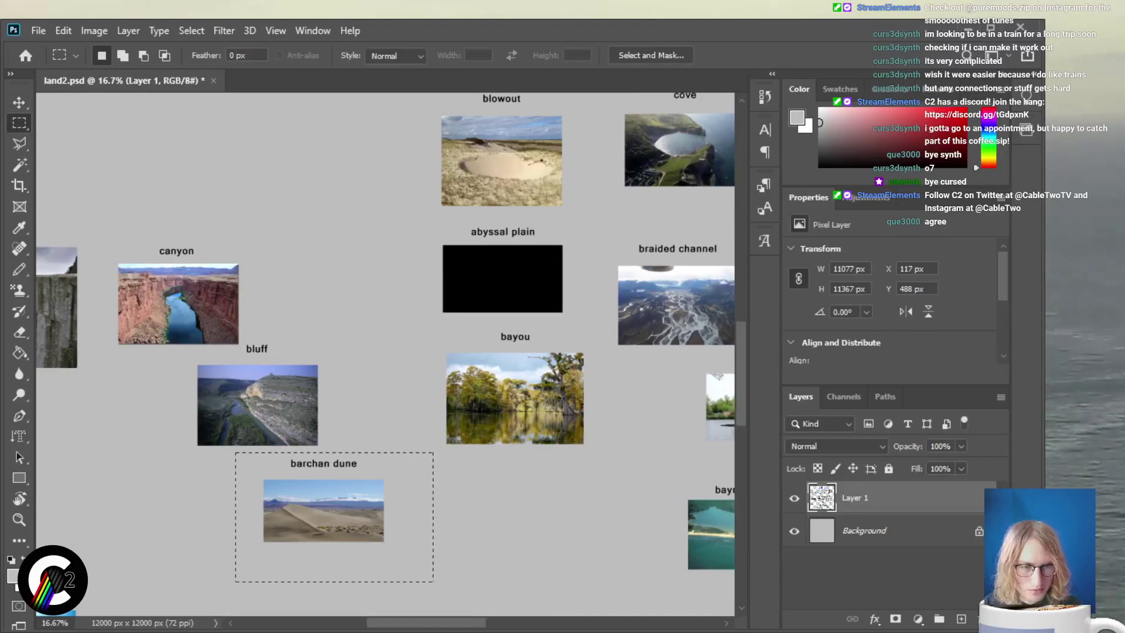
pyautogui.press('v')
pyautogui.moveTo(323, 511); pyautogui.dragTo(449, 531)
pyautogui.hotkey('ctrl', '-')
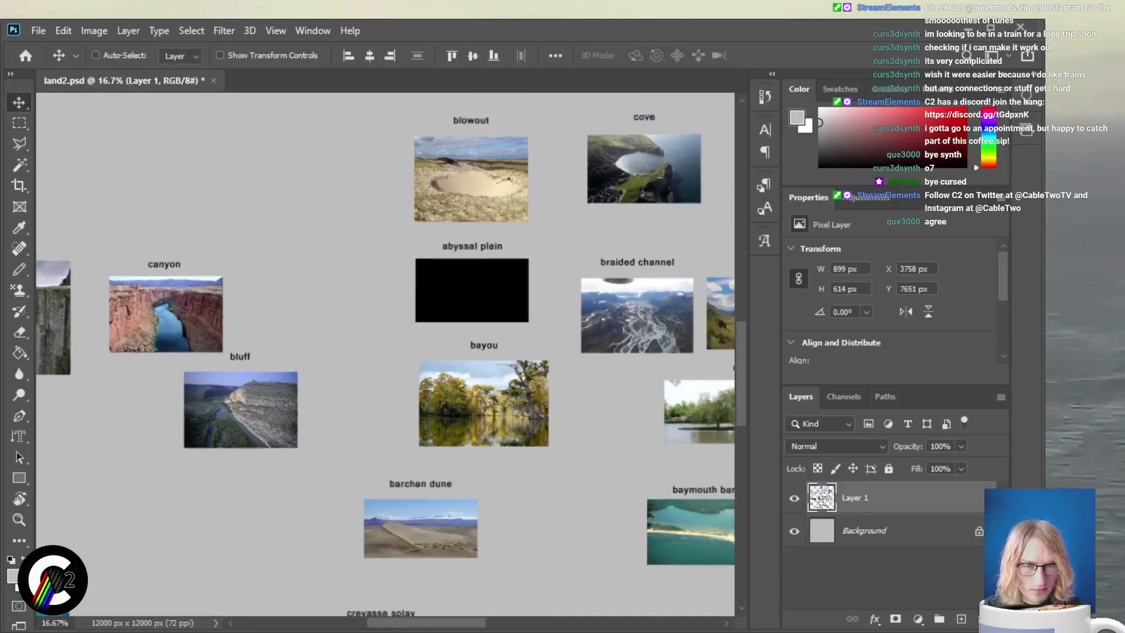
pyautogui.hotkey('ctrl', '0')
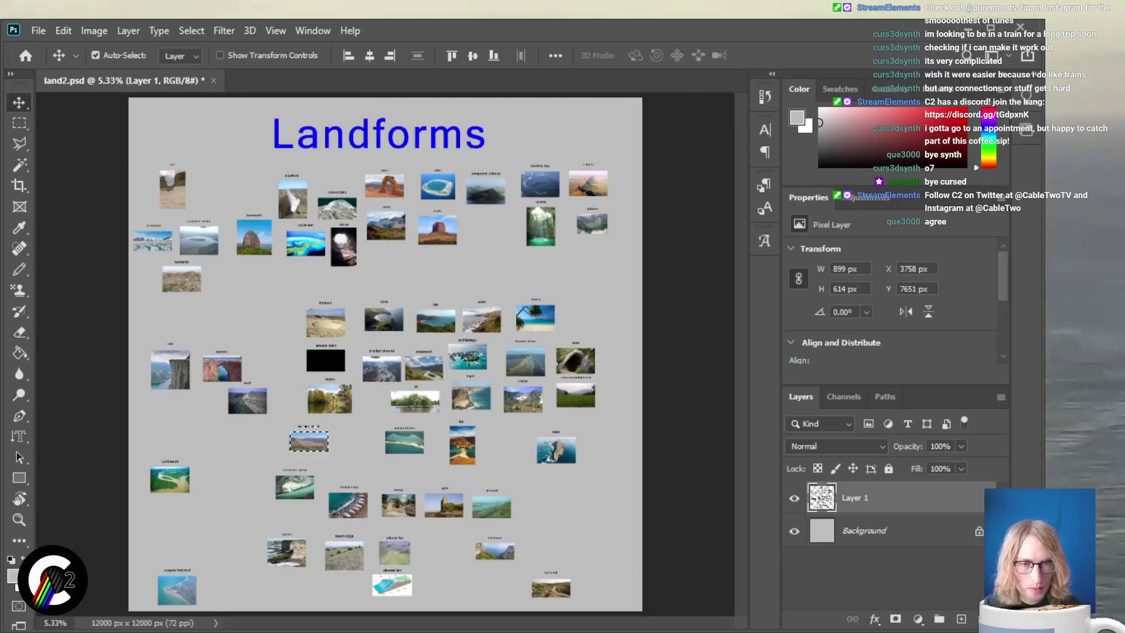
pyautogui.press('ctrl')
pyautogui.hotkey('ctrl', '+')
pyautogui.hotkey('ctrl', '+')
pyautogui.hotkey('ctrl', '+')
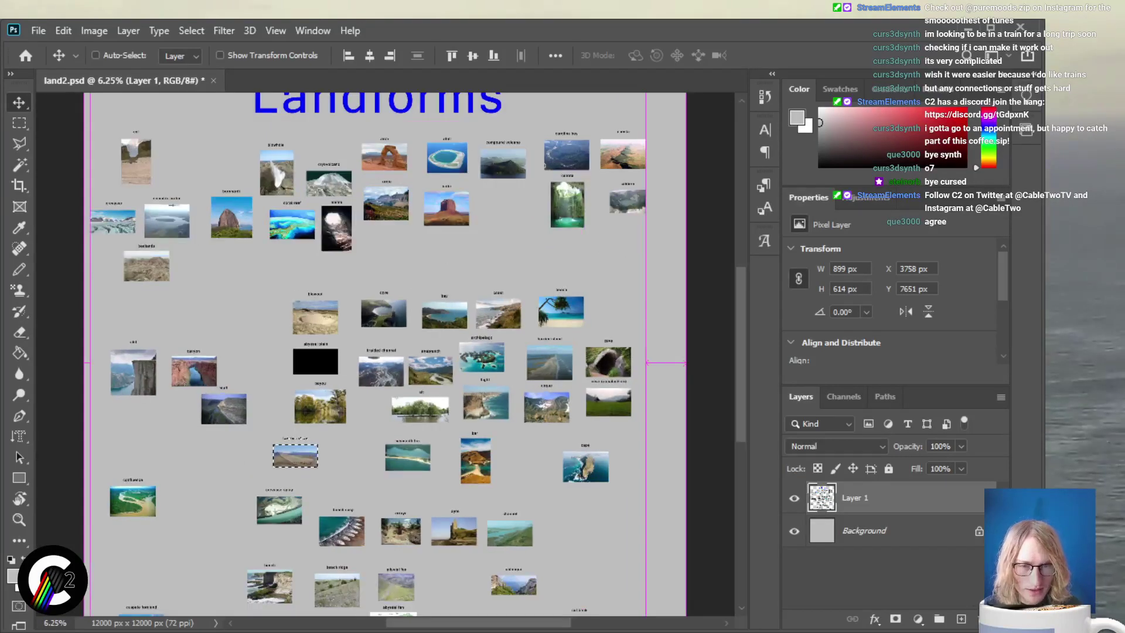
# Deselect the barchan dune picture and examine the middle tiers, from the canyon and bluff pictures across to the cirque and cave pictures
pyautogui.scroll(-4, 387, 352)
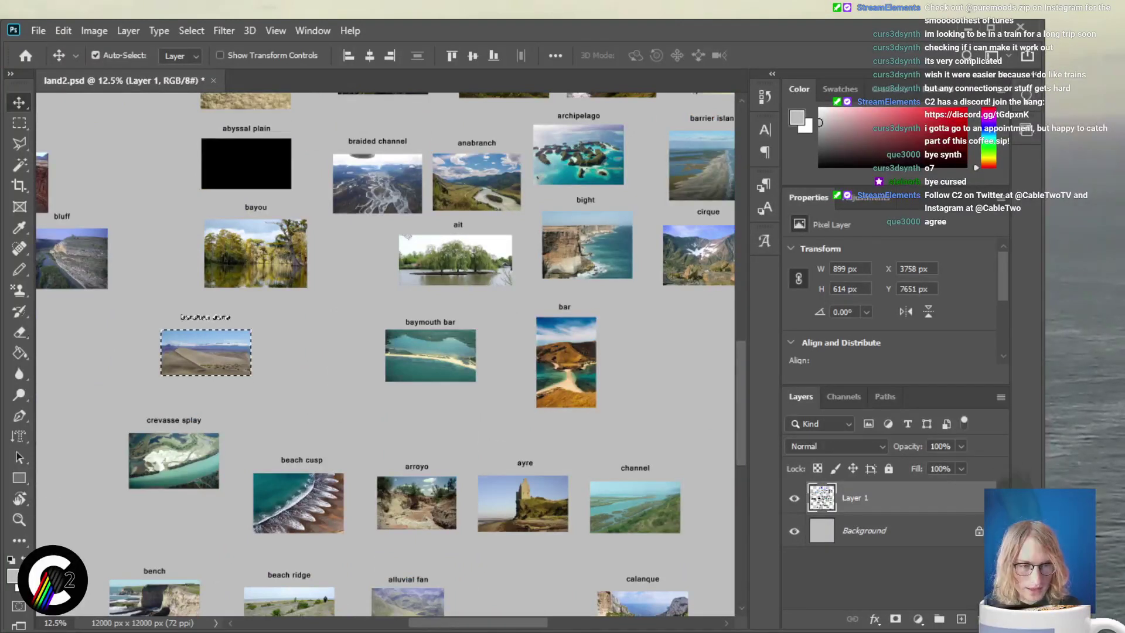
pyautogui.hotkey('ctrl', 'd')
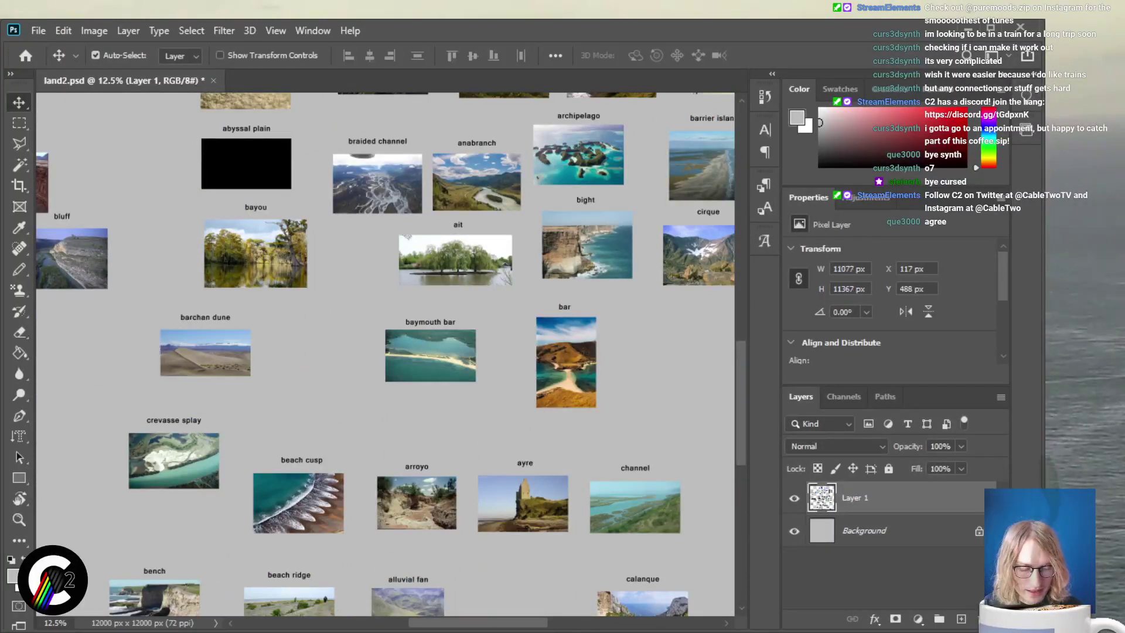
pyautogui.moveTo(457, 260); pyautogui.dragTo(325, 352)
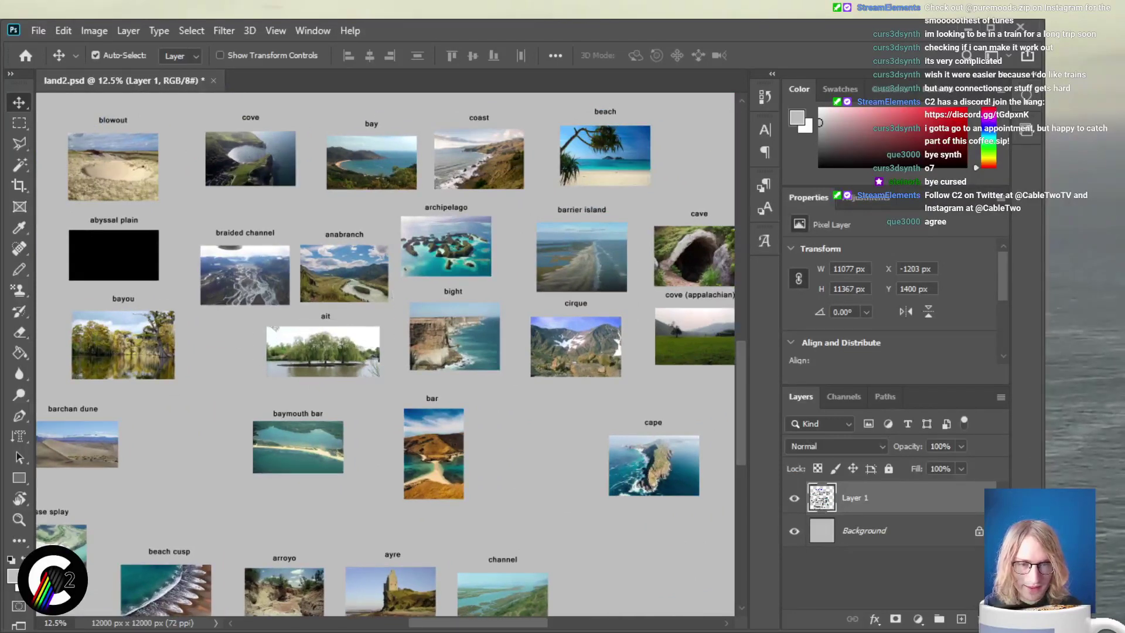
pyautogui.hscroll(3, 386, 352)
pyautogui.scroll(3, 387, 352)
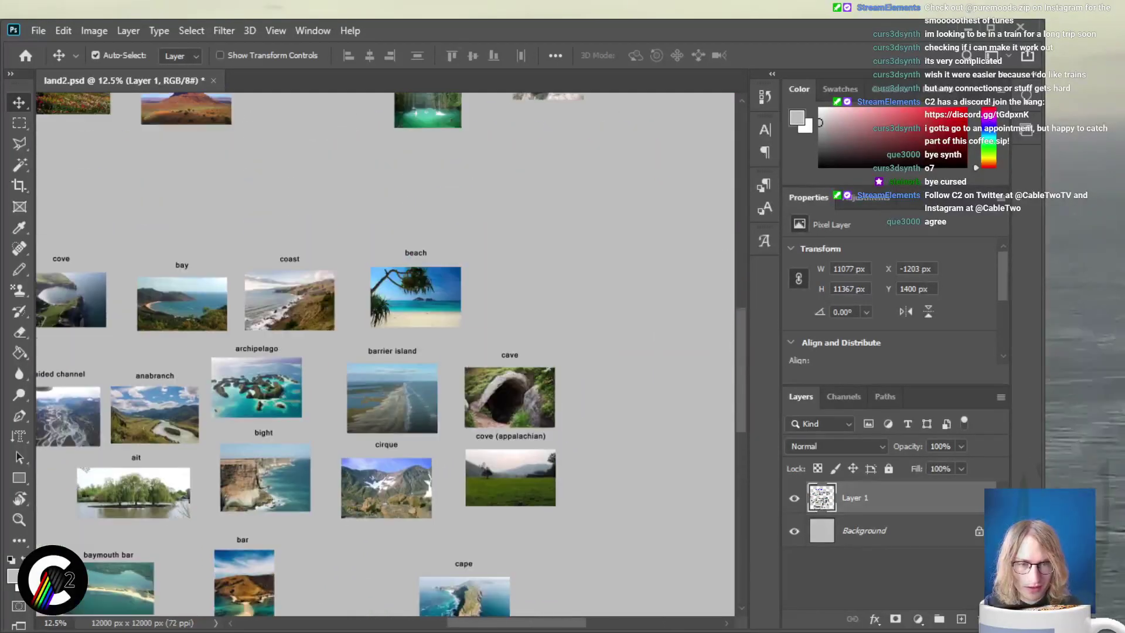
pyautogui.hscroll(-8, 387, 352)
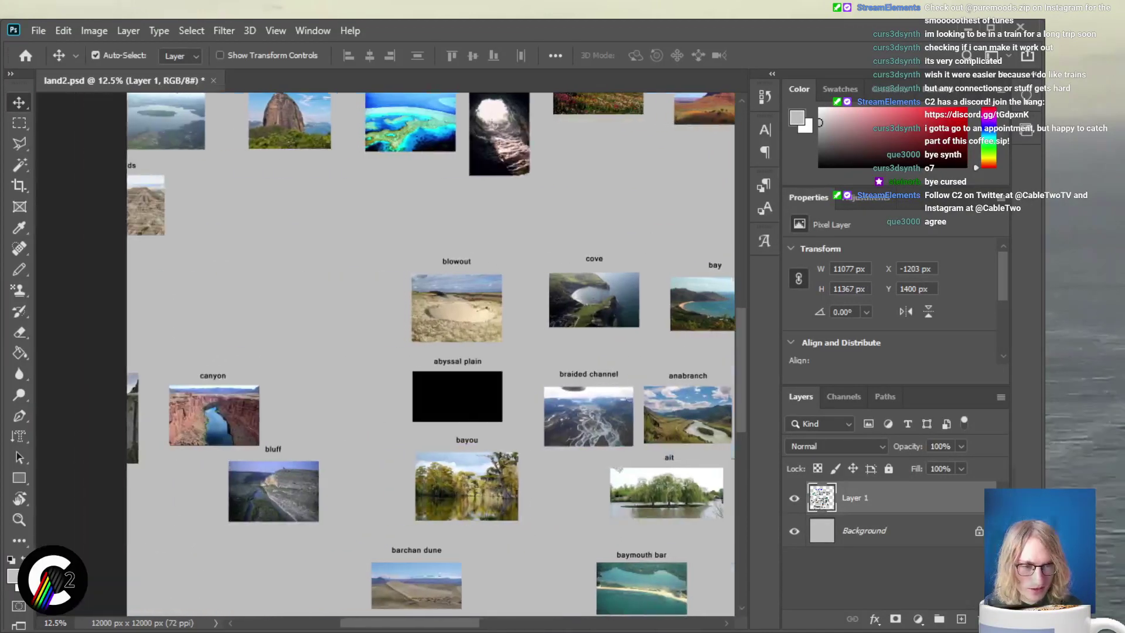
pyautogui.scroll(-1, 386, 351)
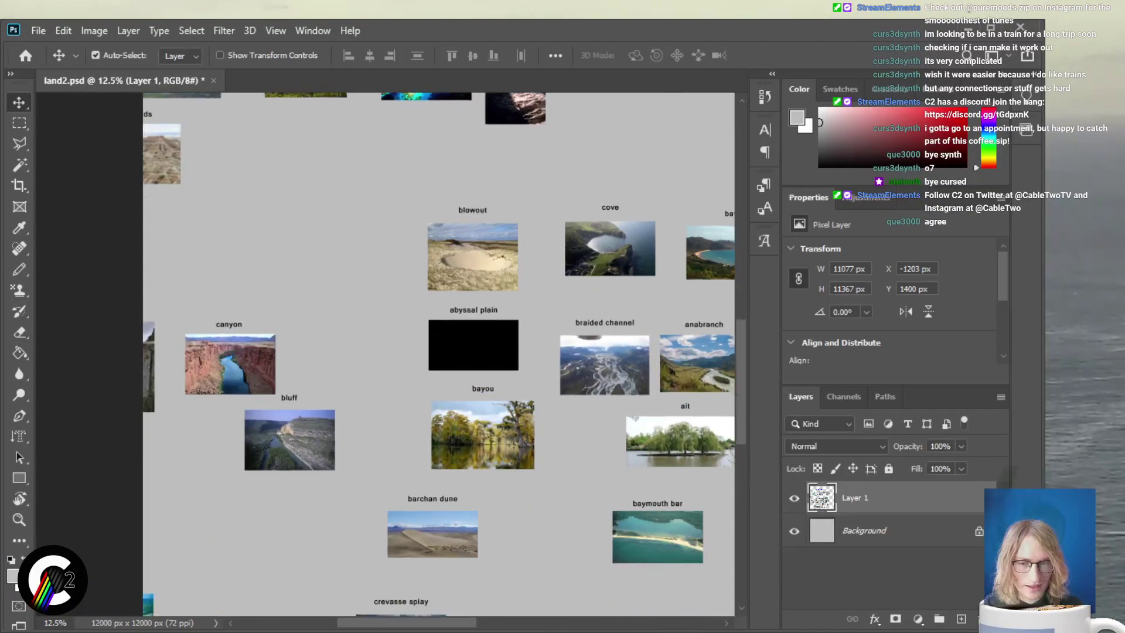
pyautogui.moveTo(633, 418); pyautogui.dragTo(735, 418)
pyautogui.scroll(-2, 733, 418)
pyautogui.scroll(-1, 440, 351)
pyautogui.scroll(4, 440, 352)
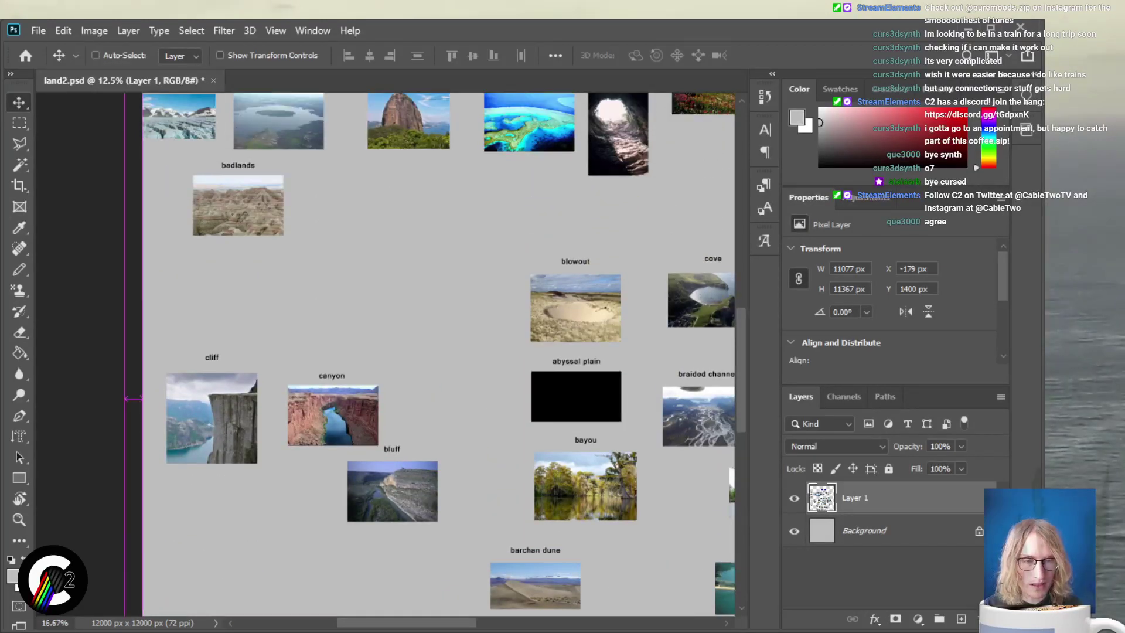
# Marquee-select the cliff, canyon and bluff pictures with their labels, move them together up toward the blowout and abyssal plain pictures, and deselect them
pyautogui.hotkey('ctrl', '+')
pyautogui.scroll(-1, 391, 354)
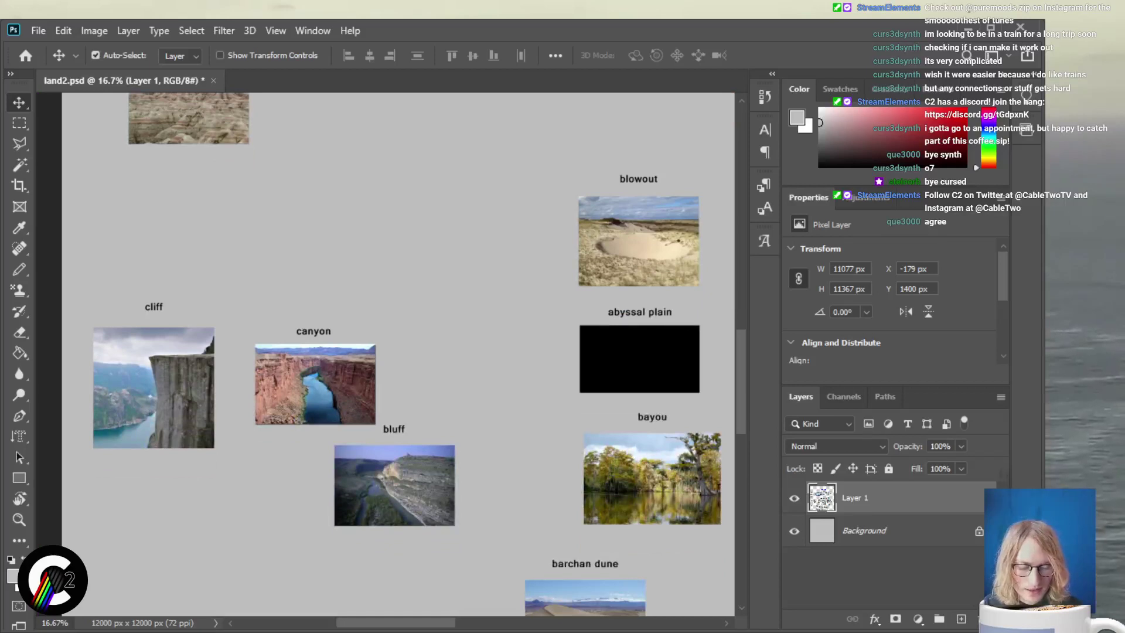
pyautogui.press('m')
pyautogui.moveTo(491, 303); pyautogui.dragTo(90, 549)
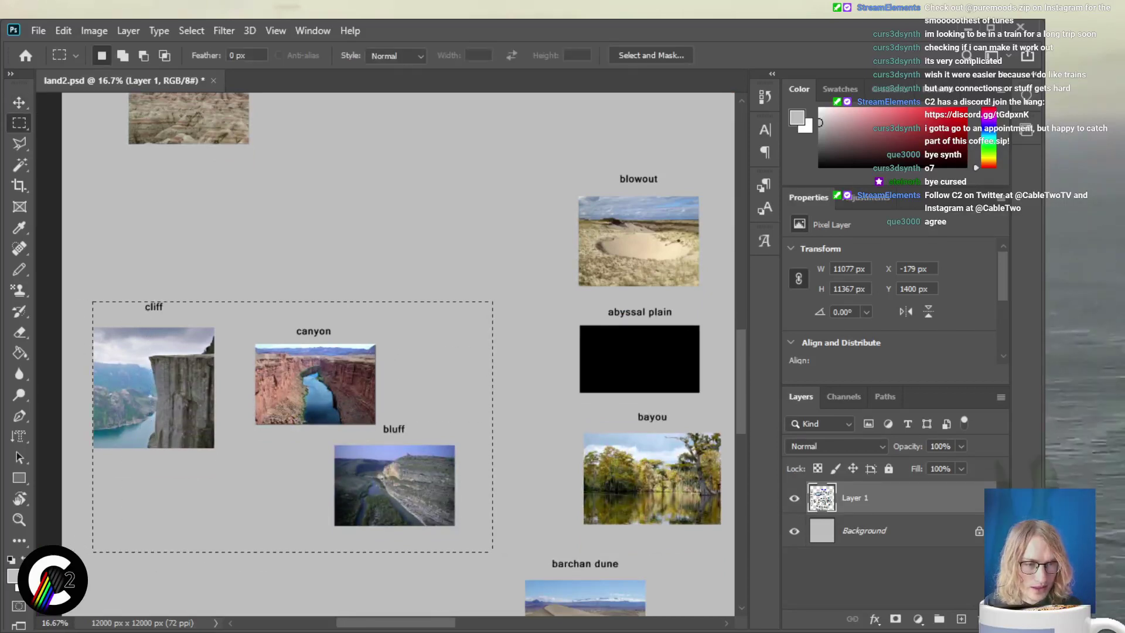
pyautogui.hotkey('shift', 'Left')
pyautogui.hotkey('shift', 'Up')
pyautogui.hotkey('shift', 'Left')
pyautogui.hotkey('shift', 'Up')
pyautogui.hotkey('shift', 'Left')
pyautogui.hotkey('shift', 'Up')
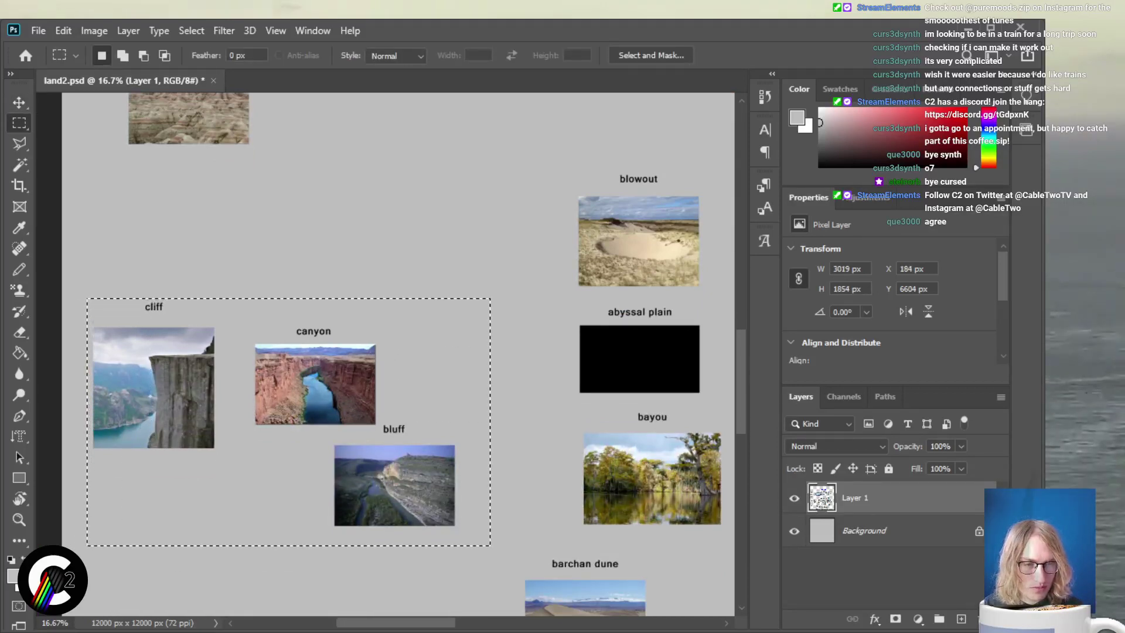
pyautogui.press('v')
pyautogui.moveTo(293, 387); pyautogui.dragTo(382, 259)
pyautogui.scroll(2, 381, 258)
pyautogui.scroll(3, 399, 352)
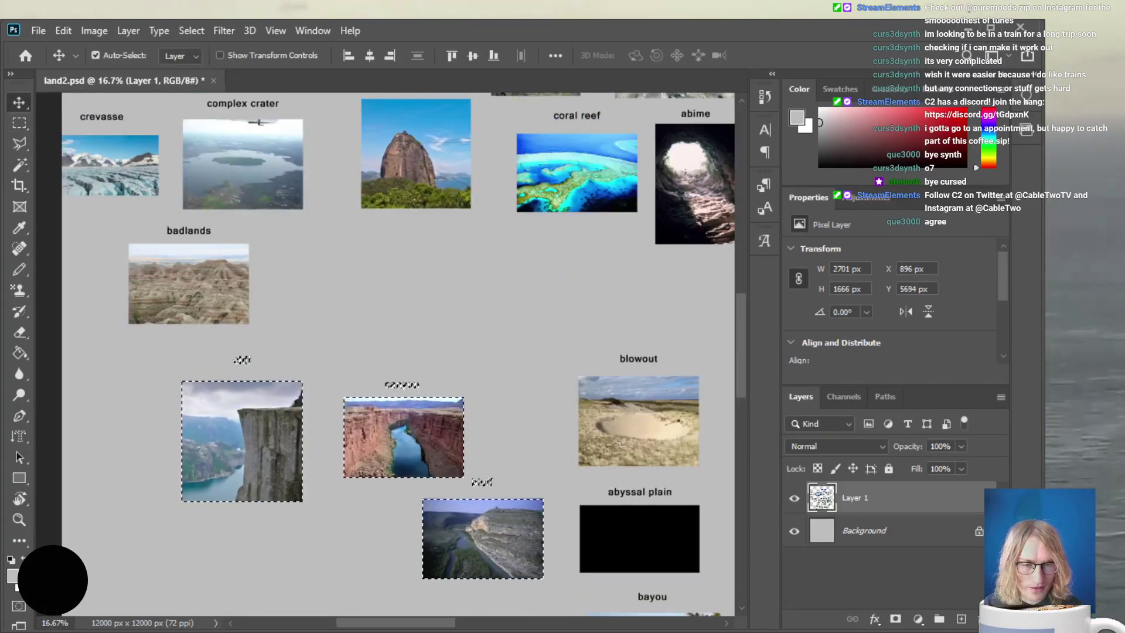
pyautogui.moveTo(404, 437); pyautogui.dragTo(405, 448)
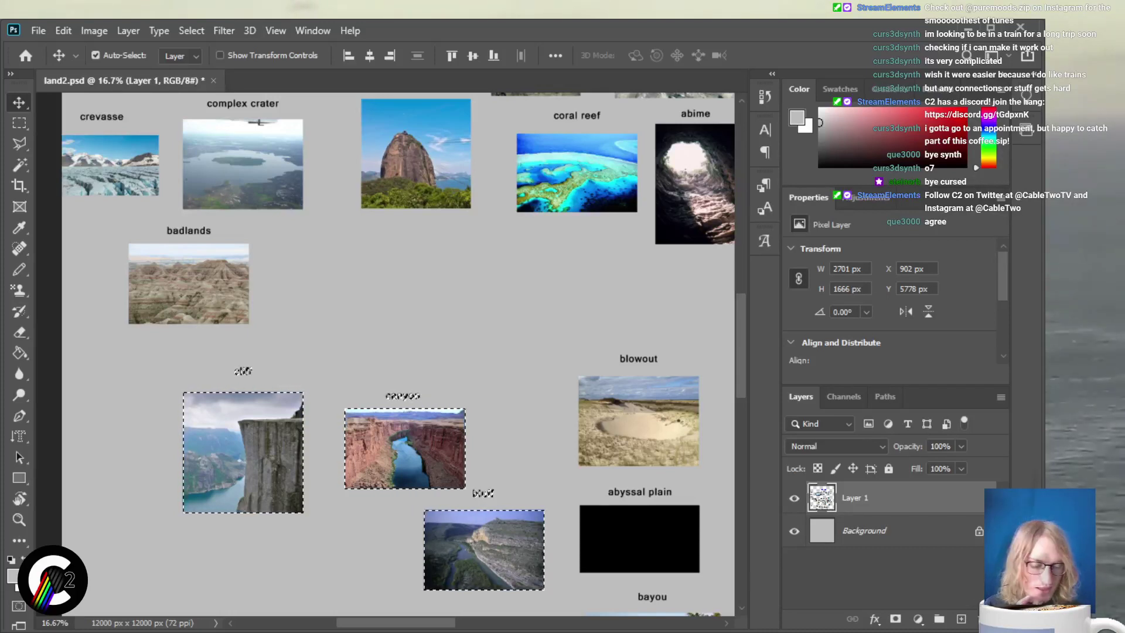
pyautogui.hotkey('ctrl', 'd')
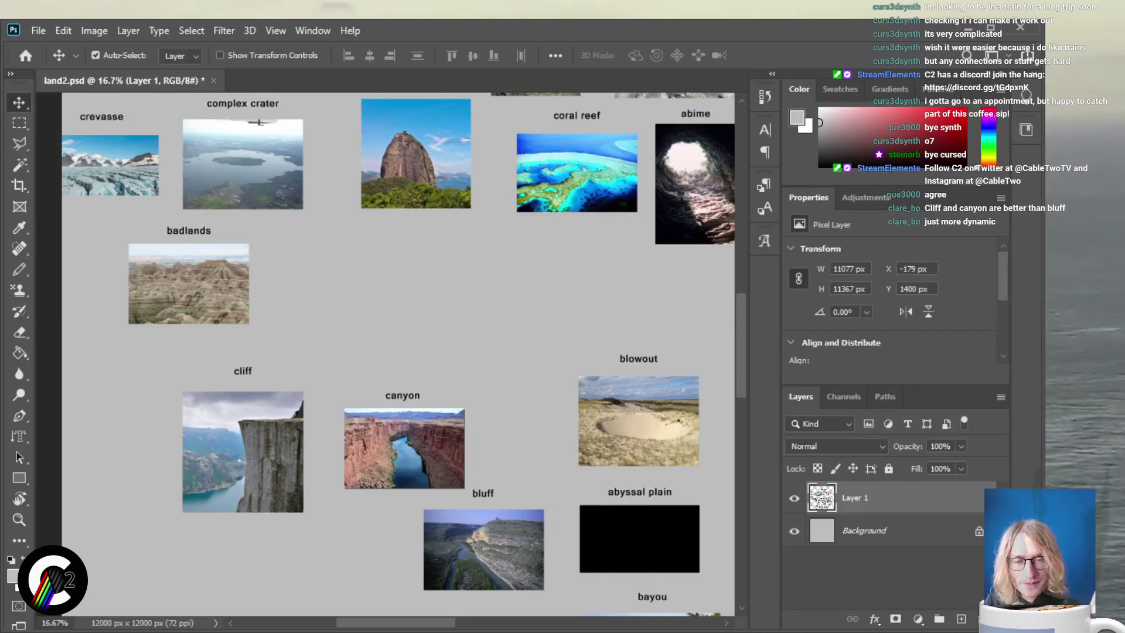
# Marquee-select the cliff and canyon pictures with their labels, move them beside the blowout picture so the canyon sits above the bluff, and deselect them
pyautogui.scroll(-1, 399, 351)
pyautogui.scroll(-1, 428, 492)
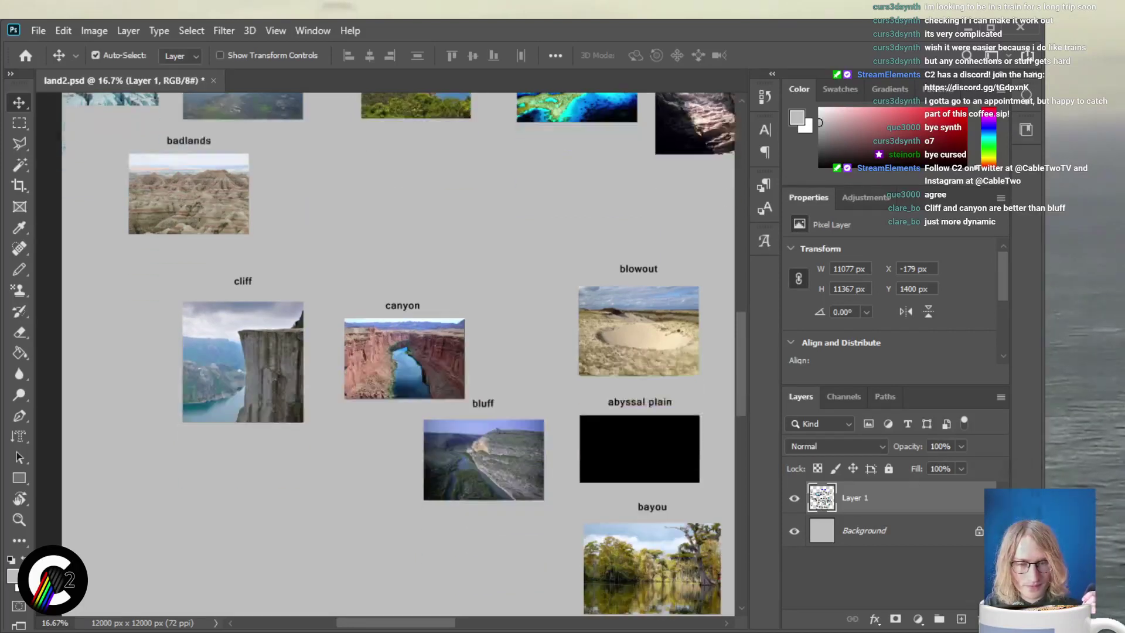
pyautogui.press('m')
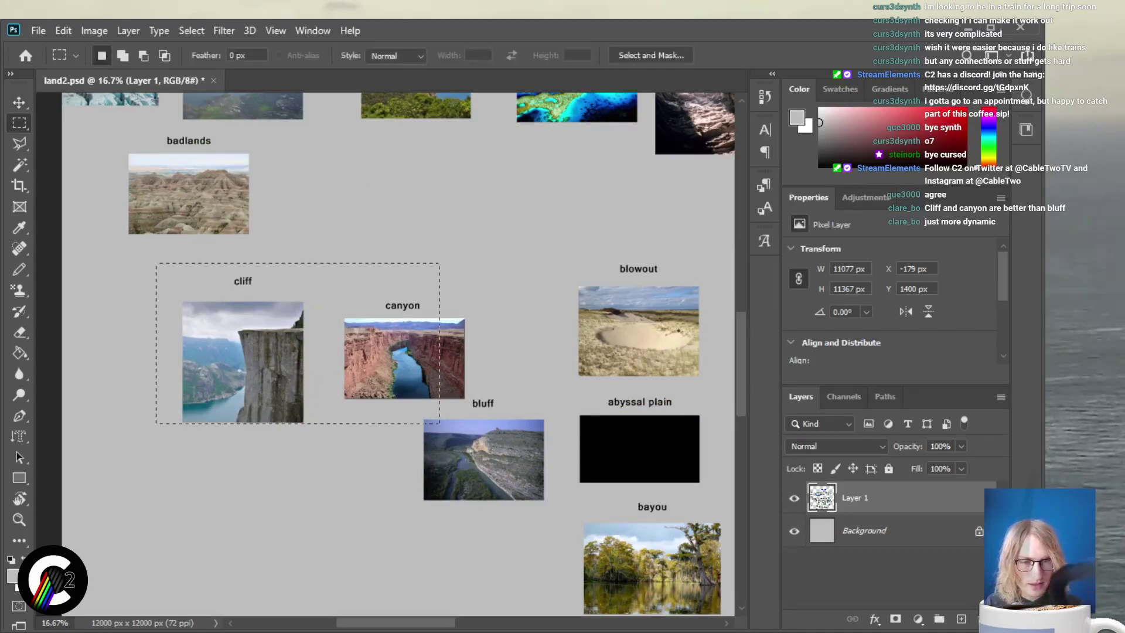
pyautogui.moveTo(439, 424); pyautogui.dragTo(389, 431)
pyautogui.moveTo(349, 285)
pyautogui.mouseDown()
pyautogui.moveTo(463, 371)
pyautogui.moveTo(468, 404)
pyautogui.mouseUp()
pyautogui.press('v')
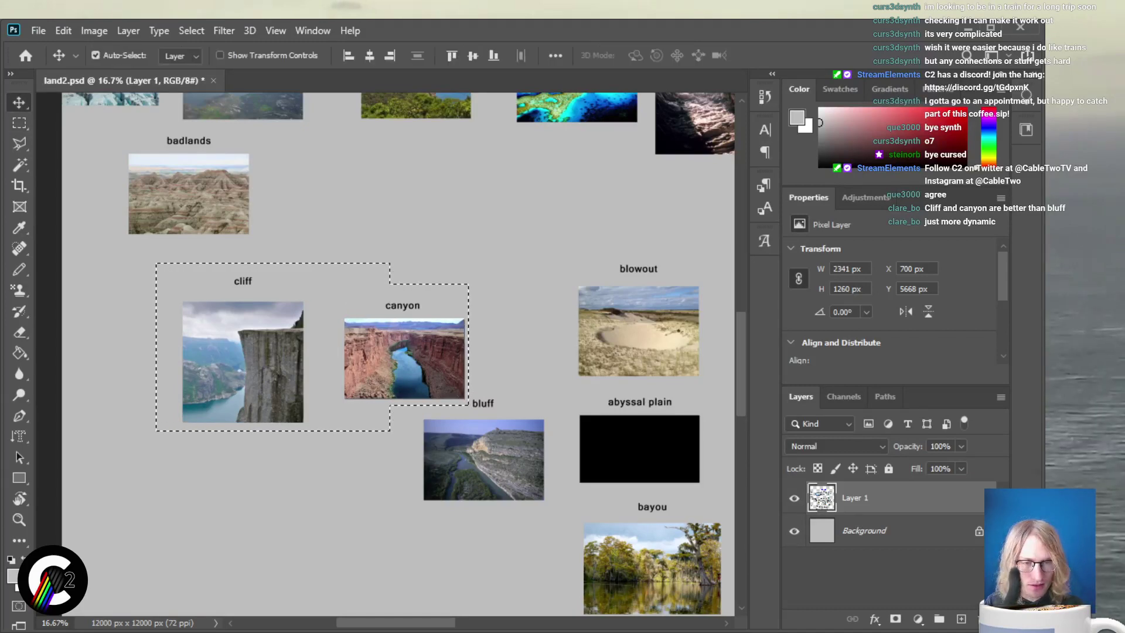
pyautogui.moveTo(243, 362); pyautogui.dragTo(332, 343)
pyautogui.scroll(2, 398, 351)
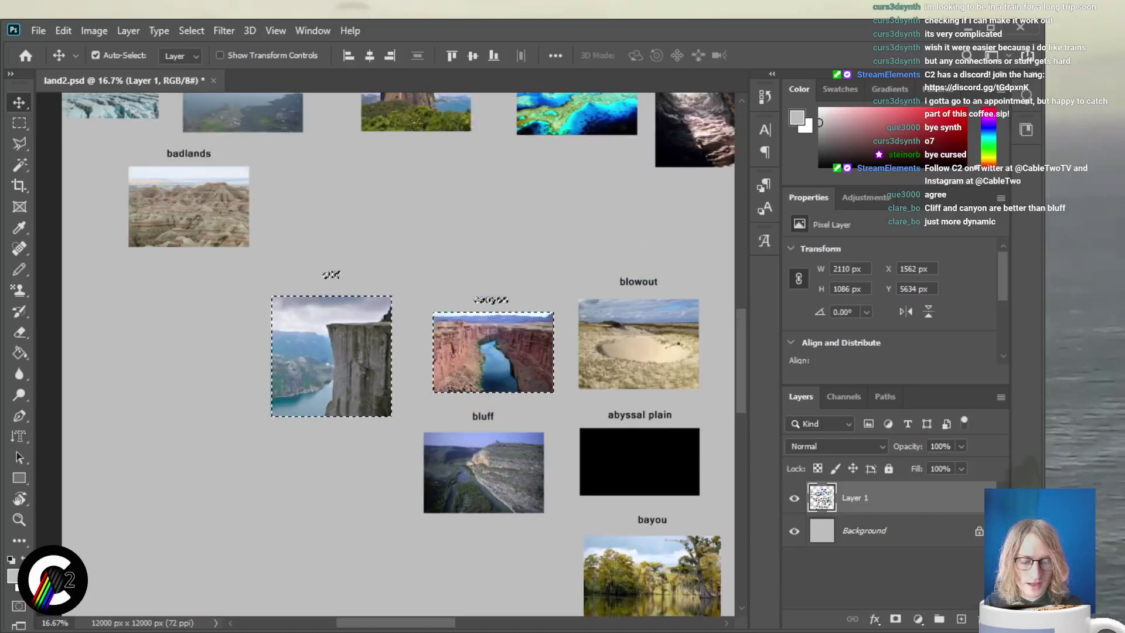
pyautogui.hscroll(4, 385, 354)
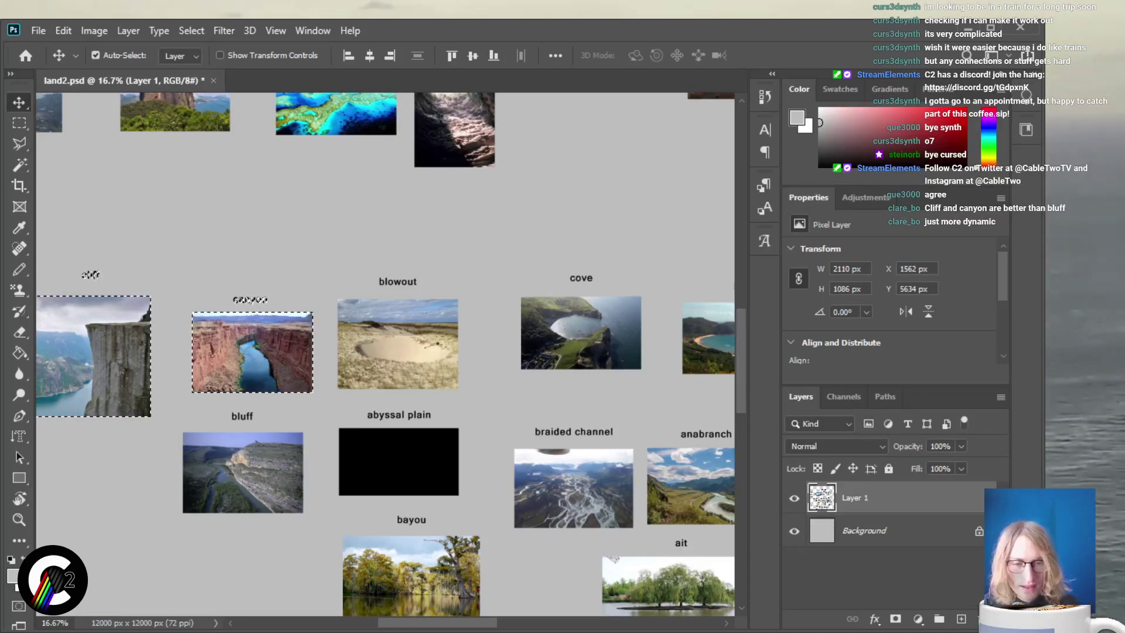
pyautogui.scroll(-1, 385, 354)
pyautogui.hotkey('ctrl', '-')
pyautogui.hotkey('ctrl', '-')
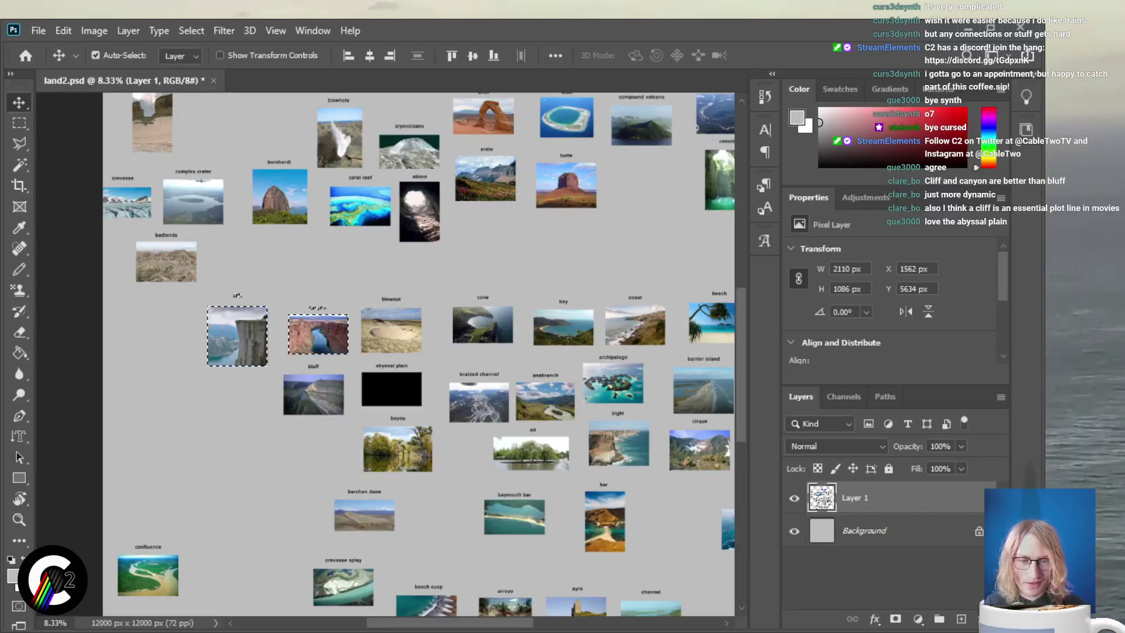
pyautogui.hotkey('ctrl', 'd')
# Examine the lower middle tier, comparing the bayou, barchan dune, ait, baymouth bar and bar pictures
pyautogui.scroll(-2, 418, 354)
pyautogui.hotkey('ctrl', '+')
pyautogui.hotkey('ctrl', '+')
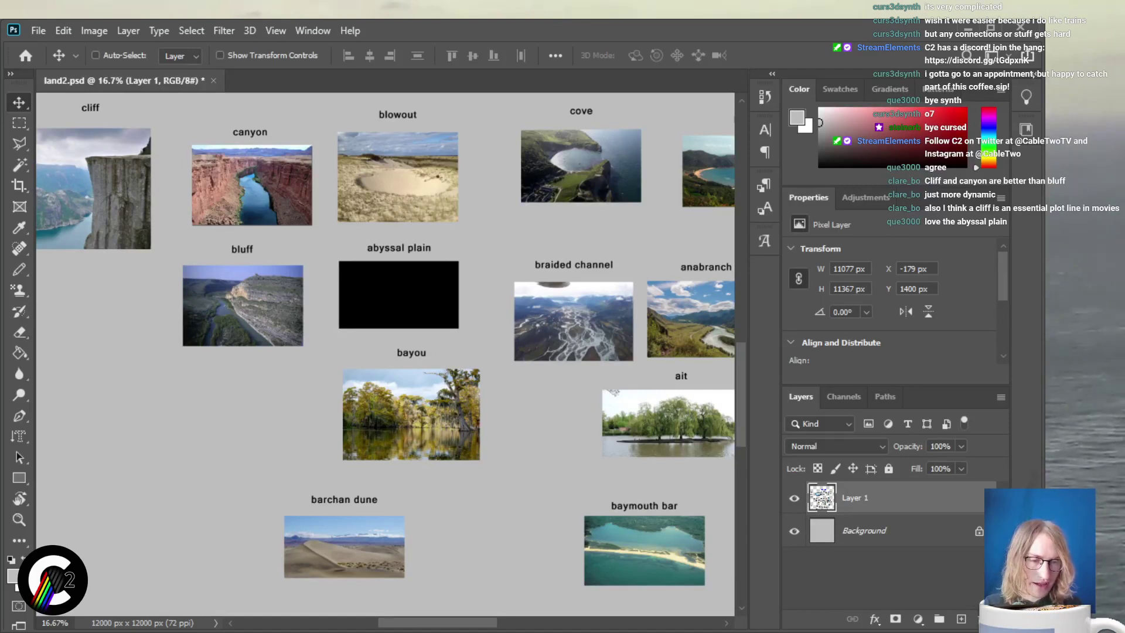
pyautogui.scroll(-2, 385, 352)
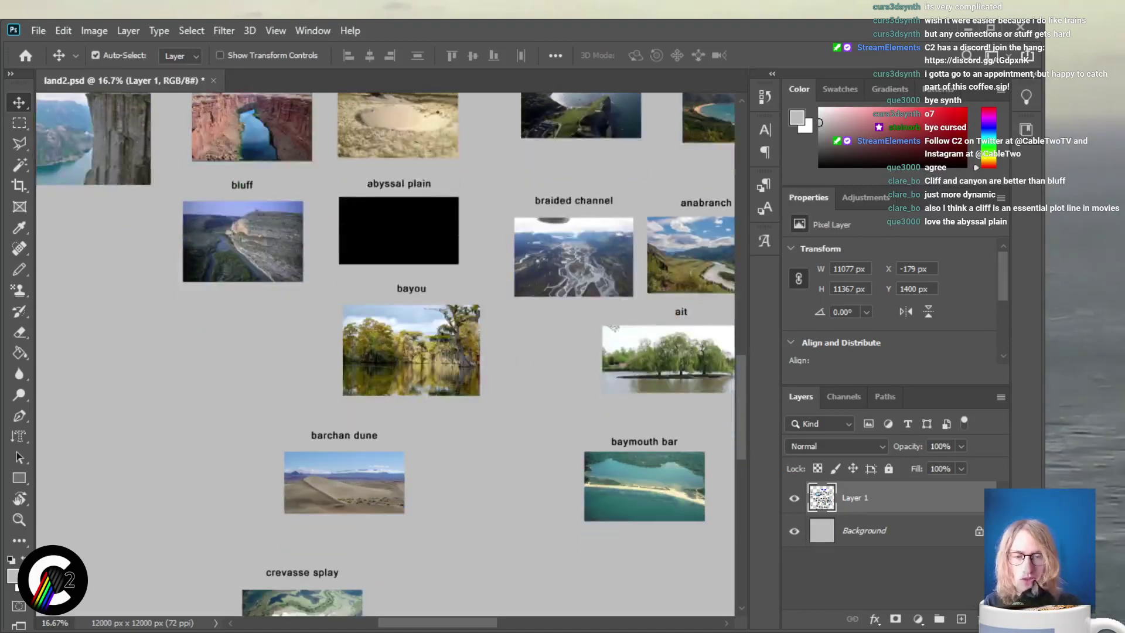
pyautogui.scroll(-1, 385, 354)
pyautogui.hscroll(5, 385, 352)
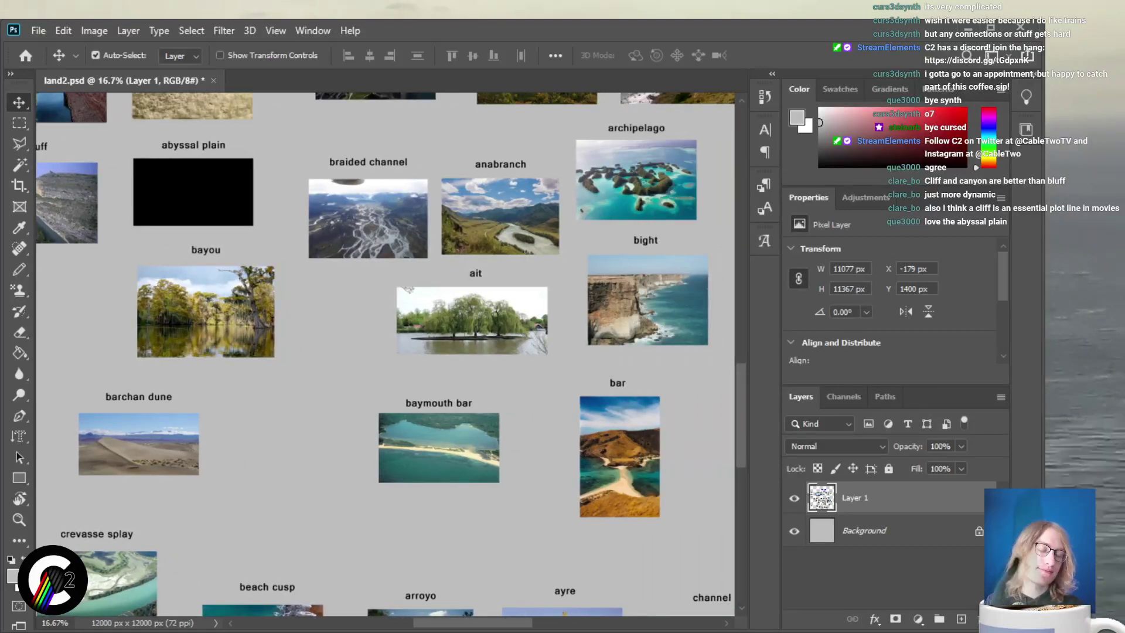
pyautogui.scroll(-4, 385, 352)
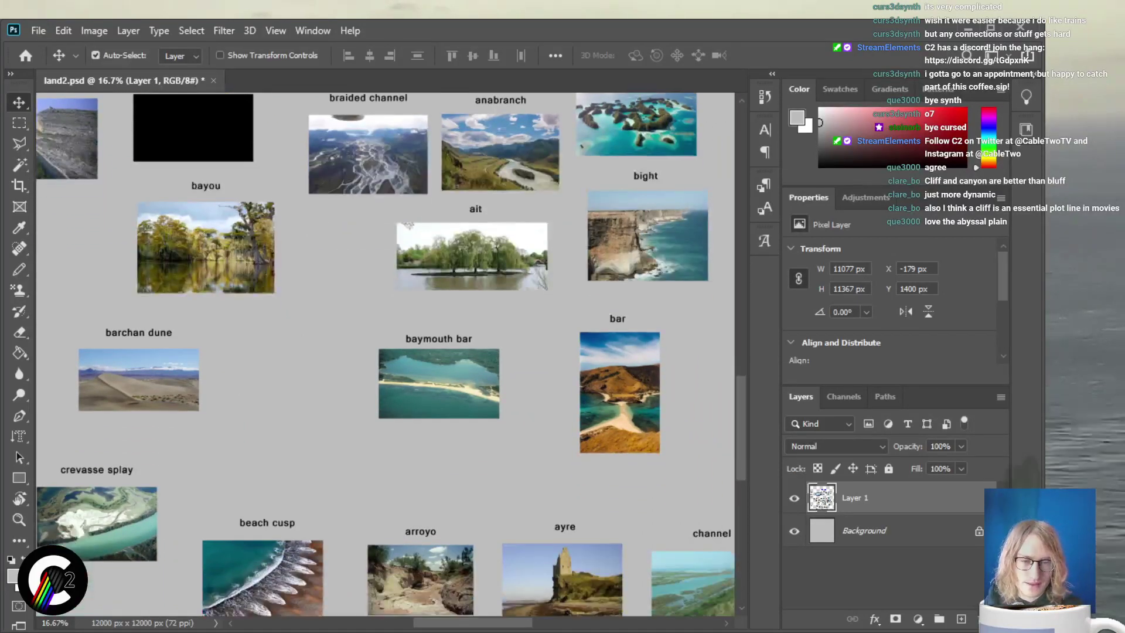
pyautogui.hscroll(2, 385, 351)
pyautogui.scroll(-2, 385, 352)
# Examine the channel and calanque pictures close up, comparing them with the neighbouring ayre picture in the lowest tiers
pyautogui.scroll(-2, 385, 351)
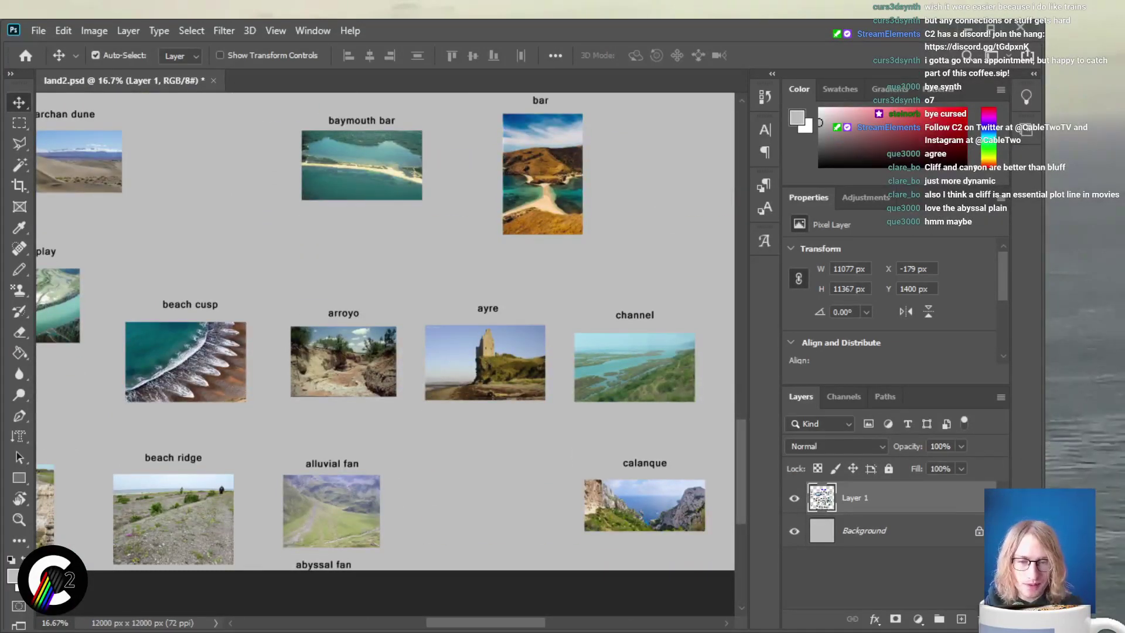
pyautogui.scroll(-1, 385, 331)
pyautogui.hscroll(4, 385, 331)
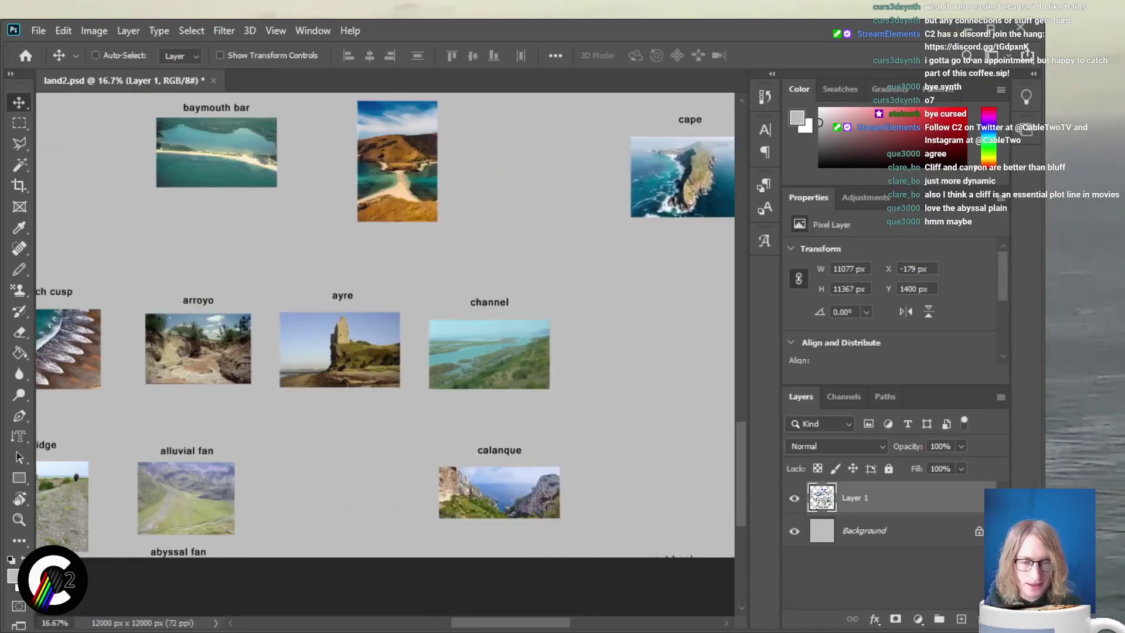
pyautogui.scroll(1, 386, 354)
pyautogui.scroll(-4, 385, 351)
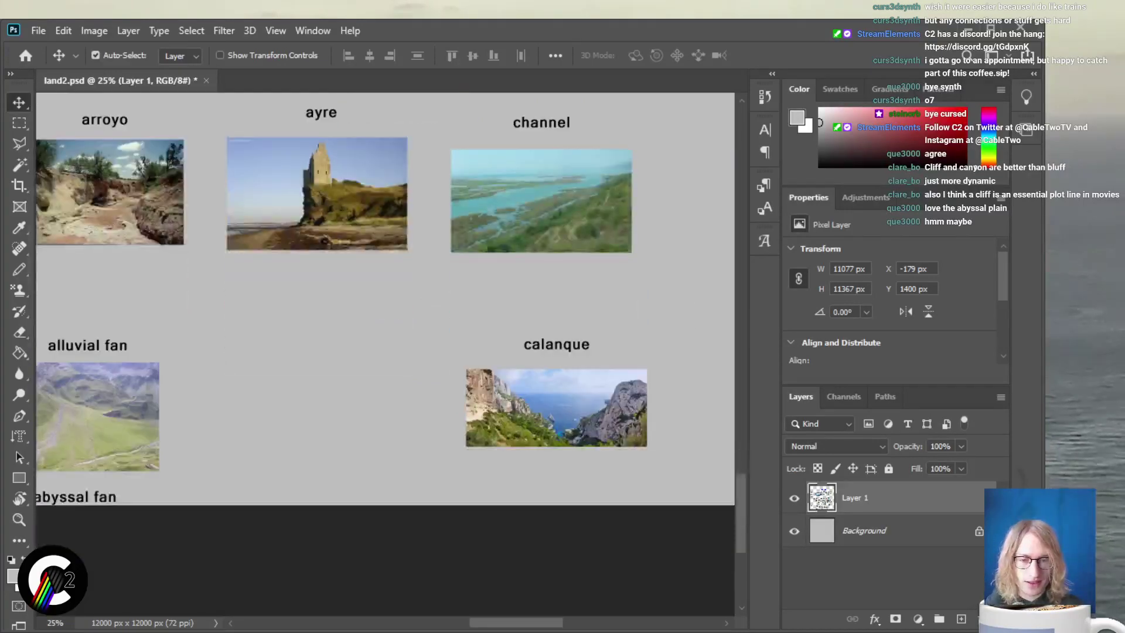
pyautogui.hscroll(3, 385, 299)
pyautogui.scroll(1, 384, 353)
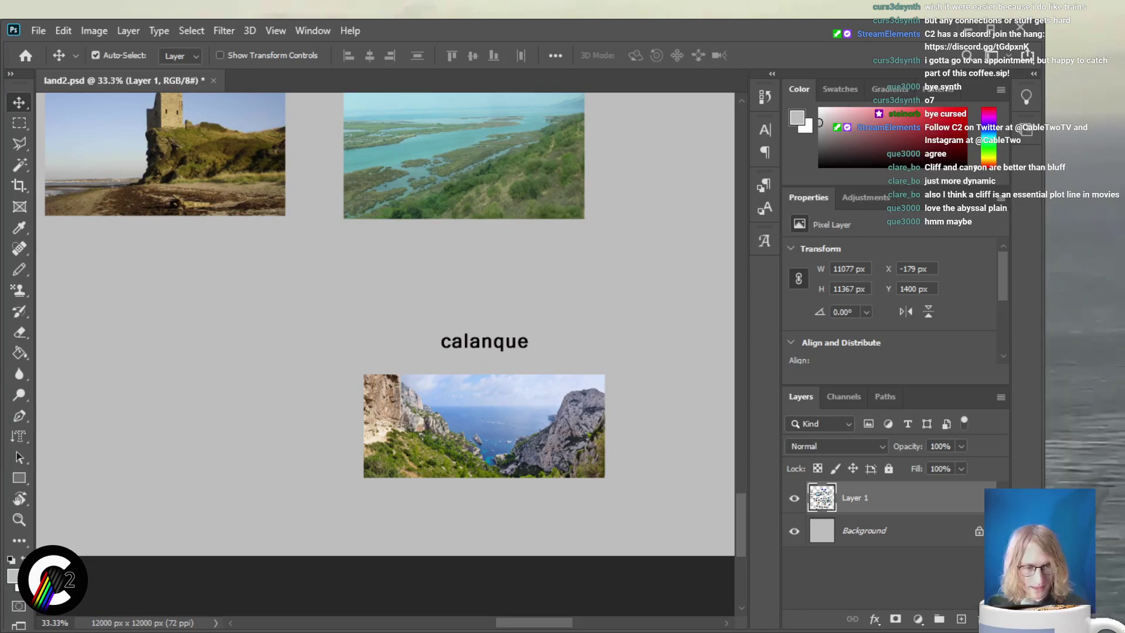
pyautogui.scroll(4, 385, 322)
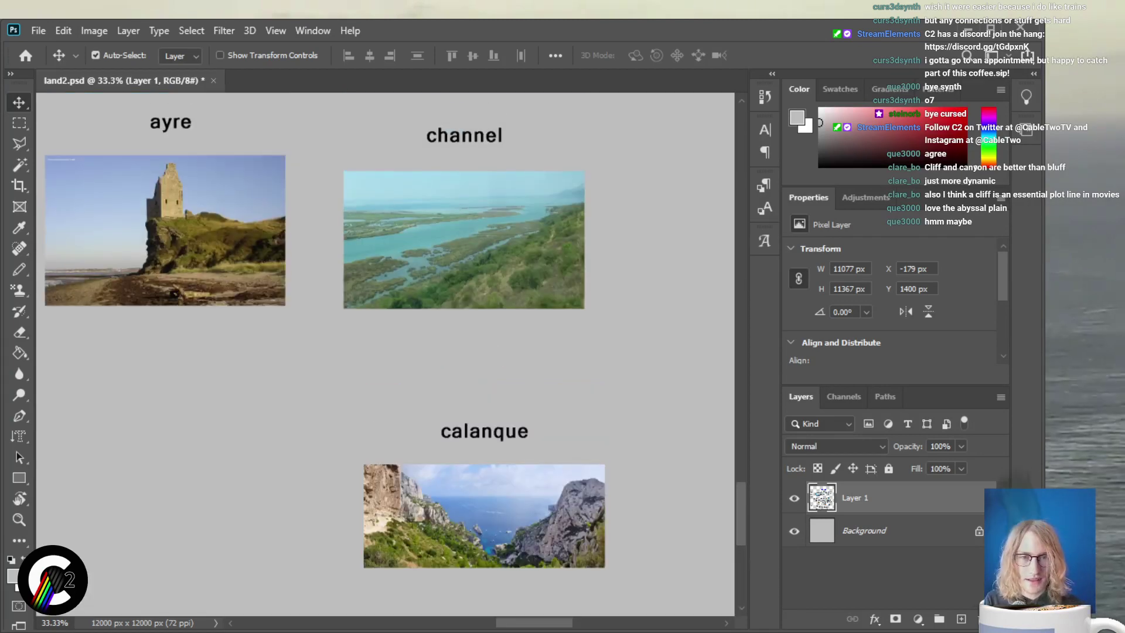
# Examine the beach cusp, arroyo and ayre pictures against the beach ridge and alluvial fan pictures in the tier below
pyautogui.moveTo(534, 630); pyautogui.dragTo(440, 628)
pyautogui.hscroll(-1, 385, 351)
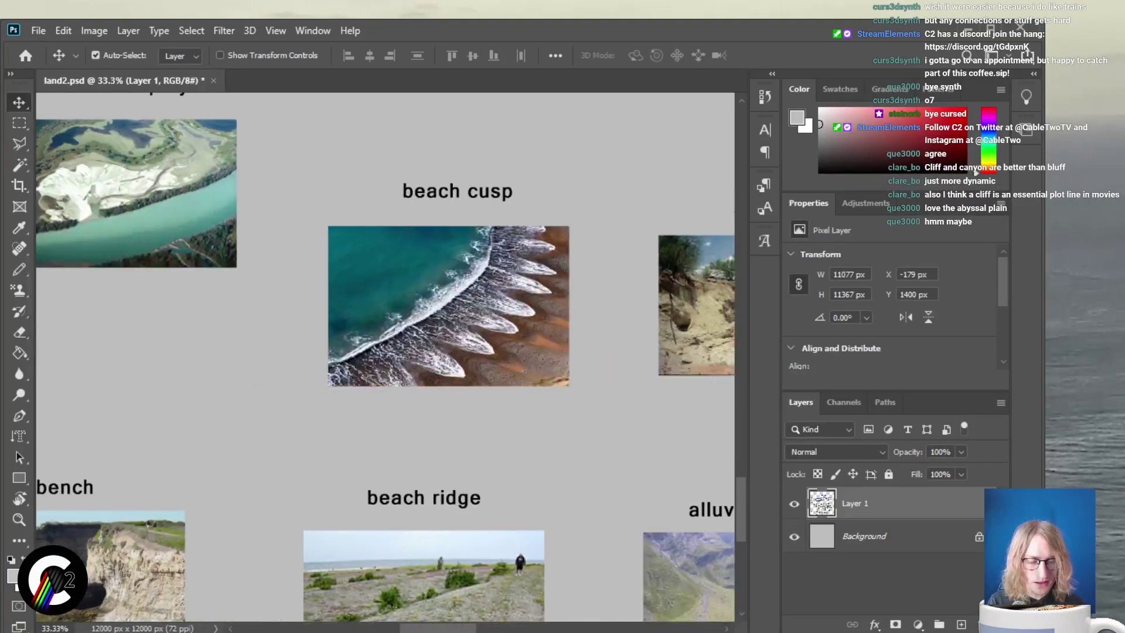
pyautogui.hscroll(5, 385, 352)
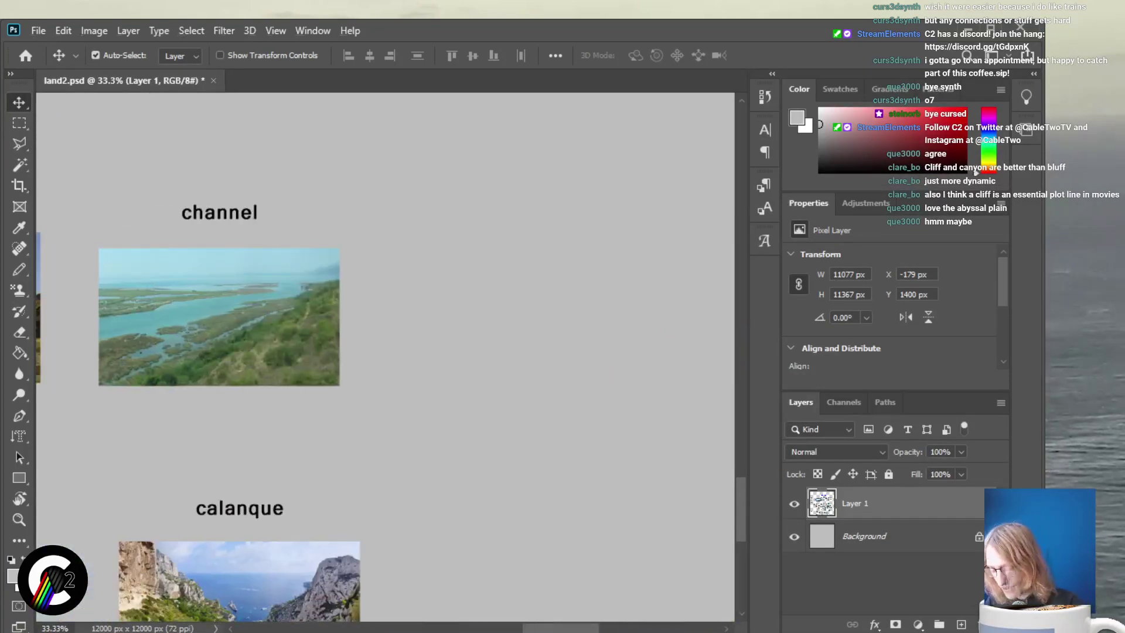
pyautogui.hscroll(-12, 385, 352)
pyautogui.hscroll(2, 385, 352)
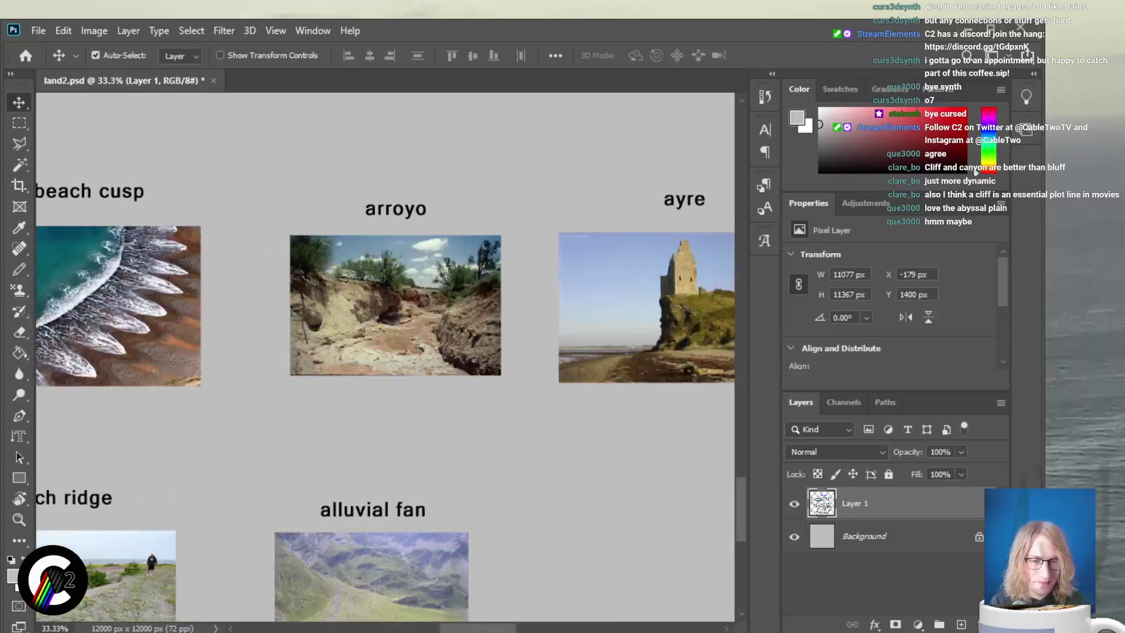
pyautogui.scroll(-2, 385, 351)
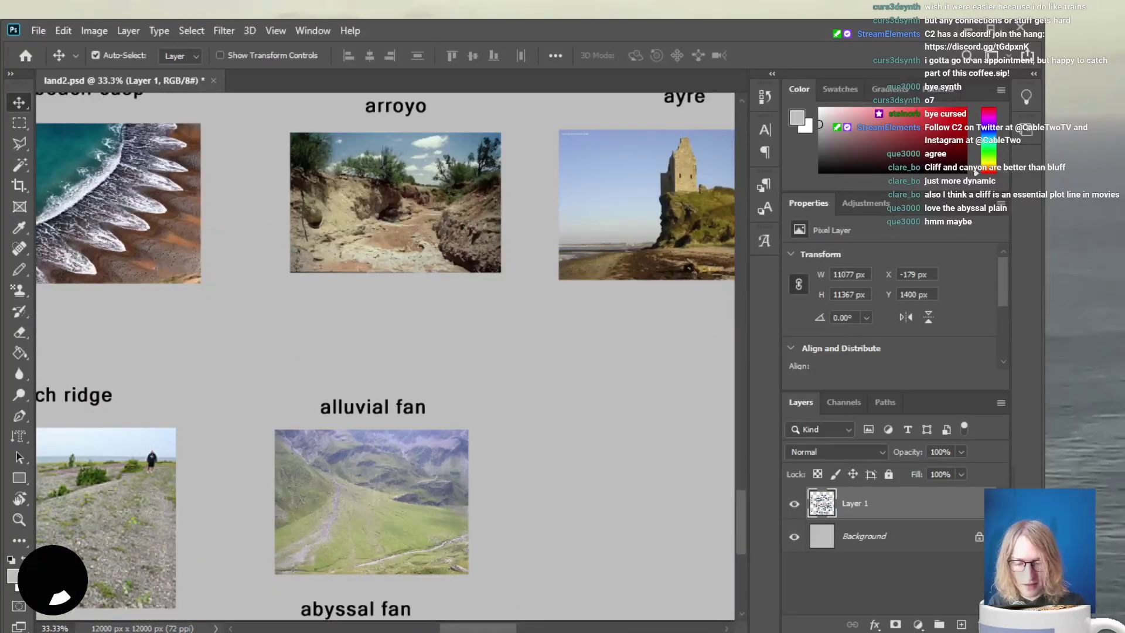
pyautogui.hotkey('ctrl', '-')
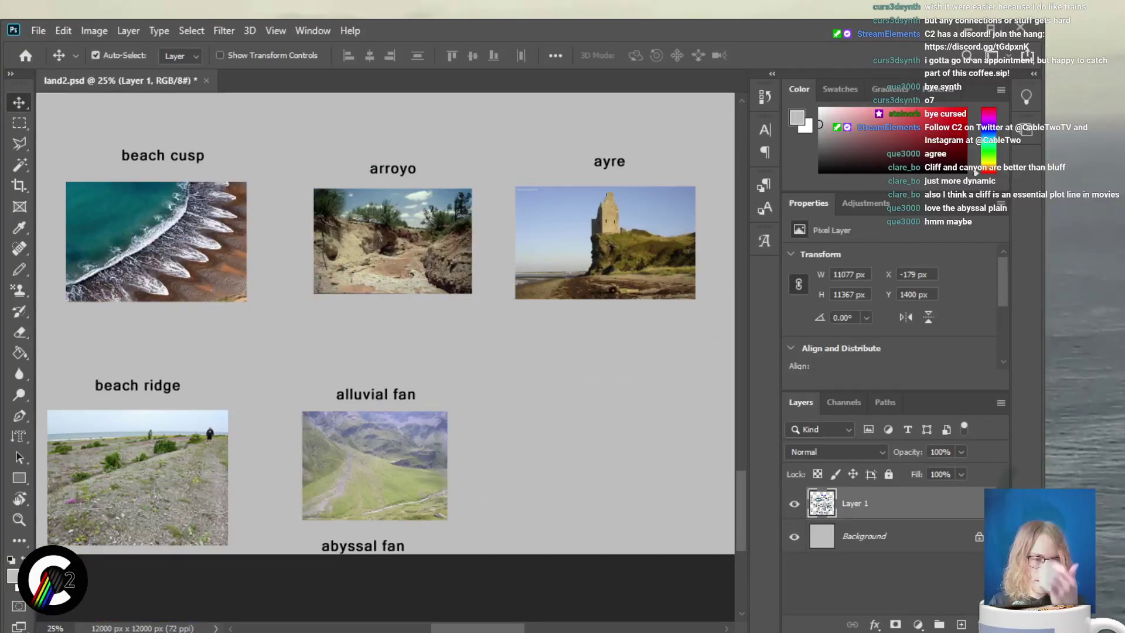
pyautogui.scroll(-2, 385, 325)
pyautogui.scroll(2, 385, 325)
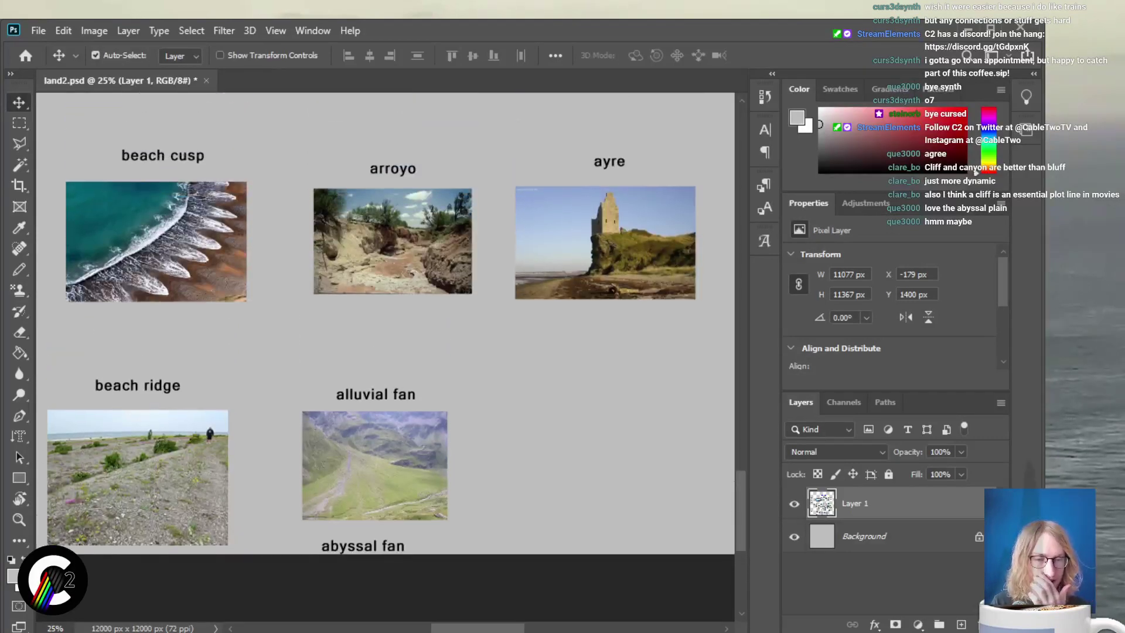
pyautogui.scroll(1, 385, 325)
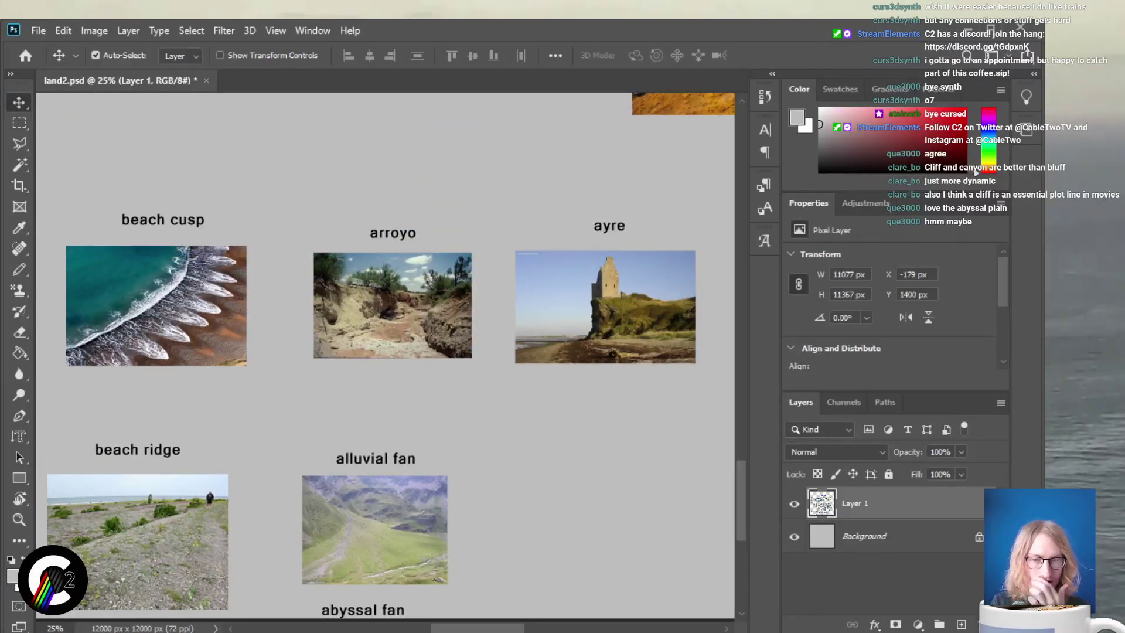
# Marquee-select the alluvial fan picture with its label and move it up a few tiers, between the barchan dune and baymouth bar pictures
pyautogui.scroll(-2, 385, 355)
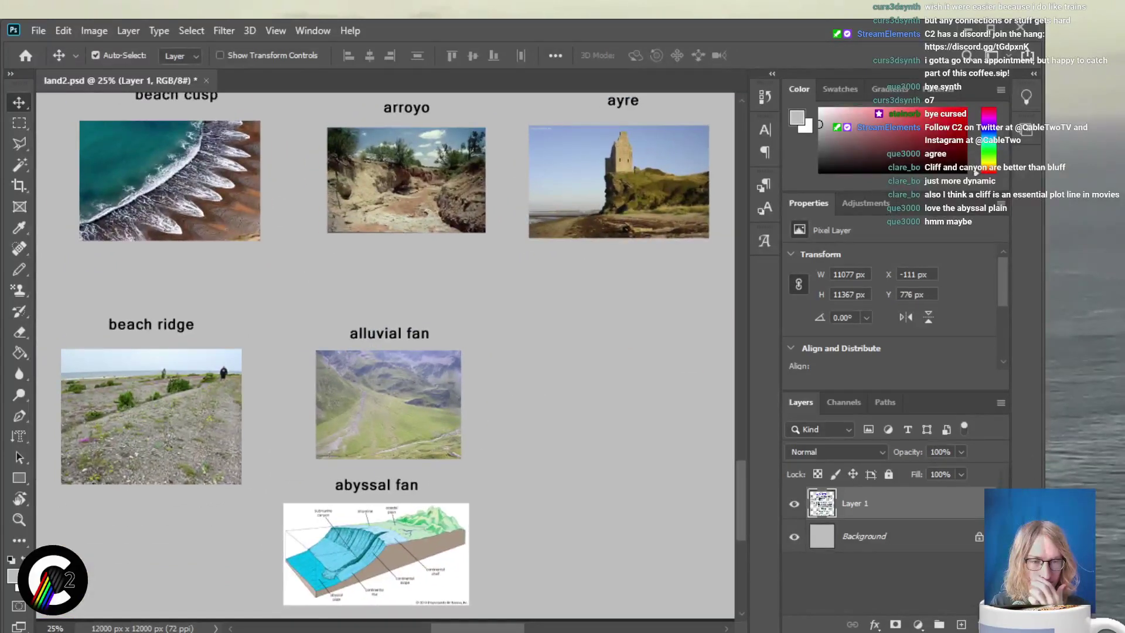
pyautogui.press('m')
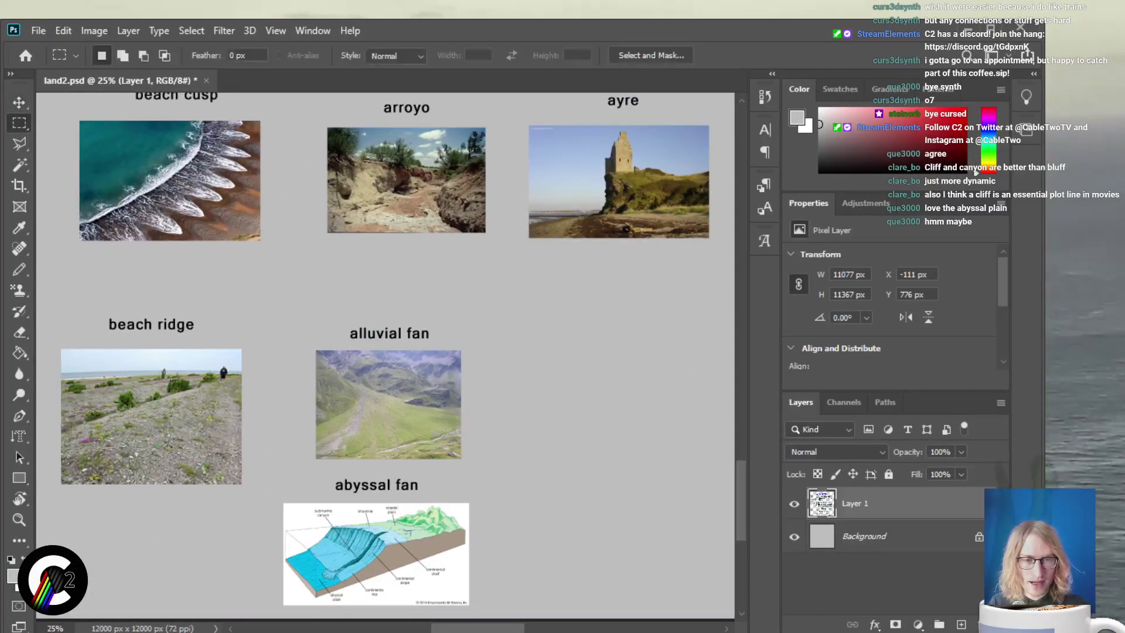
pyautogui.moveTo(501, 470); pyautogui.dragTo(497, 473)
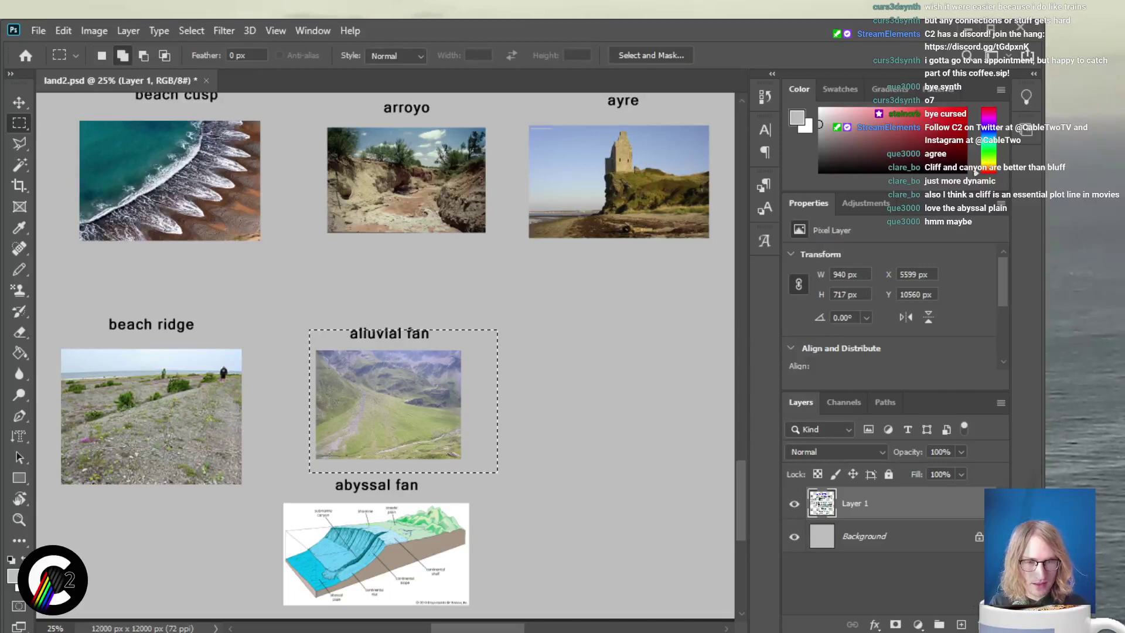
pyautogui.moveTo(340, 319); pyautogui.dragTo(451, 389)
pyautogui.press('v')
pyautogui.scroll(6, 386, 357)
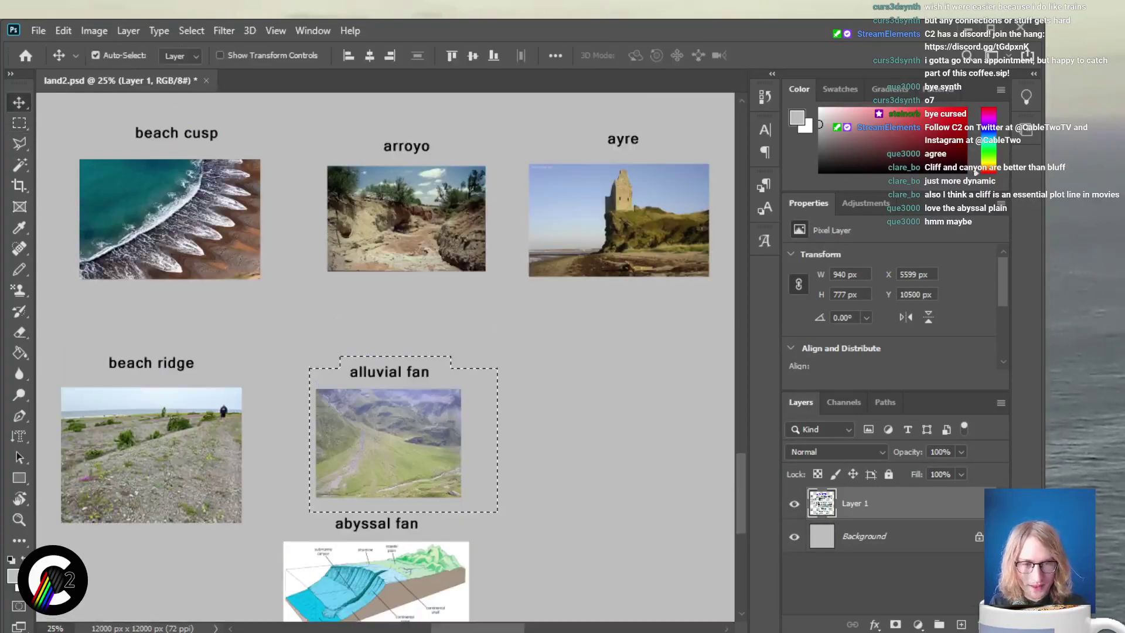
pyautogui.moveTo(314, 526); pyautogui.dragTo(228, 182)
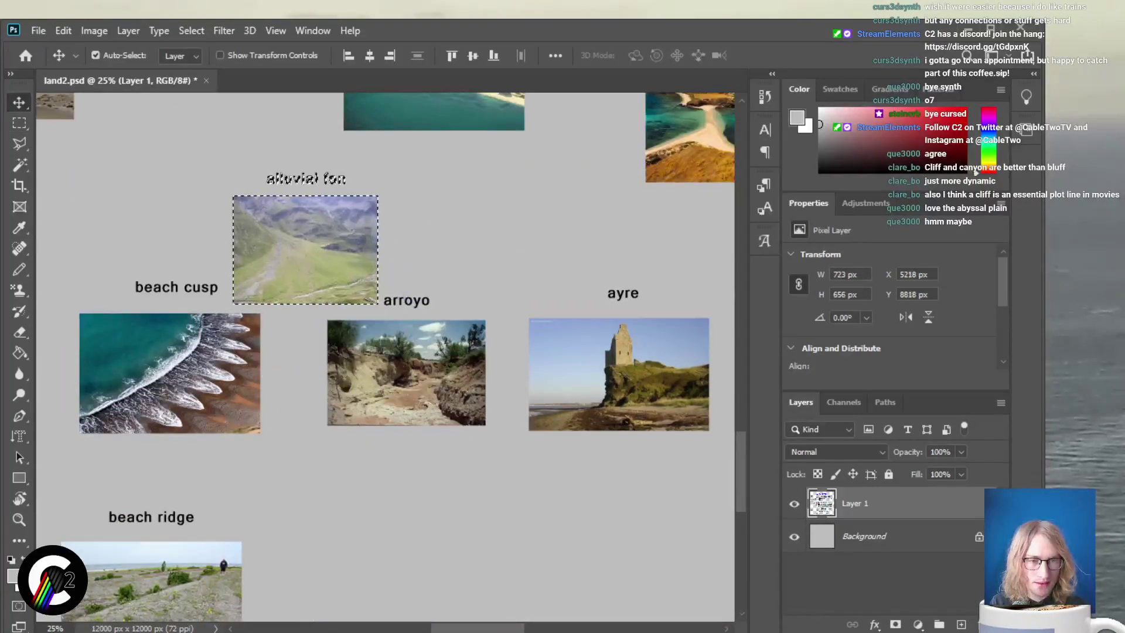
pyautogui.scroll(2, 228, 182)
pyautogui.scroll(2, 306, 404)
pyautogui.moveTo(306, 470); pyautogui.dragTo(234, 294)
pyautogui.scroll(3, 234, 294)
pyautogui.moveTo(234, 395)
pyautogui.mouseDown()
pyautogui.moveTo(273, 310)
pyautogui.moveTo(273, 238)
pyautogui.moveTo(234, 395)
pyautogui.mouseUp()
pyautogui.scroll(-1, 390, 356)
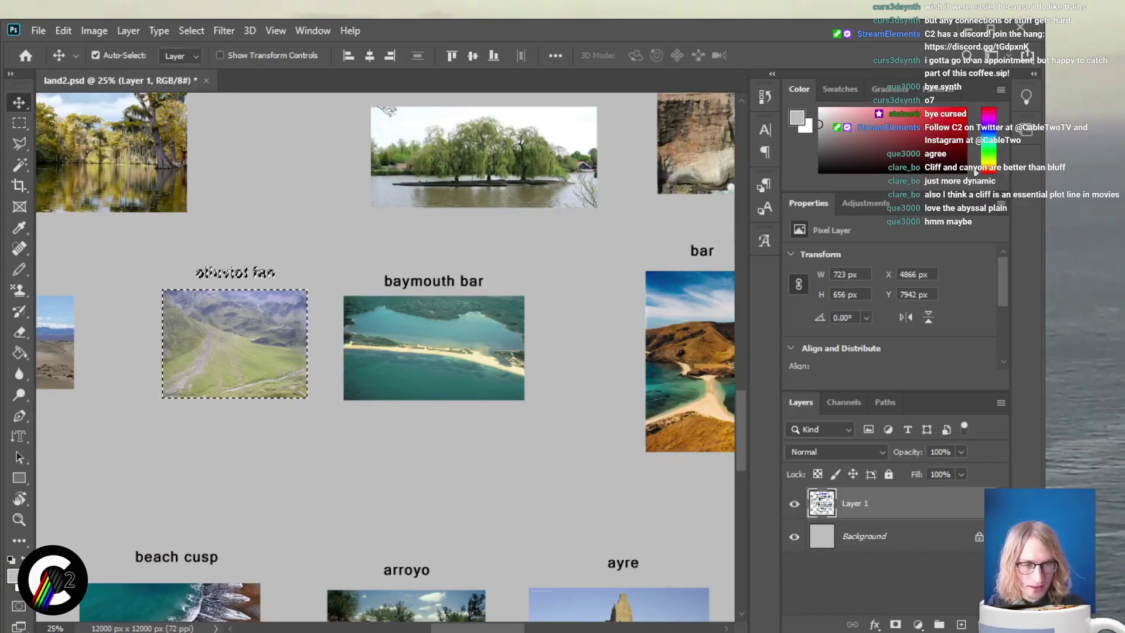
# Marquee-select the abyssal fan picture with its label and move it up beside the beach ridge picture, below the arroyo
pyautogui.scroll(-1, 390, 357)
pyautogui.scroll(-10, 390, 357)
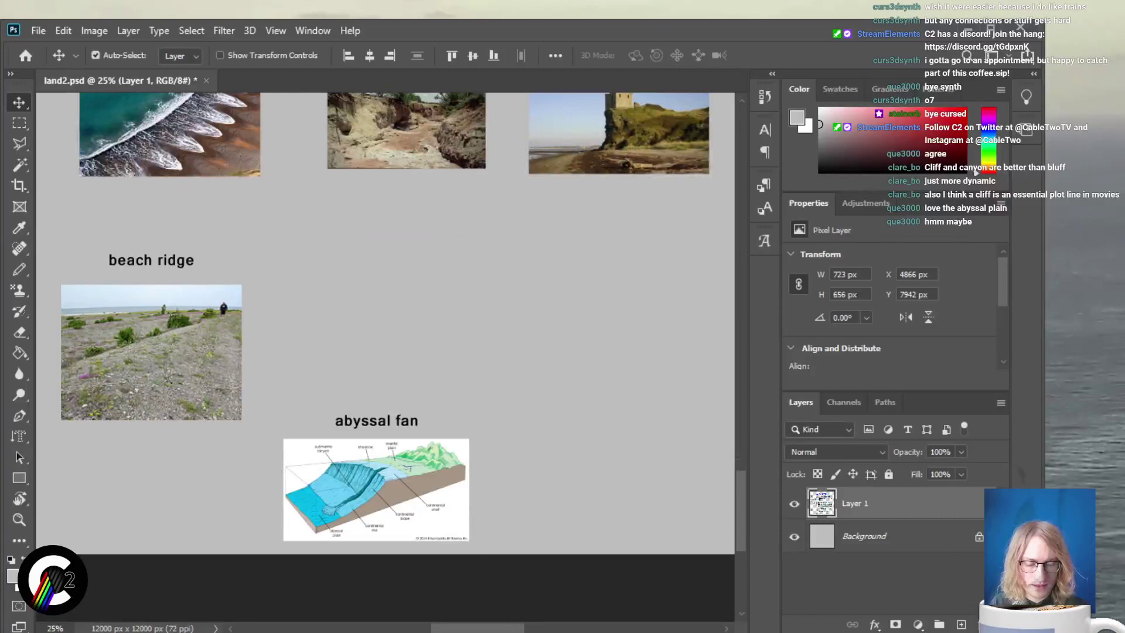
pyautogui.press('m')
pyautogui.moveTo(274, 416); pyautogui.dragTo(480, 545)
pyautogui.moveTo(325, 394); pyautogui.dragTo(453, 416)
pyautogui.press('v')
pyautogui.moveTo(377, 490); pyautogui.dragTo(388, 368)
# Examine the lower and middle tiers, comparing the bench, crevasse splay, bayou, barchan dune, ait, baymouth bar and bar pictures
pyautogui.scroll(3, 389, 368)
pyautogui.hscroll(-6, 385, 357)
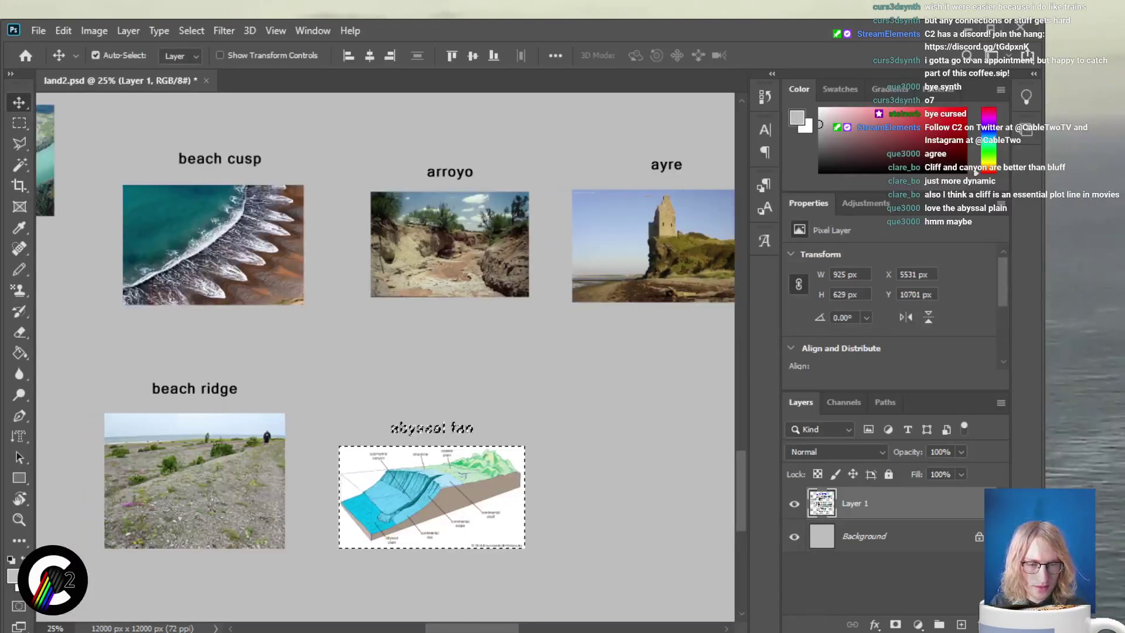
pyautogui.hscroll(-1, 385, 358)
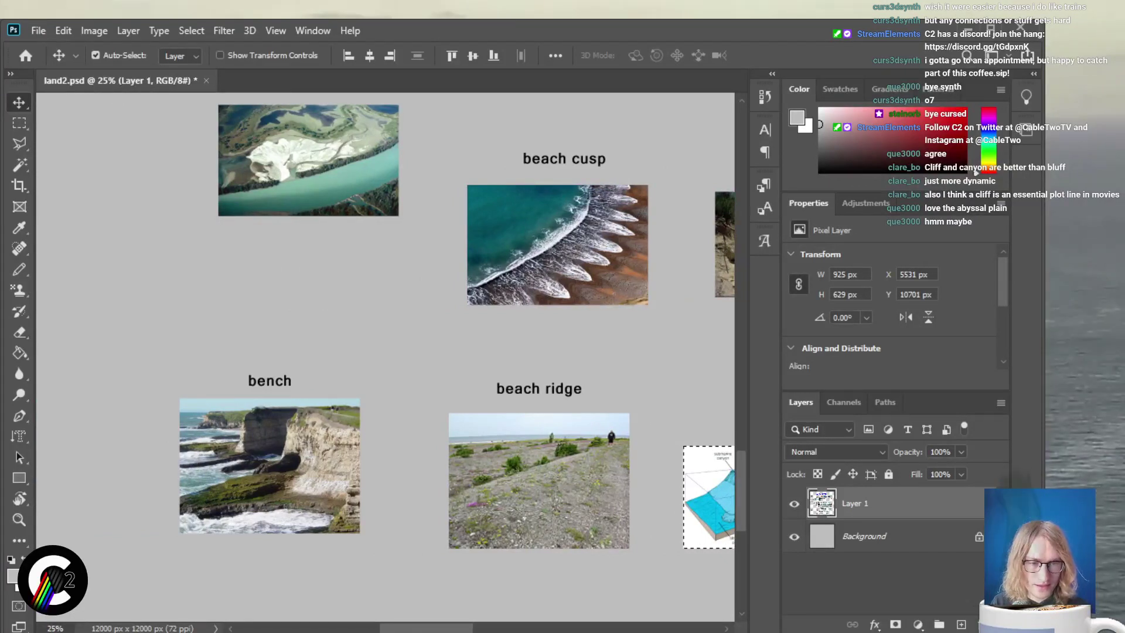
pyautogui.scroll(1, 385, 358)
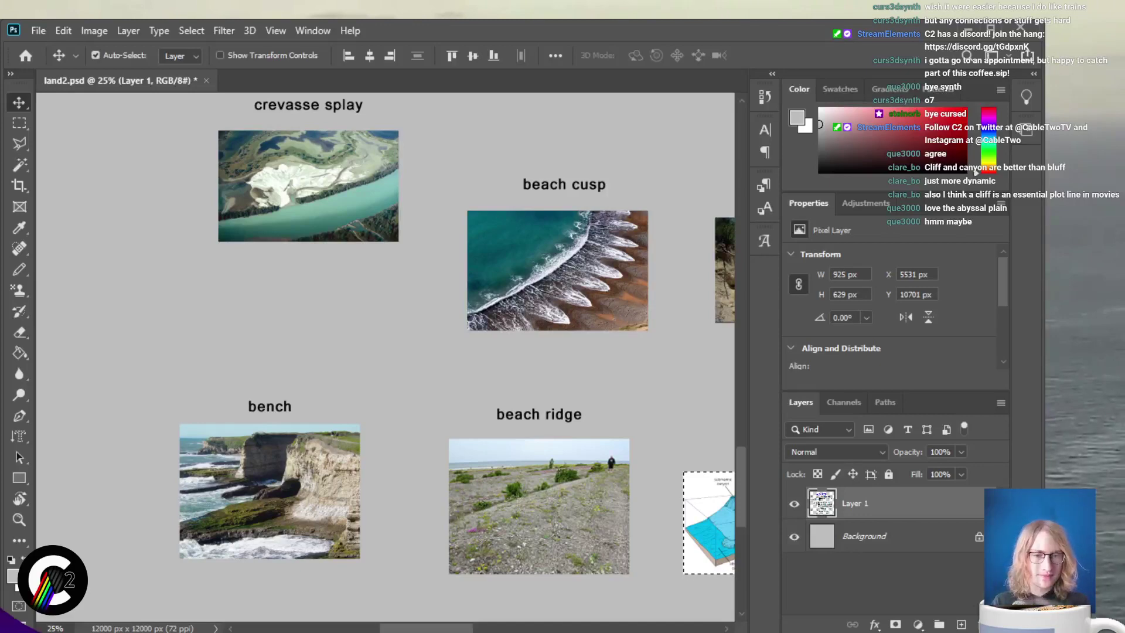
pyautogui.scroll(12, 385, 357)
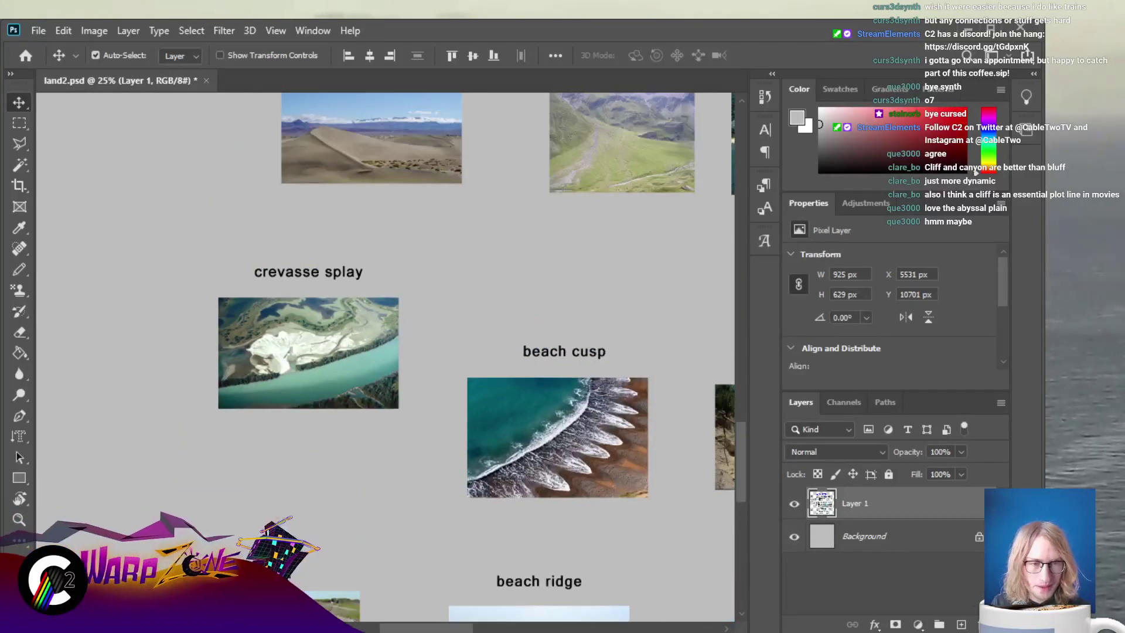
pyautogui.scroll(6, 385, 357)
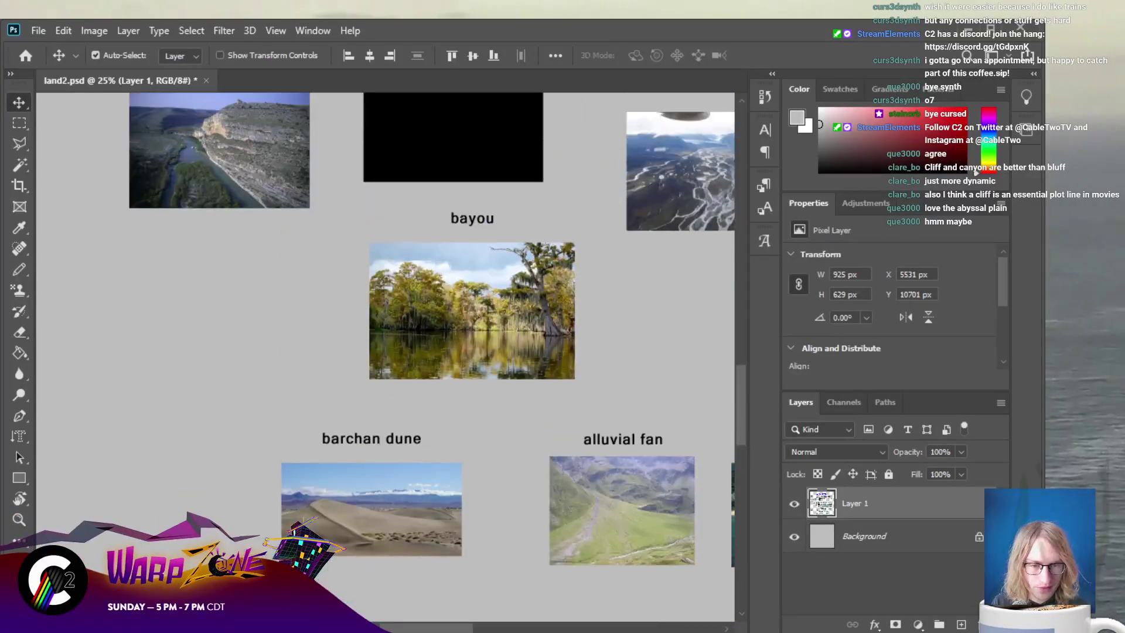
pyautogui.hscroll(8, 385, 328)
pyautogui.scroll(1, 385, 329)
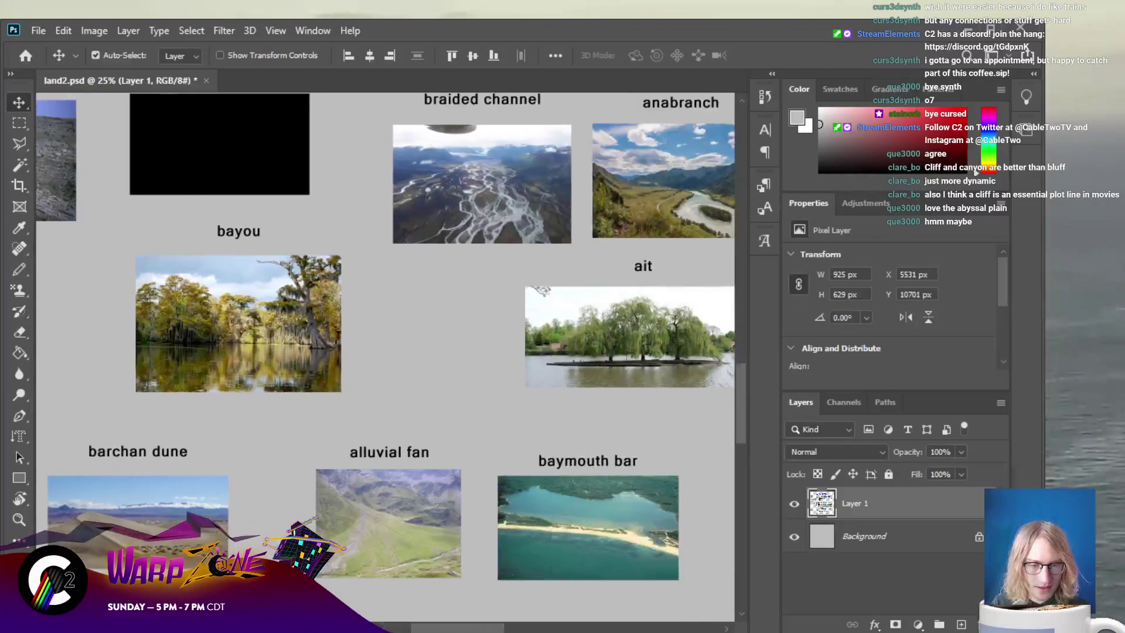
pyautogui.hscroll(9, 385, 357)
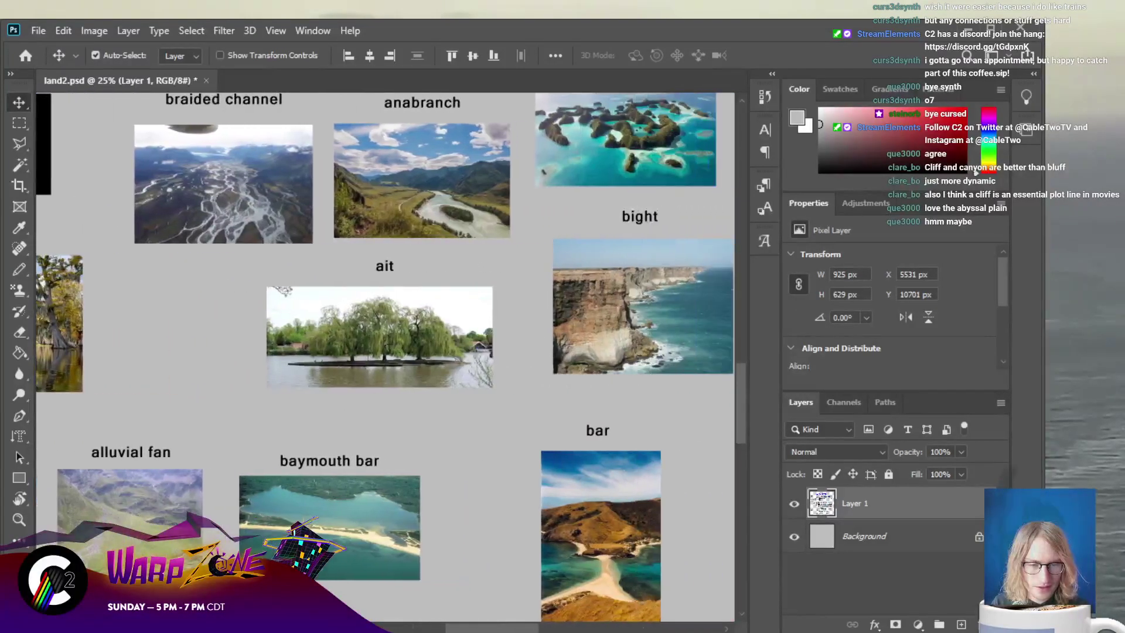
pyautogui.scroll(-2, 385, 357)
pyautogui.hscroll(7, 385, 357)
pyautogui.scroll(-4, 385, 357)
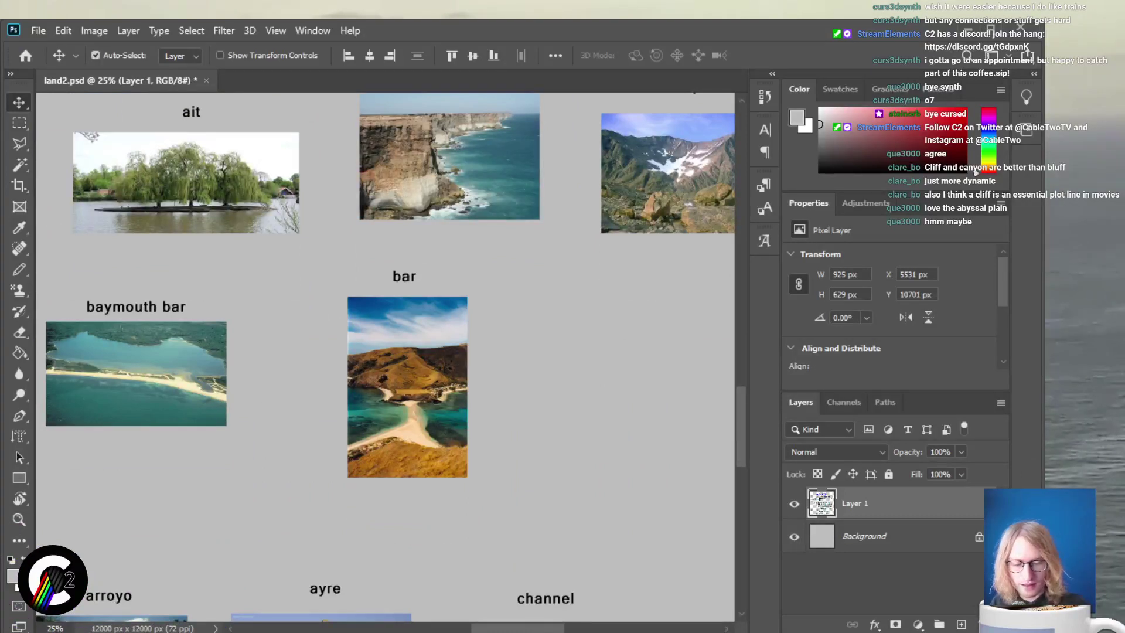
# Review the whole Landforms chart, from the highest-ranked pictures under the title down to the lowest tiers
pyautogui.hotkey('ctrl', '-')
pyautogui.hotkey('ctrl', '-')
pyautogui.scroll(3, 385, 358)
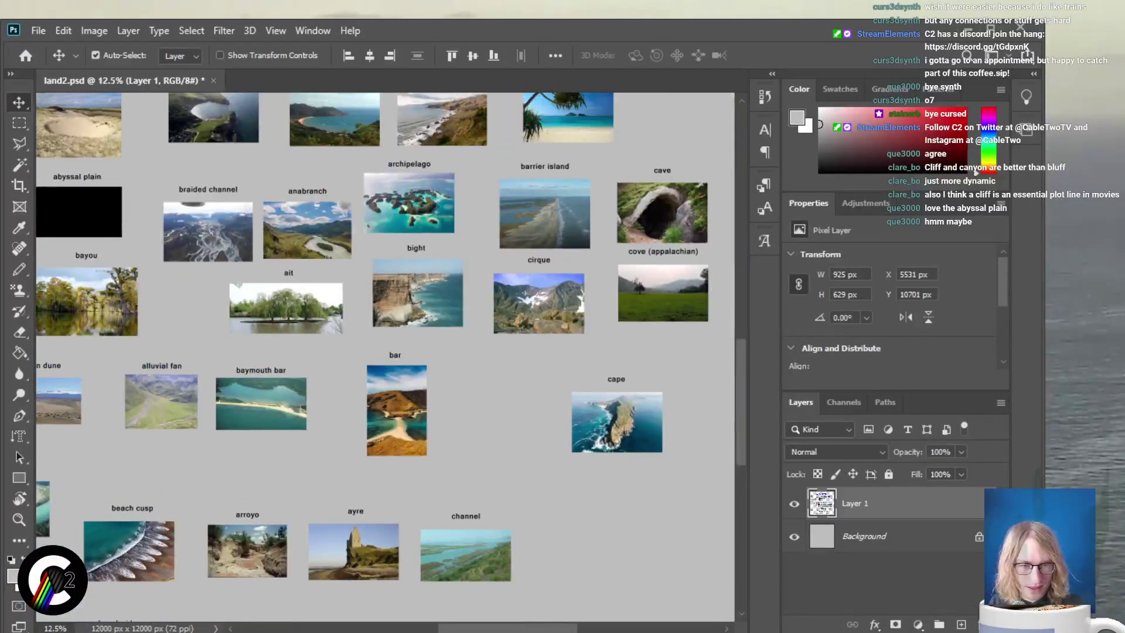
pyautogui.scroll(7, 385, 357)
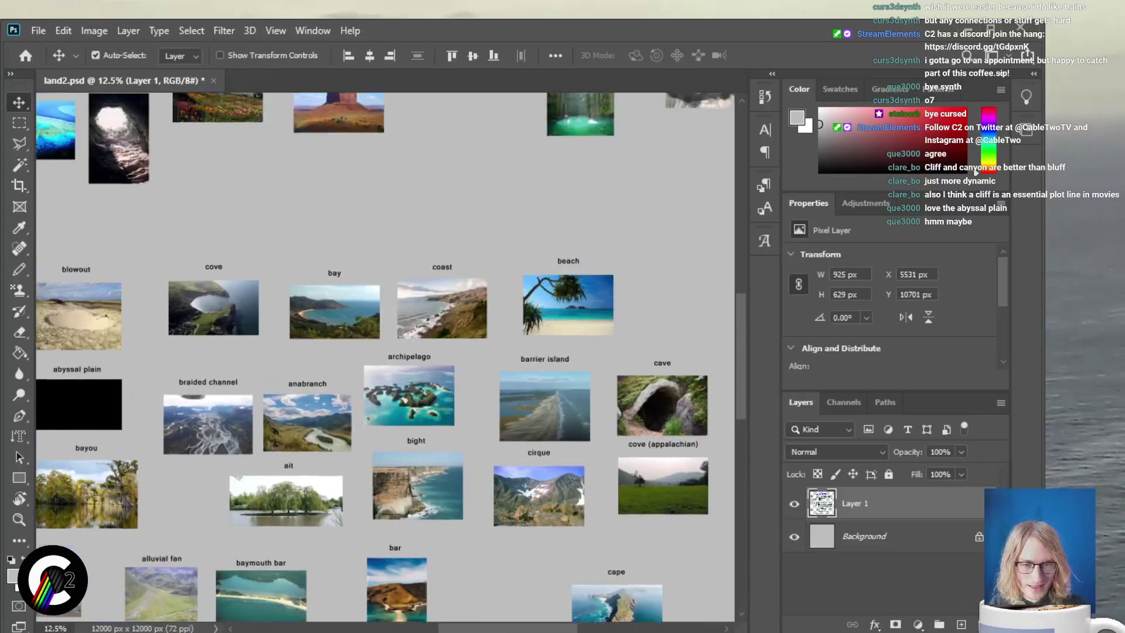
pyautogui.scroll(7, 385, 358)
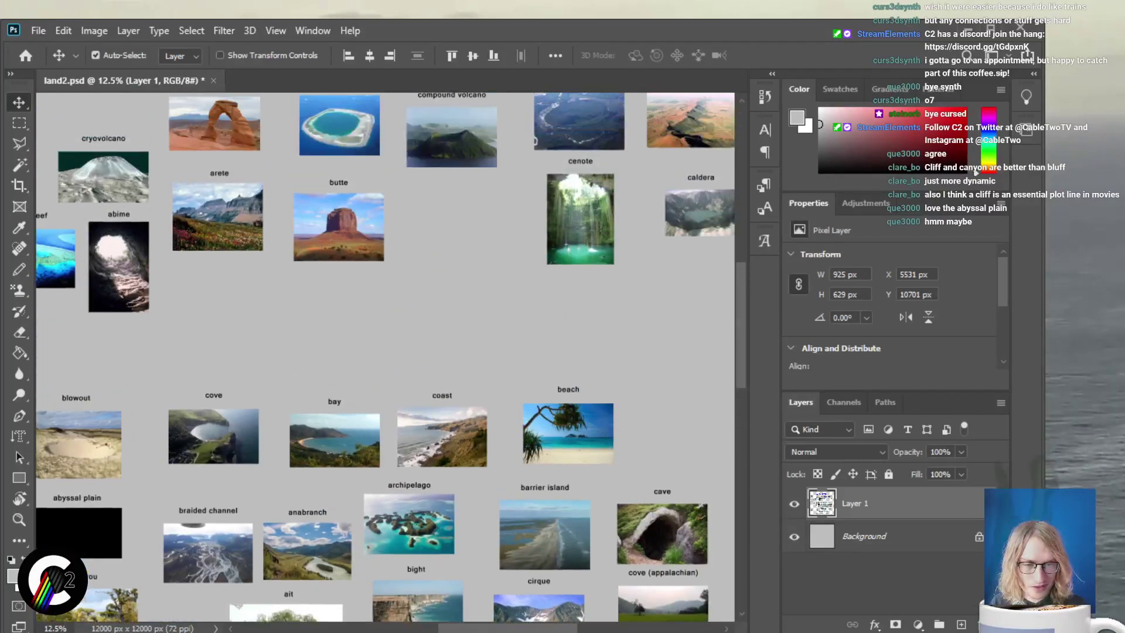
pyautogui.scroll(8, 385, 357)
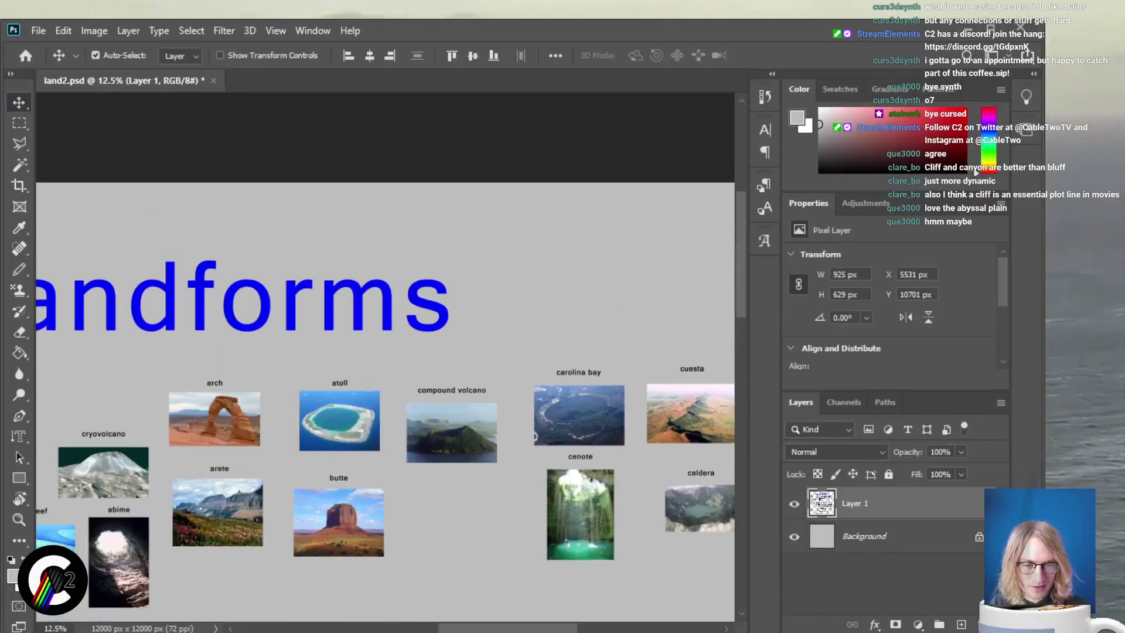
pyautogui.scroll(-1, 385, 357)
pyautogui.hscroll(-8, 385, 357)
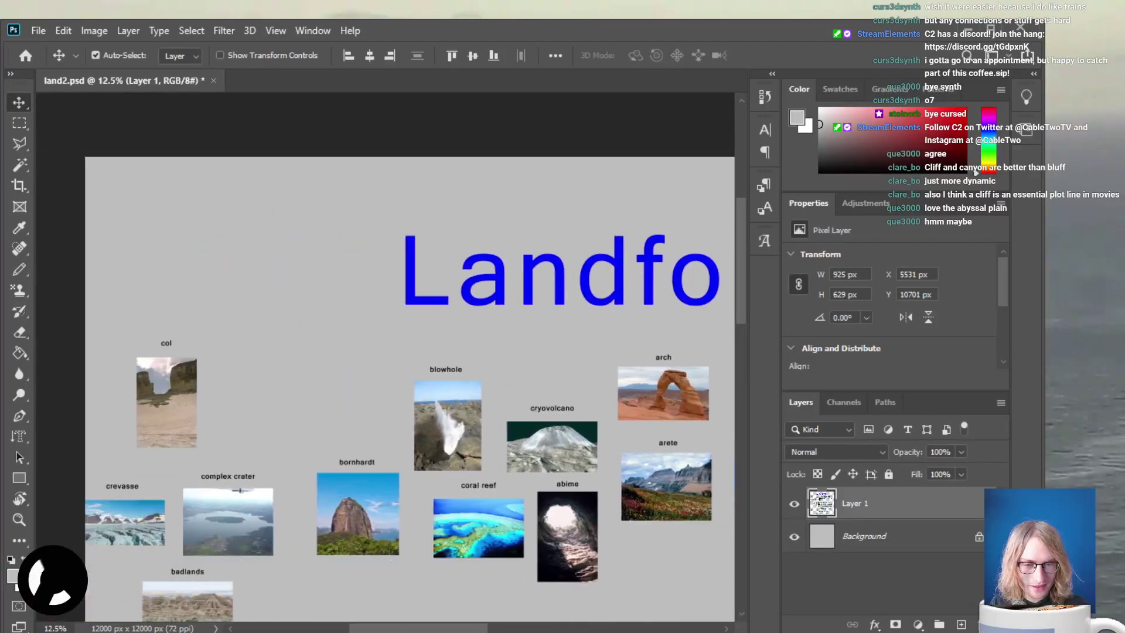
pyautogui.hscroll(10, 385, 358)
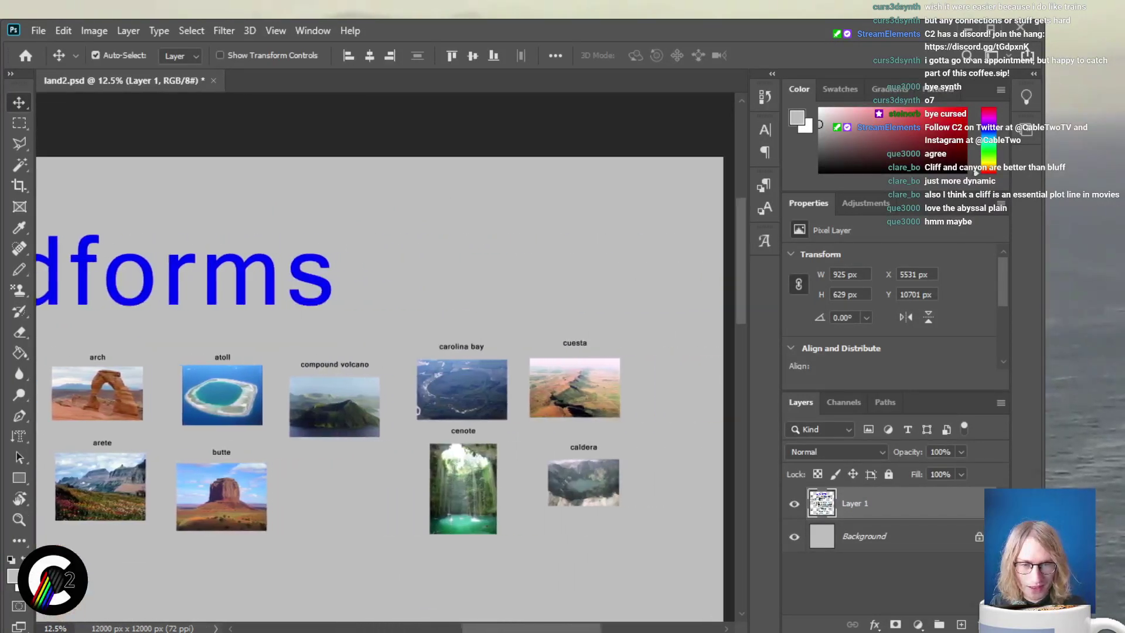
pyautogui.scroll(-10, 385, 358)
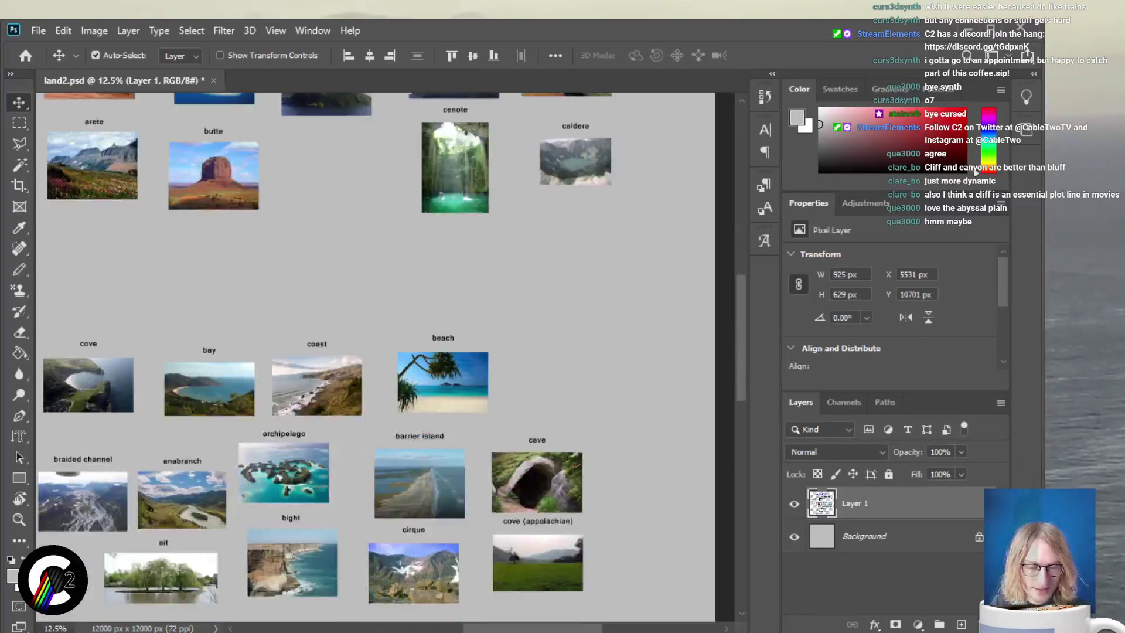
pyautogui.scroll(-7, 375, 358)
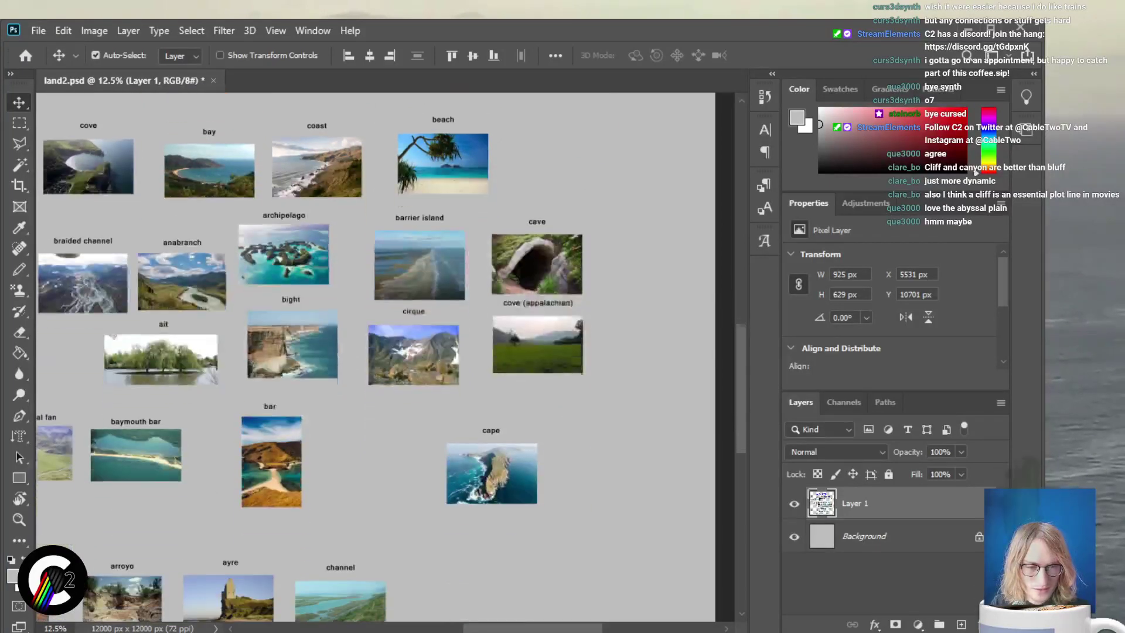
pyautogui.scroll(-2, 391, 357)
pyautogui.hscroll(-3, 381, 357)
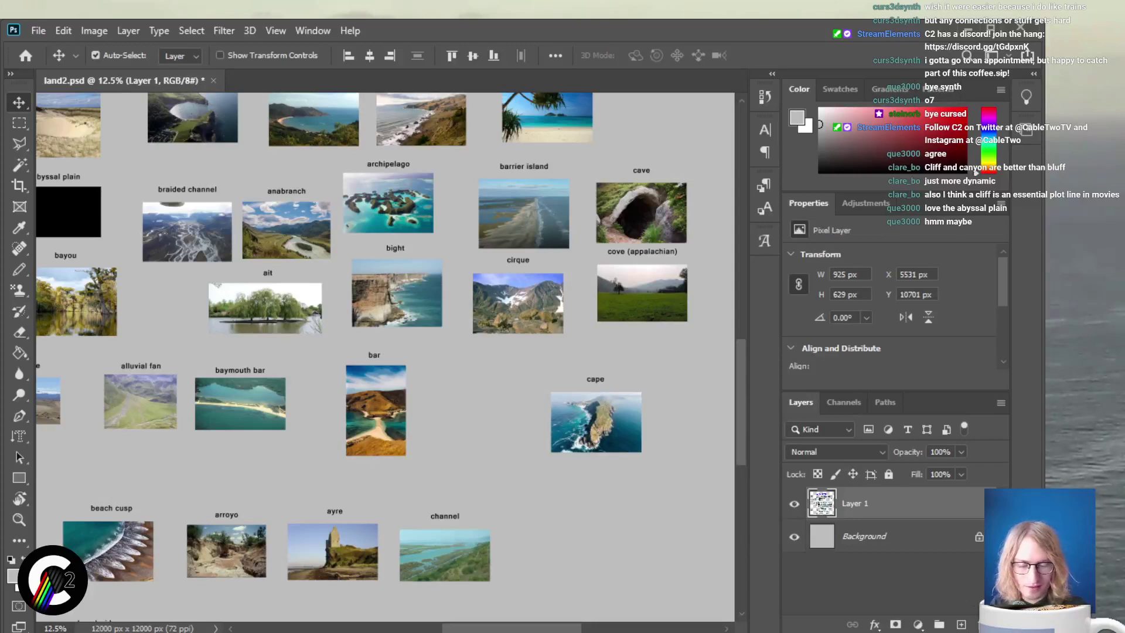
pyautogui.hotkey('ctrl', '-')
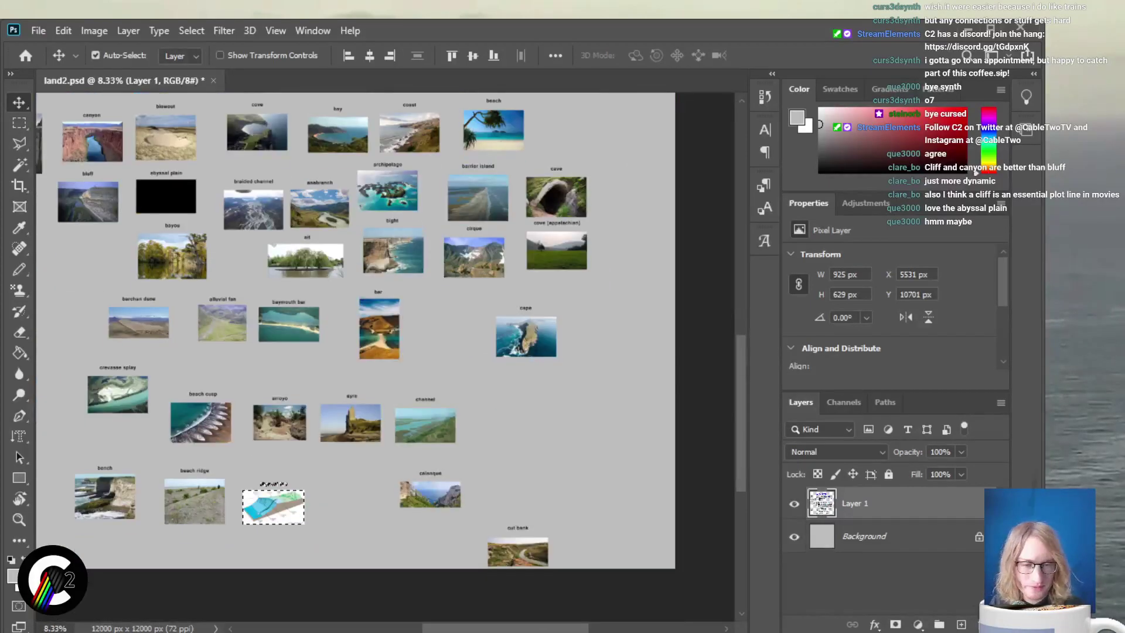
pyautogui.scroll(-2, 356, 329)
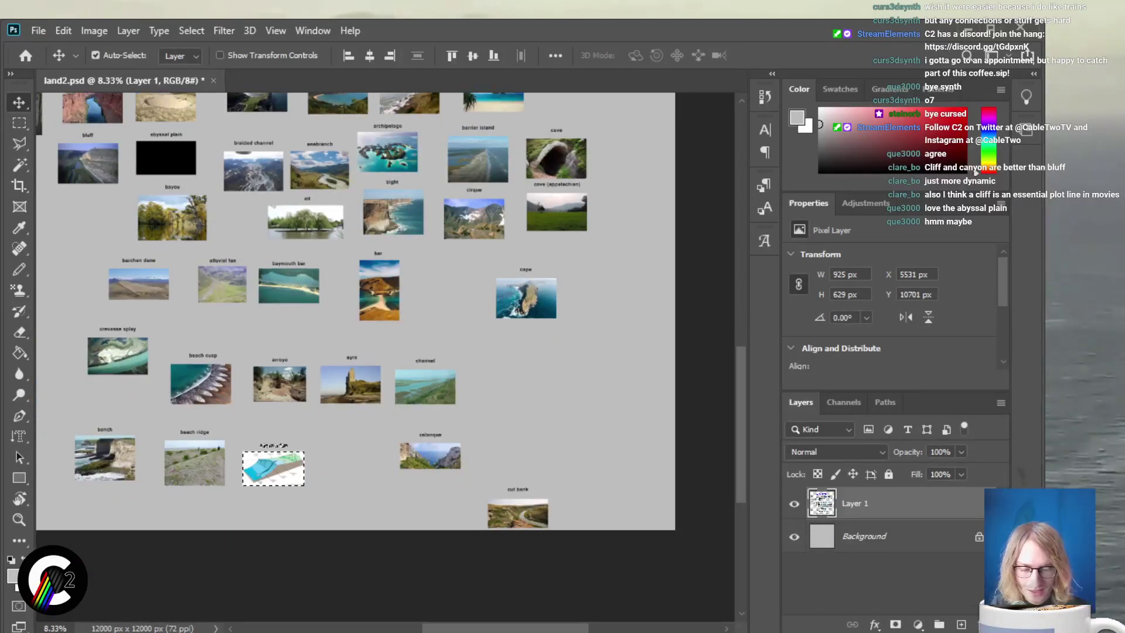
# Marquee-select the cut bank picture with its label, move it up between the bar and cape pictures, and deselect it
pyautogui.hotkey('ctrl', '+')
pyautogui.hotkey('ctrl', '+')
pyautogui.scroll(-3, 386, 354)
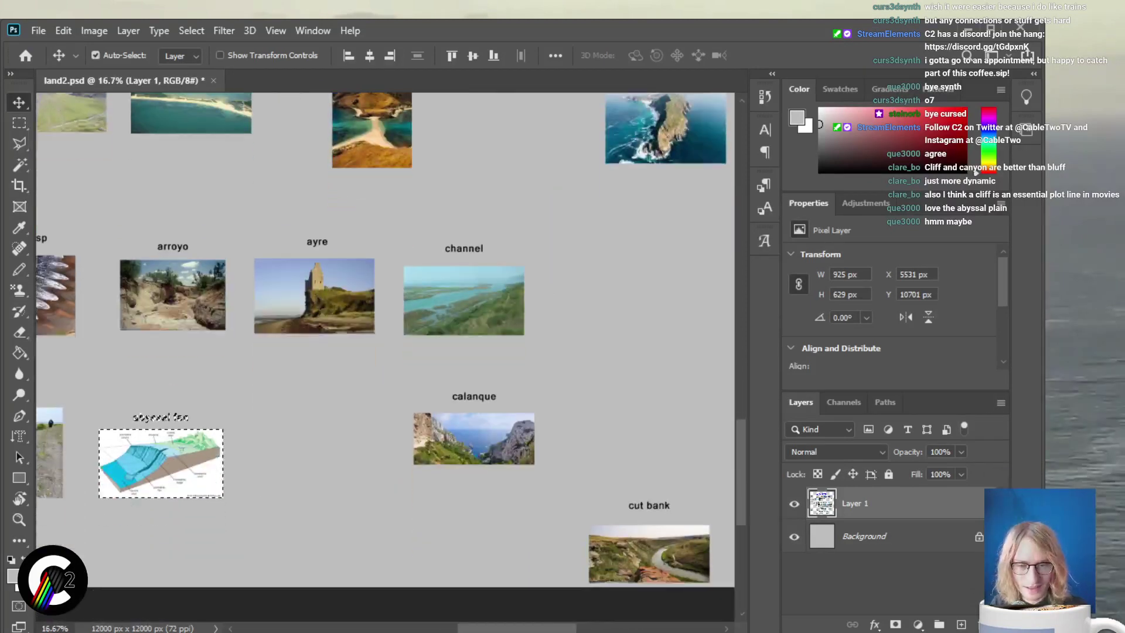
pyautogui.hscroll(3, 385, 355)
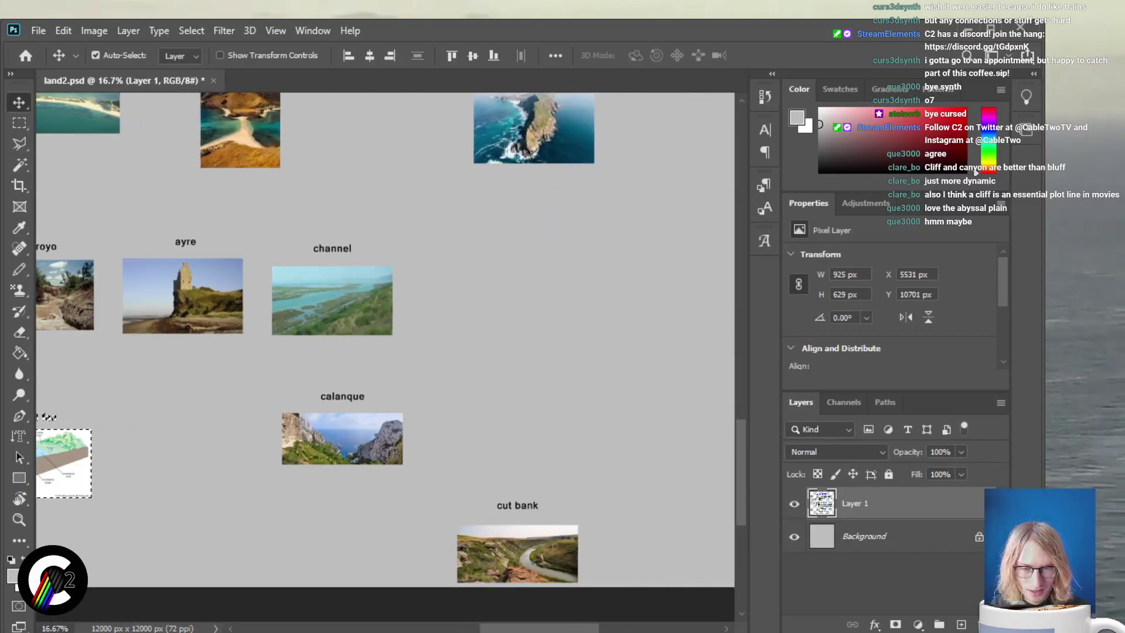
pyautogui.press('m')
pyautogui.moveTo(438, 480); pyautogui.dragTo(587, 587)
pyautogui.press('v')
pyautogui.moveTo(516, 554); pyautogui.dragTo(565, 346)
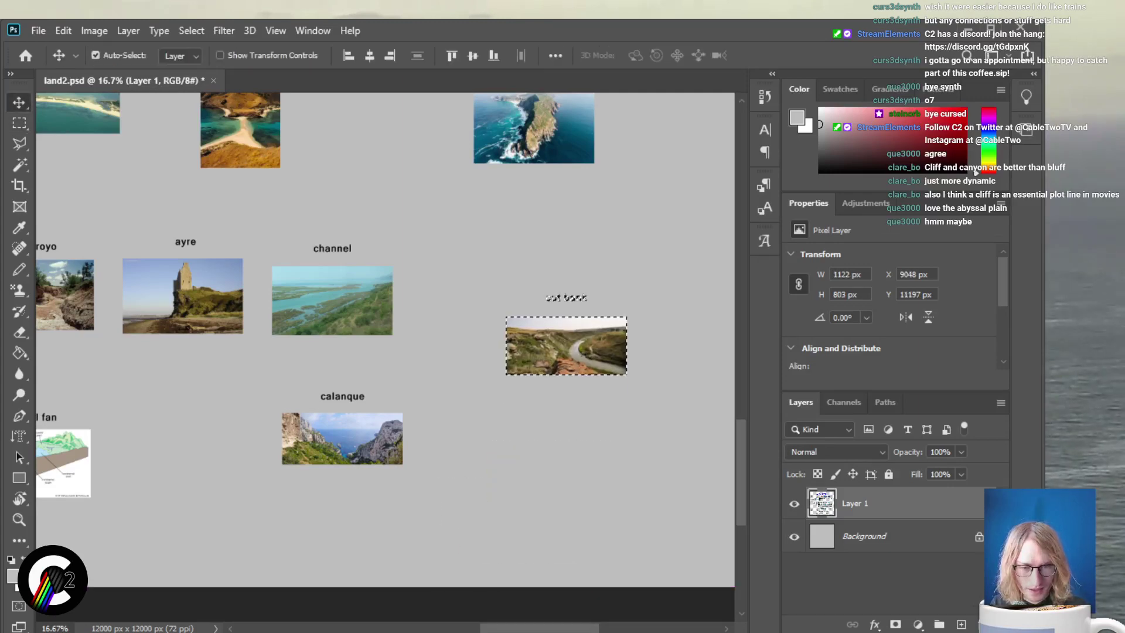
pyautogui.scroll(8, 564, 346)
pyautogui.moveTo(562, 551); pyautogui.dragTo(379, 282)
pyautogui.scroll(6, 379, 282)
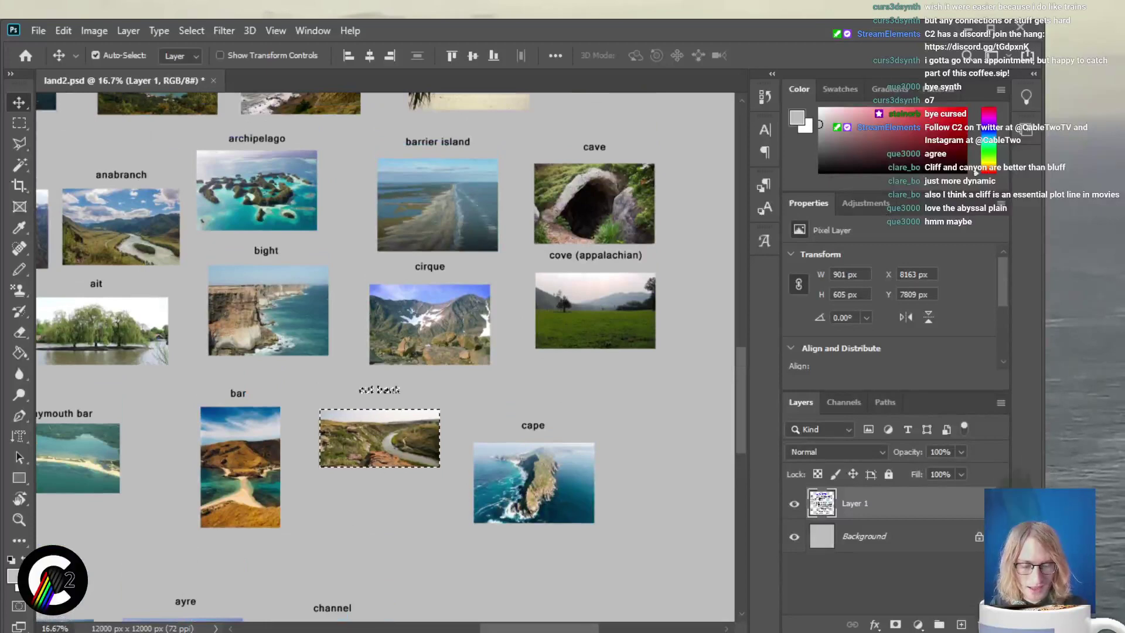
pyautogui.hotkey('ctrl', 'd')
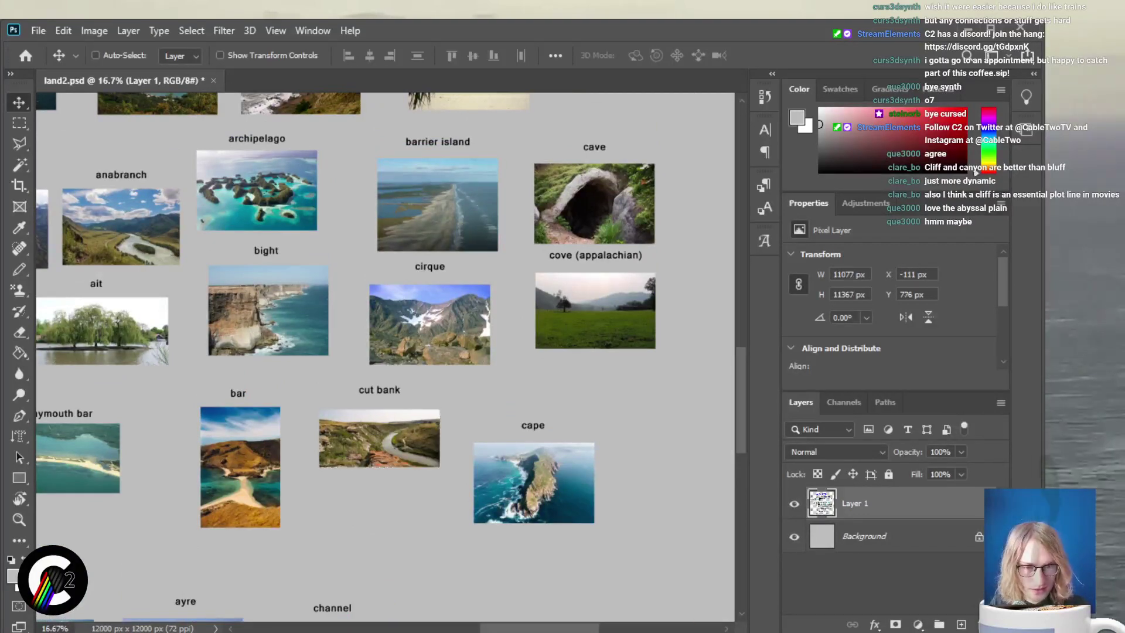
# Compare the cut bank and cape pictures up close
pyautogui.hotkey('ctrl', '+')
pyautogui.hotkey('ctrl', '+')
pyautogui.hotkey('ctrl', '+')
pyautogui.scroll(-7, 385, 357)
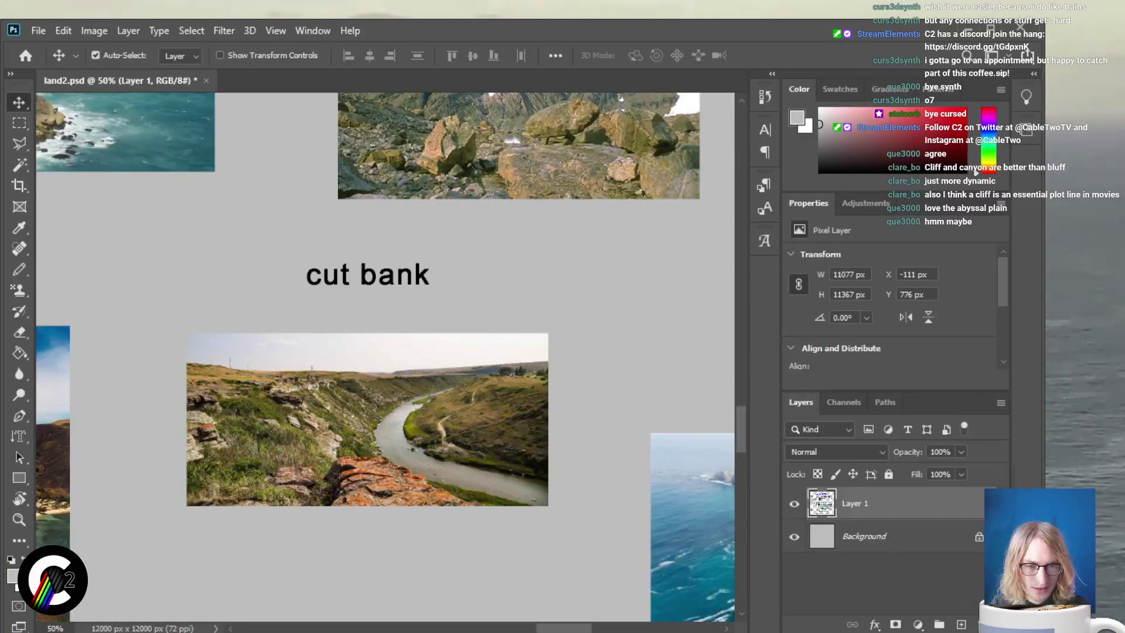
pyautogui.hscroll(4, 385, 357)
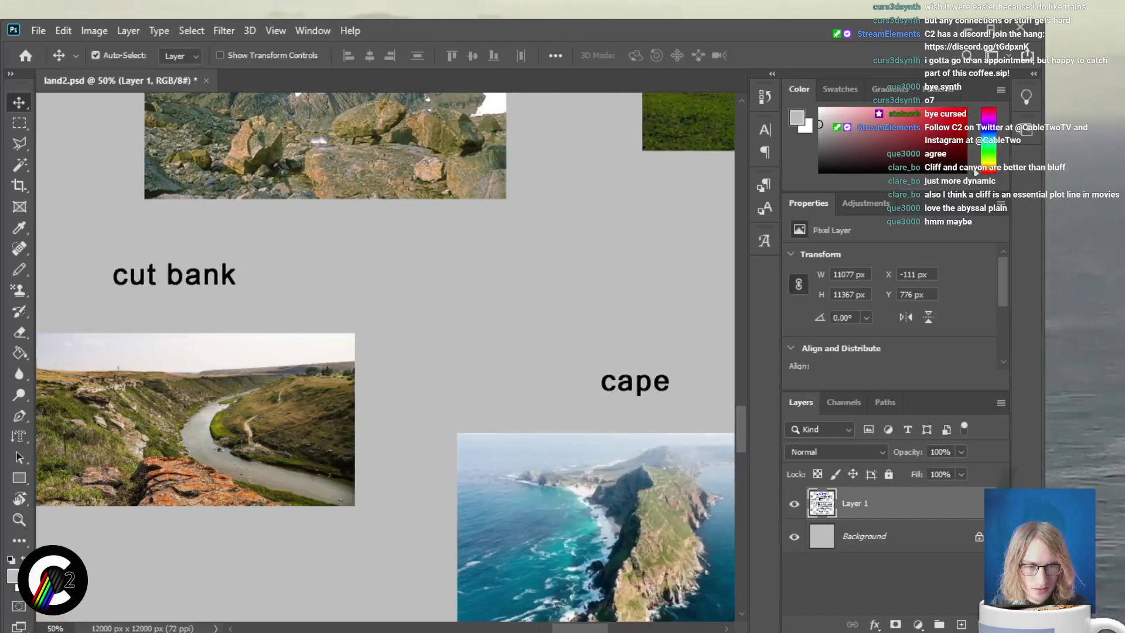
pyautogui.scroll(-1, 385, 357)
pyautogui.hotkey('ctrl', '-')
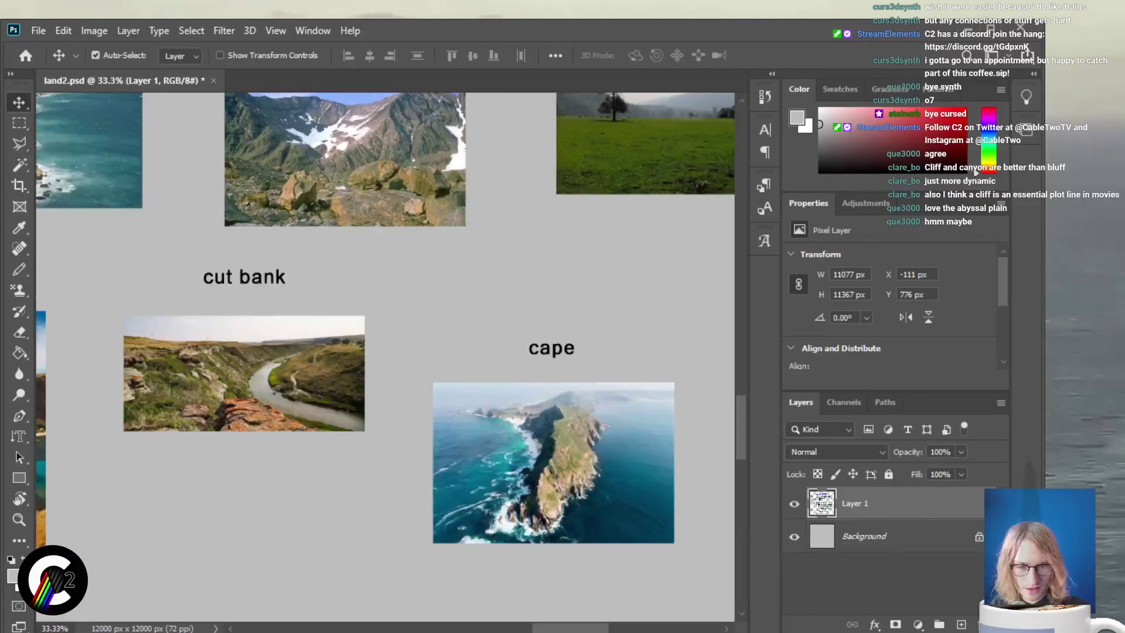
# Marquee-select the cape picture with its label and move it up below the cliff picture, beside the bluff
pyautogui.press('m')
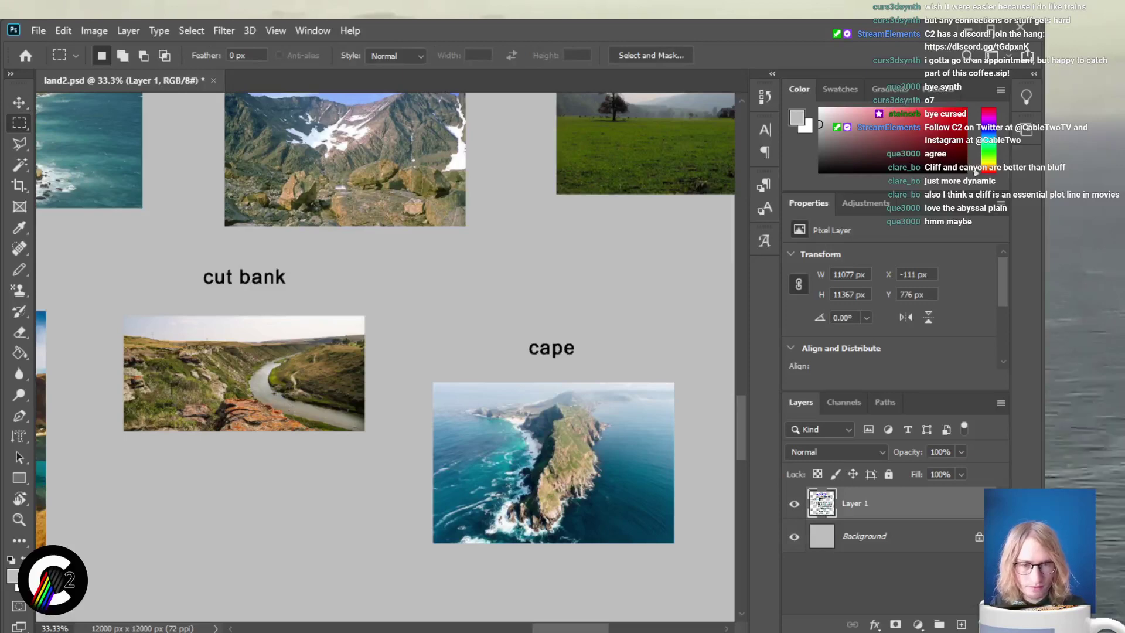
pyautogui.moveTo(484, 414); pyautogui.dragTo(625, 508)
pyautogui.scroll(3, 386, 351)
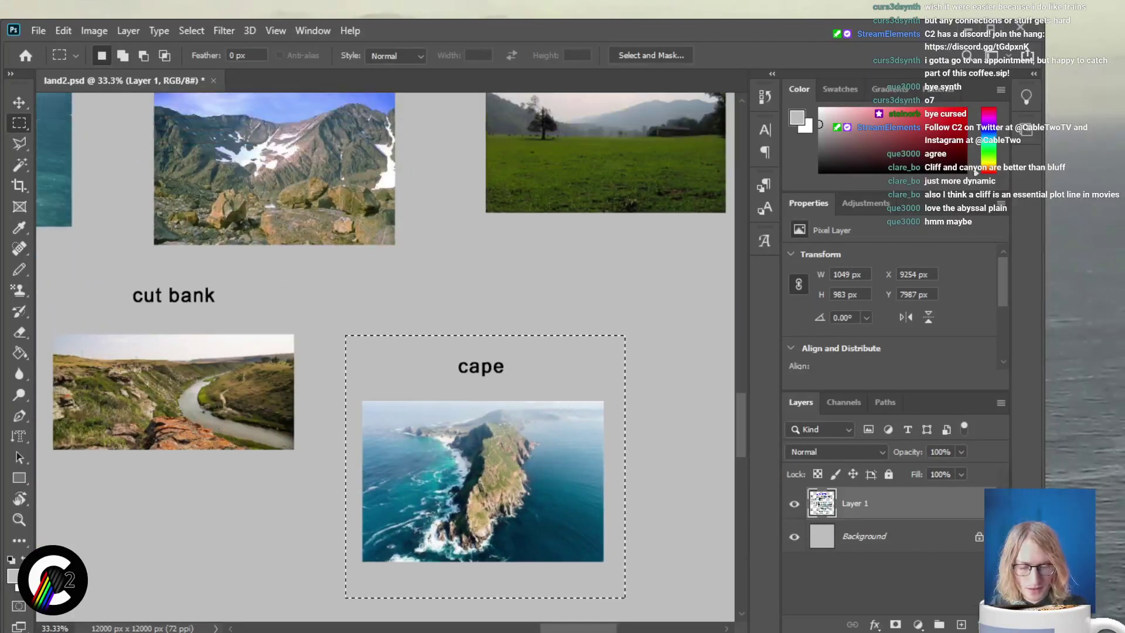
pyautogui.hotkey('ctrl', '-')
pyautogui.hotkey('ctrl', '-')
pyautogui.scroll(2, 385, 356)
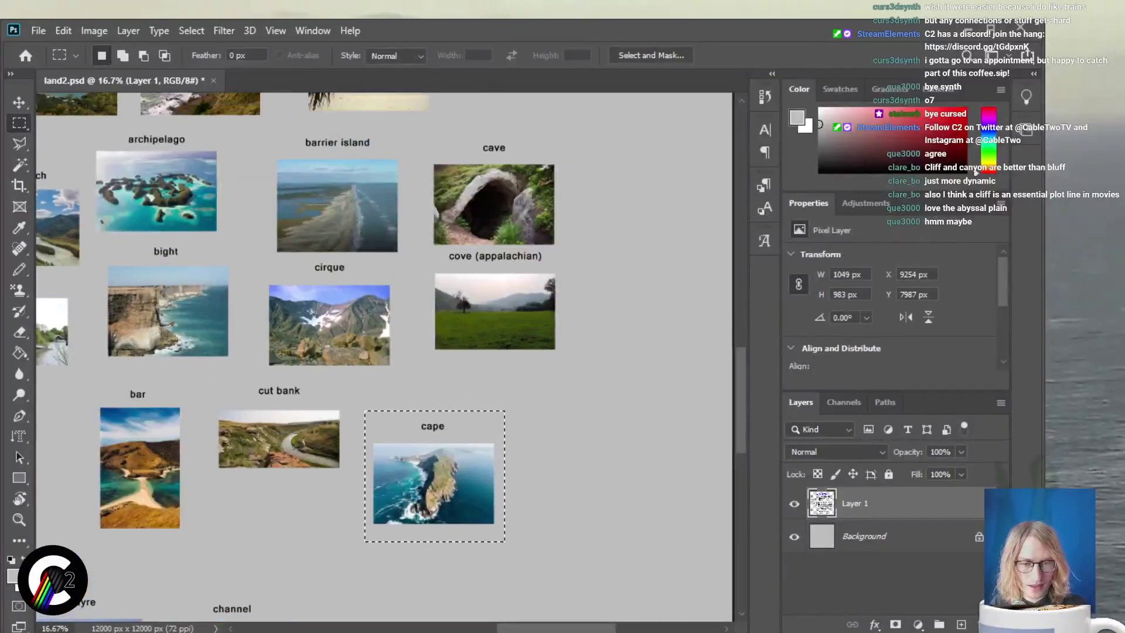
pyautogui.hscroll(-8, 385, 357)
pyautogui.hscroll(1, 386, 351)
pyautogui.press('v')
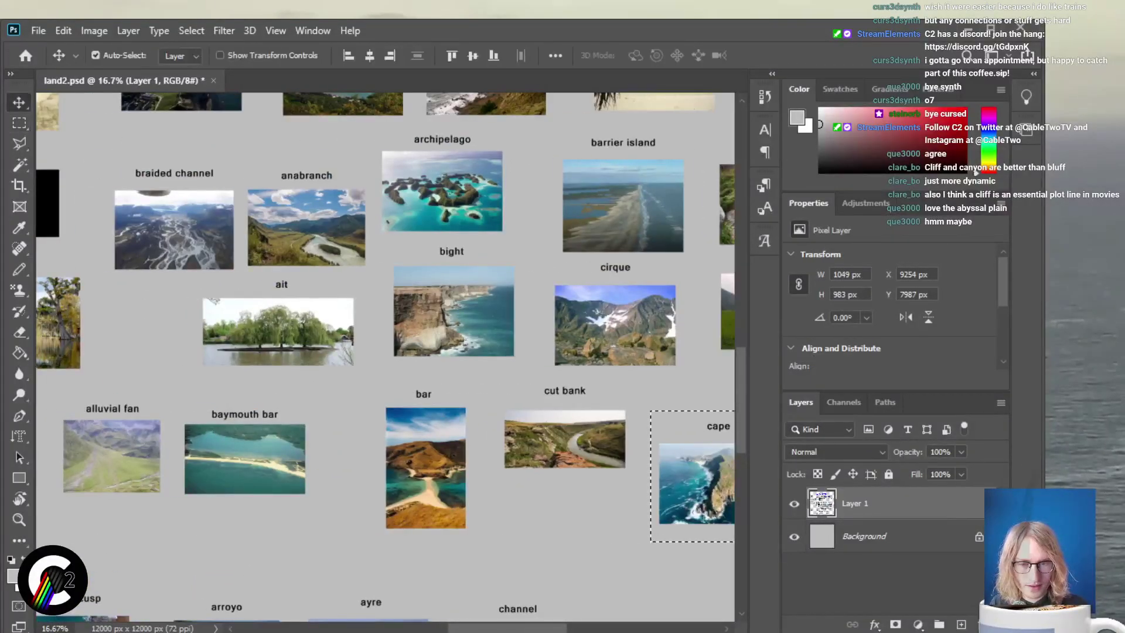
pyautogui.moveTo(708, 423); pyautogui.dragTo(123, 311)
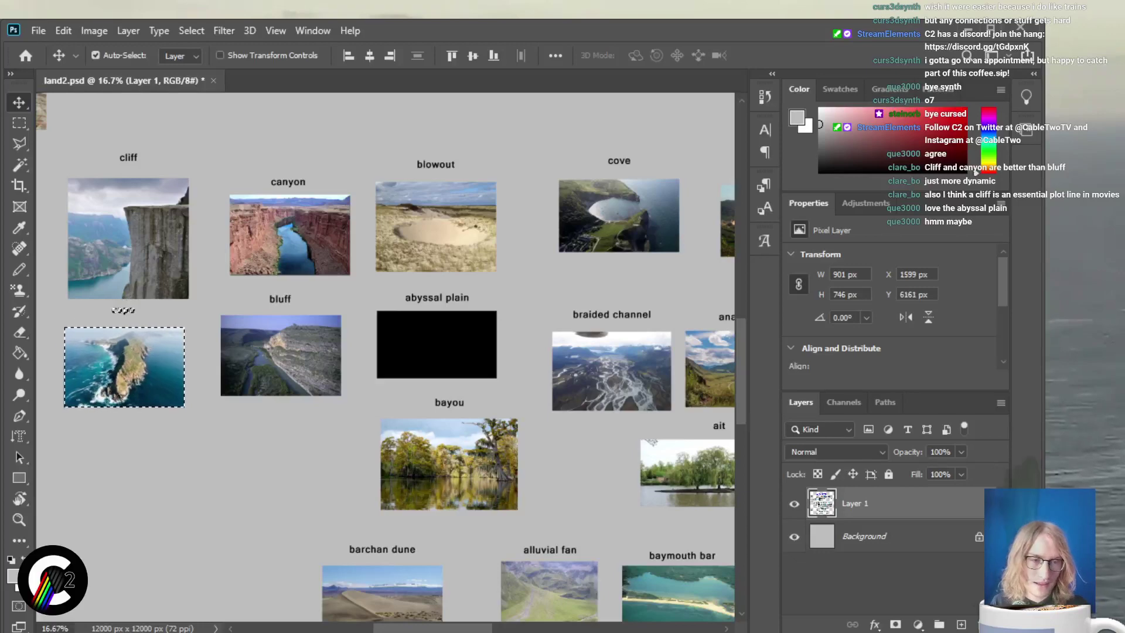
# Move the selected cape picture with its label up beside the beach picture at the tier's right end, and deselect it
pyautogui.hscroll(8, 385, 356)
pyautogui.hscroll(1, 385, 356)
pyautogui.hscroll(-12, 385, 356)
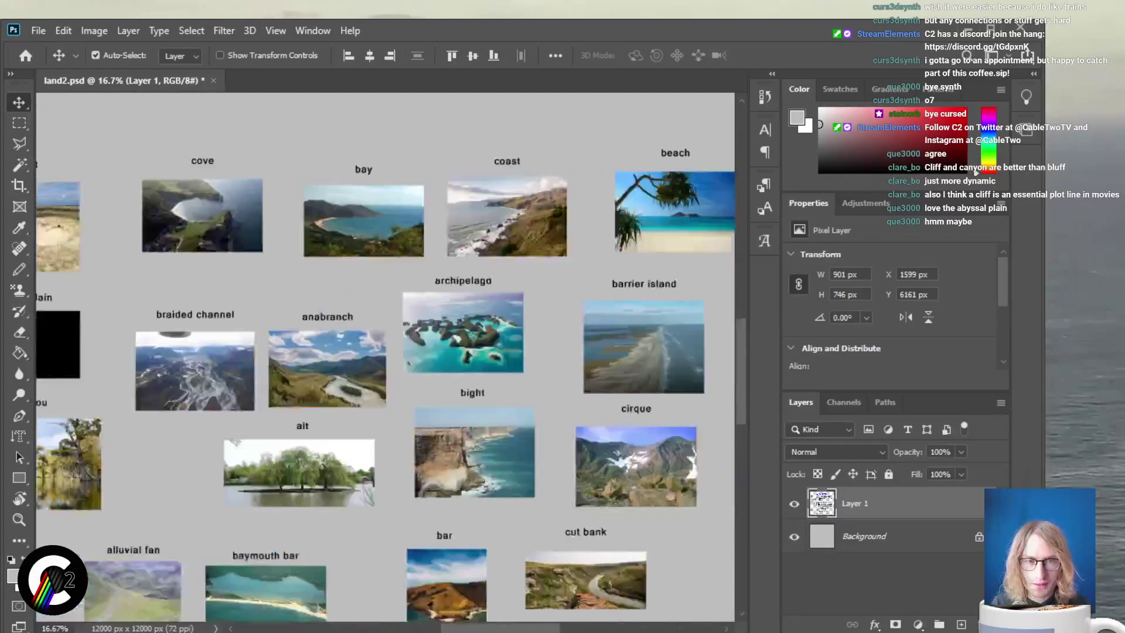
pyautogui.hscroll(1, 385, 357)
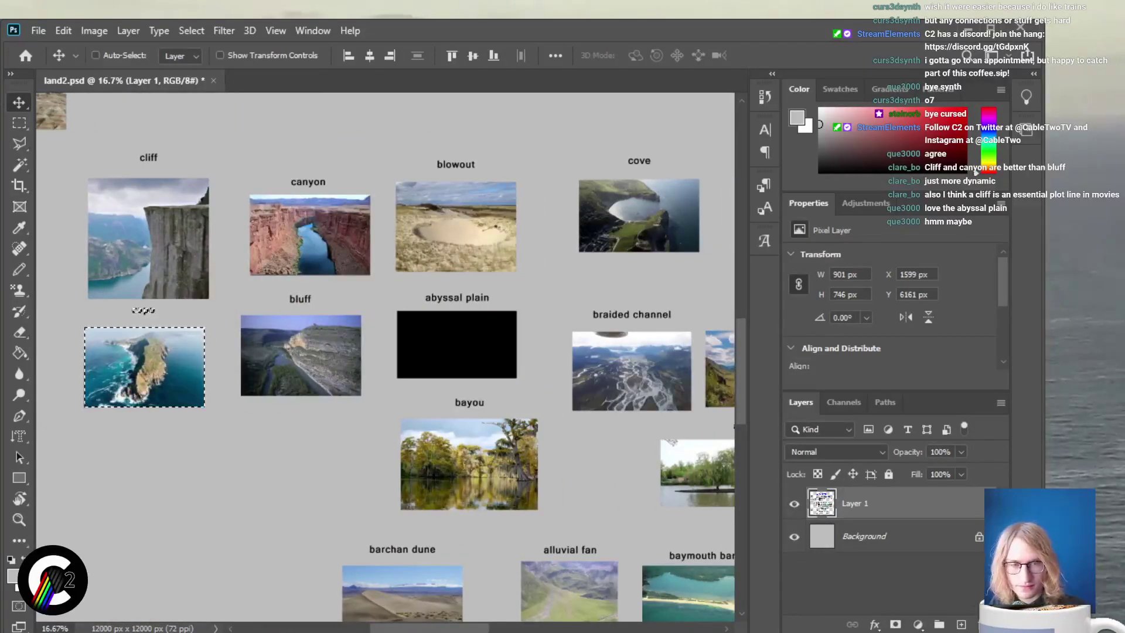
pyautogui.hotkey('ctrl', '-')
pyautogui.hotkey('ctrl', '-')
pyautogui.hotkey('ctrl', '-')
pyautogui.hotkey('ctrl', '-')
pyautogui.hotkey('ctrl', '+')
pyautogui.hotkey('ctrl', '+')
pyautogui.moveTo(120, 370); pyautogui.dragTo(674, 294)
pyautogui.hotkey('ctrl', 'd')
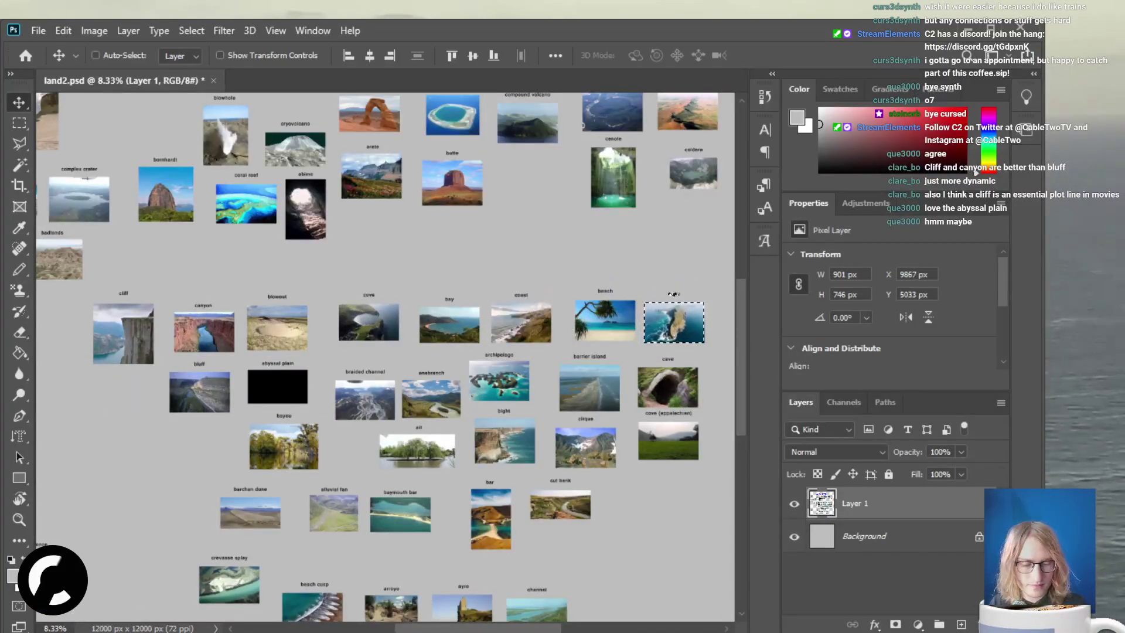
pyautogui.press('m')
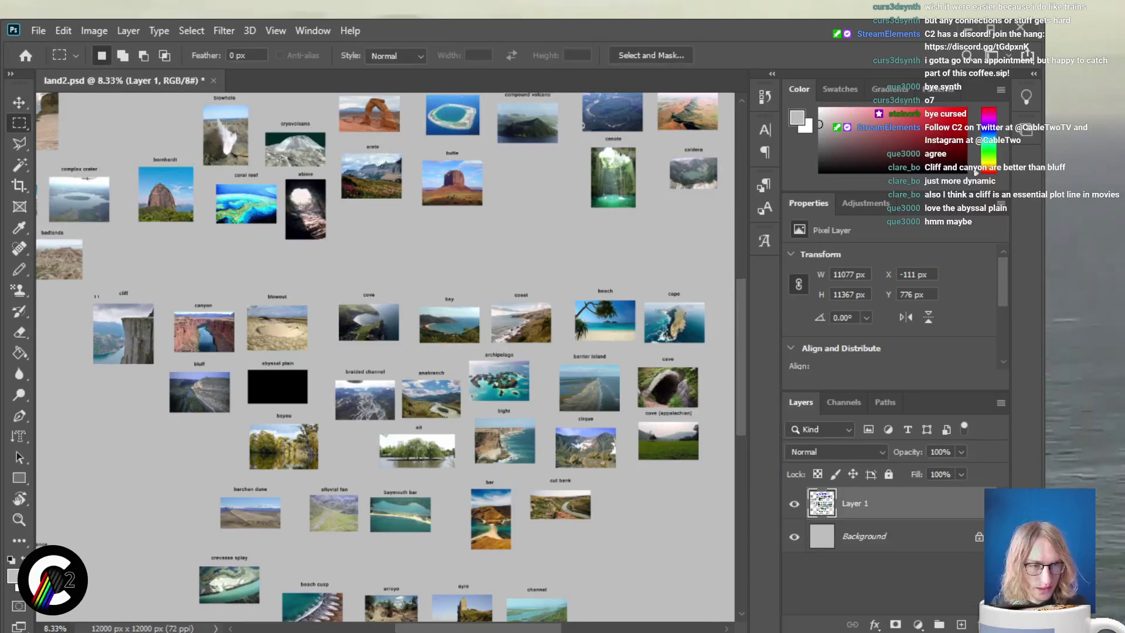
pyautogui.moveTo(95, 295); pyautogui.dragTo(156, 395)
pyautogui.hotkey('ctrl', 'd')
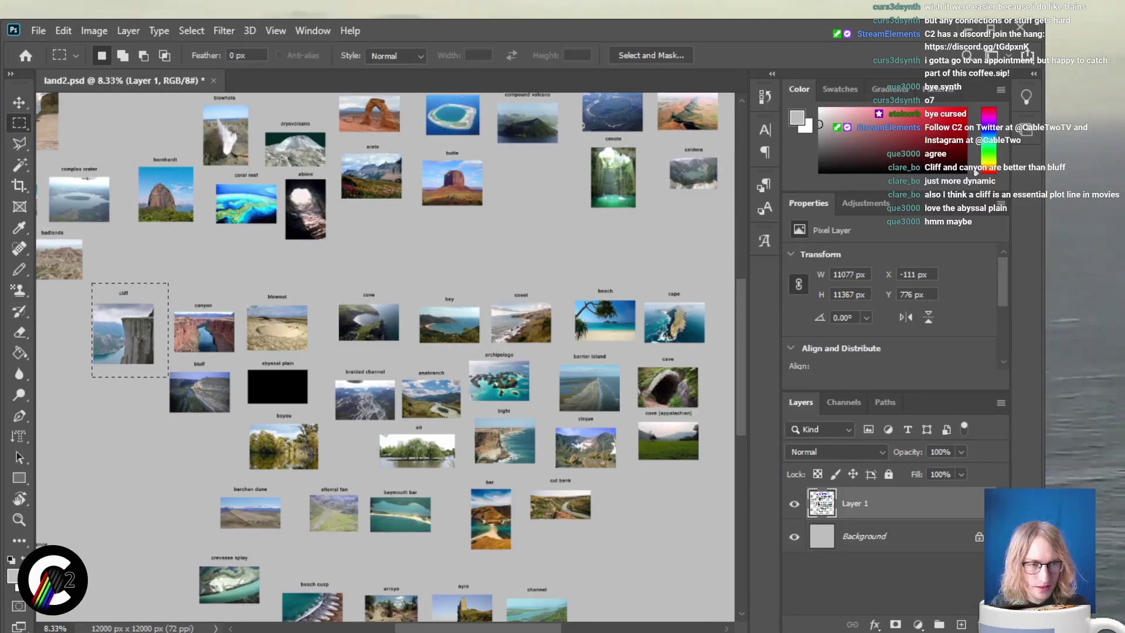
pyautogui.hotkey('ctrl', 'd')
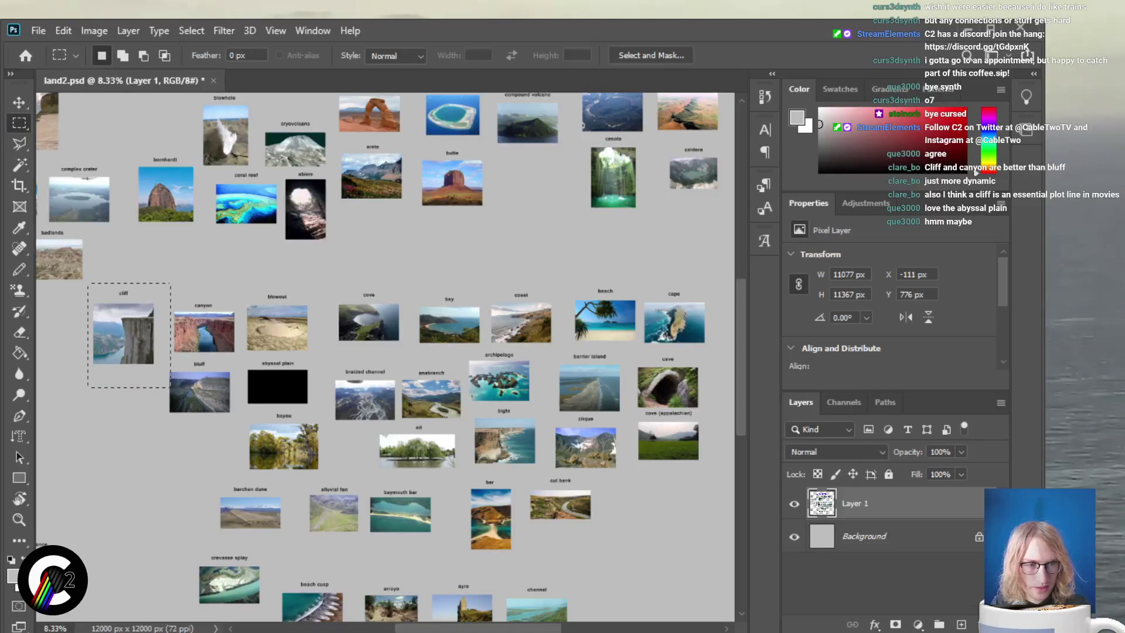
pyautogui.moveTo(170, 387); pyautogui.dragTo(170, 387)
pyautogui.hotkey('ctrl', 'x')
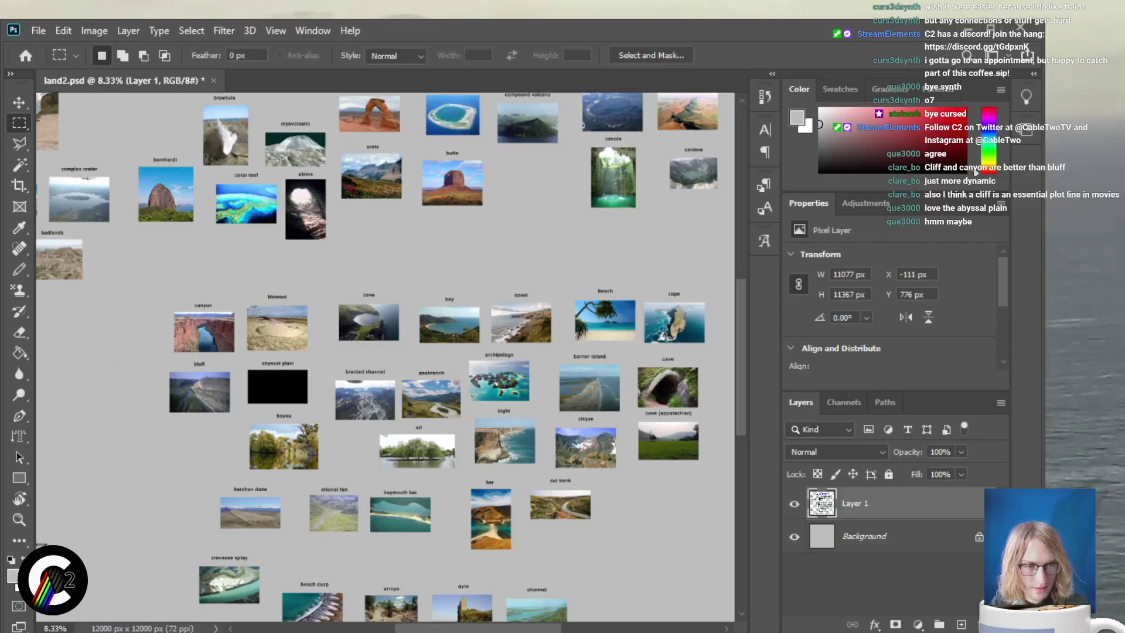
pyautogui.hotkey('ctrl', 'z')
pyautogui.hotkey('ctrl', 'd')
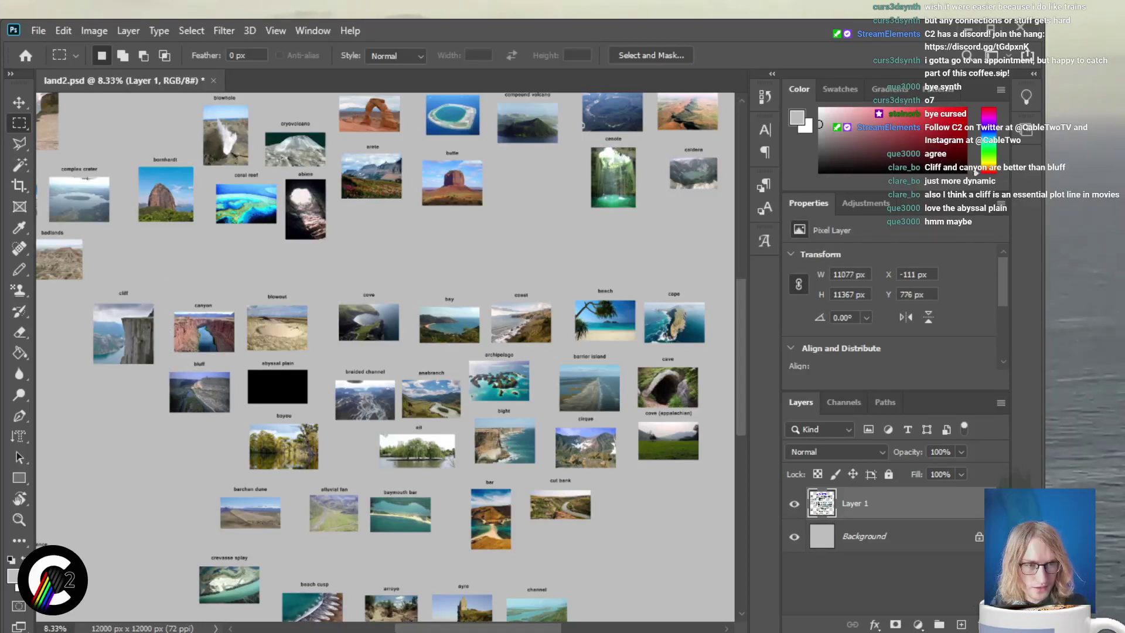
# Cut the cliff picture with its label, paste it onto its own layer, and place it above the coast and beach pictures
pyautogui.moveTo(89, 287); pyautogui.dragTo(163, 392)
pyautogui.hotkey('ctrl', 'x')
pyautogui.hotkey('ctrl', 'v')
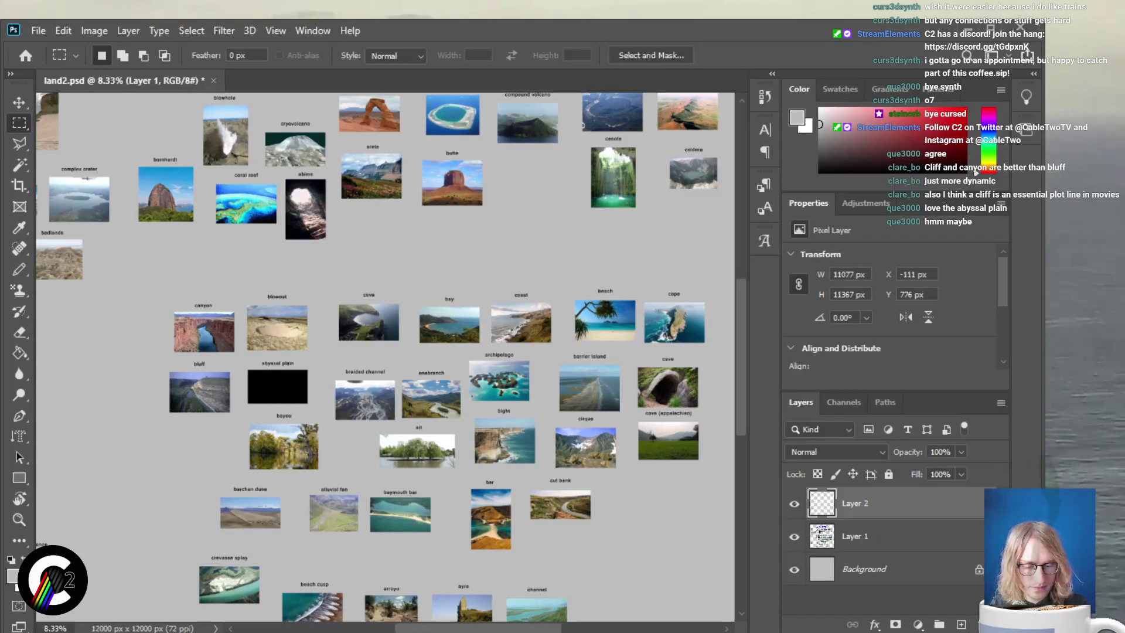
pyautogui.hotkey('ctrl', 'v')
pyautogui.press('v')
pyautogui.moveTo(124, 334); pyautogui.dragTo(553, 261)
pyautogui.hscroll(3, 385, 357)
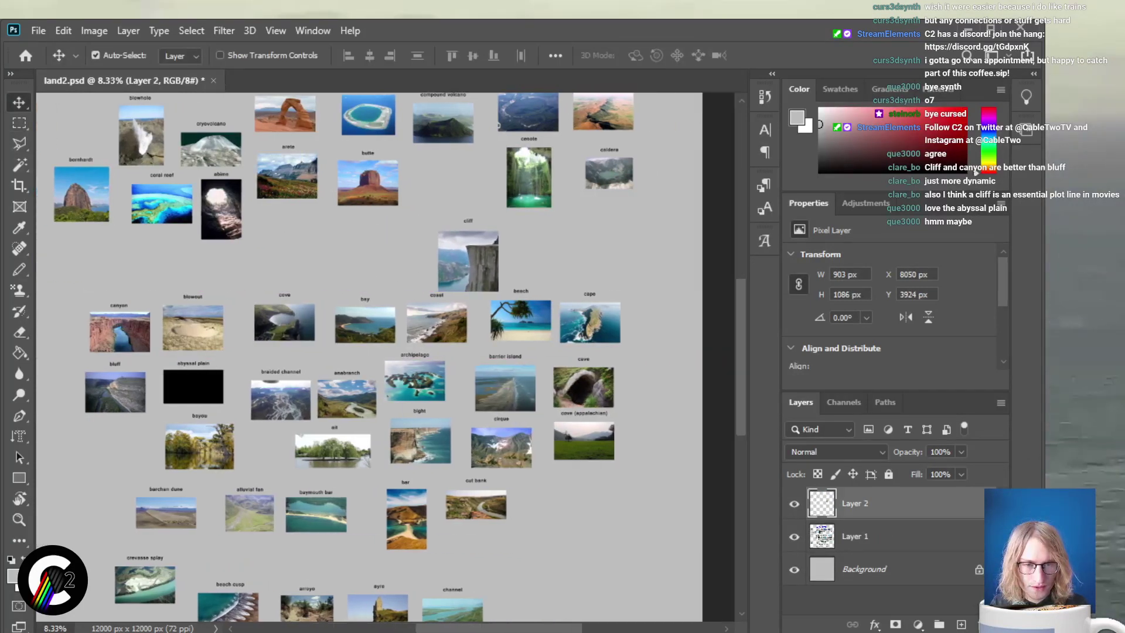
# Marquee-select the cliff picture together with the four tiers below it, from canyon and cape down to barchan dune, bar and cut bank
pyautogui.press('m')
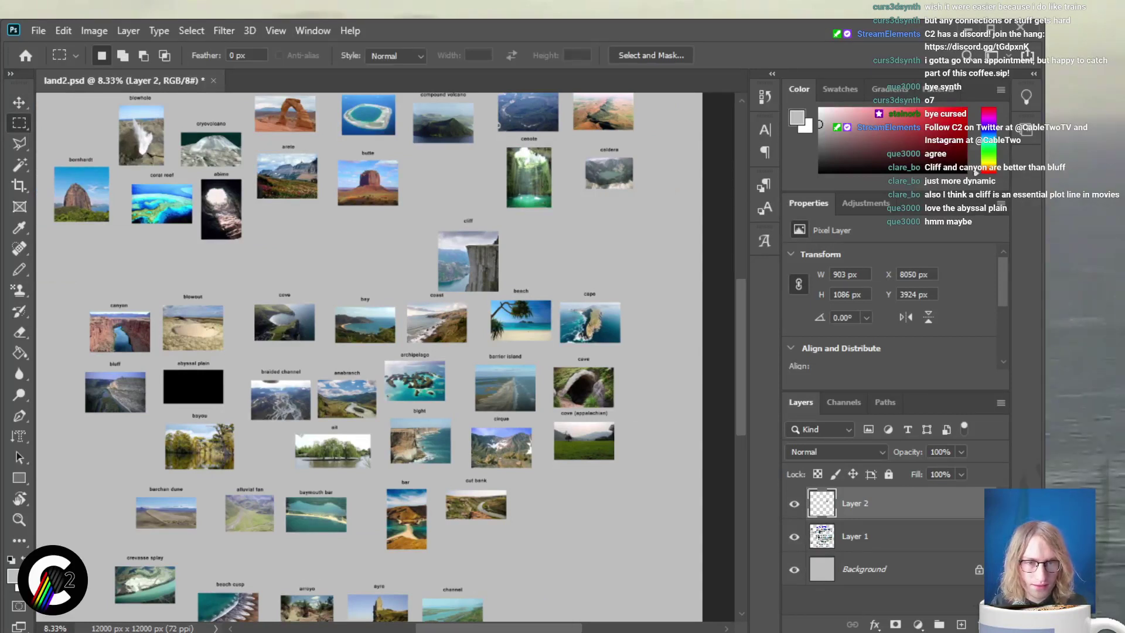
pyautogui.moveTo(492, 276); pyautogui.dragTo(505, 298)
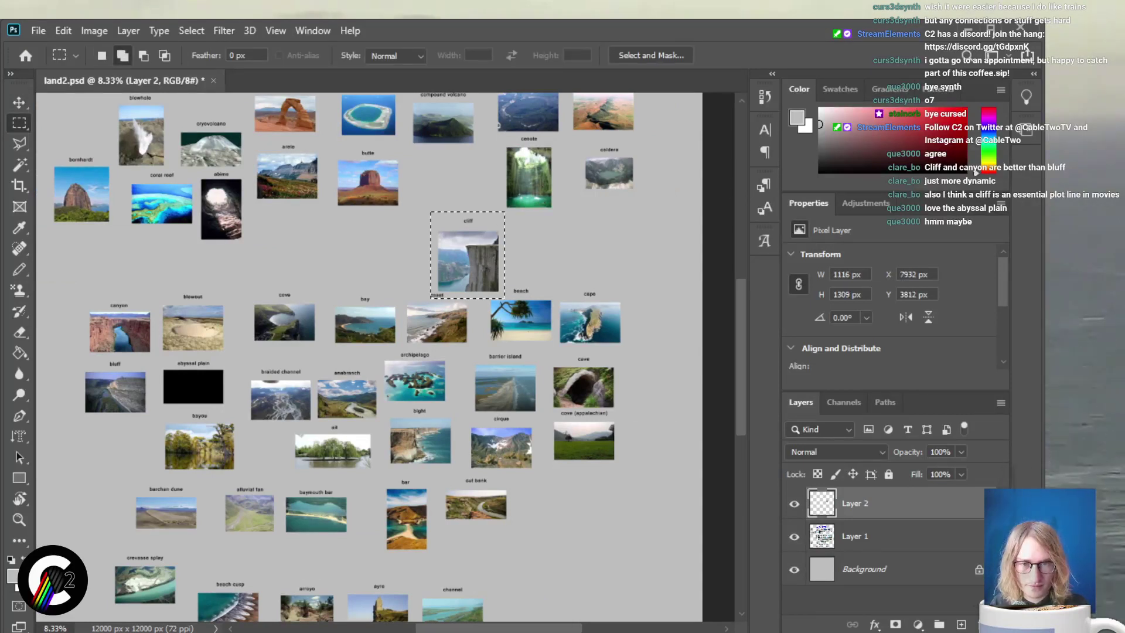
pyautogui.moveTo(655, 280); pyautogui.dragTo(158, 521)
pyautogui.moveTo(96, 539); pyautogui.dragTo(73, 547)
pyautogui.scroll(-8, 73, 546)
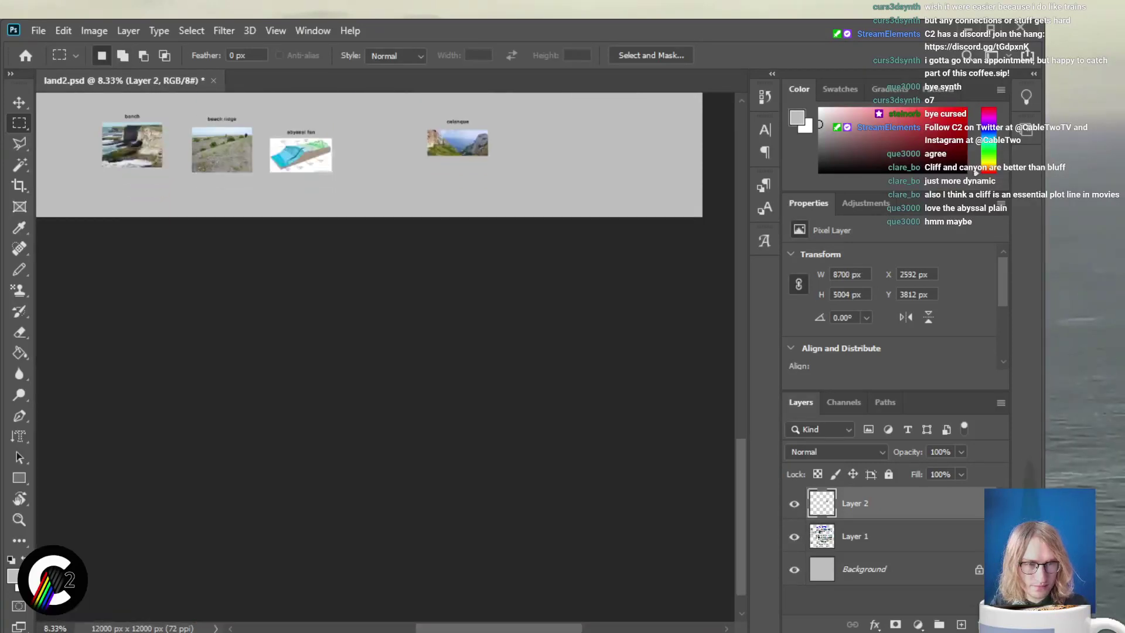
pyautogui.scroll(2, 73, 546)
pyautogui.scroll(4, 369, 352)
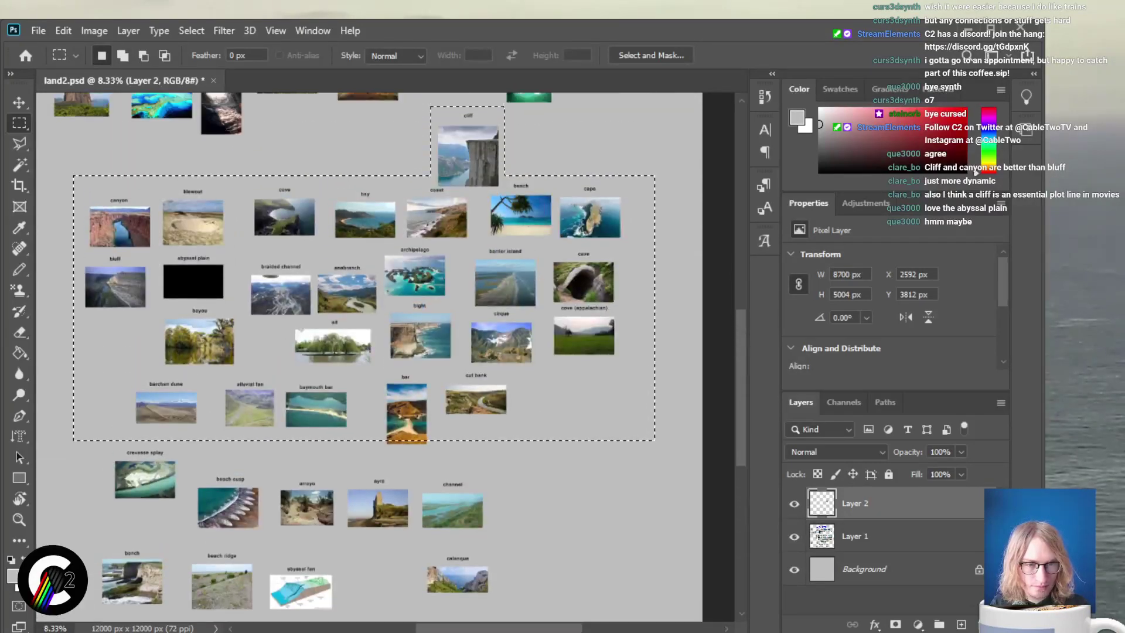
pyautogui.press('shift')
pyautogui.moveTo(377, 430); pyautogui.dragTo(446, 457)
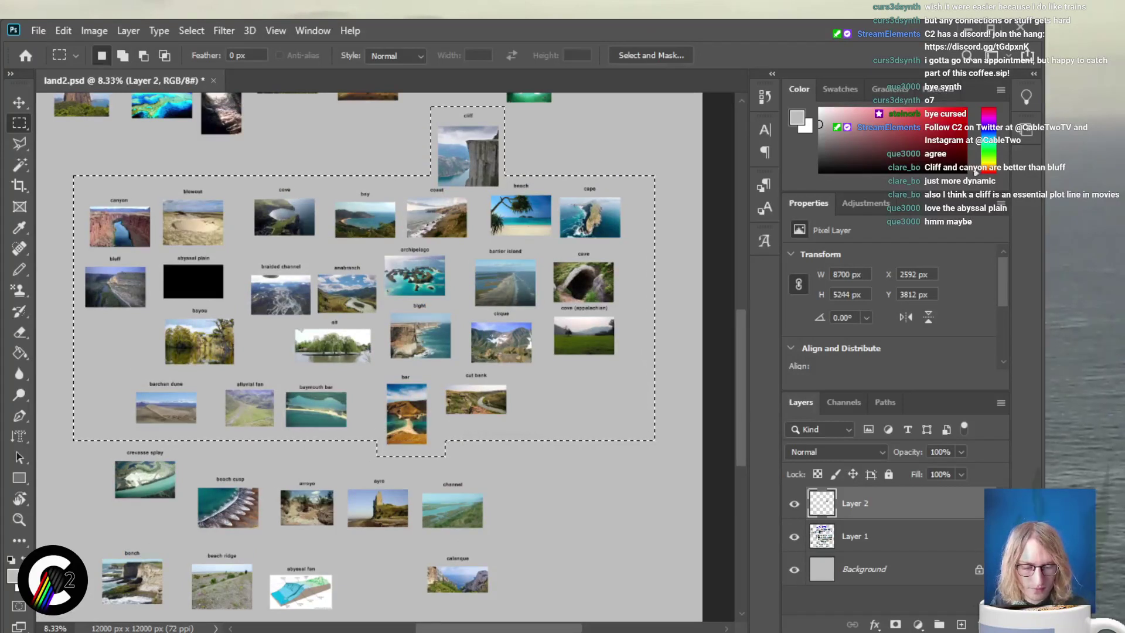
# Try to move all the selected pictures together while Layer 2 is active
pyautogui.press('v')
pyautogui.moveTo(468, 157); pyautogui.dragTo(508, 144)
pyautogui.moveTo(508, 103); pyautogui.dragTo(496, 107)
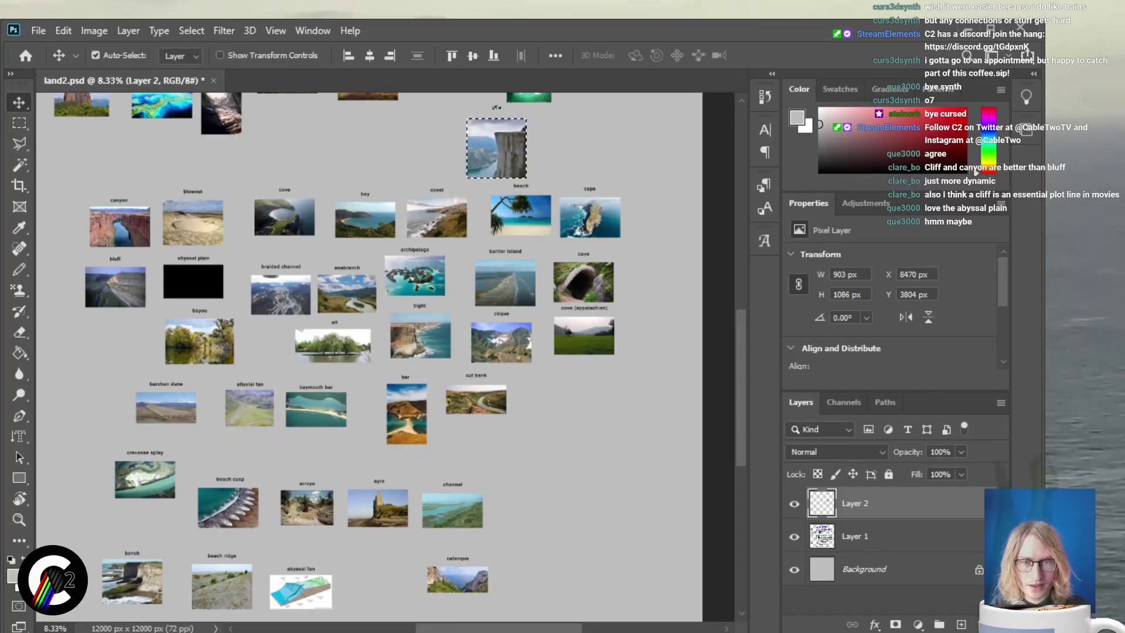
# Undo the cliff's displacement and, on Layer 1, move the four selected tiers left as a block, finishing by deselecting them
pyautogui.click(855, 536)
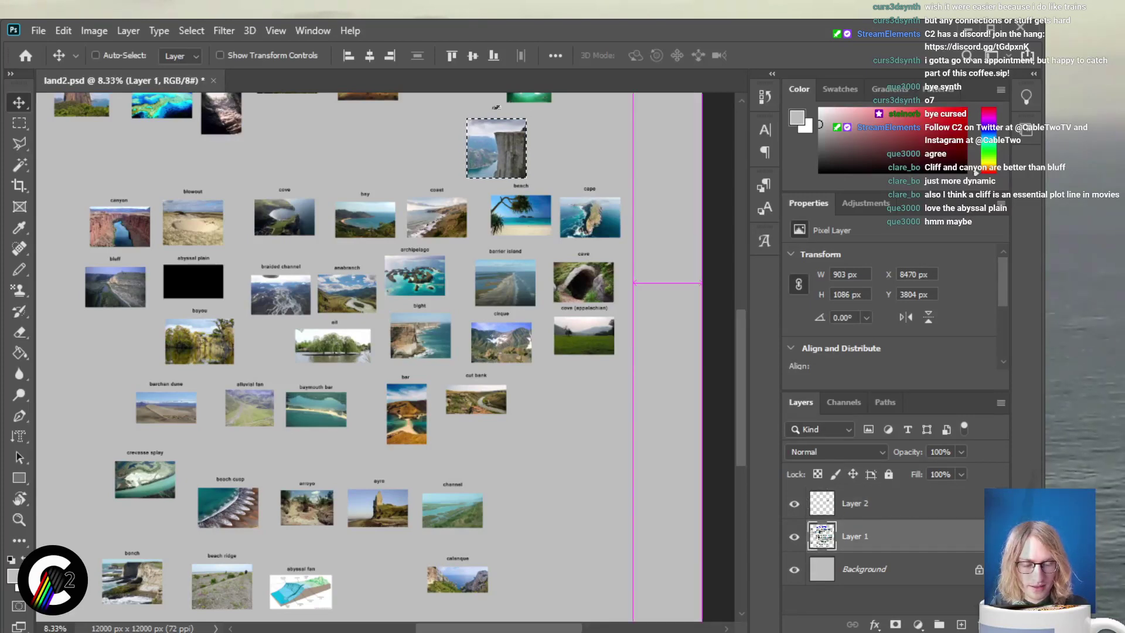
pyautogui.hotkey('ctrl', 'z')
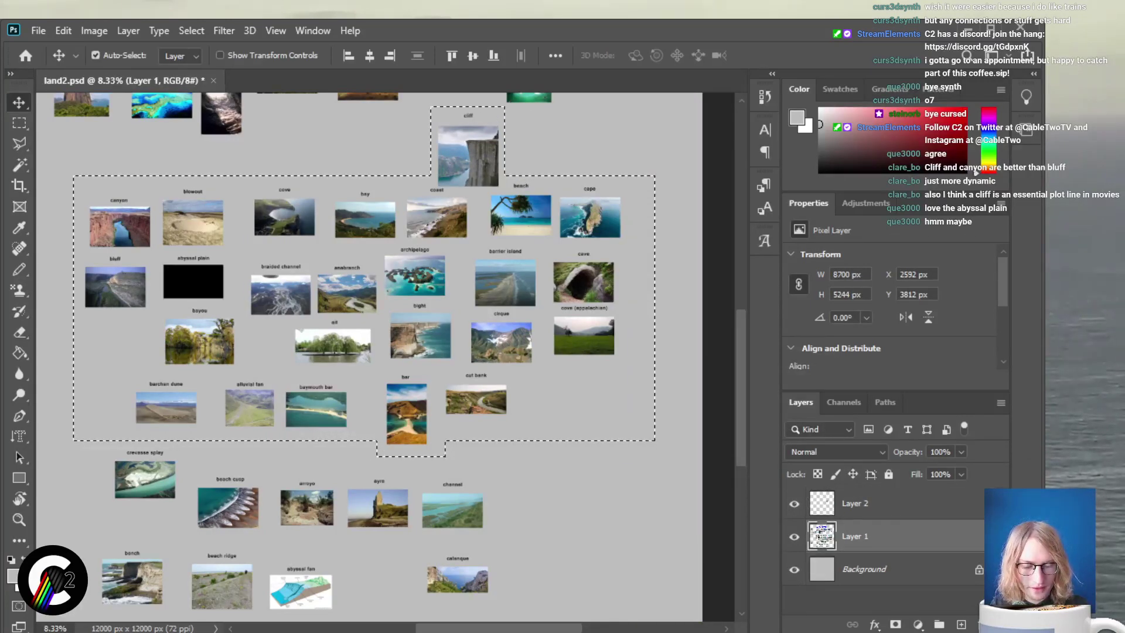
pyautogui.moveTo(414, 279); pyautogui.dragTo(266, 293)
pyautogui.hscroll(-3, 361, 284)
pyautogui.hscroll(1, 360, 284)
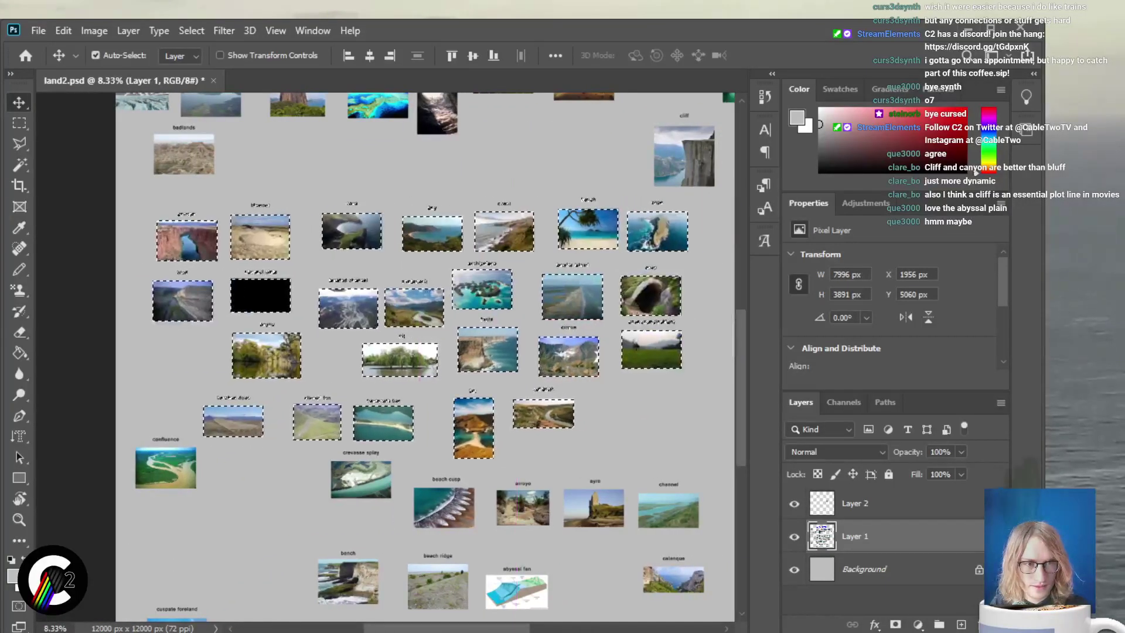
pyautogui.moveTo(420, 380); pyautogui.dragTo(423, 373)
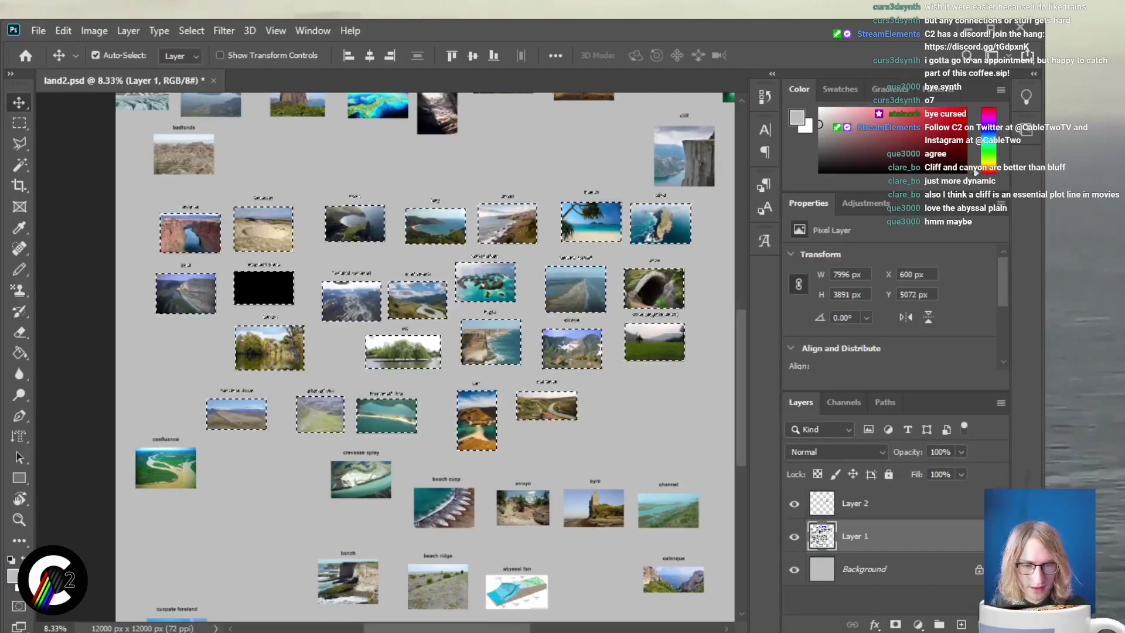
pyautogui.hscroll(9, 424, 373)
pyautogui.scroll(3, 424, 372)
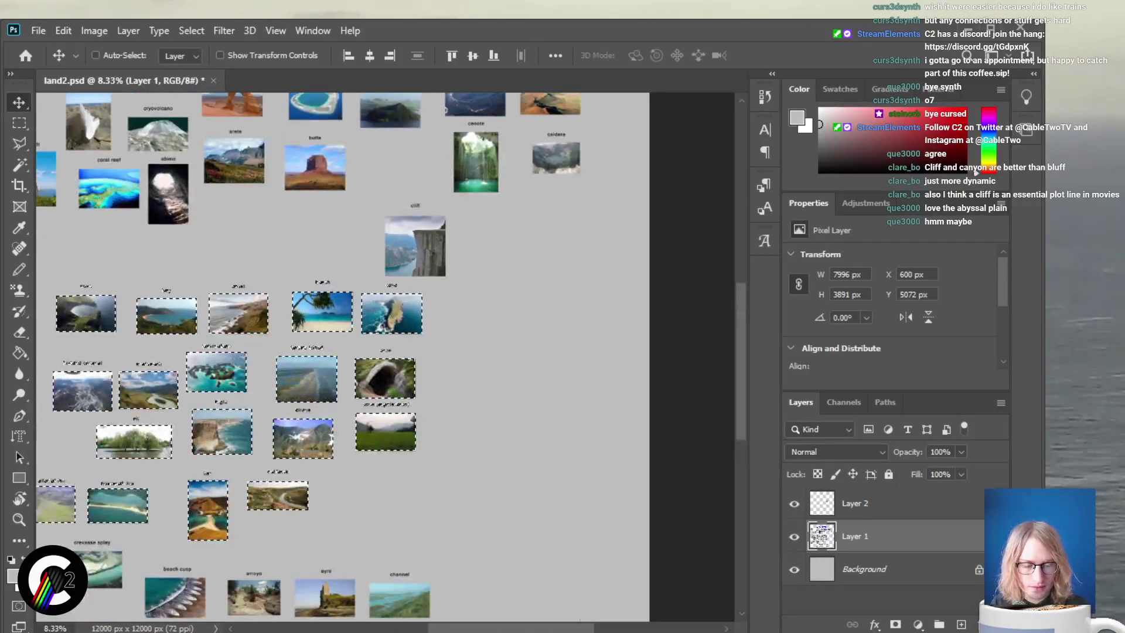
pyautogui.hotkey('ctrl', 'd')
# Merge Layer 2 into Layer 1, move the marquee-selected cliff picture with its label to the right of the cape picture, and deselect it
pyautogui.press('m')
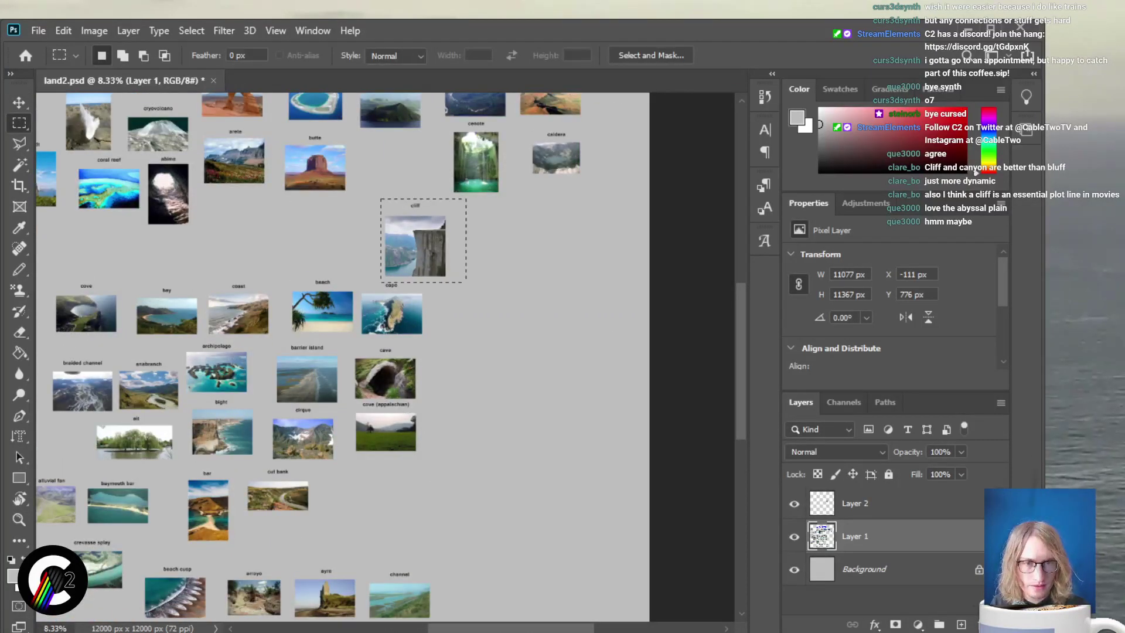
pyautogui.press('v')
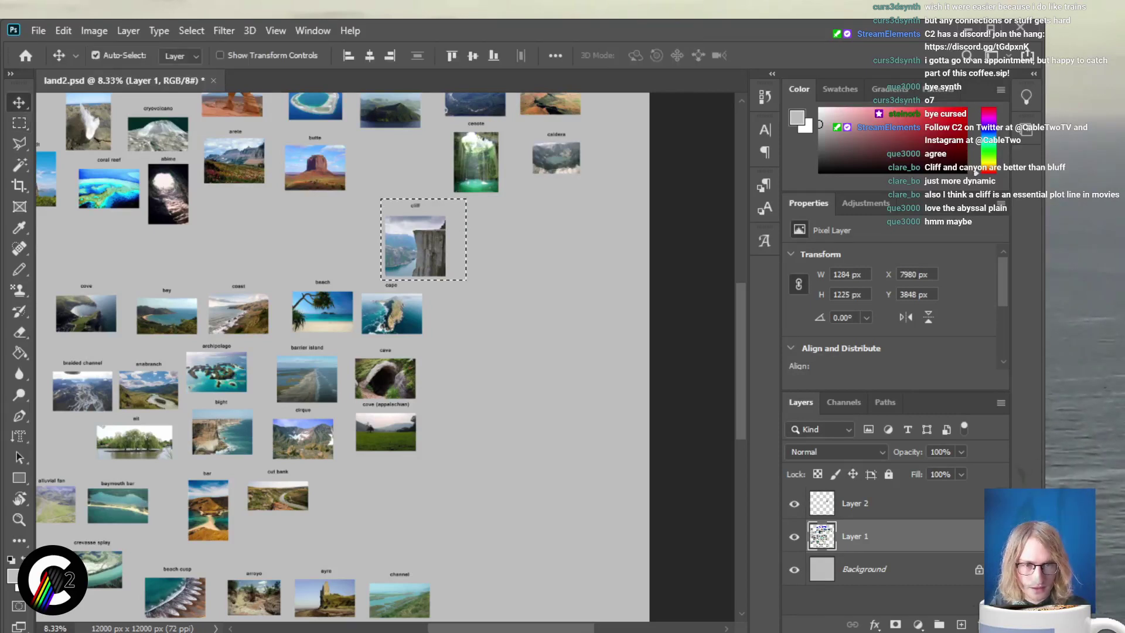
pyautogui.click(855, 503)
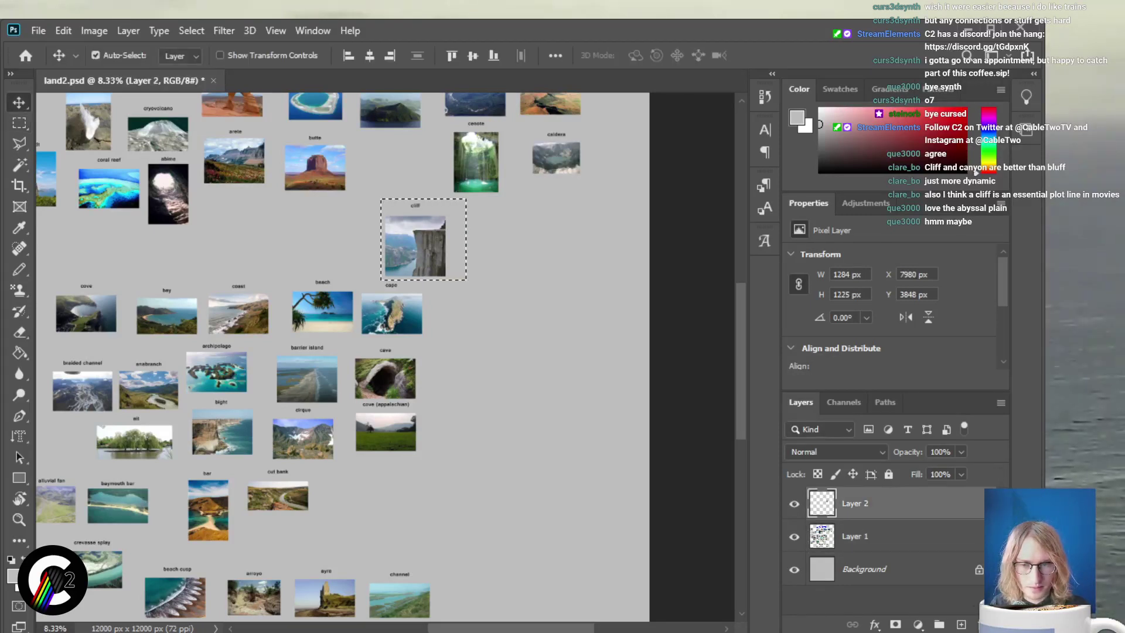
pyautogui.hotkey('ctrl', 'e')
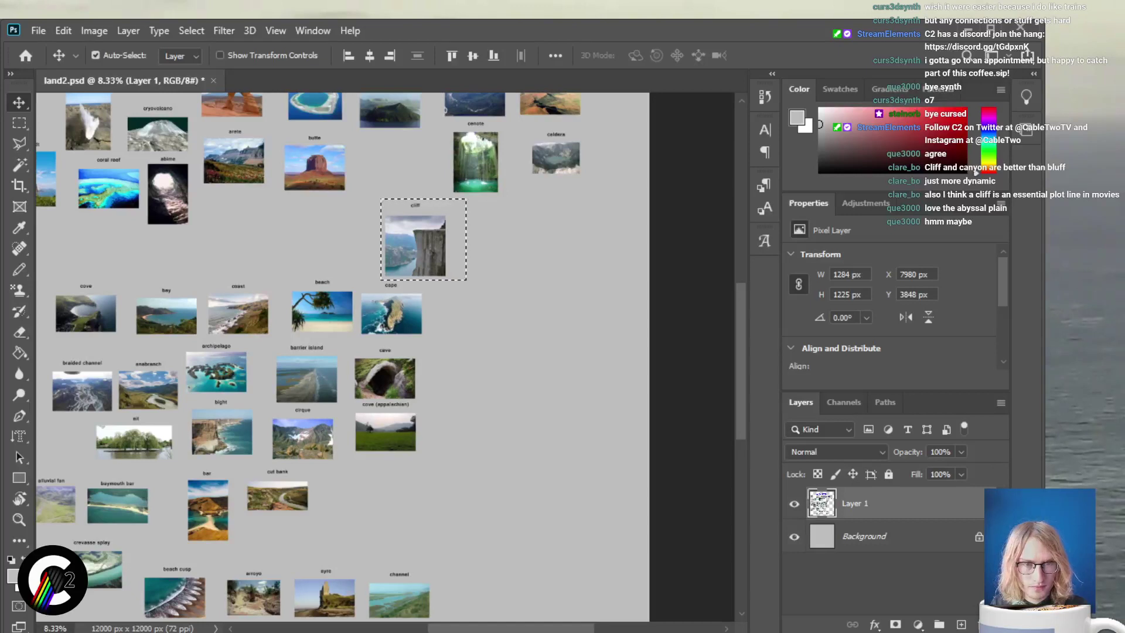
pyautogui.moveTo(423, 246); pyautogui.dragTo(474, 331)
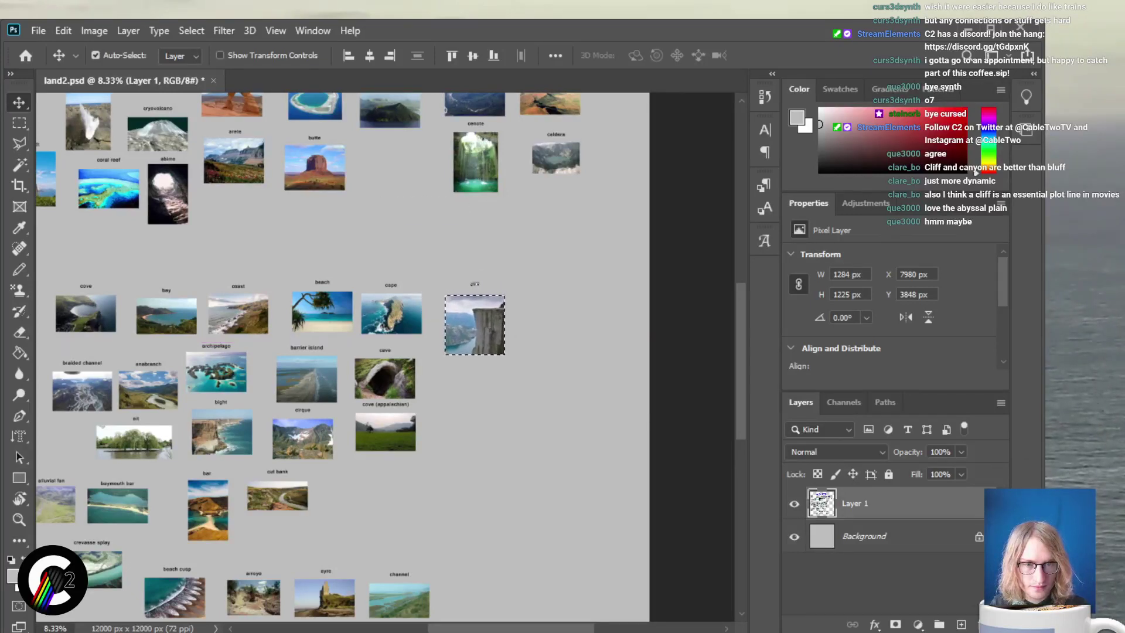
pyautogui.hotkey('ctrl', 'd')
pyautogui.hscroll(-5, 385, 357)
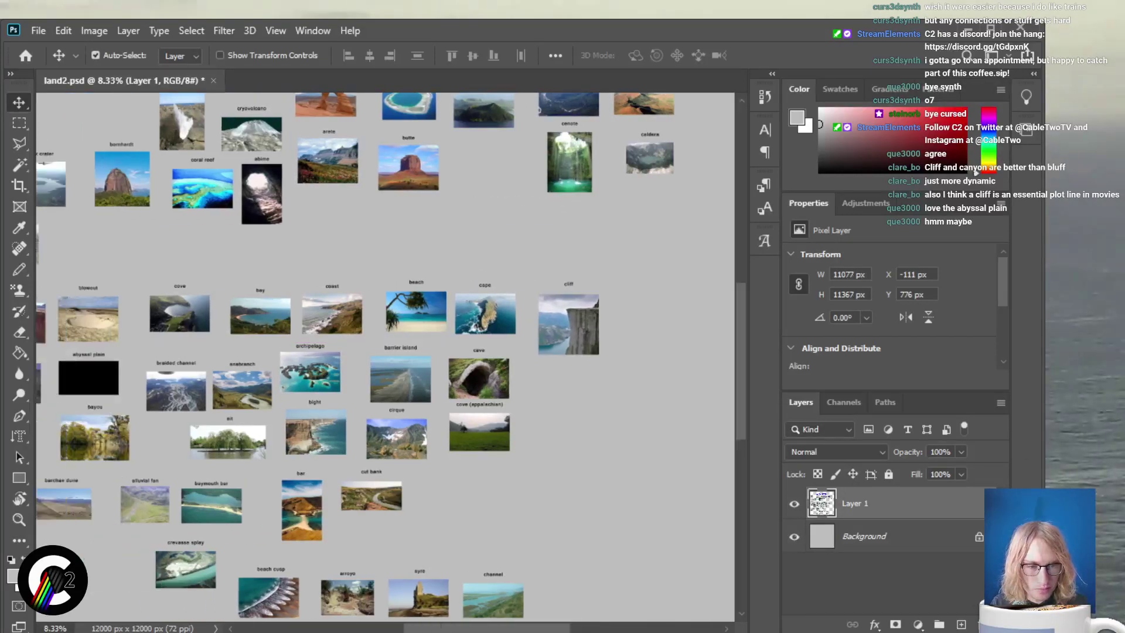
# Marquee-select the crevasse splay picture with its label and move it down level with the beach cusp picture
pyautogui.scroll(-4, 385, 357)
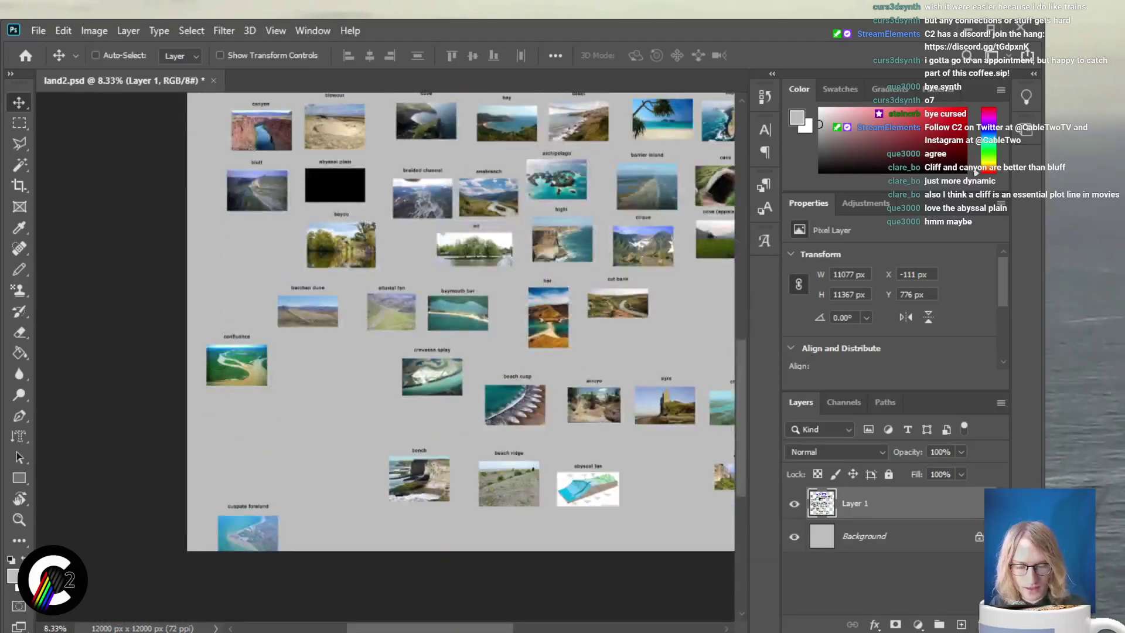
pyautogui.hotkey('ctrl', '+')
pyautogui.hotkey('ctrl', '+')
pyautogui.press('m')
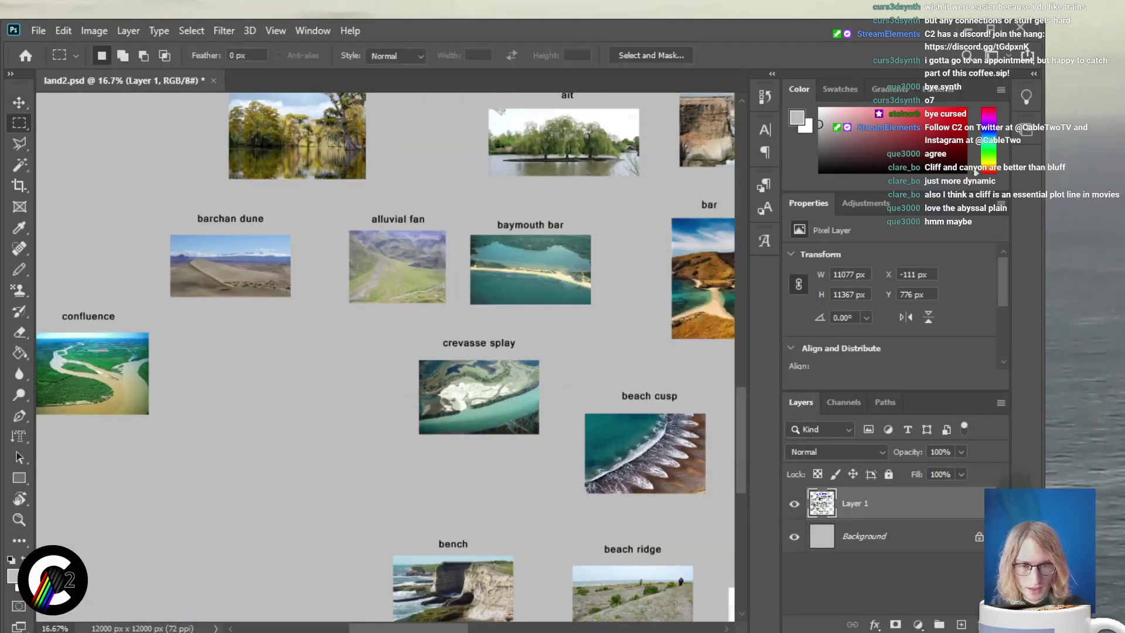
pyautogui.moveTo(518, 439); pyautogui.dragTo(547, 450)
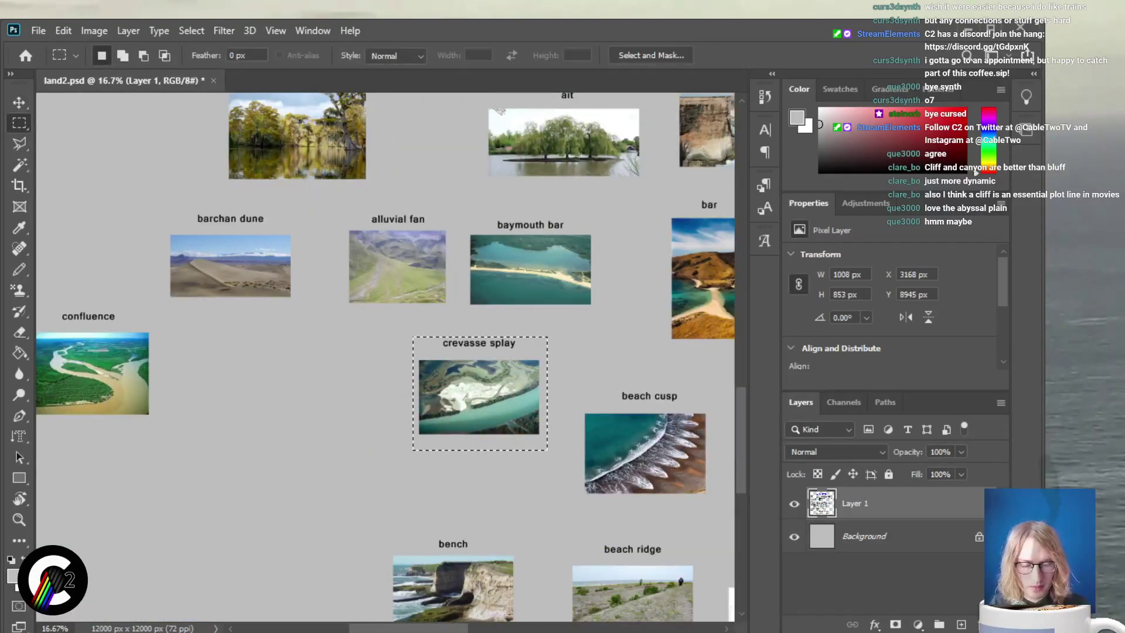
pyautogui.press('v')
pyautogui.moveTo(500, 403); pyautogui.dragTo(512, 458)
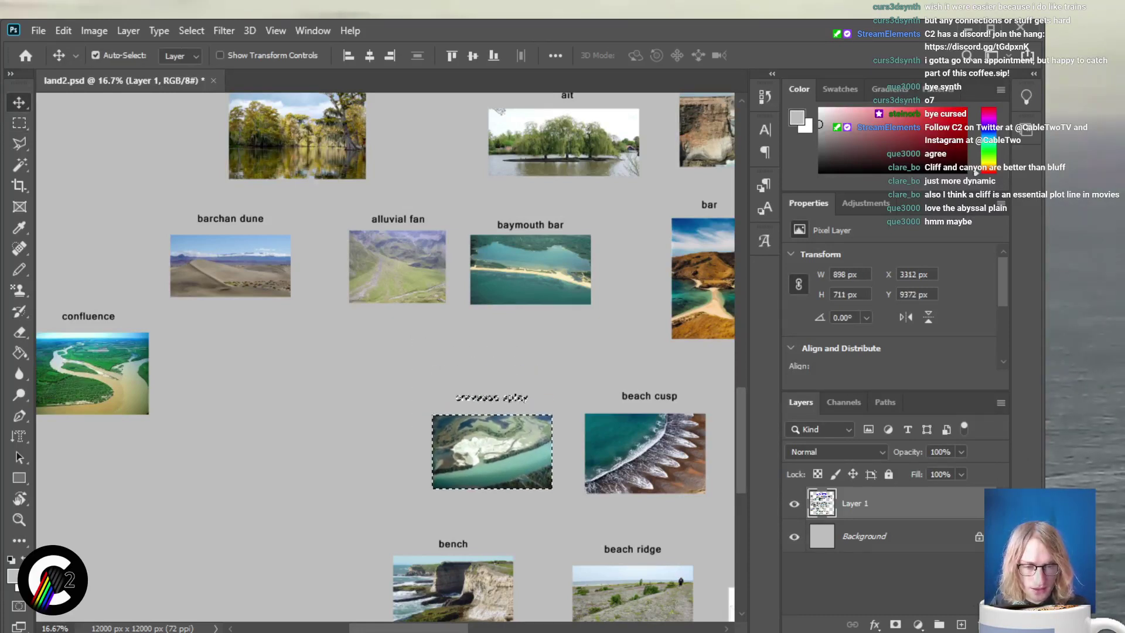
# Marquee-select the confluence picture with its label and move it up beneath the bluff picture, beside the bayou
pyautogui.hscroll(-4, 512, 459)
pyautogui.scroll(2, 385, 357)
pyautogui.press('m')
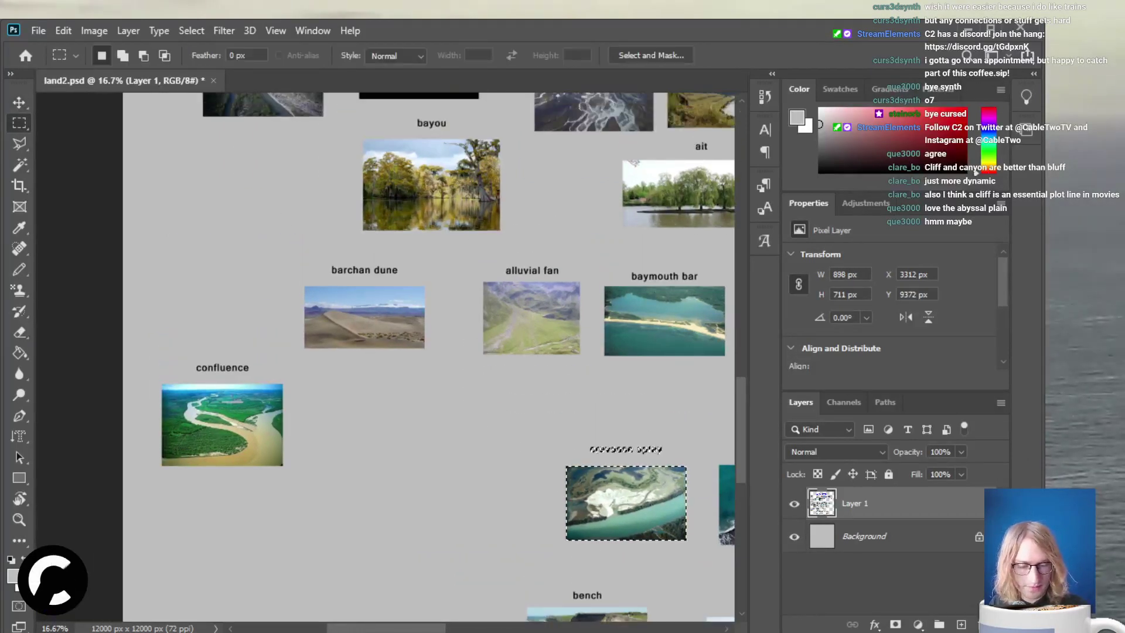
pyautogui.moveTo(140, 353); pyautogui.dragTo(267, 478)
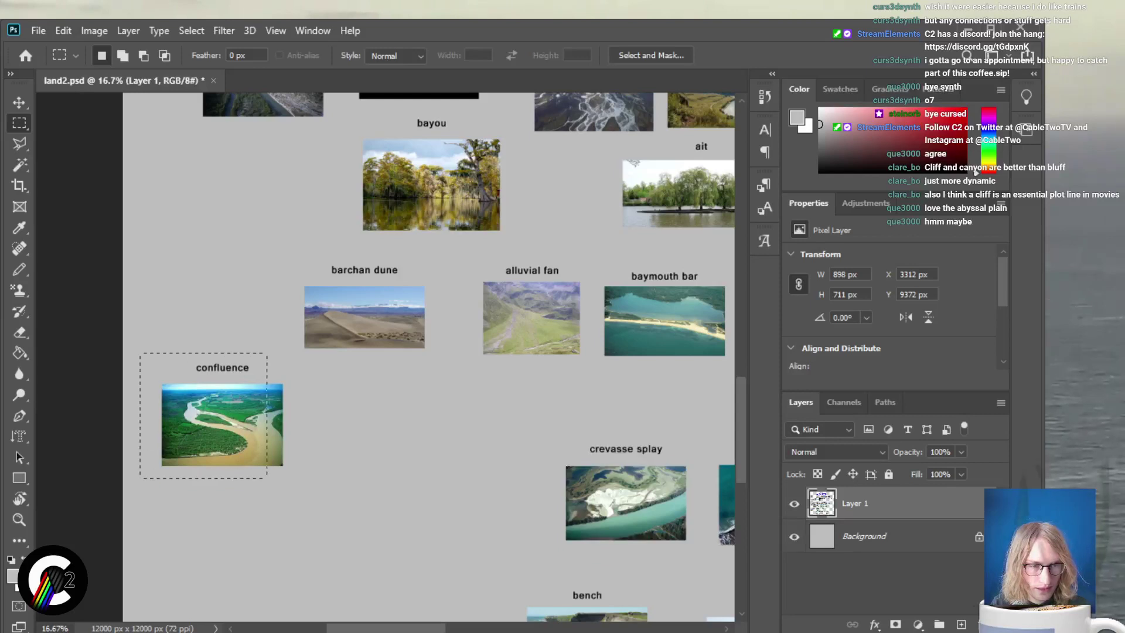
pyautogui.moveTo(140, 353); pyautogui.dragTo(295, 486)
pyautogui.press('v')
pyautogui.moveTo(222, 425)
pyautogui.mouseDown()
pyautogui.moveTo(226, 240)
pyautogui.moveTo(260, 198)
pyautogui.mouseUp()
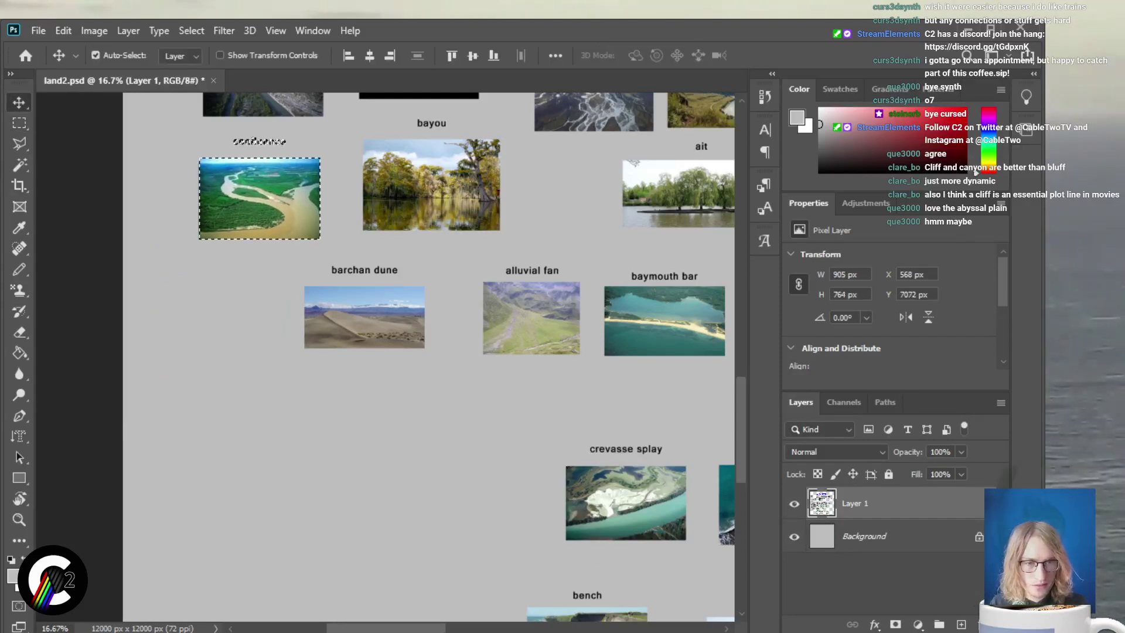
# Marquee-select the barchan dune picture with its label and move it up to the empty area below the cliff picture
pyautogui.hscroll(1, 410, 352)
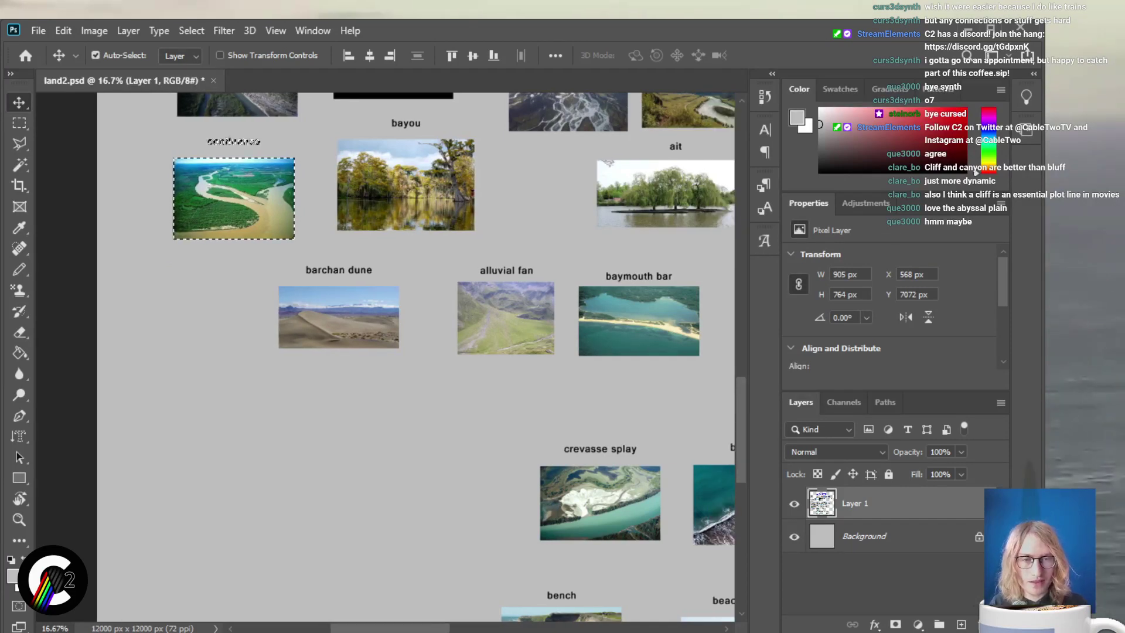
pyautogui.scroll(3, 411, 351)
pyautogui.press('m')
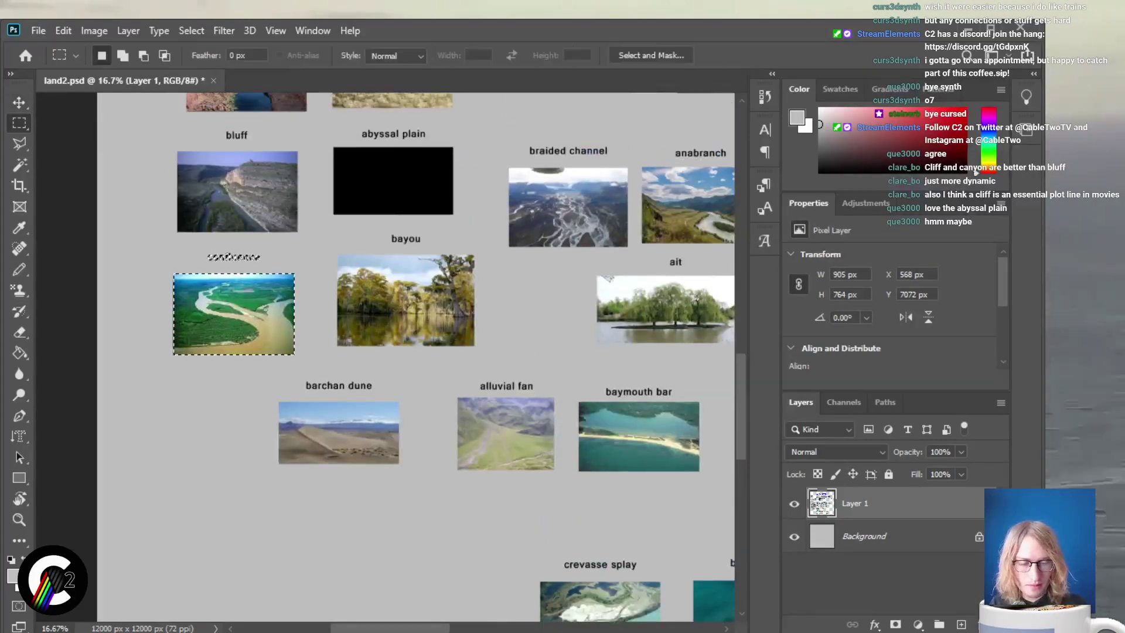
pyautogui.moveTo(262, 378); pyautogui.dragTo(427, 523)
pyautogui.scroll(1, 427, 475)
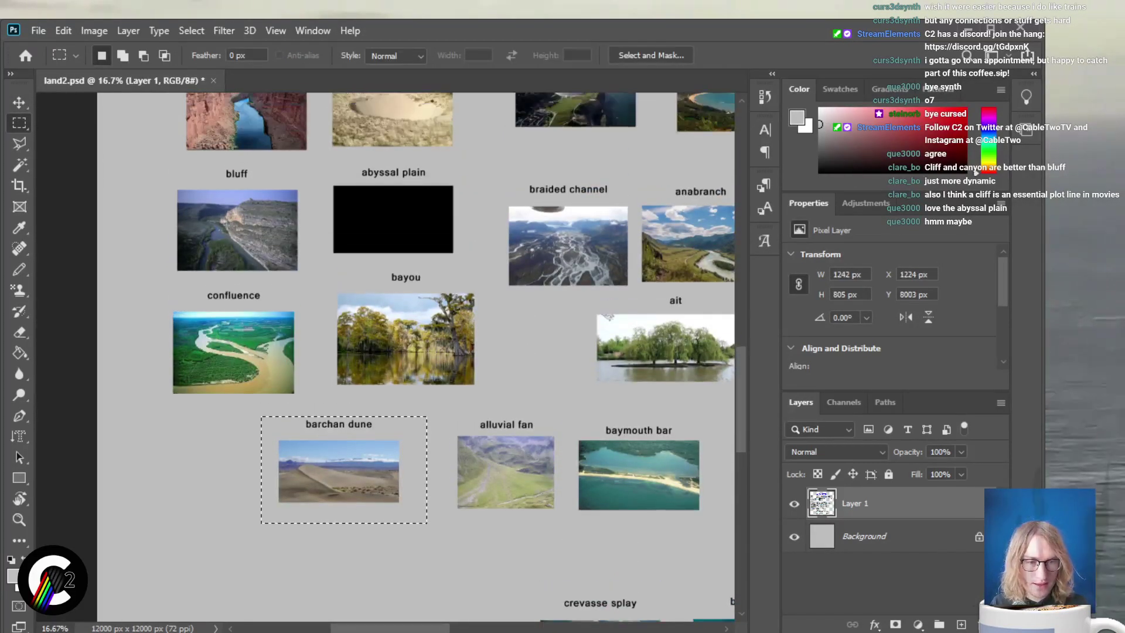
pyautogui.press('v')
pyautogui.moveTo(351, 468); pyautogui.dragTo(530, 416)
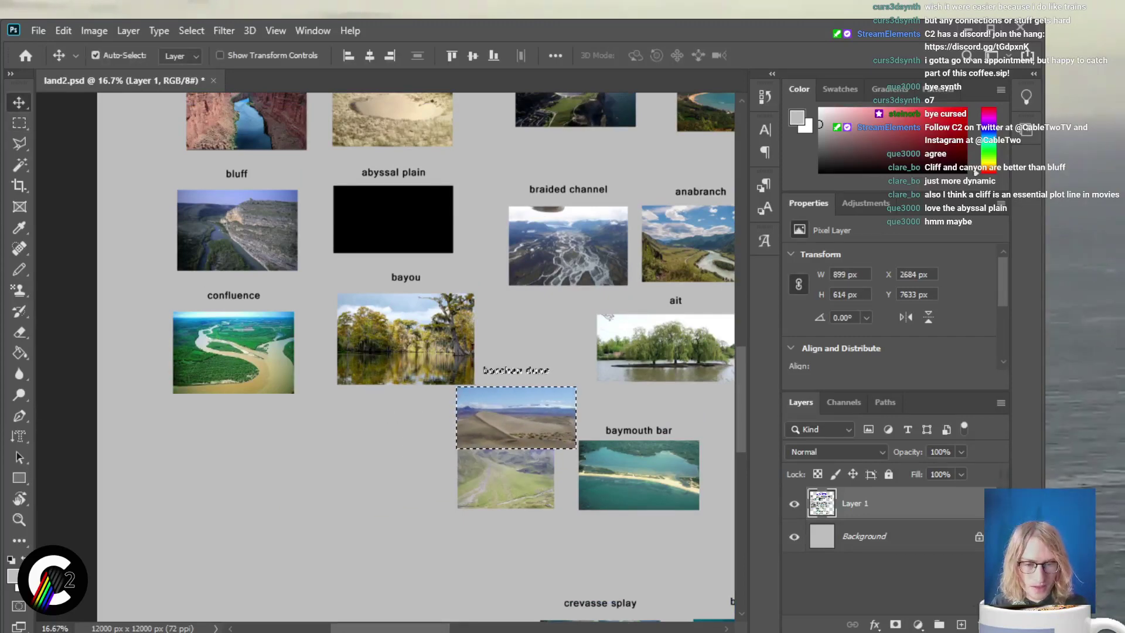
pyautogui.hscroll(4, 529, 415)
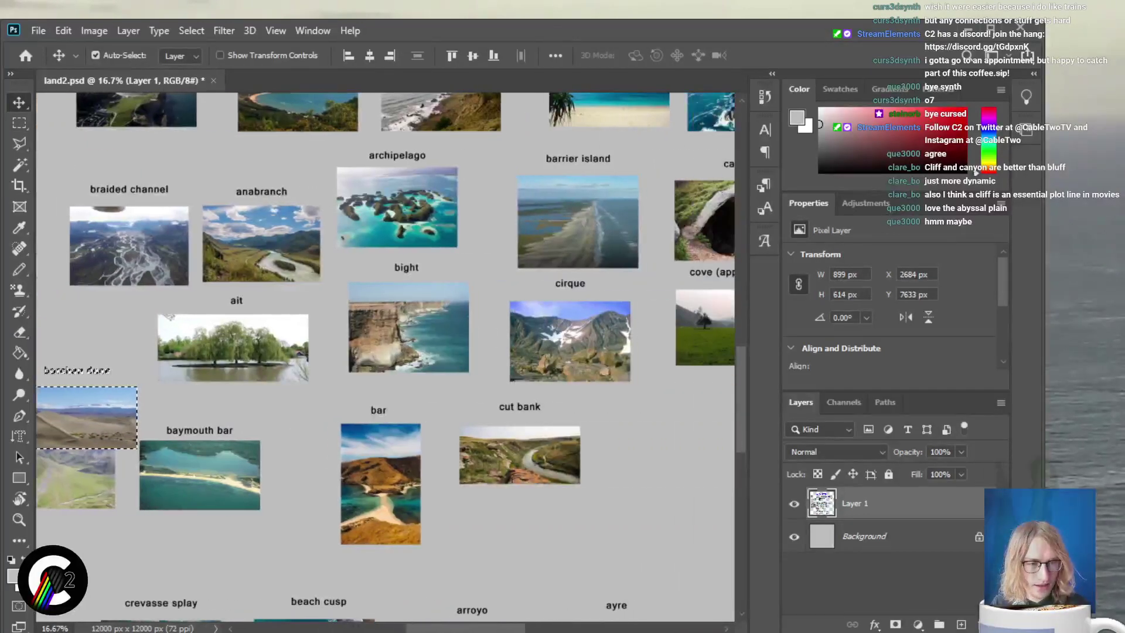
pyautogui.moveTo(530, 415); pyautogui.dragTo(572, 422)
pyautogui.scroll(3, 572, 422)
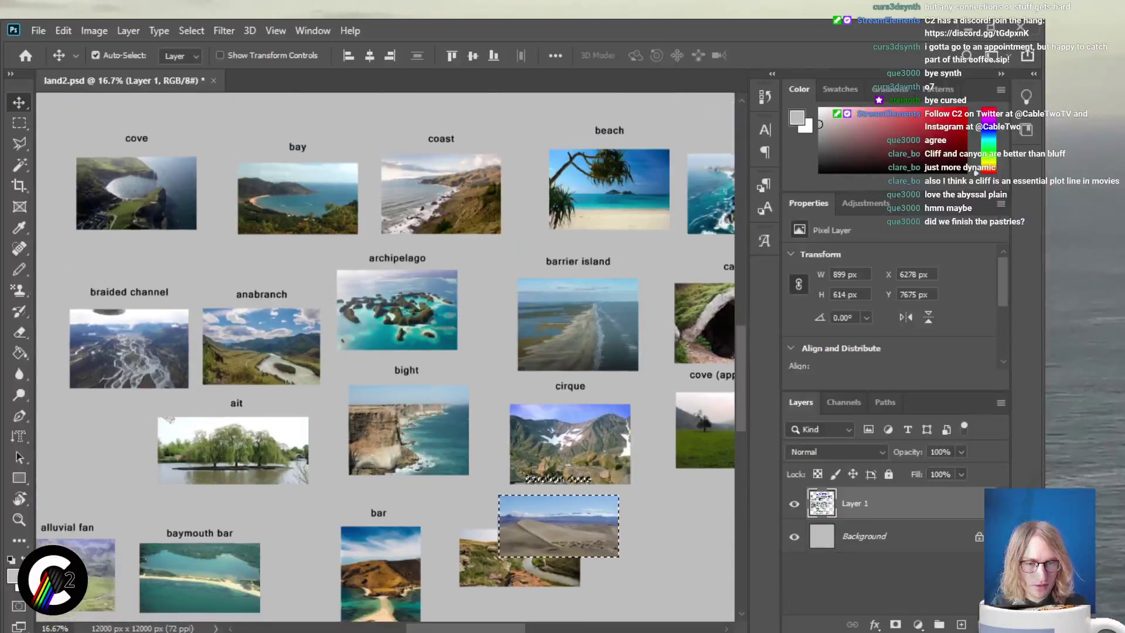
pyautogui.hscroll(7, 385, 351)
pyautogui.moveTo(197, 525); pyautogui.dragTo(572, 343)
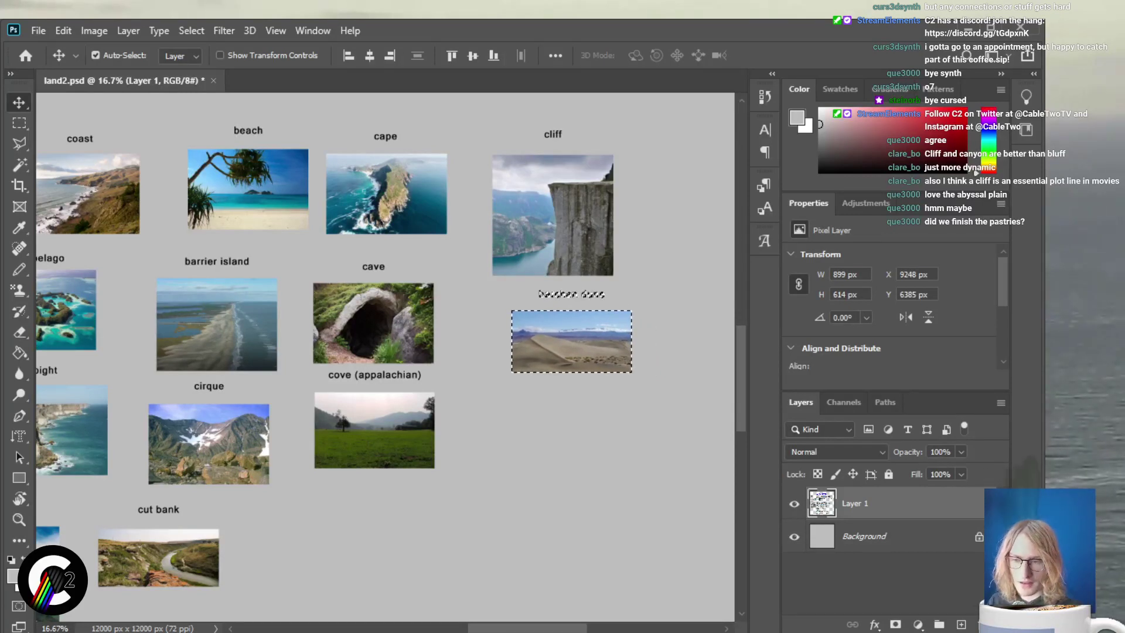
# Fine-tune the barchan dune's position beneath the cliff picture, shifting it slightly toward the cave picture
pyautogui.moveTo(572, 343); pyautogui.dragTo(552, 350)
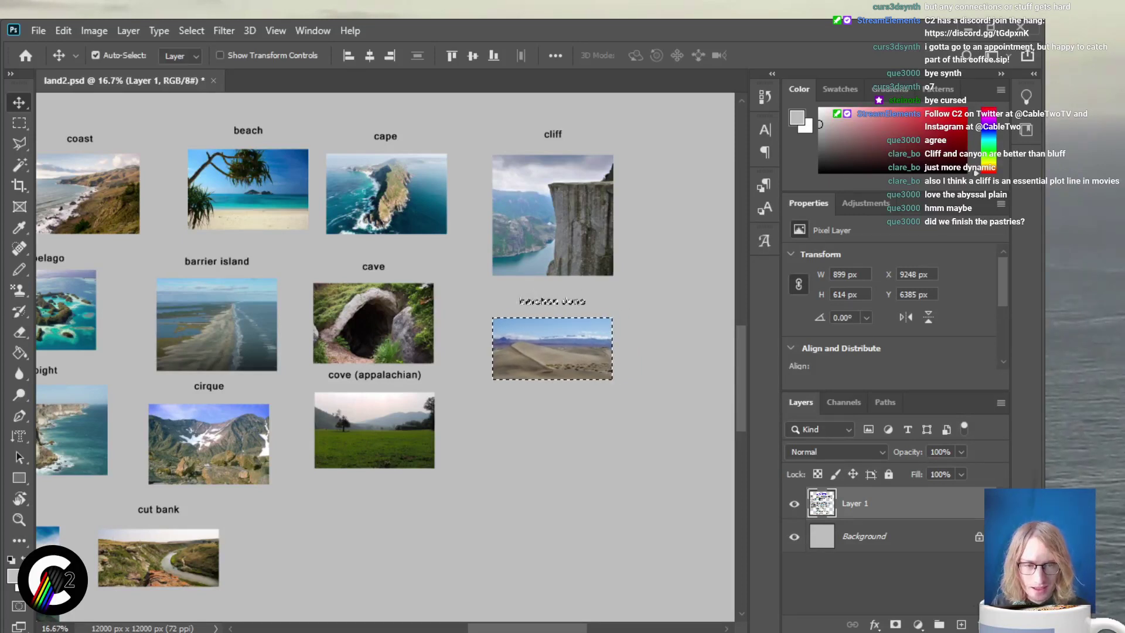
pyautogui.hotkey('shift', 'Left')
pyautogui.hotkey('shift', 'Left')
pyautogui.hotkey('shift', 'Left')
pyautogui.hotkey('shift', 'Left')
pyautogui.hotkey('shift', 'Left')
pyautogui.hotkey('shift', 'Left')
pyautogui.hotkey('shift', 'Left')
pyautogui.hotkey('shift', 'Left')
pyautogui.hotkey('shift', 'Up')
pyautogui.hotkey('shift', 'Up')
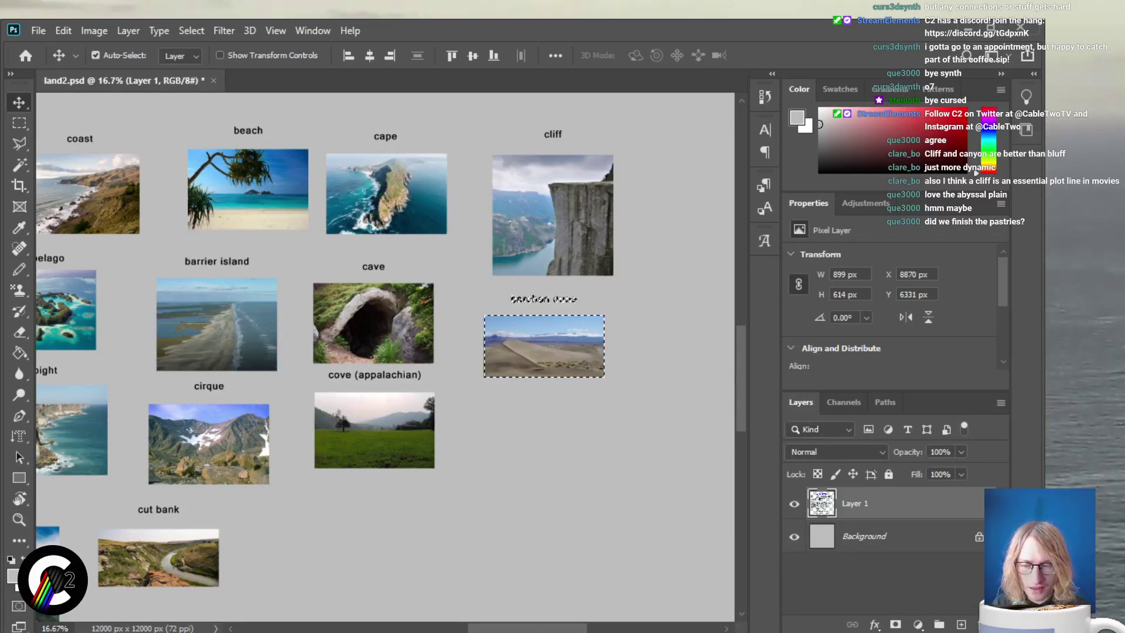
pyautogui.moveTo(545, 346); pyautogui.dragTo(540, 348)
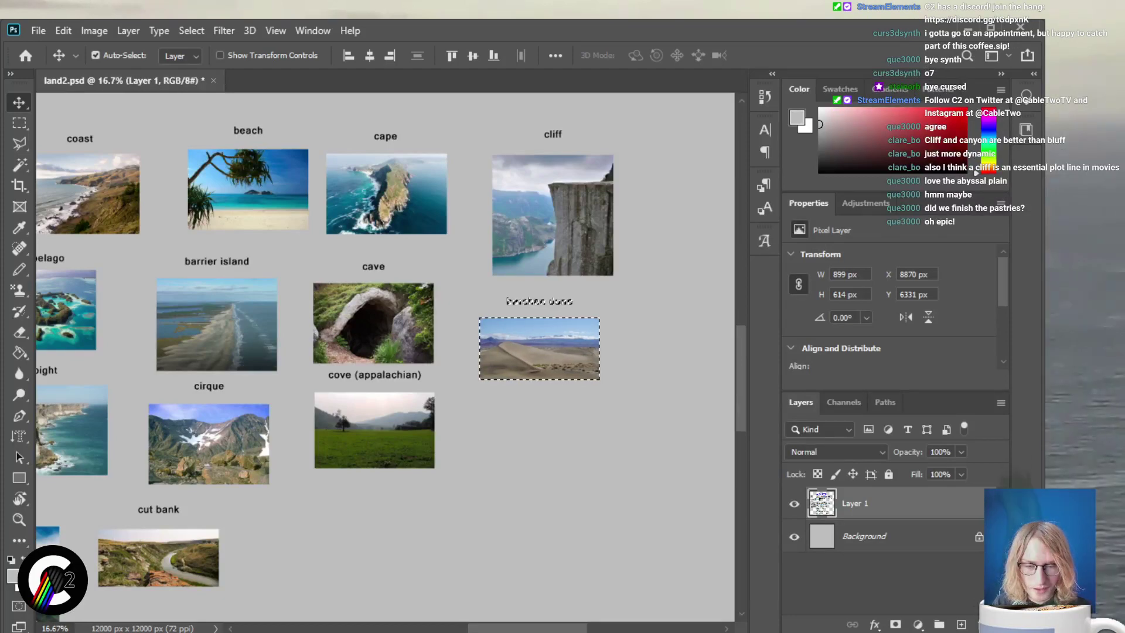
# Compare the lower tiers, from channel and calanque to bench and cuspate foreland, with the middle tiers and deselect the barchan dune
pyautogui.scroll(-5, 386, 358)
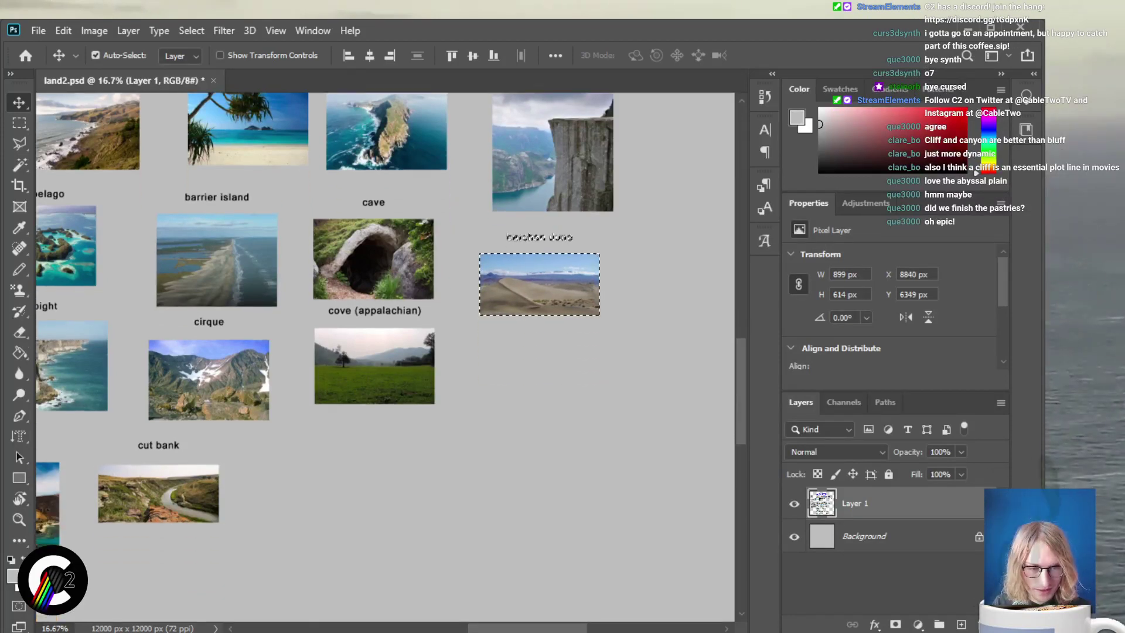
pyautogui.scroll(-6, 387, 357)
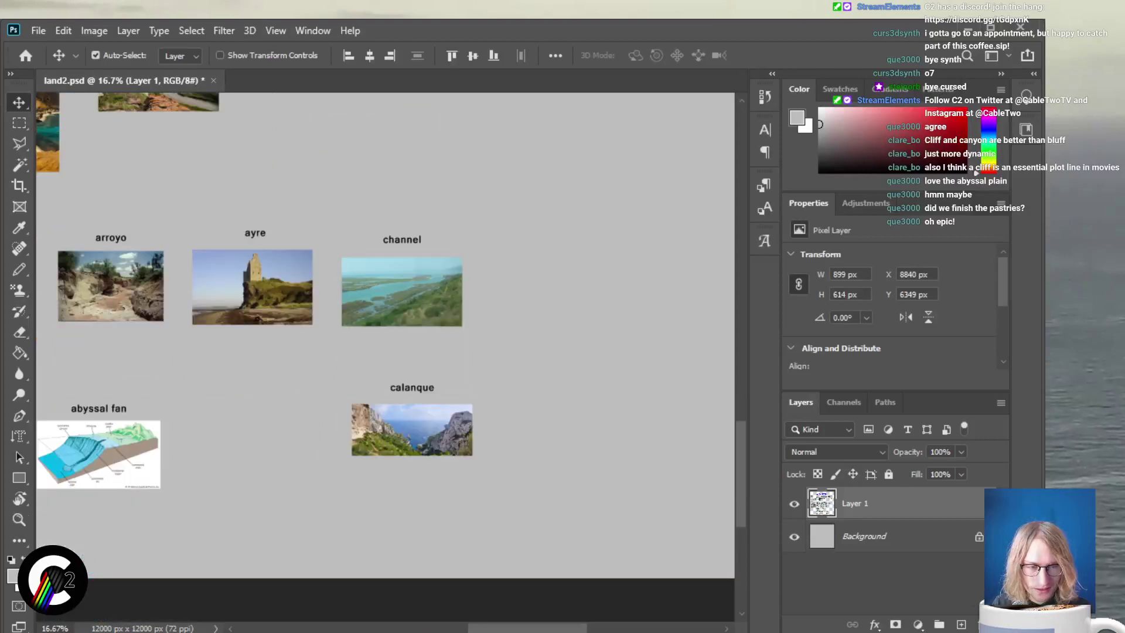
pyautogui.hscroll(-15, 387, 358)
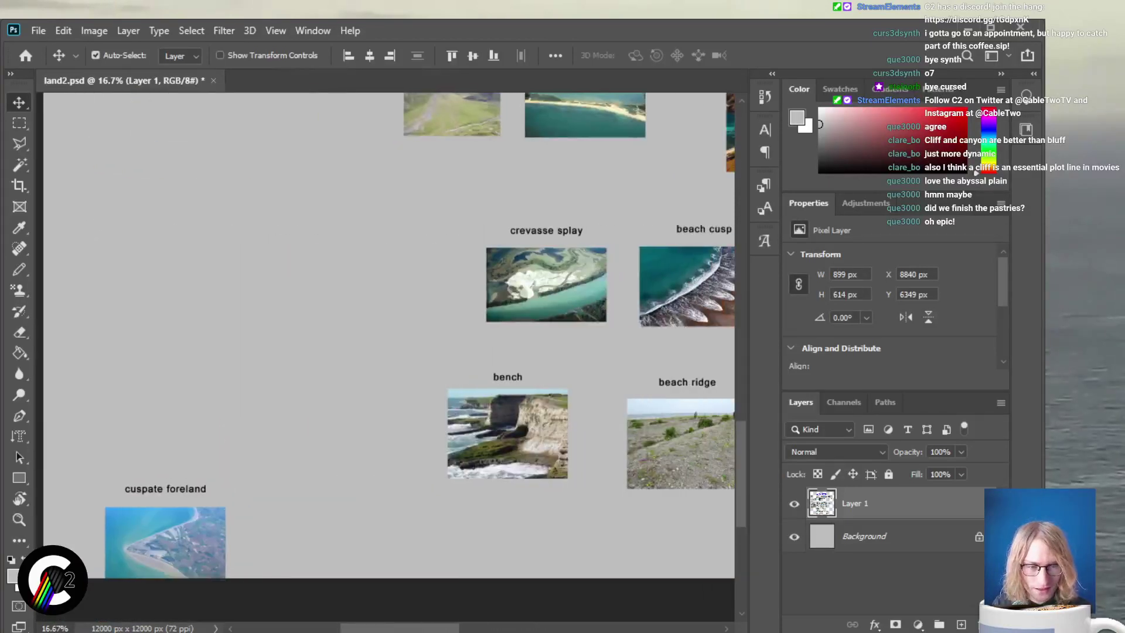
pyautogui.scroll(-1, 386, 357)
pyautogui.scroll(1, 387, 358)
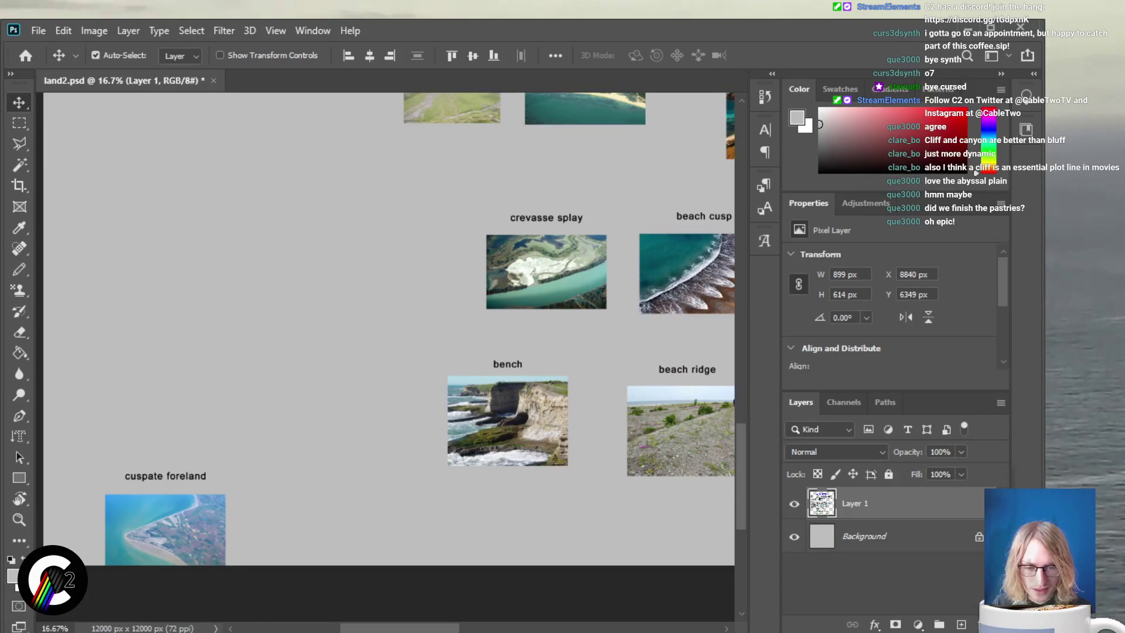
pyautogui.scroll(5, 386, 358)
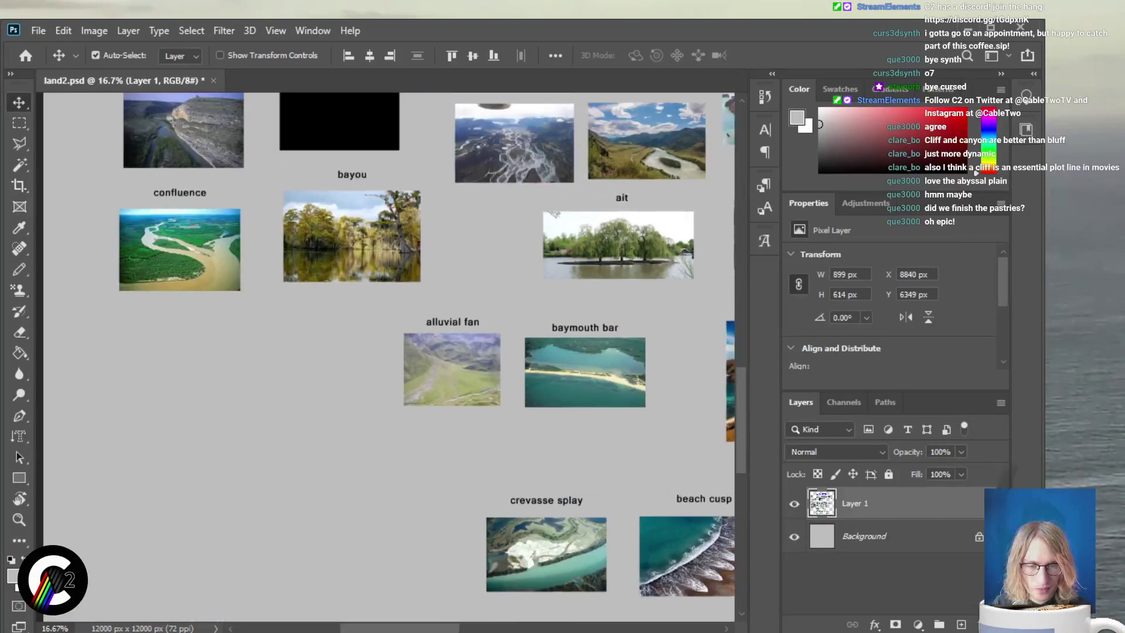
pyautogui.hotkey('ctrl', '-')
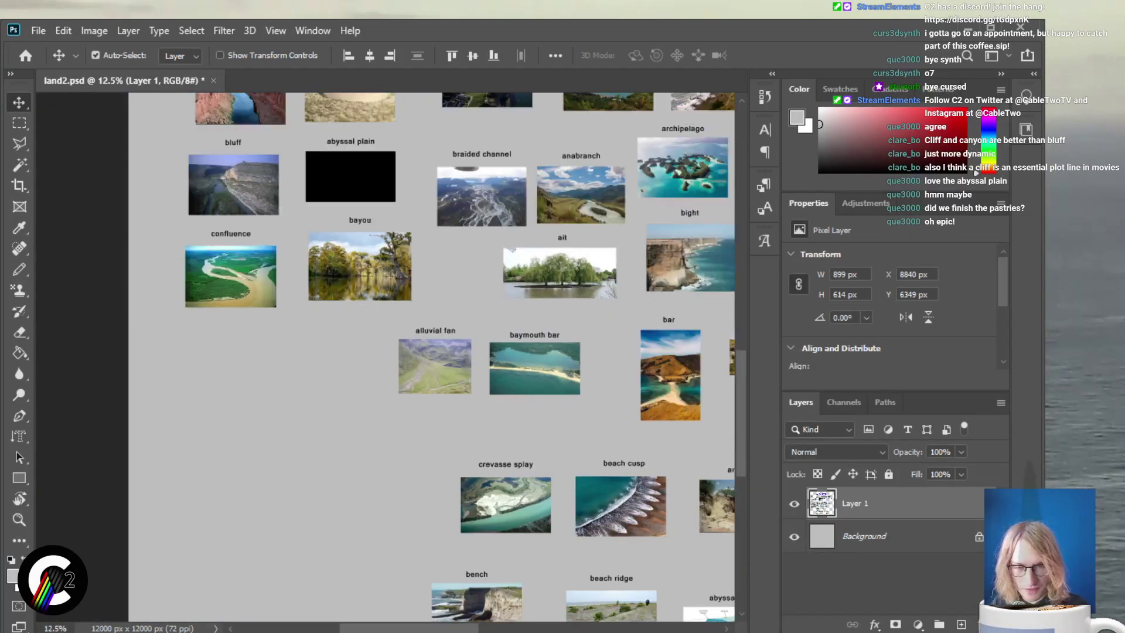
pyautogui.scroll(2, 387, 358)
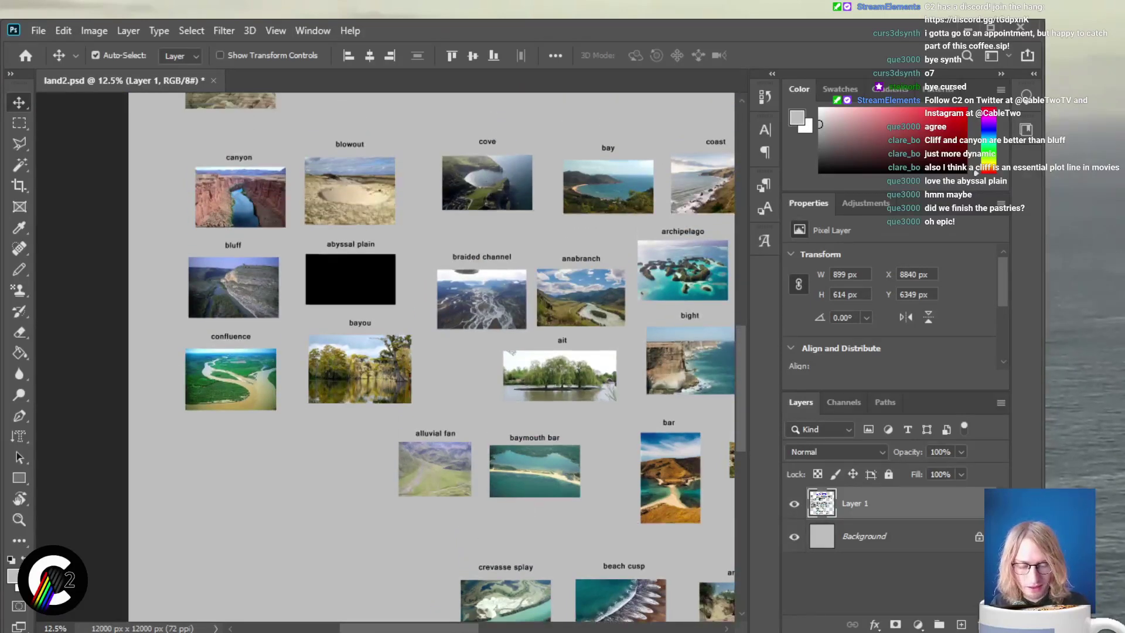
pyautogui.hscroll(10, 387, 358)
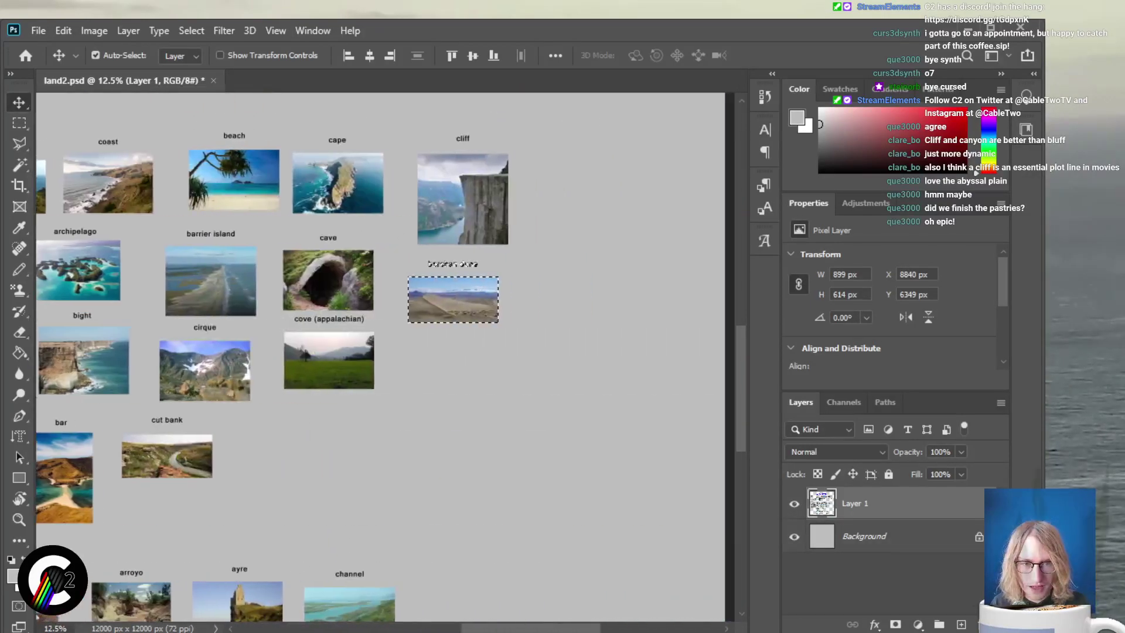
pyautogui.scroll(3, 387, 358)
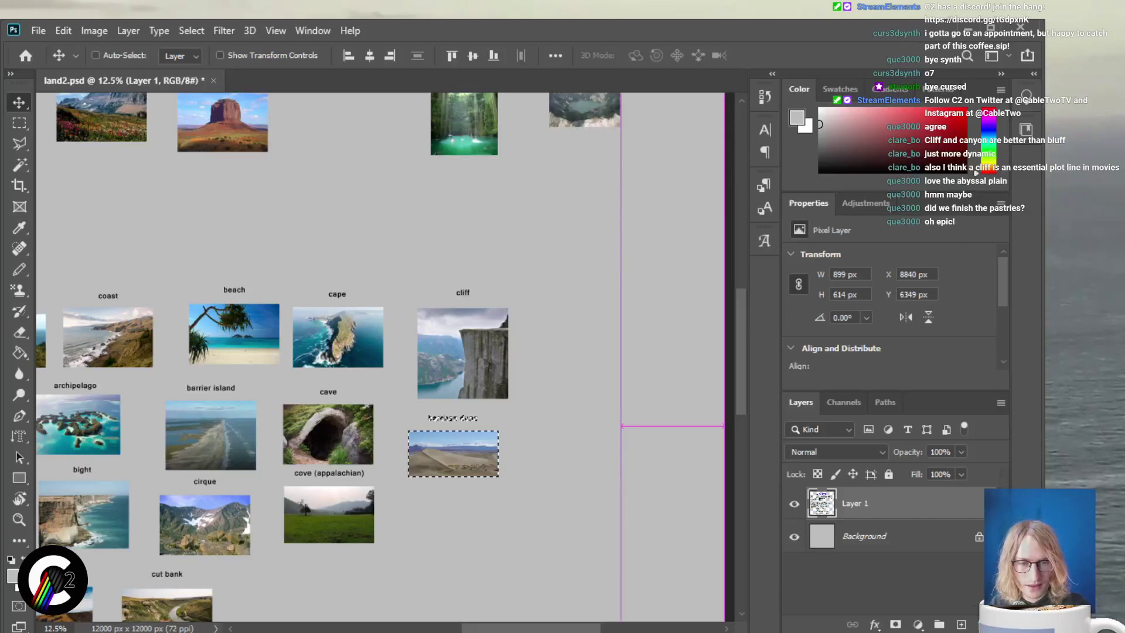
pyautogui.hotkey('ctrl', 'd')
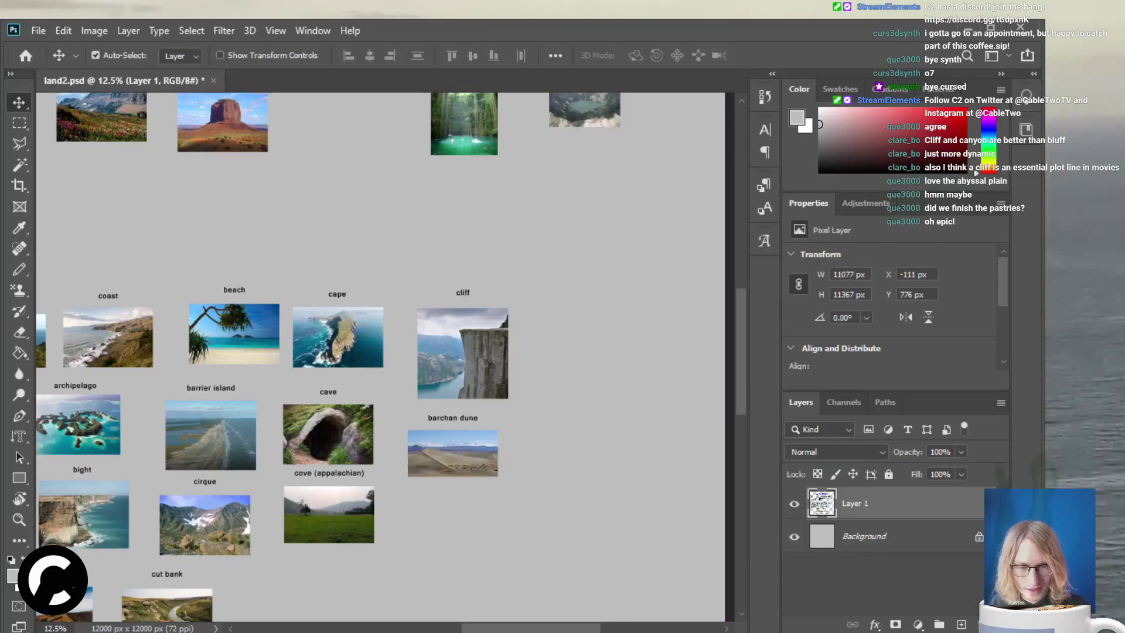
# Review the placement of the landform pictures across all tiers, ending with the whole Landforms chart in view
pyautogui.hscroll(-5, 387, 358)
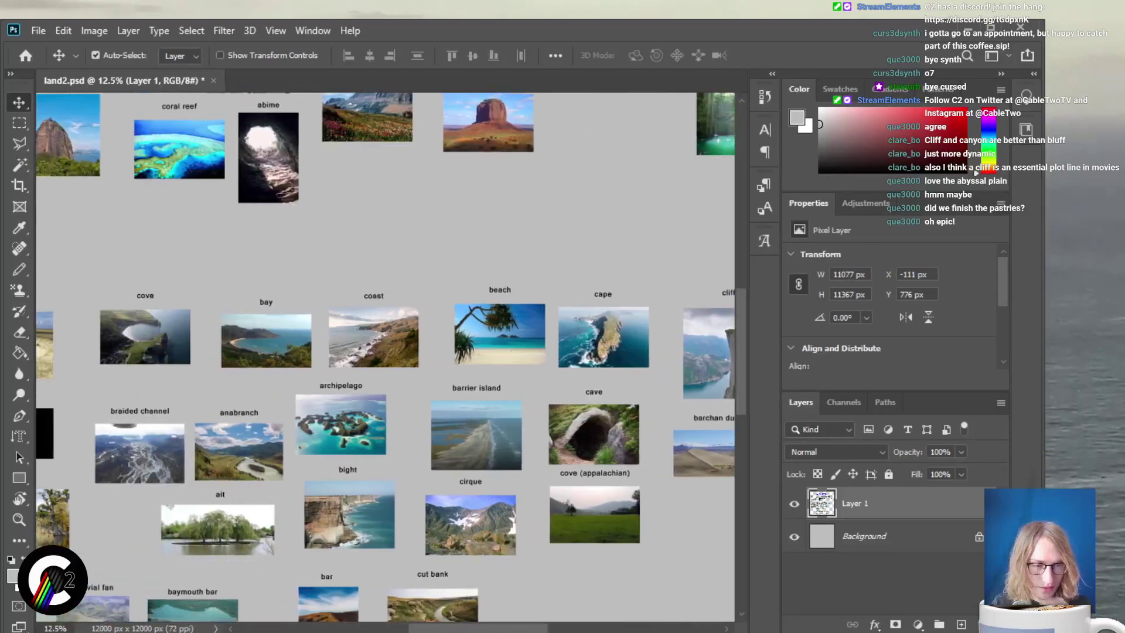
pyautogui.hscroll(-5, 387, 357)
pyautogui.scroll(-3, 387, 358)
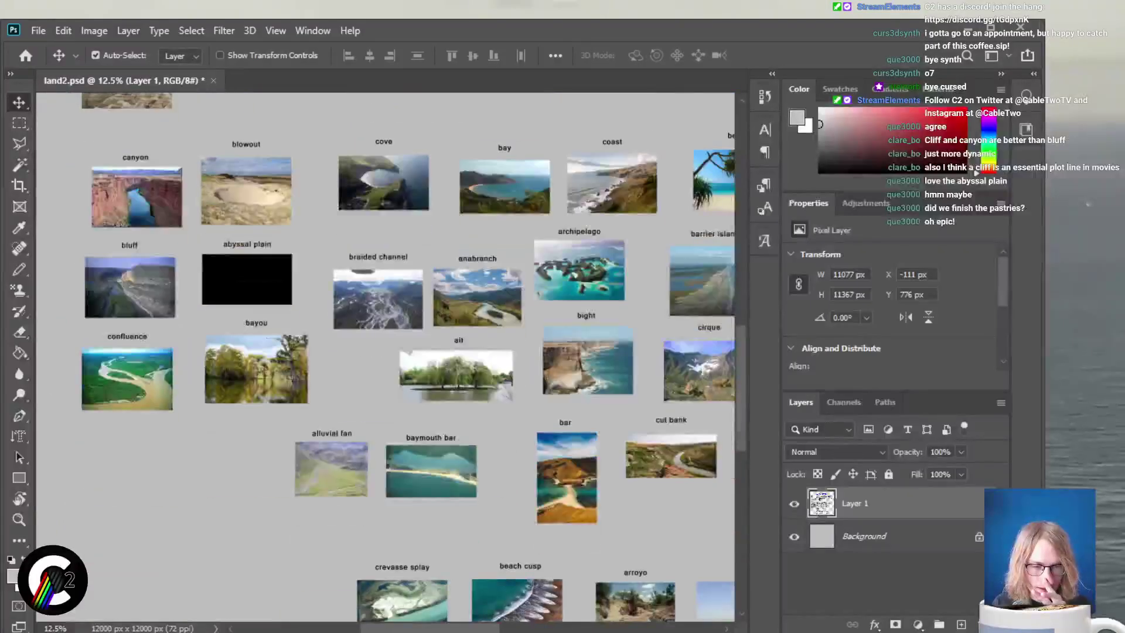
pyautogui.scroll(-3, 386, 358)
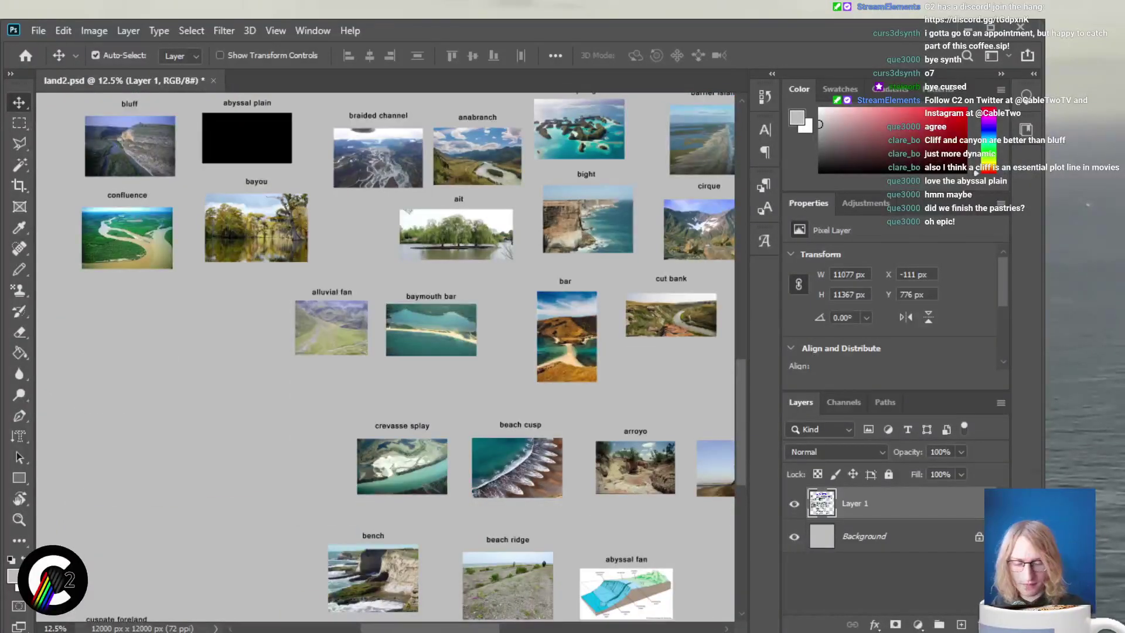
pyautogui.hotkey('ctrl', '-')
pyautogui.scroll(3, 387, 357)
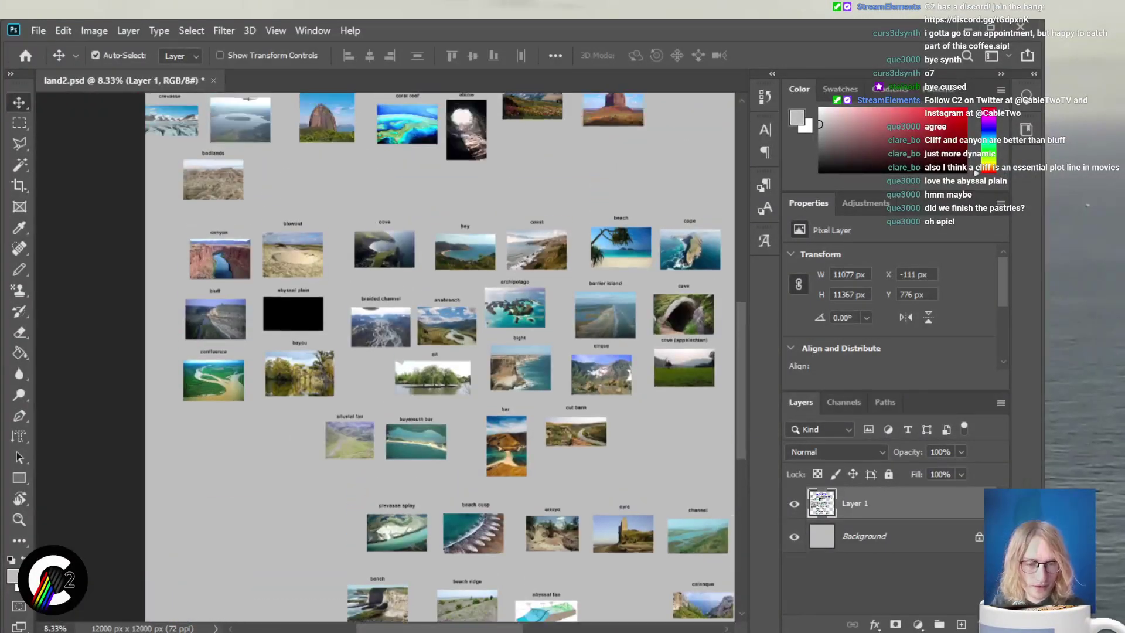
pyautogui.hscroll(1, 387, 357)
pyautogui.hscroll(3, 387, 358)
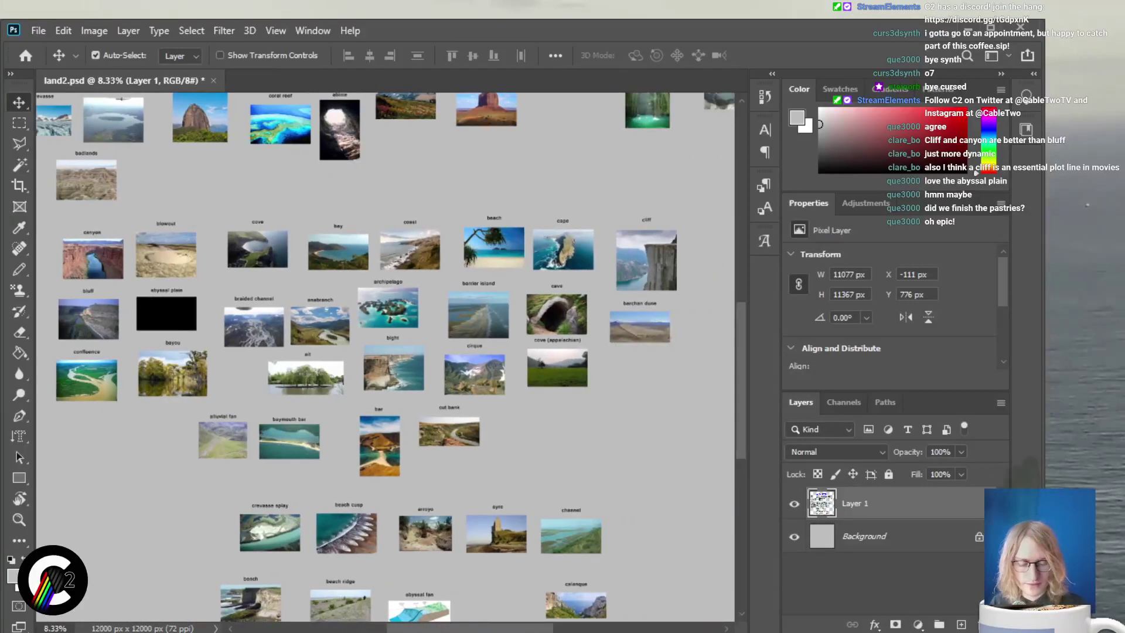
pyautogui.hscroll(2, 387, 357)
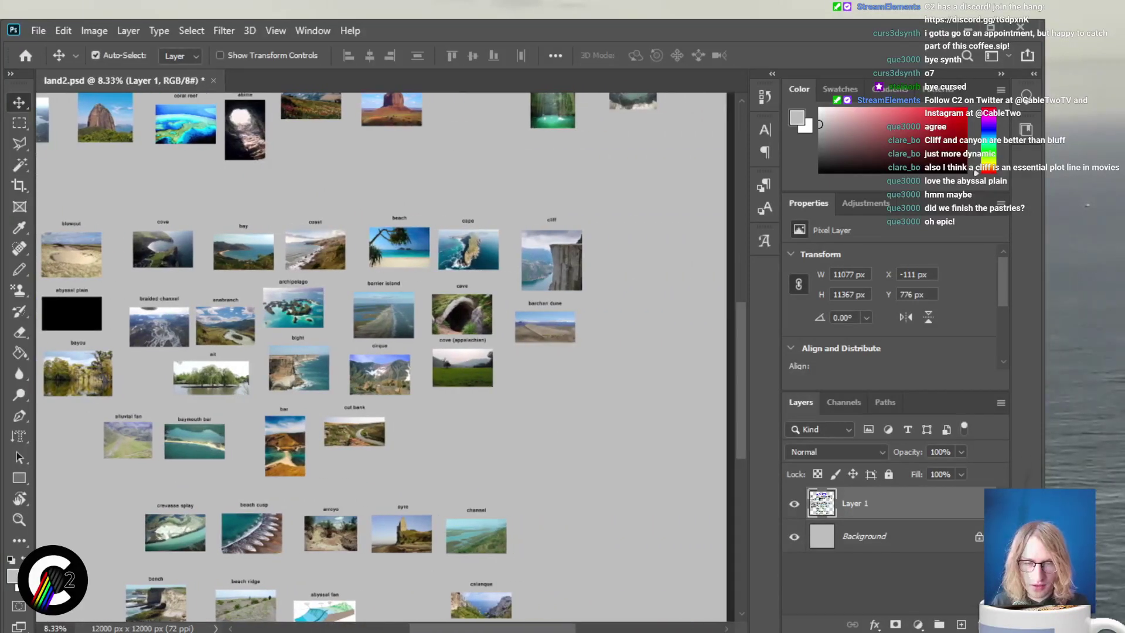
pyautogui.scroll(3, 387, 358)
pyautogui.scroll(2, 381, 358)
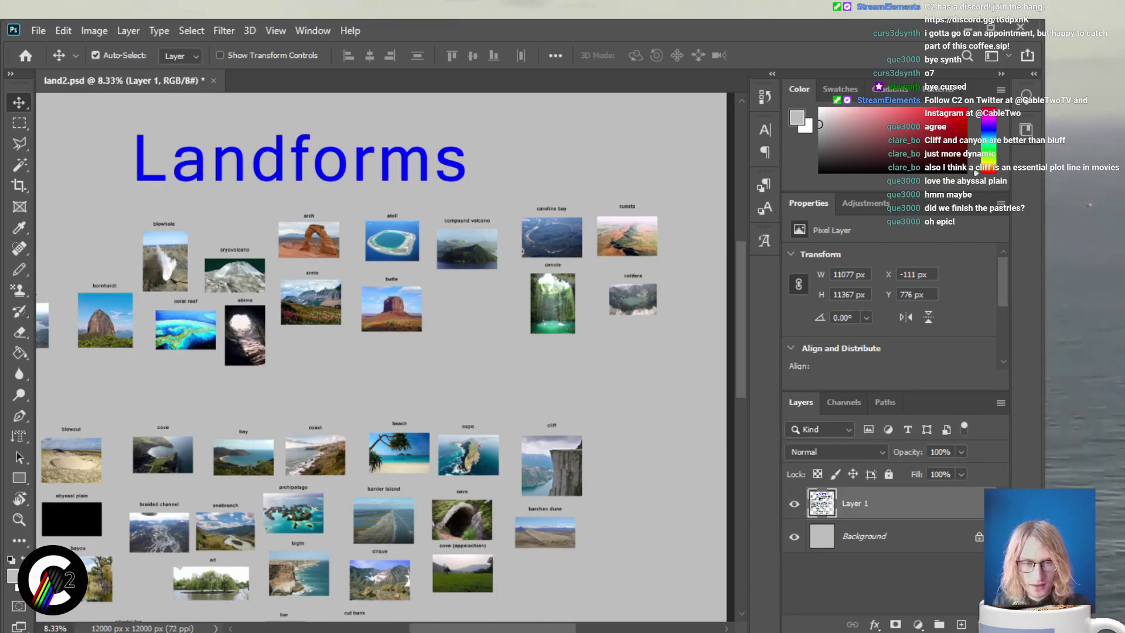
pyautogui.hotkey('ctrl', '-')
pyautogui.hotkey('ctrl', '-')
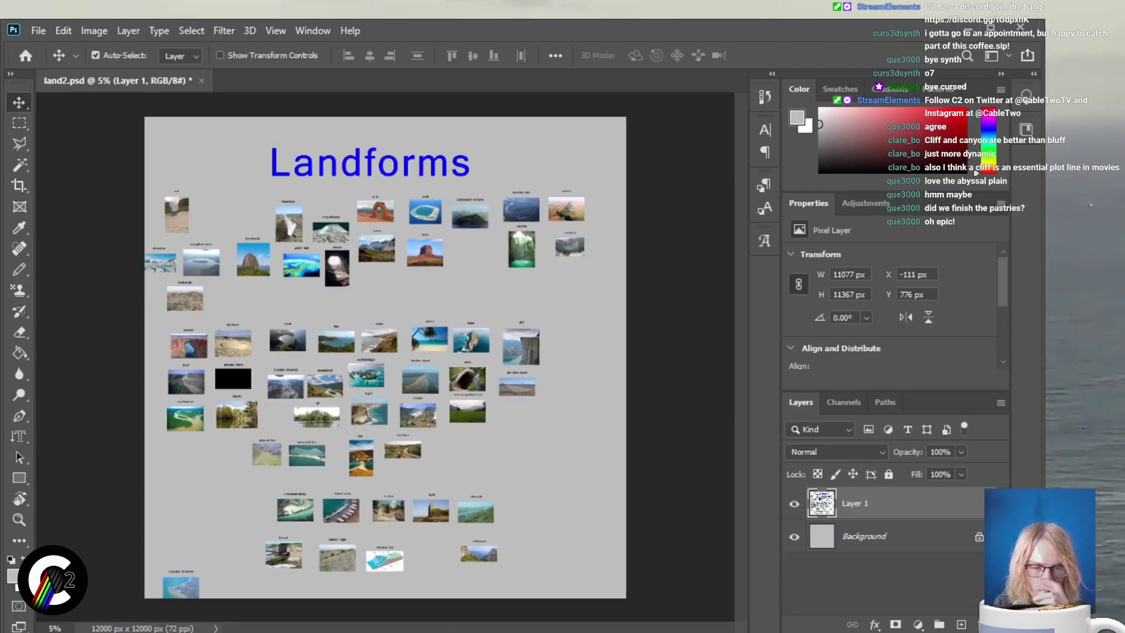
pyautogui.hotkey('alt', '[')
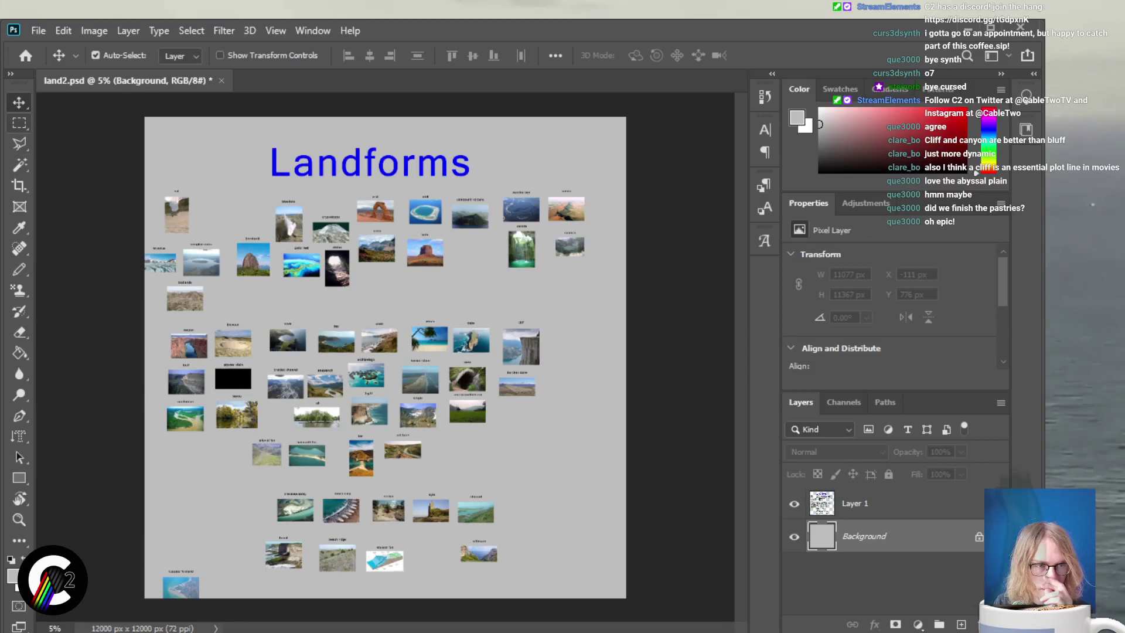
pyautogui.press('m')
pyautogui.moveTo(626, 486); pyautogui.dragTo(144, 598)
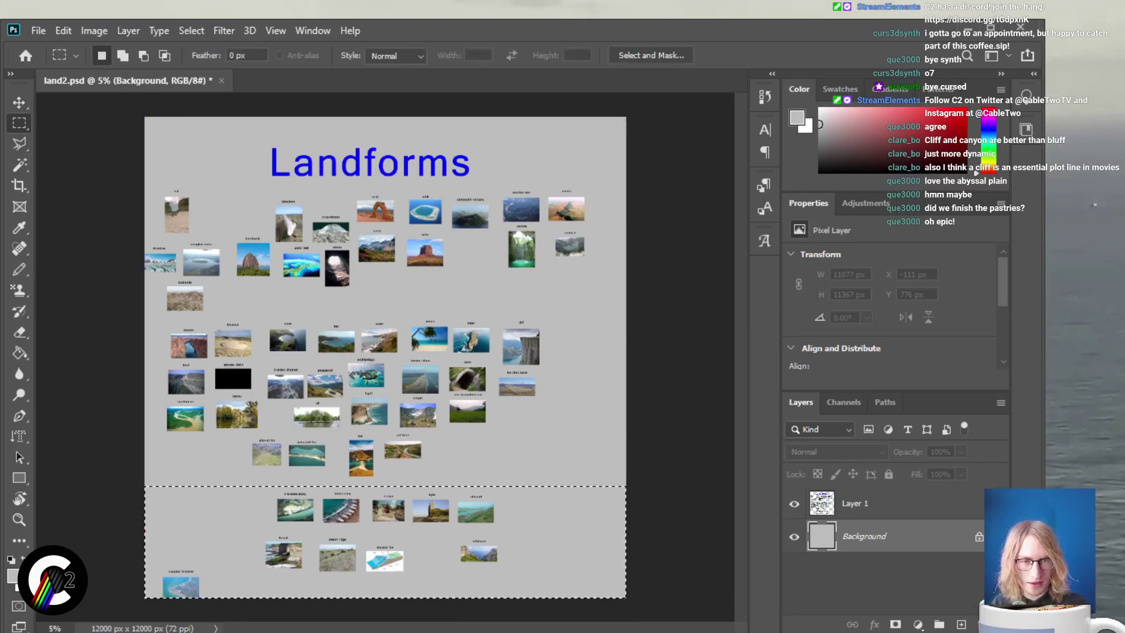
pyautogui.hotkey('ctrl', 'd')
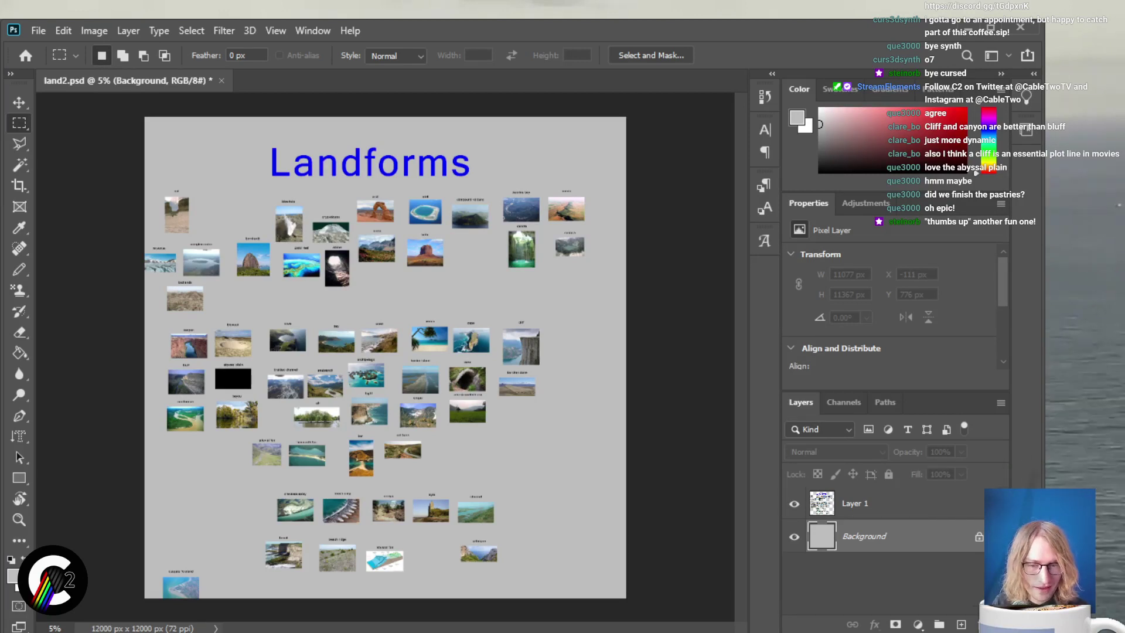
pyautogui.click(890, 504)
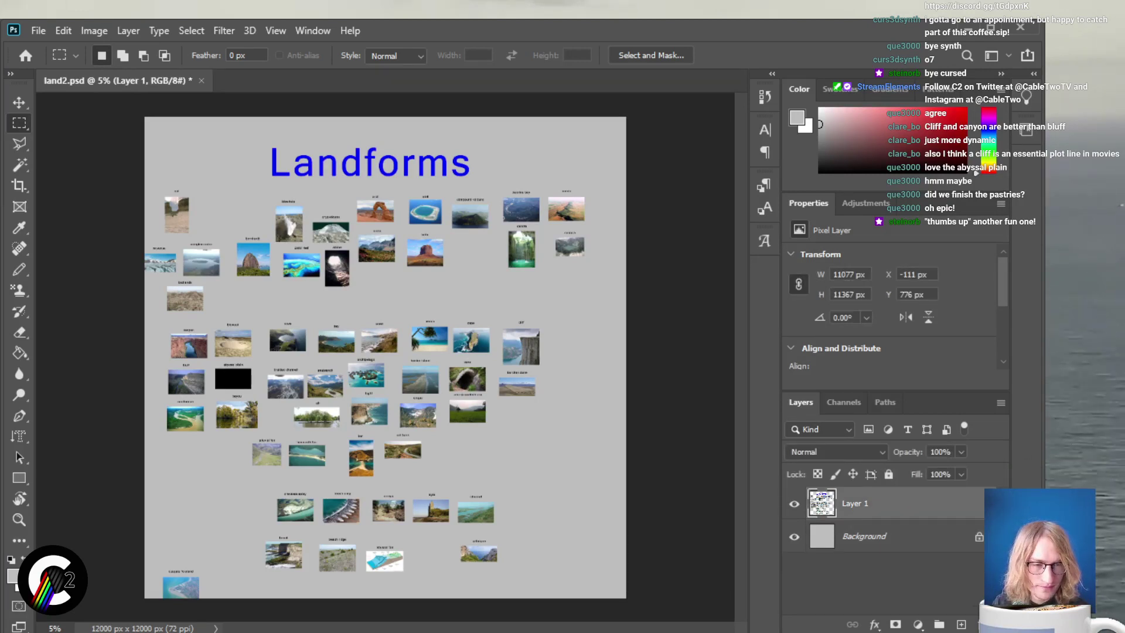